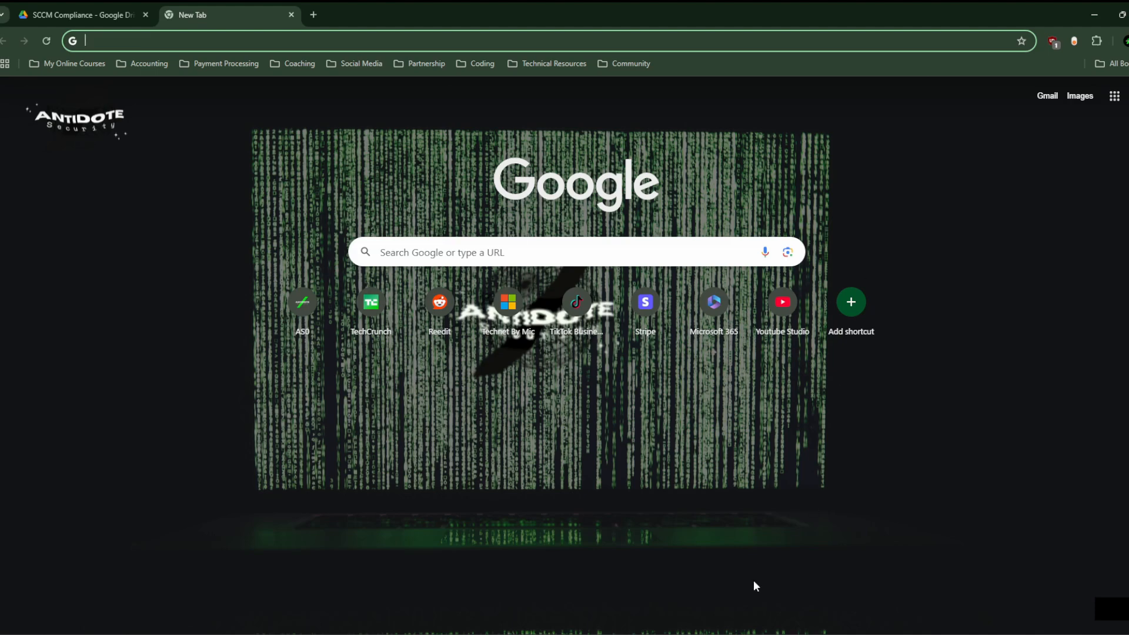
Bring the Live Session Compliance notes in Google Docs in front of the New Tab
mouse_move(725, 632)
left_click(782, 579)
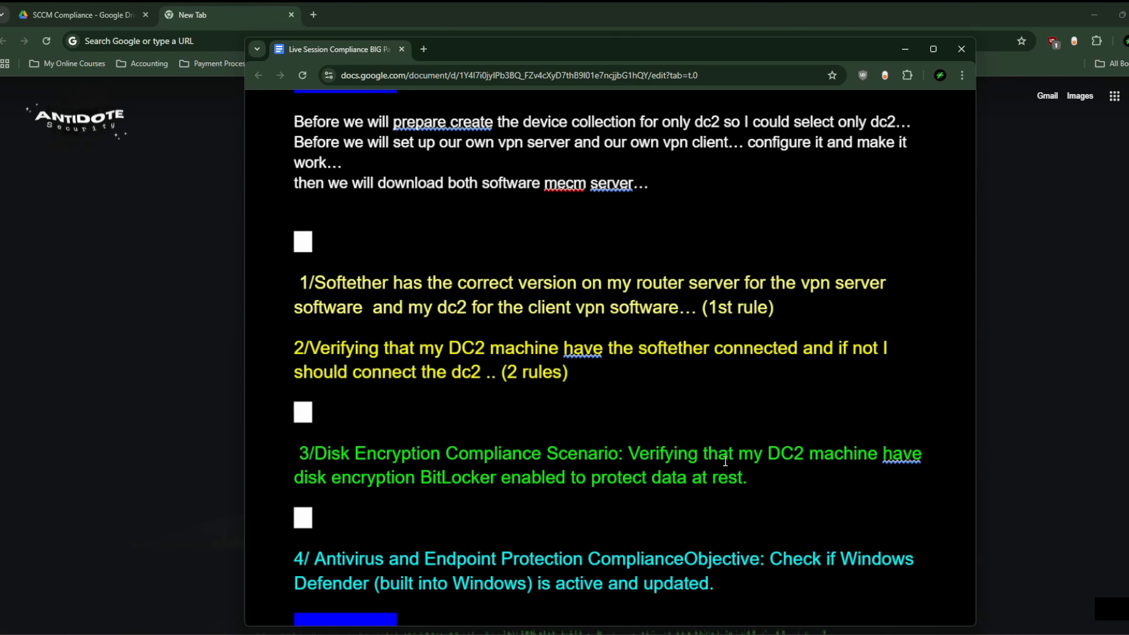
Switch VMware Workstation to the MECM Server 001 virtual machine
mouse_move(726, 632)
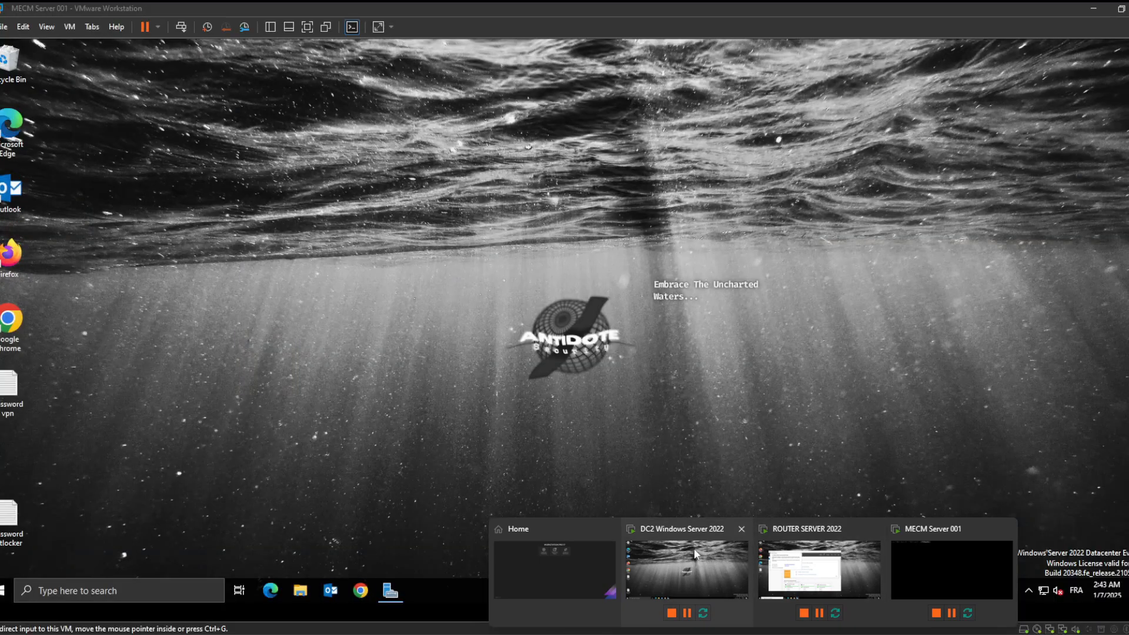
left_click(919, 557)
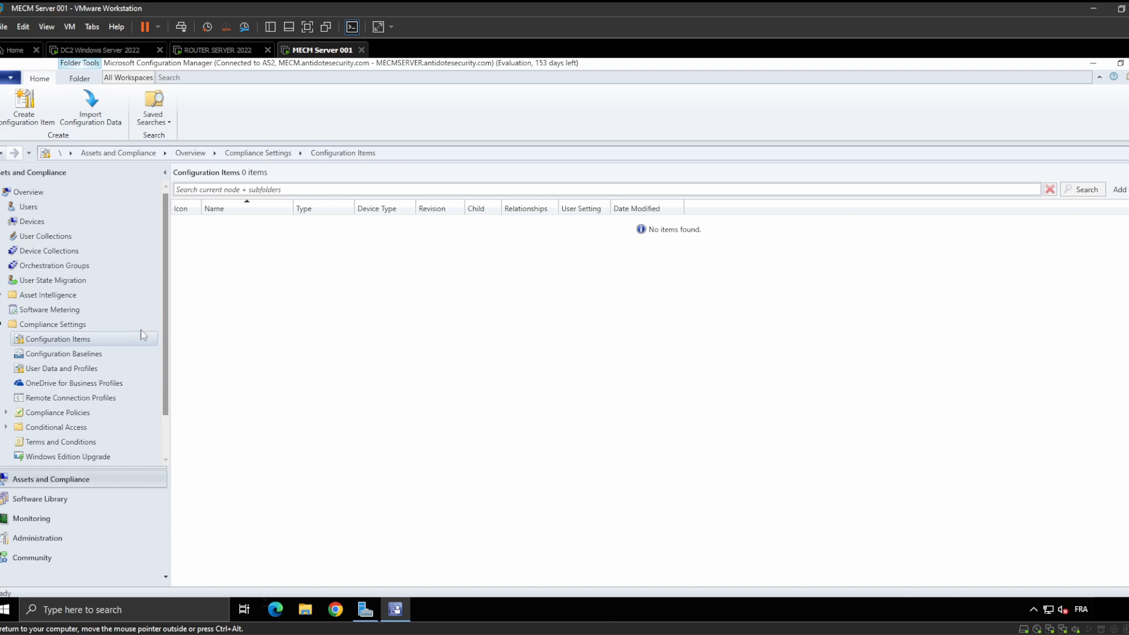
Expand Compliance Settings and show the empty Configuration Items list
left_click(81, 327)
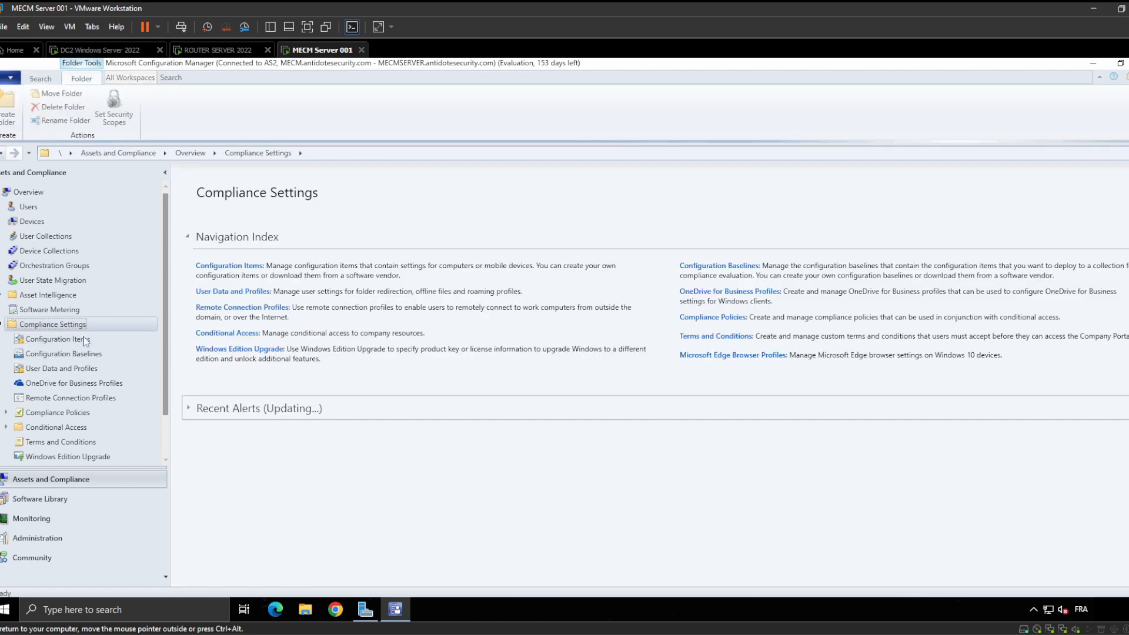
left_click(84, 340)
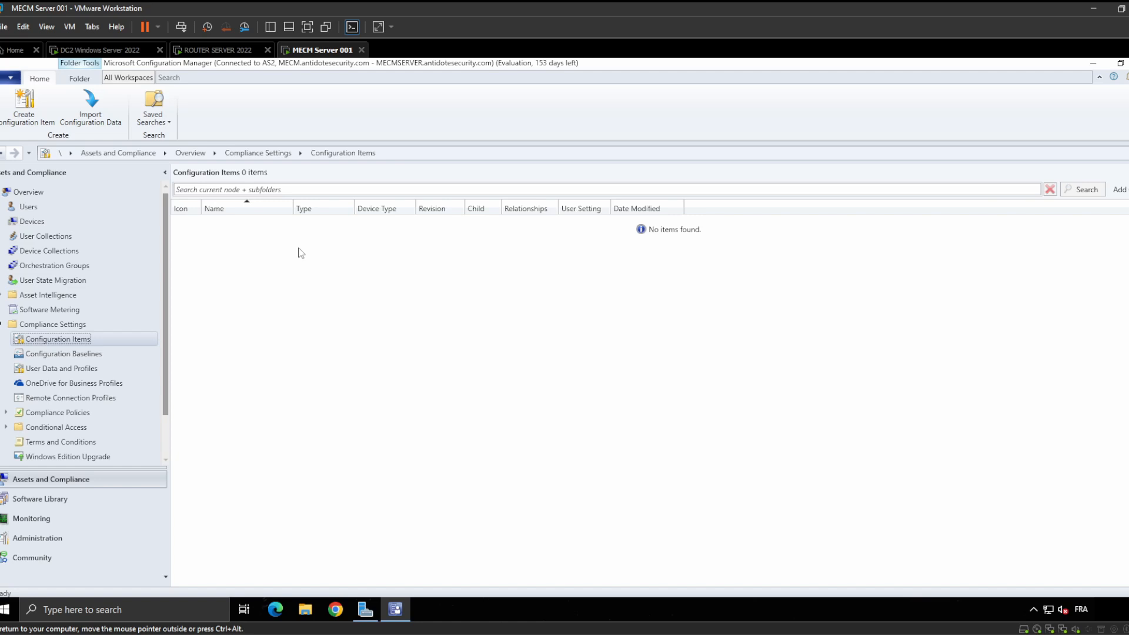
Start the Create Device Collection wizard from the Device Collections list
left_click(86, 253)
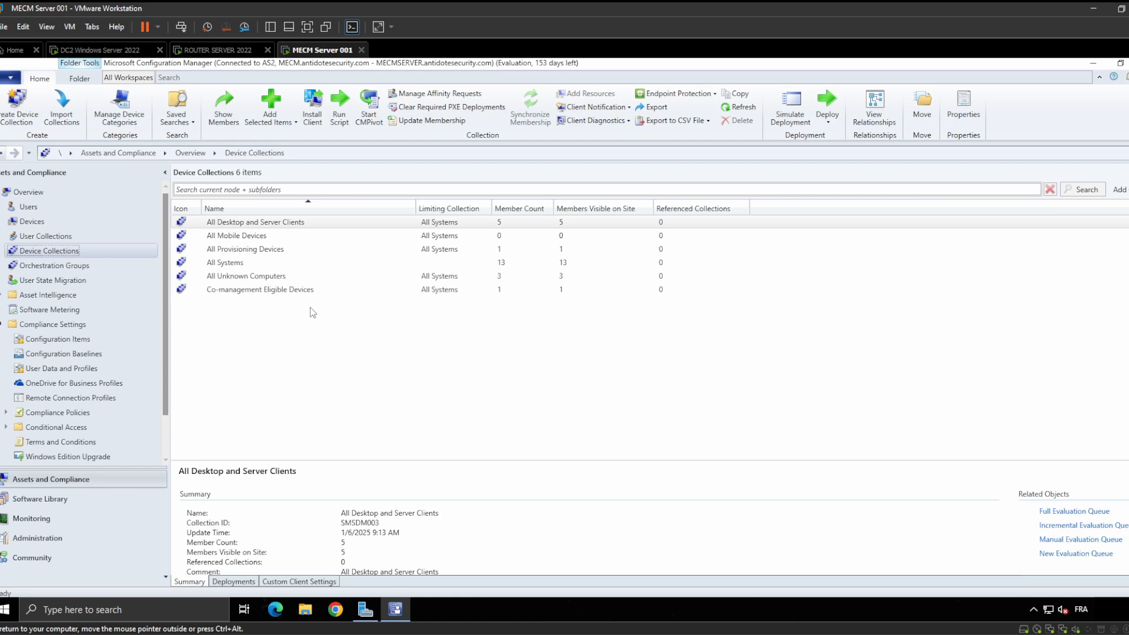
right_click(266, 310)
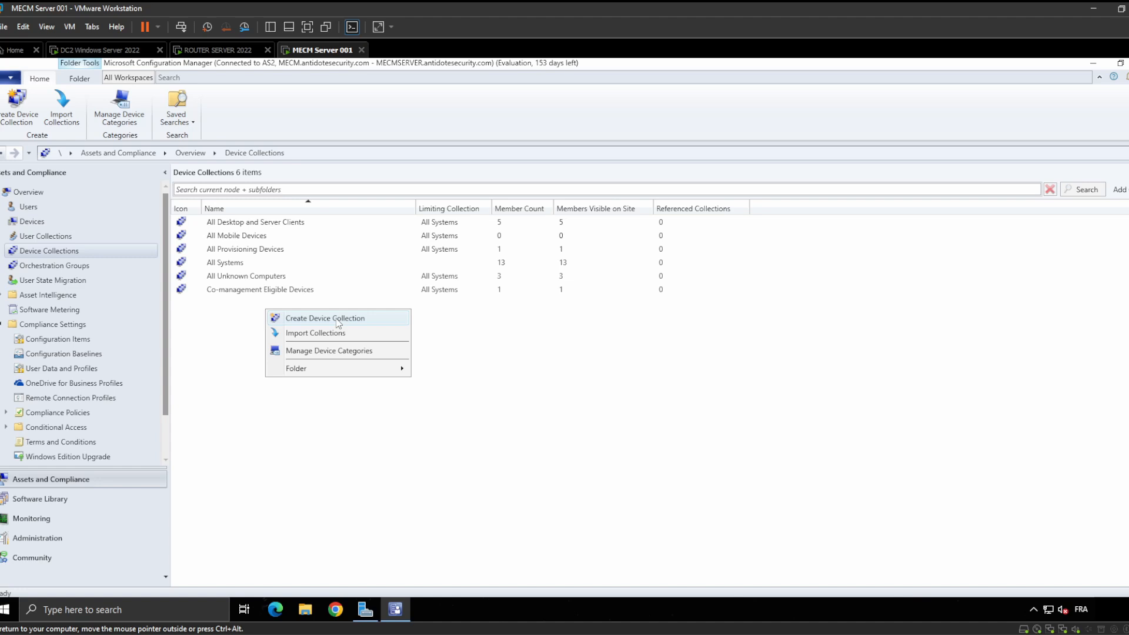
left_click(342, 320)
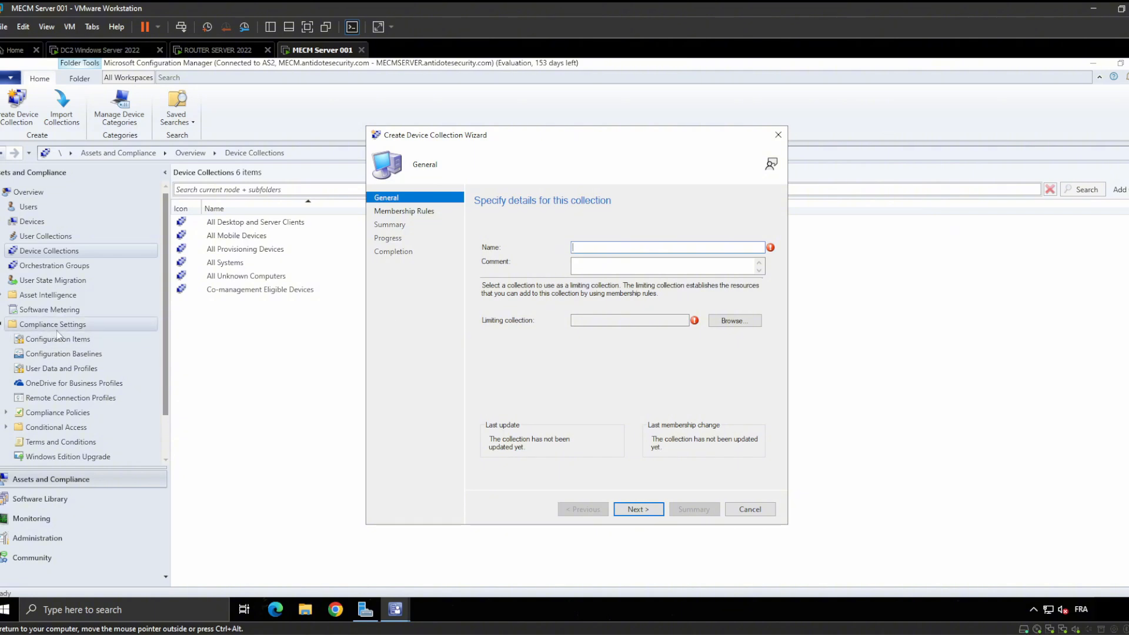
Switch to Configuration Items, then show the empty Configuration Baselines list
left_click(100, 335)
right_click(256, 259)
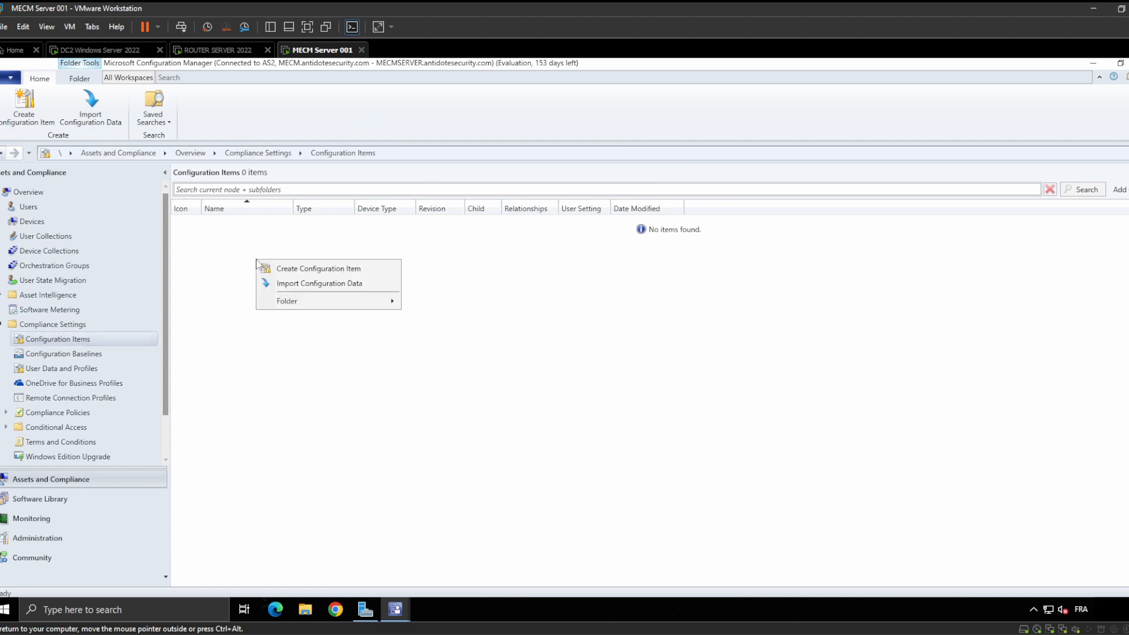
left_click(63, 354)
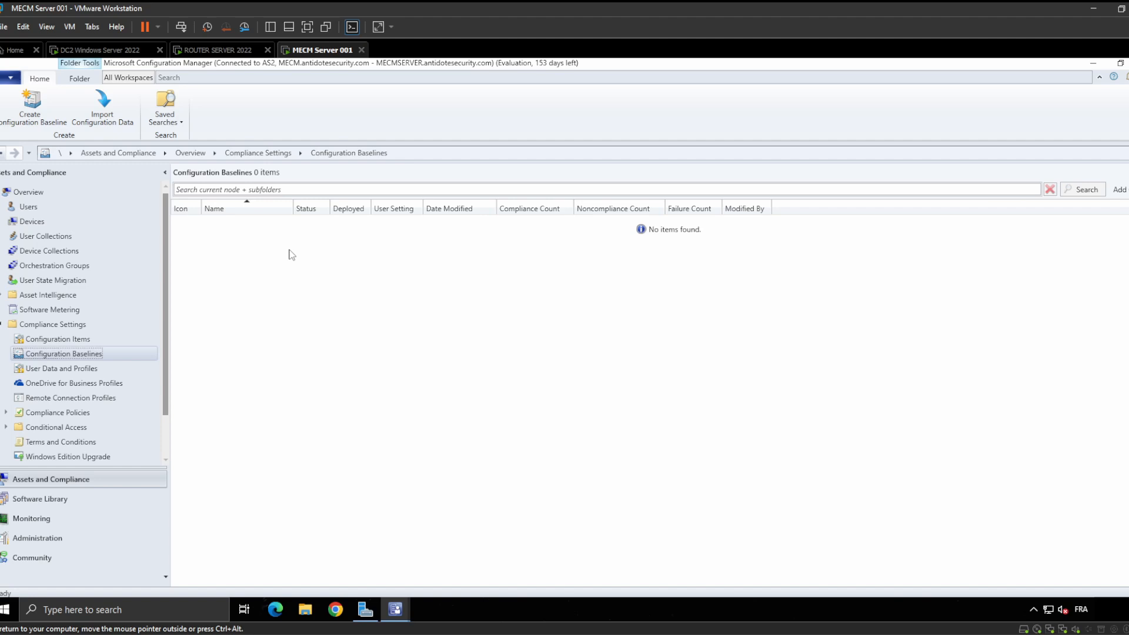
Return to the Device Collections list, showing 6 collections and All Systems with 13 members
left_click(100, 252)
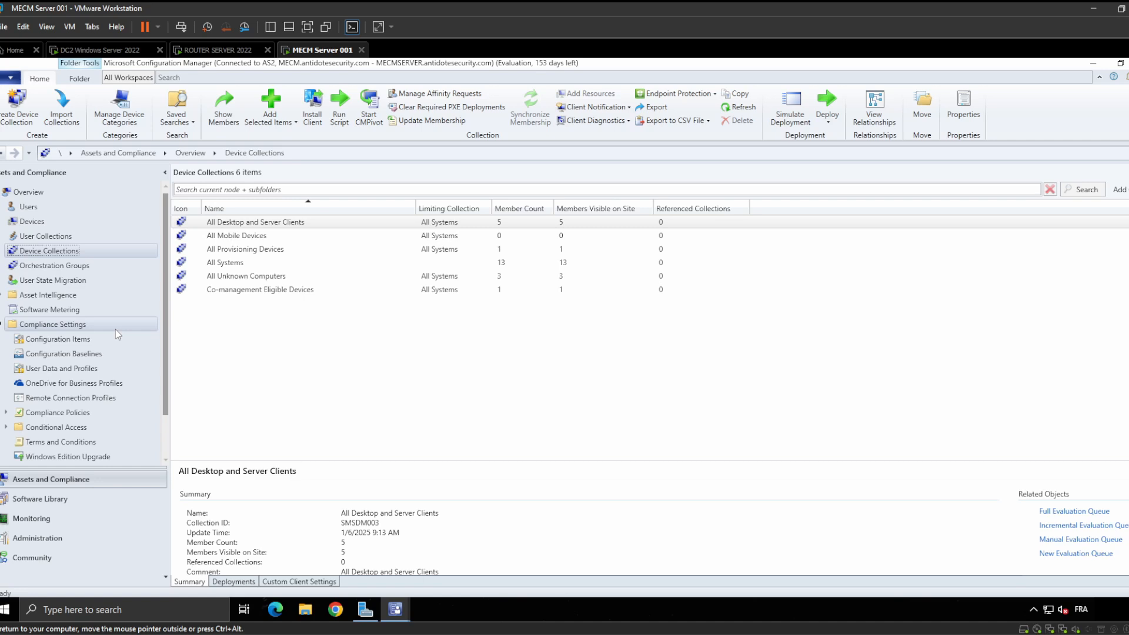
left_click(88, 344)
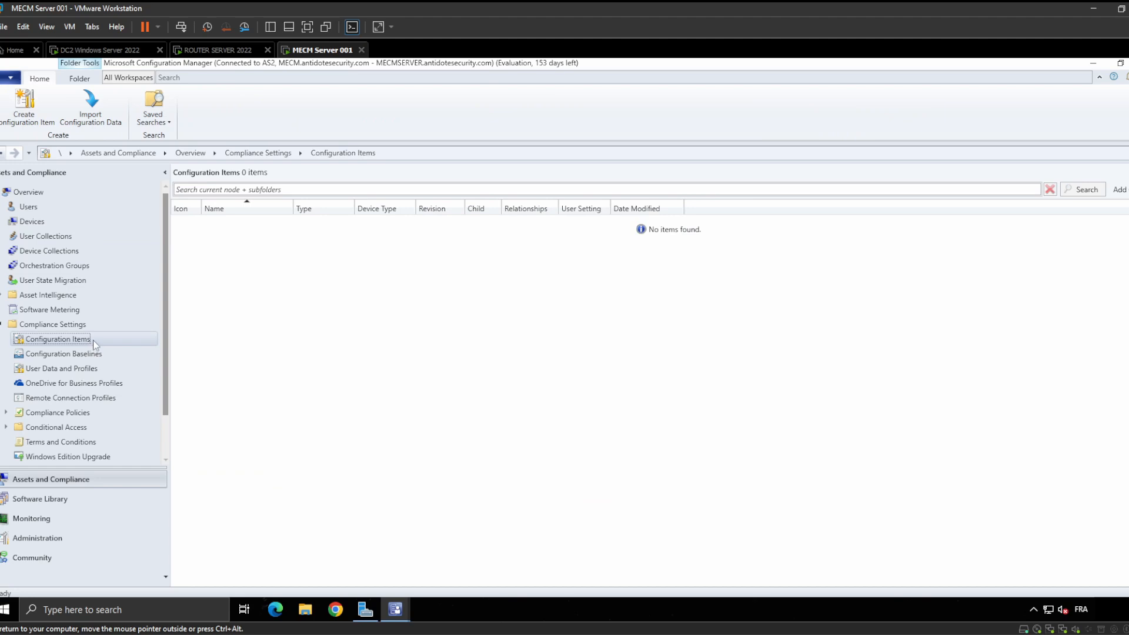
left_click(94, 499)
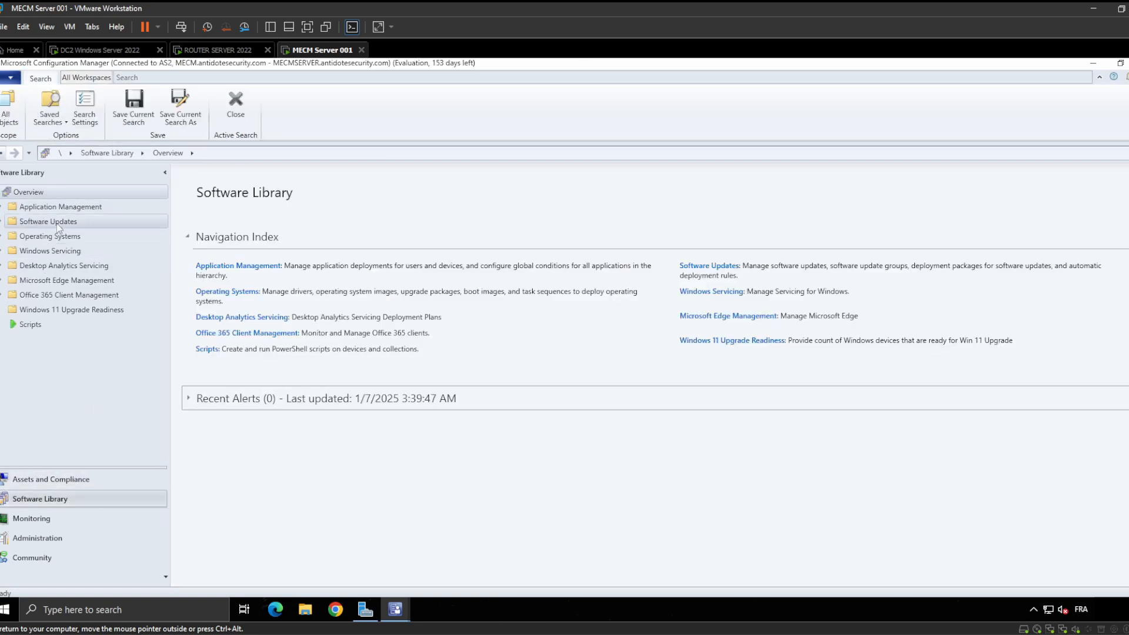
left_click(79, 479)
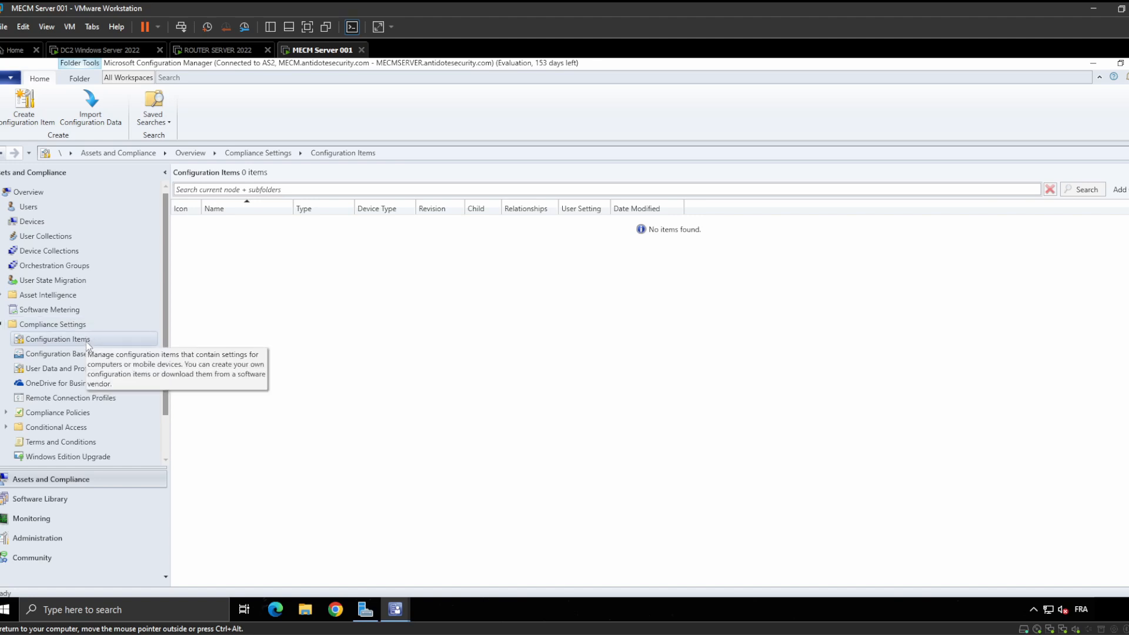
left_click(86, 343)
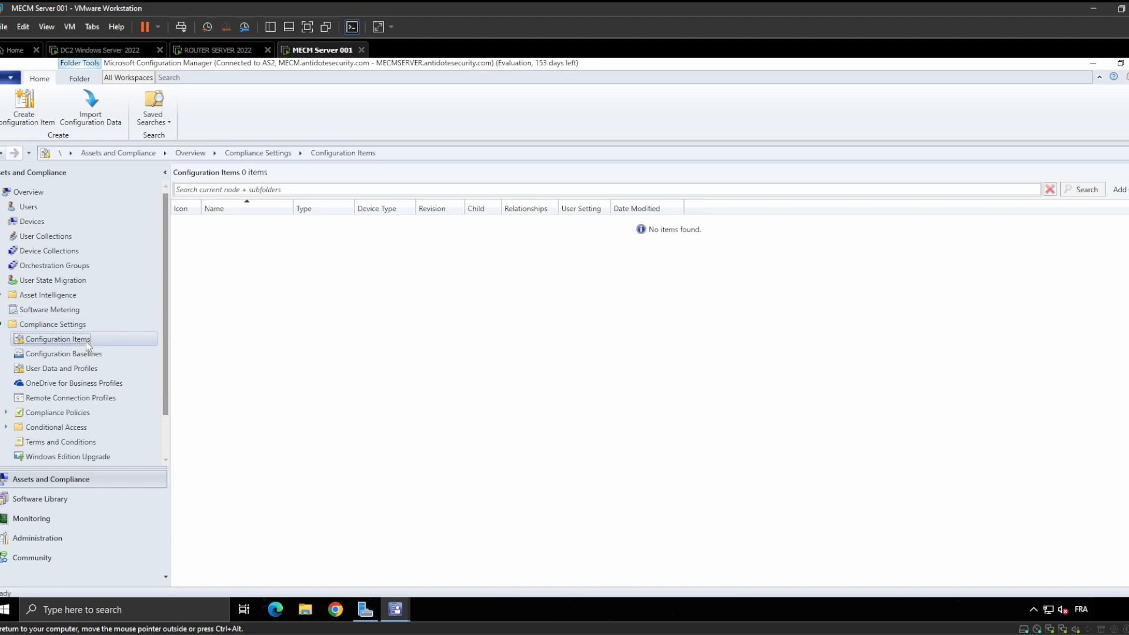
right_click(269, 252)
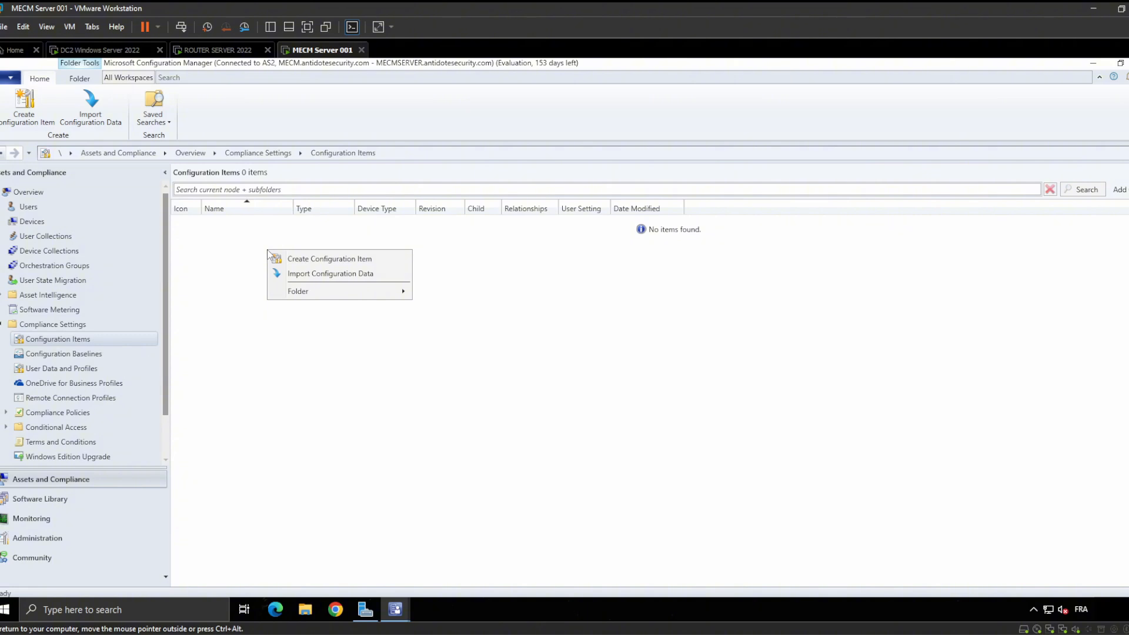
left_click(77, 253)
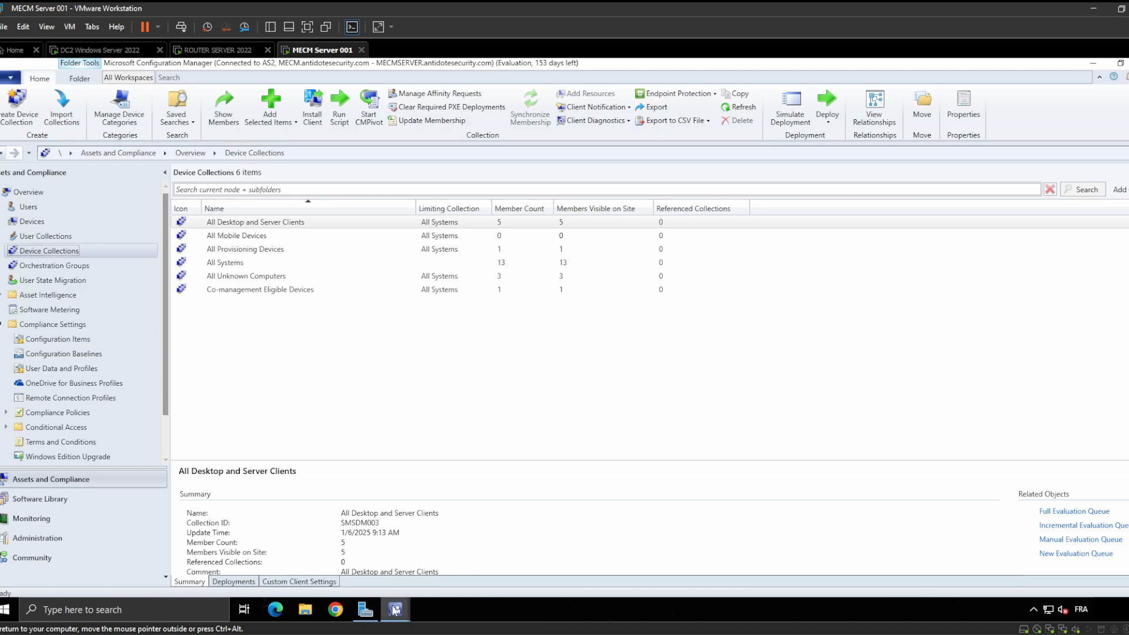
Return to the Create Device Collection Wizard and name the collection 'DC2 Server Collection'
mouse_move(395, 609)
left_click(474, 545)
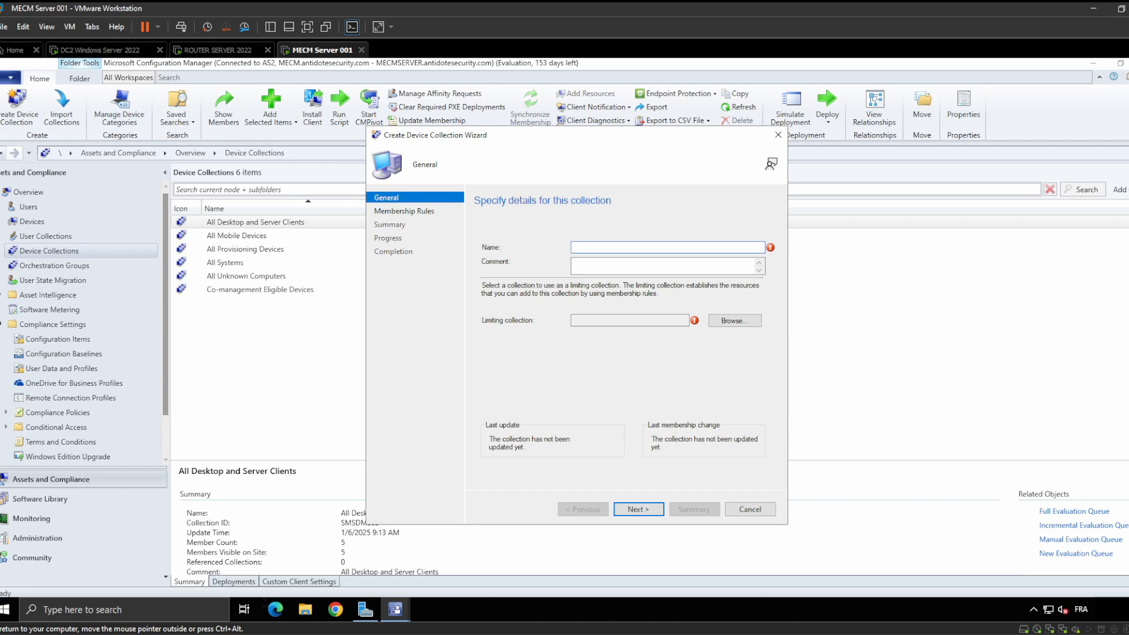
type("DC2 SERVER")
key("BackSpace")
key("BackSpace")
key("BackSpace")
key("BackSpace")
type("erver c")
key("BackSpace")
type("Collection")
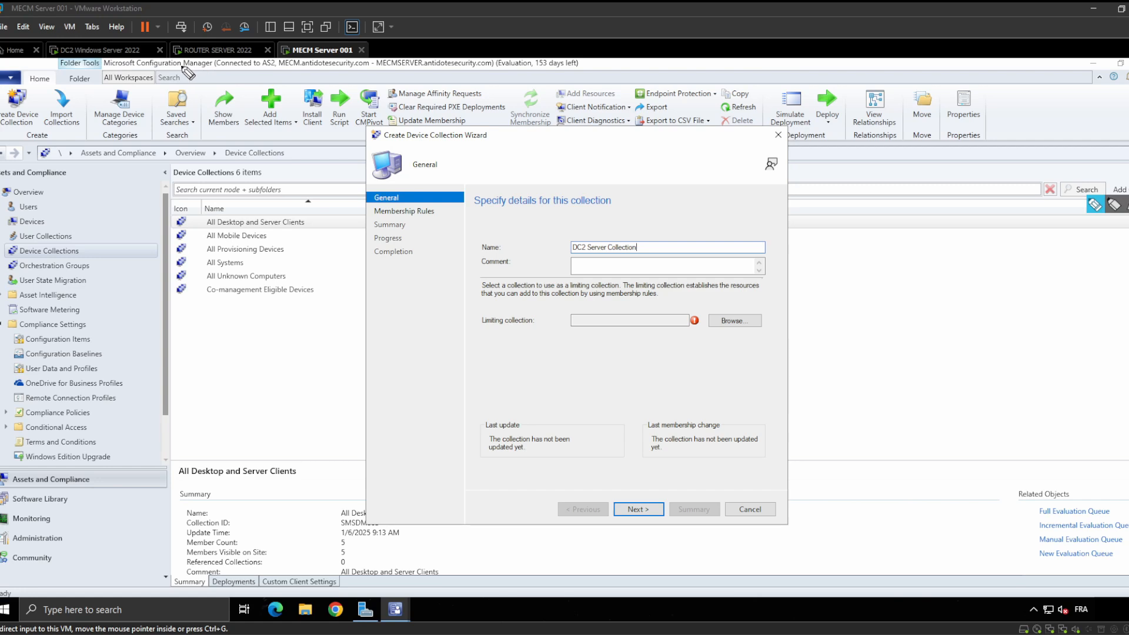
Annotate in pink: underline the AS2 site connection, draw lines, and handwrite 'Lille' over the wizard
left_click_drag(183, 67, 269, 69)
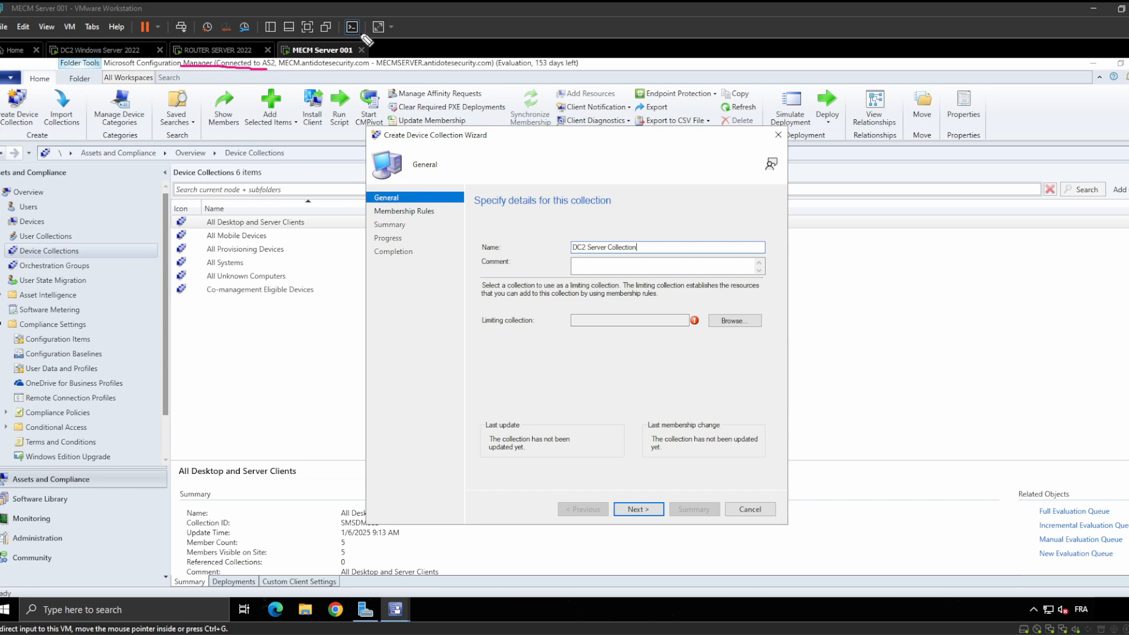
mouse_move(369, 39)
left_mouse_down()
mouse_move(376, 71)
mouse_move(189, 87)
mouse_move(50, 57)
left_mouse_up()
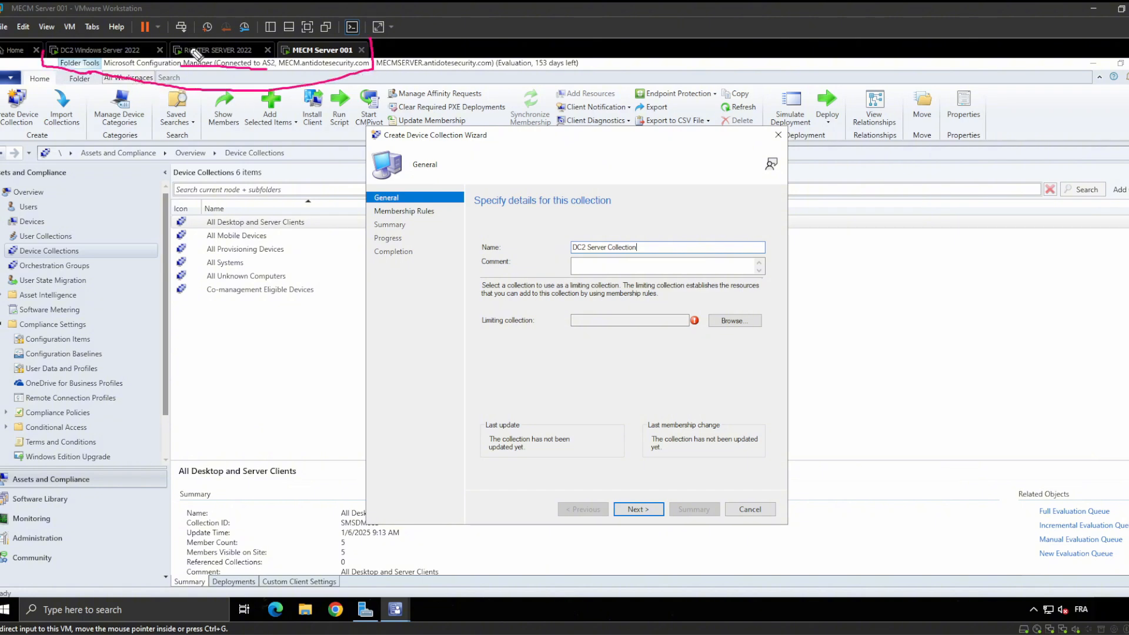
mouse_move(370, 41)
left_mouse_down()
mouse_move(622, 113)
mouse_move(636, 43)
left_mouse_up()
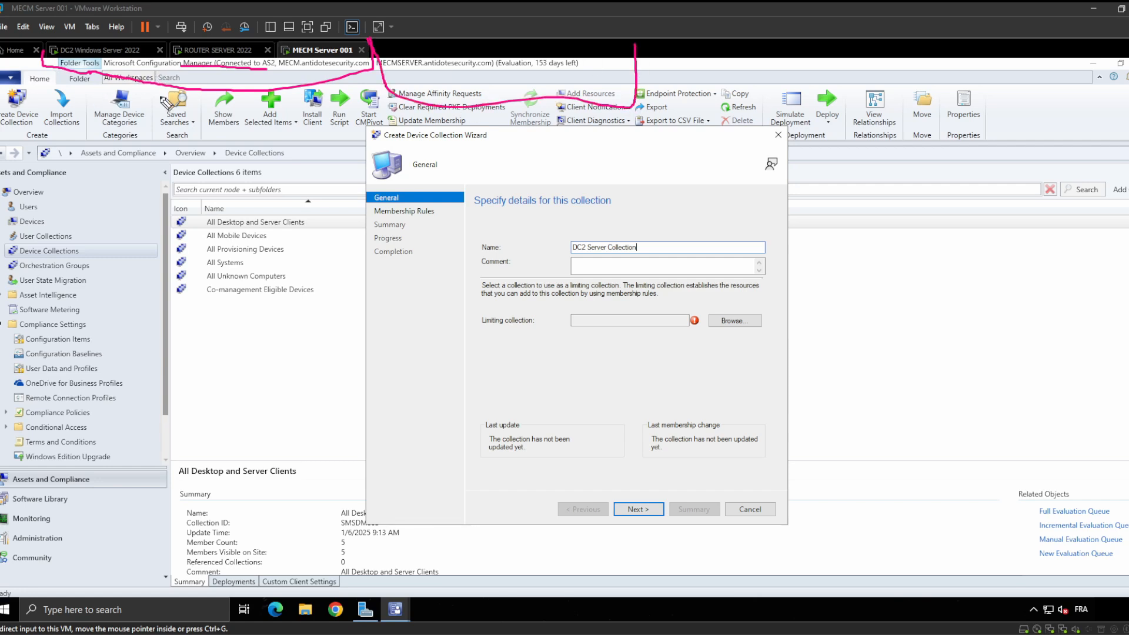
left_click_drag(90, 123, 100, 165)
mouse_move(92, 107)
left_mouse_down()
mouse_move(111, 113)
mouse_move(94, 129)
left_mouse_up()
mouse_move(129, 137)
left_mouse_down()
mouse_move(120, 165)
mouse_move(160, 161)
mouse_move(206, 133)
left_mouse_up()
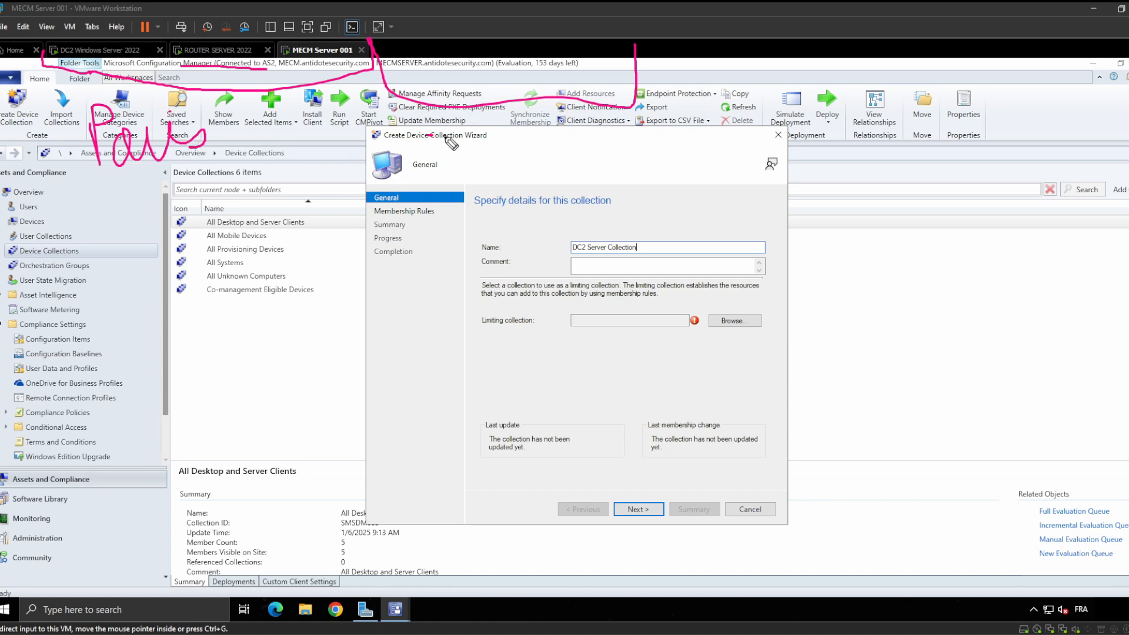
mouse_move(446, 136)
left_mouse_down()
mouse_move(506, 187)
mouse_move(546, 176)
mouse_move(588, 212)
mouse_move(603, 209)
left_mouse_up()
left_click(490, 147)
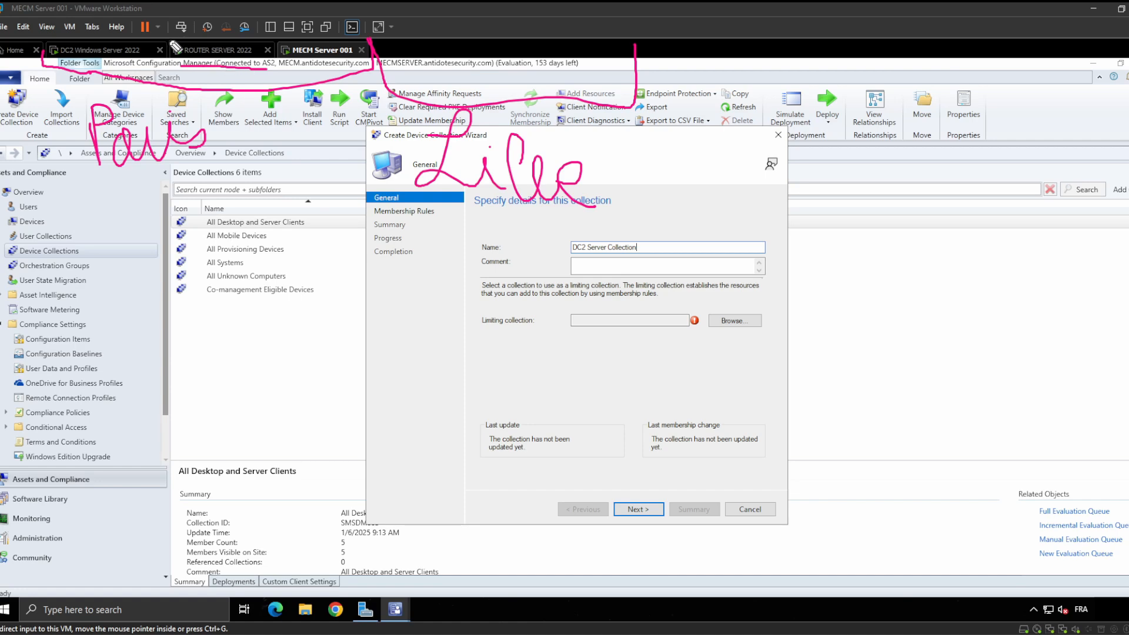
Circle the ROUTER SERVER 2022 tab in pink, then erase all pen annotations
mouse_move(175, 47)
left_mouse_down()
mouse_move(258, 64)
mouse_move(178, 51)
left_mouse_up()
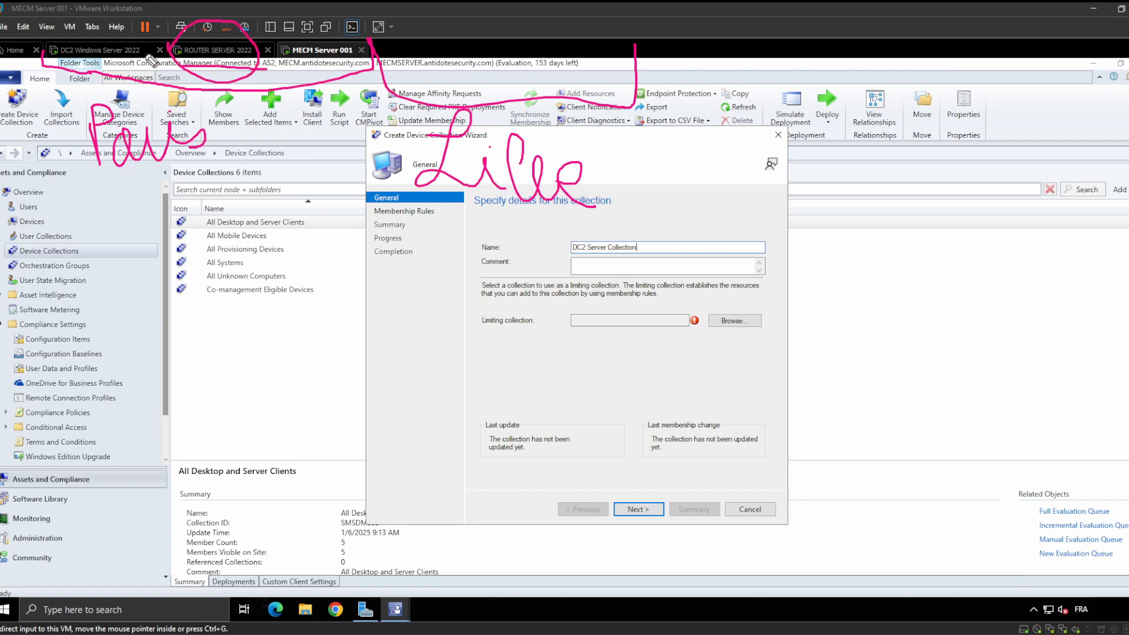
mouse_move(205, 64)
left_mouse_down()
mouse_move(197, 92)
mouse_move(135, 72)
mouse_move(224, 97)
mouse_move(304, 77)
mouse_move(318, 94)
mouse_move(397, 64)
mouse_move(455, 66)
left_mouse_up()
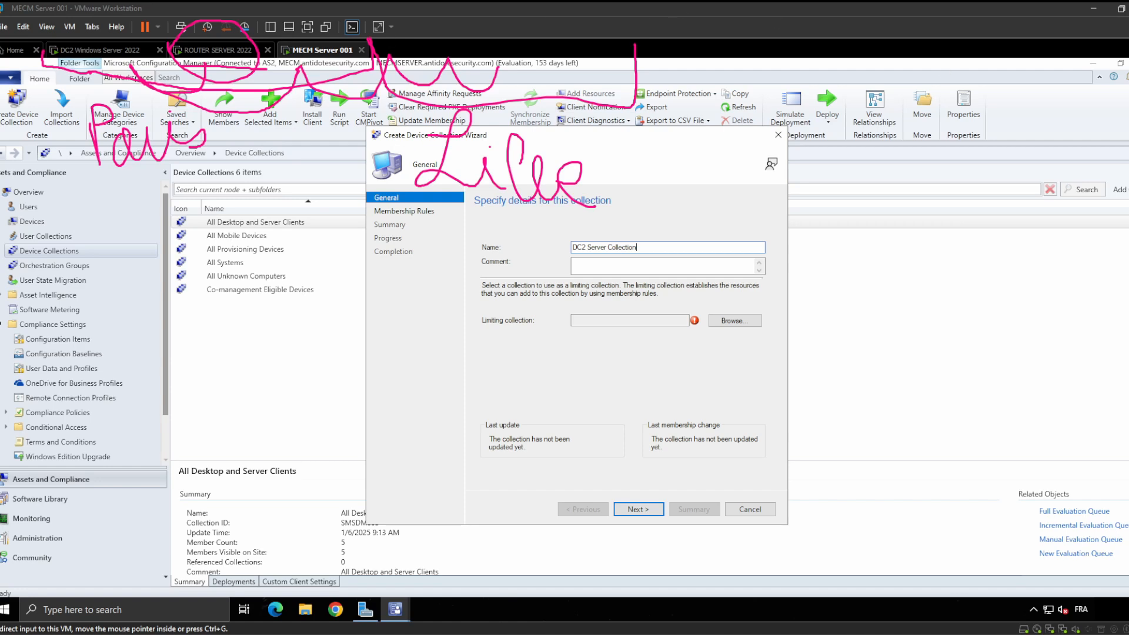
mouse_move(642, 208)
left_mouse_down()
mouse_move(514, 160)
mouse_move(622, 106)
mouse_move(153, 112)
mouse_move(195, 138)
mouse_move(161, 121)
left_mouse_up()
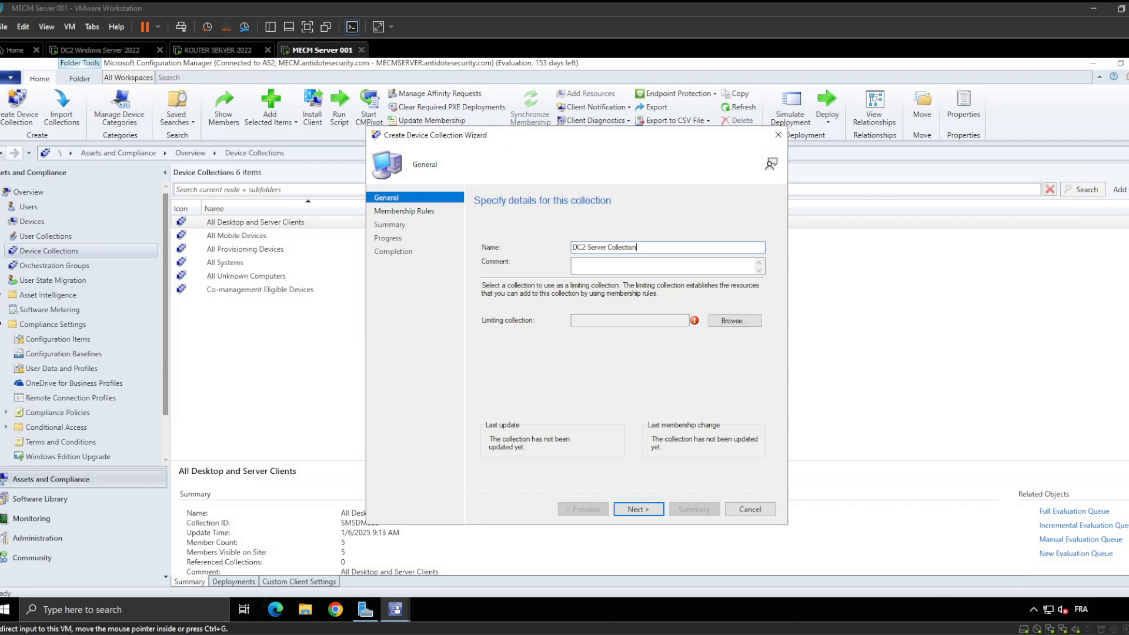
Set All Systems as the limiting collection and advance to the Membership Rules page
left_click(606, 270)
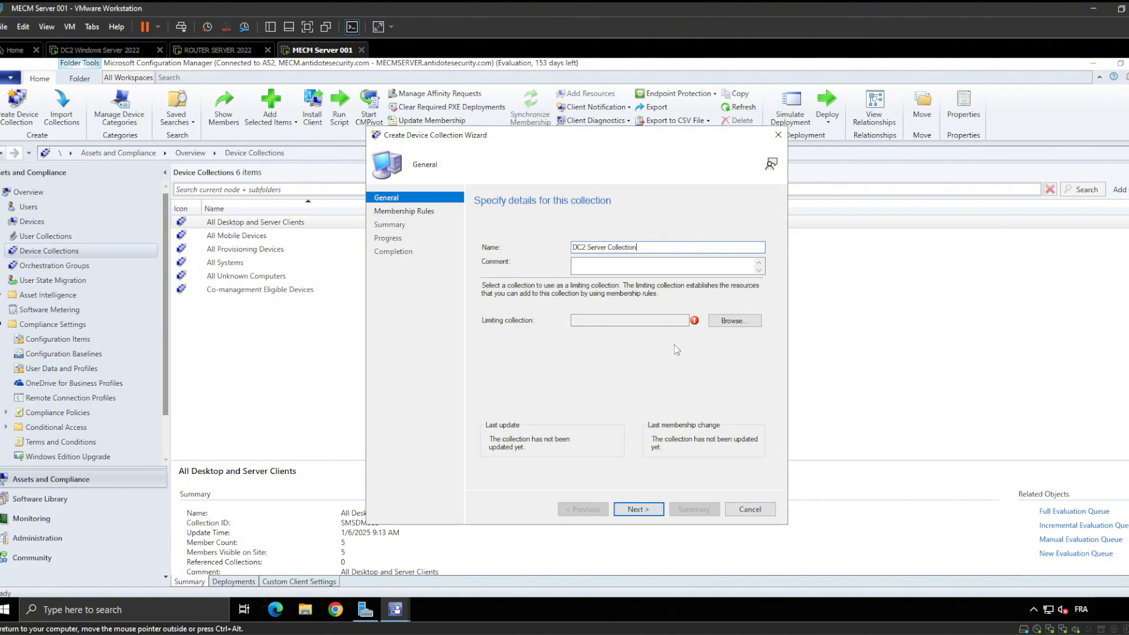
left_click(735, 321)
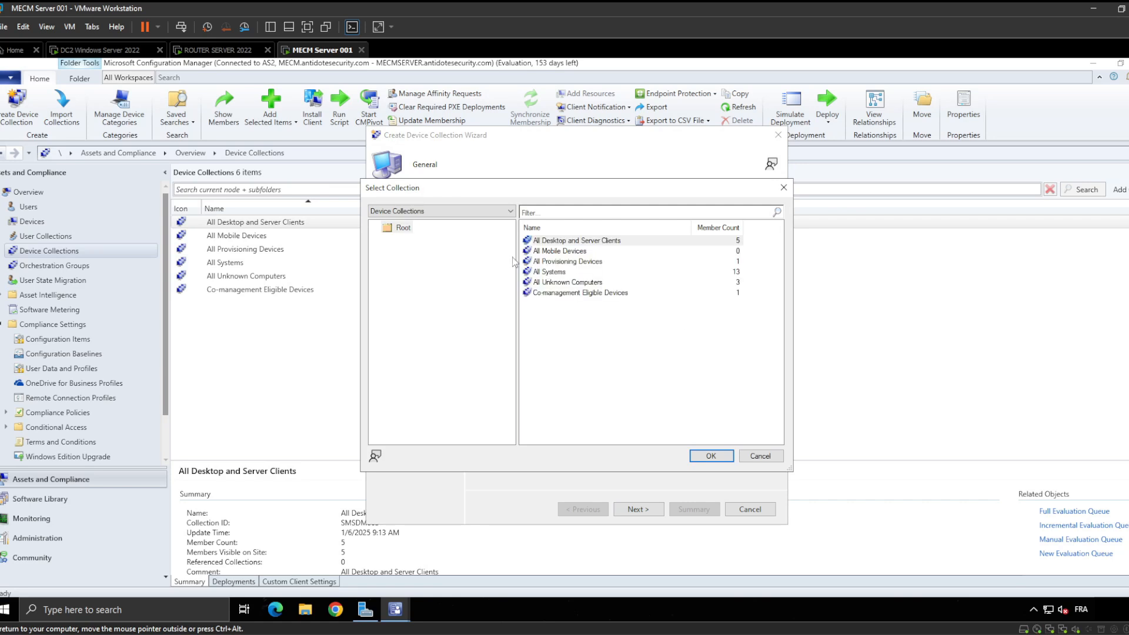
left_click(559, 274)
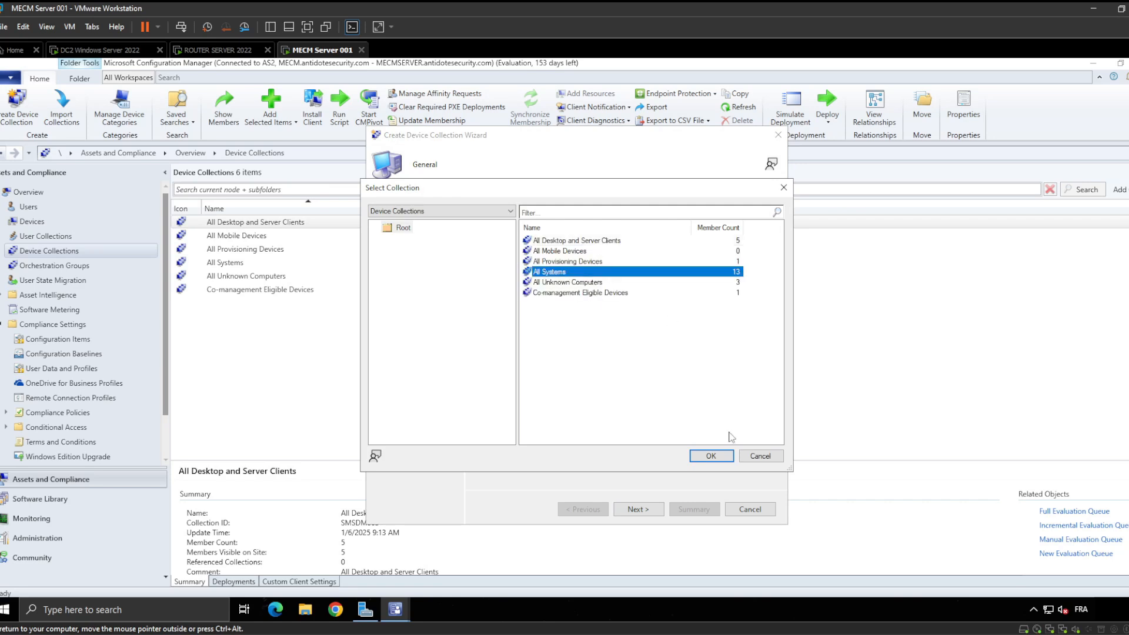
left_click(713, 457)
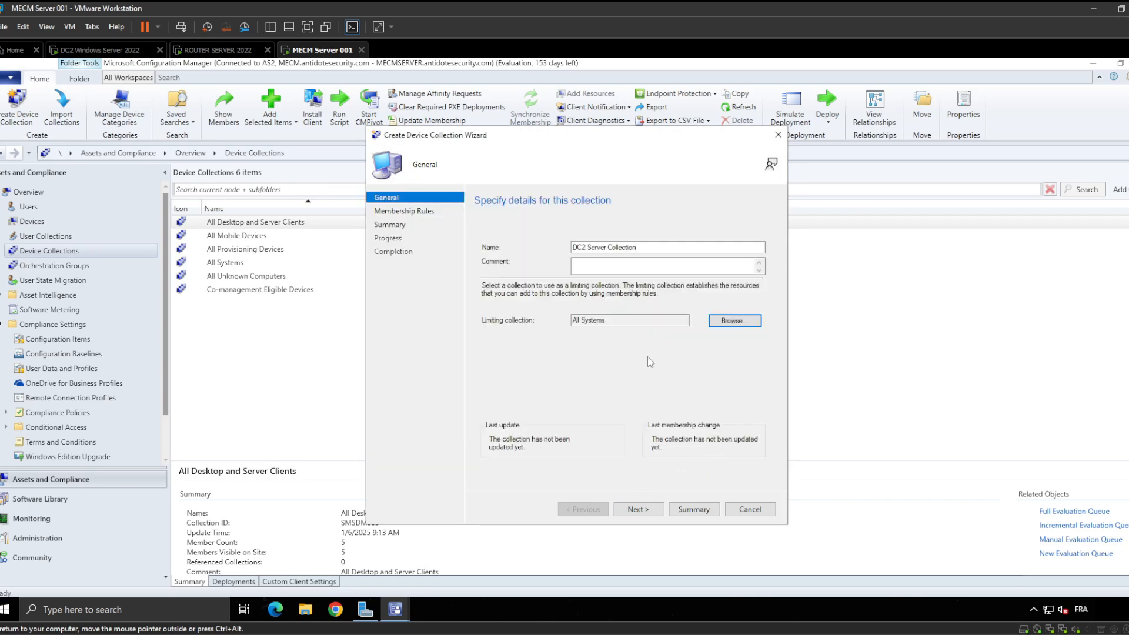
left_click(651, 505)
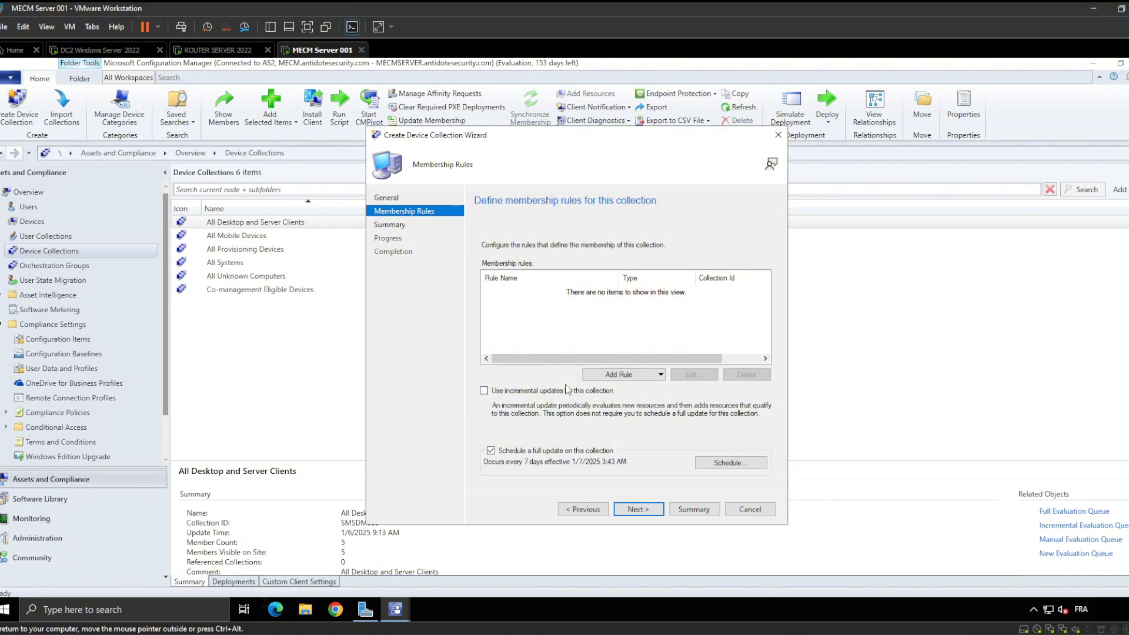
Add a Query Rule membership rule and open its query statement editor
left_click(641, 379)
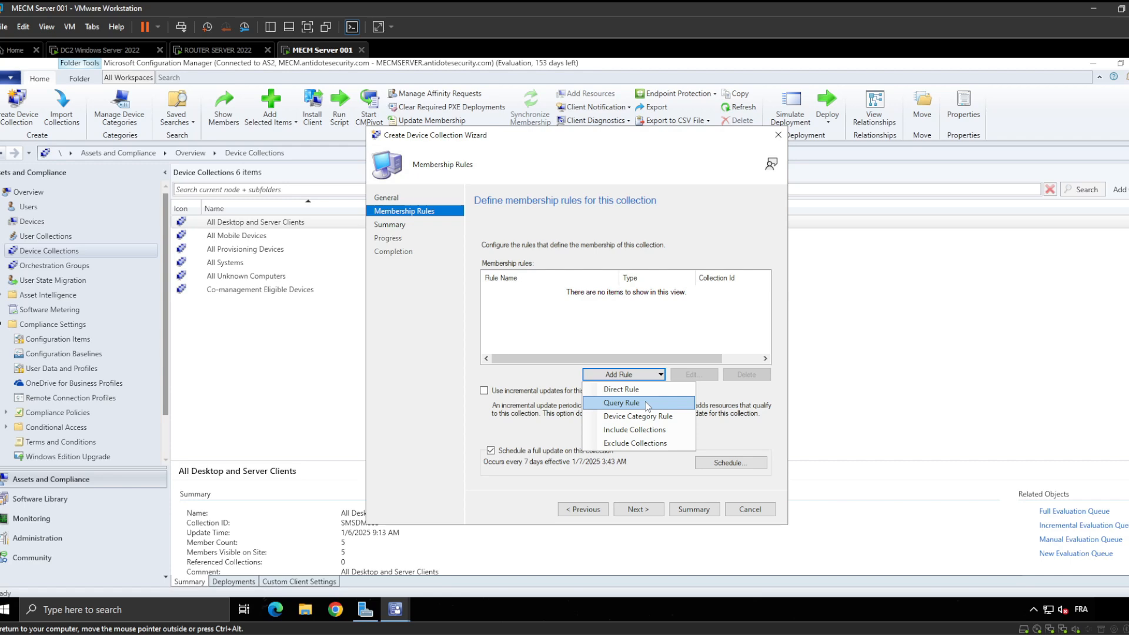
left_click(645, 403)
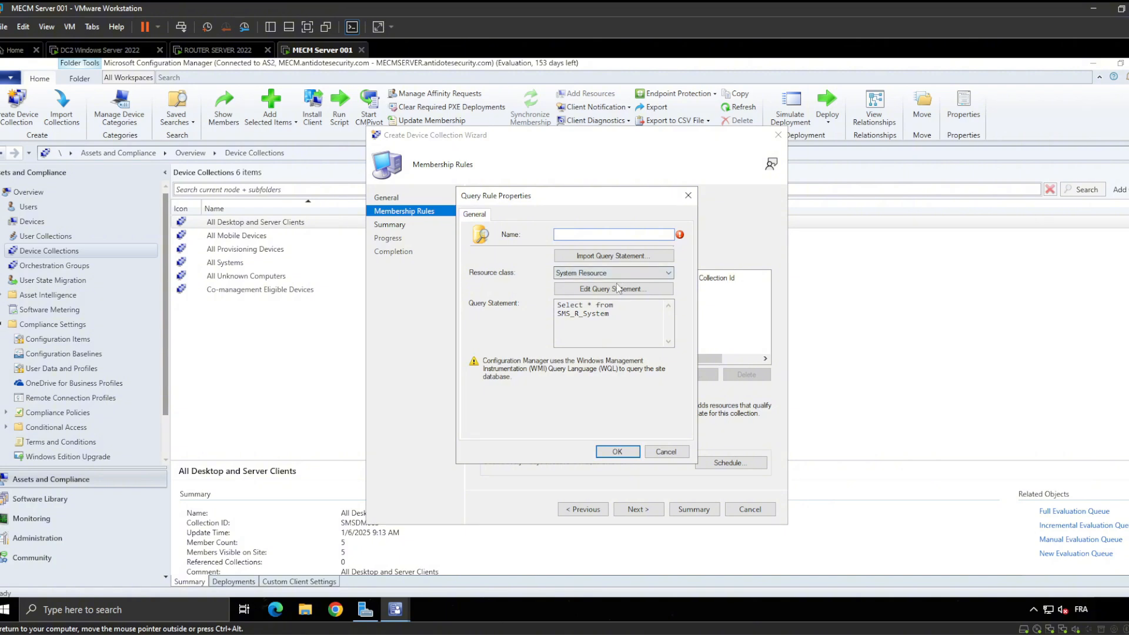
left_click(620, 289)
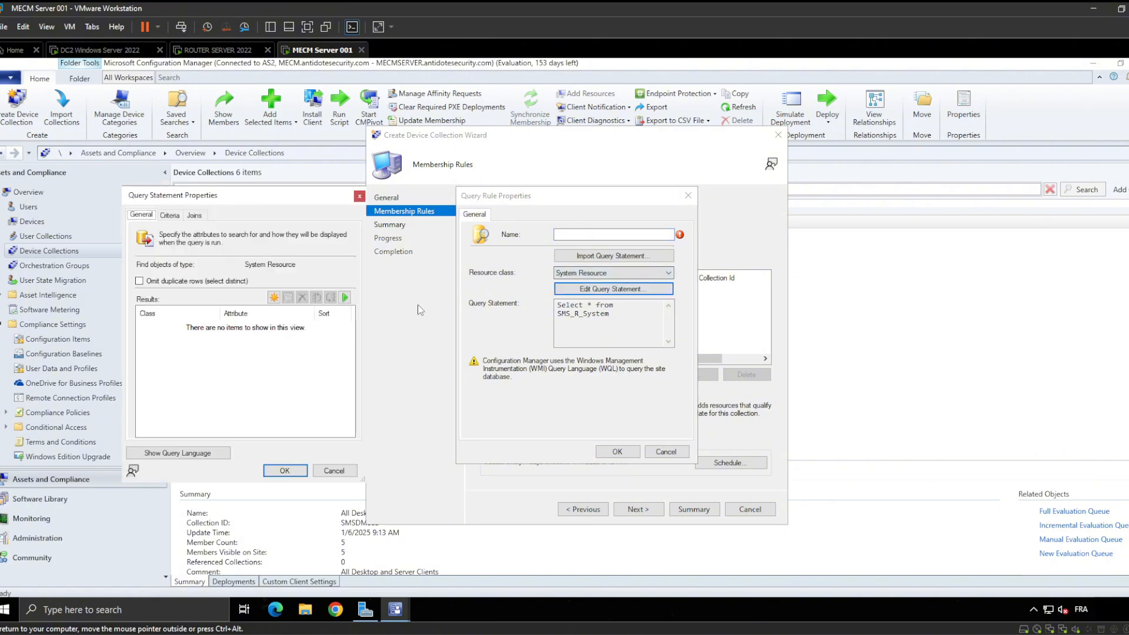
Browse the System Resource attributes for a new result column without choosing one
left_click(273, 297)
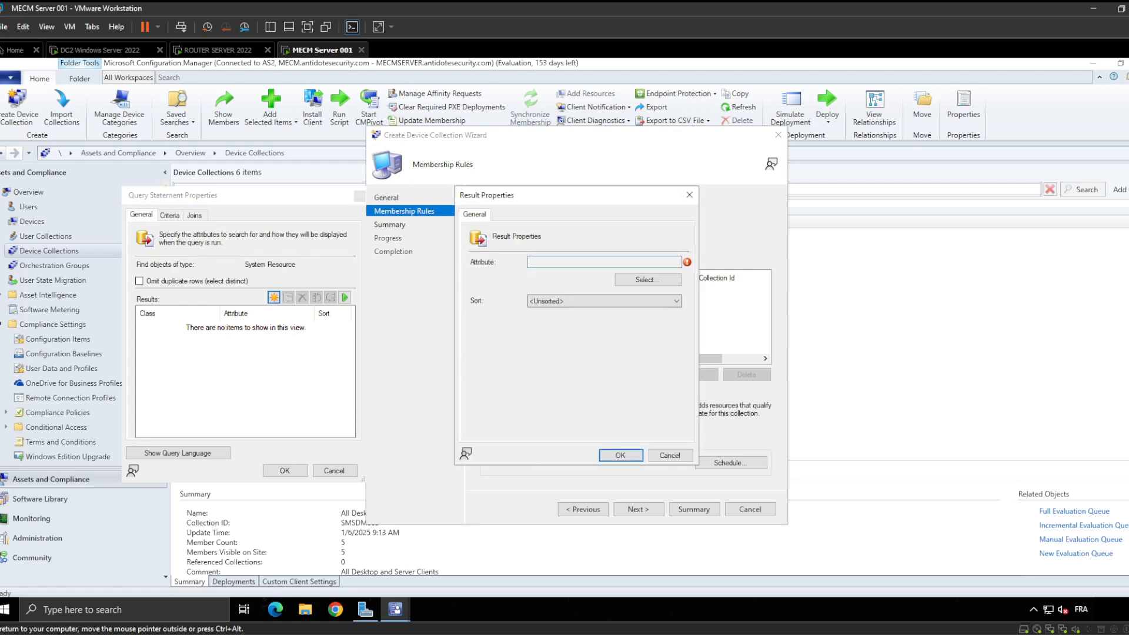
left_click(648, 279)
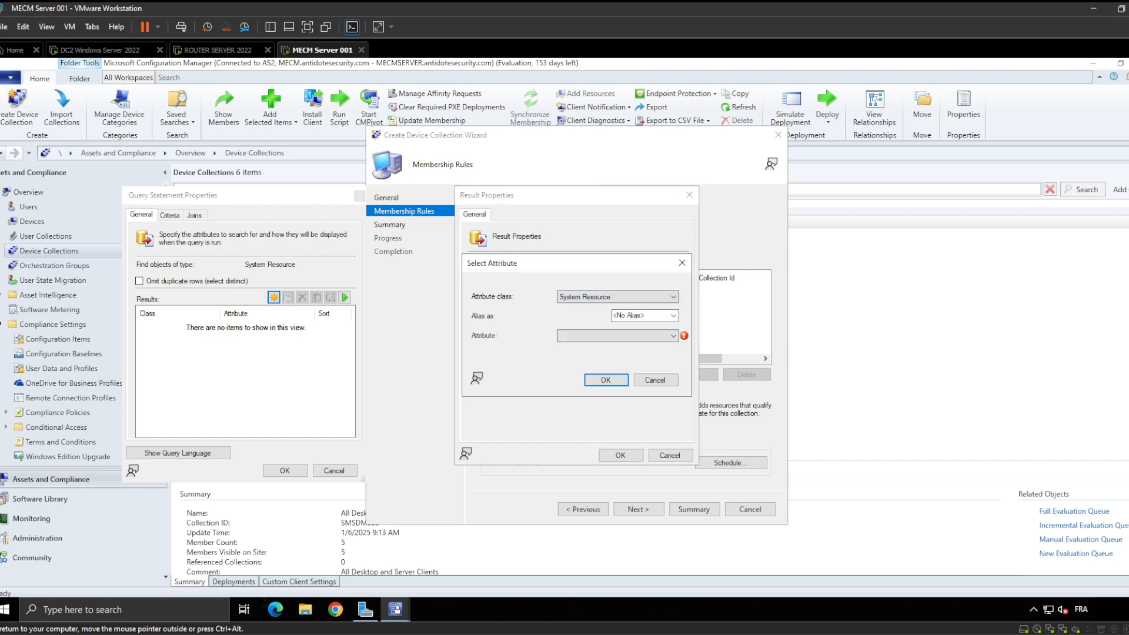
left_click(617, 336)
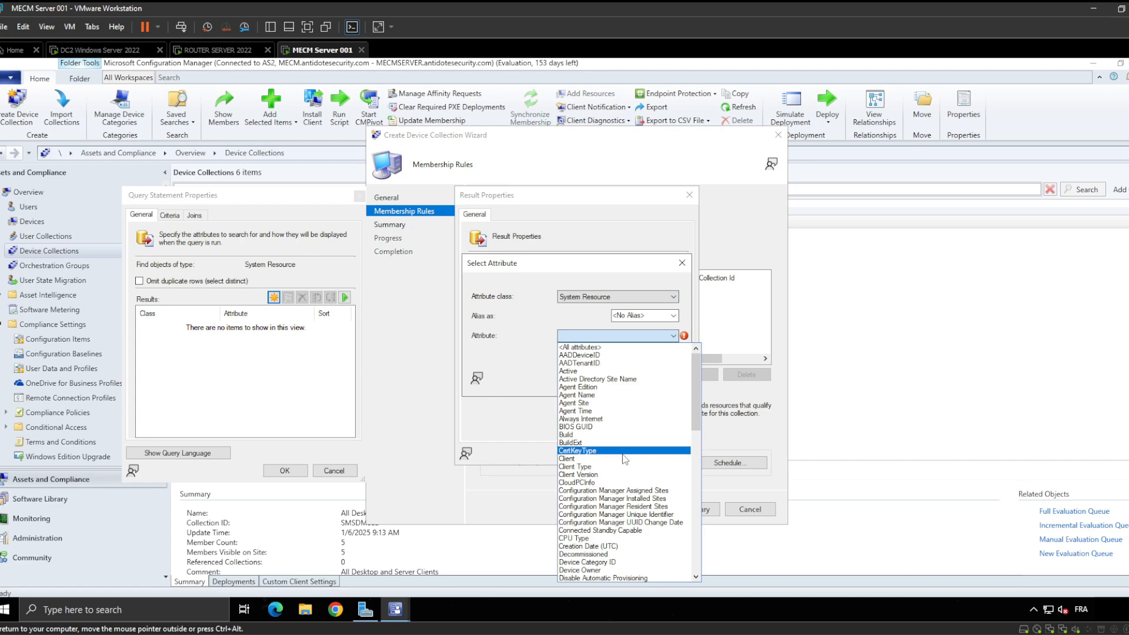
scroll(625, 460, "down", 1)
left_click_drag(698, 393, 684, 522)
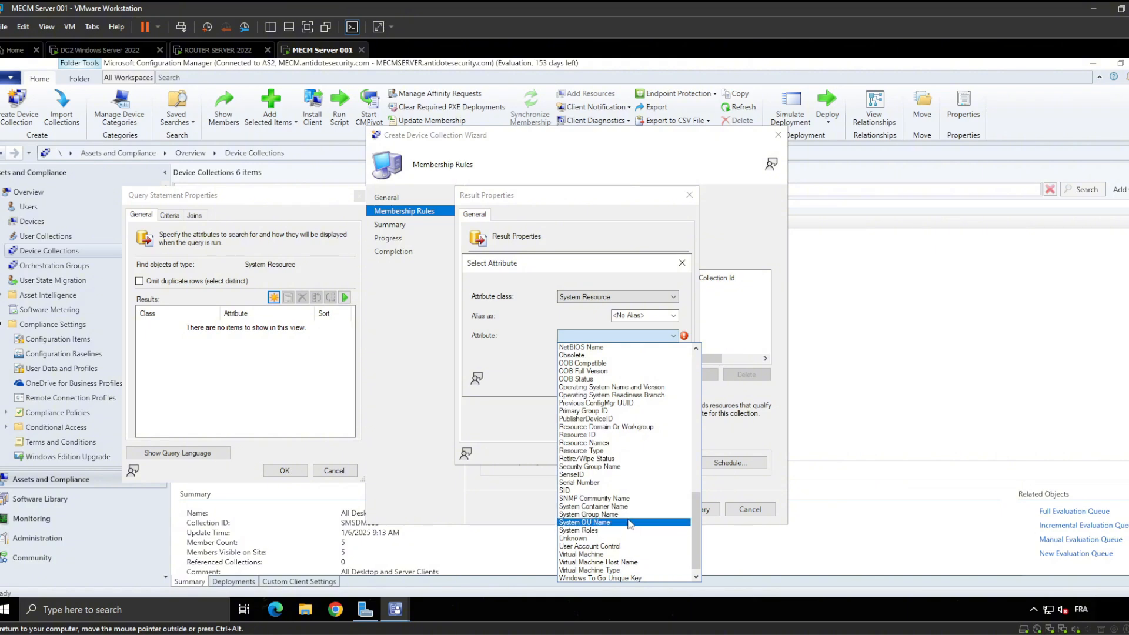
left_click(531, 322)
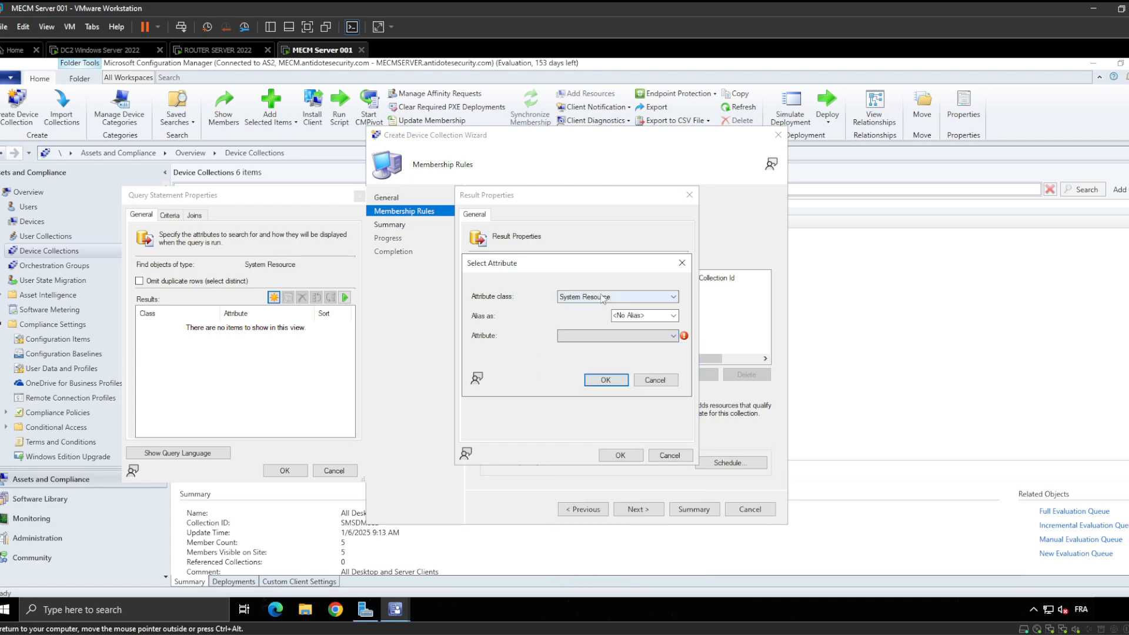
left_click(595, 340)
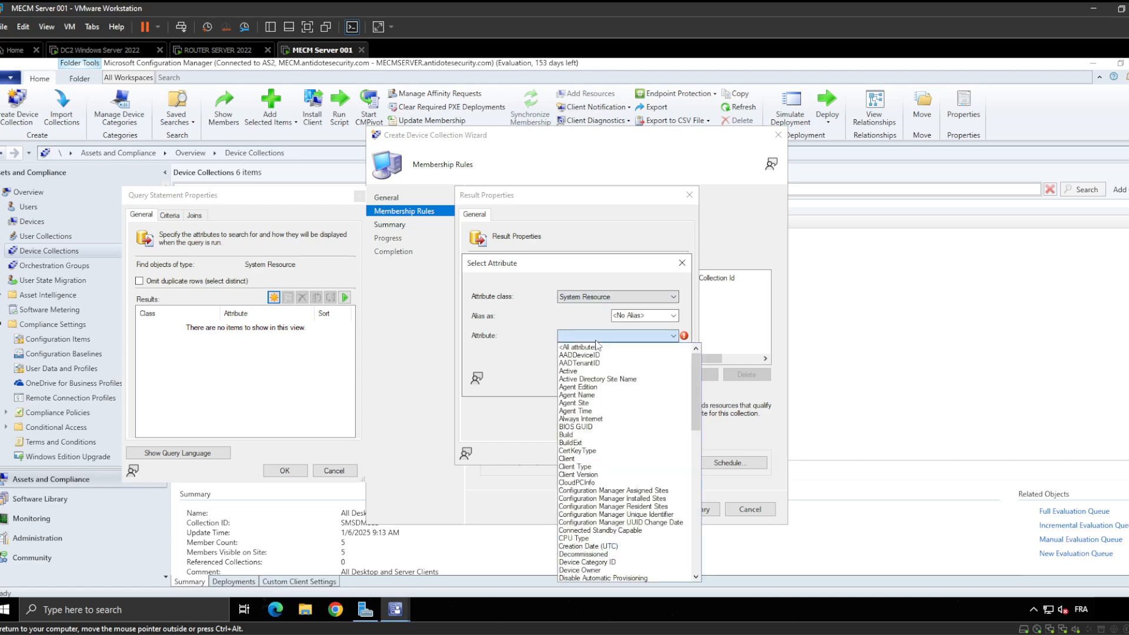
scroll(616, 444, "down", 1)
scroll(617, 445, "up", 1)
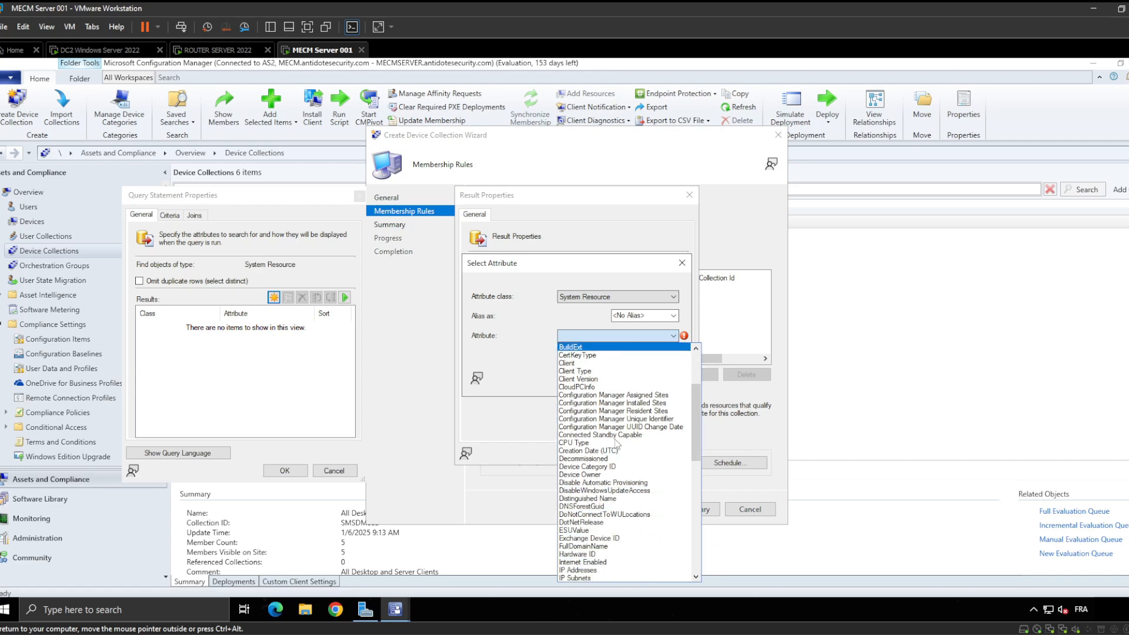
left_click(528, 334)
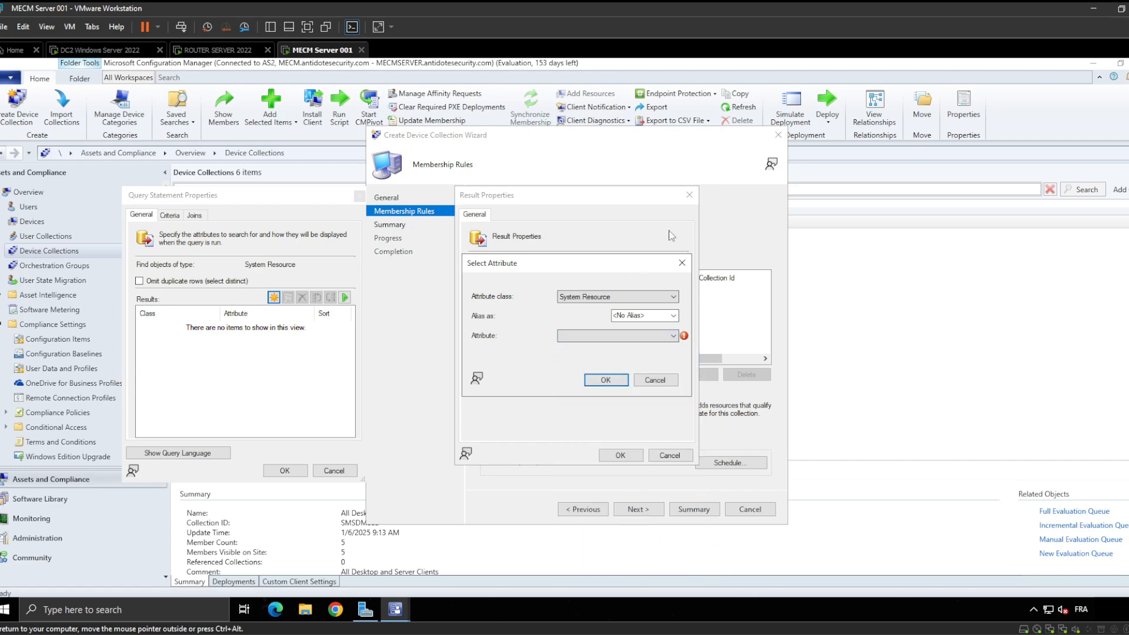
left_click(683, 263)
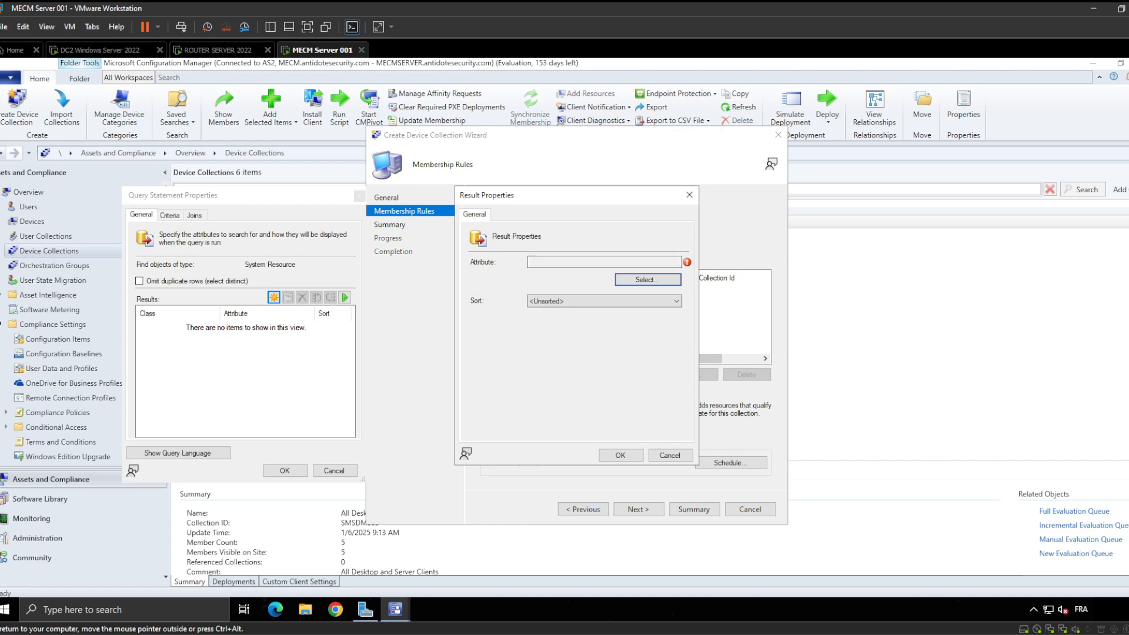
Leave the result unsorted and close Result Properties without adding a column
left_click(577, 302)
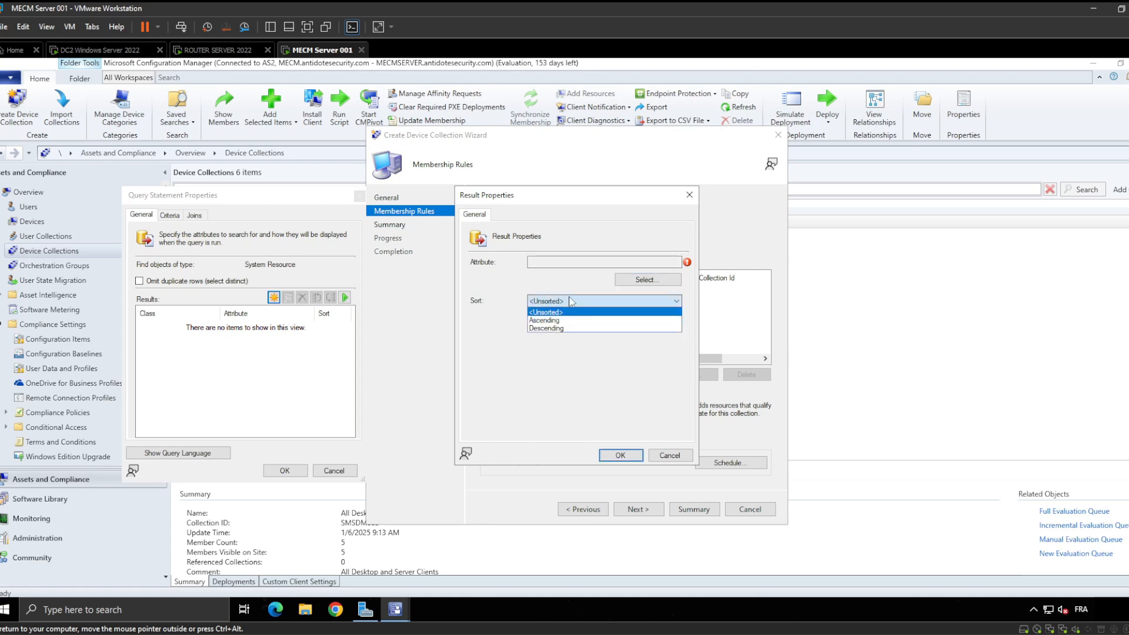
left_click(572, 301)
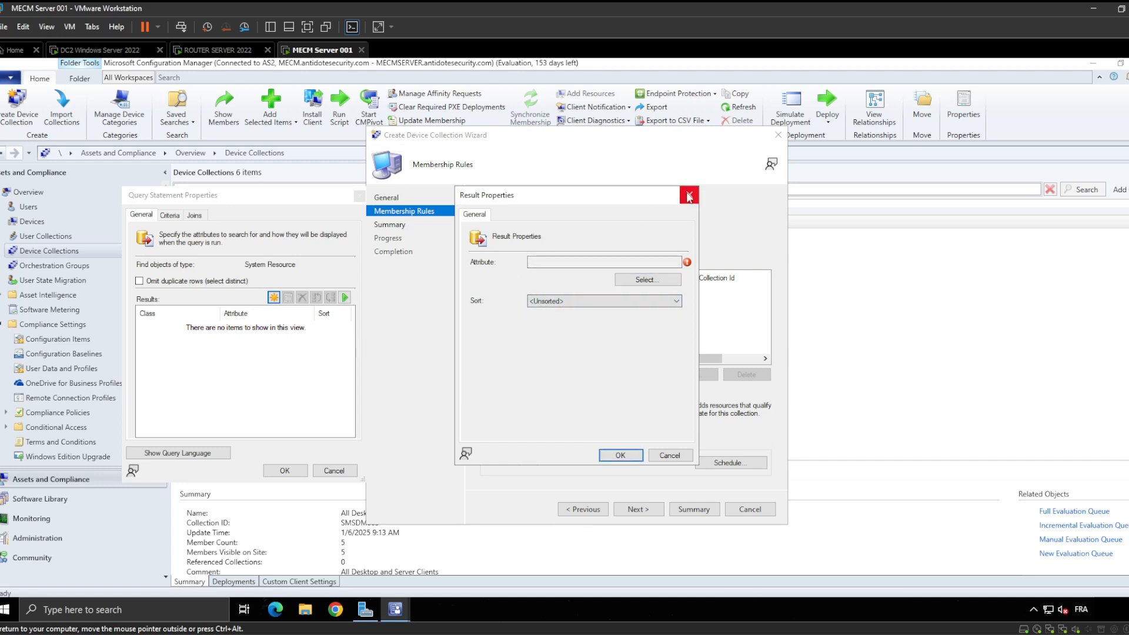
left_click(283, 200)
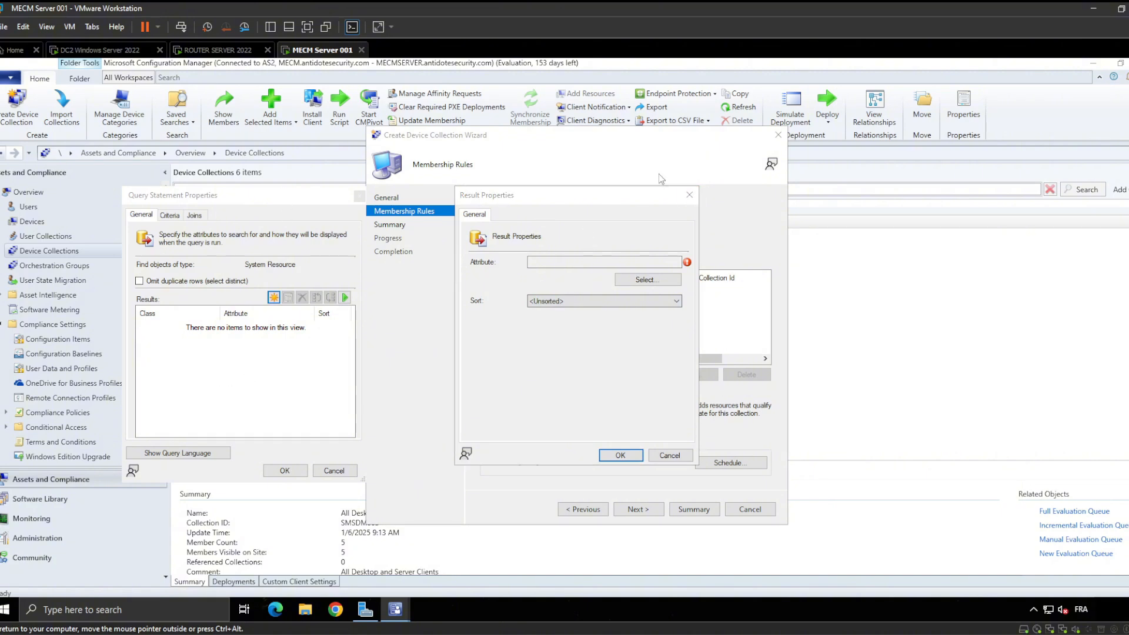
left_click(690, 195)
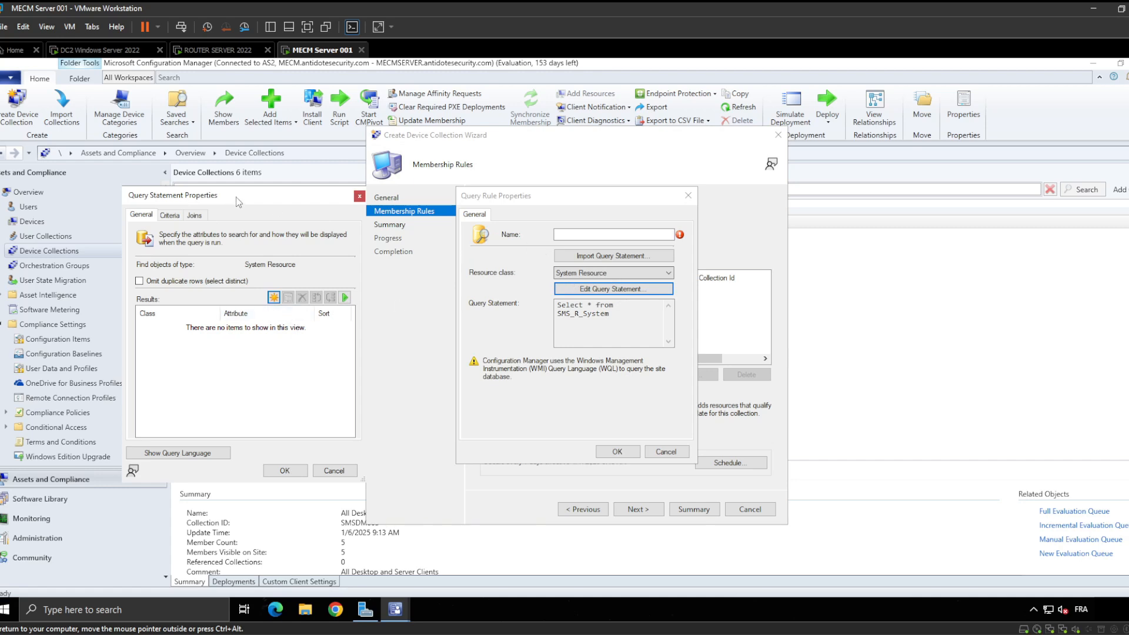
Move the statement editor over the rule window and start a new Simple value criterion
left_click_drag(236, 197, 466, 196)
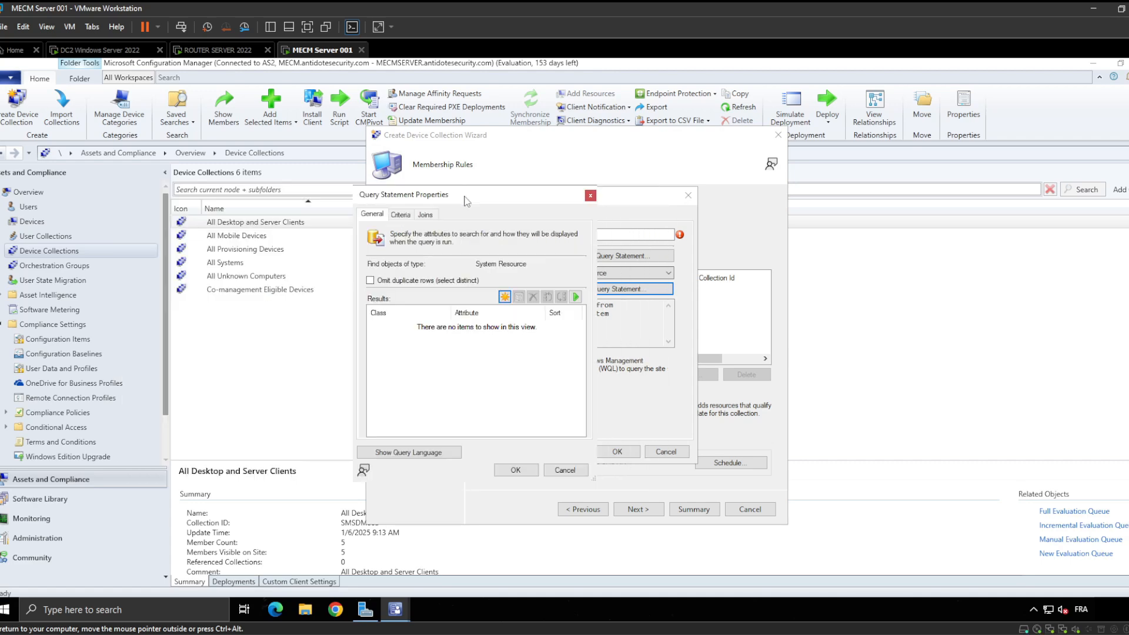
left_click(403, 215)
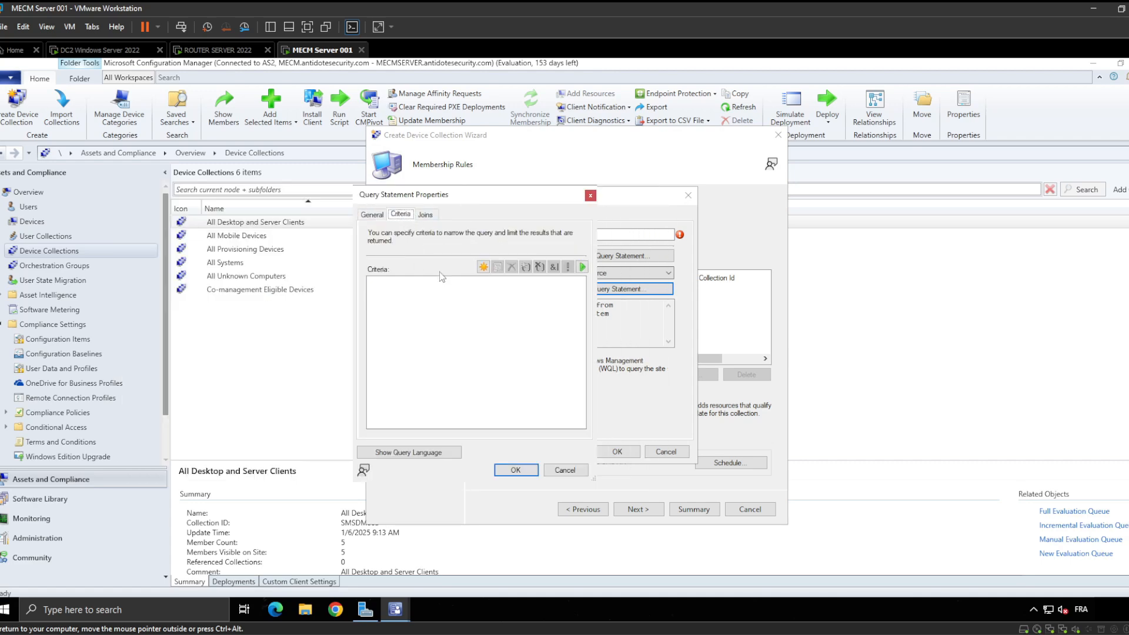
left_click(483, 268)
left_click(603, 267)
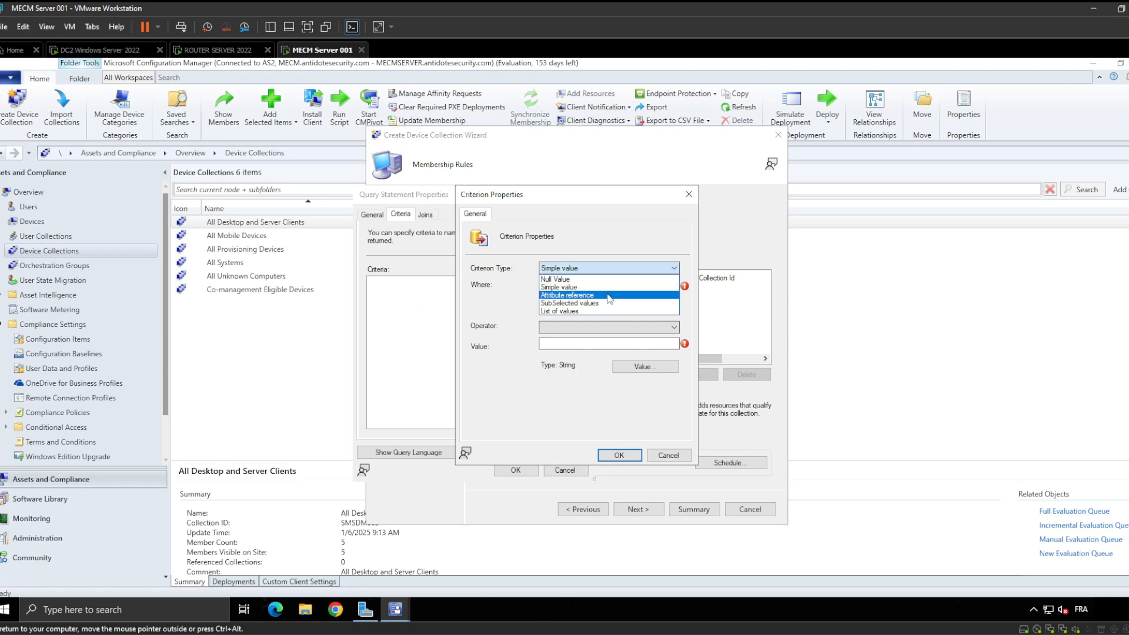
left_click(612, 287)
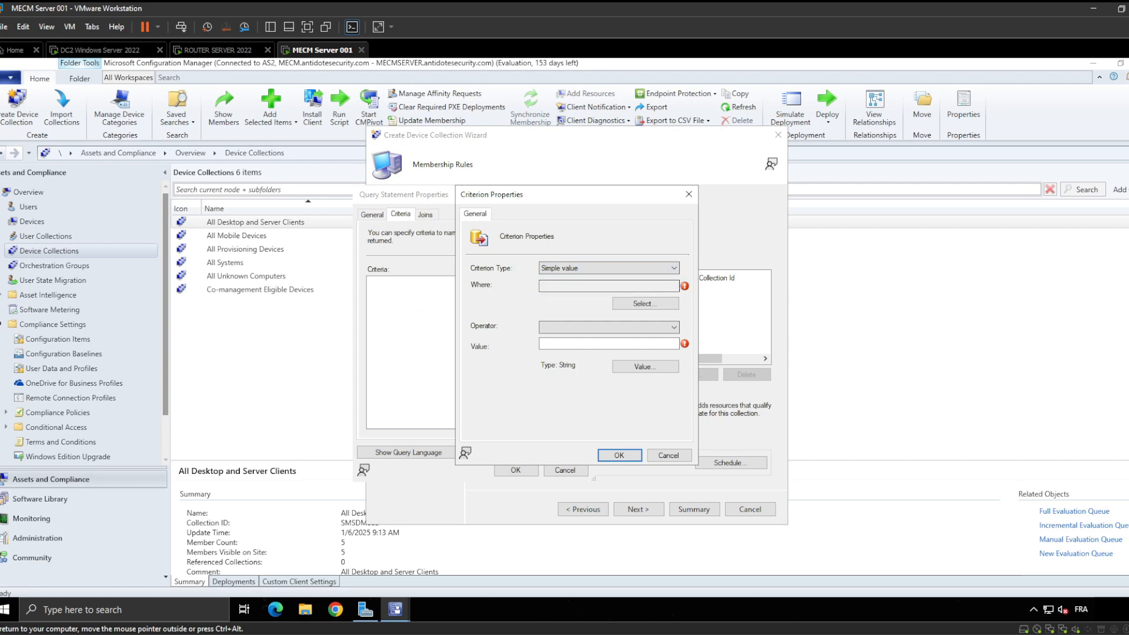
Set the criterion attribute to System Resource > Name
left_click(653, 304)
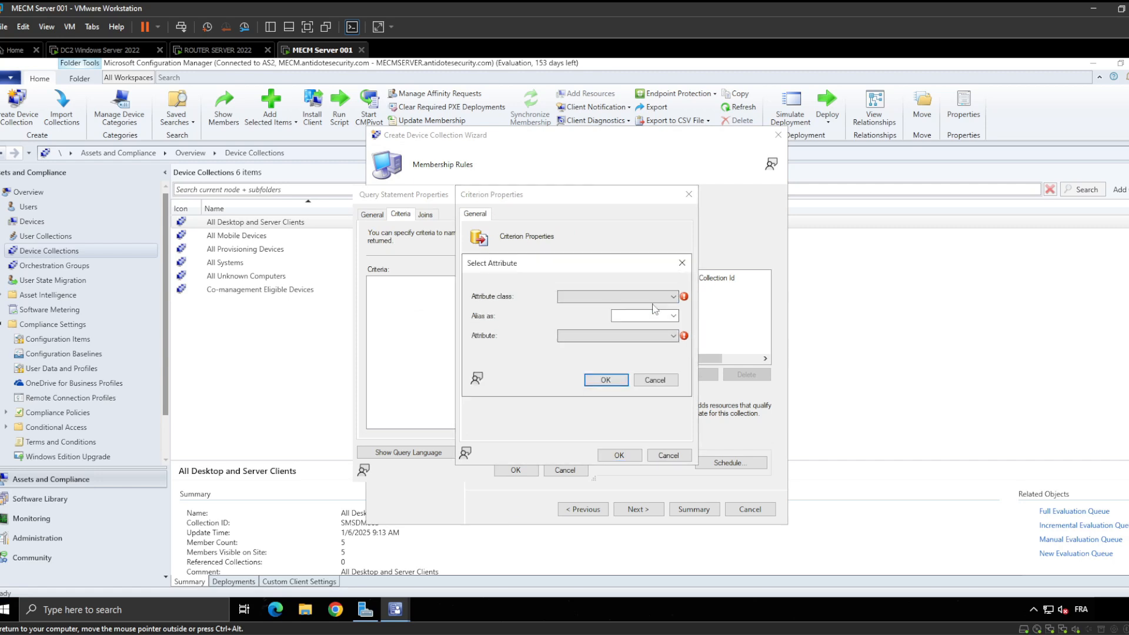
left_click(617, 297)
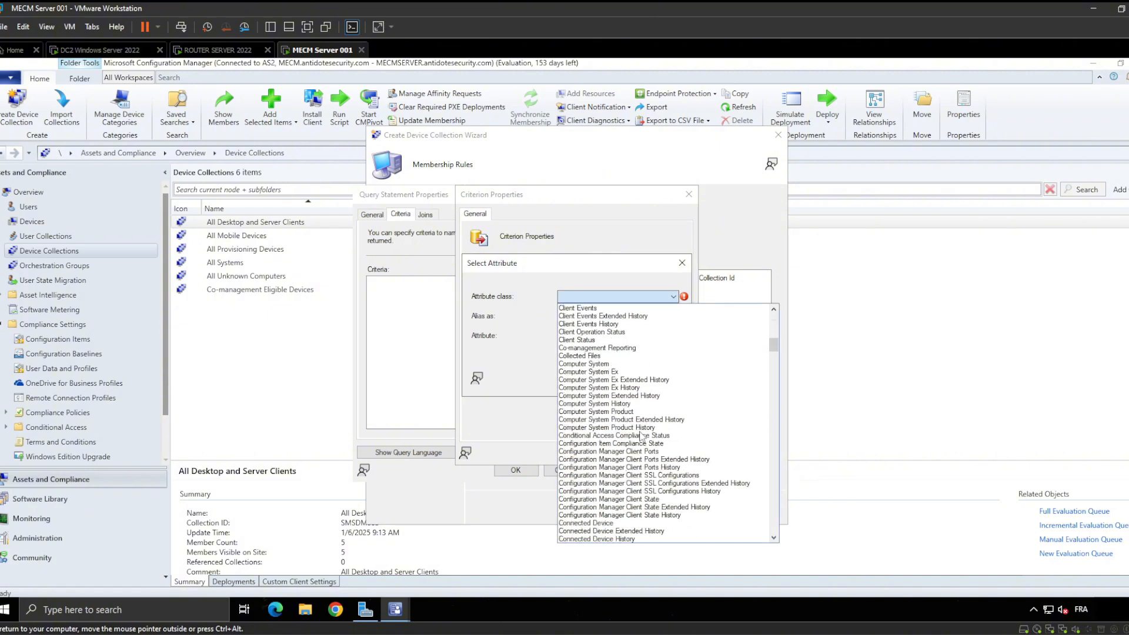
scroll(640, 432, "down", 18)
left_click_drag(773, 371, 773, 509)
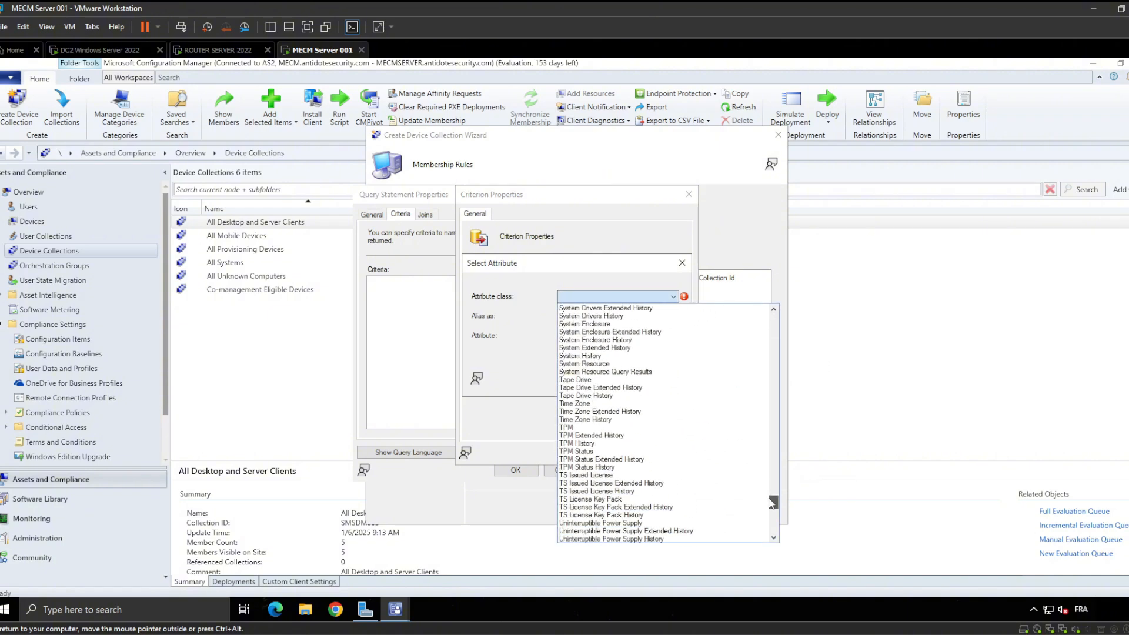
left_click(668, 364)
left_click(640, 336)
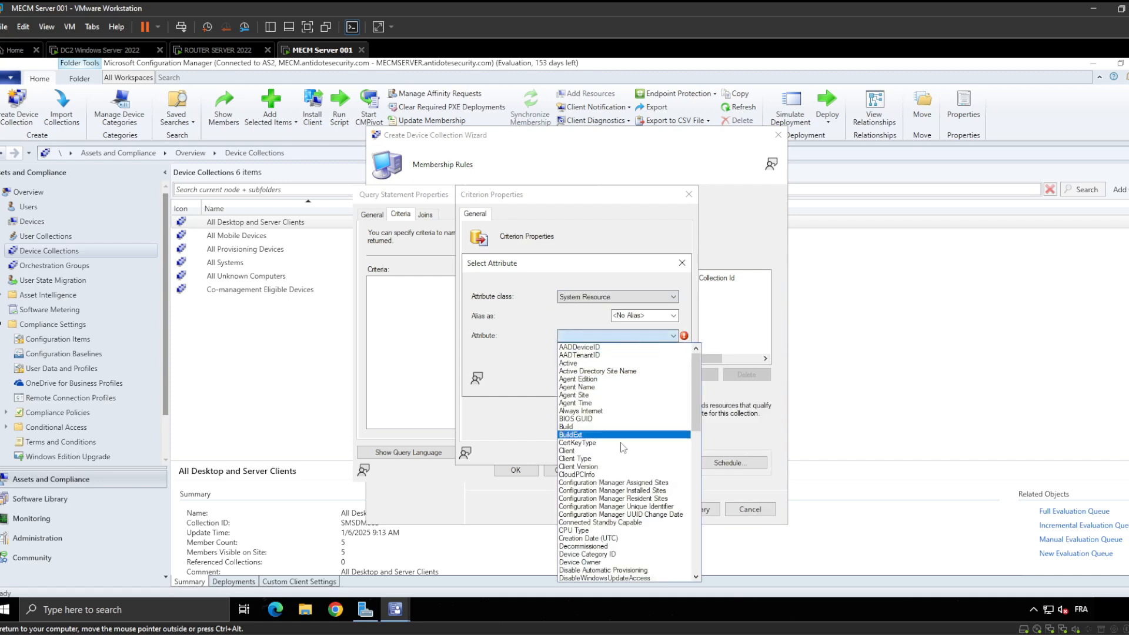
scroll(623, 449, "down", 9)
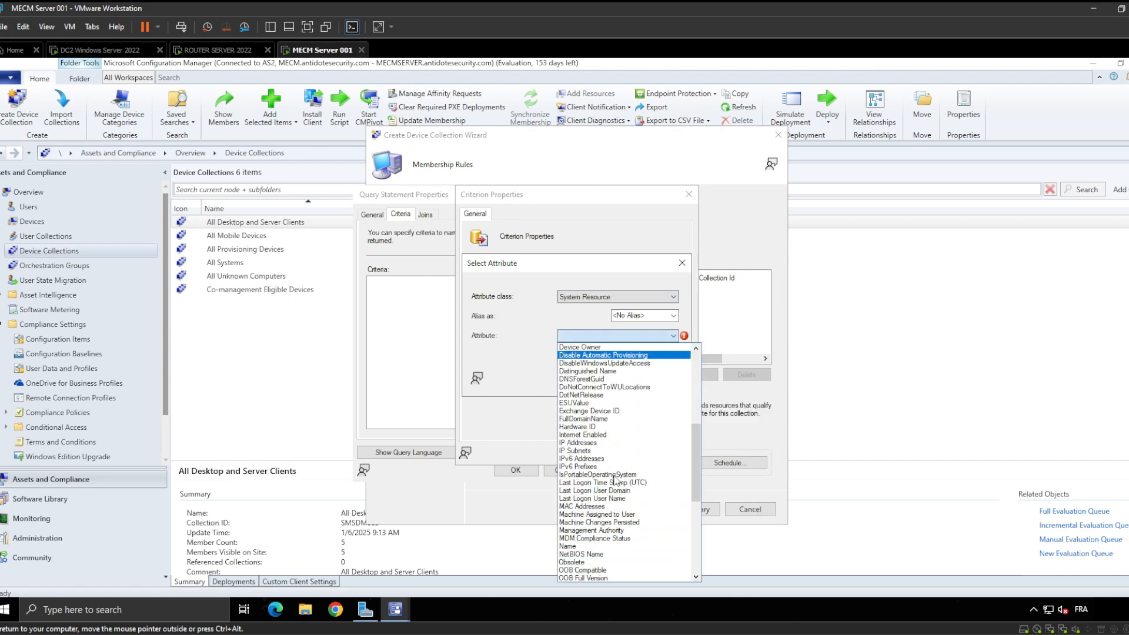
left_click(595, 530)
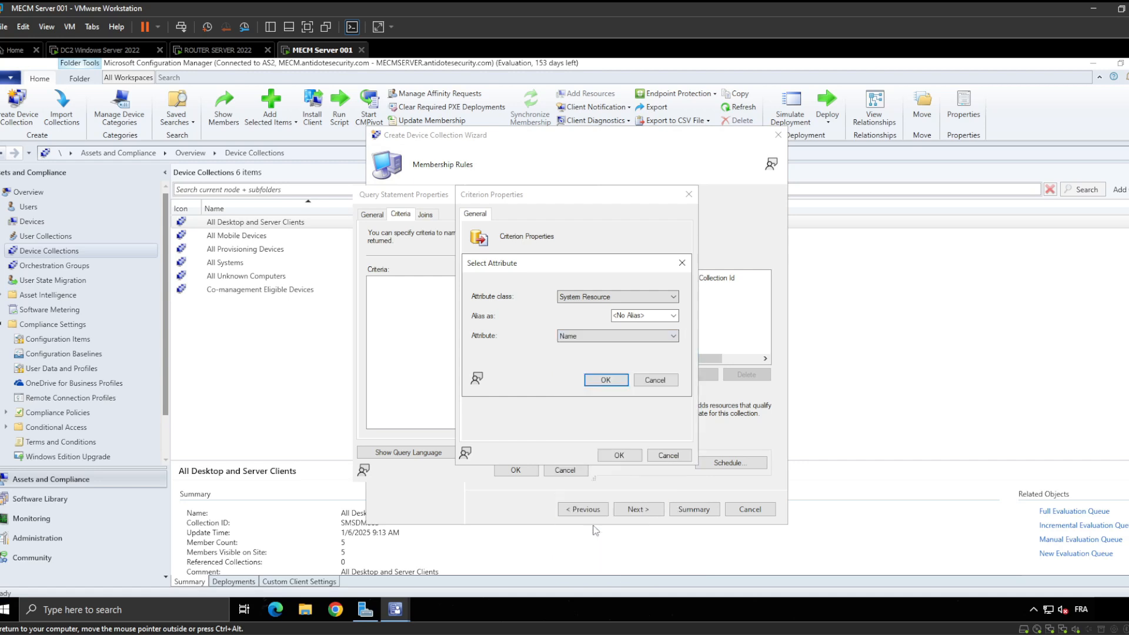
left_click(606, 380)
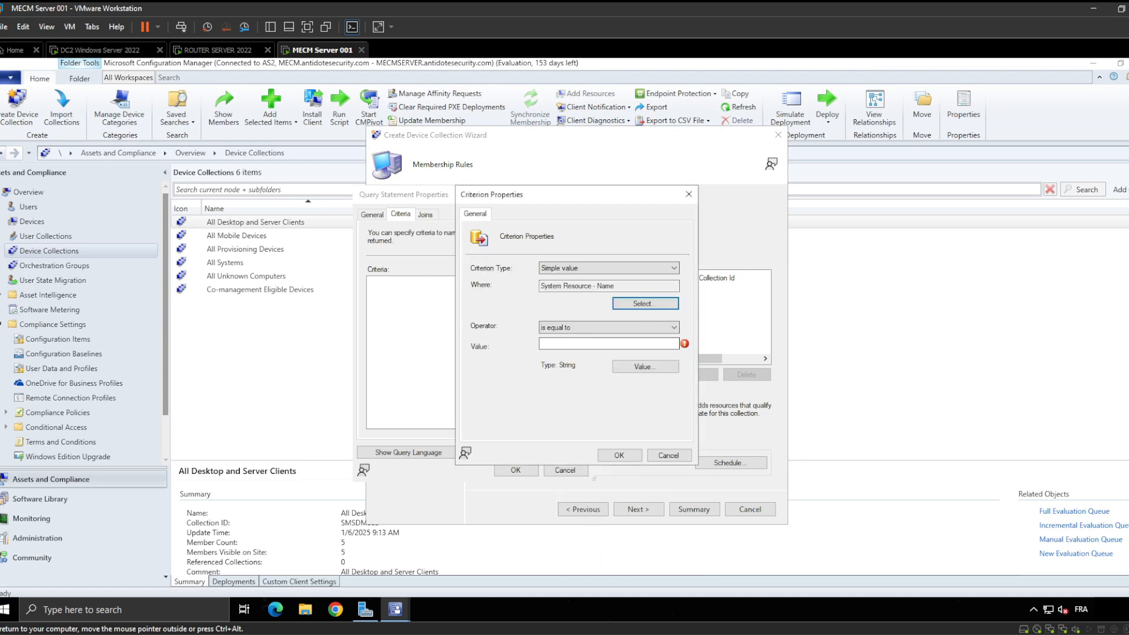
Set the value to DC2 from the device name list and save the criterion
left_click(608, 344)
type("DC")
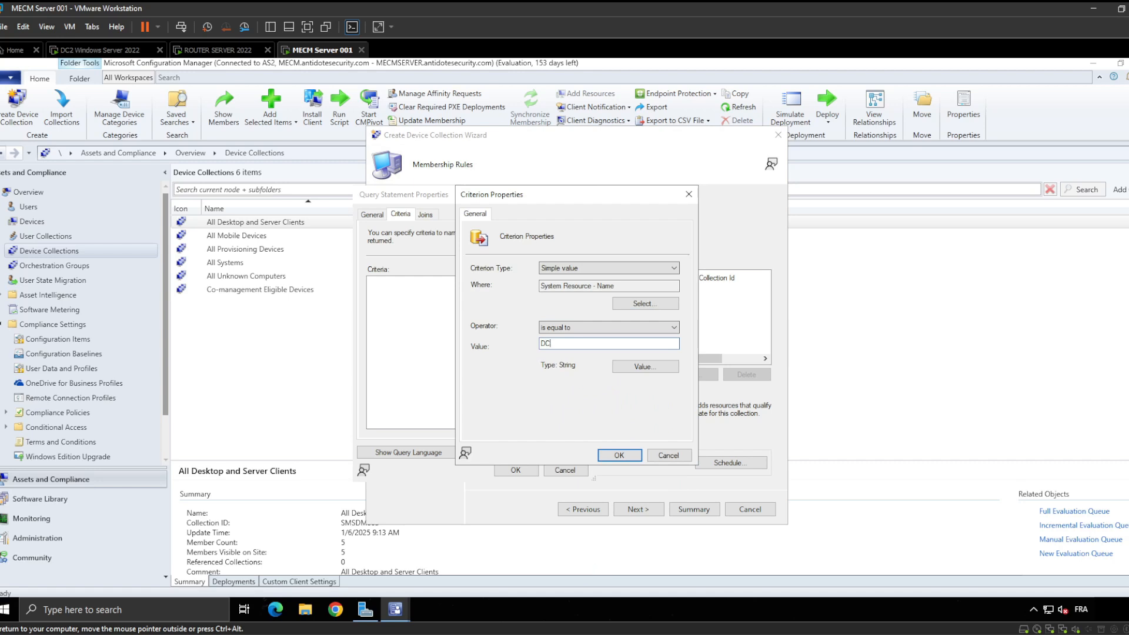
type("2")
left_click(645, 366)
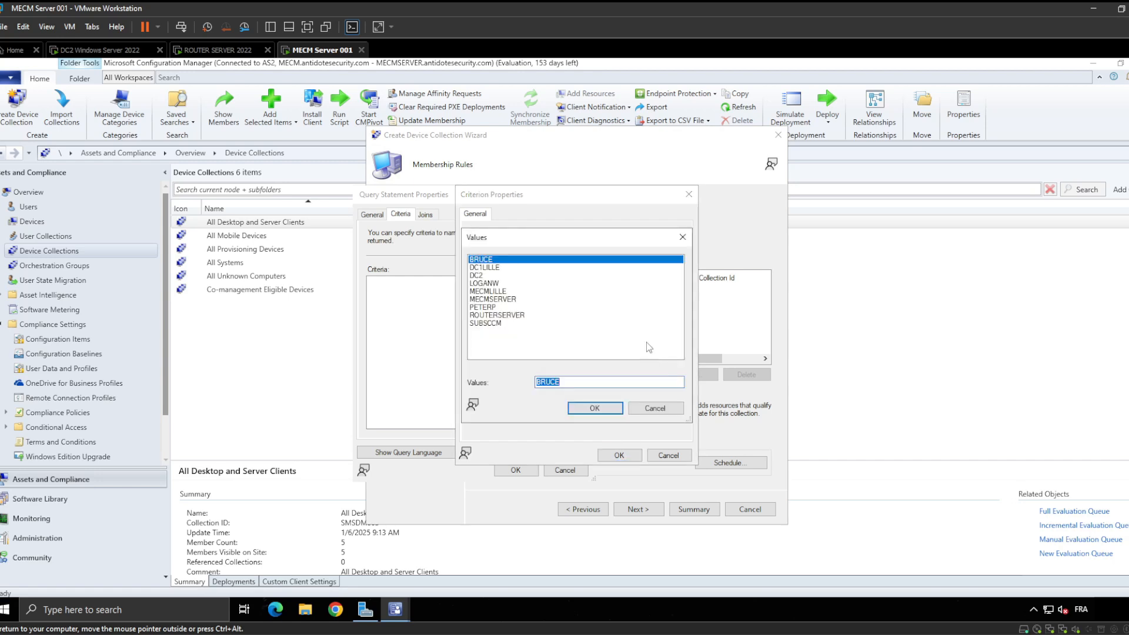
left_click(482, 276)
left_click(602, 410)
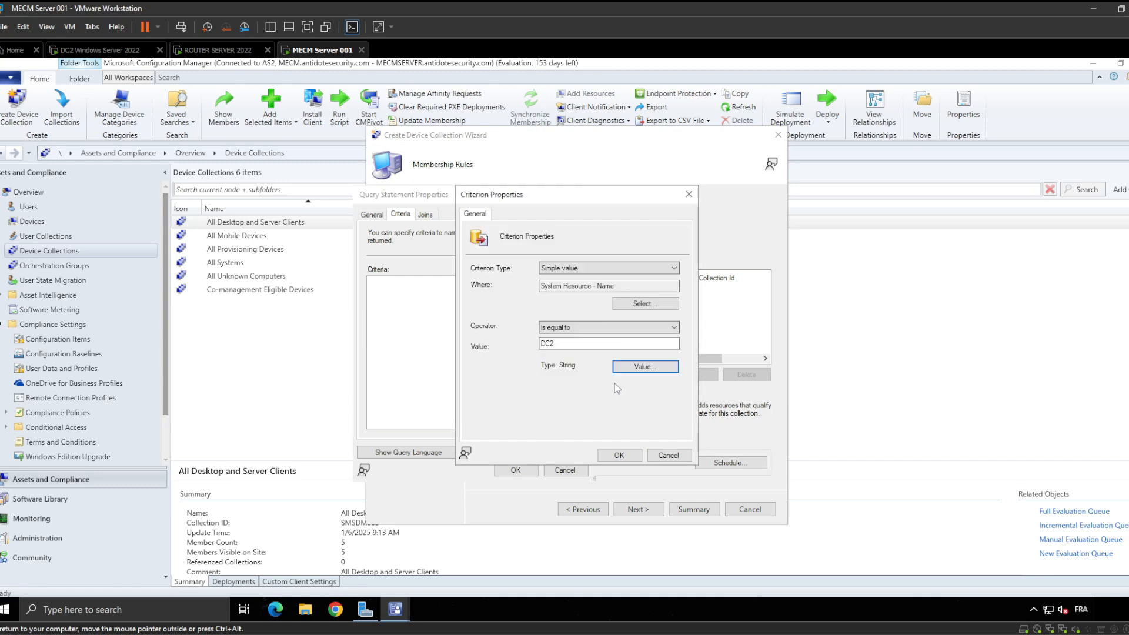
left_click(622, 455)
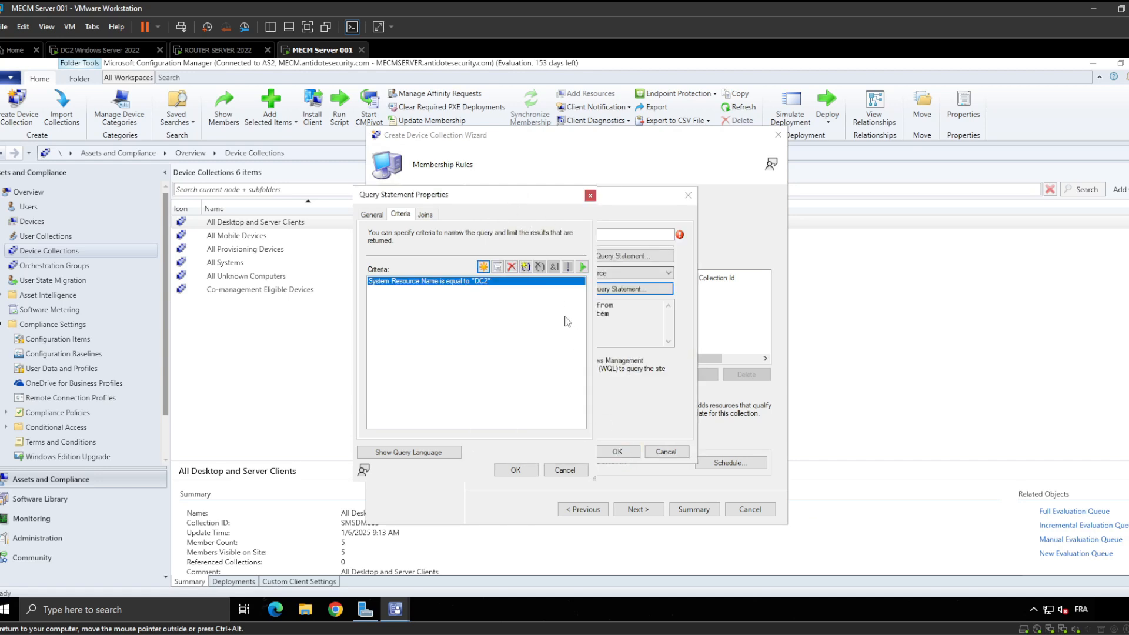
Accept the DC2 query statement, name the query rule 'DC2 FILTER', and save it
left_click(551, 351)
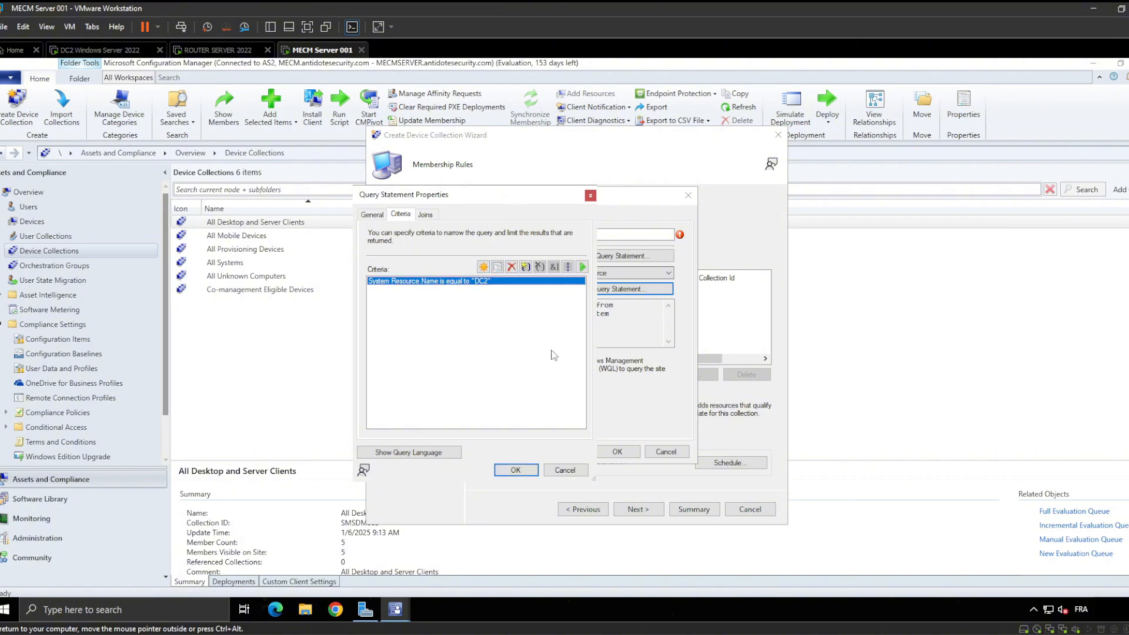
left_click(516, 471)
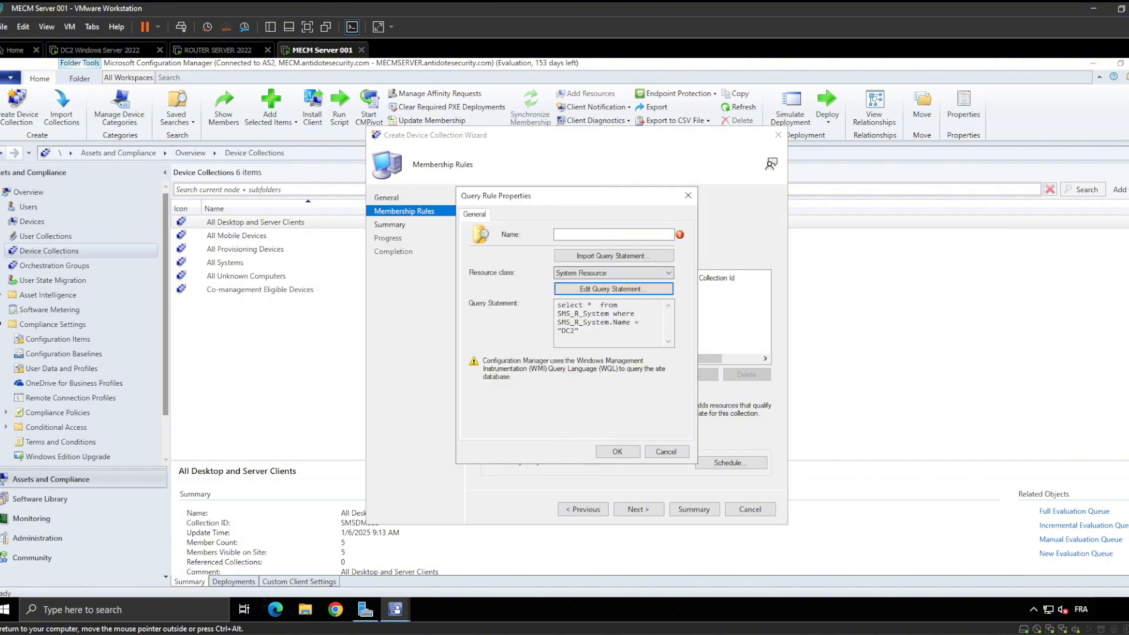
left_click(618, 451)
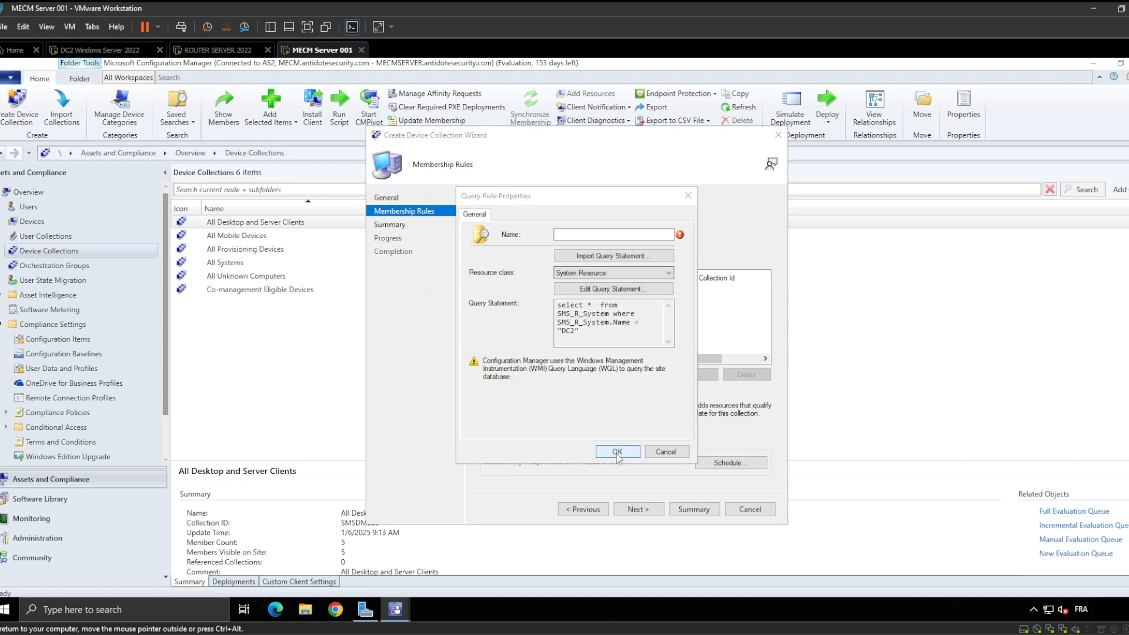
left_click(627, 382)
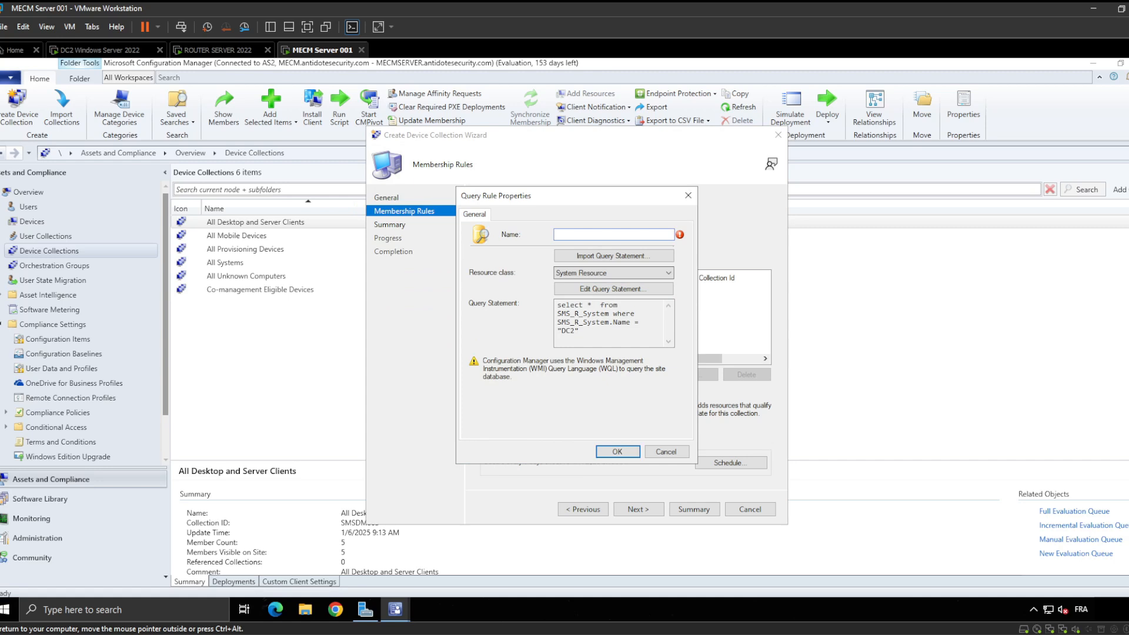
type("DC2 FILTER")
left_click(619, 452)
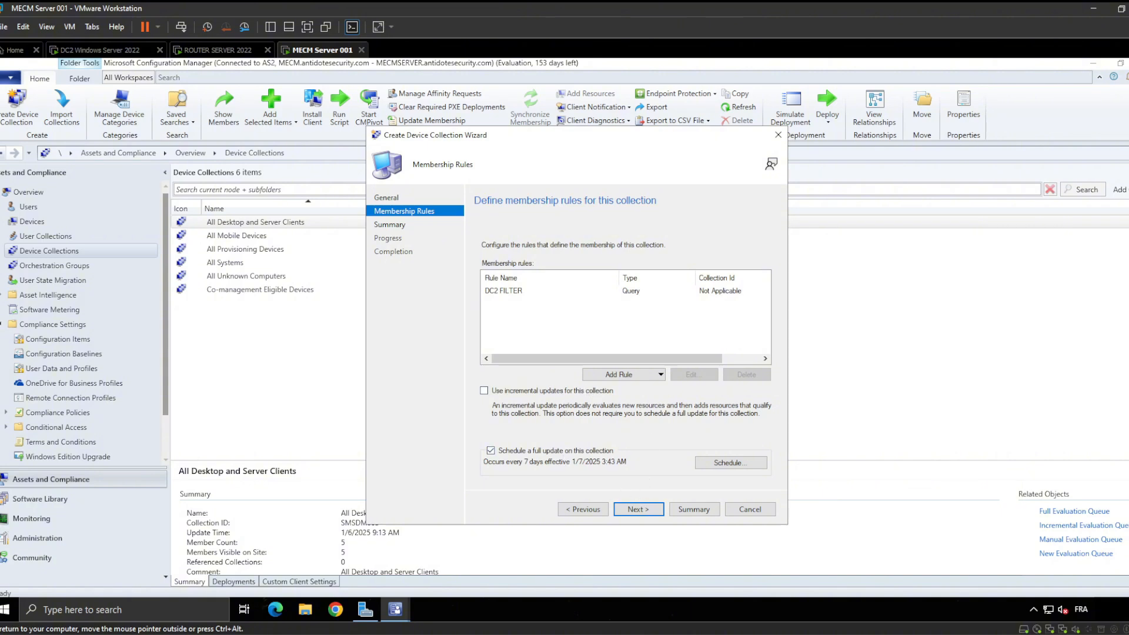
Go through the wizard's Summary to create the DC2 Server Collection
left_click(639, 509)
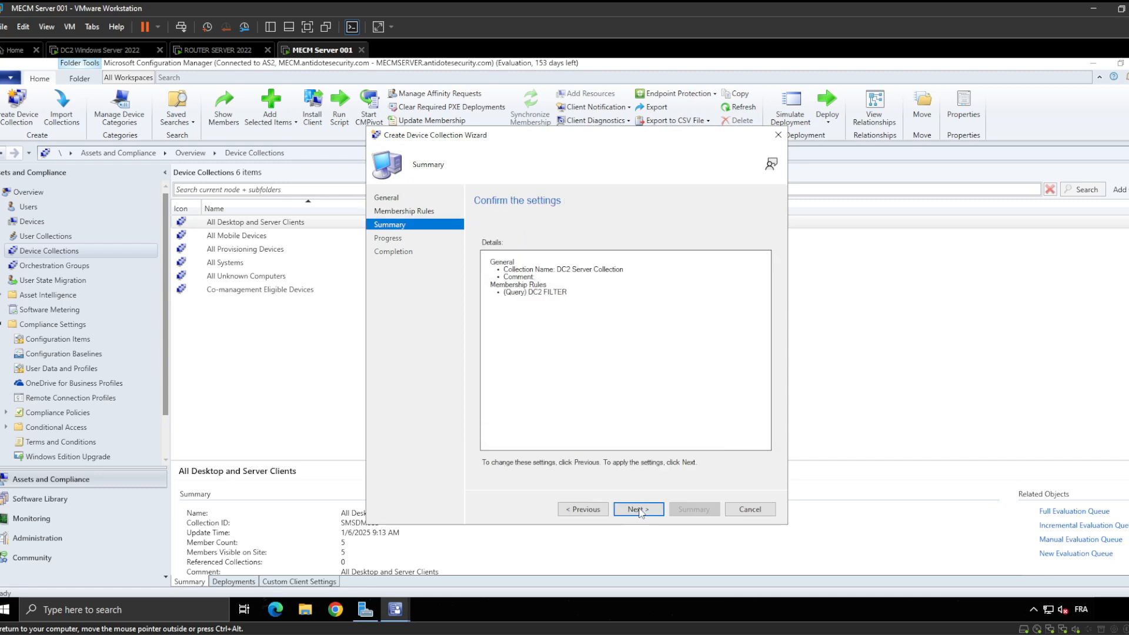
left_click(639, 509)
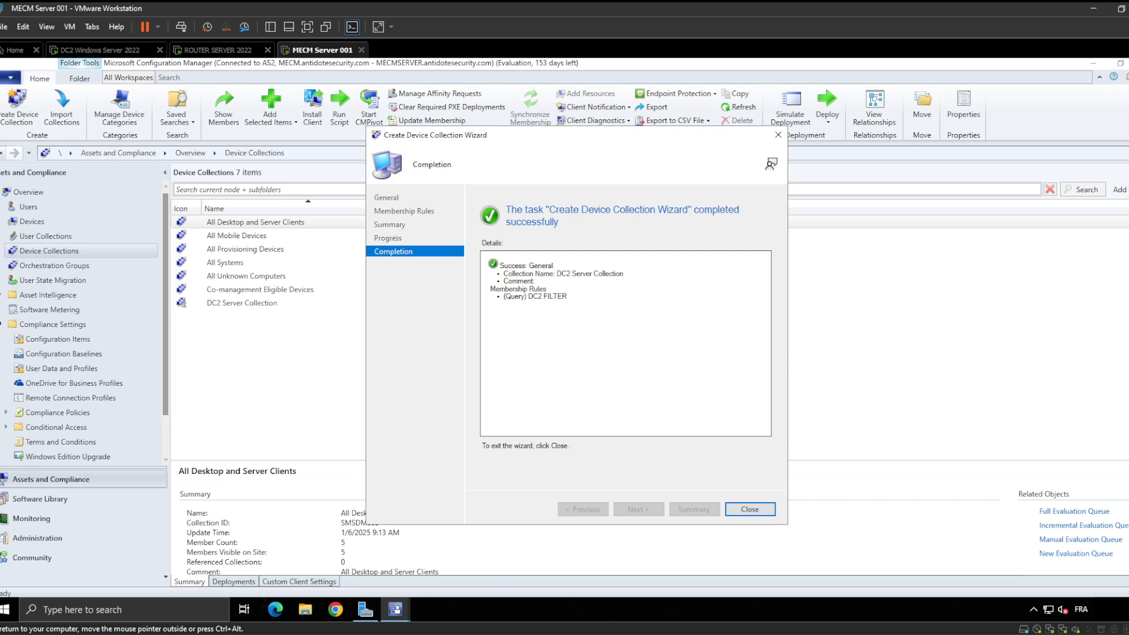
Close the wizard, refresh DC2 Server Collection to 1 member, and open it to see DC2
left_click(751, 510)
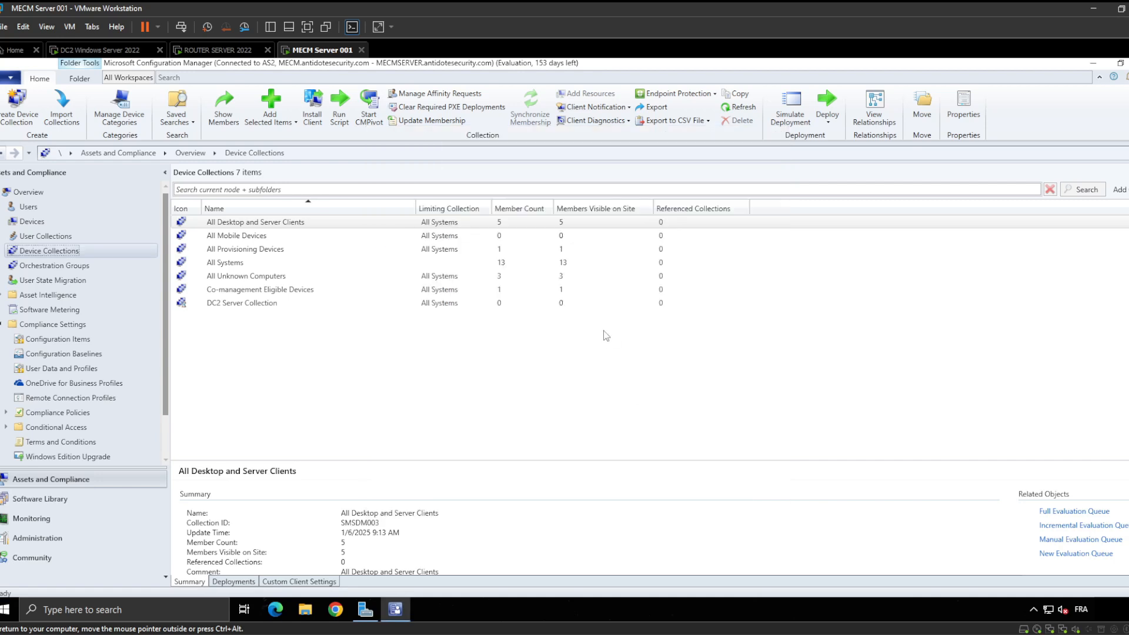
right_click(274, 305)
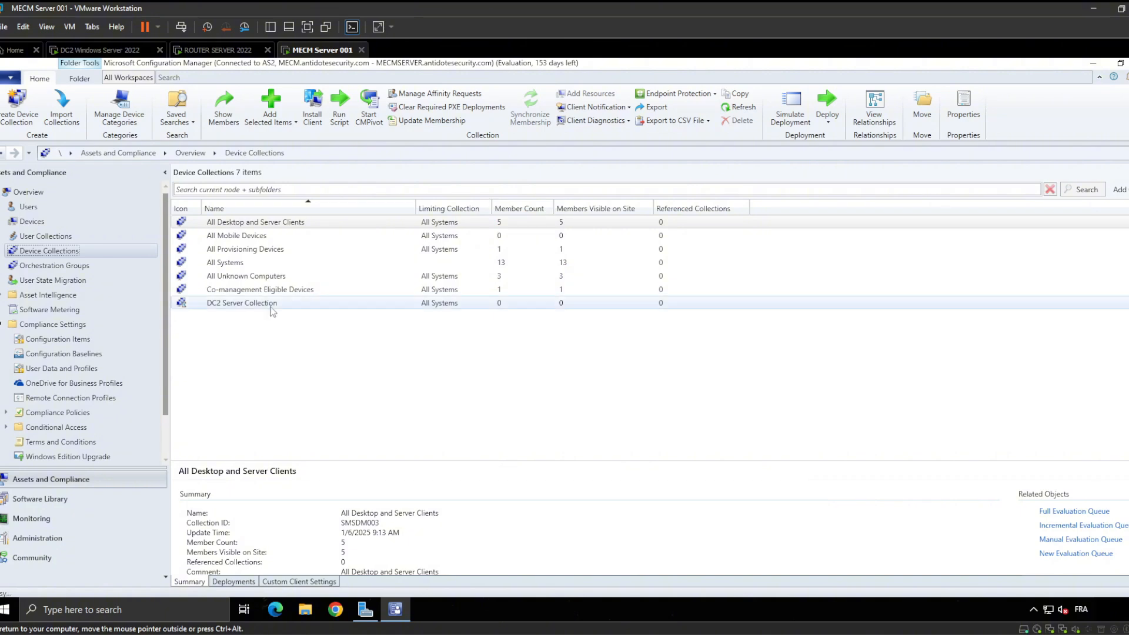
left_click(234, 341)
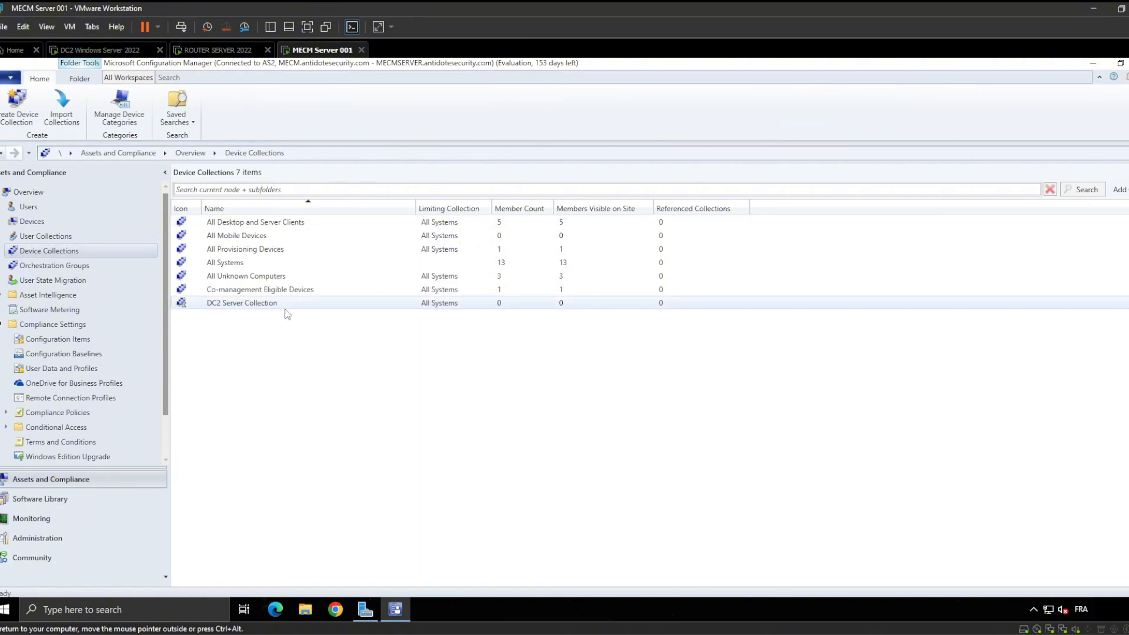
right_click(275, 305)
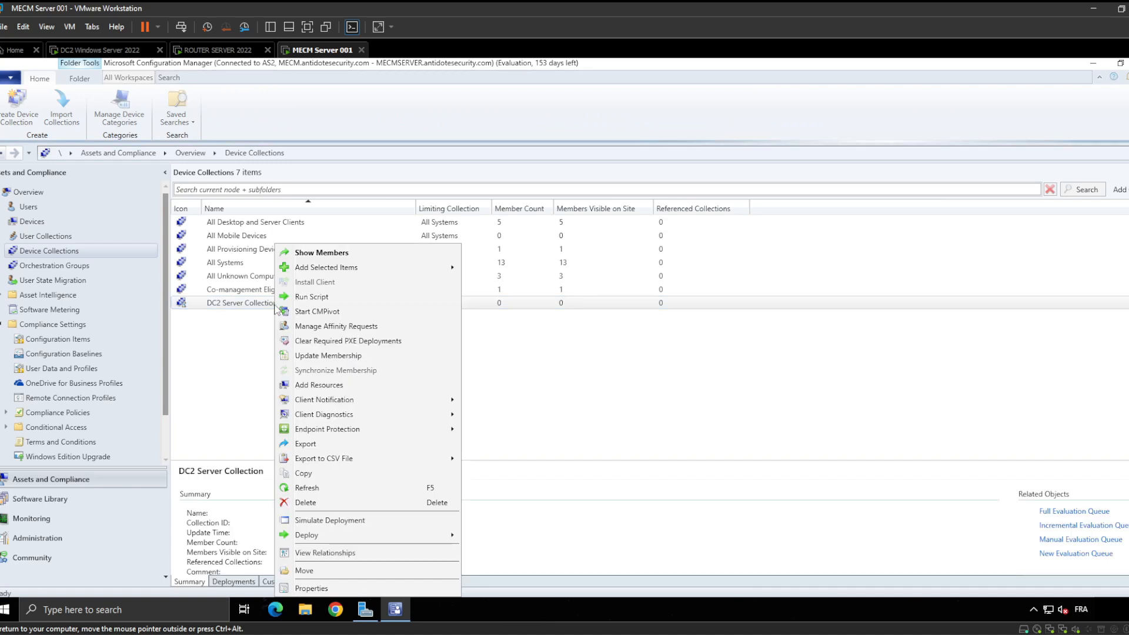
left_click(337, 485)
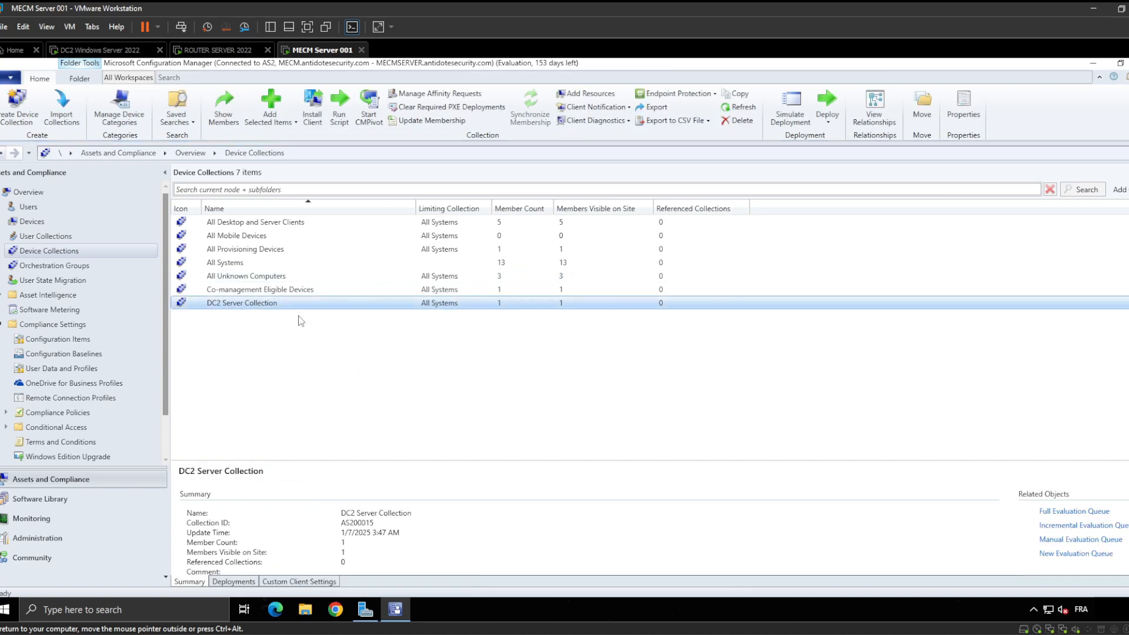
double_click(460, 306)
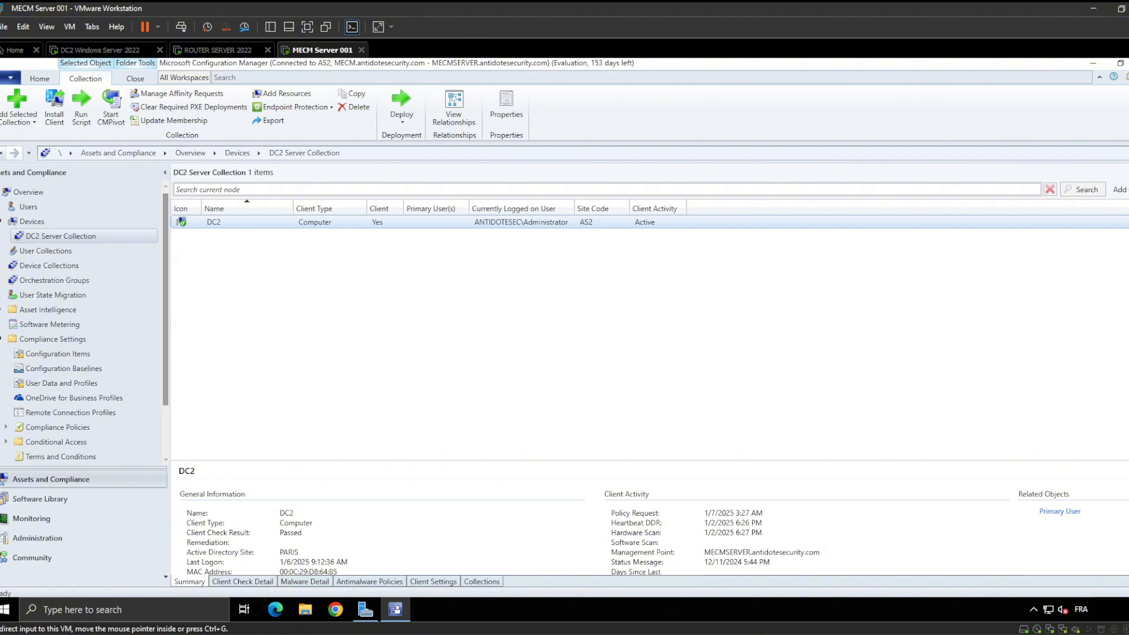
left_click(807, 574)
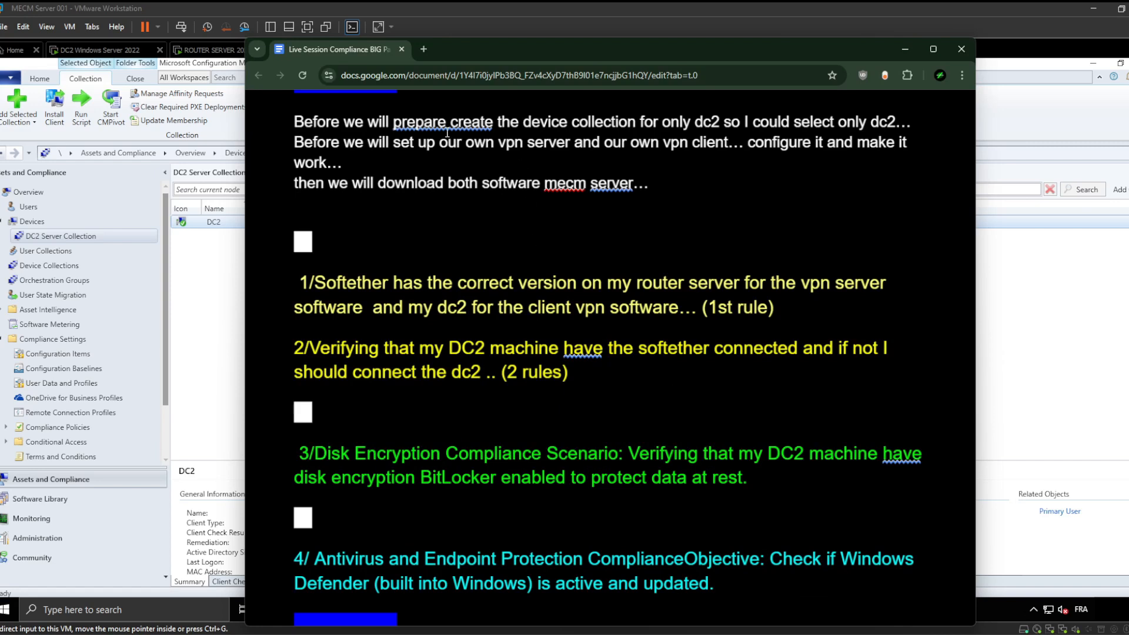
triple_click(518, 125)
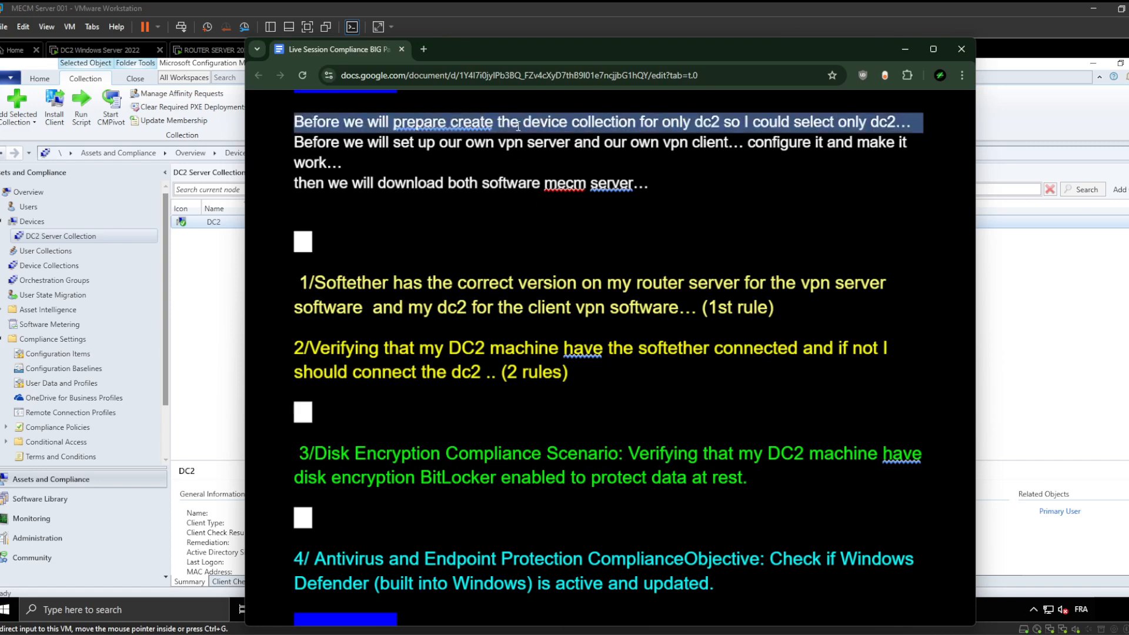
triple_click(478, 142)
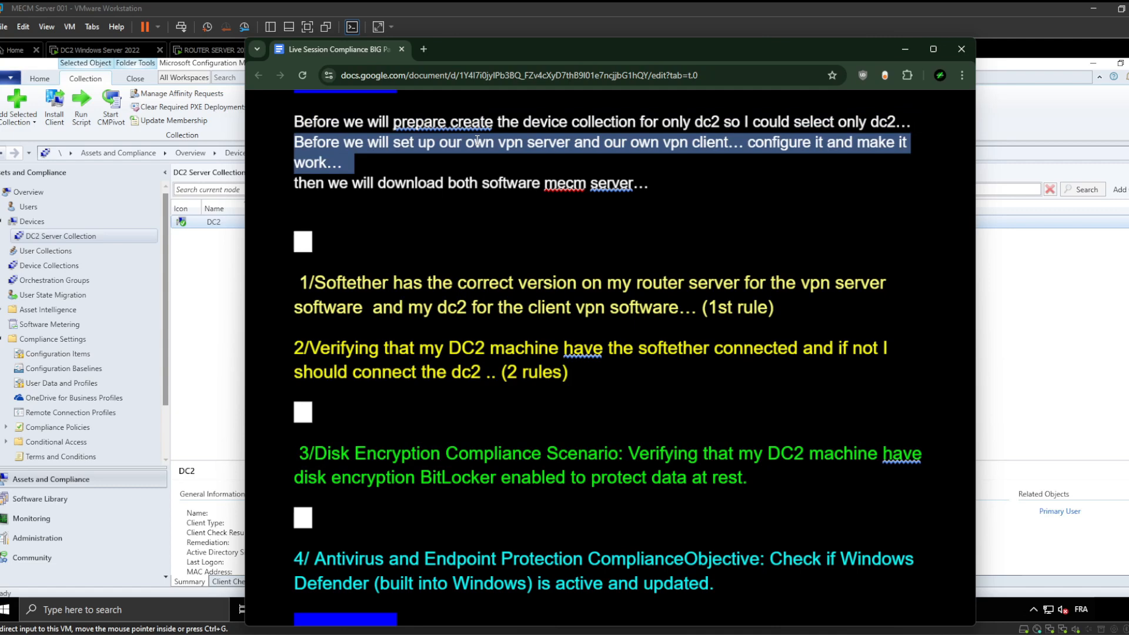
left_click(904, 50)
On the DC2 VM, open File Explorer and empty the Recycle Bin's 18 items
left_click(203, 53)
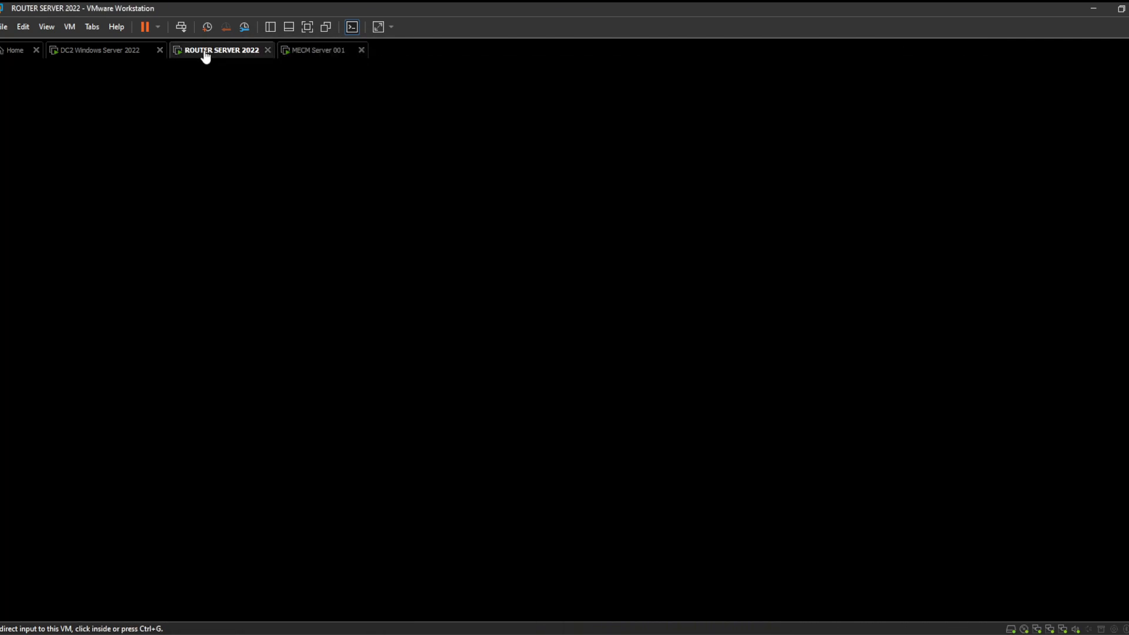
left_click(123, 53)
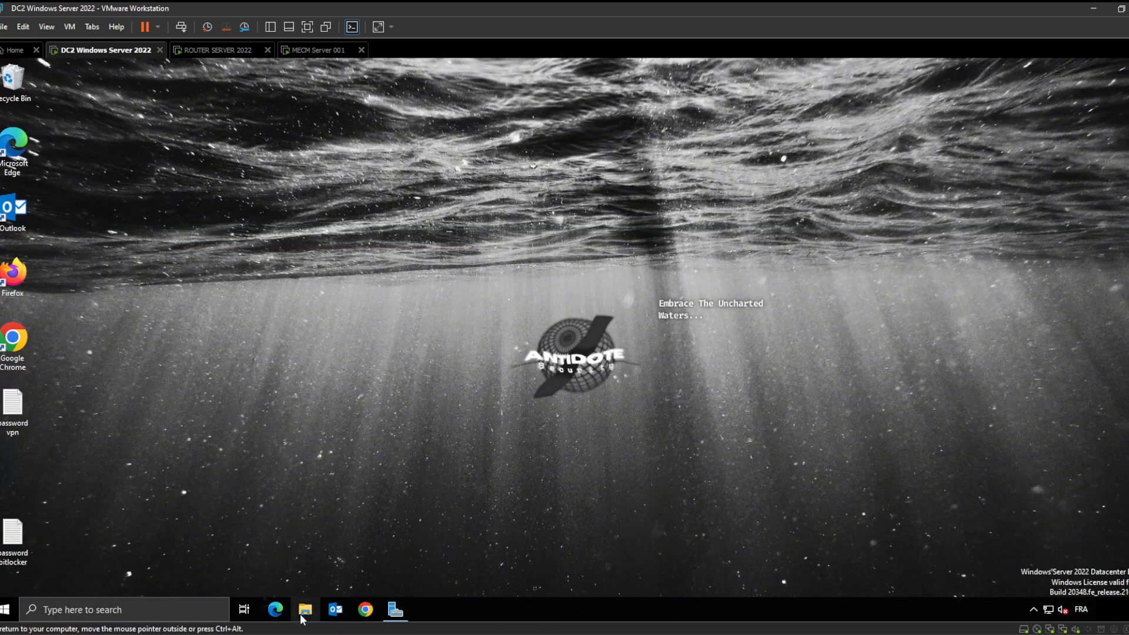
left_click(305, 610)
right_click(15, 79)
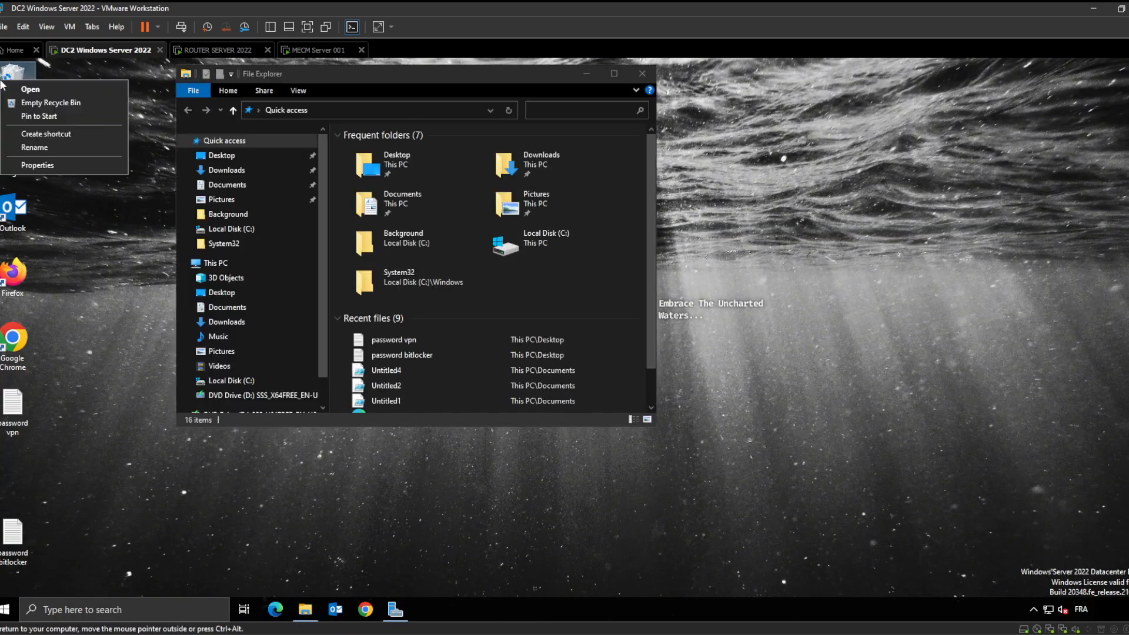
left_click(72, 102)
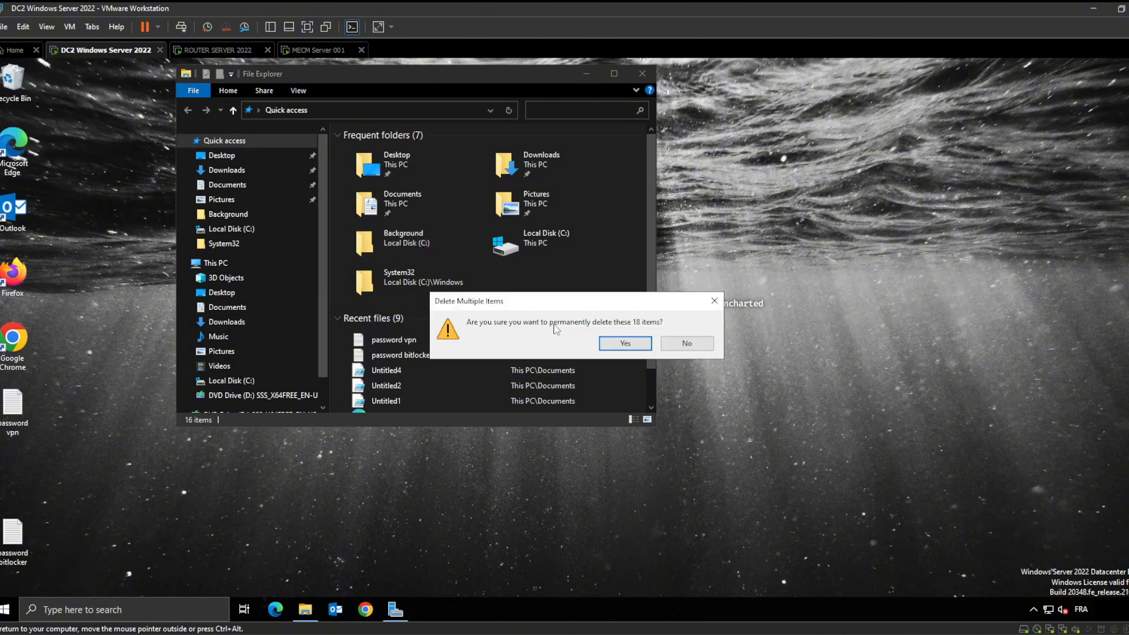
left_click(626, 344)
Look inside C:\Program Files, then minimize the Explorer window
double_click(527, 241)
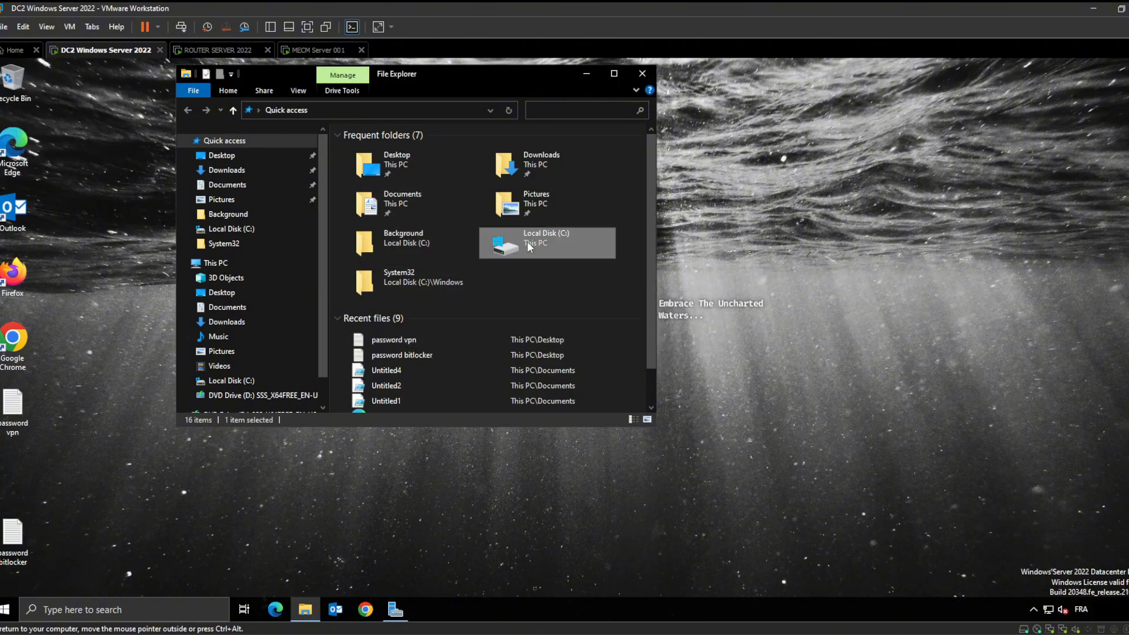
double_click(437, 214)
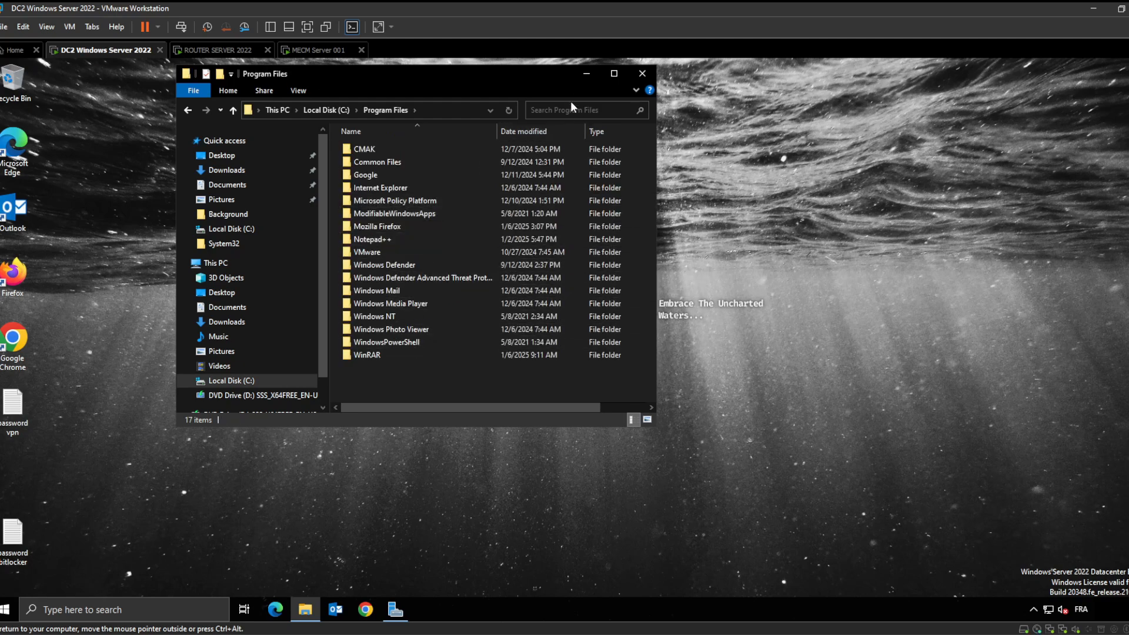
left_click(587, 75)
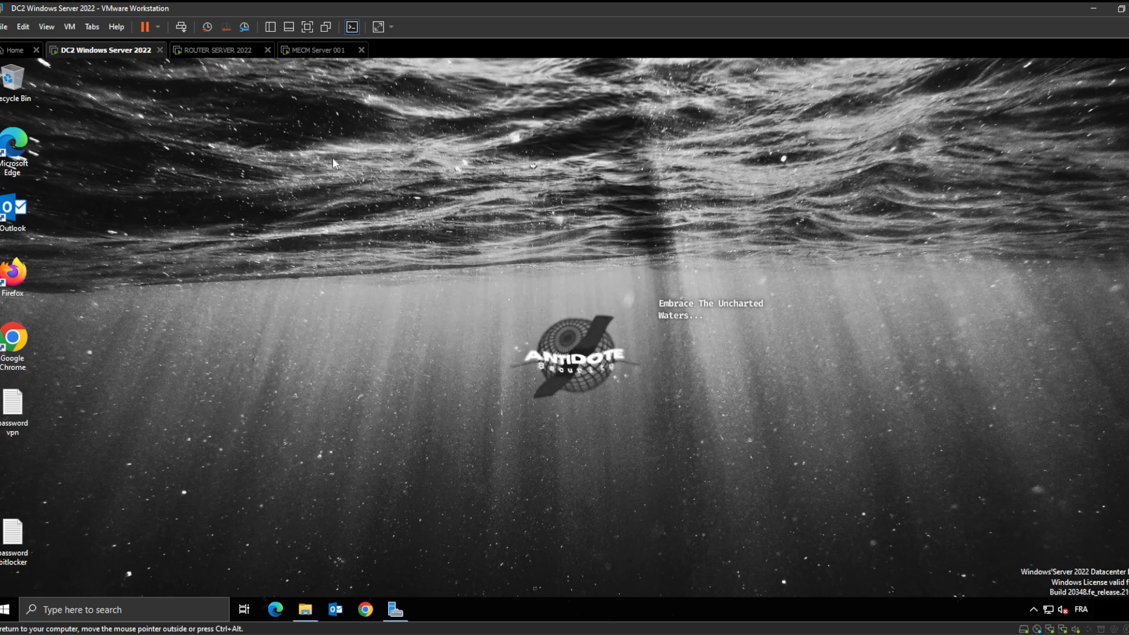
On the ROUTER SERVER 2022 VM, dismiss the Azure Arc notice and minimize Server Manager
left_click(218, 51)
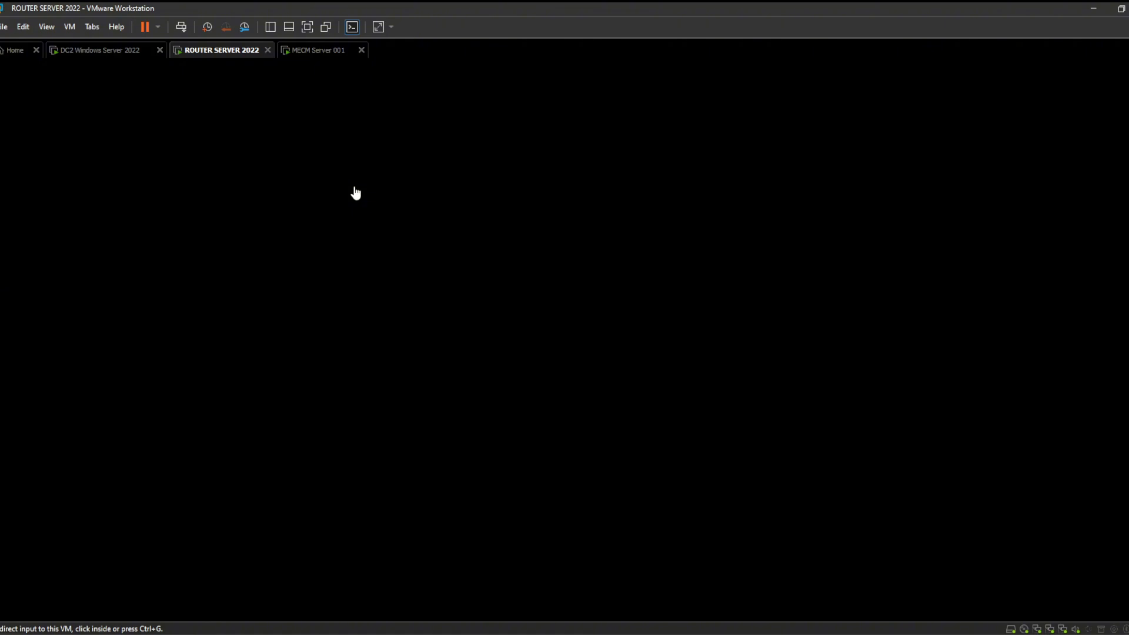
left_click(389, 215)
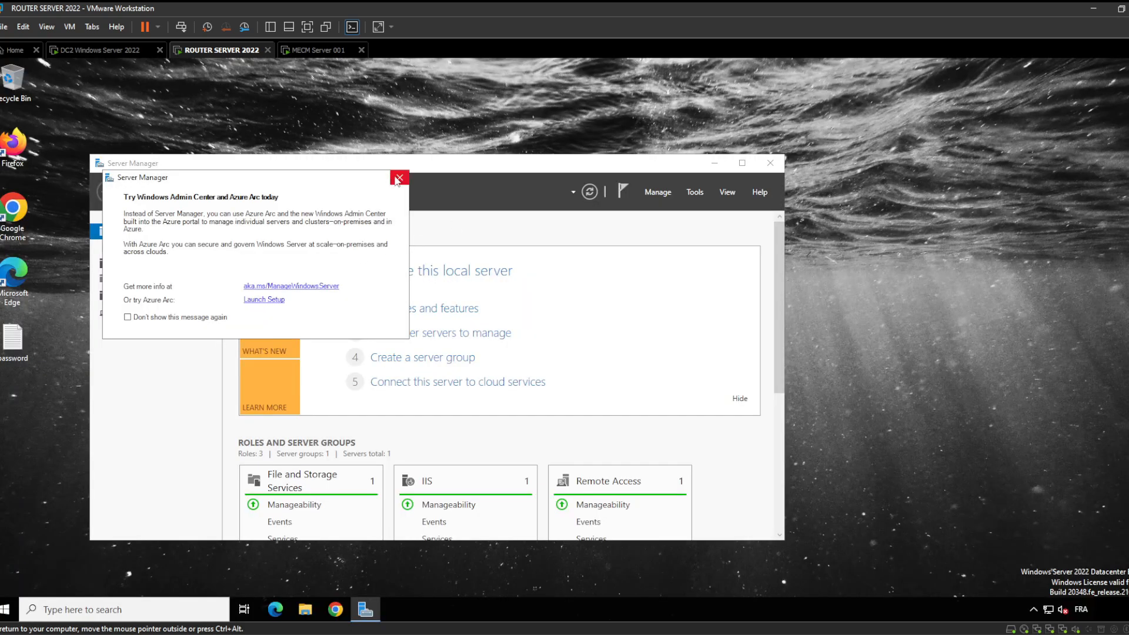
left_click(398, 178)
left_click(714, 166)
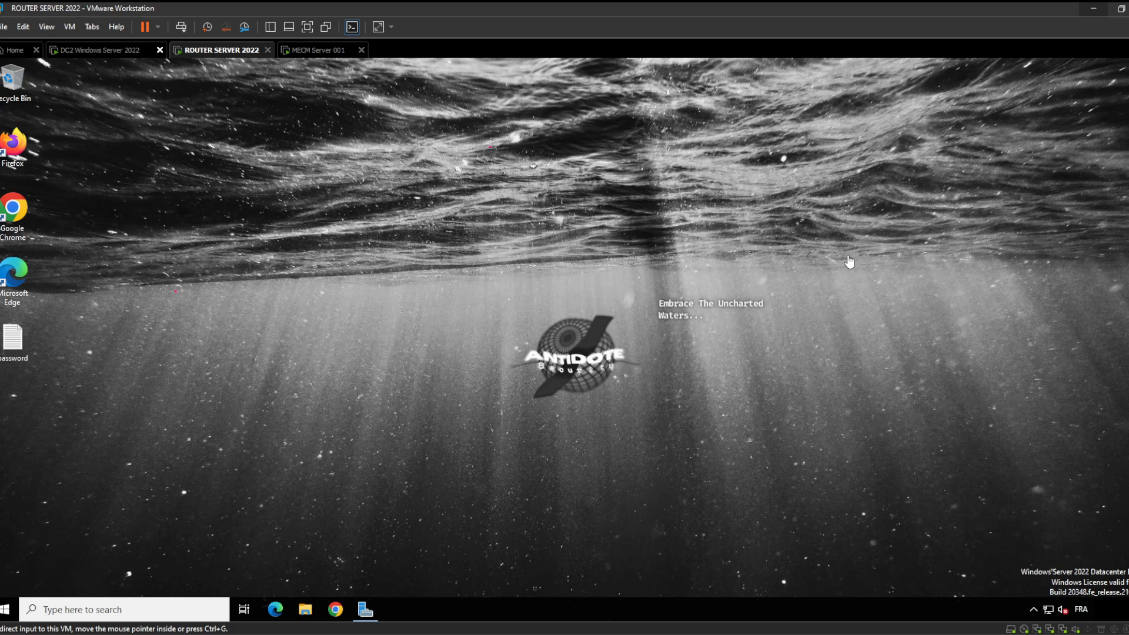
left_click(1124, 259)
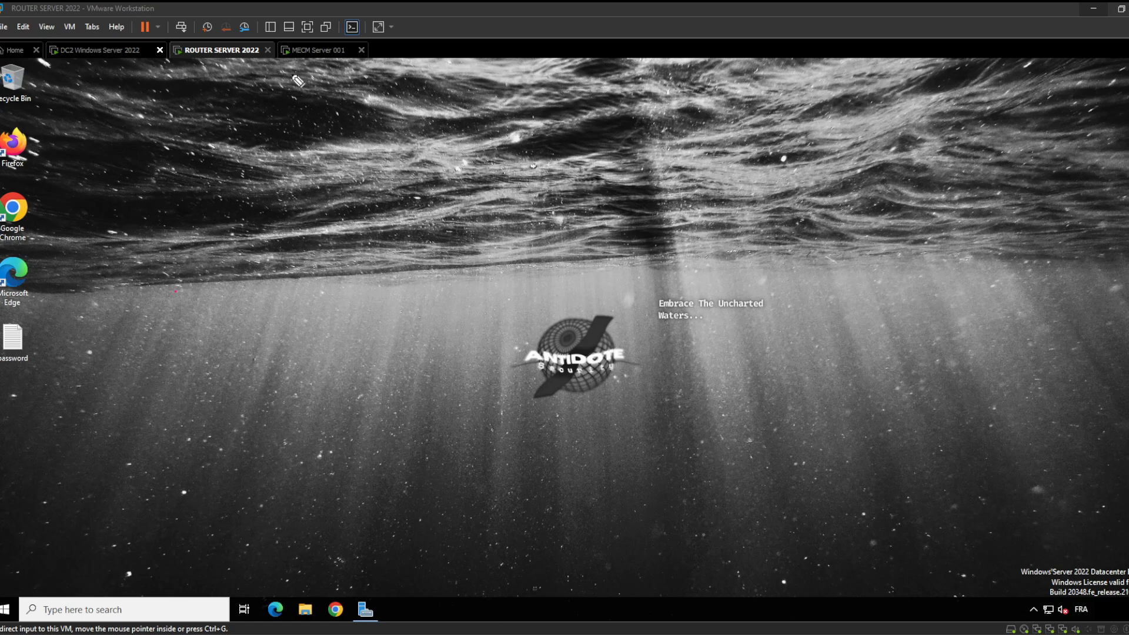
Circle the ROUTER SERVER 2022 tab in pink and draw curves from the MECM and DC2 tabs
left_click(184, 49)
mouse_move(184, 48)
left_mouse_down()
mouse_move(265, 71)
mouse_move(252, 39)
mouse_move(234, 37)
left_mouse_up()
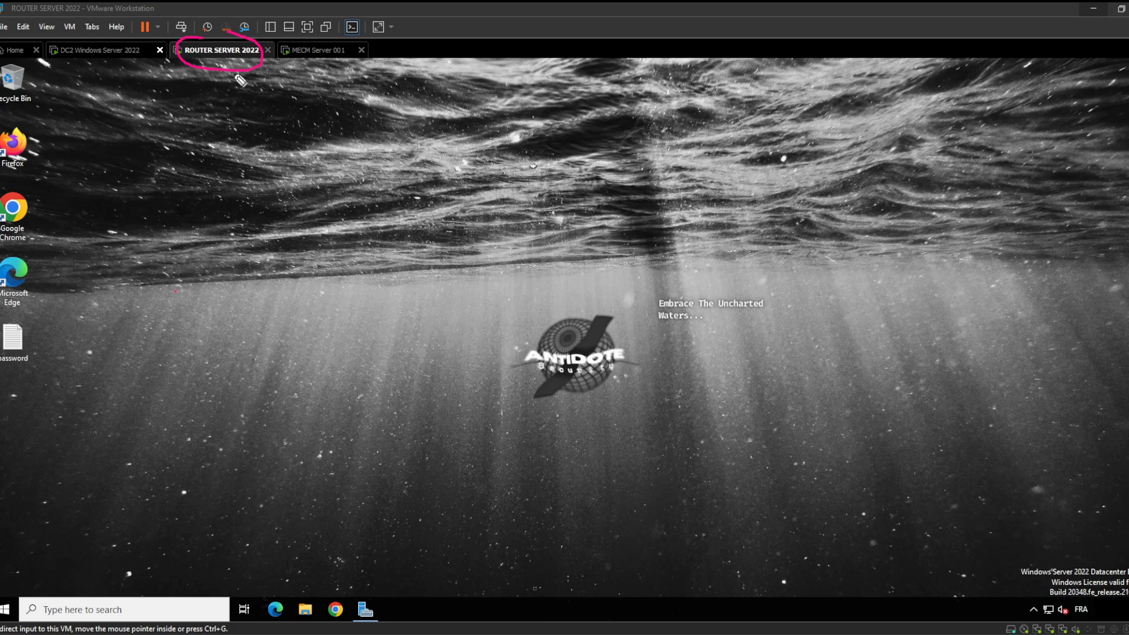
mouse_move(365, 41)
left_mouse_down()
mouse_move(463, 105)
mouse_move(570, 51)
left_mouse_up()
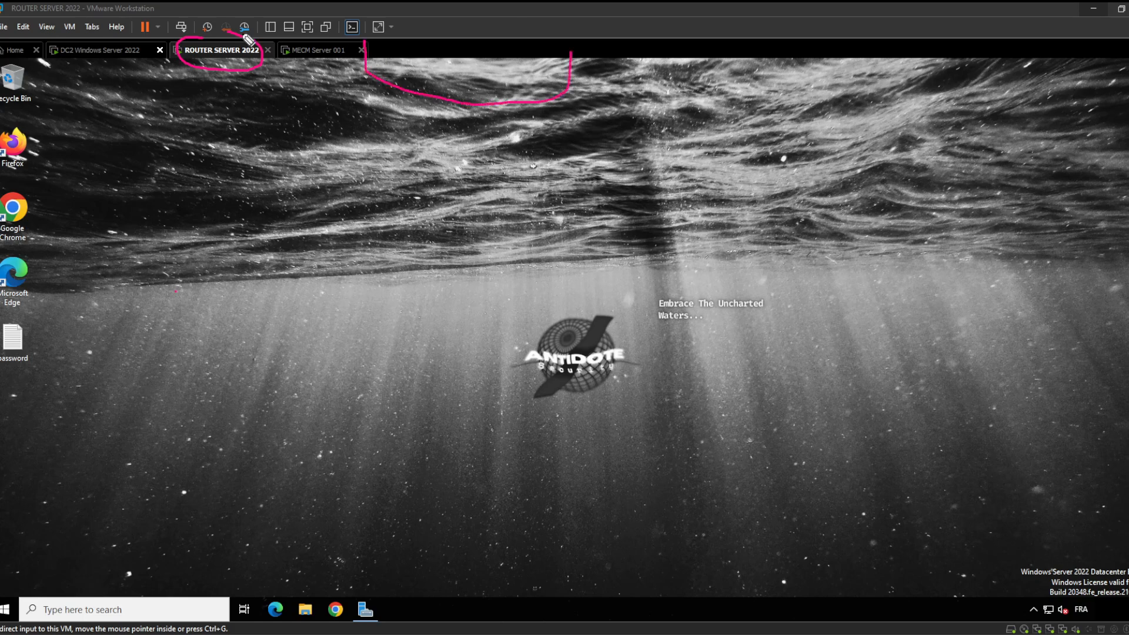
mouse_move(93, 54)
left_mouse_down()
mouse_move(118, 81)
mouse_move(300, 139)
mouse_move(376, 121)
mouse_move(432, 85)
mouse_move(395, 87)
mouse_move(417, 94)
left_mouse_up()
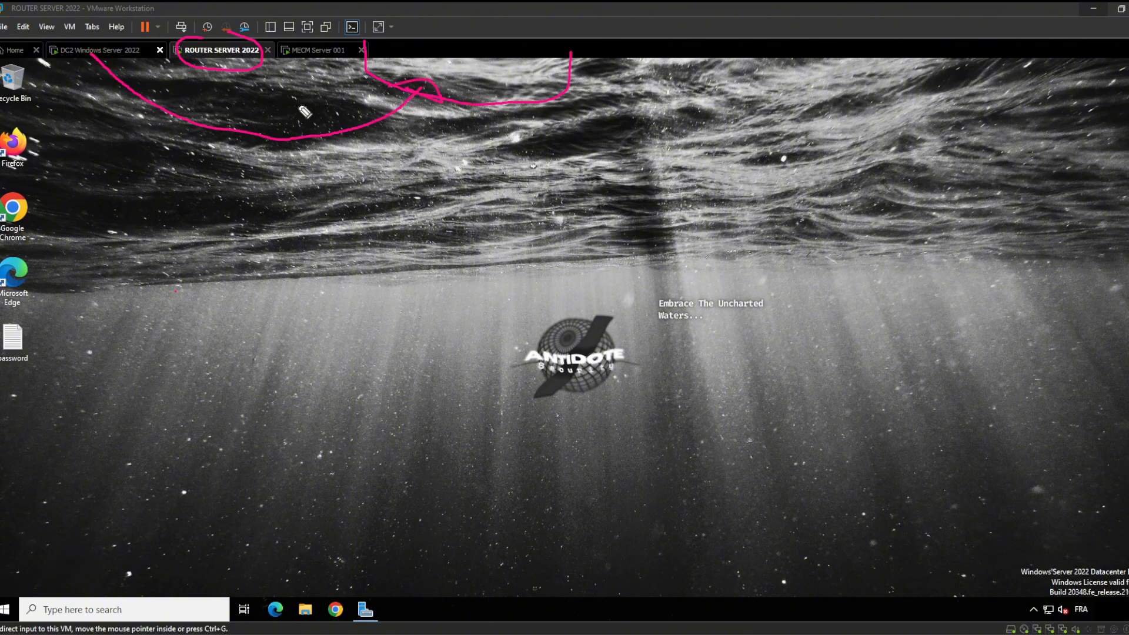
mouse_move(45, 48)
left_mouse_down()
mouse_move(184, 89)
mouse_move(309, 81)
mouse_move(338, 58)
left_mouse_up()
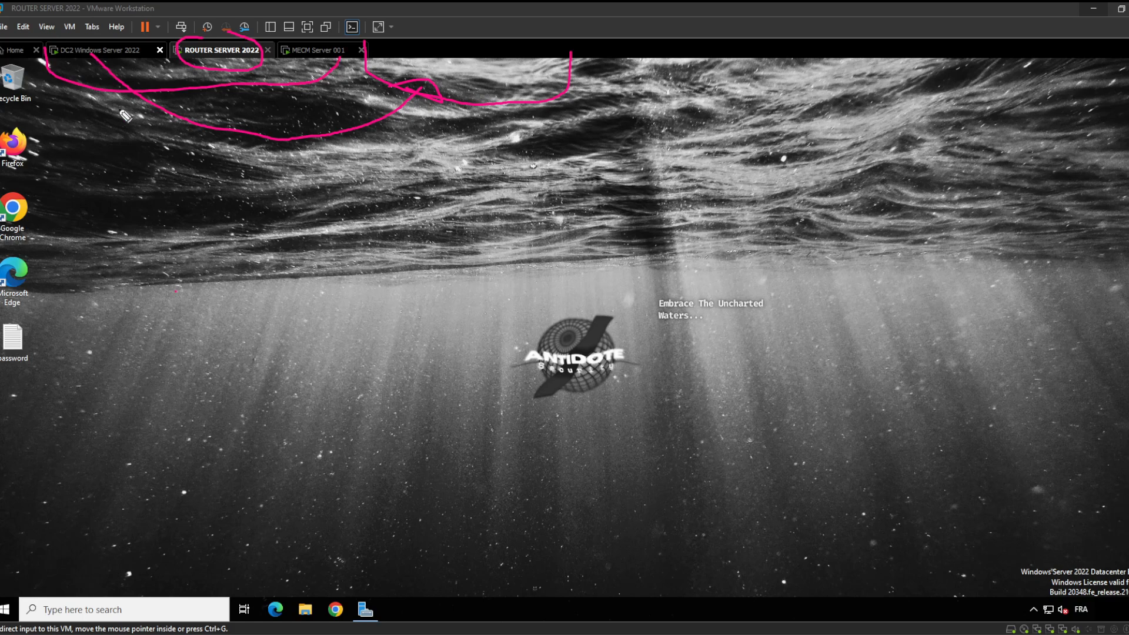
Handwrite pink labels Paris and Lille beneath the curves
mouse_move(110, 116)
left_mouse_down()
mouse_move(120, 171)
mouse_move(126, 147)
mouse_move(173, 171)
mouse_move(231, 169)
left_mouse_up()
left_click(190, 143)
mouse_move(462, 133)
left_mouse_down()
mouse_move(447, 154)
mouse_move(495, 171)
left_mouse_up()
mouse_move(506, 115)
left_mouse_down()
mouse_move(556, 176)
mouse_move(588, 190)
left_mouse_up()
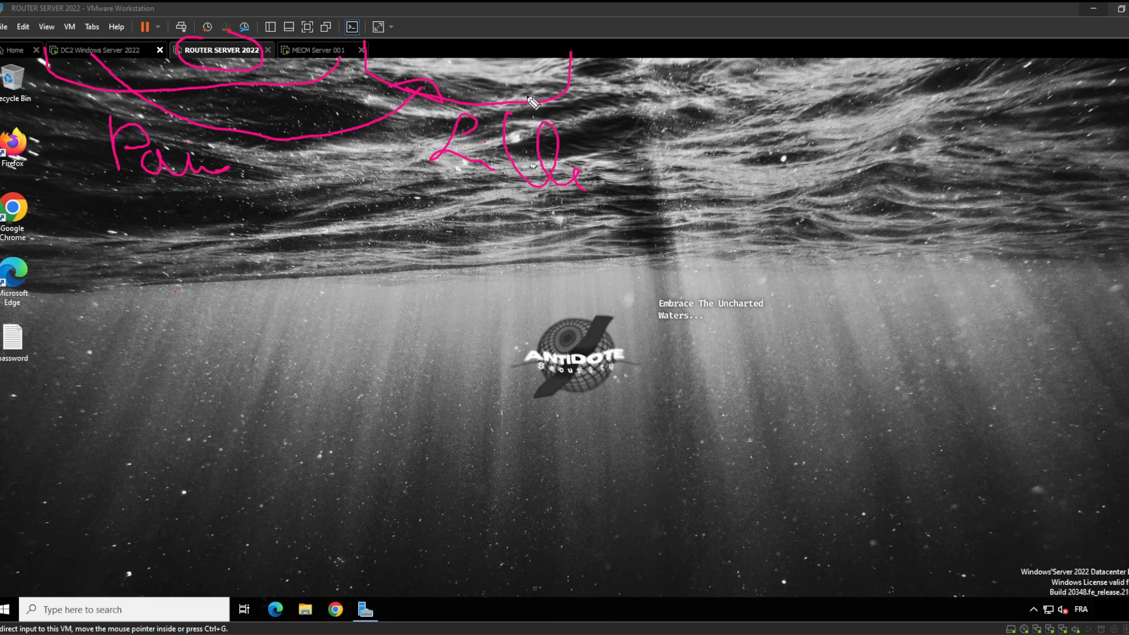
Draw a pink box near the desktop centre and write a label under it
mouse_move(399, 221)
left_mouse_down()
mouse_move(624, 320)
mouse_move(623, 239)
left_mouse_up()
mouse_move(407, 296)
left_mouse_down()
mouse_move(415, 360)
mouse_move(455, 359)
mouse_move(497, 330)
mouse_move(492, 362)
left_mouse_up()
left_click(461, 360)
mouse_move(544, 333)
left_mouse_down()
mouse_move(537, 353)
mouse_move(571, 360)
mouse_move(566, 372)
left_mouse_up()
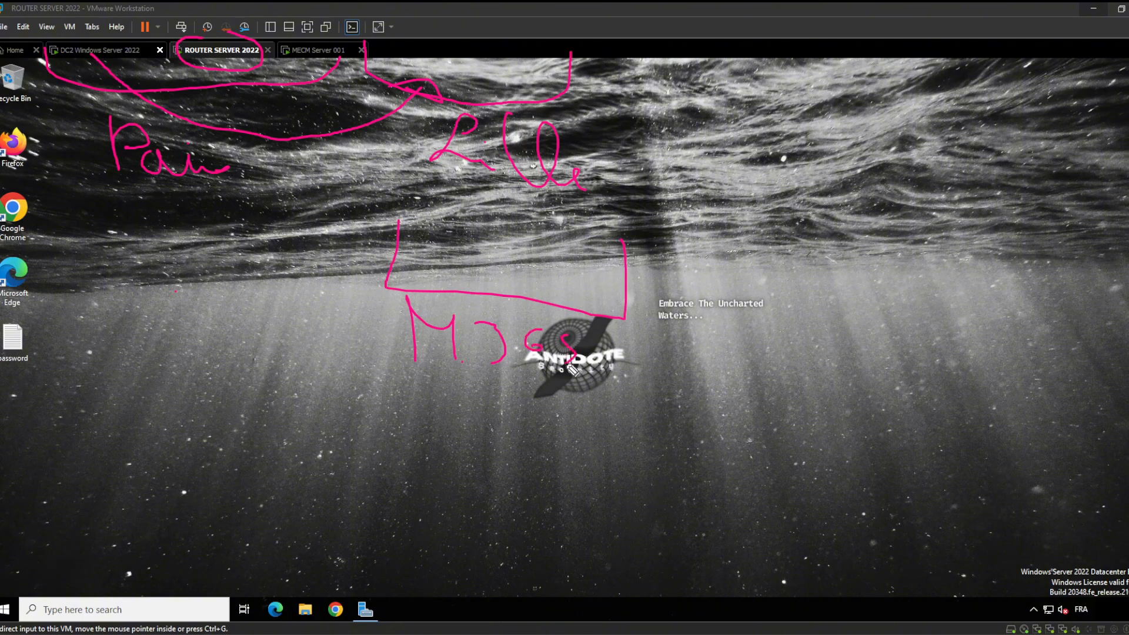
Dot a link end and the pink box's corner in yellow, then start a short blue mark
mouse_move(1128, 204)
left_click_drag(415, 80, 431, 77)
left_click_drag(385, 291, 387, 294)
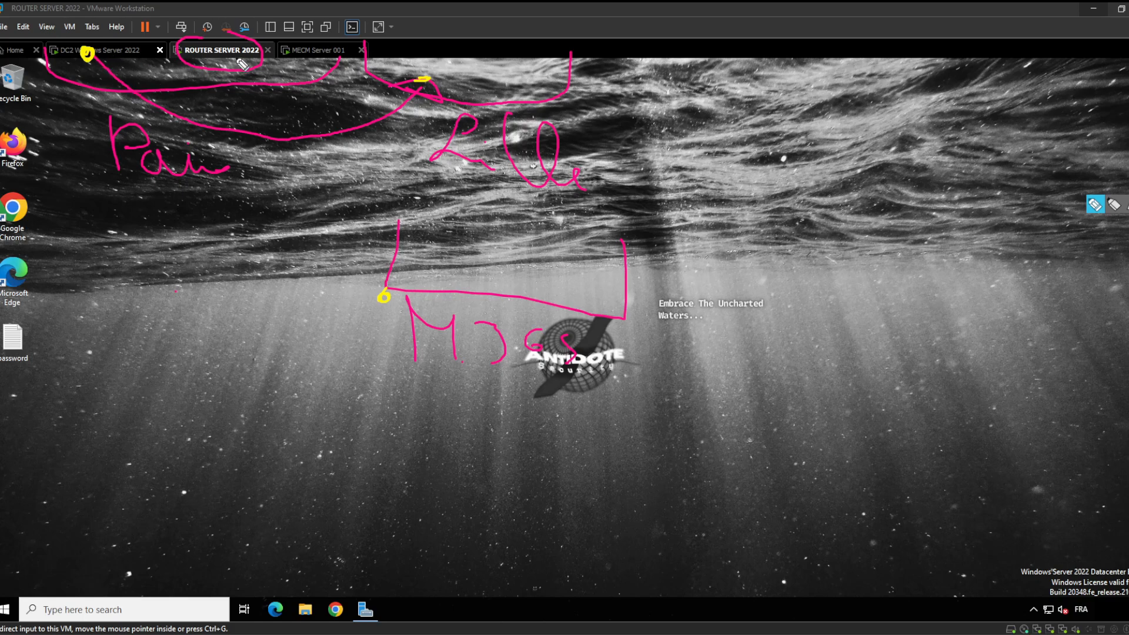
left_click_drag(193, 67, 202, 83)
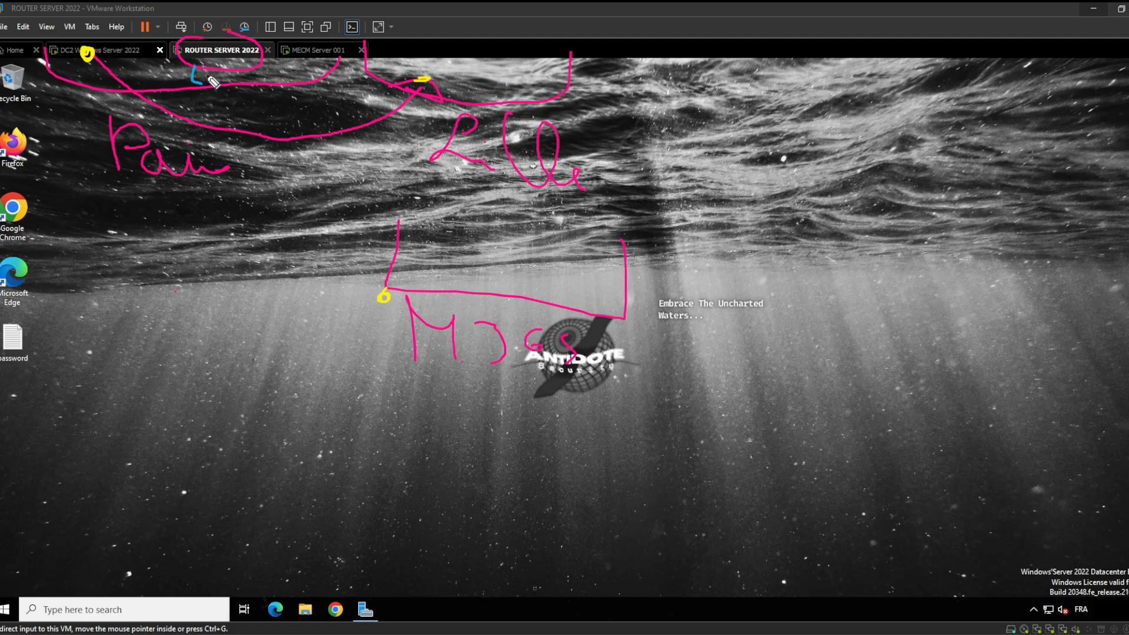
Draw blue link lines between the VMs and write VPN and L3 labels
left_click_drag(214, 71, 228, 96)
mouse_move(86, 63)
left_mouse_down()
mouse_move(183, 144)
mouse_move(277, 162)
mouse_move(409, 133)
mouse_move(423, 114)
left_mouse_up()
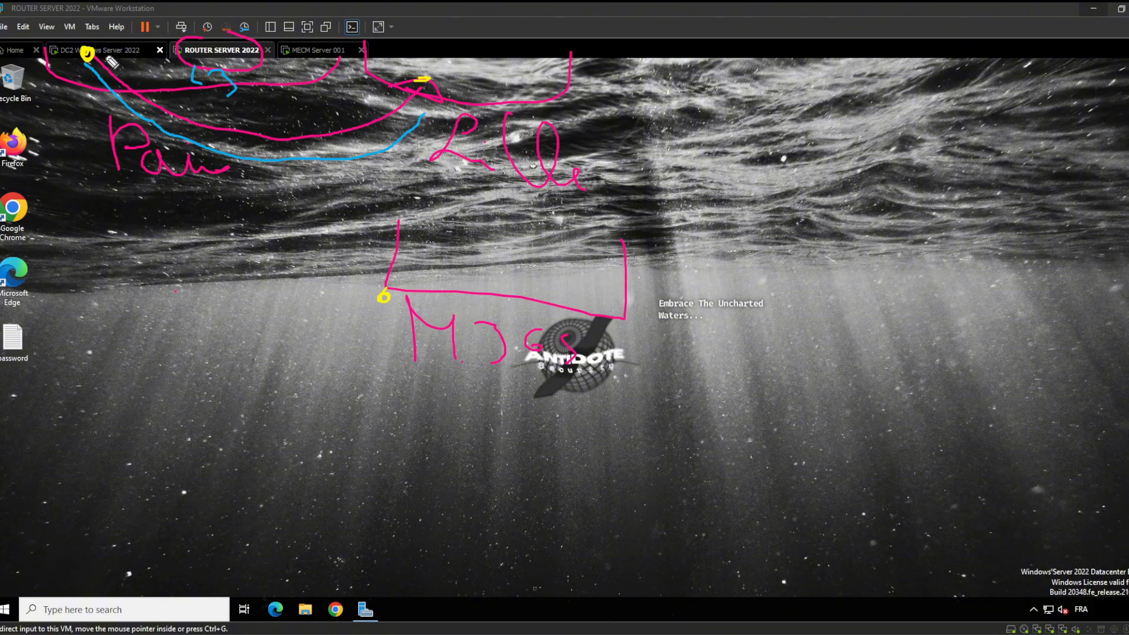
mouse_move(111, 55)
left_mouse_down()
mouse_move(195, 105)
mouse_move(344, 112)
mouse_move(412, 86)
left_mouse_up()
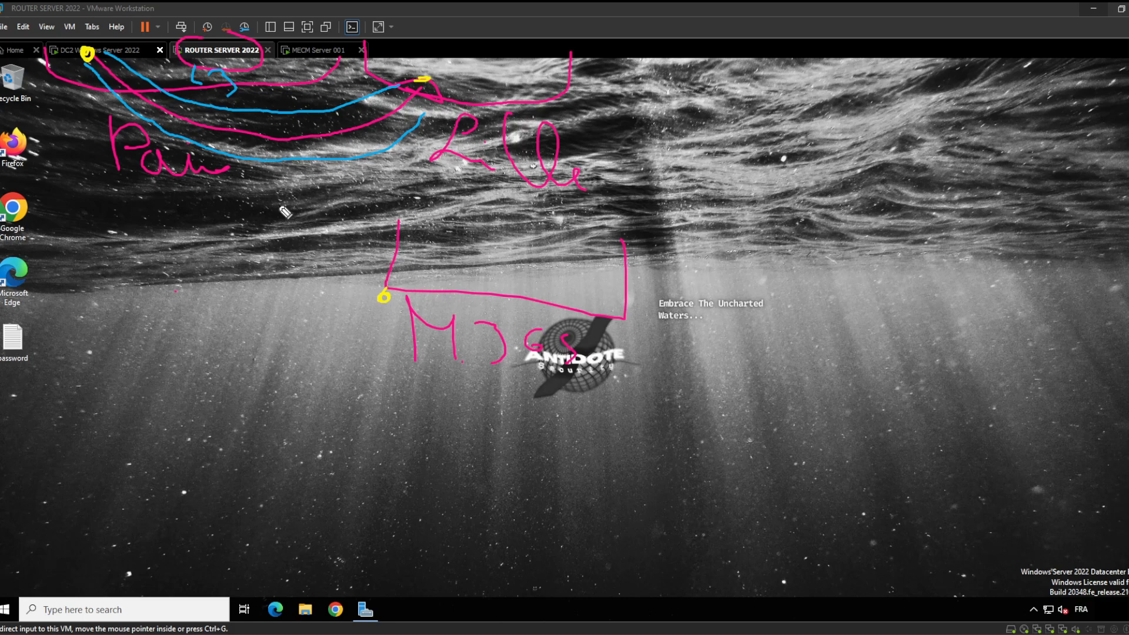
mouse_move(204, 195)
left_mouse_down()
mouse_move(239, 212)
mouse_move(271, 194)
mouse_move(250, 207)
mouse_move(333, 191)
left_mouse_up()
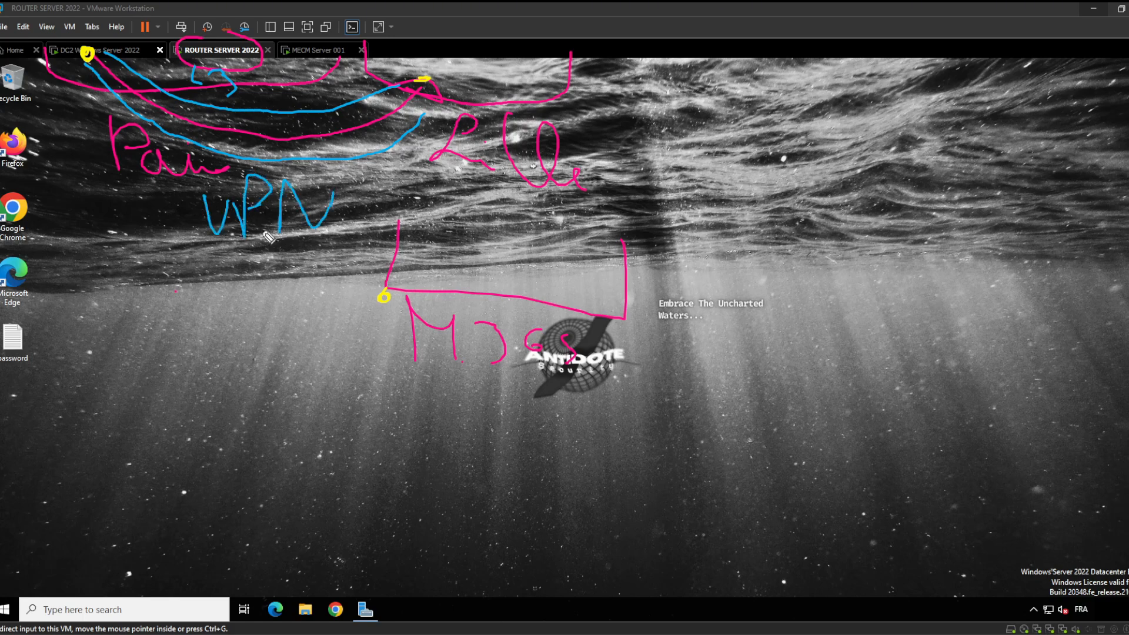
left_click_drag(222, 241, 255, 322)
left_click_drag(272, 265, 295, 334)
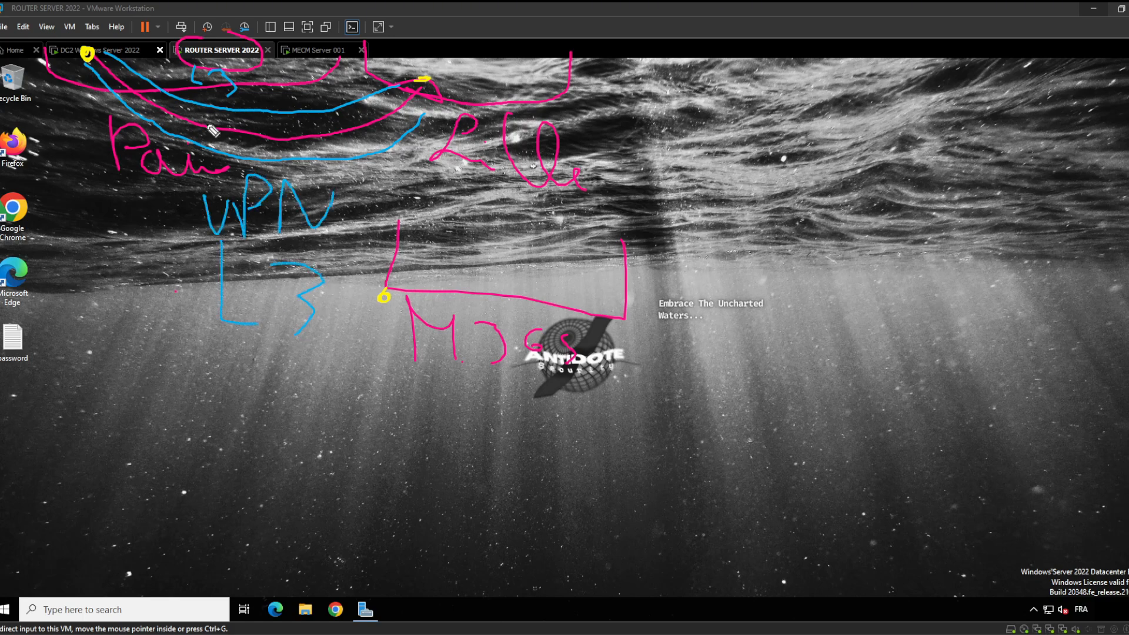
mouse_move(108, 66)
left_mouse_down()
mouse_move(125, 72)
mouse_move(140, 108)
left_mouse_up()
mouse_move(270, 39)
left_mouse_down()
mouse_move(413, 87)
mouse_move(515, 52)
left_mouse_up()
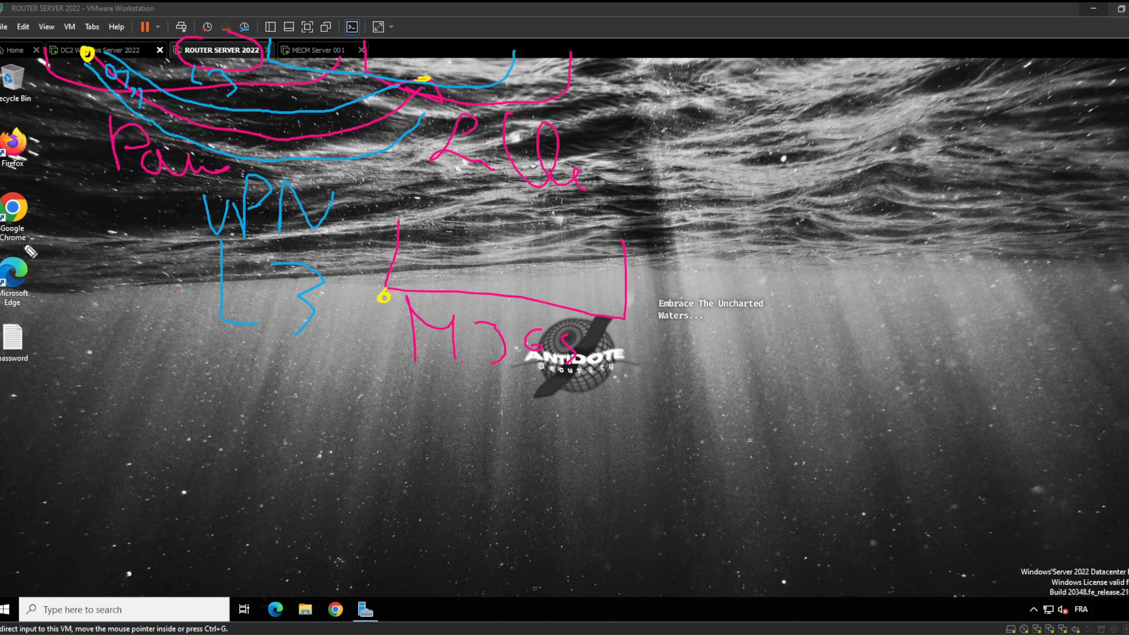
Write blue notes at the left edge, add #24 beside L3, and draw a vertical line
mouse_move(14, 259)
left_mouse_down()
mouse_move(45, 285)
mouse_move(70, 253)
mouse_move(76, 291)
left_mouse_up()
left_click_drag(108, 260, 132, 289)
left_click_drag(143, 290, 164, 287)
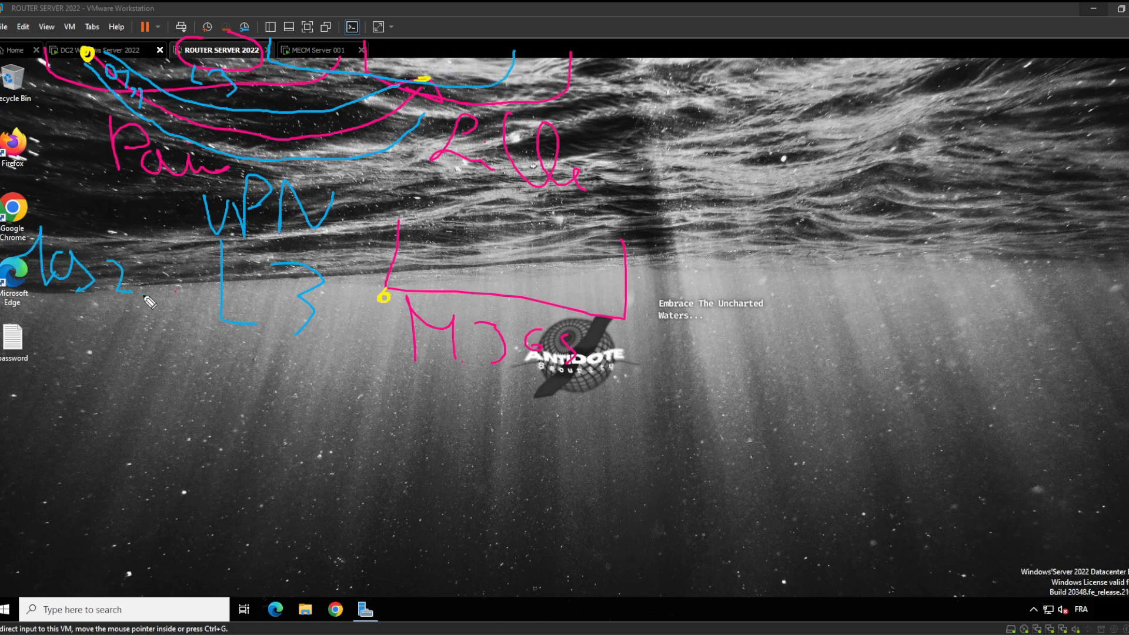
mouse_move(53, 312)
left_mouse_down()
mouse_move(57, 348)
mouse_move(77, 322)
mouse_move(77, 341)
left_mouse_up()
mouse_move(222, 248)
left_mouse_down()
mouse_move(200, 288)
mouse_move(277, 281)
left_mouse_up()
left_click_drag(276, 272, 277, 295)
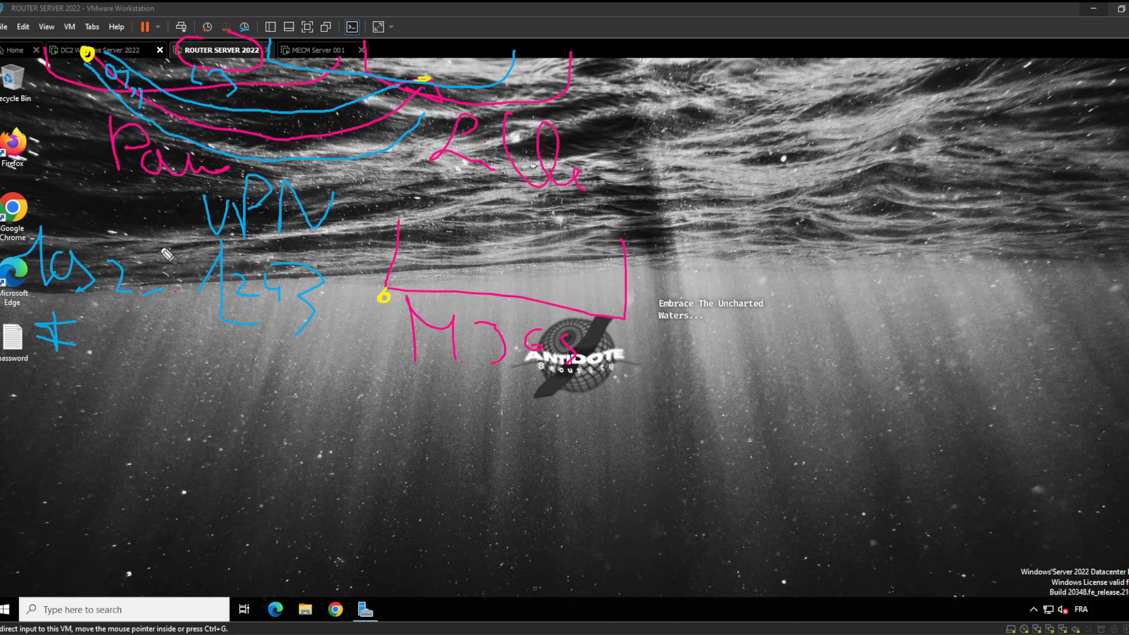
left_click_drag(383, 182, 397, 390)
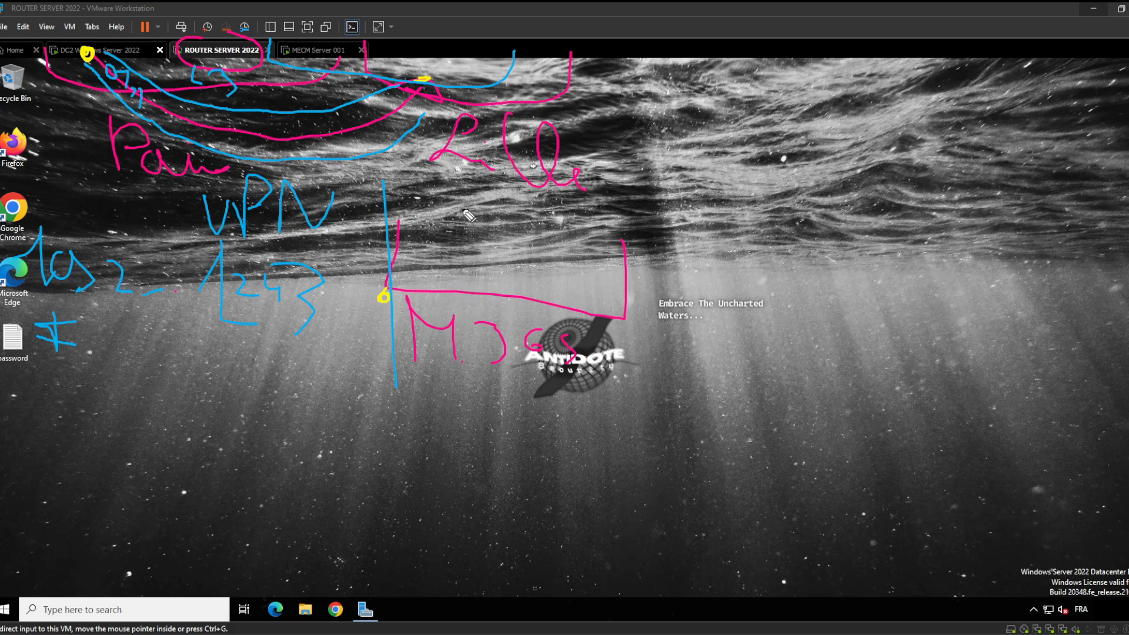
Write the 172.../16 address above the pink box and box the left notes in blue
mouse_move(439, 218)
left_mouse_down()
mouse_move(494, 259)
mouse_move(565, 258)
left_mouse_up()
left_click_drag(574, 259, 591, 260)
left_click_drag(601, 260, 641, 262)
left_click_drag(724, 212, 691, 261)
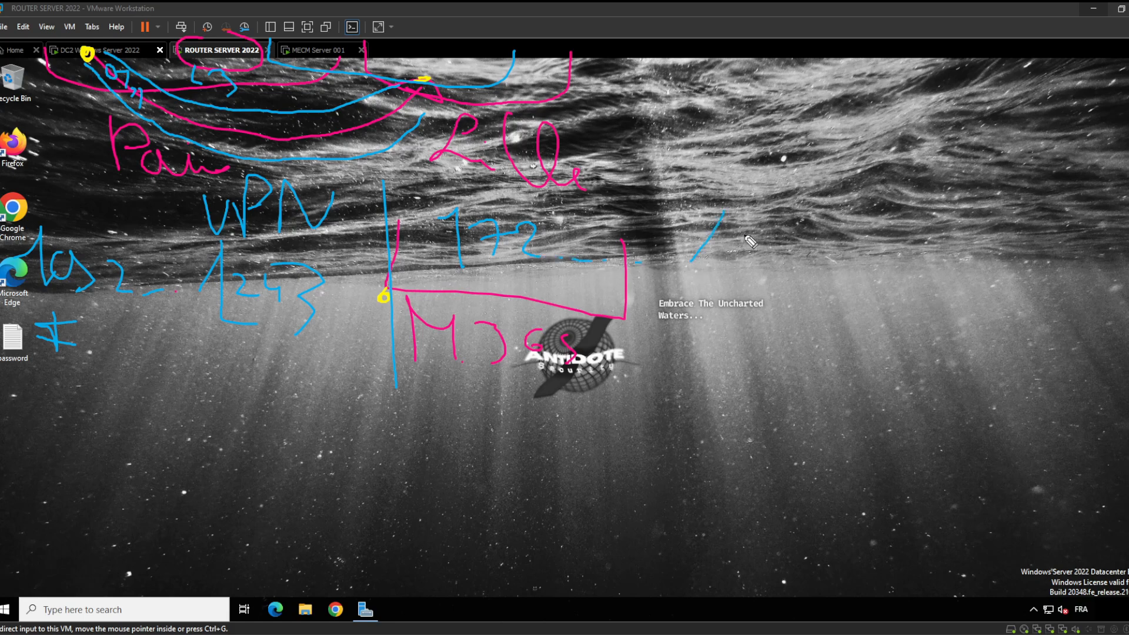
left_click_drag(740, 229, 749, 254)
mouse_move(778, 227)
left_mouse_down()
mouse_move(749, 262)
mouse_move(754, 247)
left_mouse_up()
left_click_drag(12, 232, 303, 215)
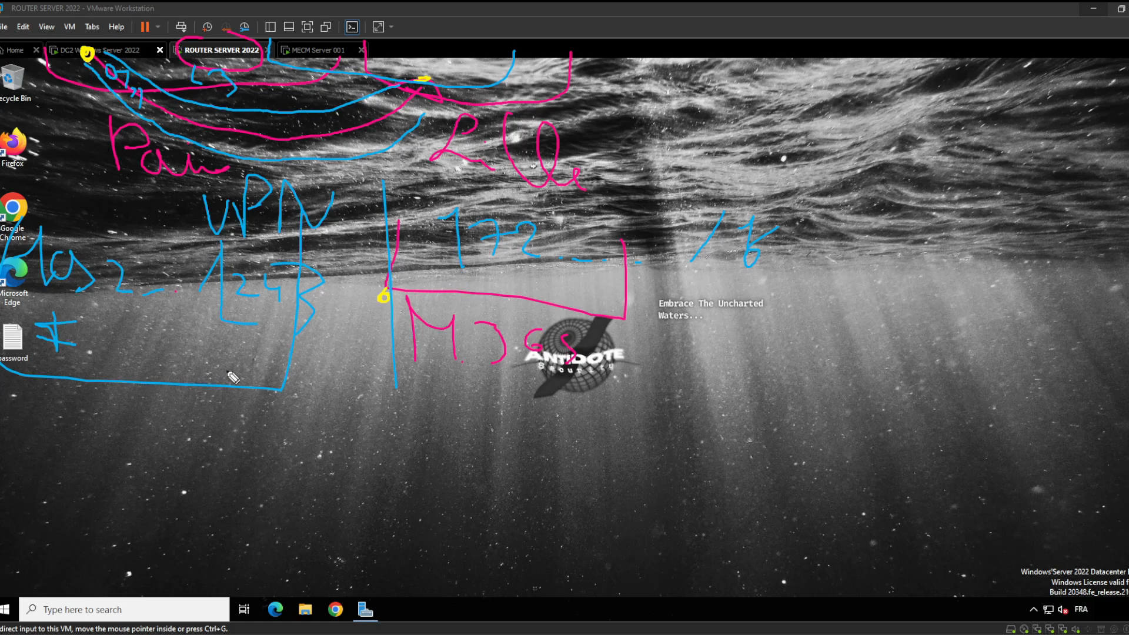
left_click_drag(112, 237, 36, 210)
Circle the left-hand notes in yellow, draw a diagonal line, and write 0 and digits below
mouse_move(85, 213)
left_mouse_down()
mouse_move(26, 327)
mouse_move(189, 229)
mouse_move(88, 216)
left_mouse_up()
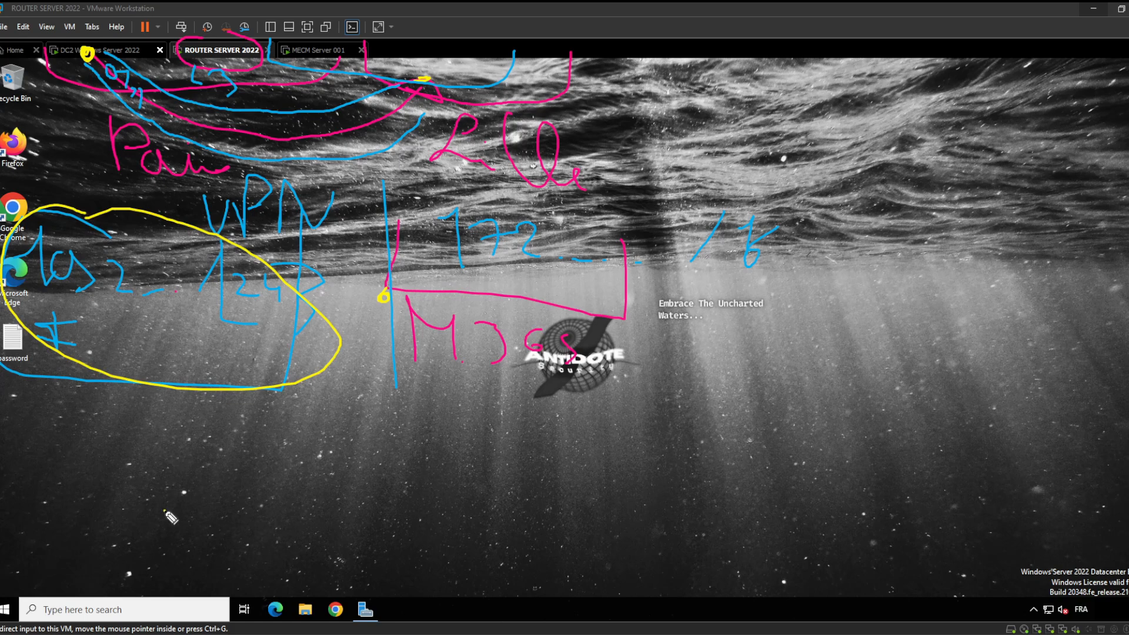
left_click_drag(165, 510, 307, 416)
mouse_move(57, 544)
left_mouse_down()
mouse_move(52, 516)
mouse_move(80, 507)
left_mouse_up()
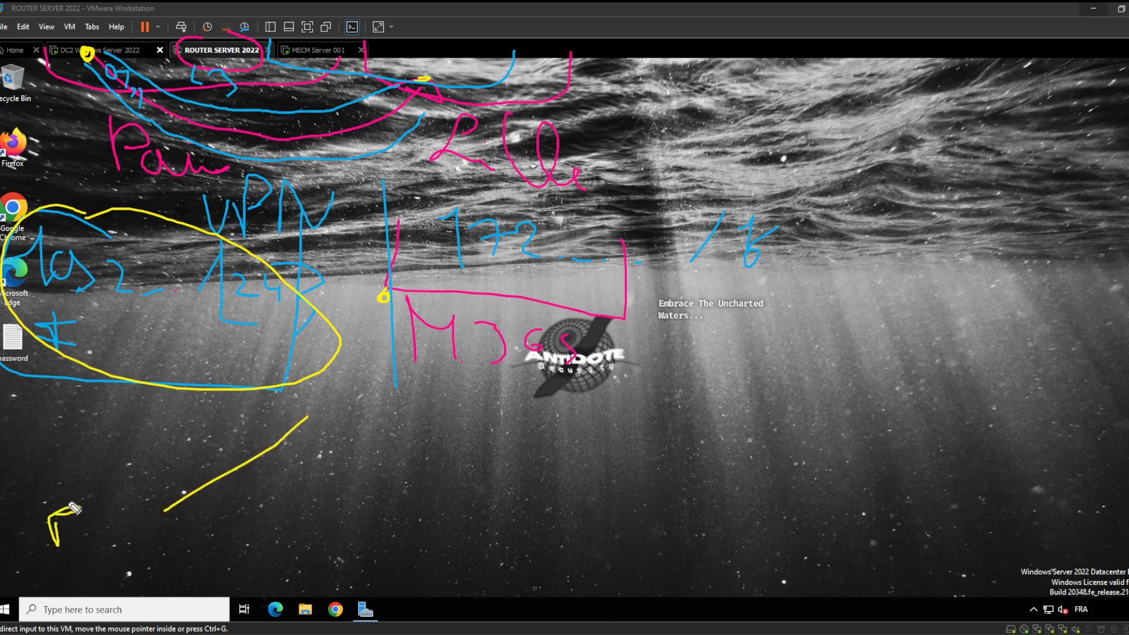
mouse_move(52, 446)
left_mouse_down()
mouse_move(59, 475)
mouse_move(34, 439)
left_mouse_up()
mouse_move(120, 446)
left_mouse_down()
mouse_move(138, 469)
mouse_move(187, 468)
mouse_move(198, 446)
left_mouse_up()
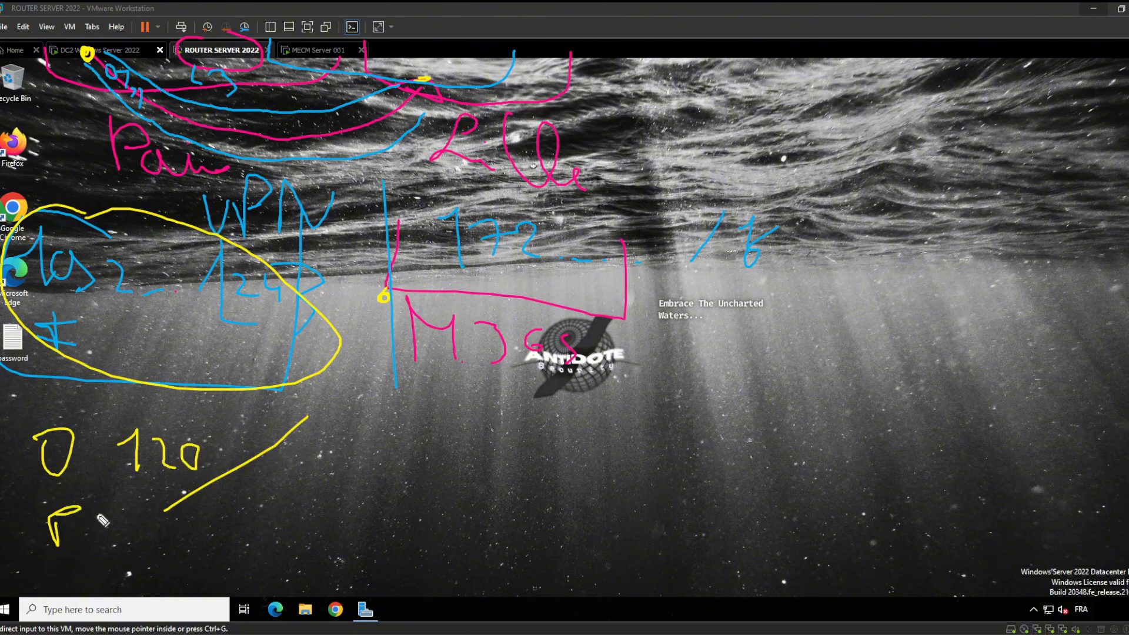
Write 124-934 in yellow beside the diagonal, underline the 4, and add an L below
mouse_move(321, 451)
left_mouse_down()
mouse_move(386, 463)
mouse_move(411, 451)
mouse_move(406, 488)
left_mouse_up()
mouse_move(412, 424)
left_mouse_down()
mouse_move(422, 445)
mouse_move(406, 488)
mouse_move(438, 474)
left_mouse_up()
left_click_drag(442, 468, 469, 469)
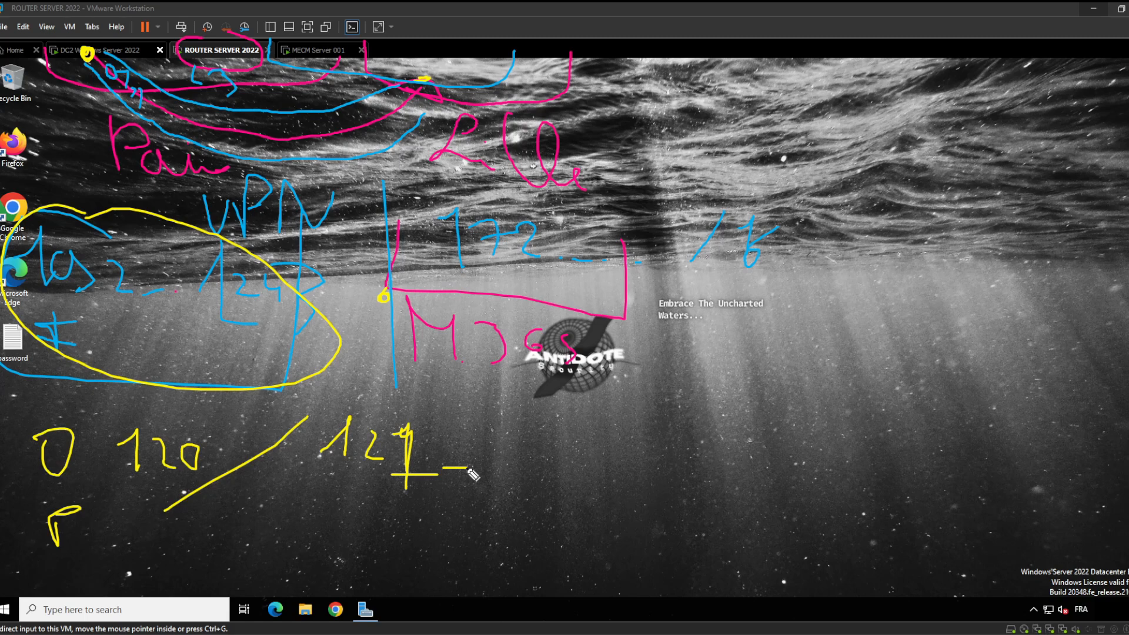
left_click_drag(518, 434, 514, 478)
mouse_move(544, 430)
left_mouse_down()
mouse_move(562, 446)
mouse_move(559, 472)
left_mouse_up()
left_click_drag(593, 438, 602, 473)
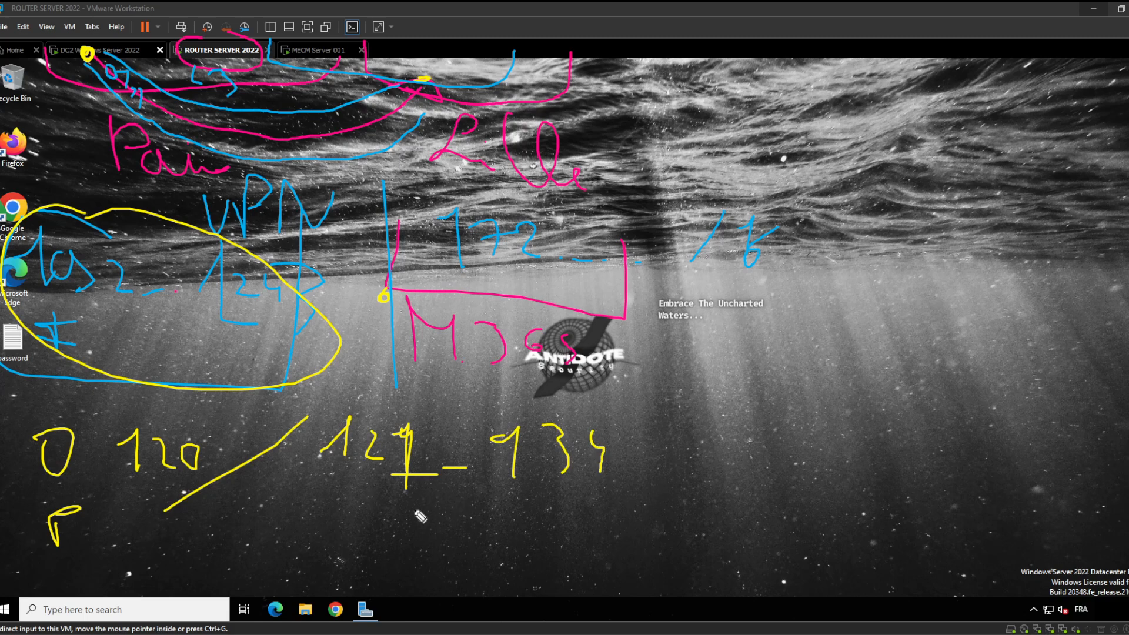
mouse_move(431, 495)
left_mouse_down()
mouse_move(442, 547)
mouse_move(484, 551)
left_mouse_up()
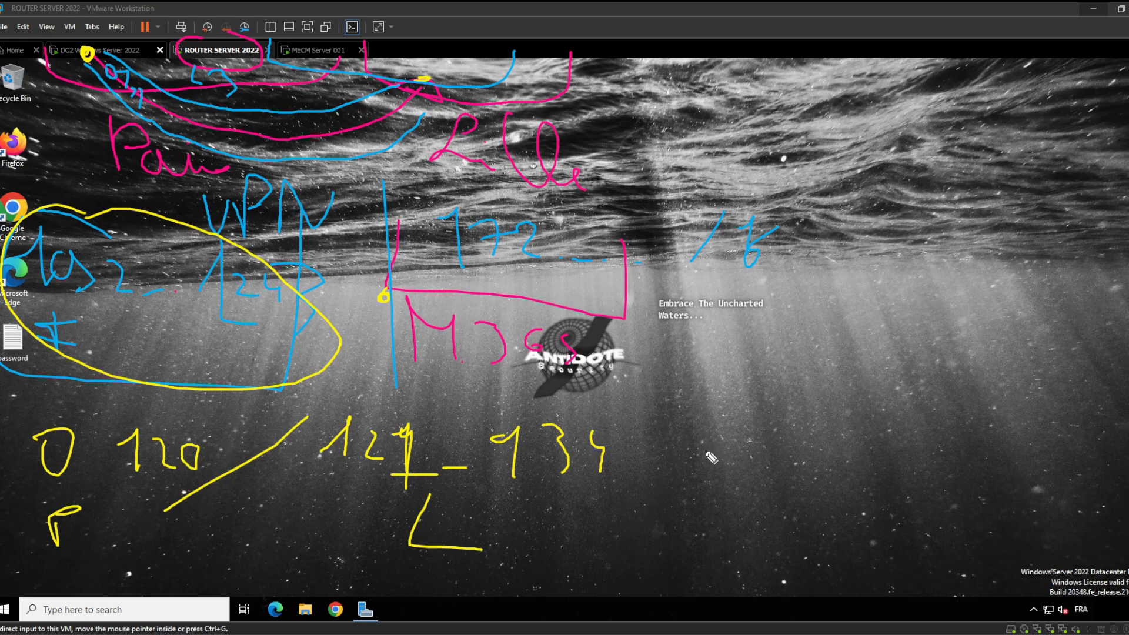
Write and circle a yellow 254 with an arrow to 934, then erase it and nearby figures
left_click_drag(759, 403, 804, 454)
left_click_drag(821, 405, 842, 458)
mouse_move(874, 418)
left_mouse_down()
mouse_move(897, 430)
mouse_move(898, 469)
left_mouse_up()
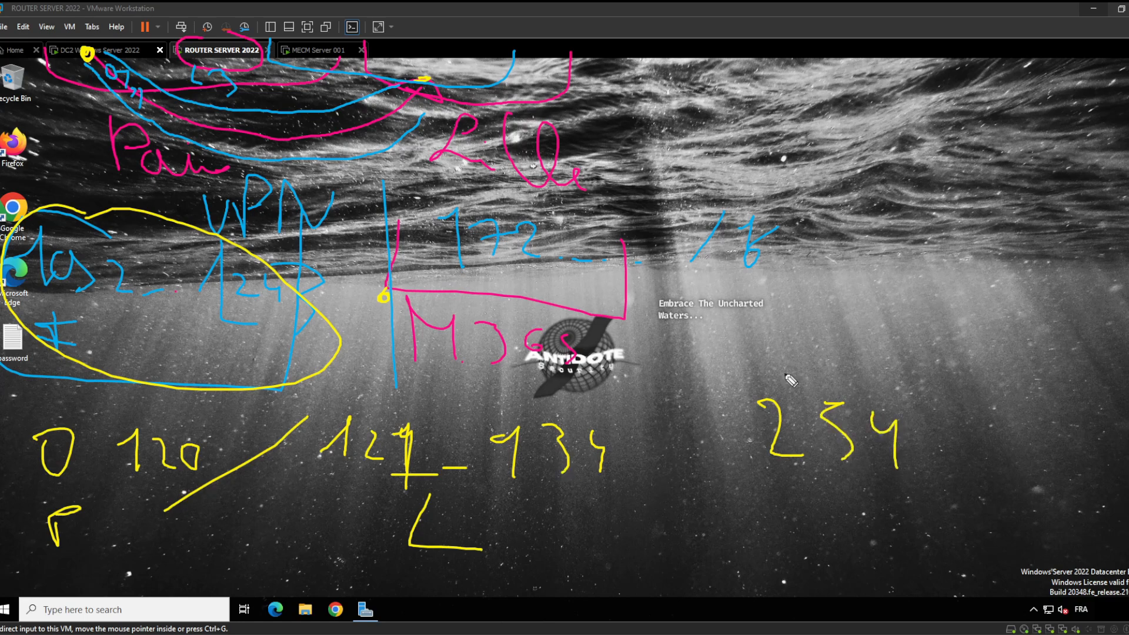
mouse_move(768, 357)
left_mouse_down()
mouse_move(784, 521)
mouse_move(760, 375)
left_mouse_up()
mouse_move(732, 437)
left_mouse_down()
mouse_move(606, 447)
mouse_move(624, 471)
left_mouse_up()
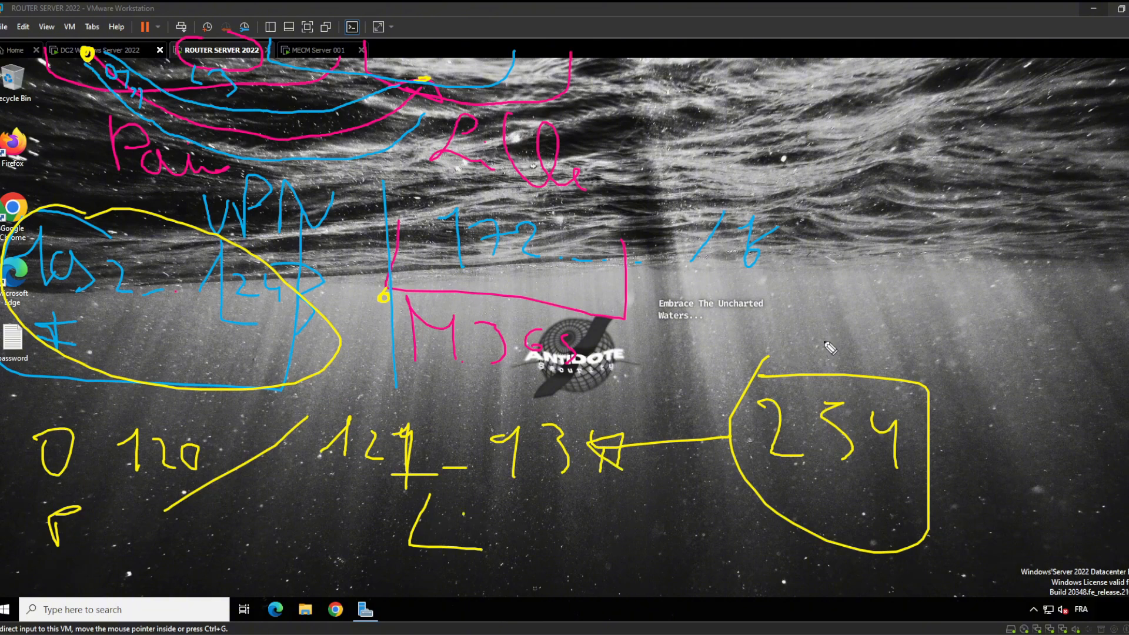
mouse_move(856, 377)
left_mouse_down()
mouse_move(745, 426)
mouse_move(582, 453)
mouse_move(415, 504)
mouse_move(373, 429)
mouse_move(278, 437)
mouse_move(350, 471)
left_mouse_up()
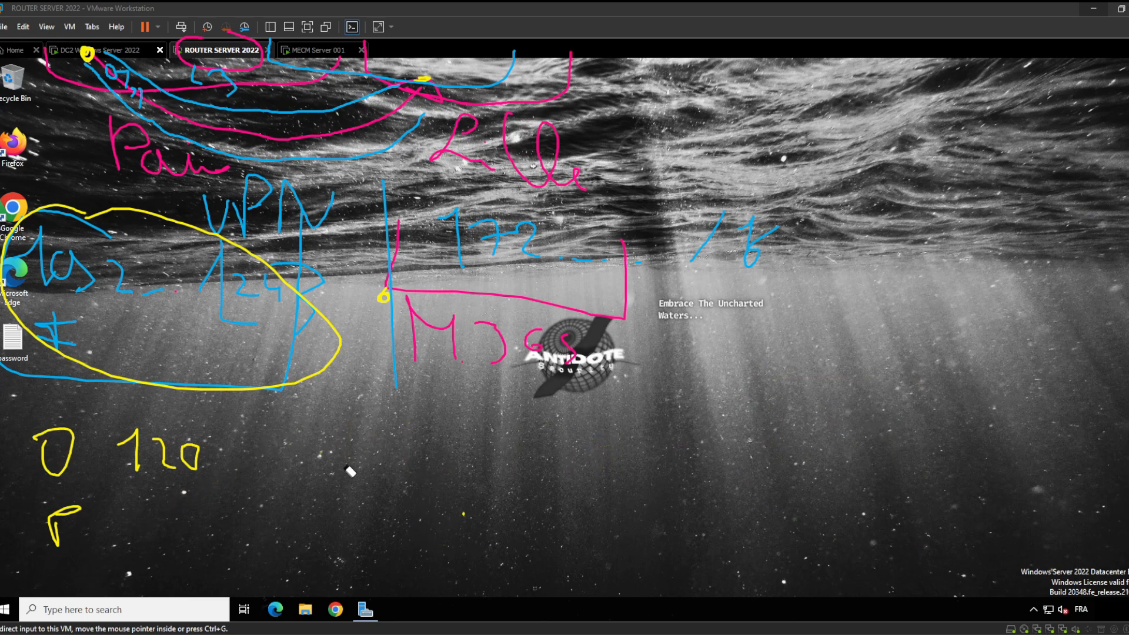
Erase the remaining yellow, blue and pink ink from the ROUTER SERVER 2022 desktop
mouse_move(447, 511)
left_mouse_down()
mouse_move(118, 456)
mouse_move(30, 457)
mouse_move(216, 292)
mouse_move(98, 262)
mouse_move(53, 270)
mouse_move(203, 303)
mouse_move(591, 308)
mouse_move(565, 360)
mouse_move(486, 227)
mouse_move(628, 270)
mouse_move(335, 171)
mouse_move(158, 202)
mouse_move(254, 175)
mouse_move(365, 120)
mouse_move(142, 91)
mouse_move(192, 72)
mouse_move(361, 57)
mouse_move(582, 179)
mouse_move(412, 140)
left_mouse_up()
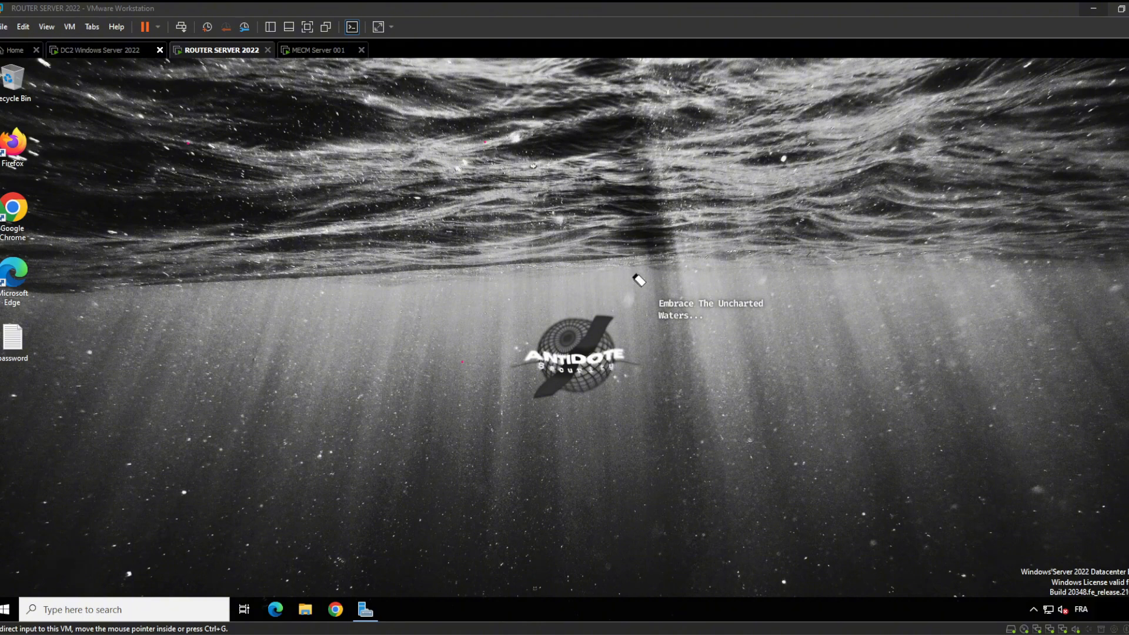
mouse_move(1096, 204)
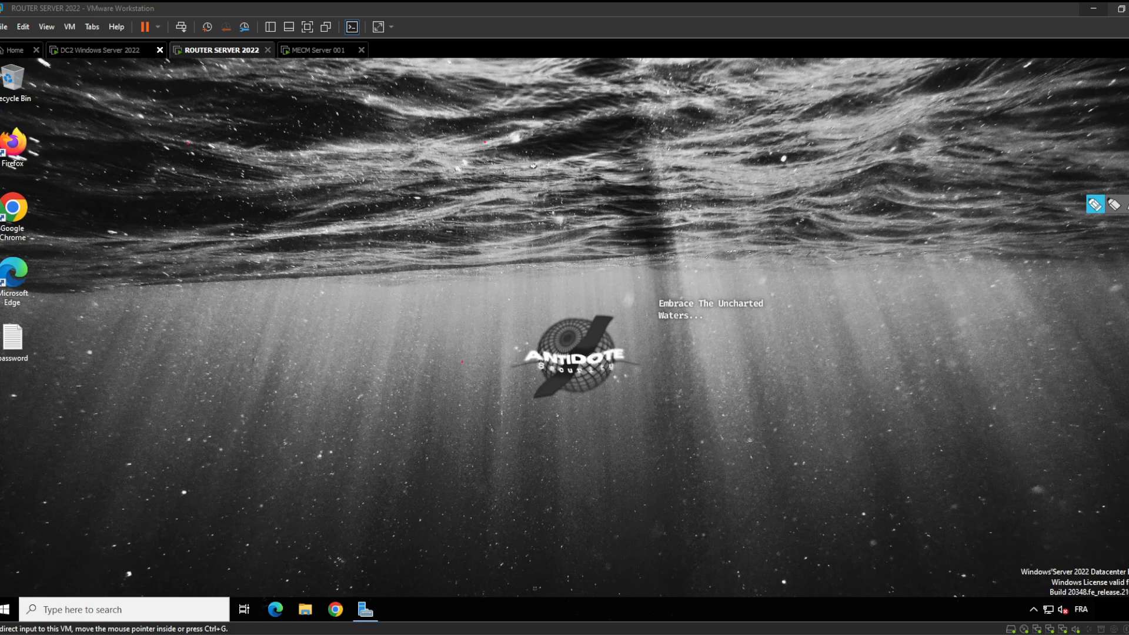
Run the second softether-vpnserver installer from File Explorer's Downloads folder on the router VM
left_click(304, 612)
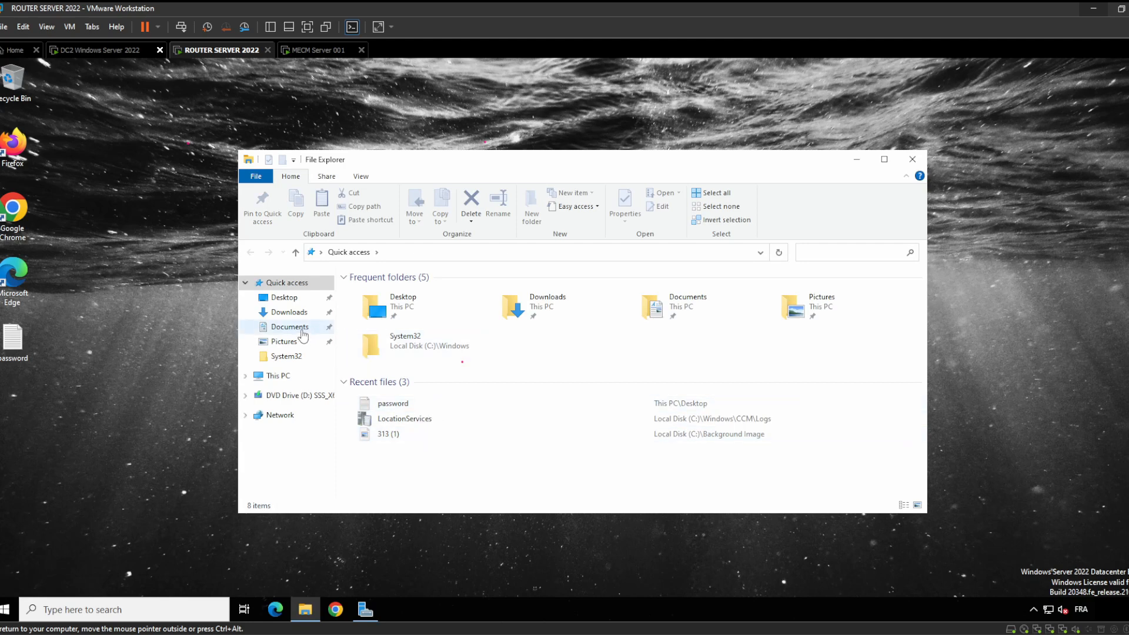
left_click(288, 312)
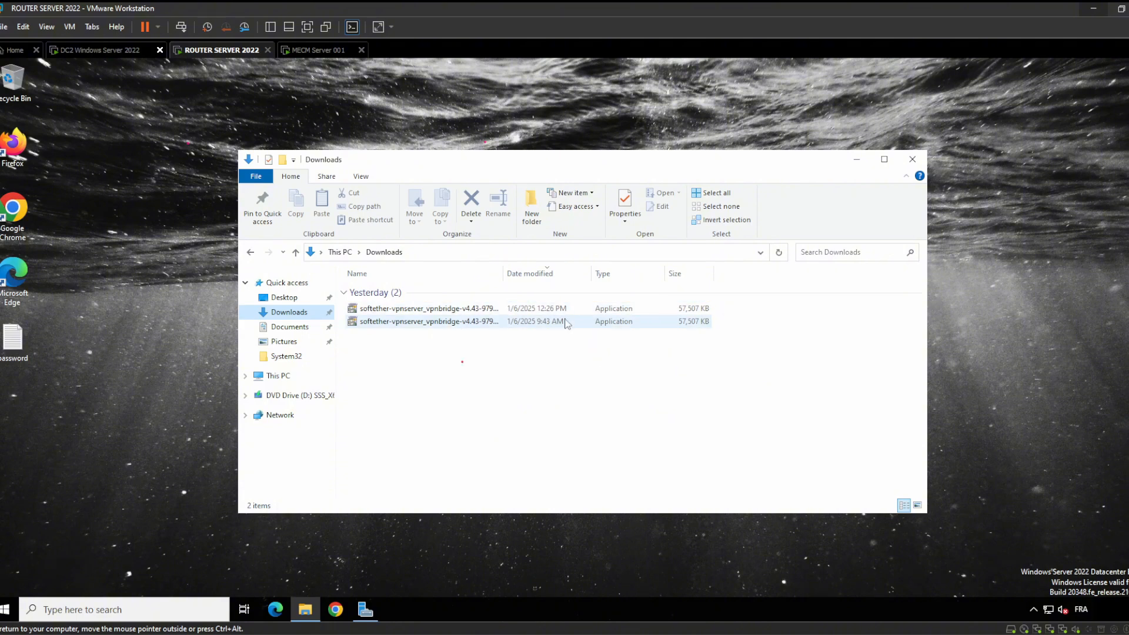
double_click(530, 323)
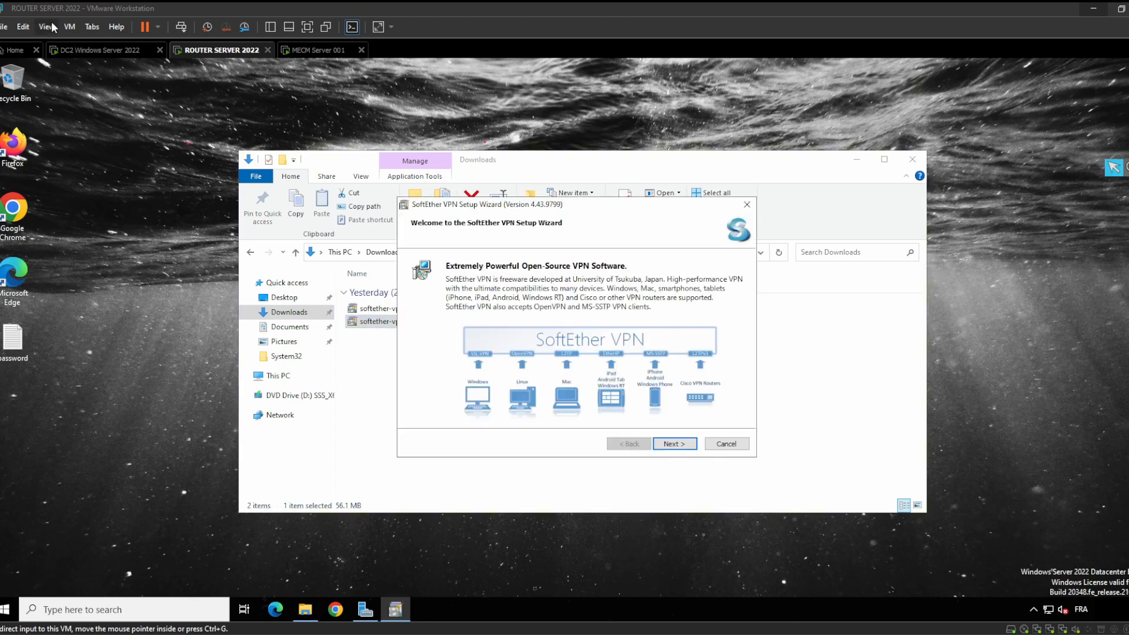
On DC2, run the SoftEther vpnclient installer from Downloads, then return to ROUTER SERVER 2022
left_click(85, 50)
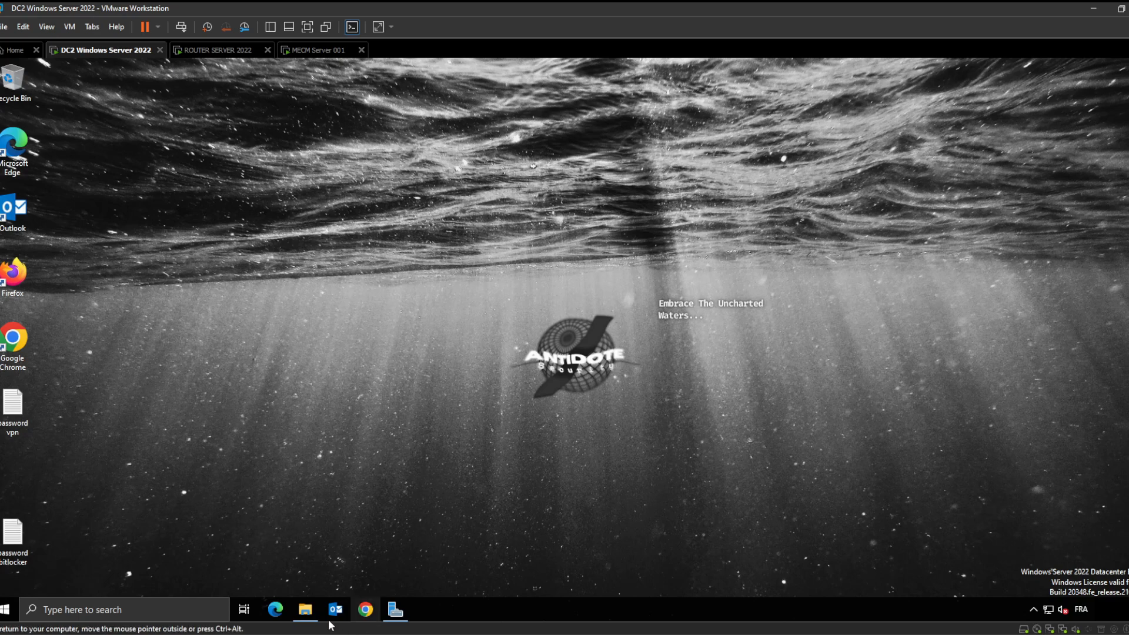
left_click(305, 609)
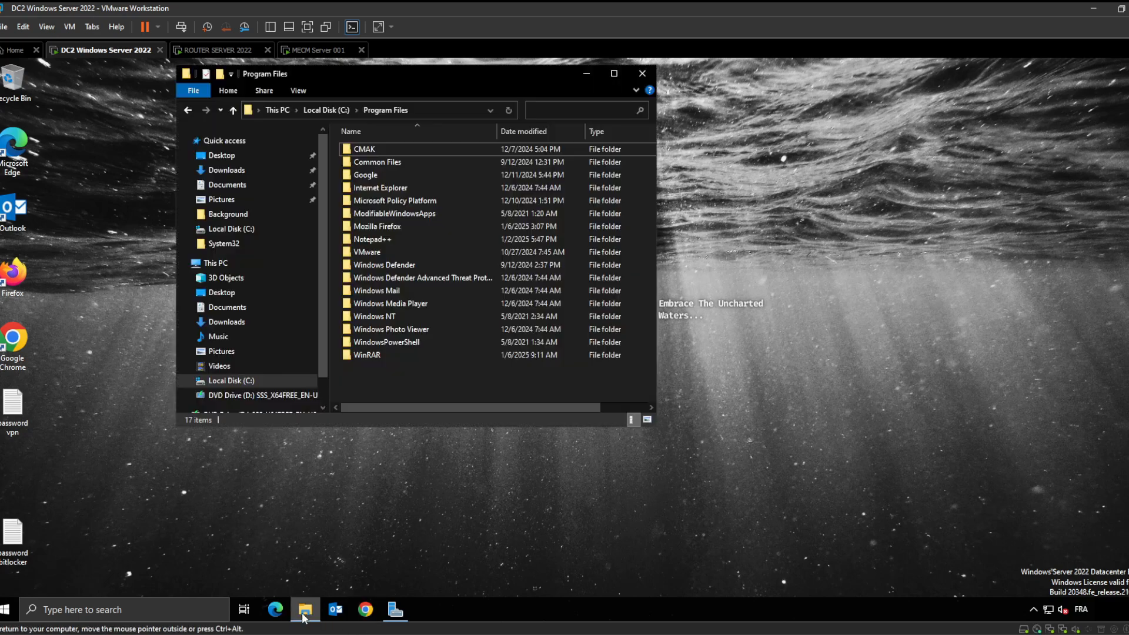
left_click(249, 170)
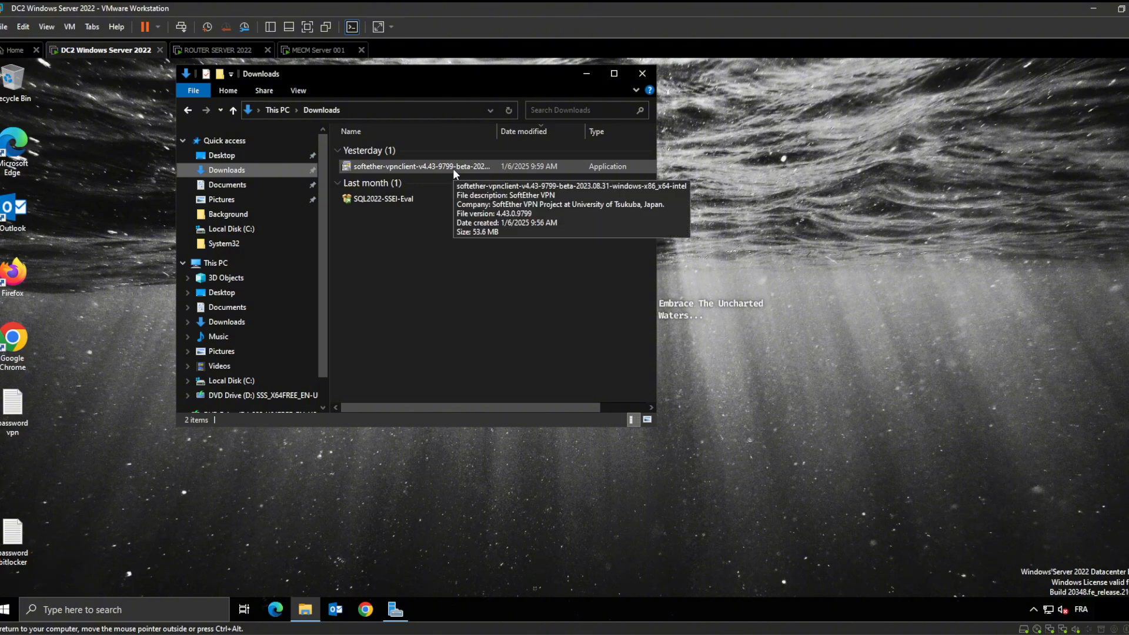
double_click(436, 168)
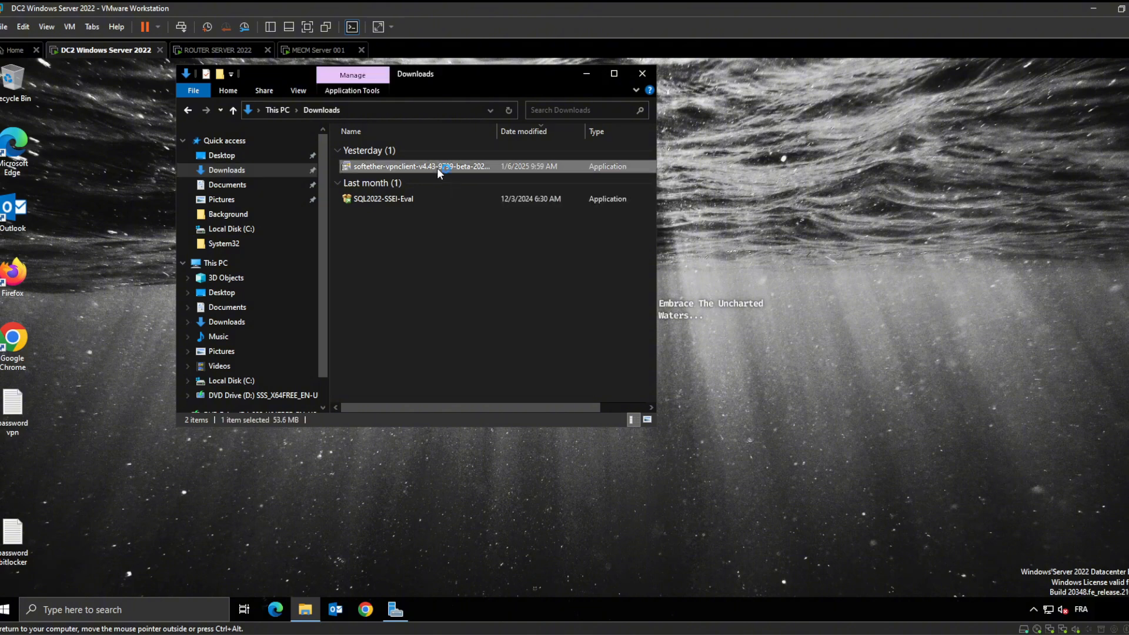
left_click(212, 56)
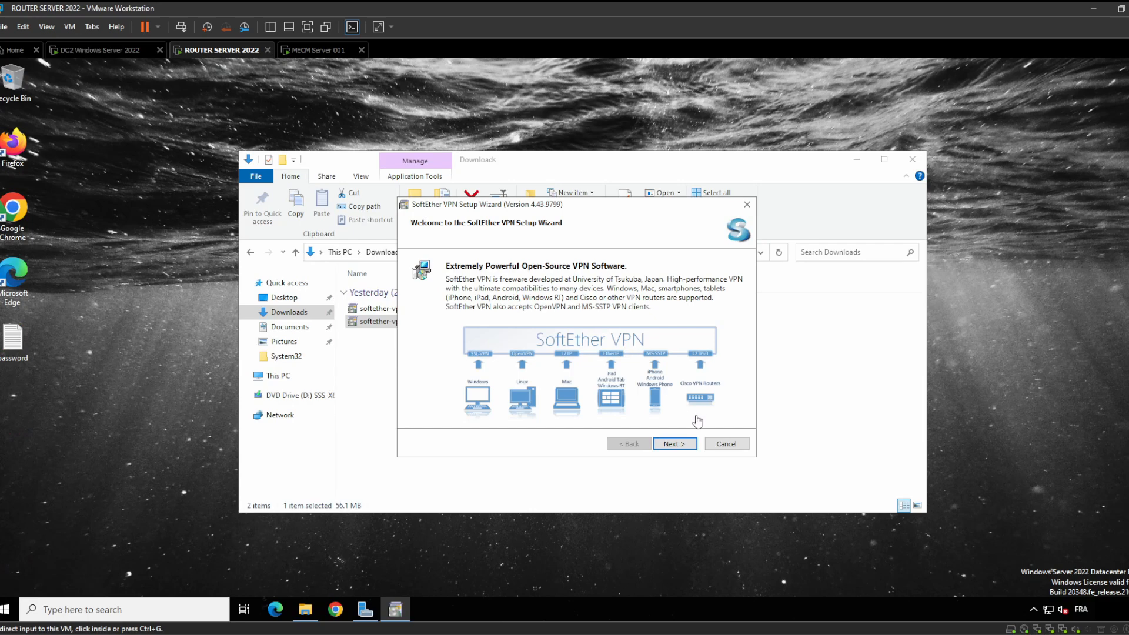
Install SoftEther VPN Server with the license accepted and default directory, then launch VPN Server Manager
left_click(675, 445)
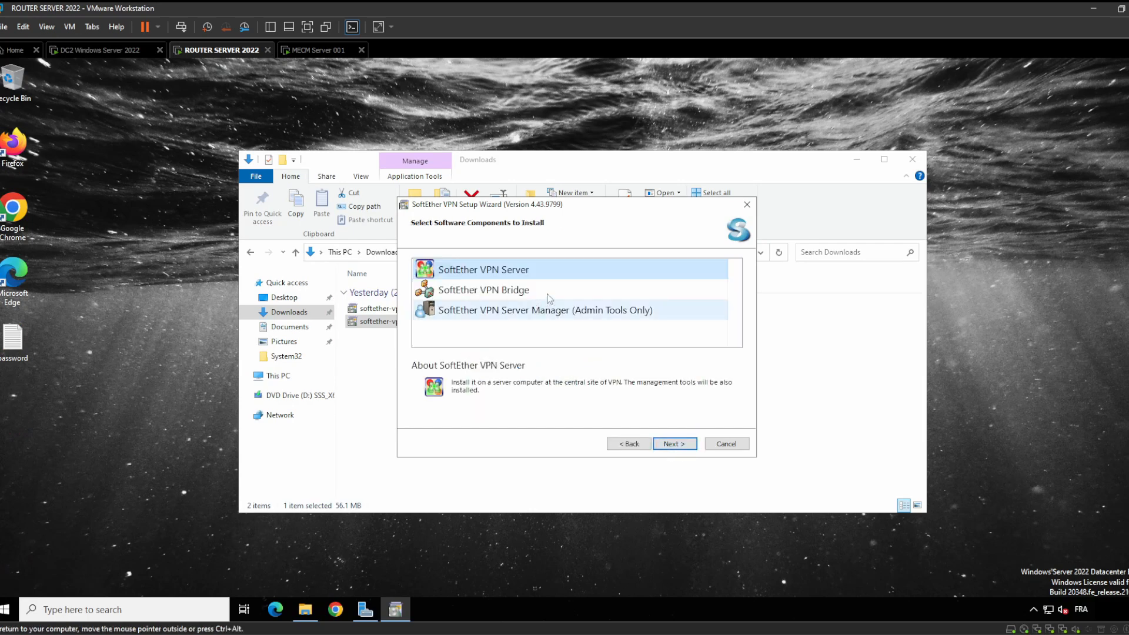
left_click(675, 444)
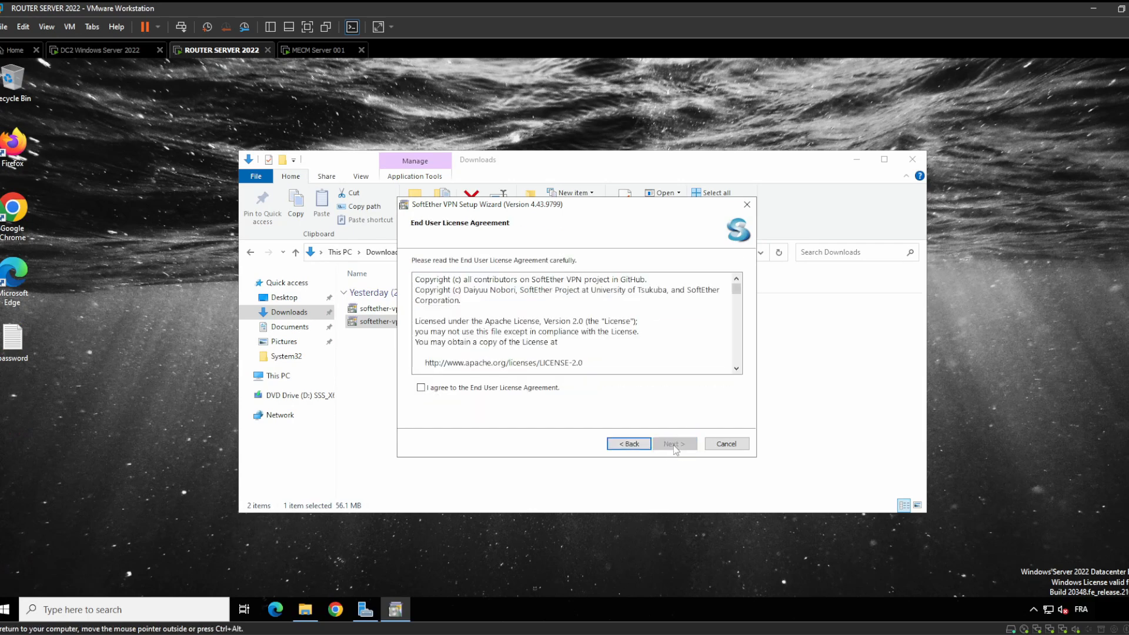
left_click(490, 388)
left_click(669, 446)
left_click(669, 446)
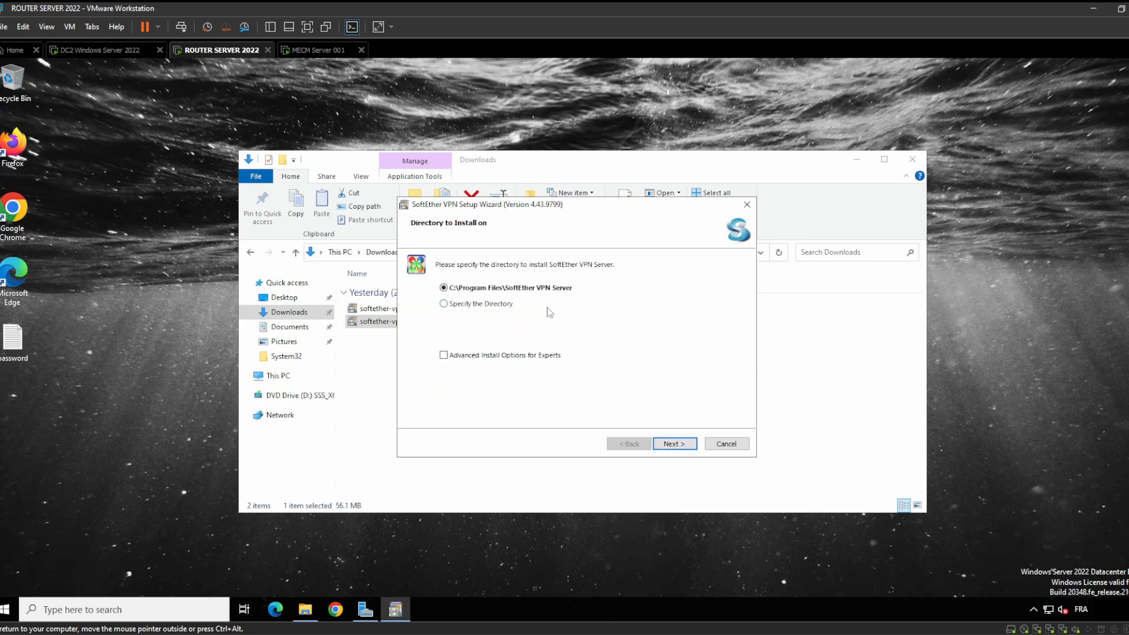
left_click(681, 447)
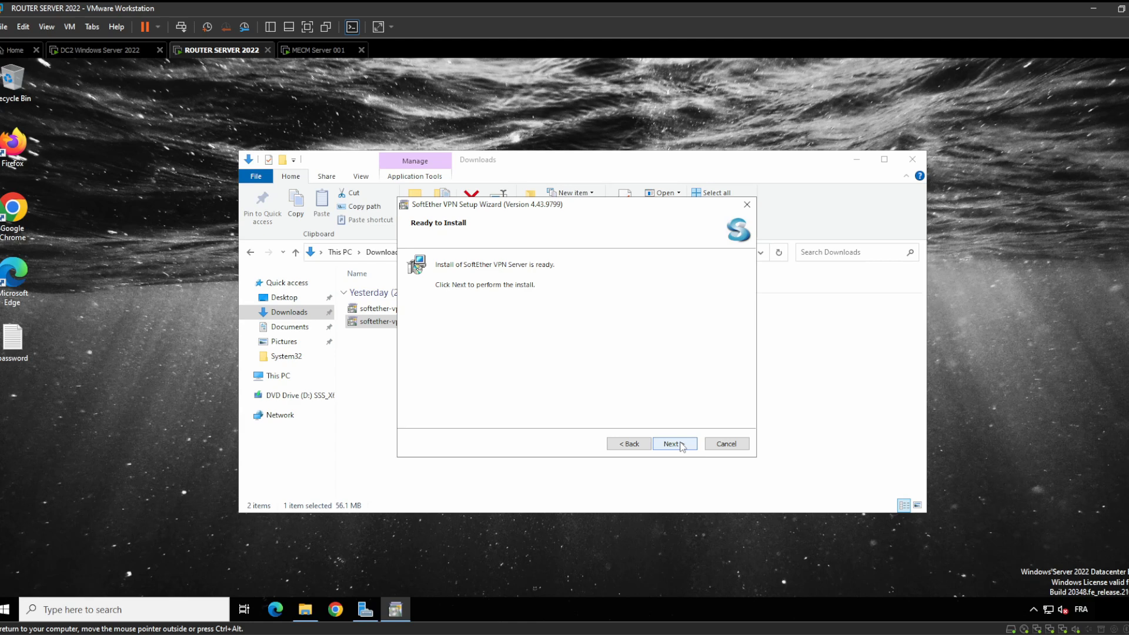
left_click(681, 447)
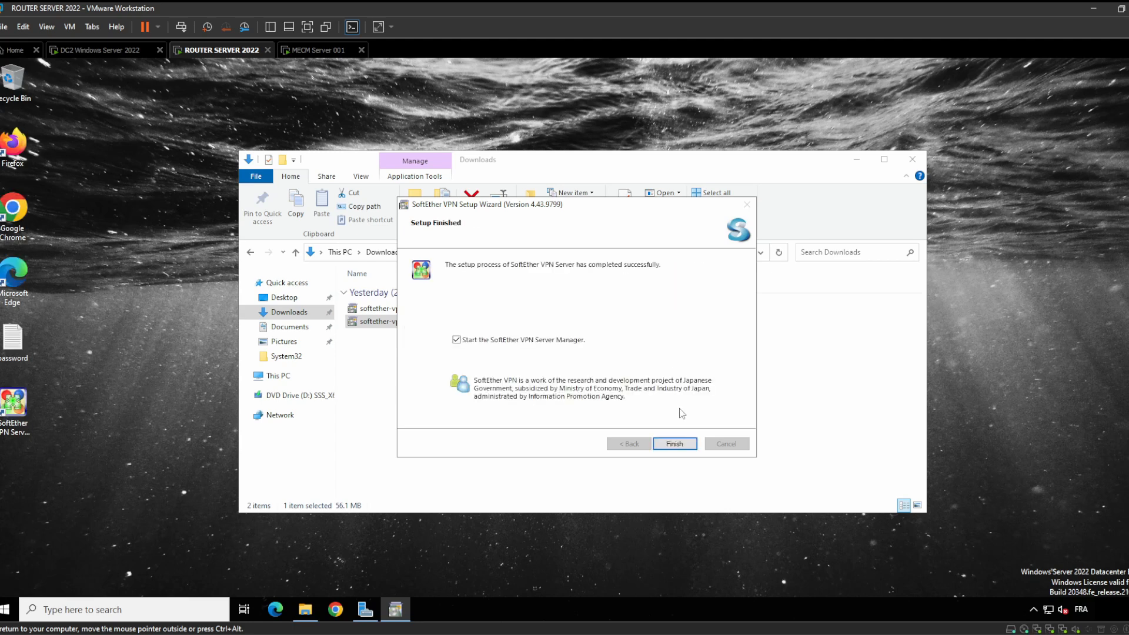
left_click(676, 445)
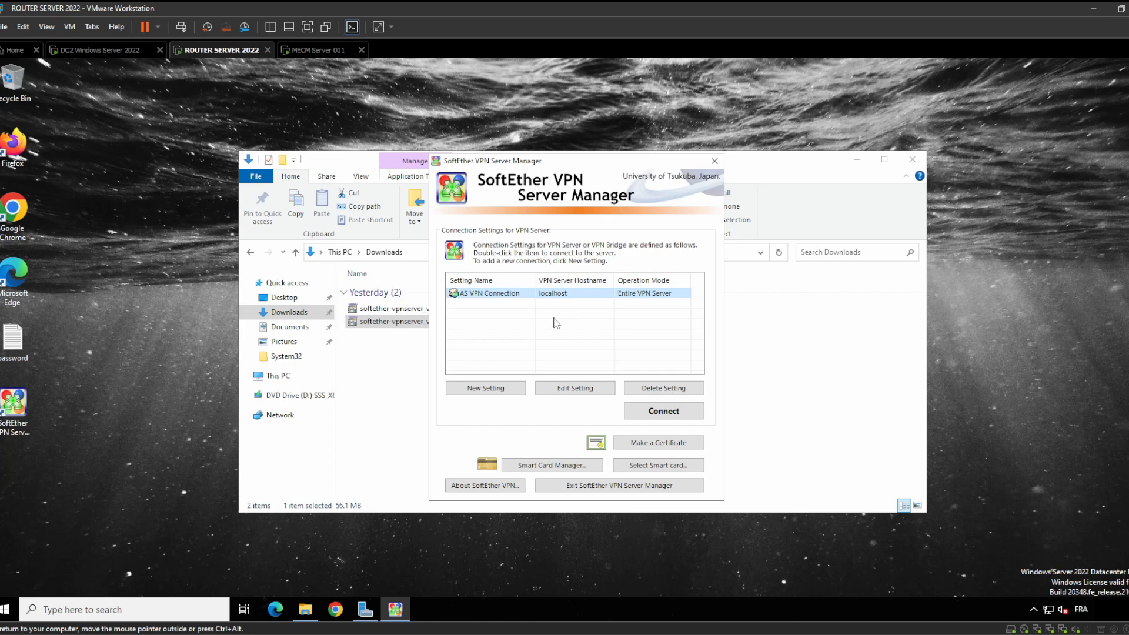
Check the saved VPN password notes, leave the AS VPN Connection setting unchanged, and move to DC2
double_click(12, 337)
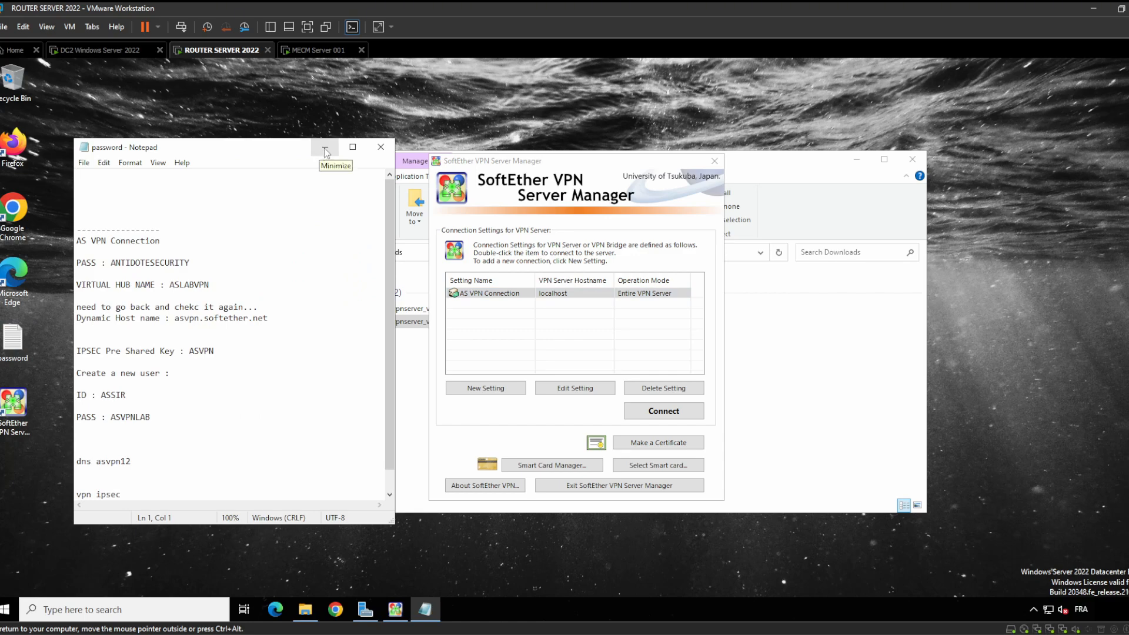
left_click(323, 152)
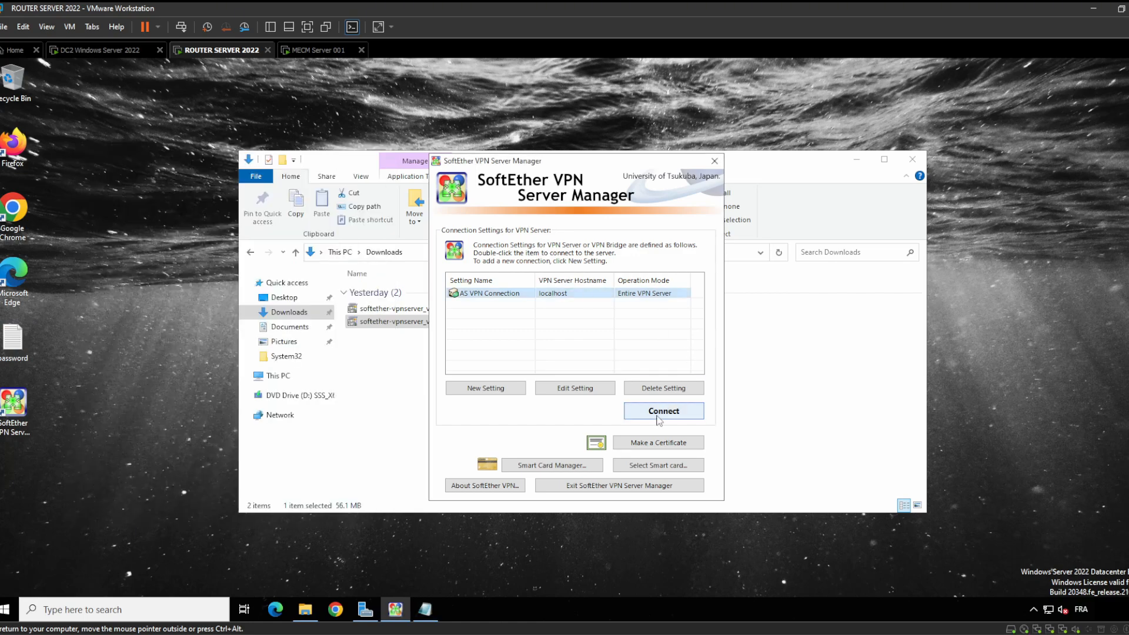
left_click(514, 294)
right_click(514, 295)
left_click(544, 294)
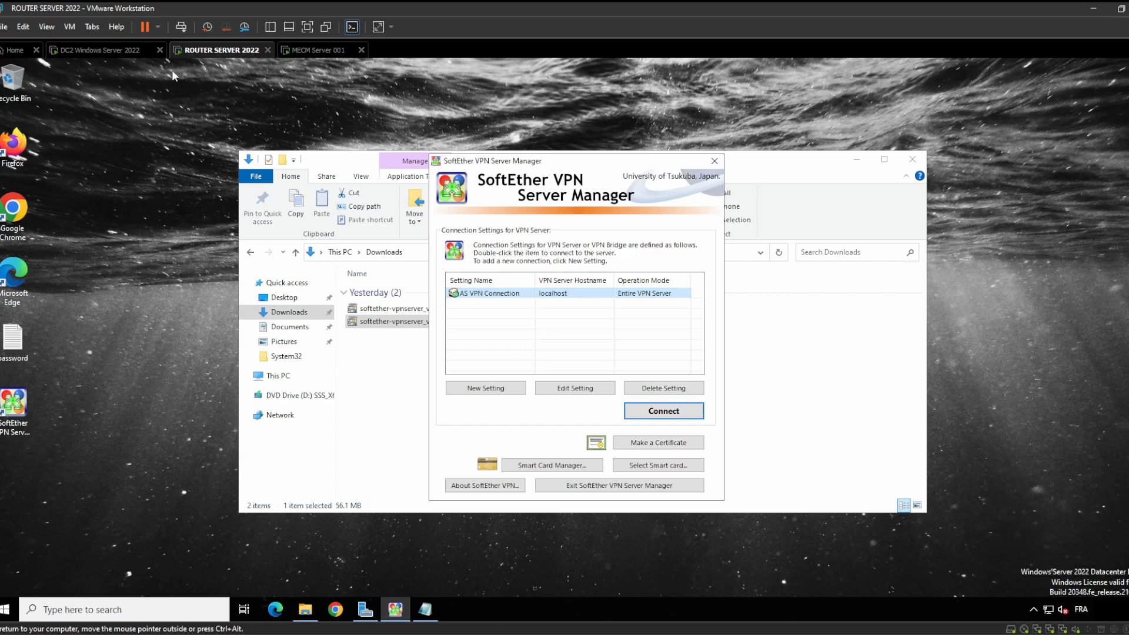
left_click(99, 50)
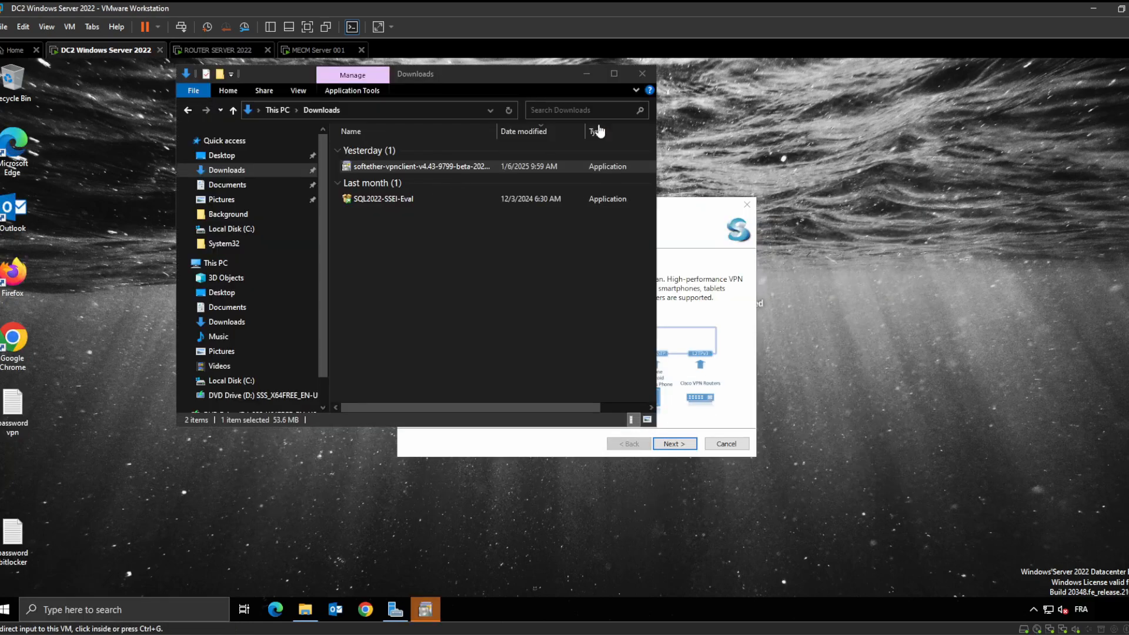
Install SoftEther VPN Client on DC2 with the licence accepted and the default Program Files folder
left_click(585, 74)
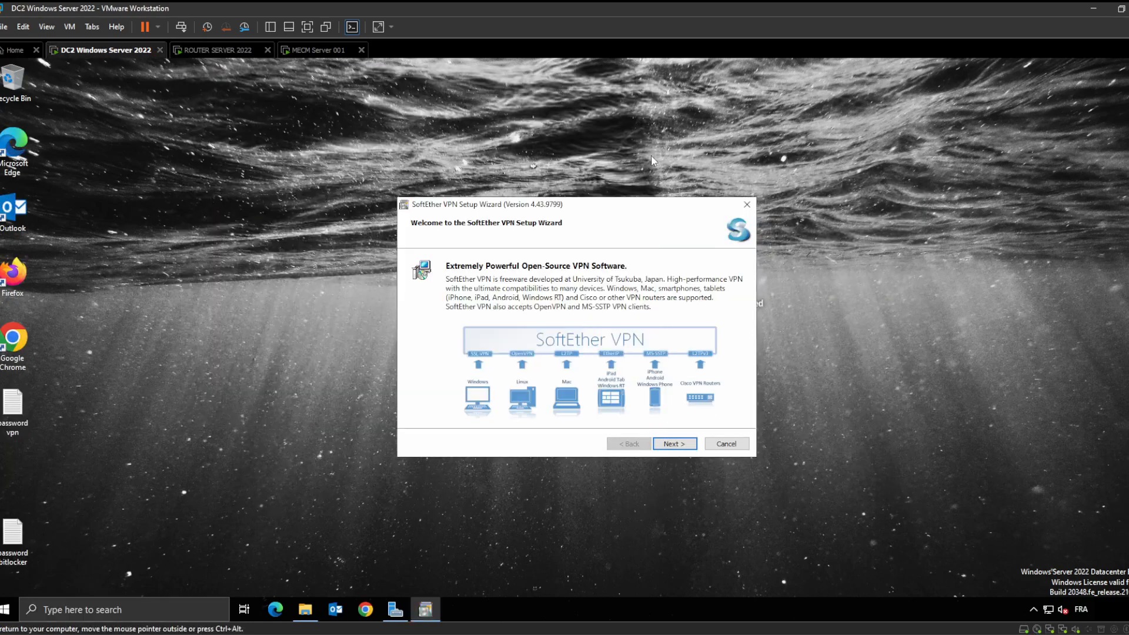
left_click(674, 444)
left_click(677, 445)
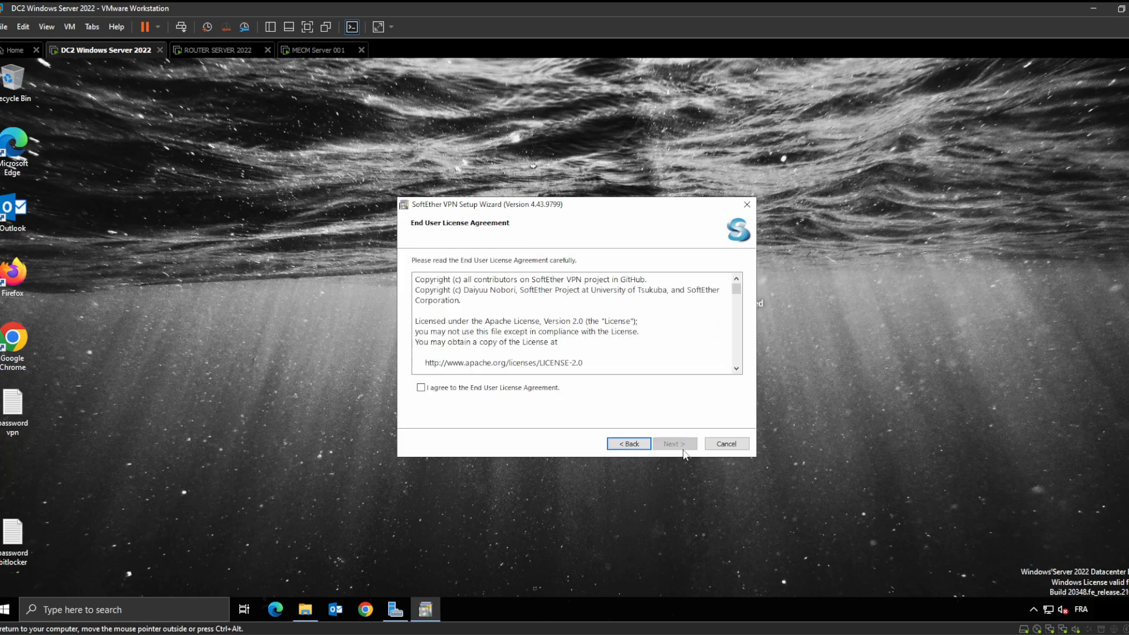
left_click(490, 388)
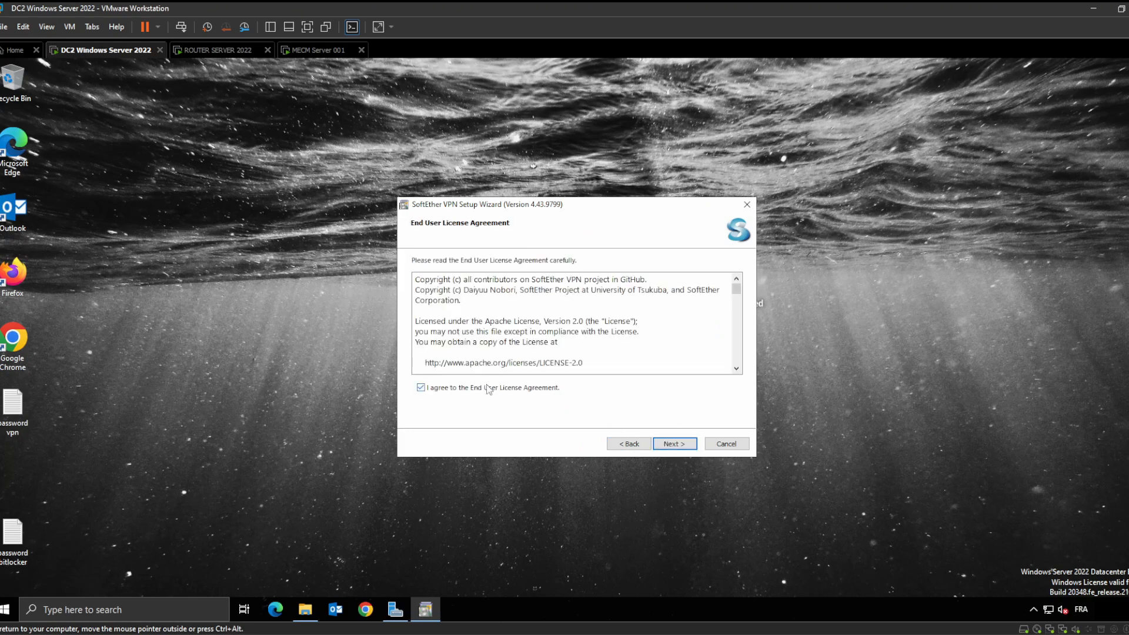
left_click(675, 444)
left_click(675, 444)
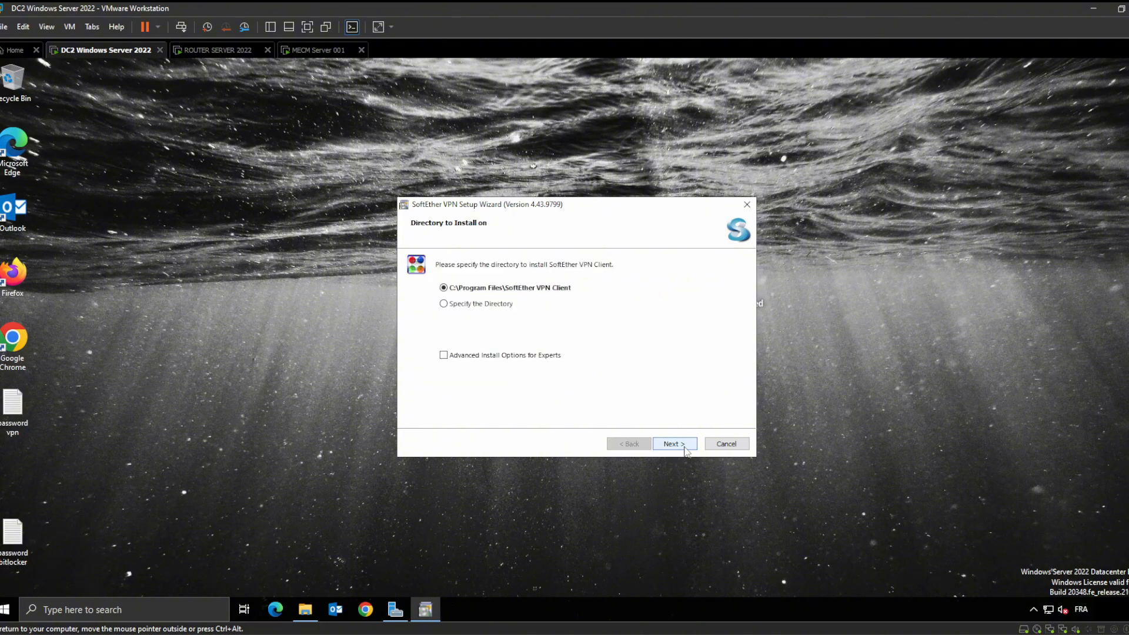
left_click(684, 448)
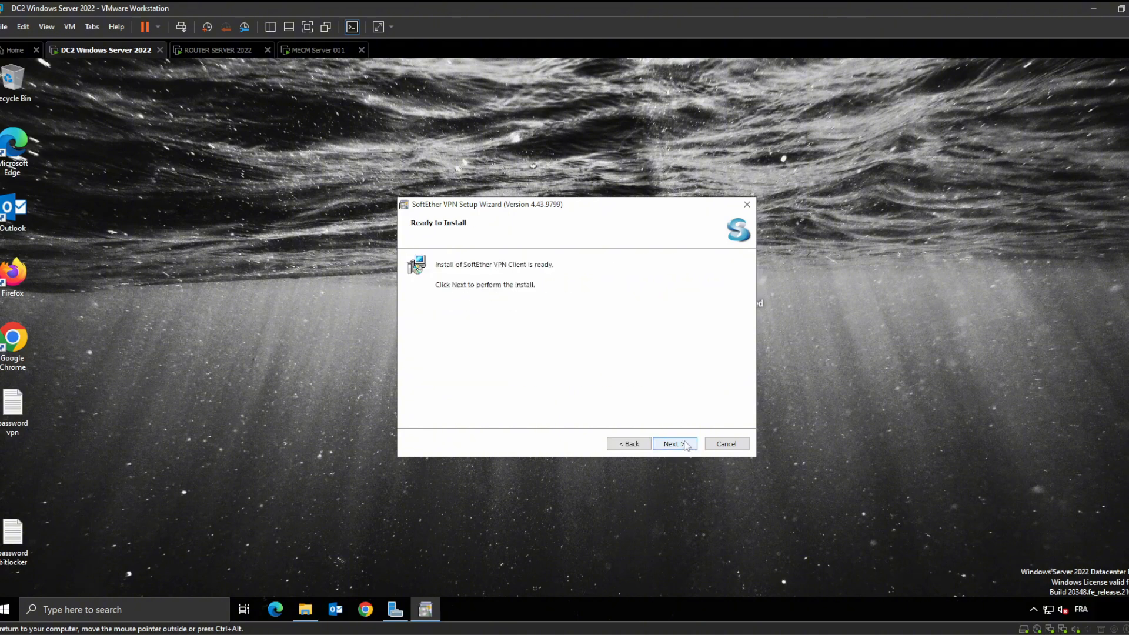
left_click(684, 446)
left_click(223, 51)
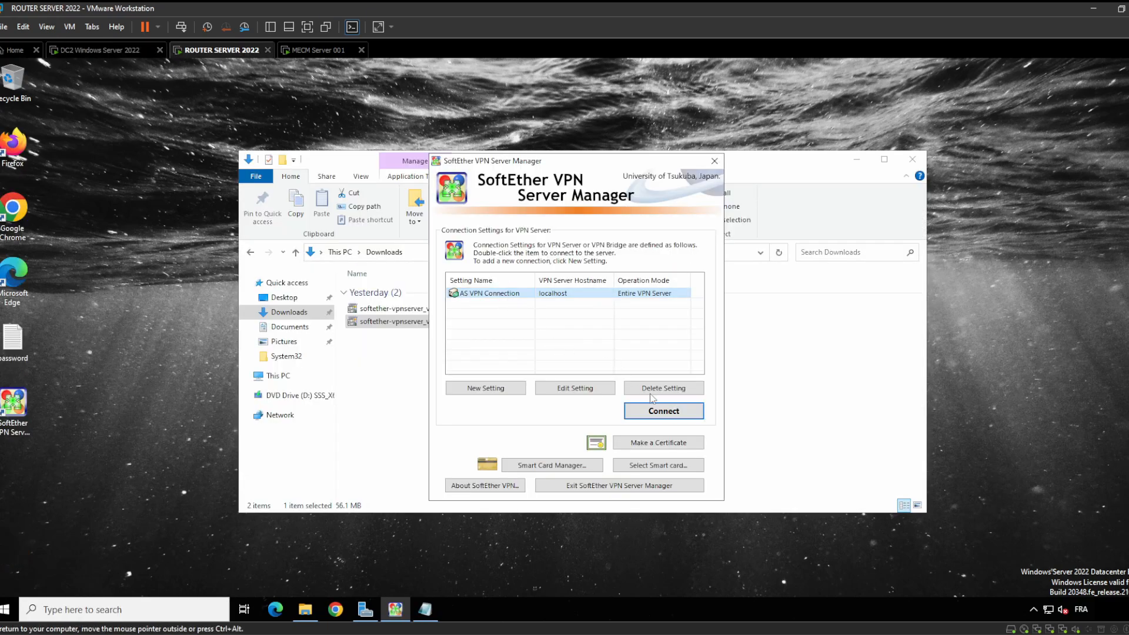
Try logging in to the localhost server with the first noted password; access is denied
left_click(661, 412)
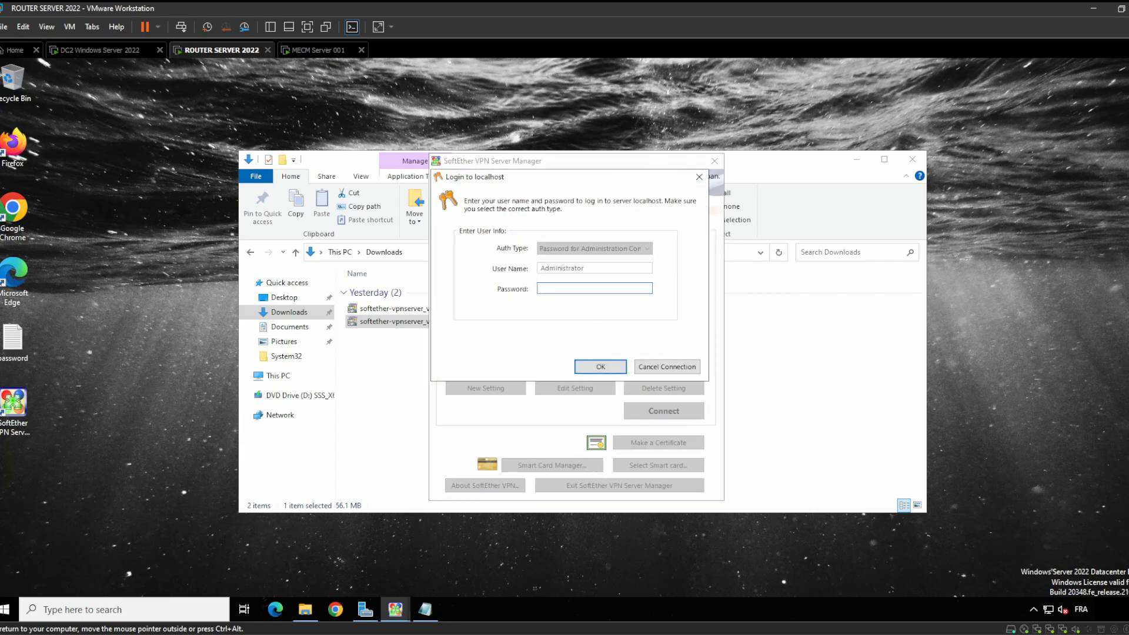
left_click(424, 610)
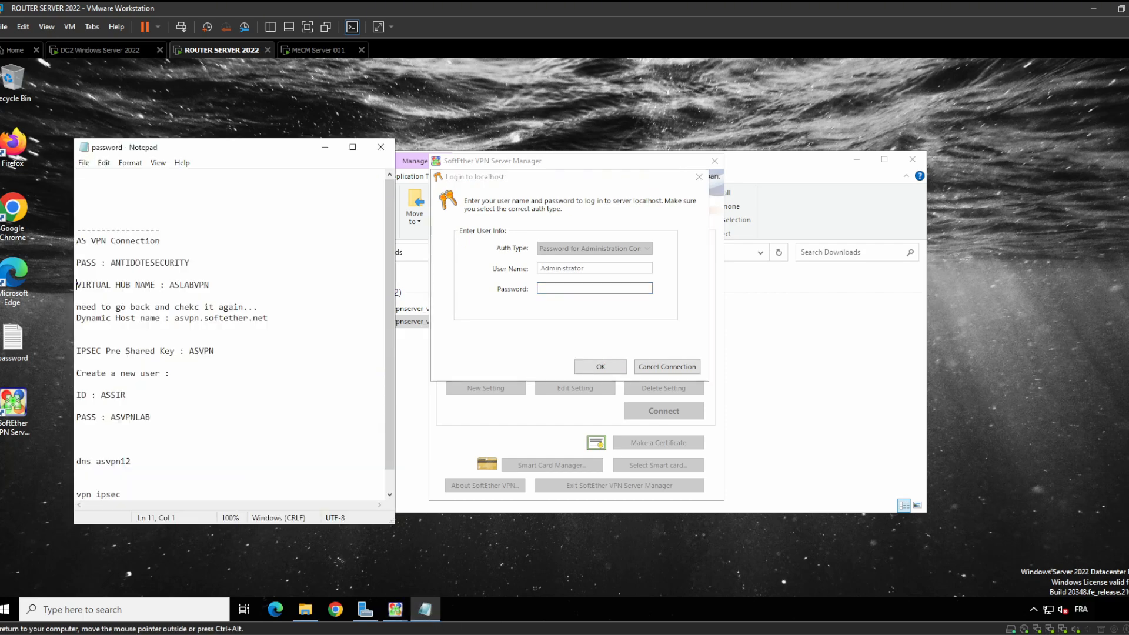
double_click(150, 263)
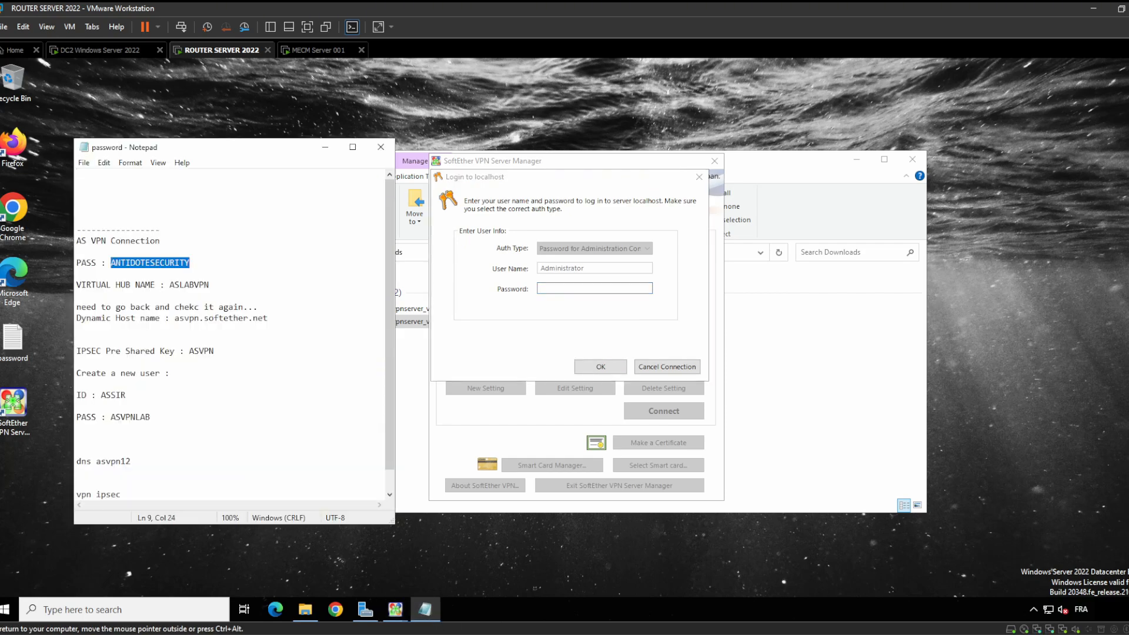
left_click(573, 289)
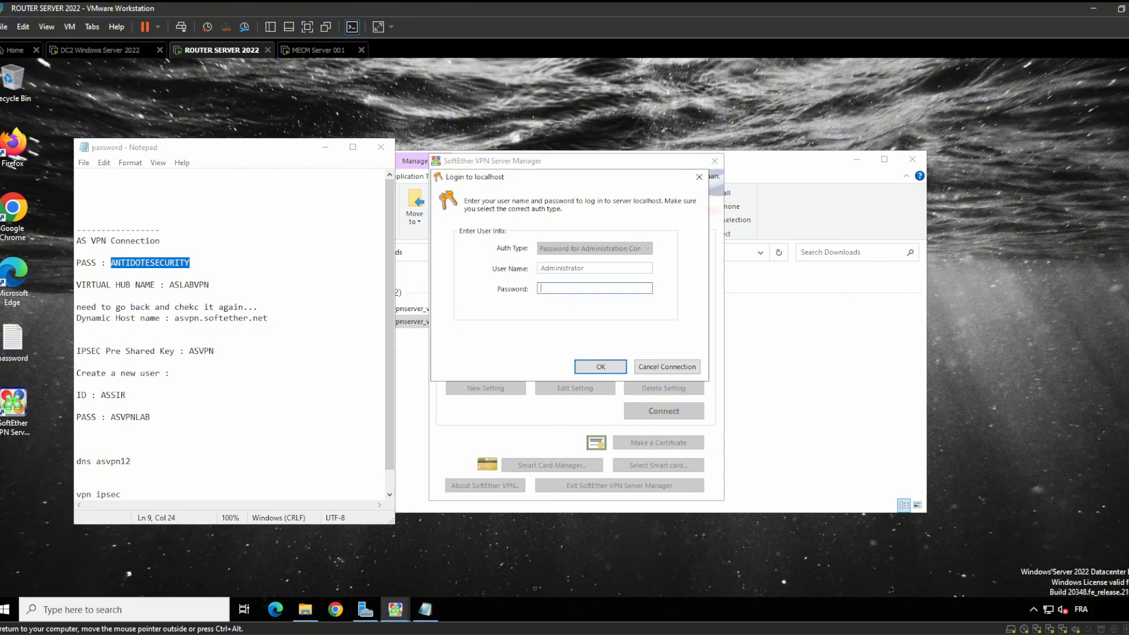
key("ctrl+v")
left_click(601, 367)
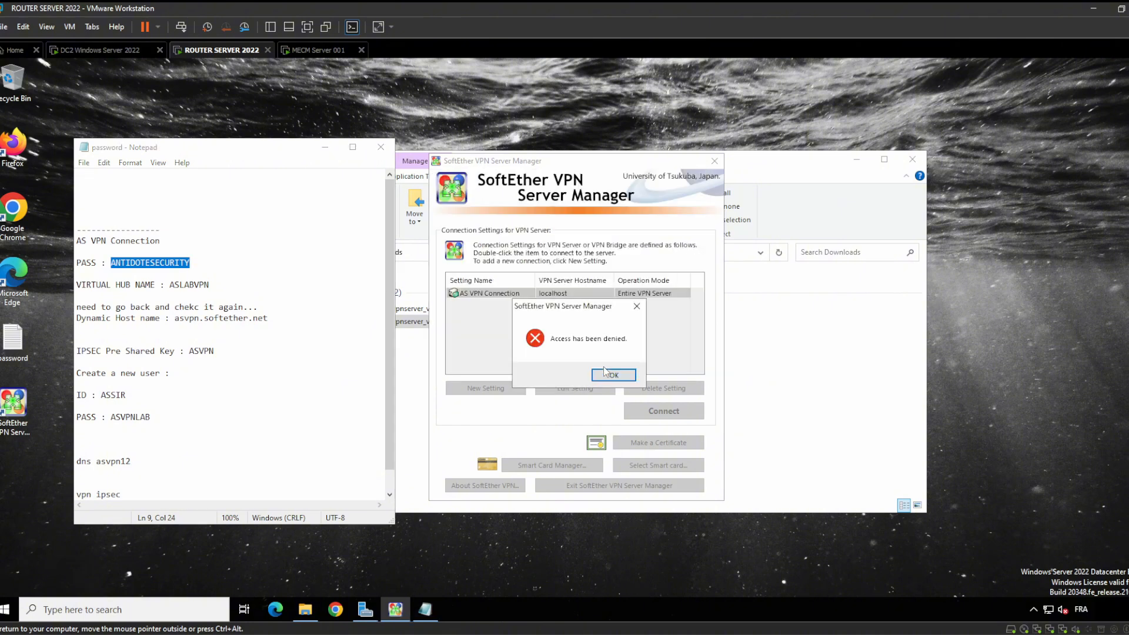
left_click(606, 373)
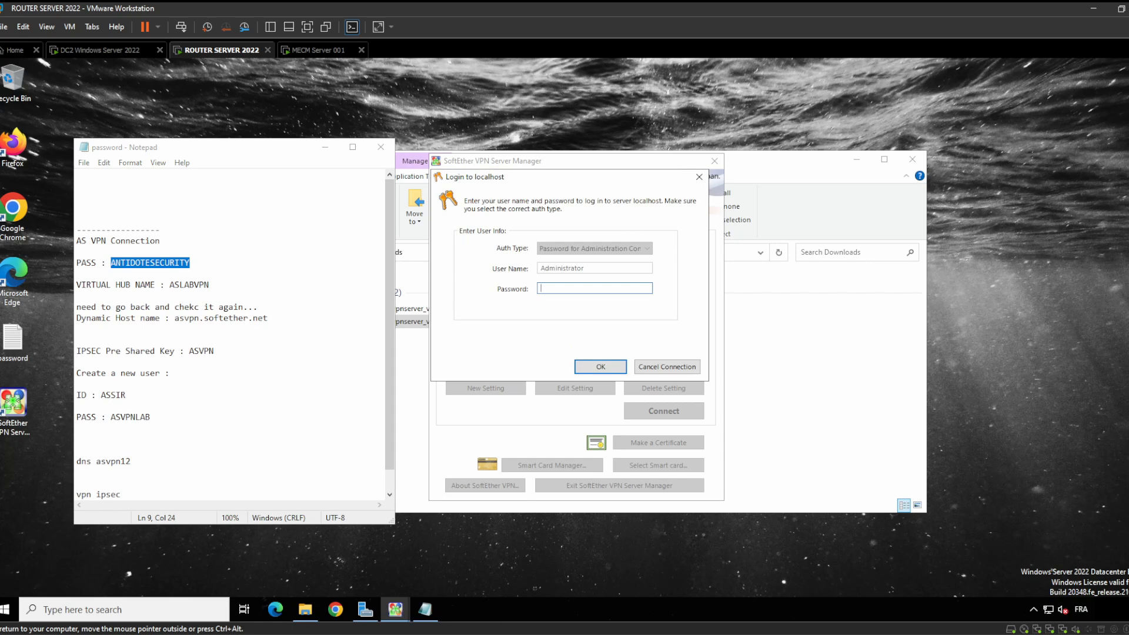
Retry the login with the second noted password, then cancel the denied connection
key("alt+Tab")
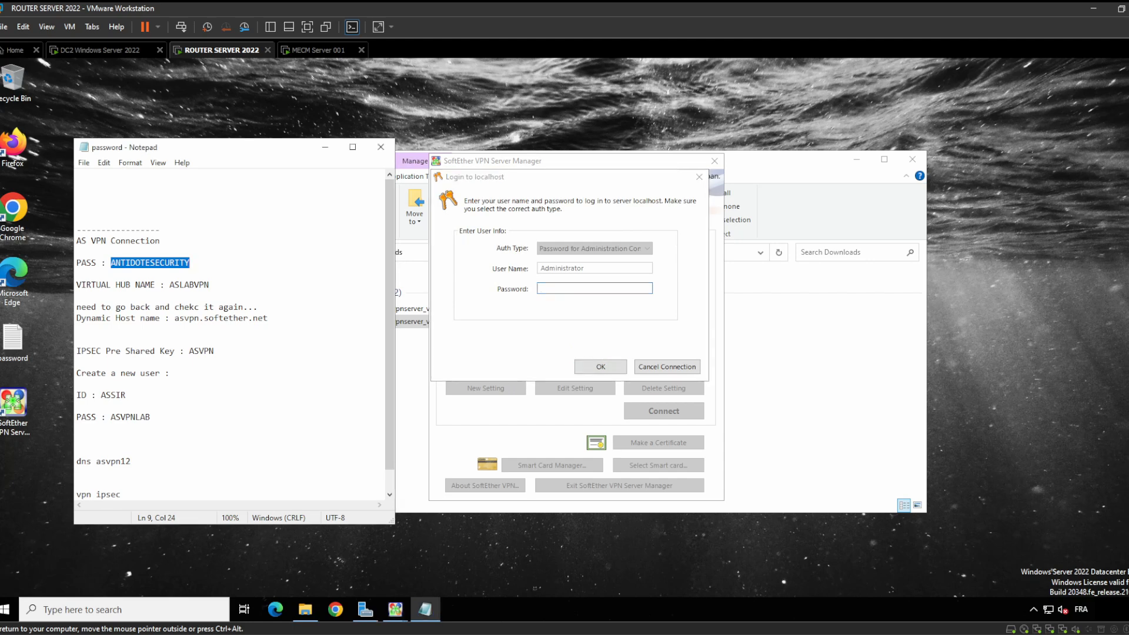
scroll(229, 335, "down", 1)
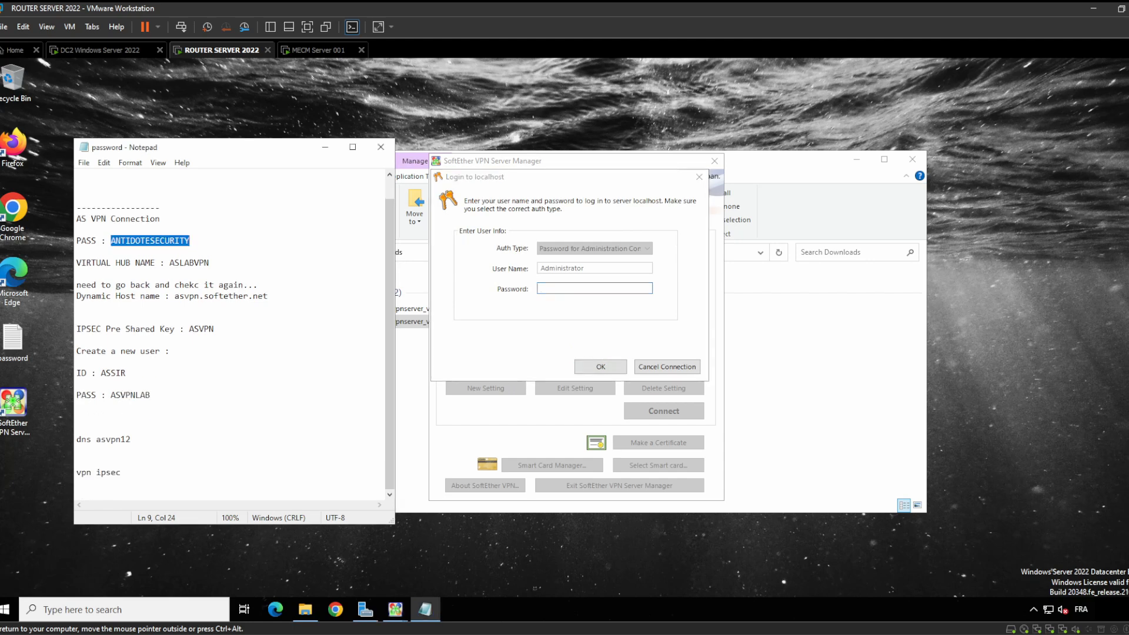
scroll(230, 335, "up", 1)
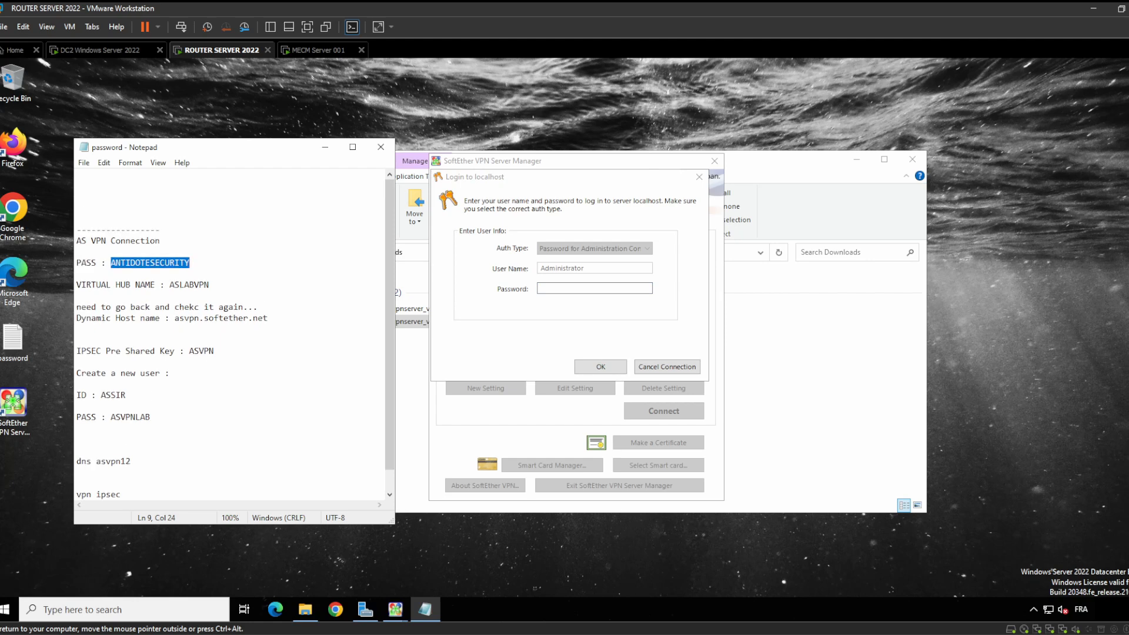
left_click(77, 417)
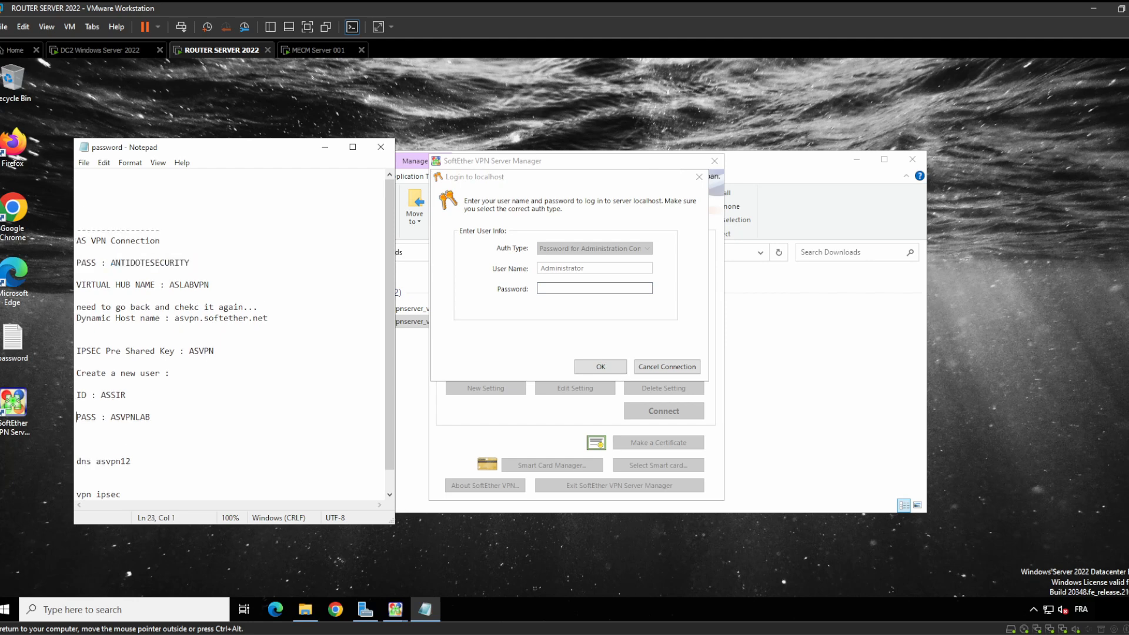
double_click(141, 418)
left_click(570, 292)
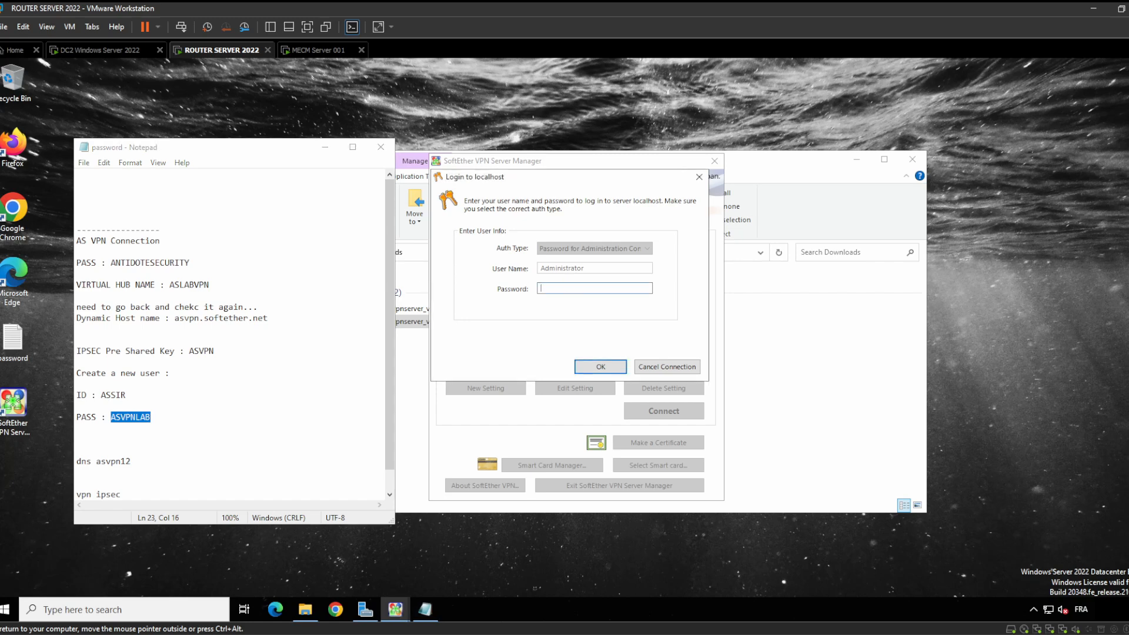
key("ctrl+v")
key("Return")
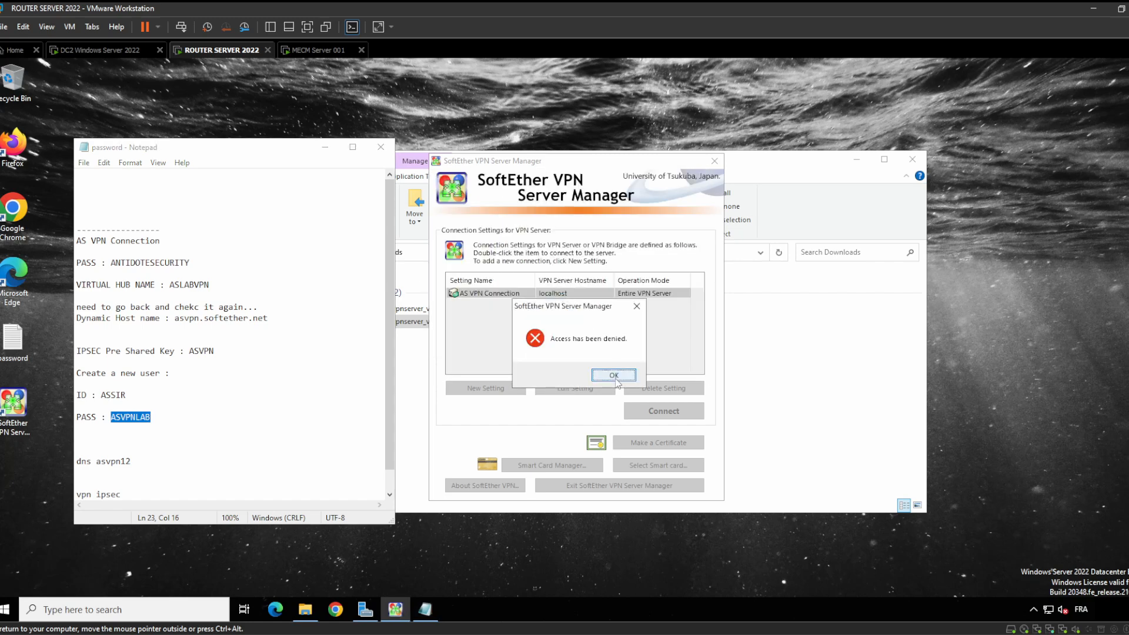
left_click(615, 377)
left_click(654, 368)
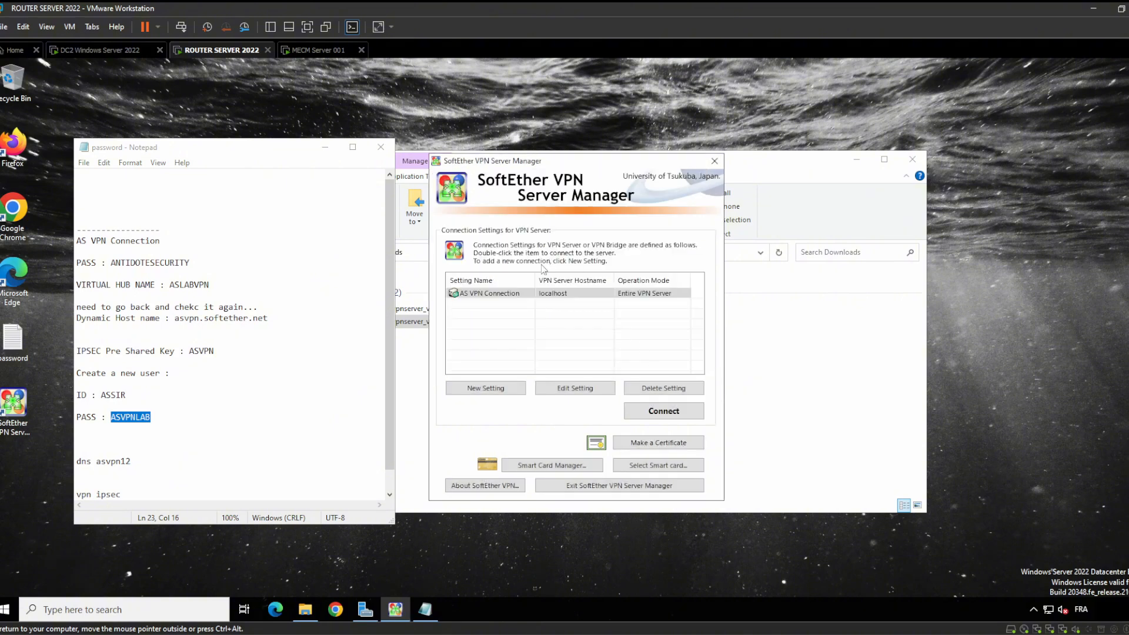
left_click(111, 50)
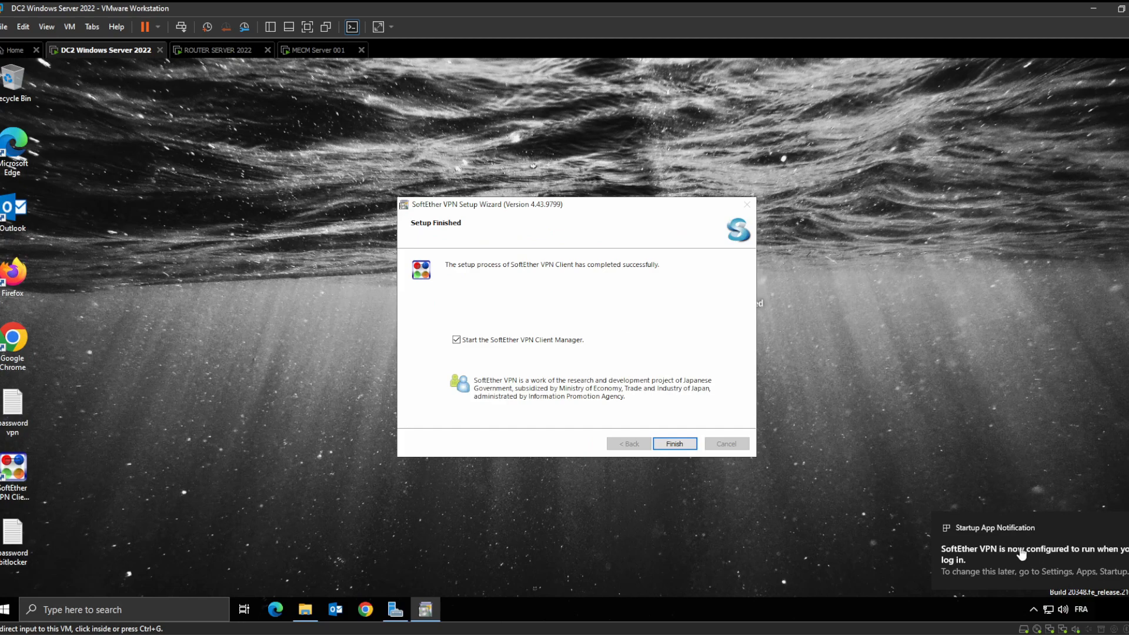
Finish the VPN Client setup on DC2 and launch the SoftEther VPN Client Manager
left_click(684, 447)
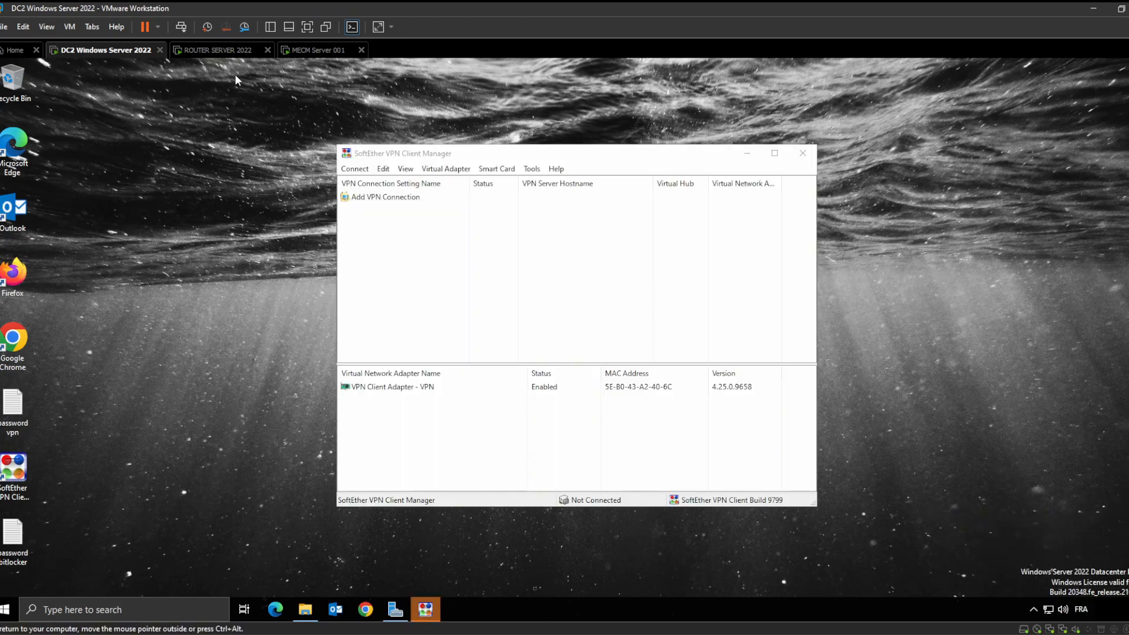
left_click(211, 52)
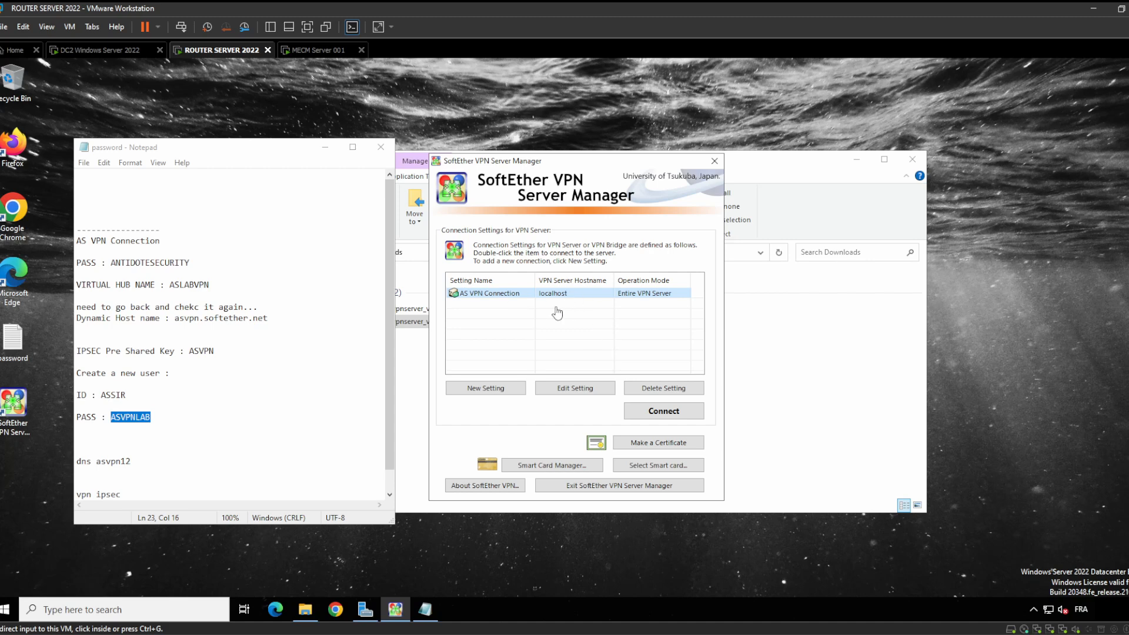
Delete the old AS VPN Connection setting and start a new one named 'AS VPN Connection 1'
left_click(510, 305)
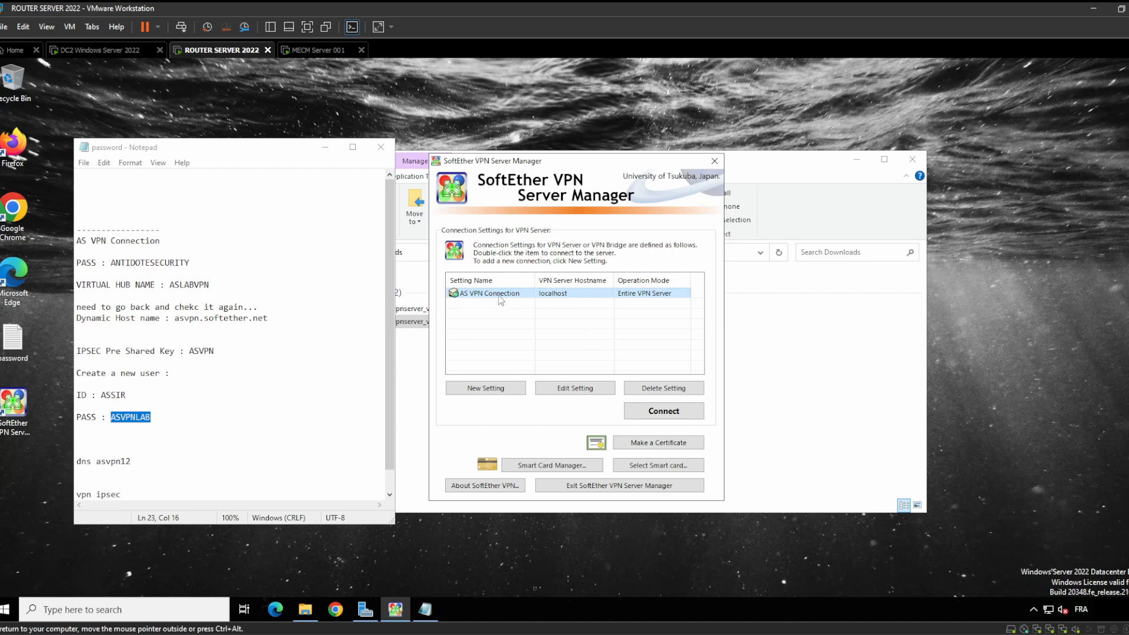
left_click(663, 388)
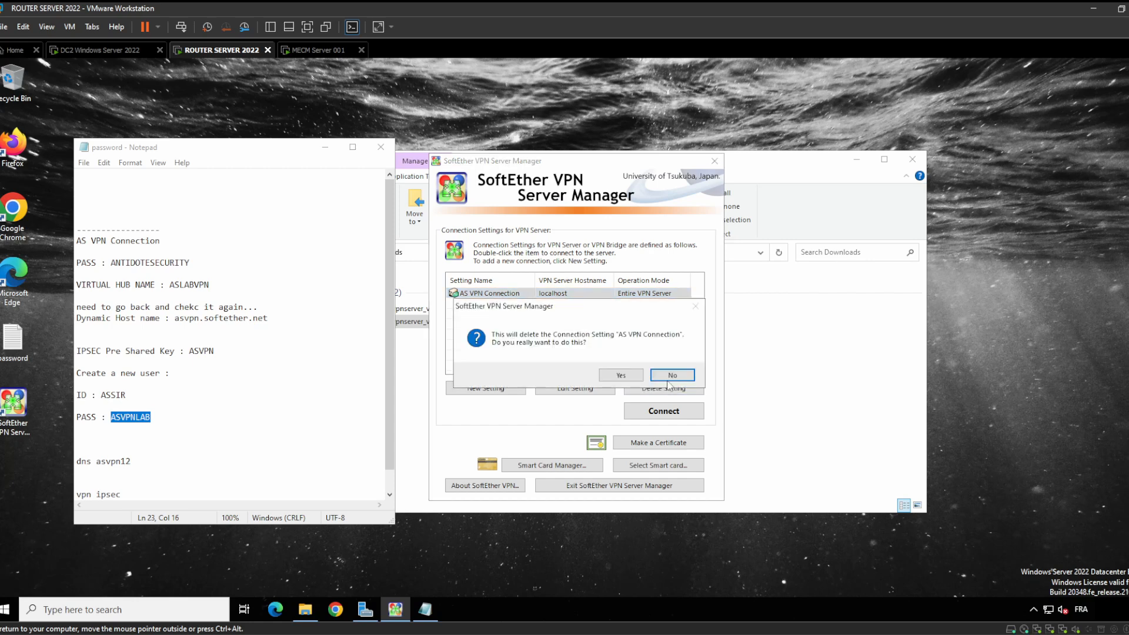
left_click(623, 375)
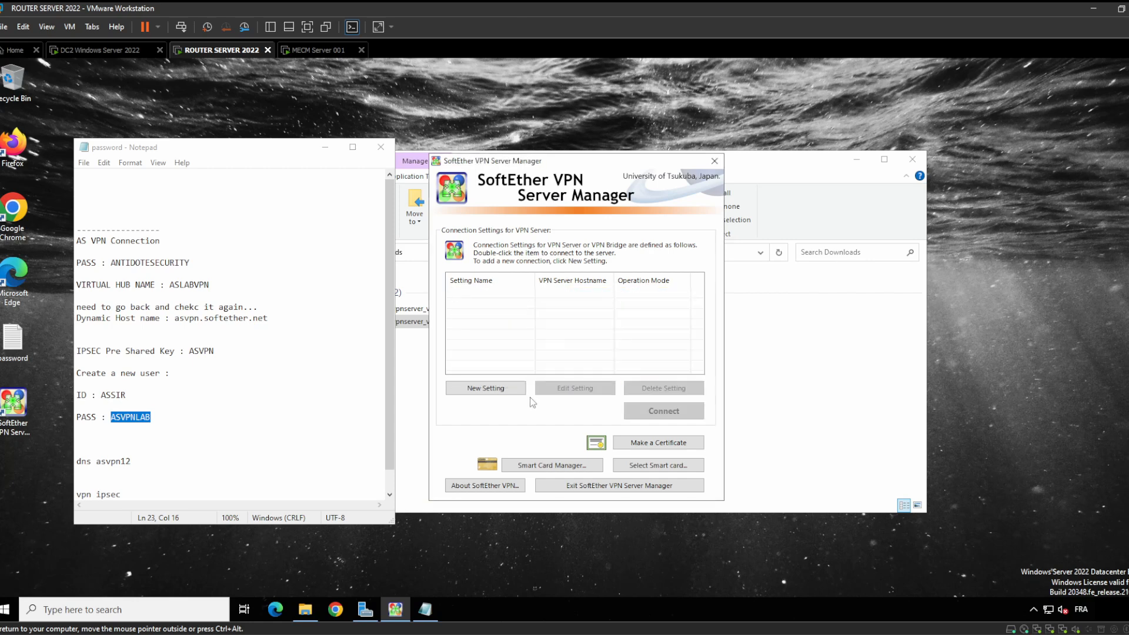
left_click(494, 389)
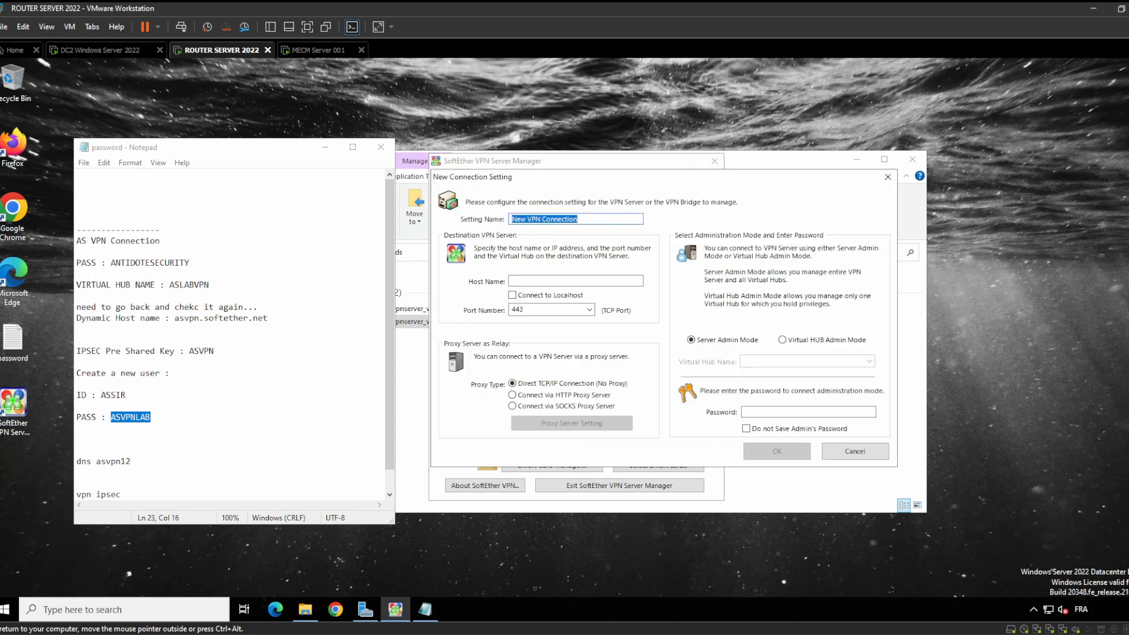
left_click_drag(160, 241, 77, 241)
key("ctrl+c")
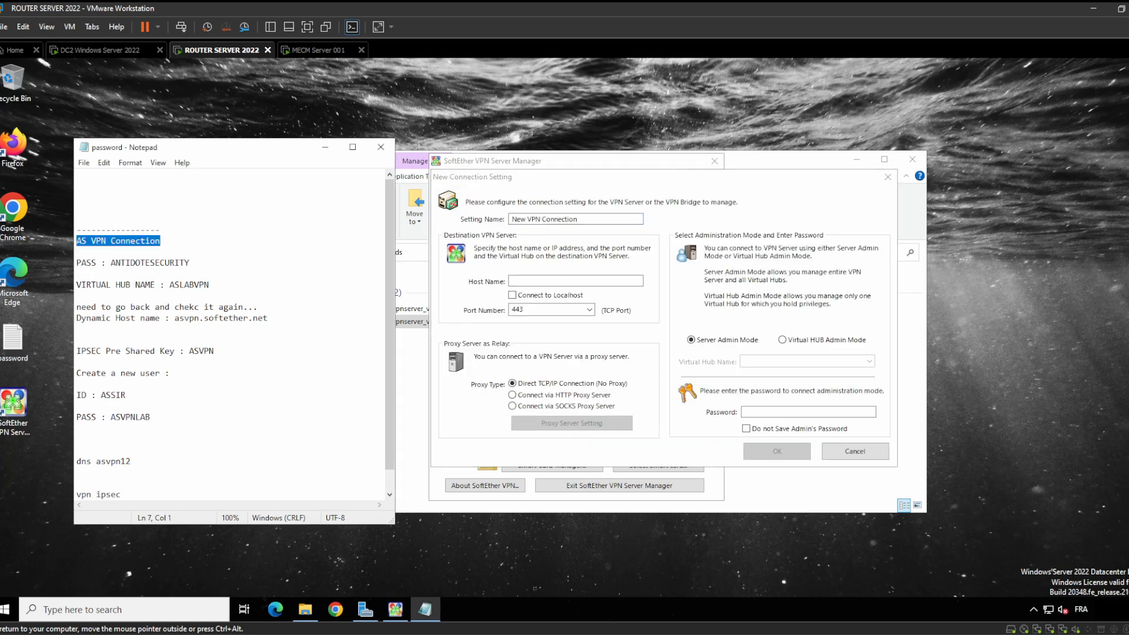
triple_click(597, 220)
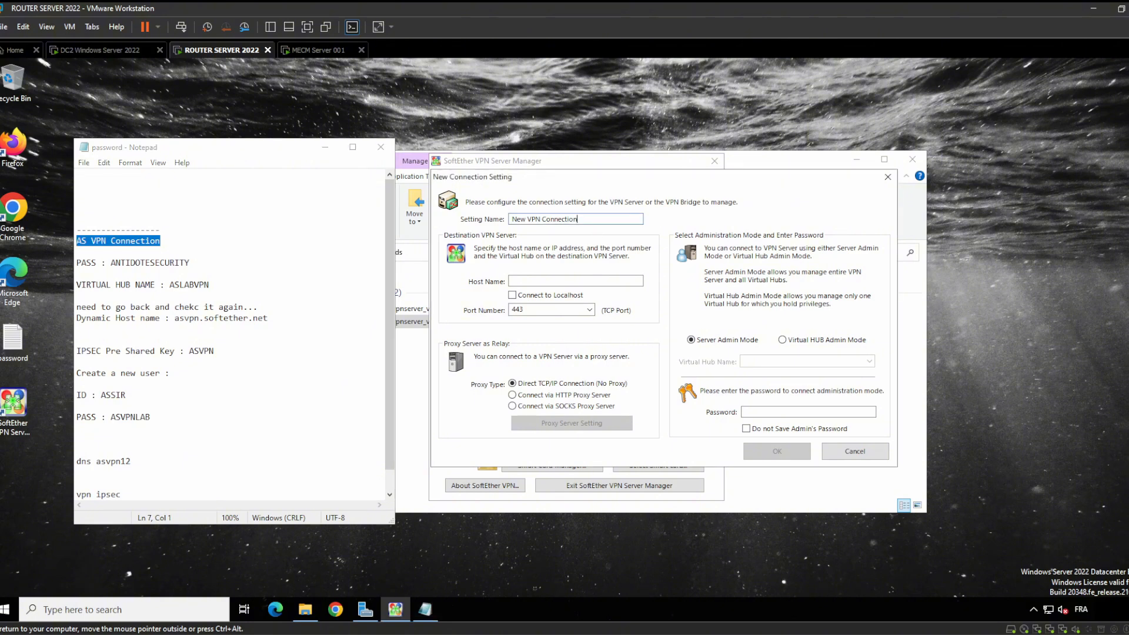
key("BackSpace")
key("BackSpace")
key("BackSpace")
key("BackSpace")
key("BackSpace")
key("BackSpace")
key("BackSpace")
key("BackSpace")
key("BackSpace")
key("BackSpace")
key("BackSpace")
key("BackSpace")
key("BackSpace")
key("BackSpace")
key("BackSpace")
key("BackSpace")
key("BackSpace")
key("BackSpace")
key("ctrl+v")
type("1")
Try asvpn12, then ASLABVPN from the notes as the server host name
left_click(555, 281)
double_click(190, 284)
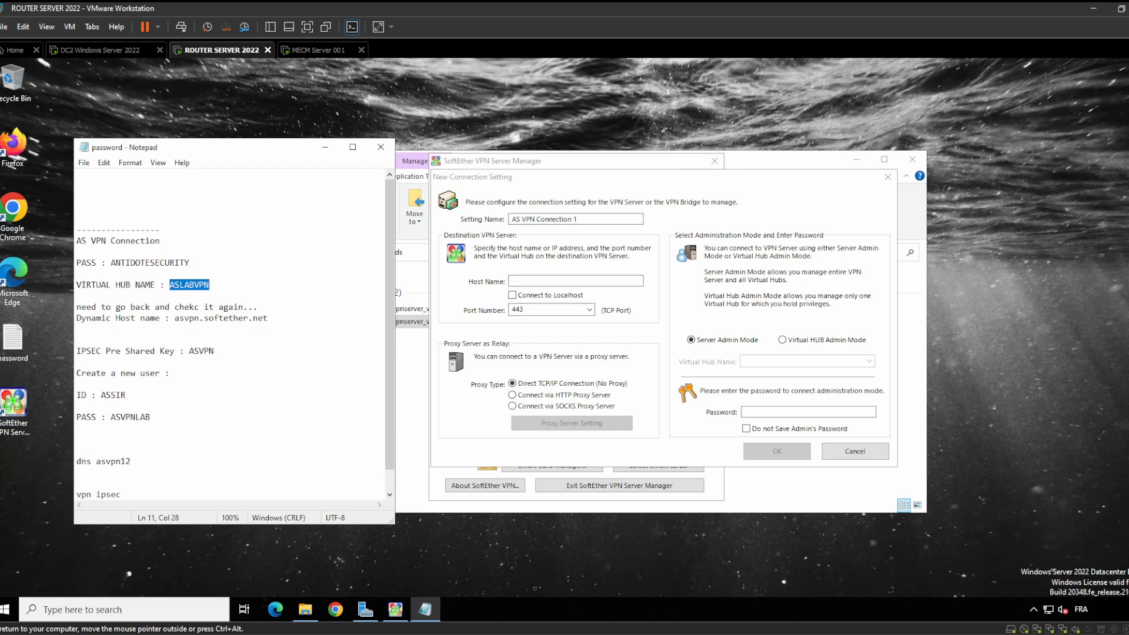
scroll(230, 335, "down", 1)
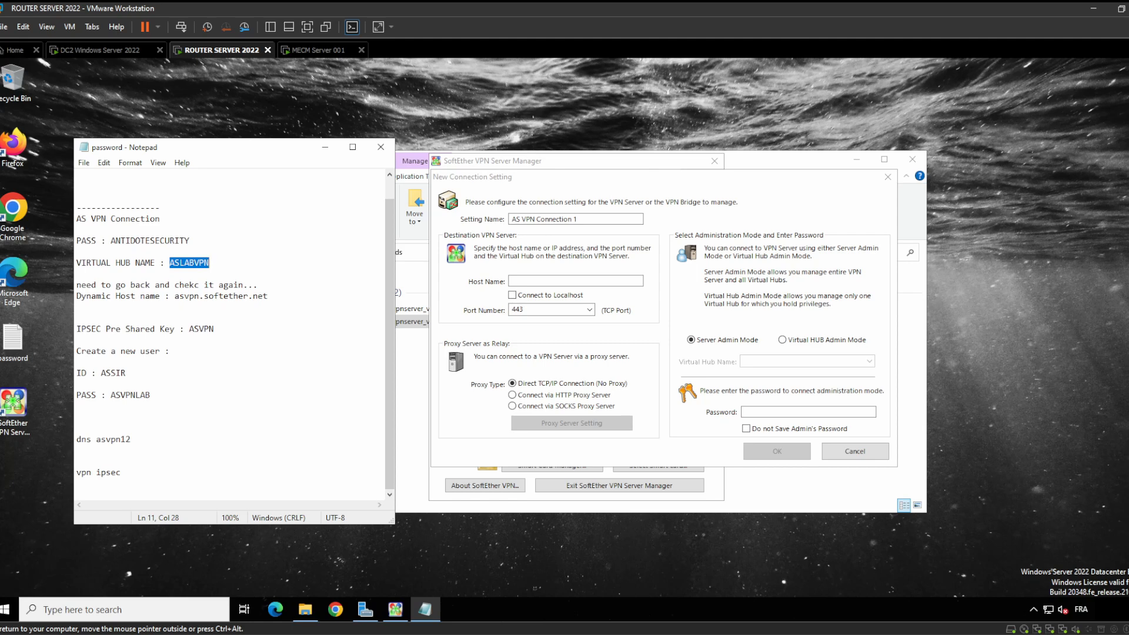
scroll(229, 336, "up", 1)
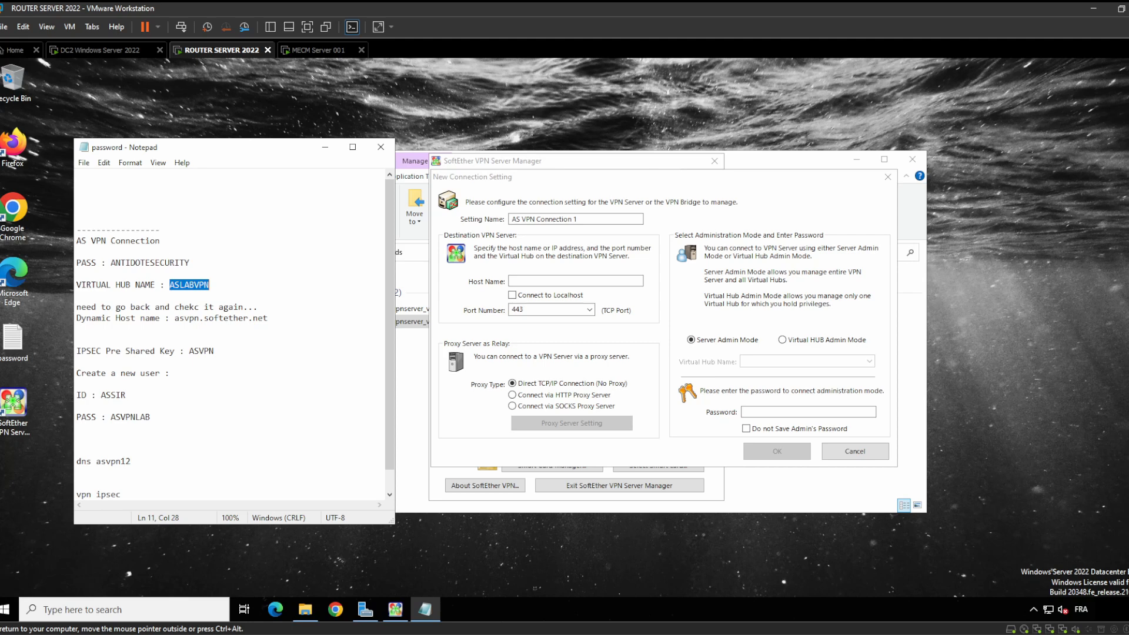
scroll(229, 335, "down", 1)
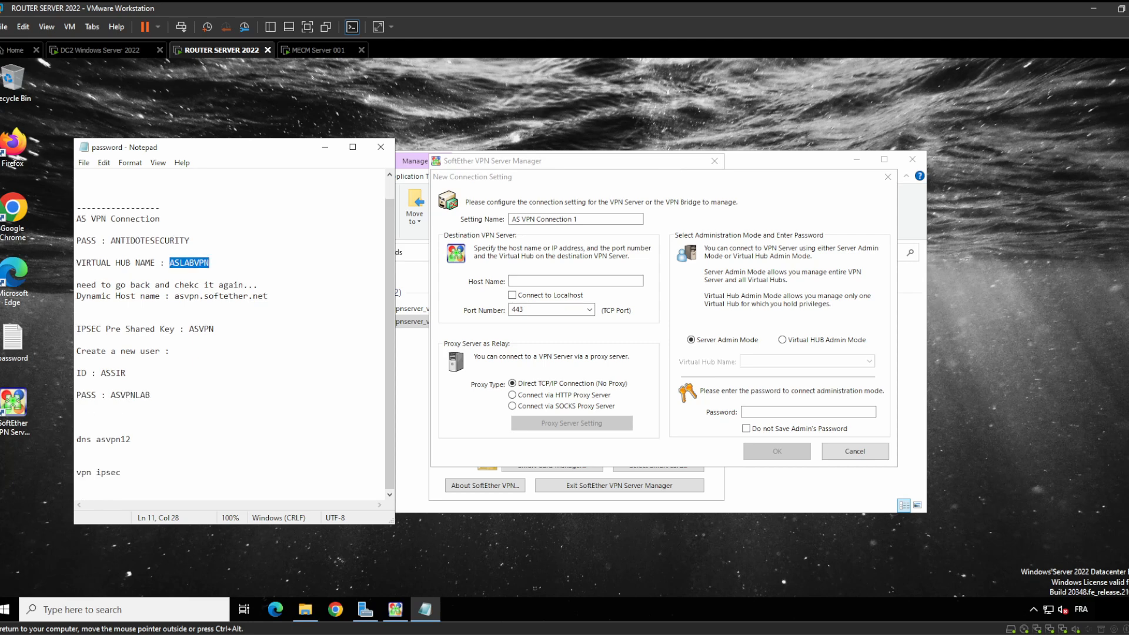
double_click(127, 439)
key("ctrl+c")
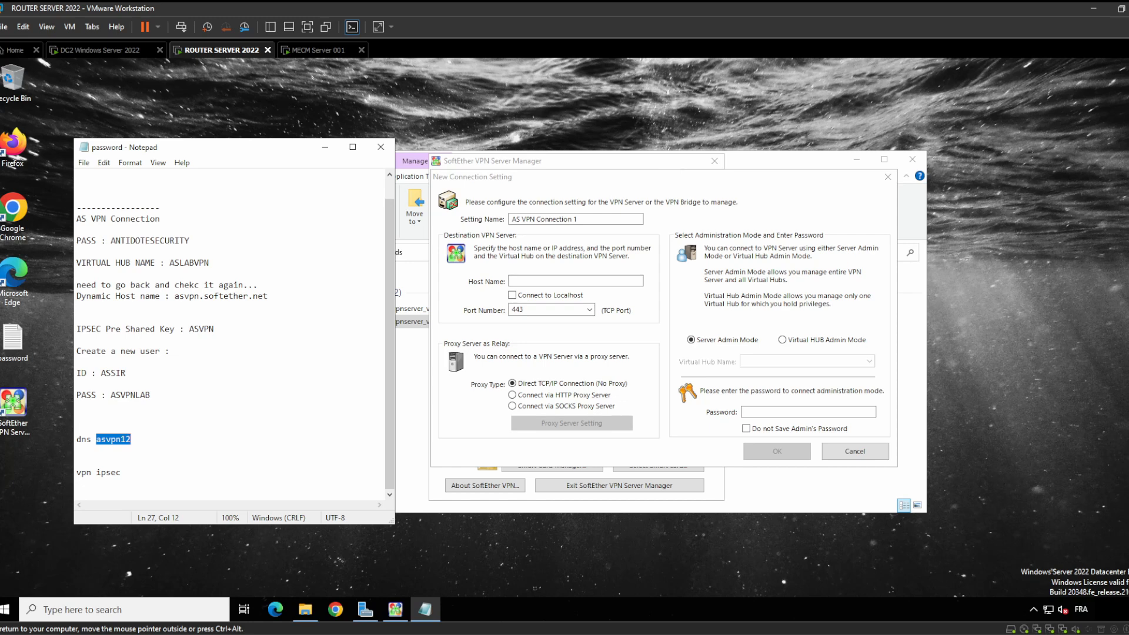
left_click(542, 280)
key("ctrl+v")
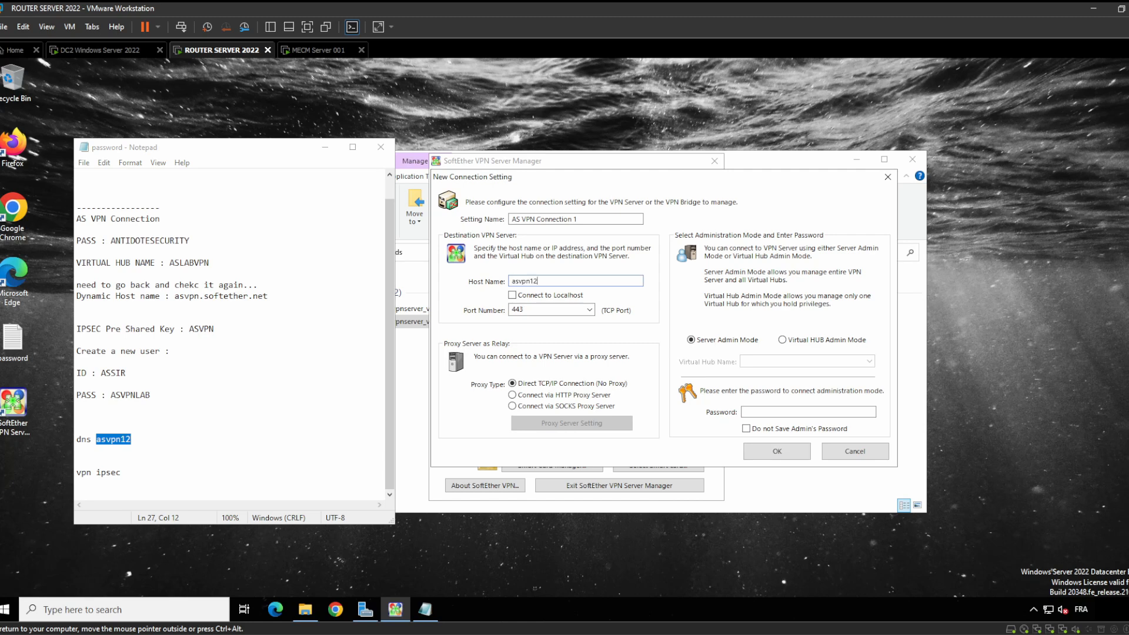
key("ctrl+a")
key("BackSpace")
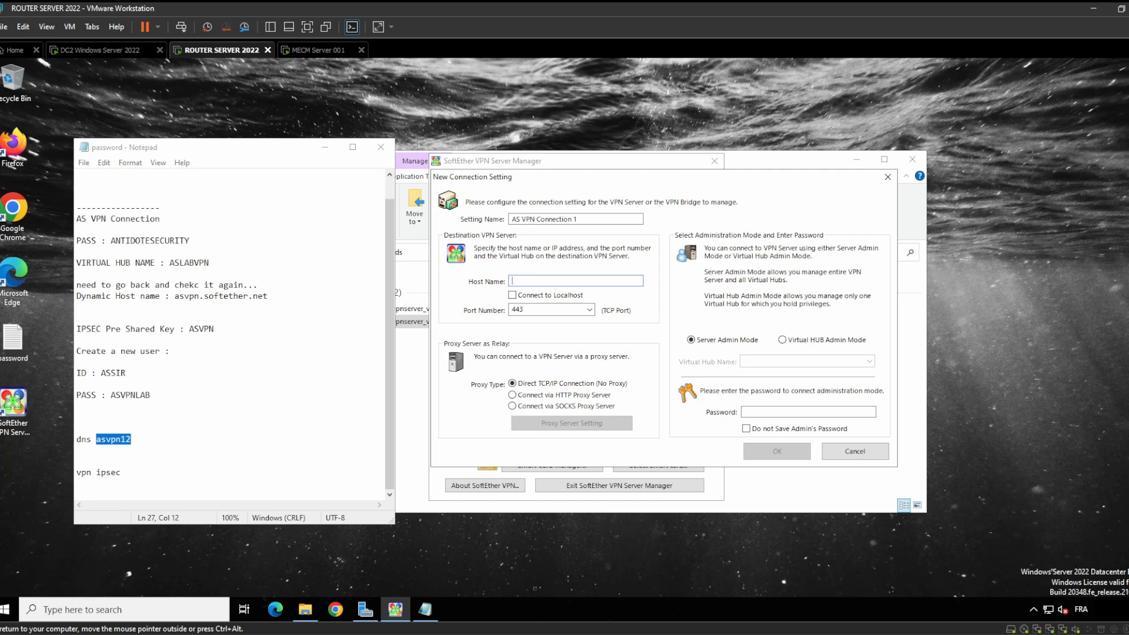
scroll(229, 335, "up", 1)
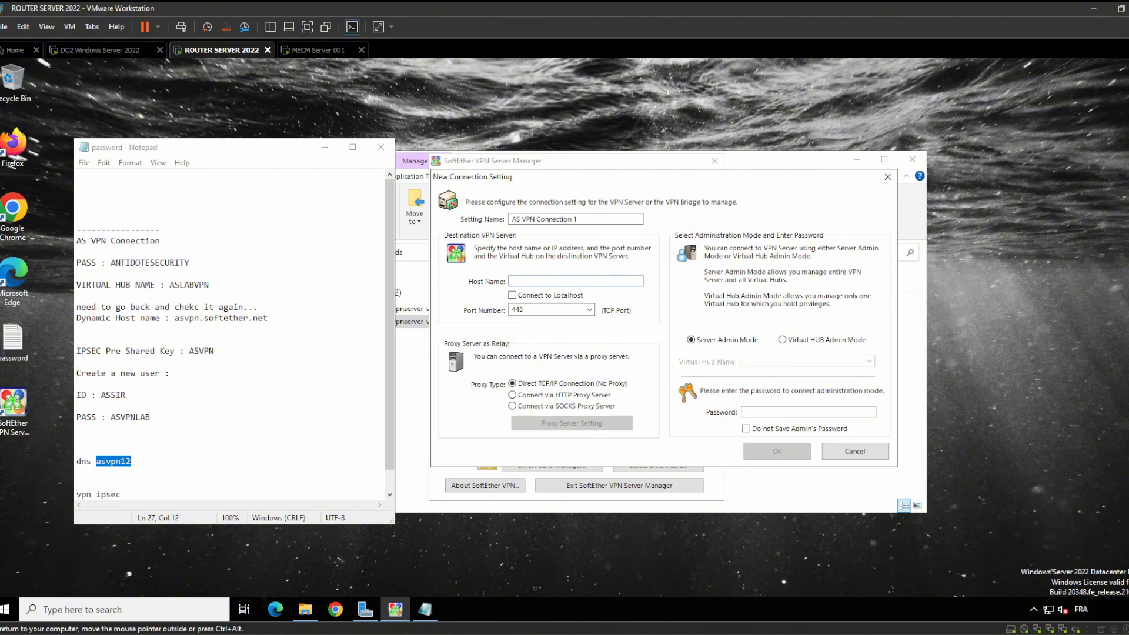
double_click(190, 285)
key("ctrl+c")
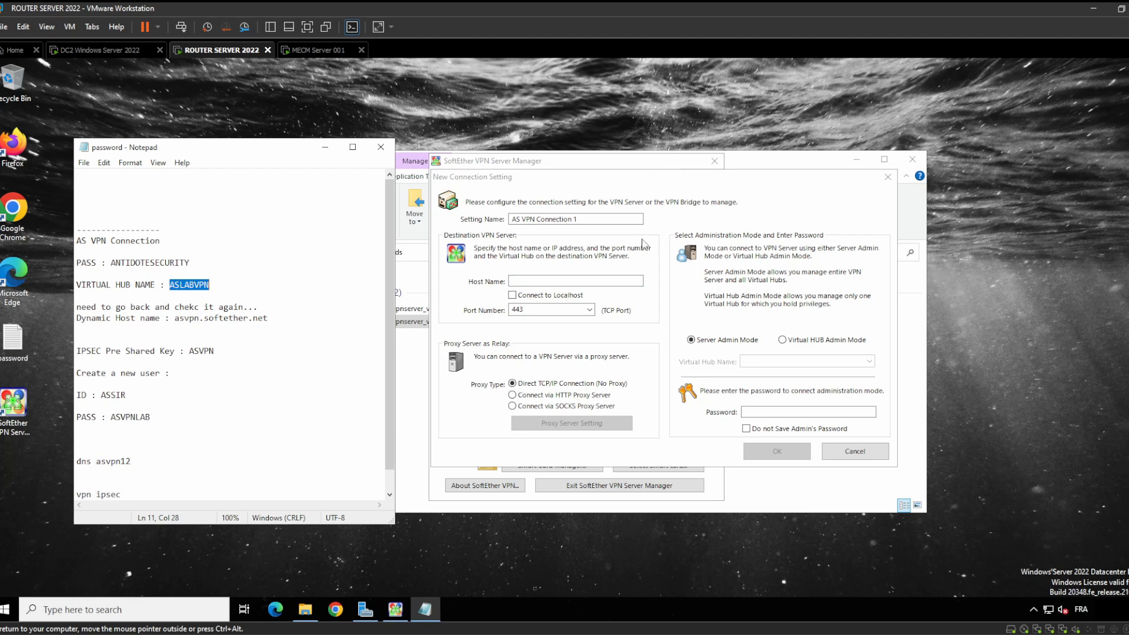
left_click(518, 281)
key("ctrl+v")
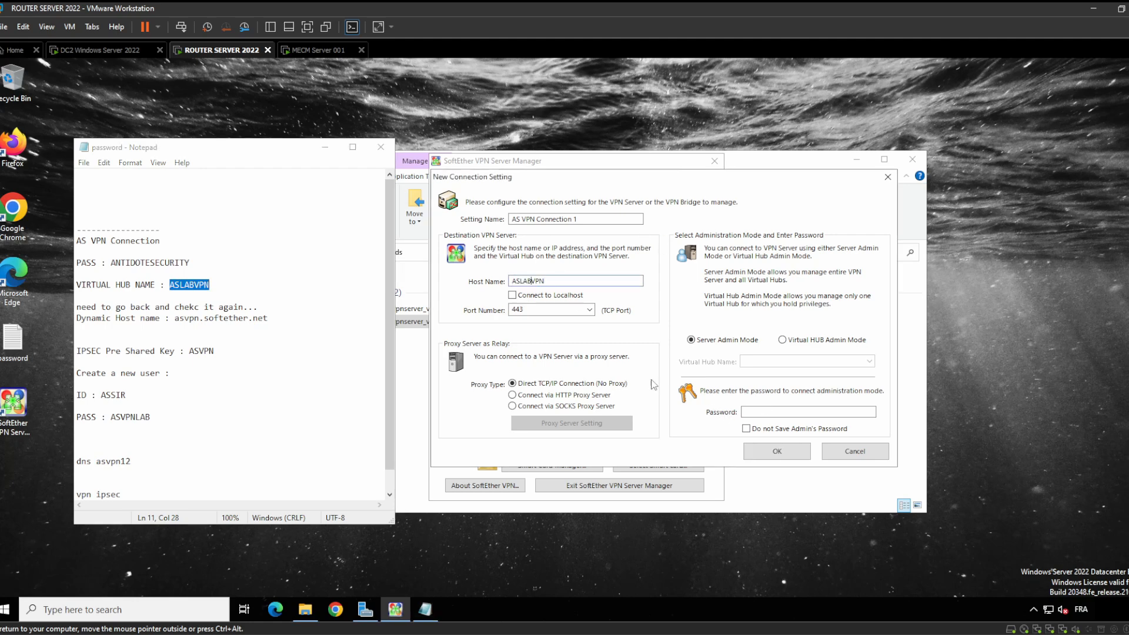
Paste the administrator password, switch to Connect to Localhost, and save the setting
left_click(748, 410)
double_click(155, 263)
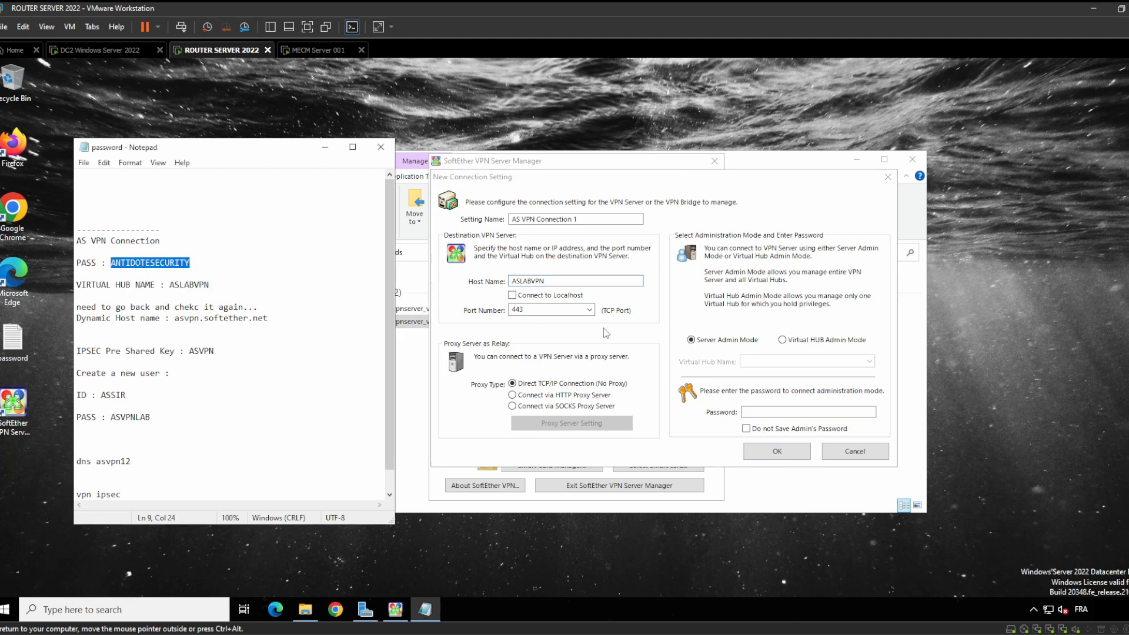
left_click(759, 407)
key("ctrl+v")
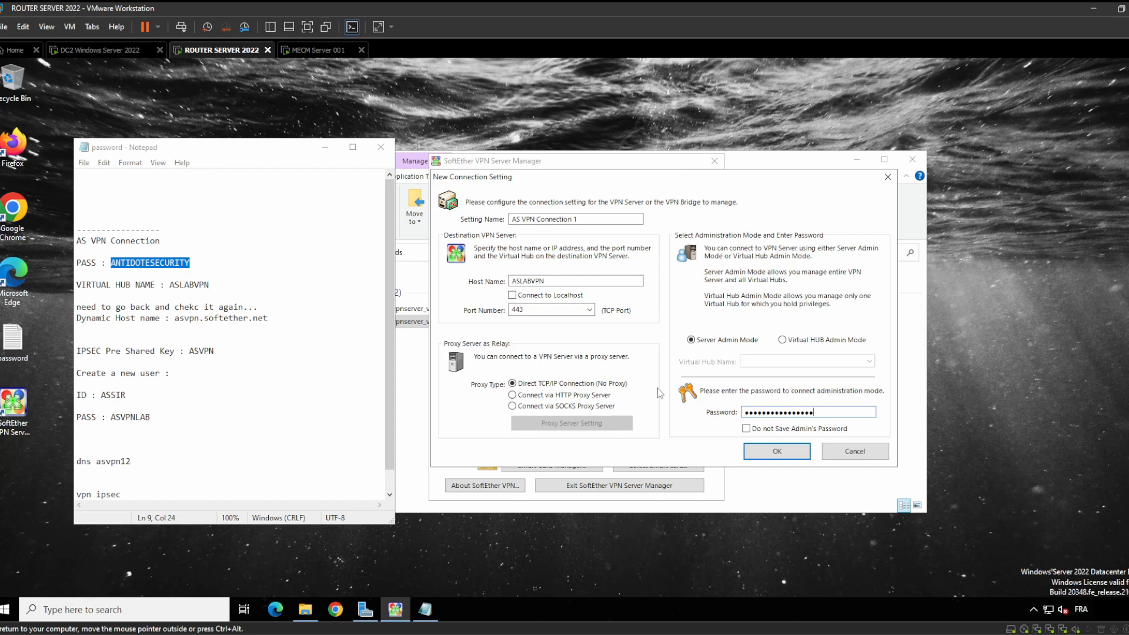
left_click(530, 297)
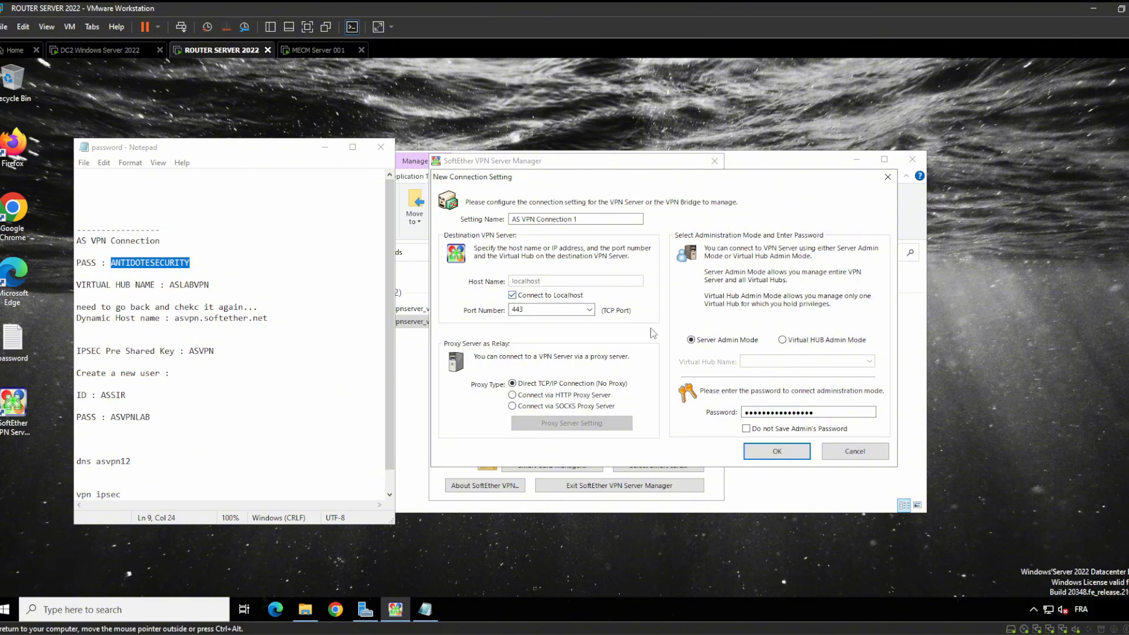
left_click(777, 451)
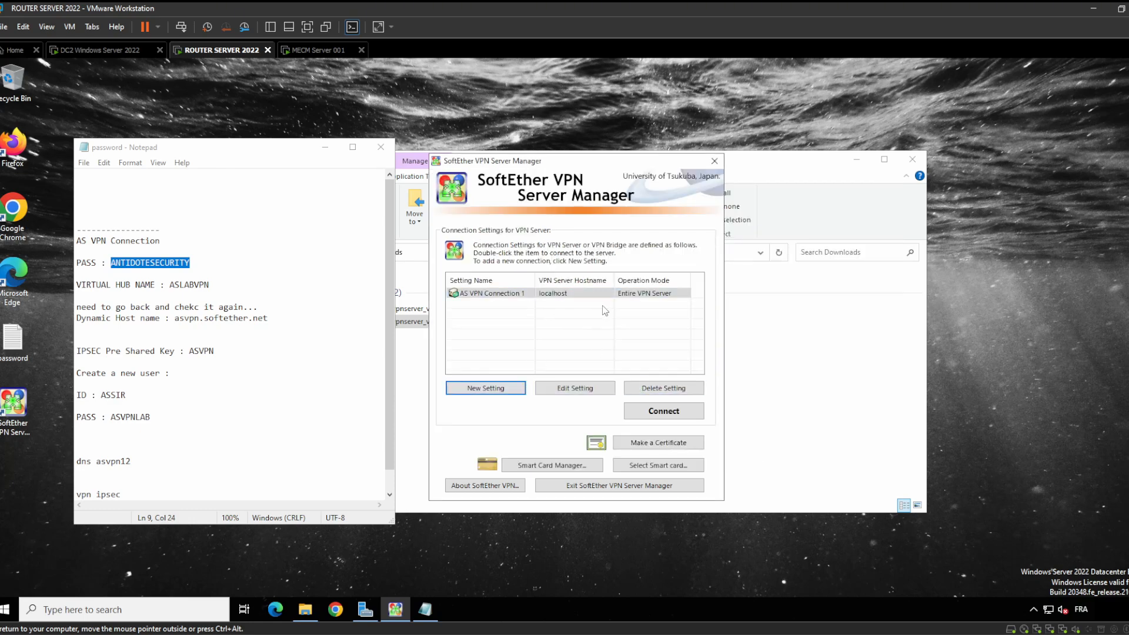
Log in to the localhost server, retyping the administrator password after two access-denied errors
left_click(663, 411)
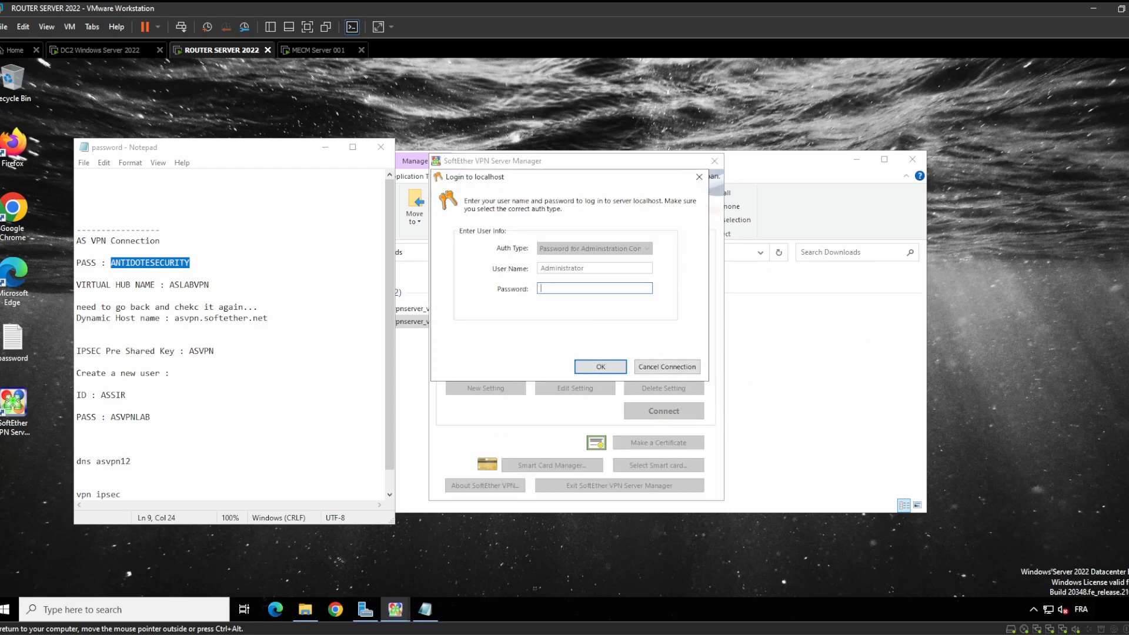
key("ctrl+c")
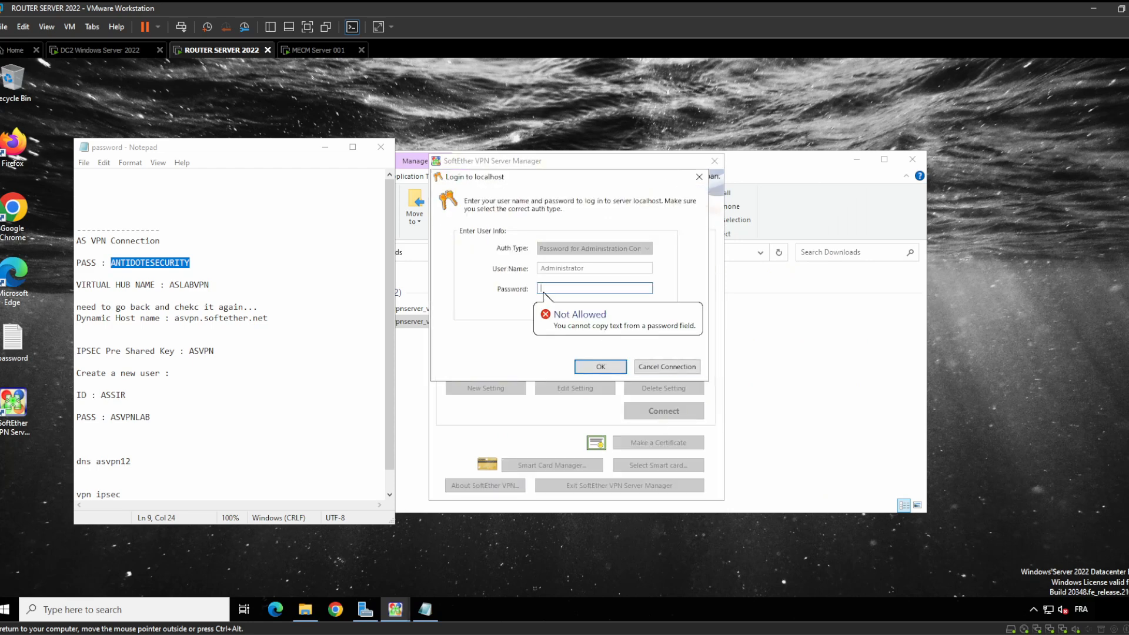
key("ctrl+v")
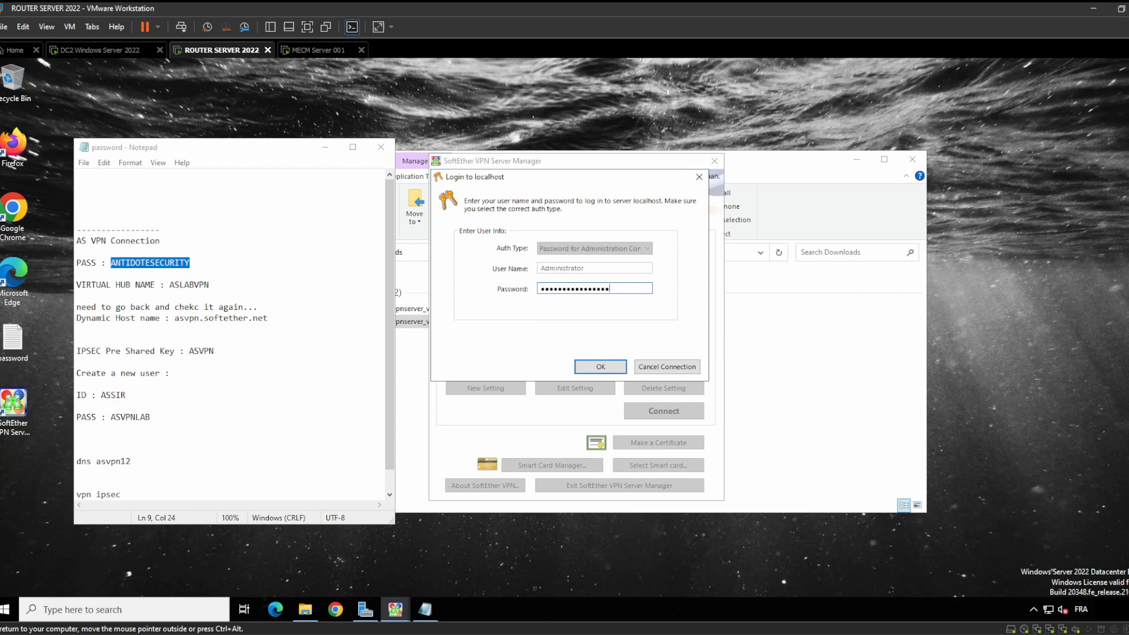
left_click(615, 366)
left_click(614, 375)
key("Caps_Lock")
key("Return")
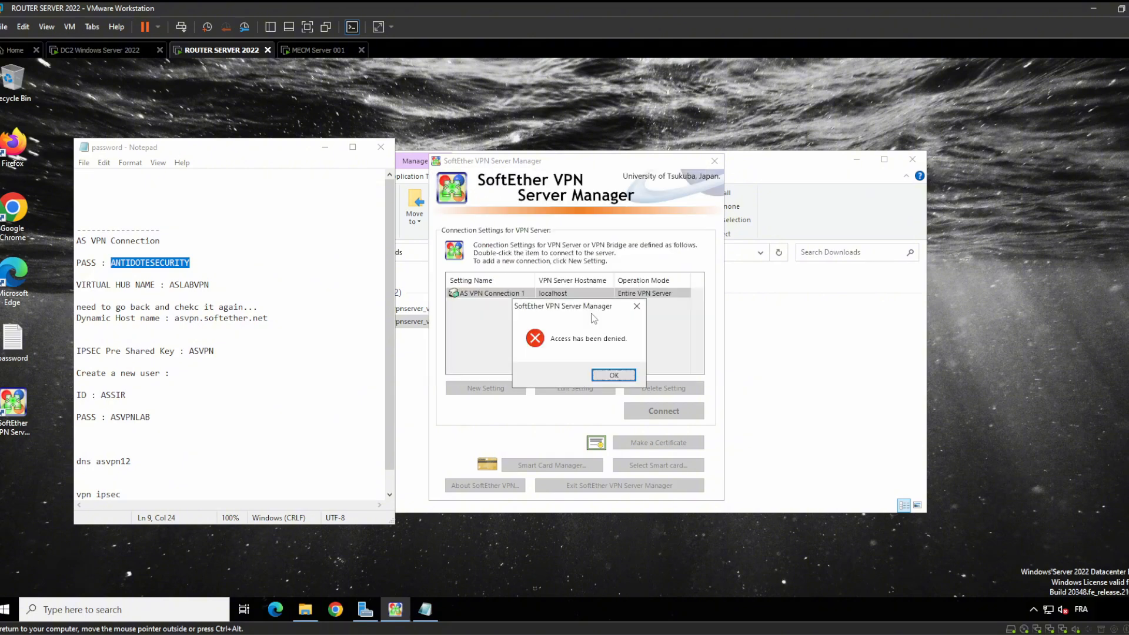
left_click(616, 378)
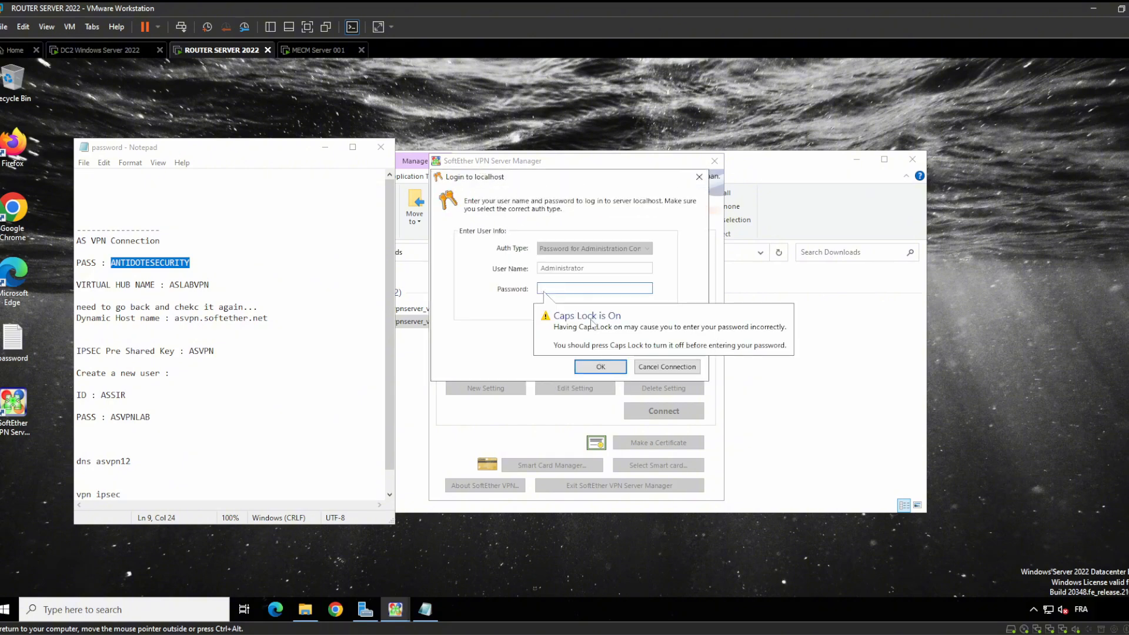
left_click(599, 366)
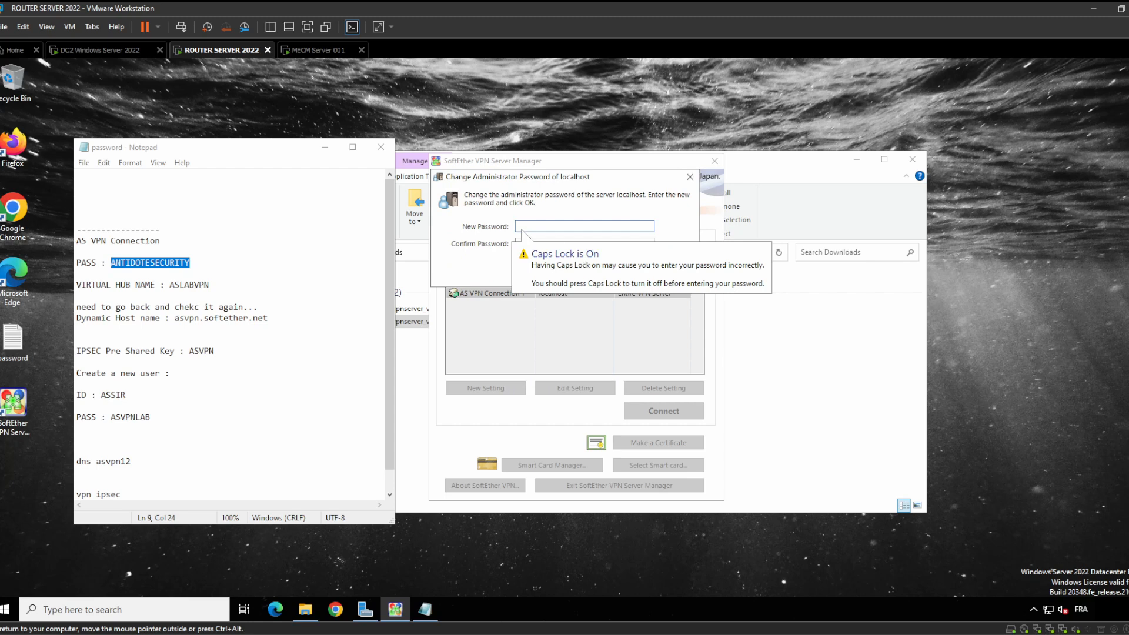
Enter and confirm a new administrator password, then acknowledge the change
key("ctrl+v")
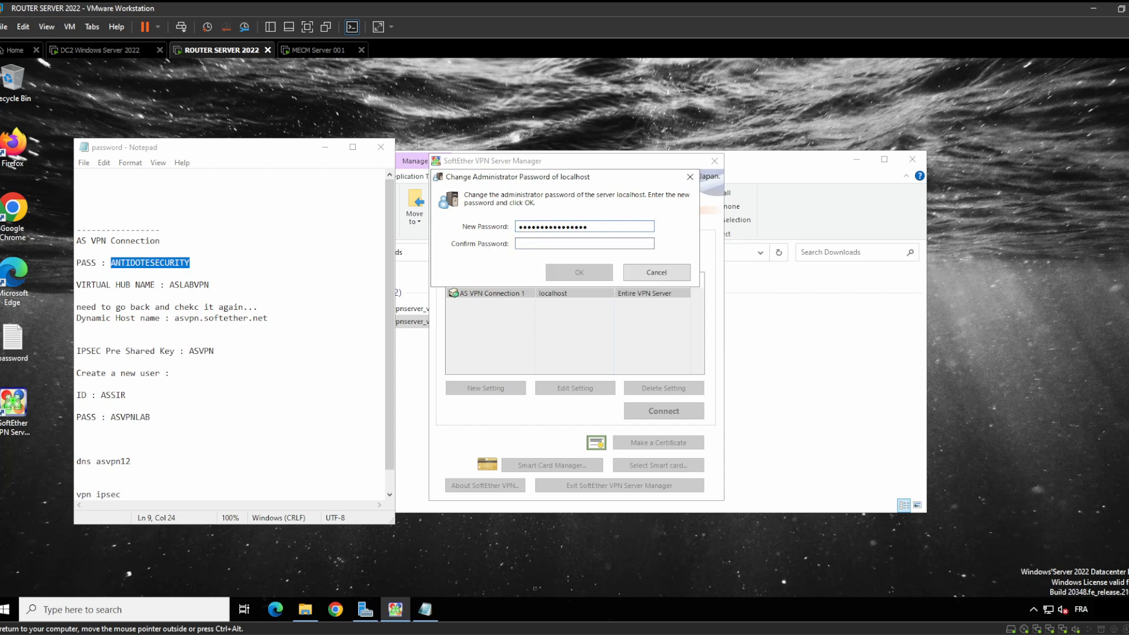
left_click(565, 244)
key("shift+Tab")
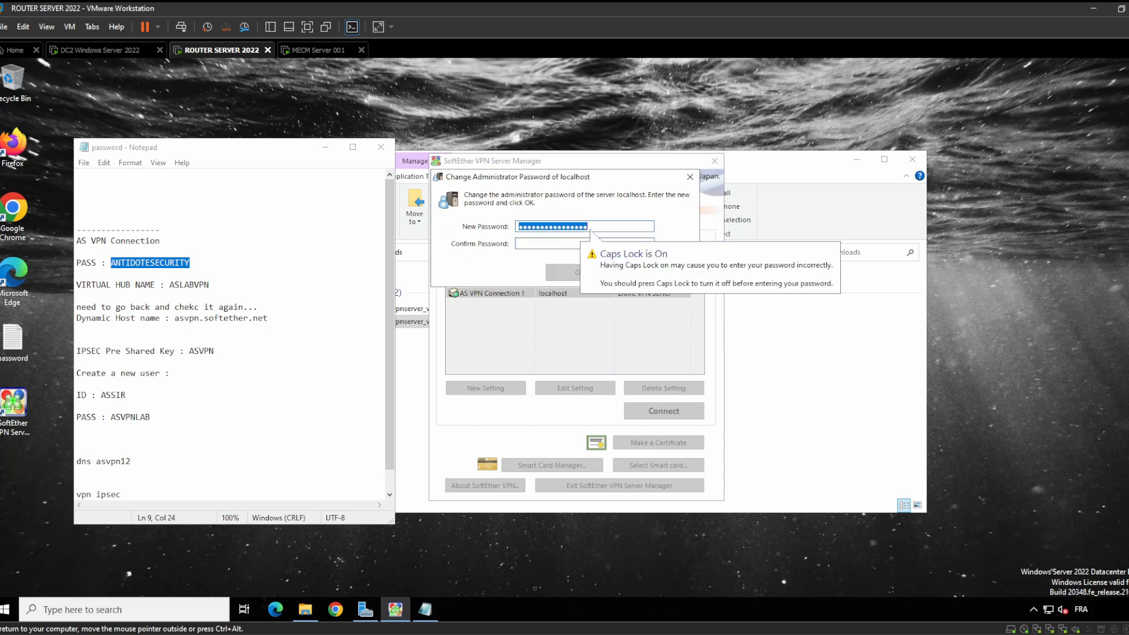
key("BackSpace")
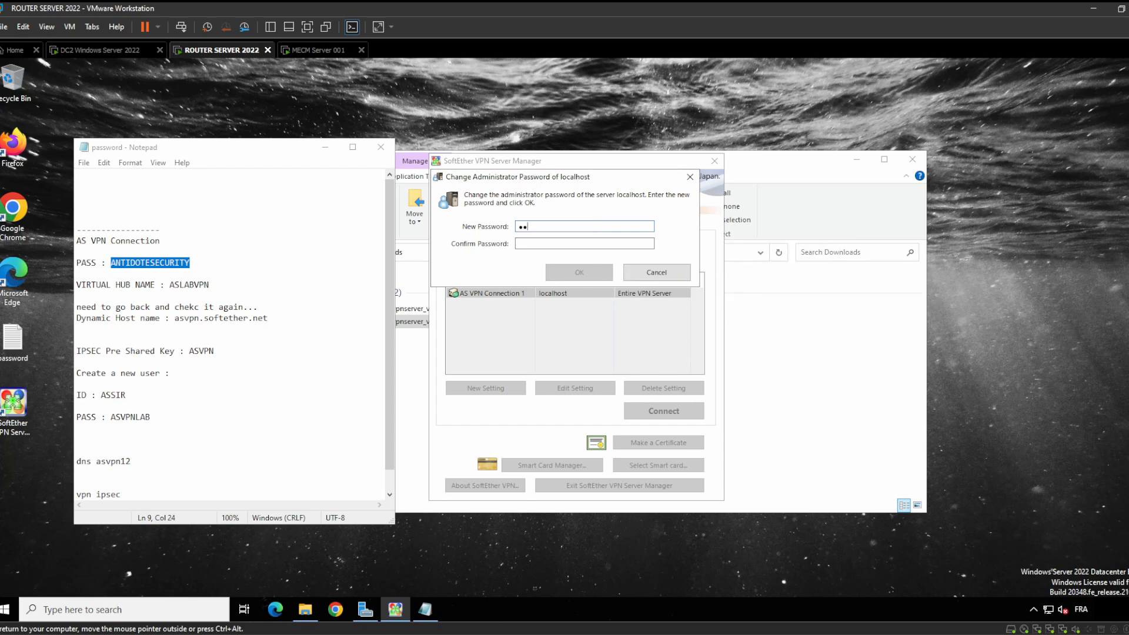
key("Tab")
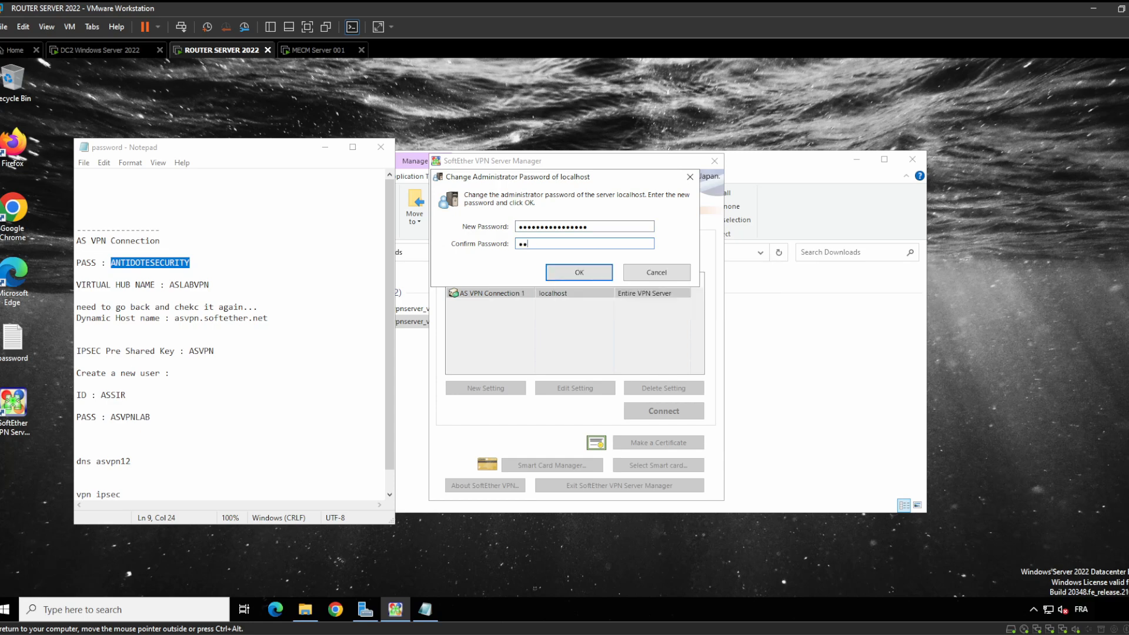
left_click(583, 277)
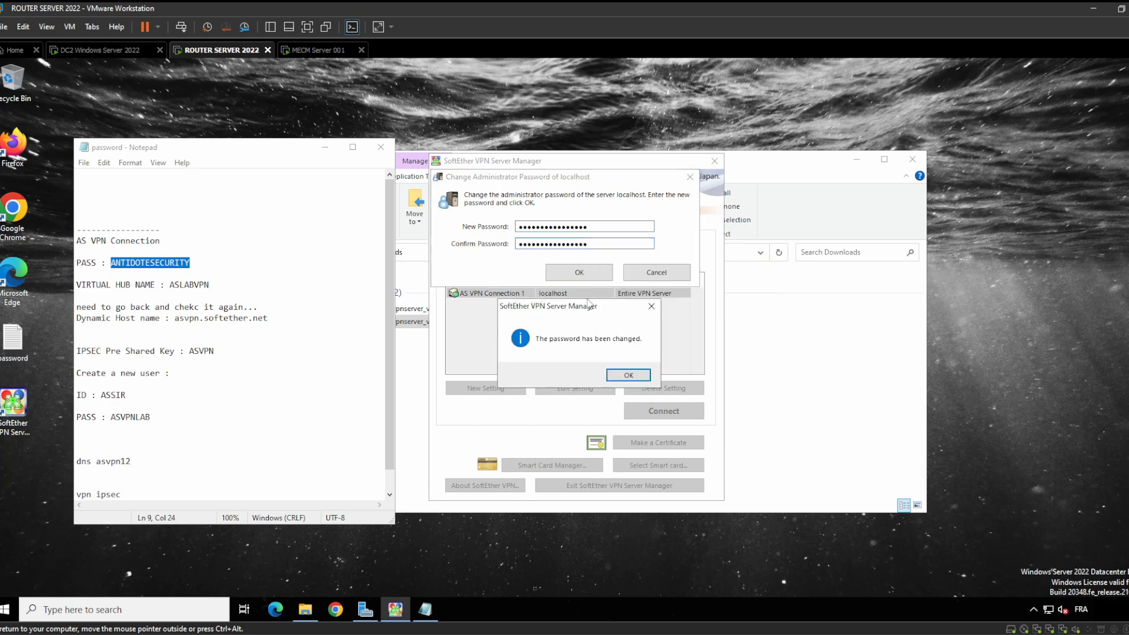
left_click(627, 375)
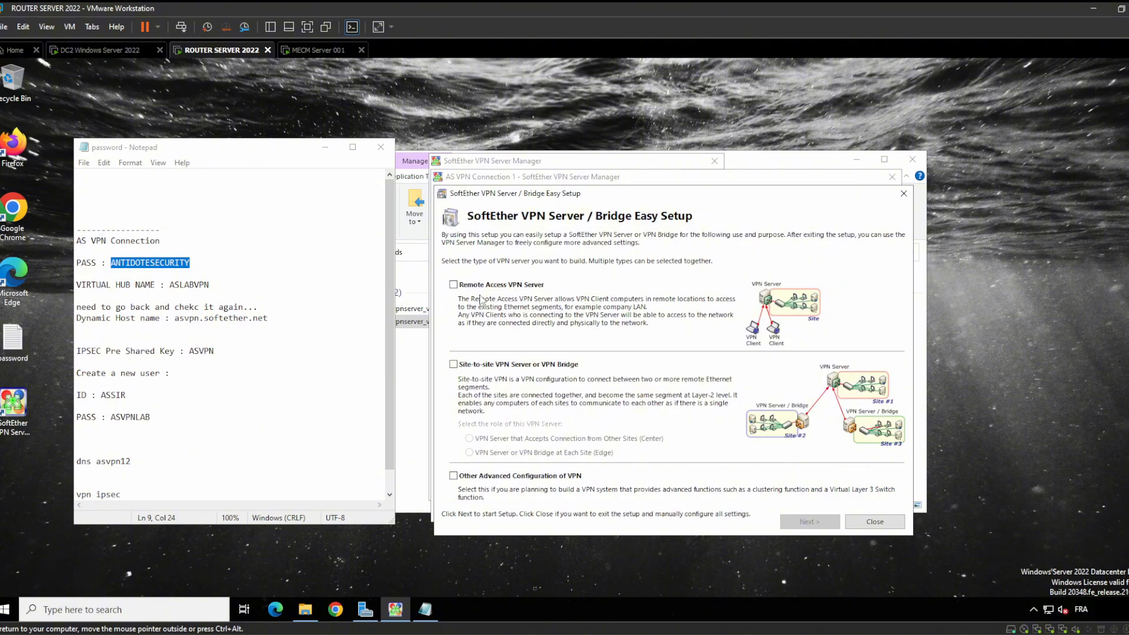
Tick Remote Access VPN Server as the Easy Setup server type
left_click(462, 287)
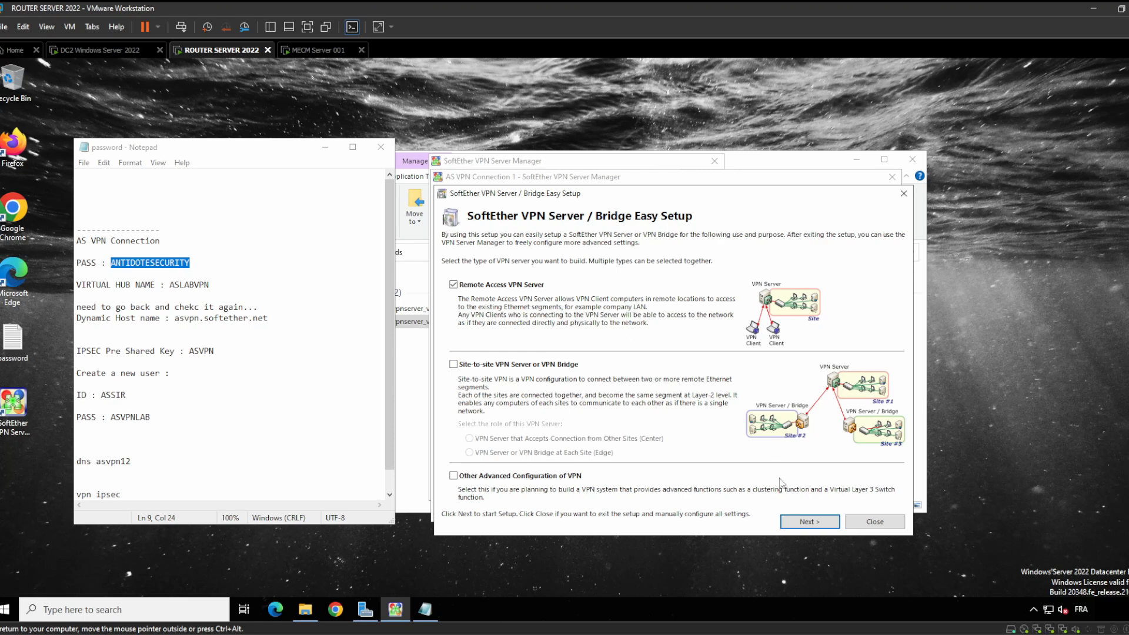
Confirm resetting the server's settings and name the new virtual hub ASLABVPN1
left_click(809, 520)
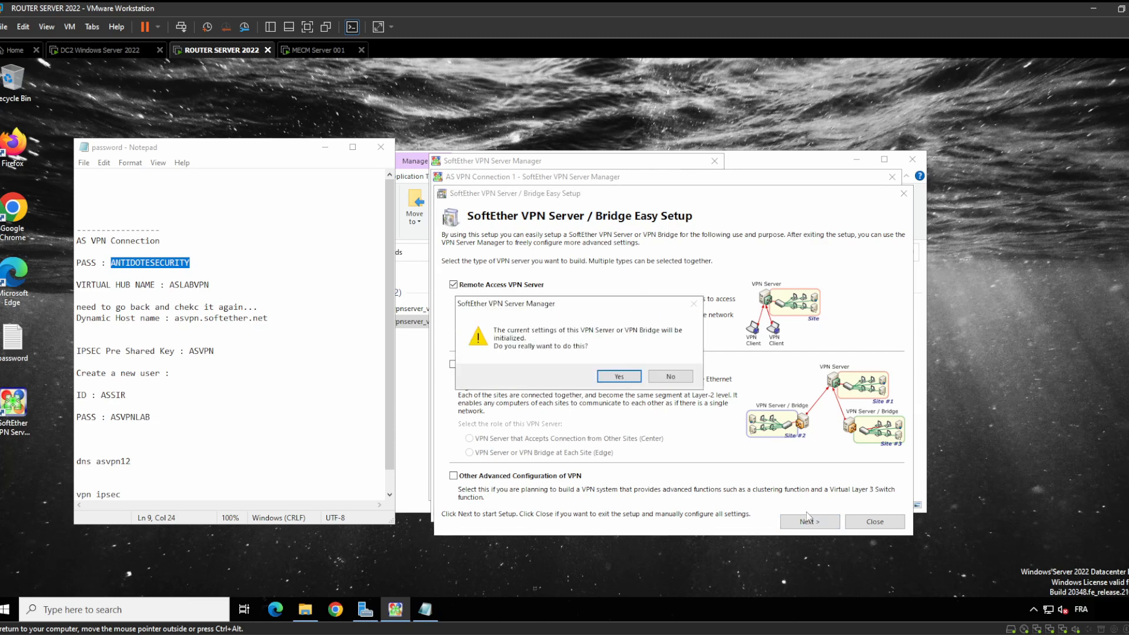
left_click(621, 374)
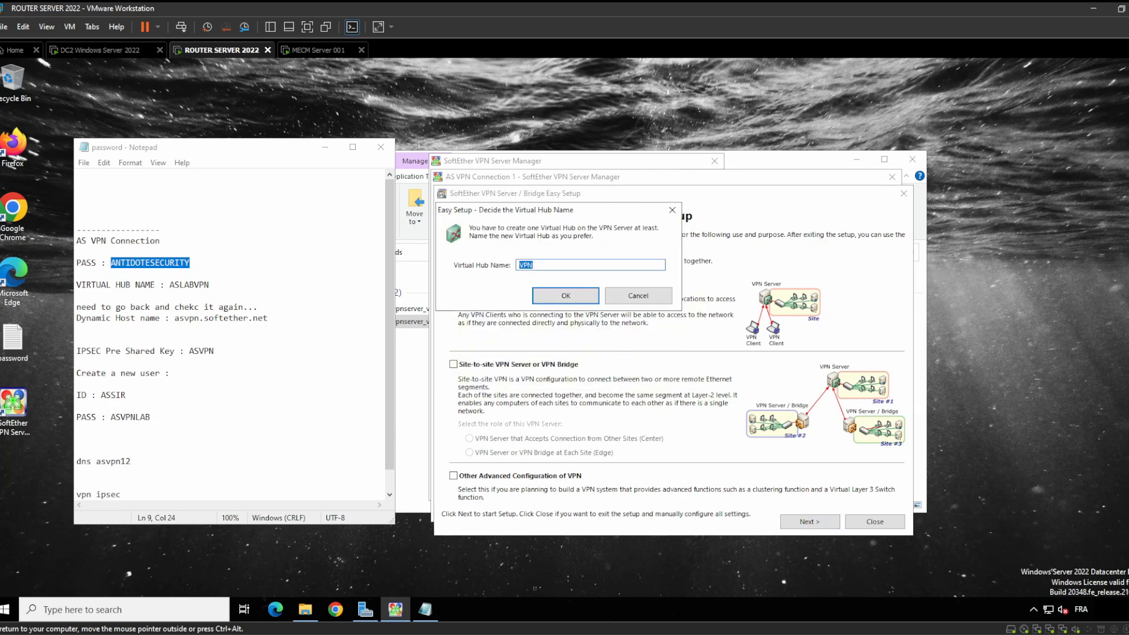
key("alt+Tab")
key("Down")
key("Down")
key("End")
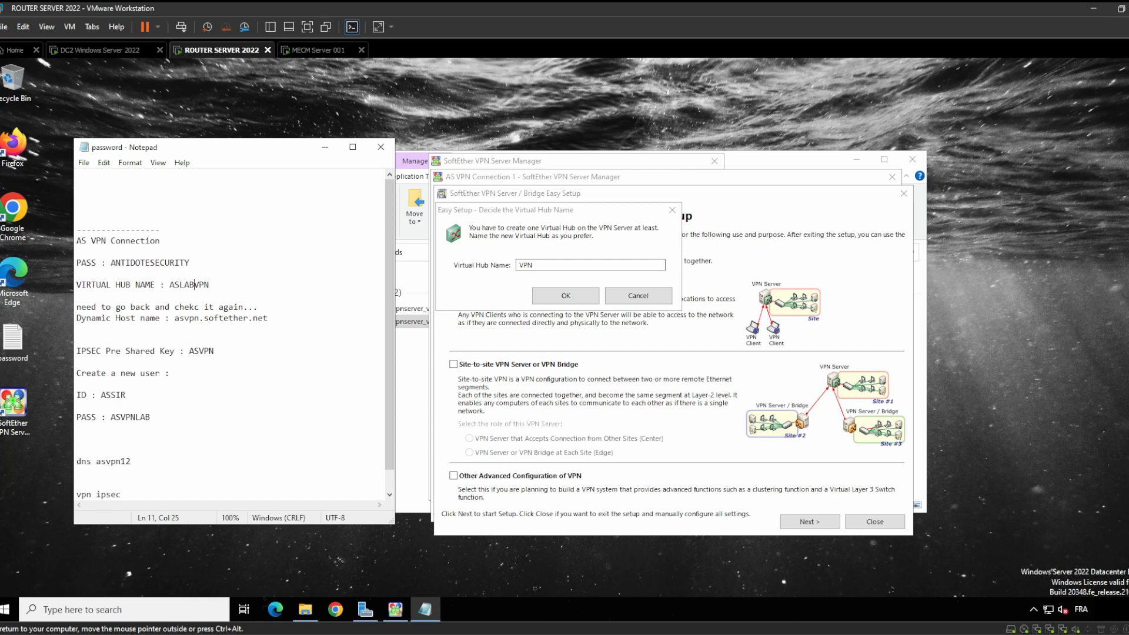
key("ctrl+shift+Left")
key("ctrl+c")
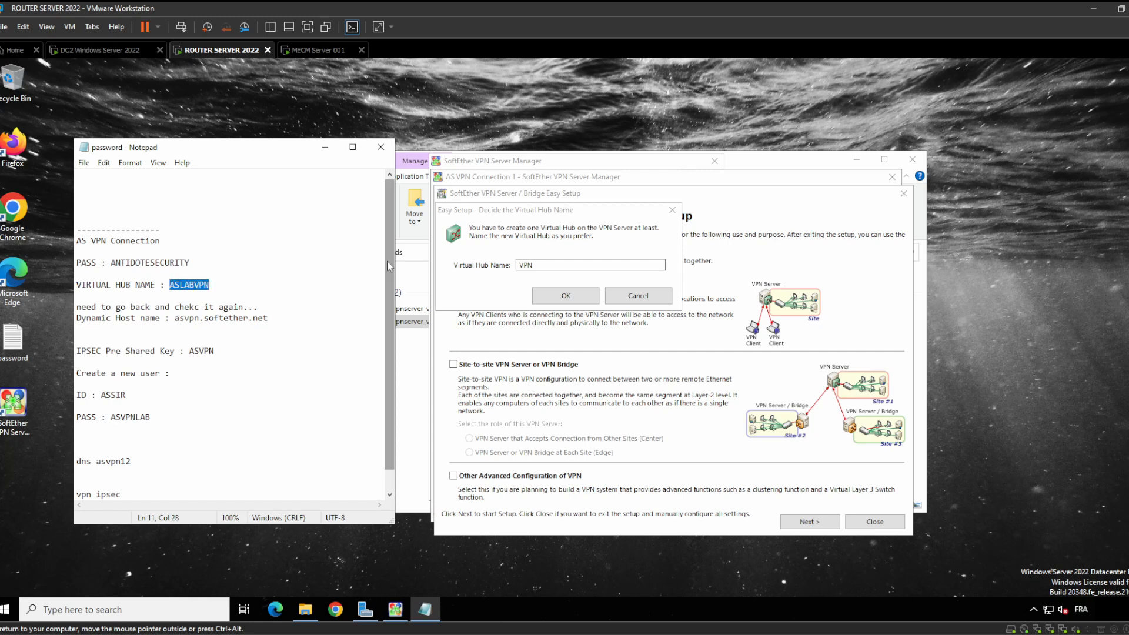
key("alt+Tab")
key("ctrl+v")
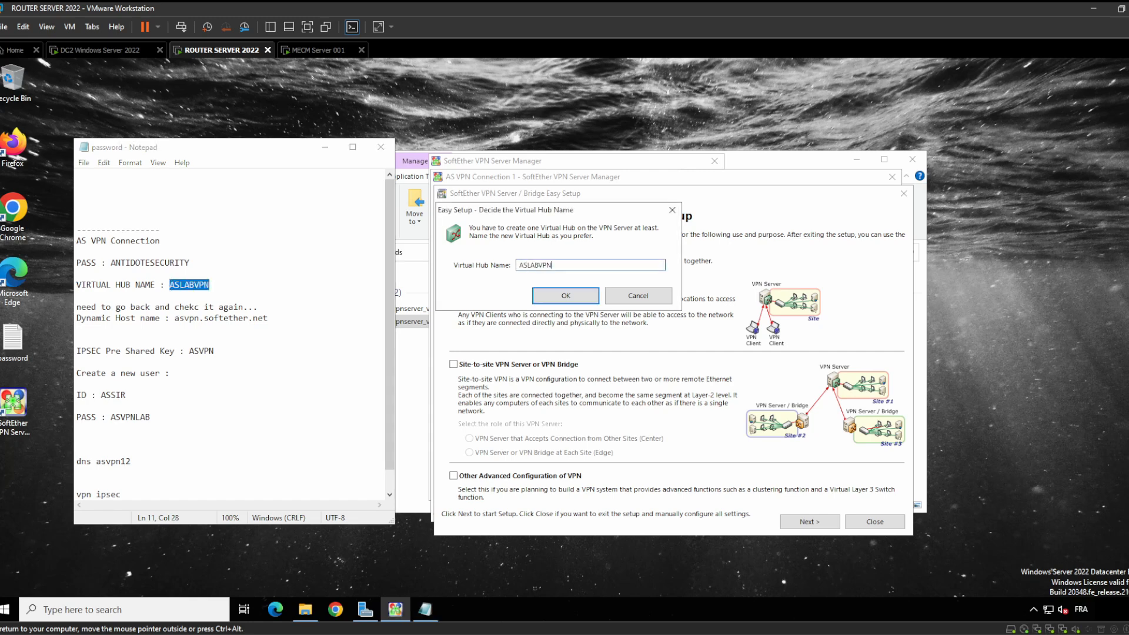
type("1")
key("alt+Tab")
key("End")
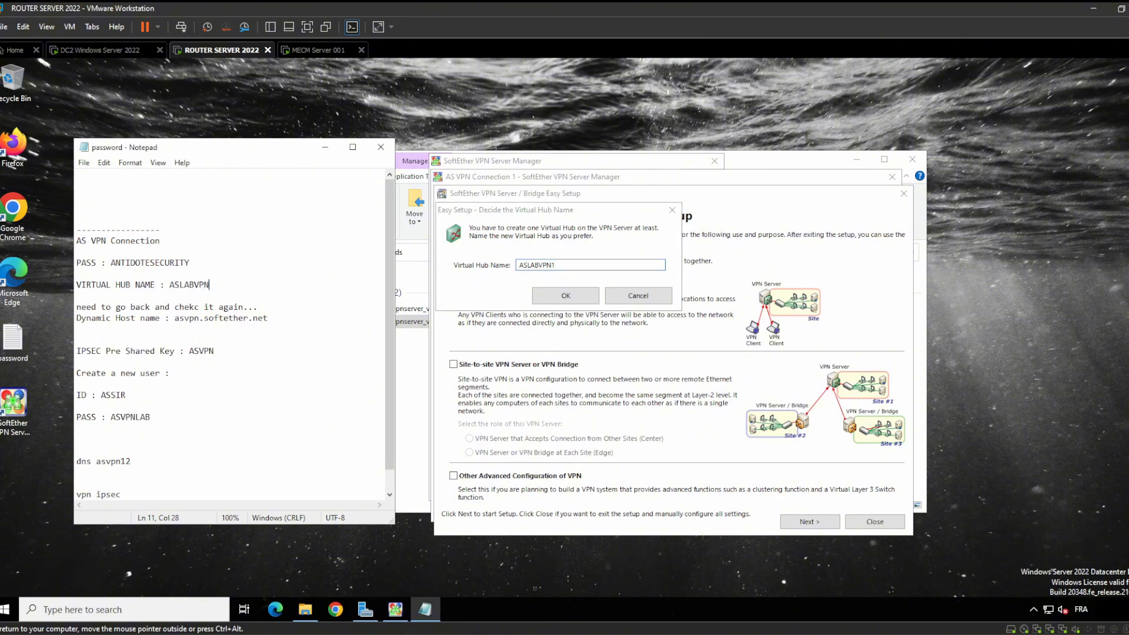
type("1")
left_click(557, 297)
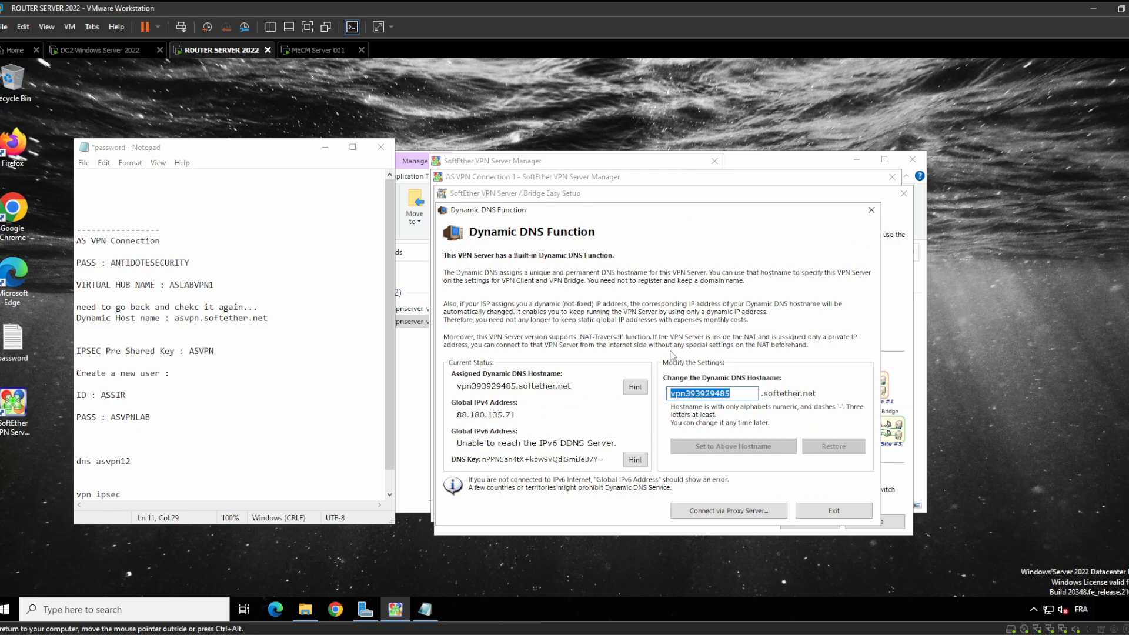
Skip Dynamic DNS, enable L2TP over IPsec and raw L2TP, and disable VPN Azure
left_click(843, 512)
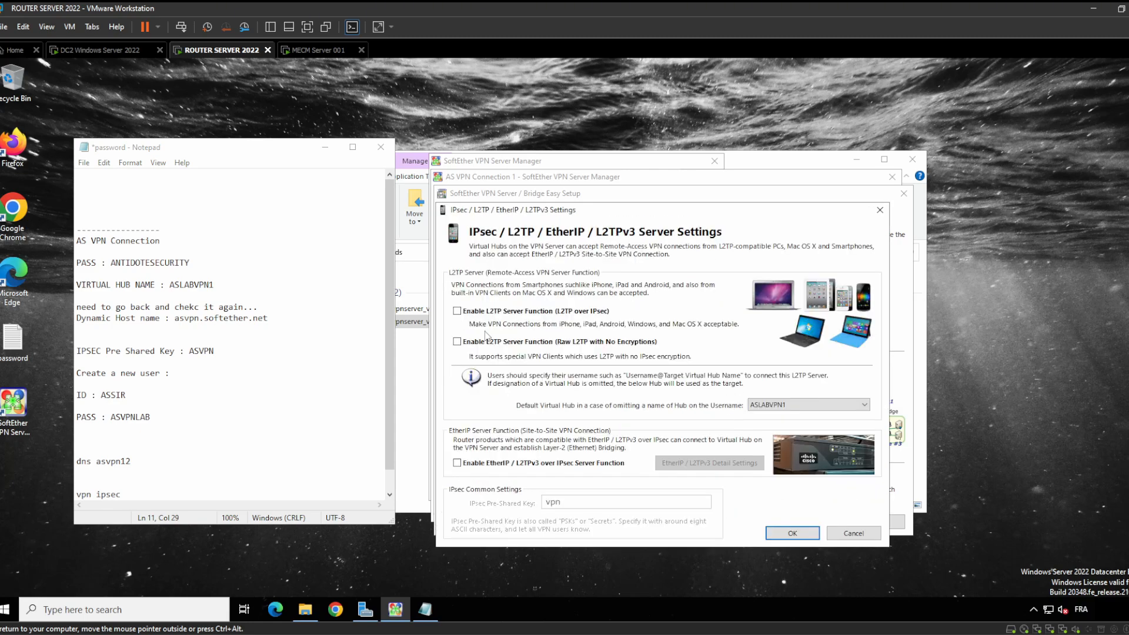
left_click(457, 310)
left_click(457, 341)
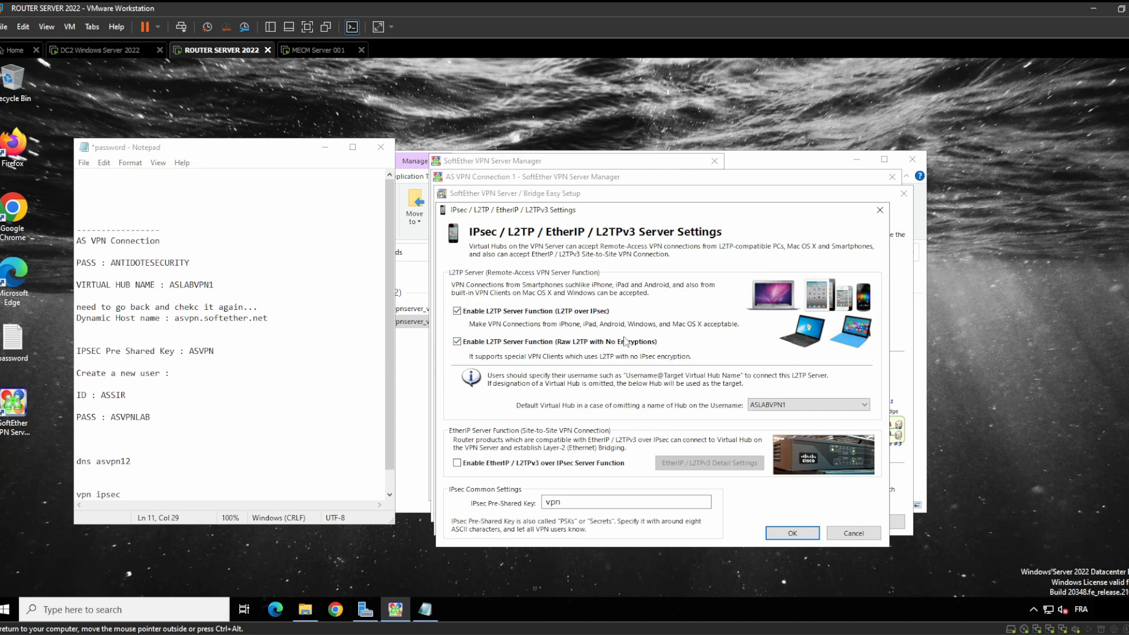
left_click(792, 533)
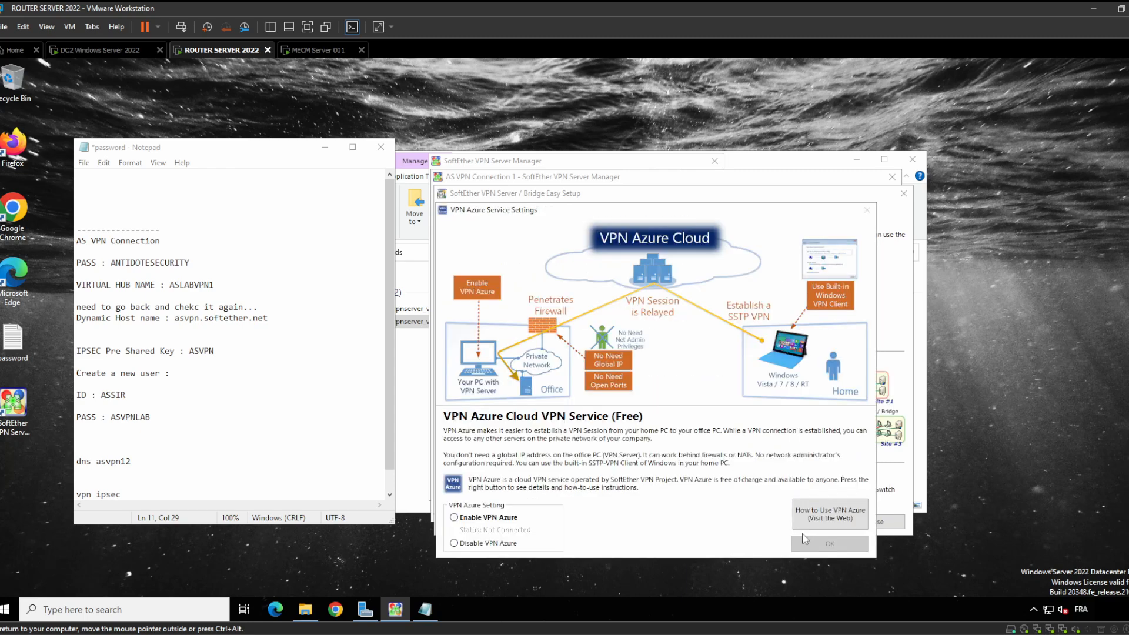
left_click(455, 544)
left_click(830, 544)
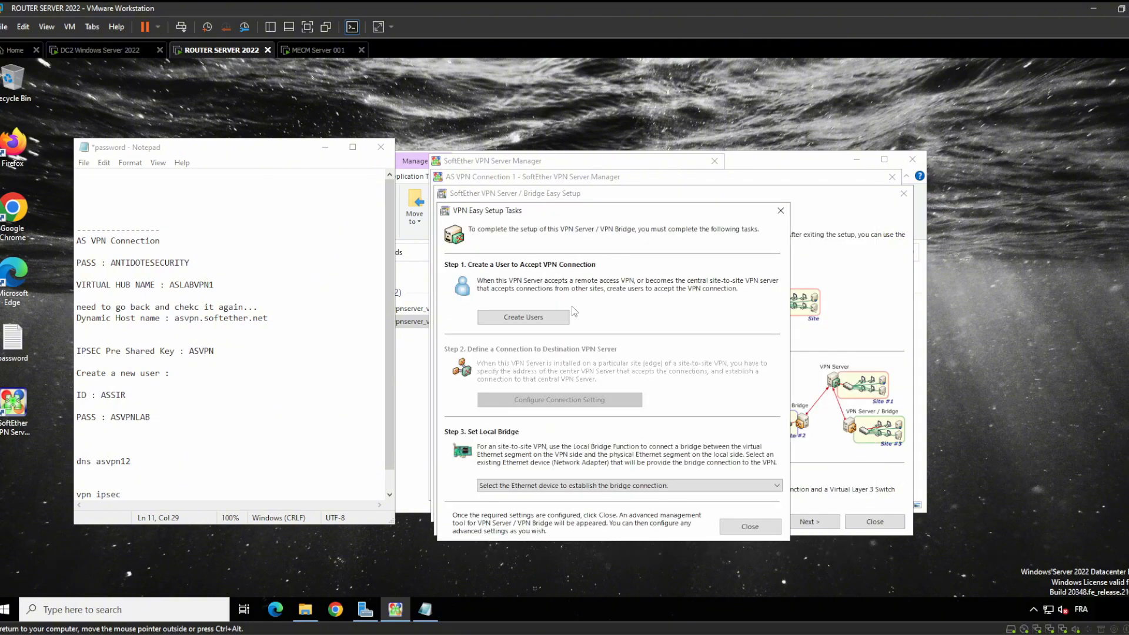
Start a new VPN user and paste the noted user ID, with 1 appended, as its name
left_click(534, 318)
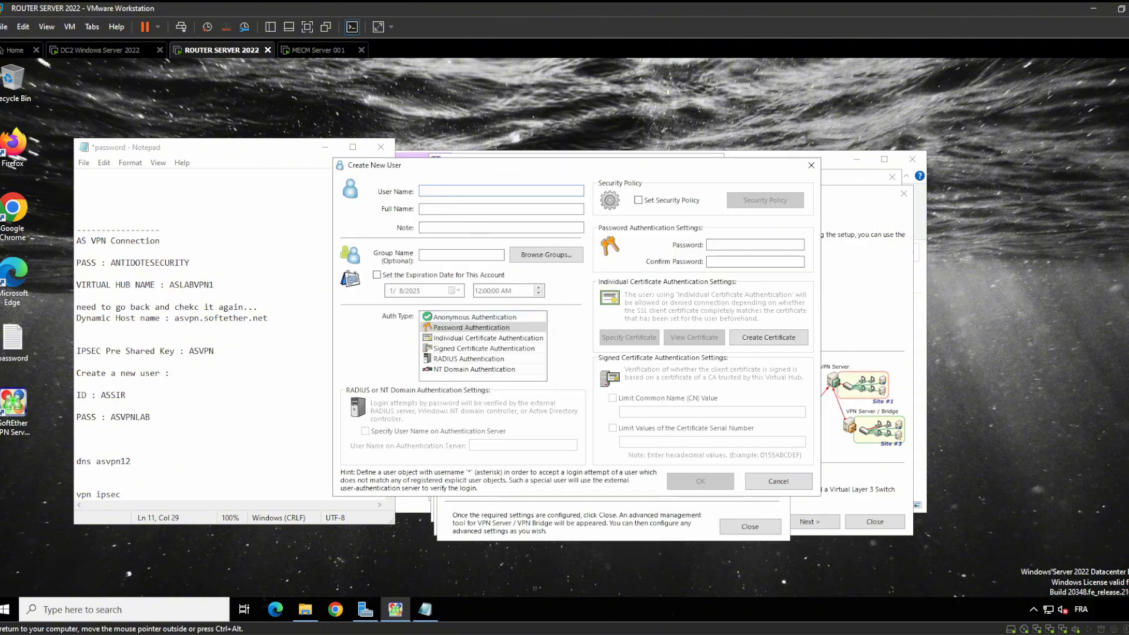
scroll(230, 353, "down", 1)
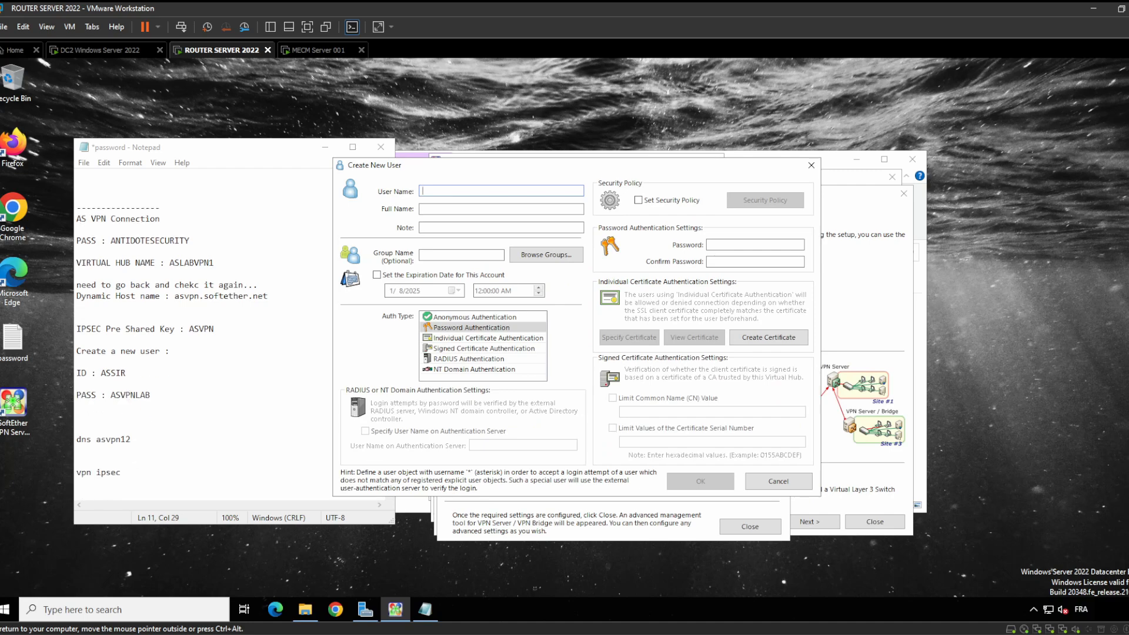
left_click(109, 373)
left_click(126, 373)
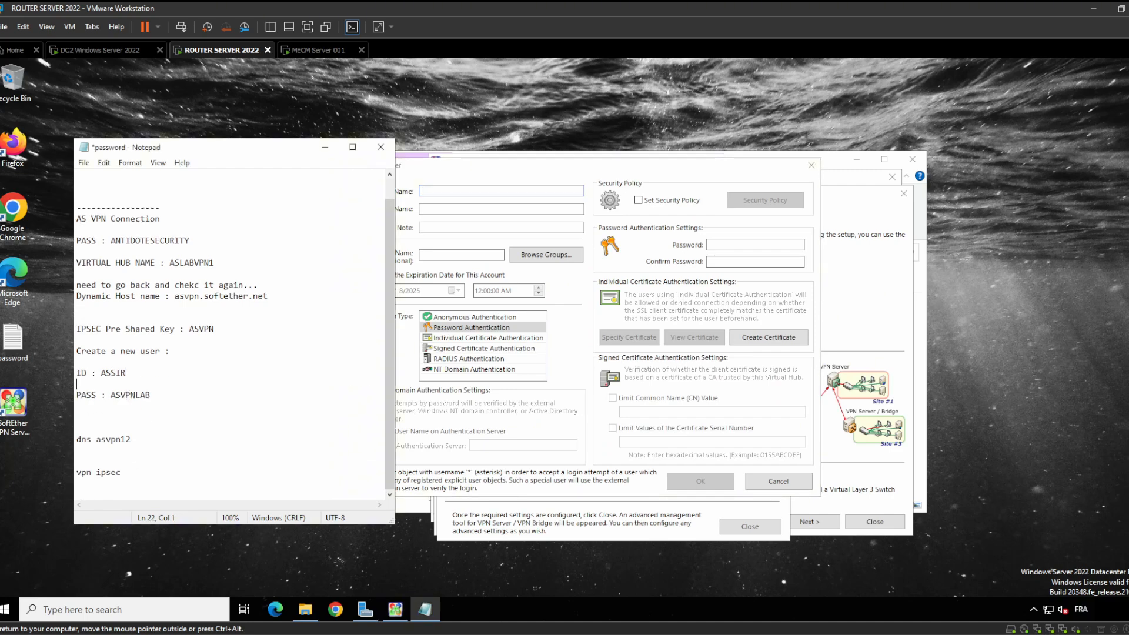
type("1")
key("shift+Left")
key("shift+Left")
key("shift+Left")
key("shift+Left")
key("shift+Left")
key("shift+Left")
key("ctrl+c")
key("alt+Tab")
key("ctrl+v")
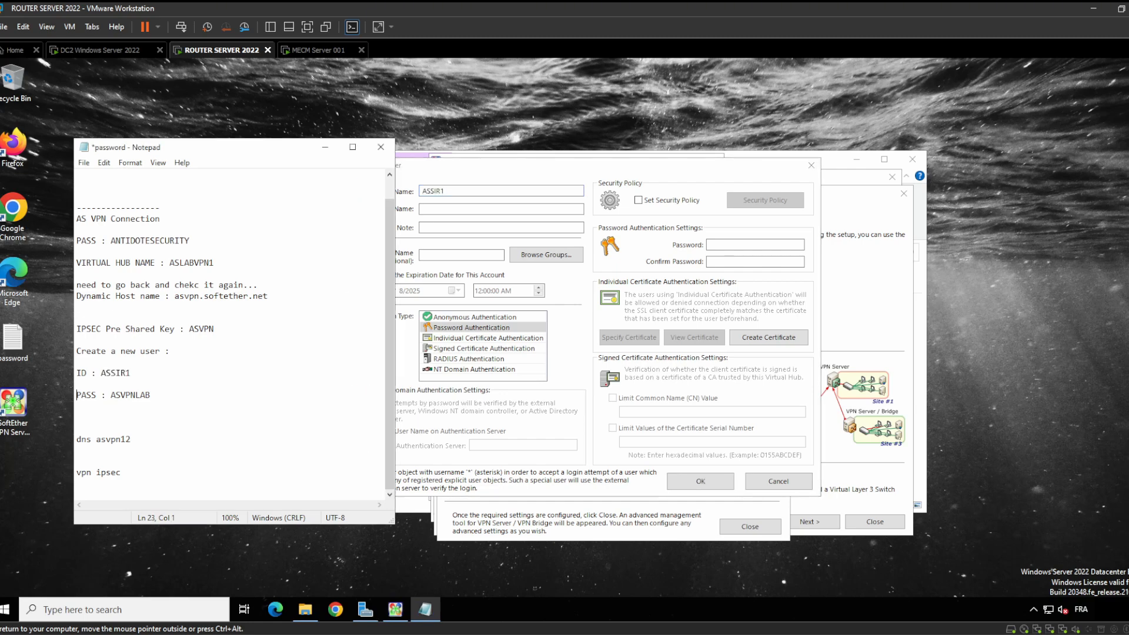
Enter and confirm the noted password for the user, then create the user
double_click(130, 396)
key("alt+Tab")
key("Tab")
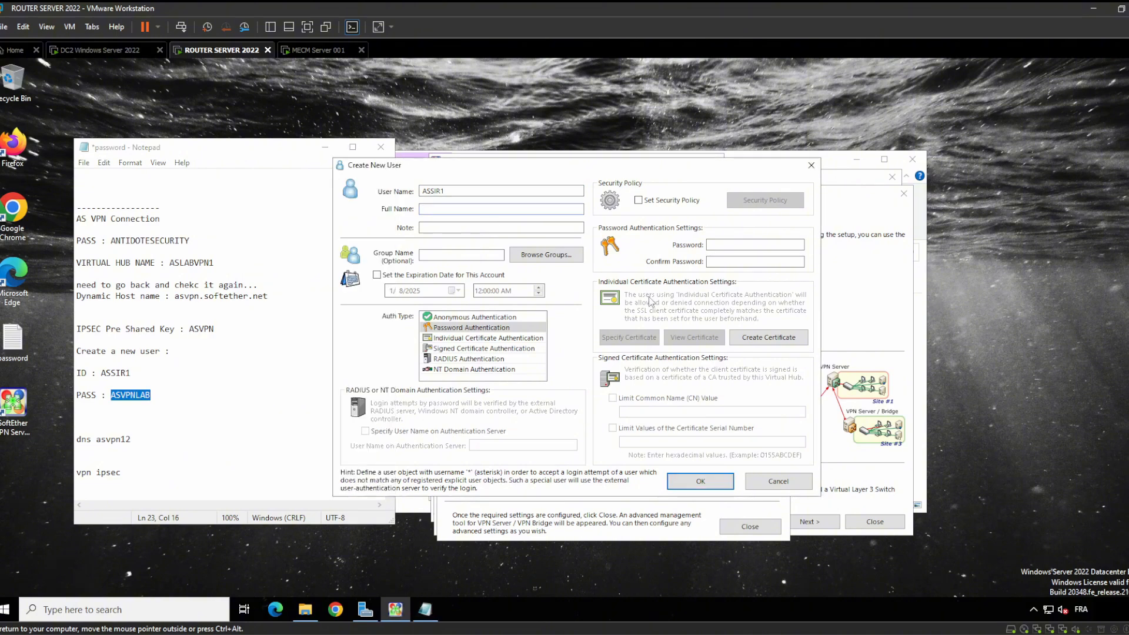
left_click(736, 245)
key("ctrl+v")
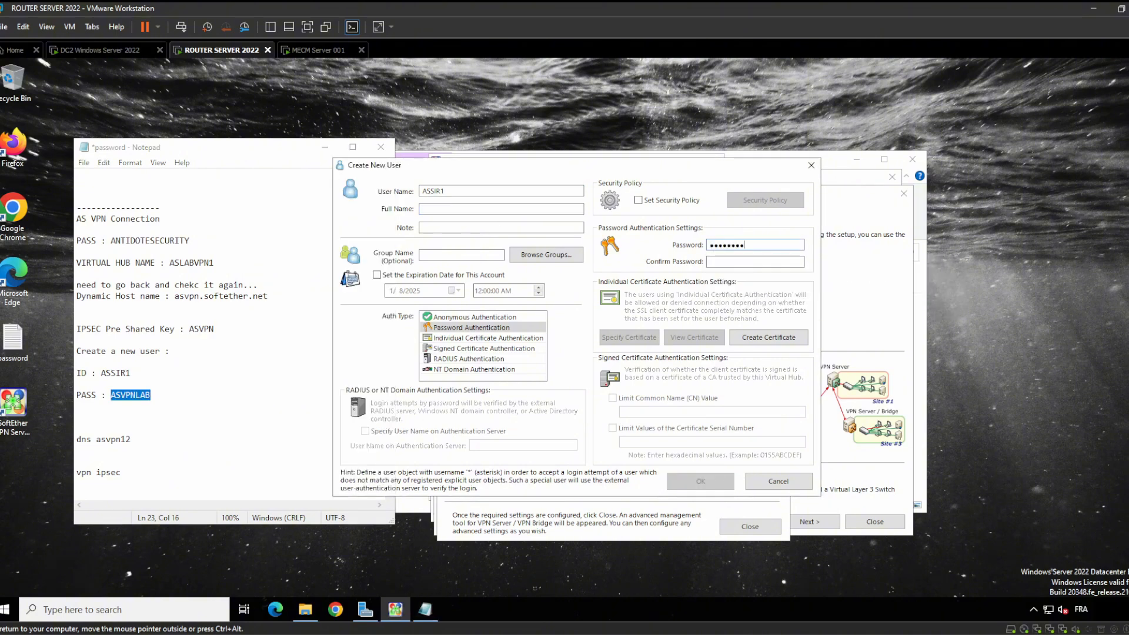
key("Tab")
key("ctrl+v")
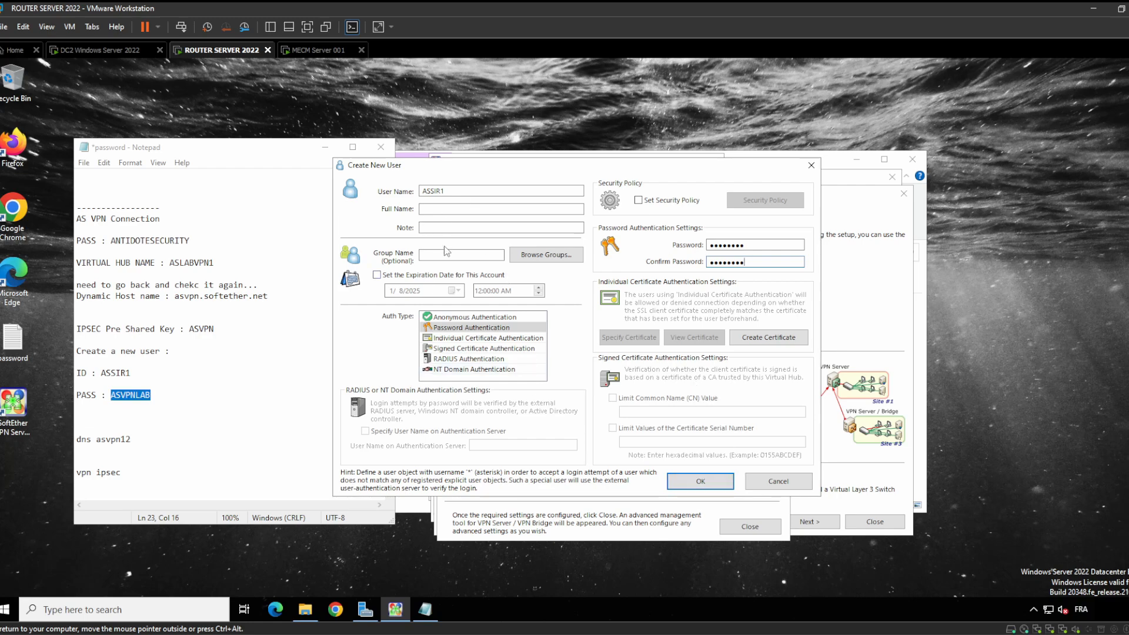
left_click(691, 480)
left_click(623, 377)
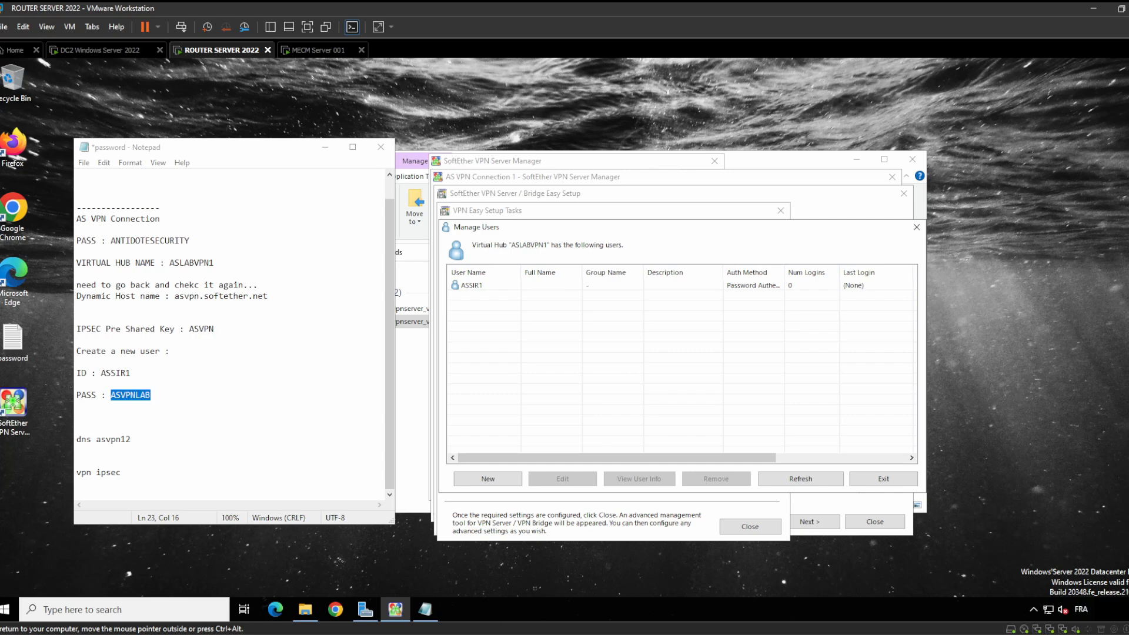
left_click(103, 50)
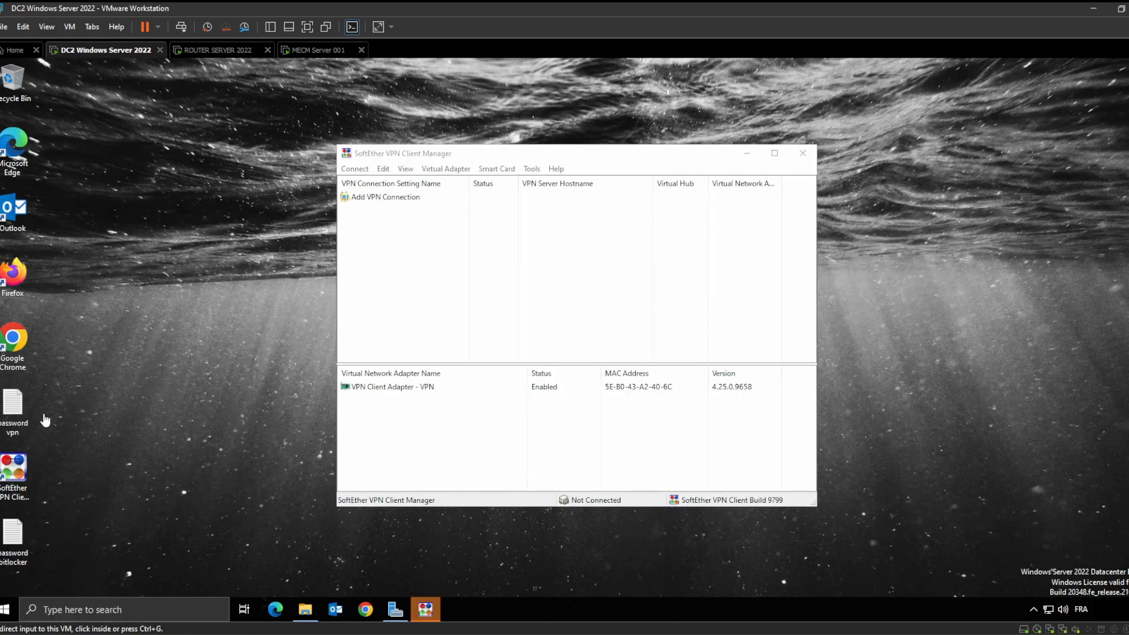
Append 1 to the user ID in DC2's password vpn notes, making it ASSIR1
left_click(16, 402)
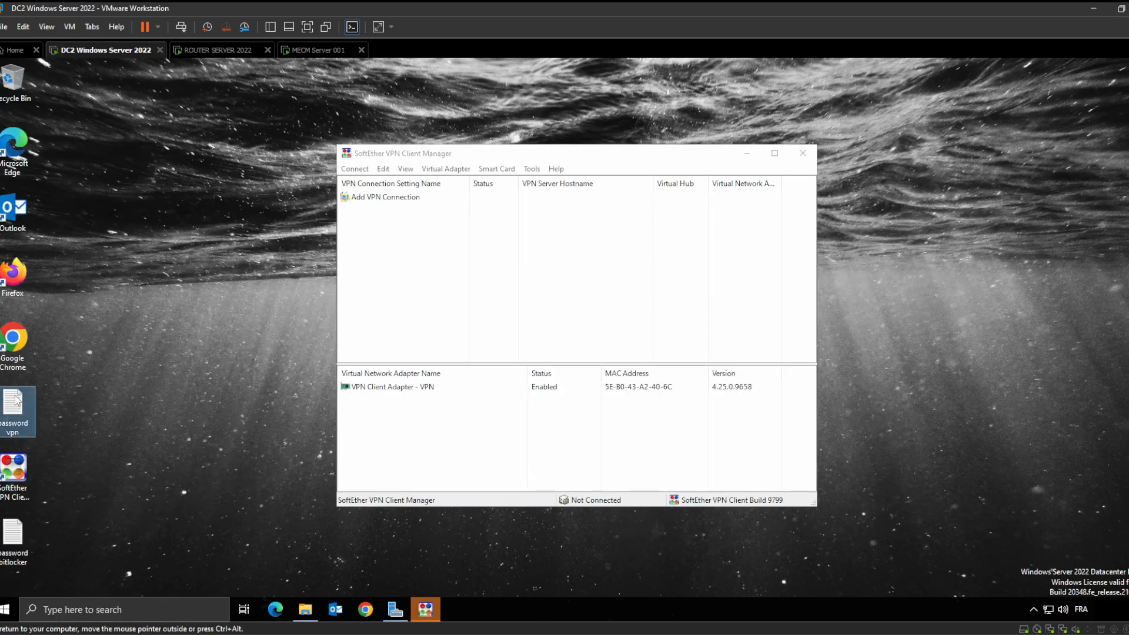
double_click(16, 402)
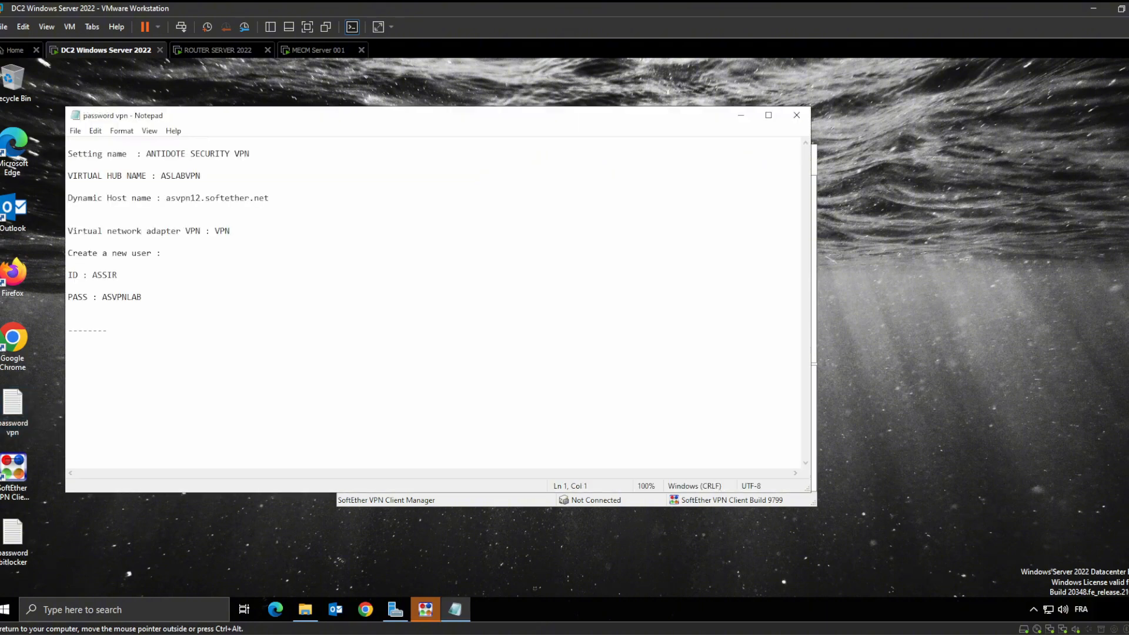
left_click(68, 286)
type("1")
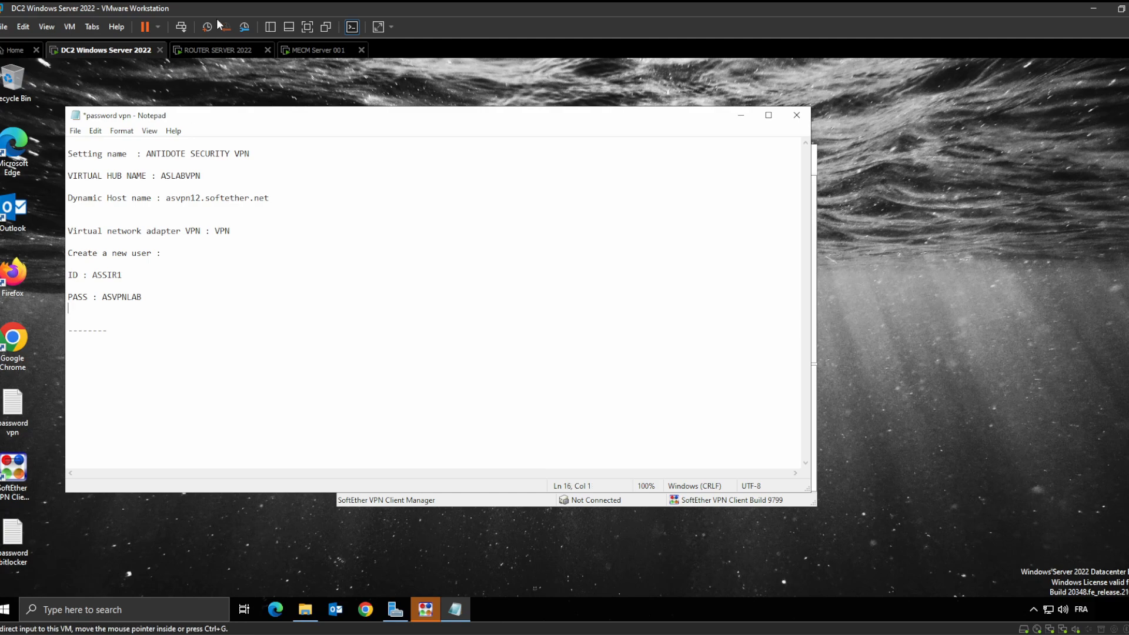
Return to ROUTER SERVER 2022 and close the hub user list
left_click(318, 50)
left_click(240, 52)
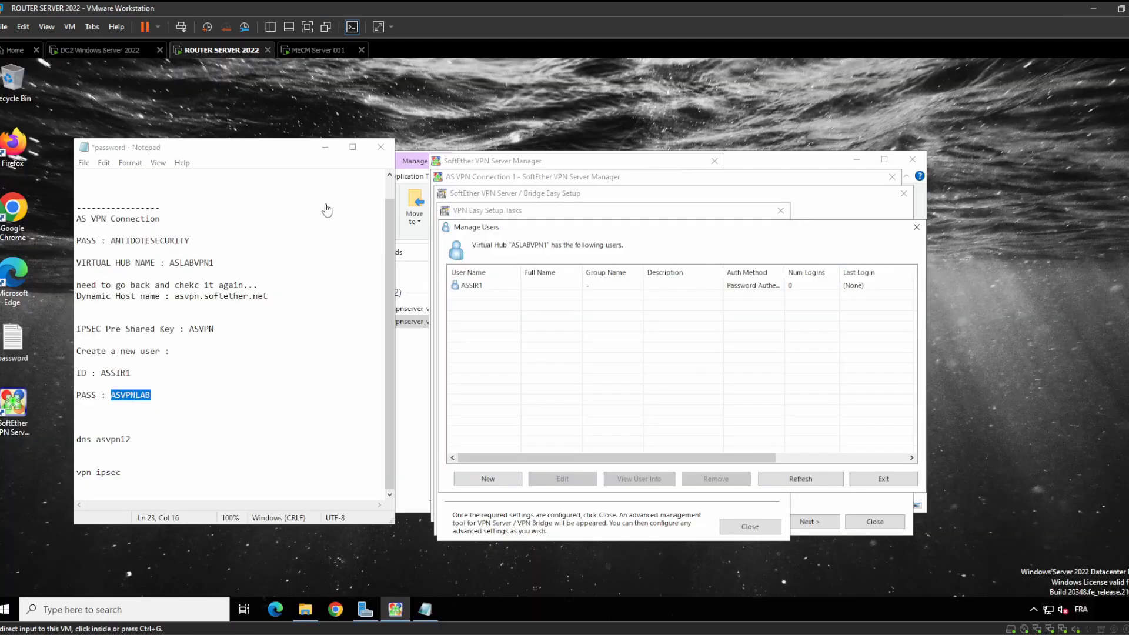
left_click(879, 484)
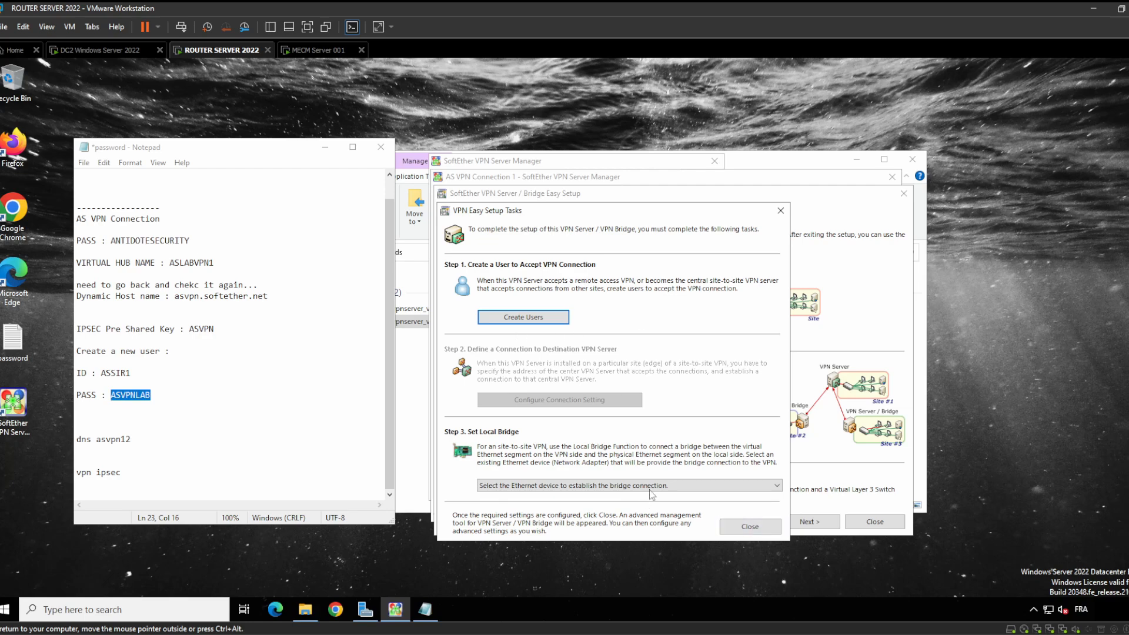
Close Easy Setup and bring up the Dynamic DNS dialog with its current softether.net hostname
left_click(750, 521)
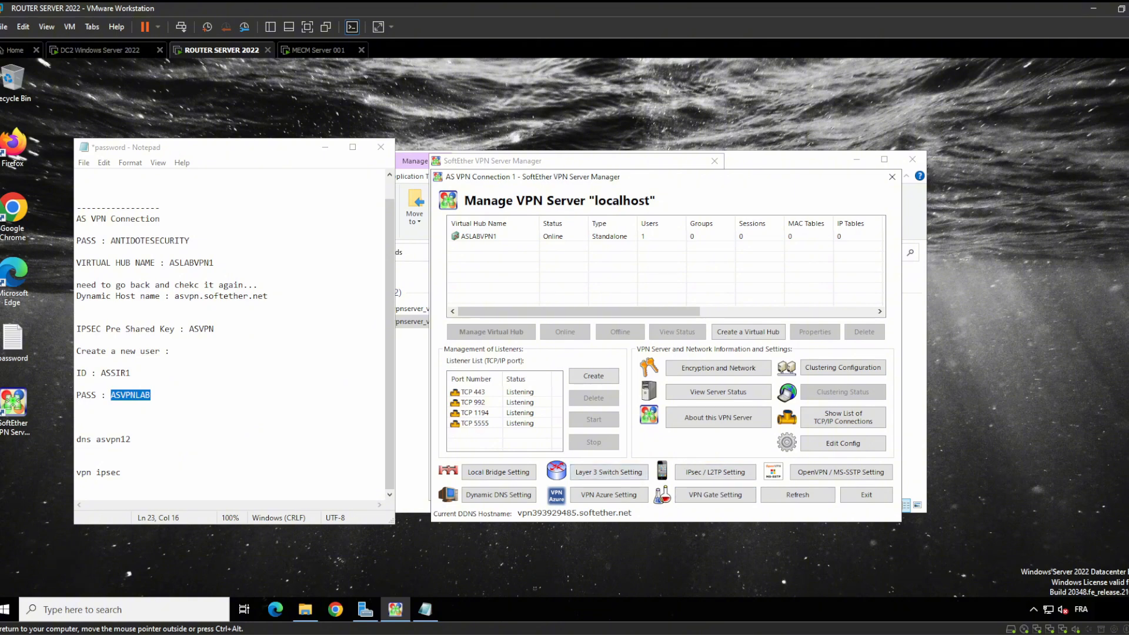
double_click(589, 514)
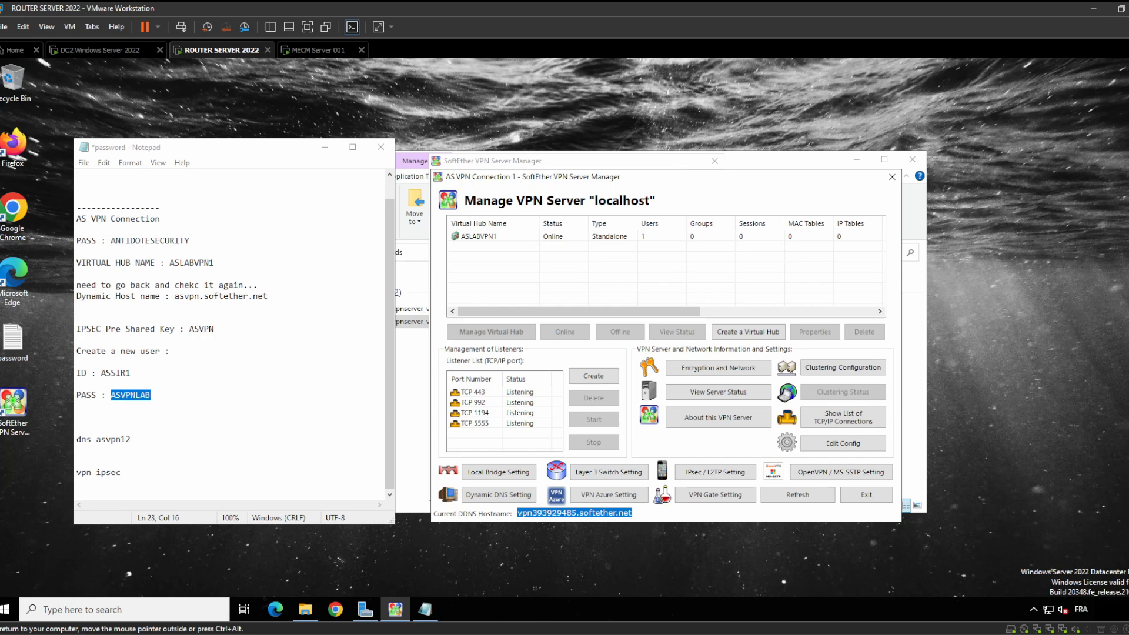
left_click(512, 497)
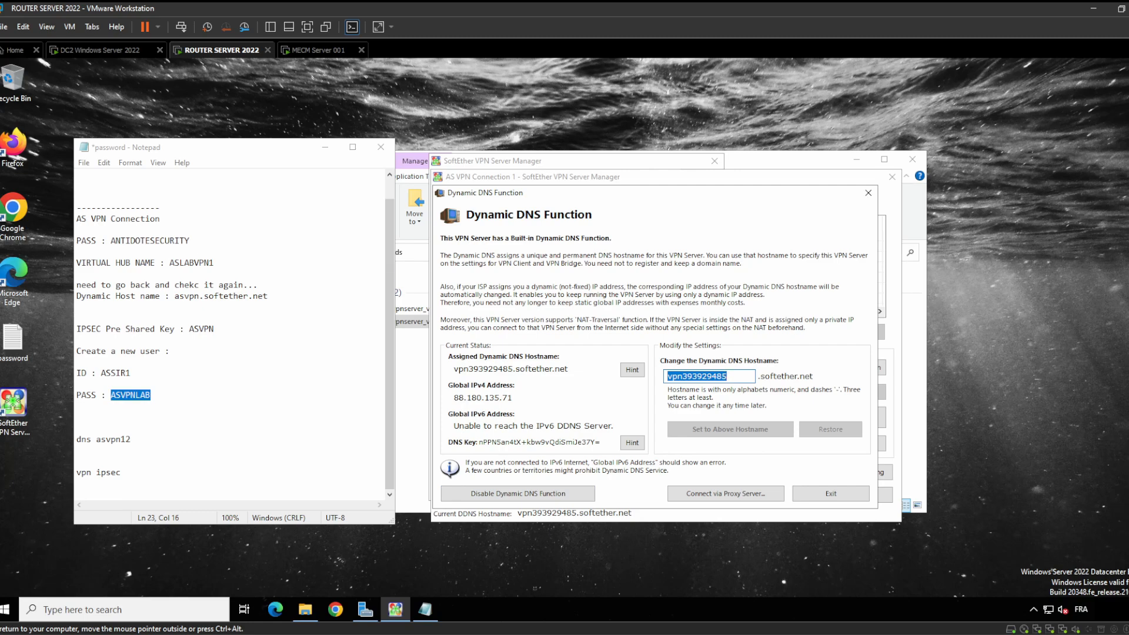
Enter asvpn123 as the Dynamic DNS hostname and update the router's notes to asvpn123
left_click(77, 384)
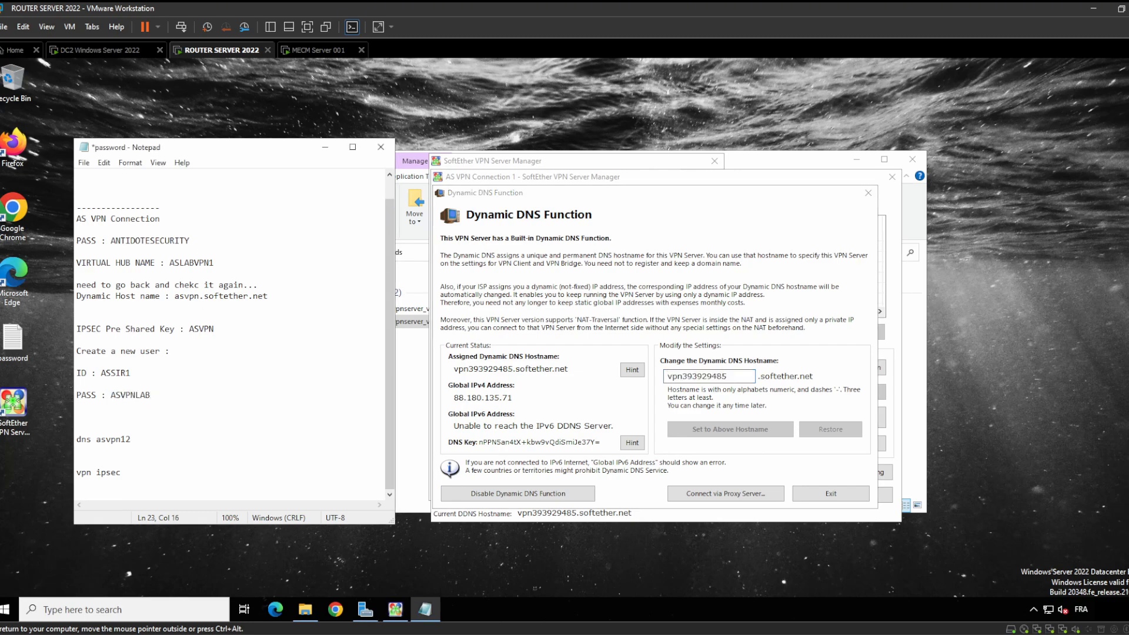
double_click(106, 440)
left_click(740, 376)
key("ctrl+a")
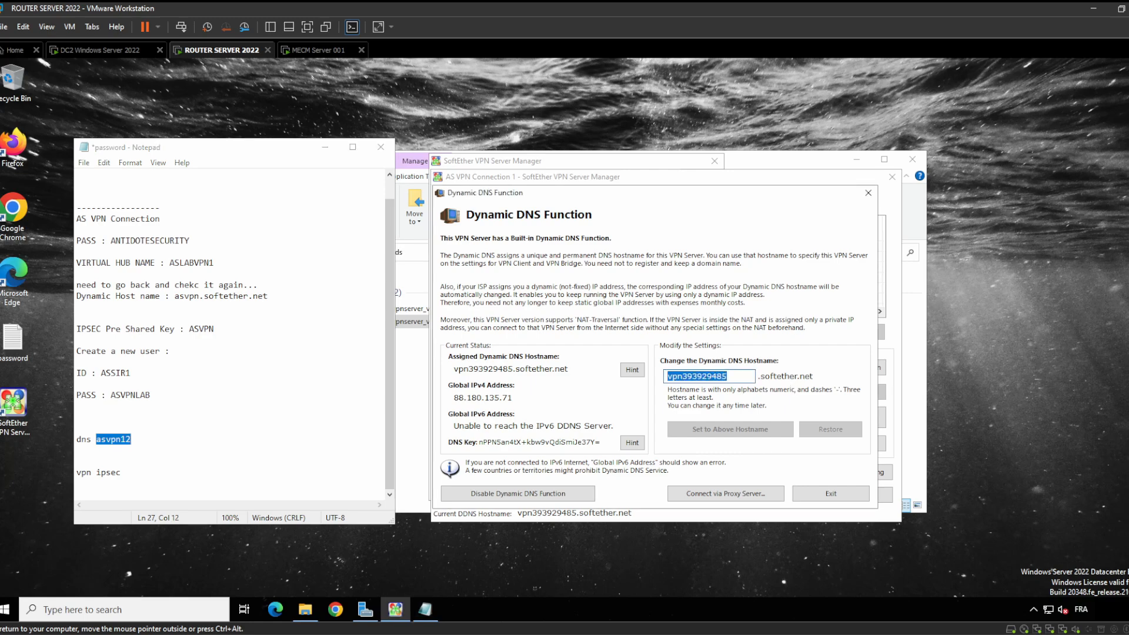
key("ctrl+v")
type("3")
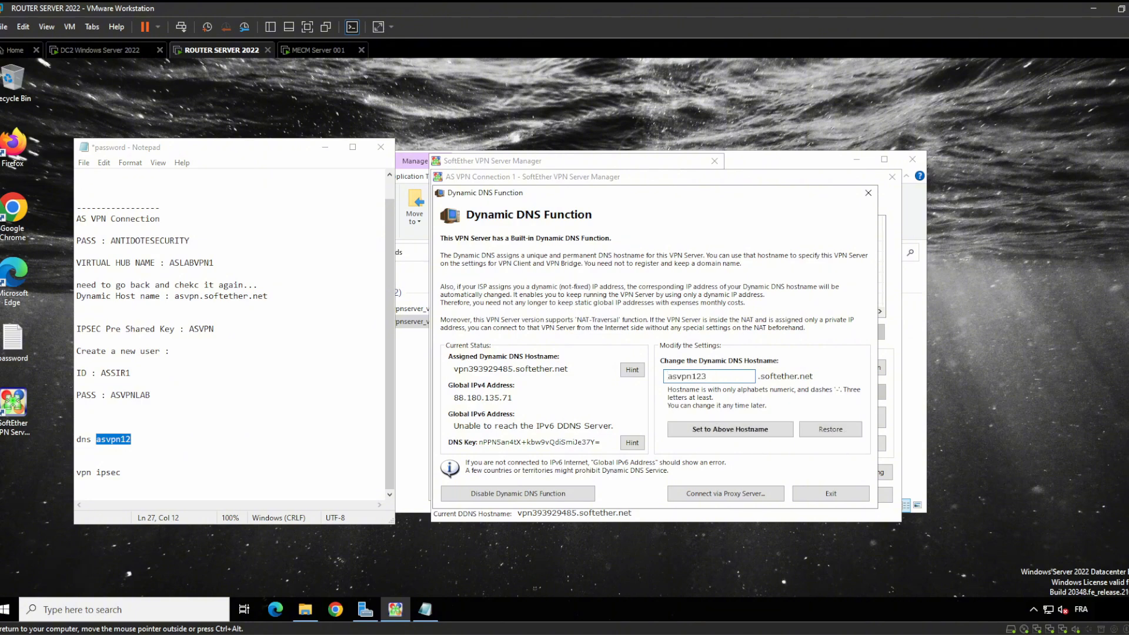
left_click(132, 439)
type("3")
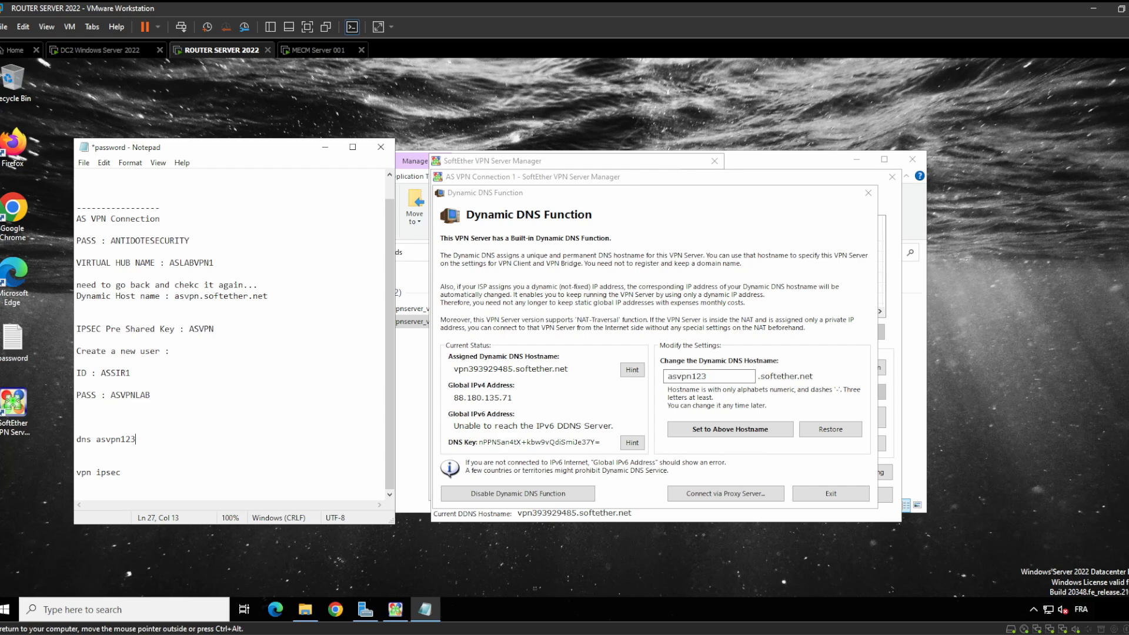
double_click(120, 439)
Change the Dynamic Host name in DC2's notes from asvpn12 to asvpn123
left_click(118, 50)
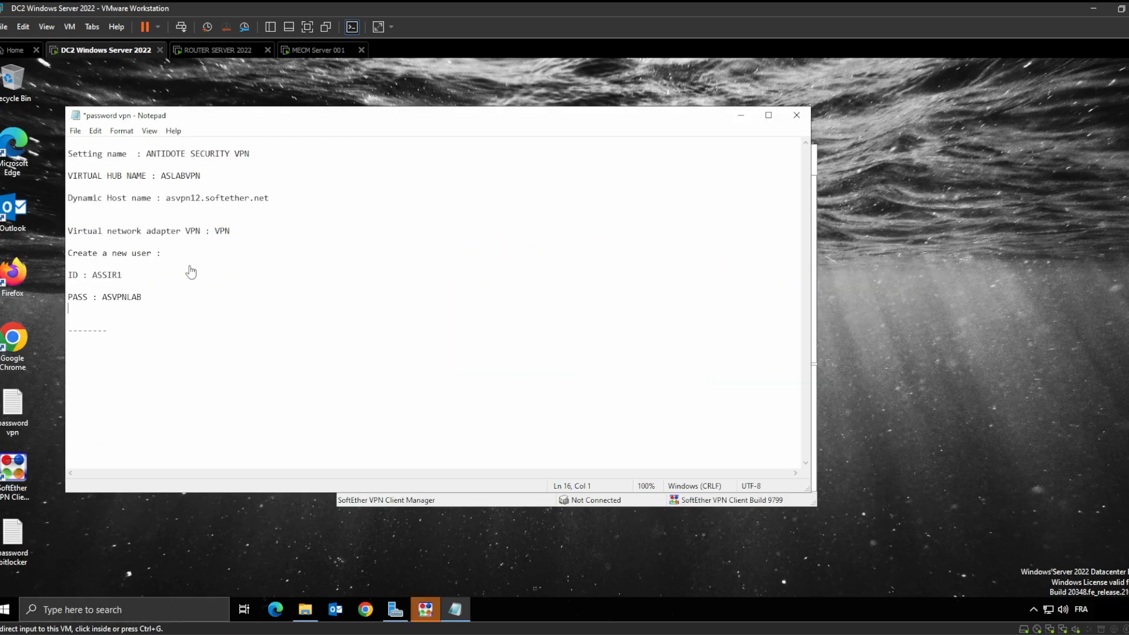
left_click(134, 307)
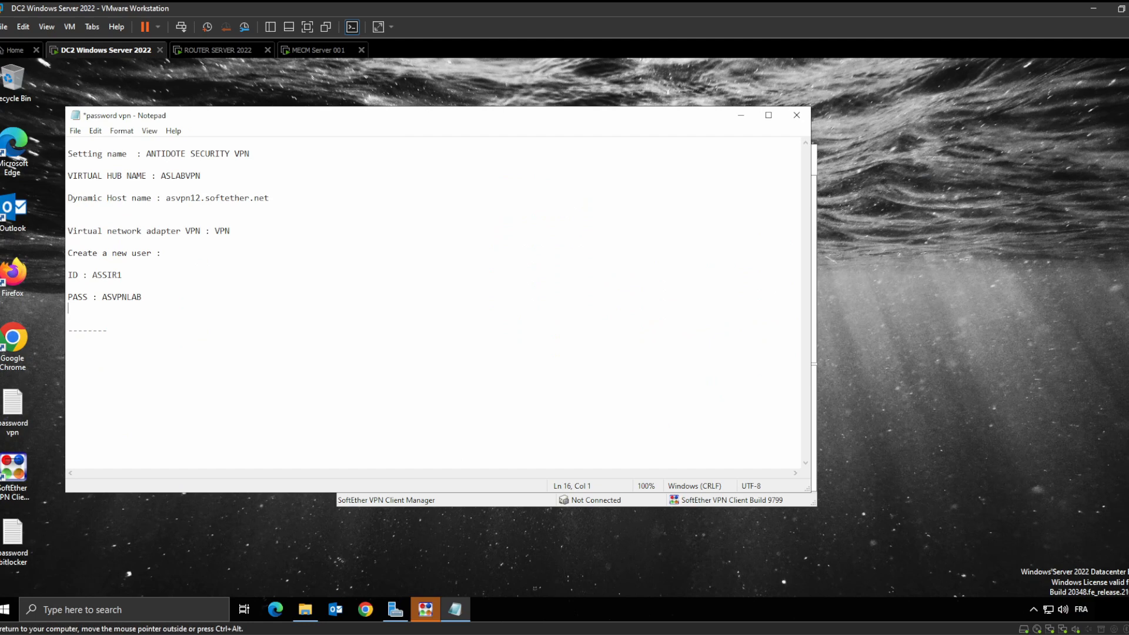
left_click(200, 198)
type("3")
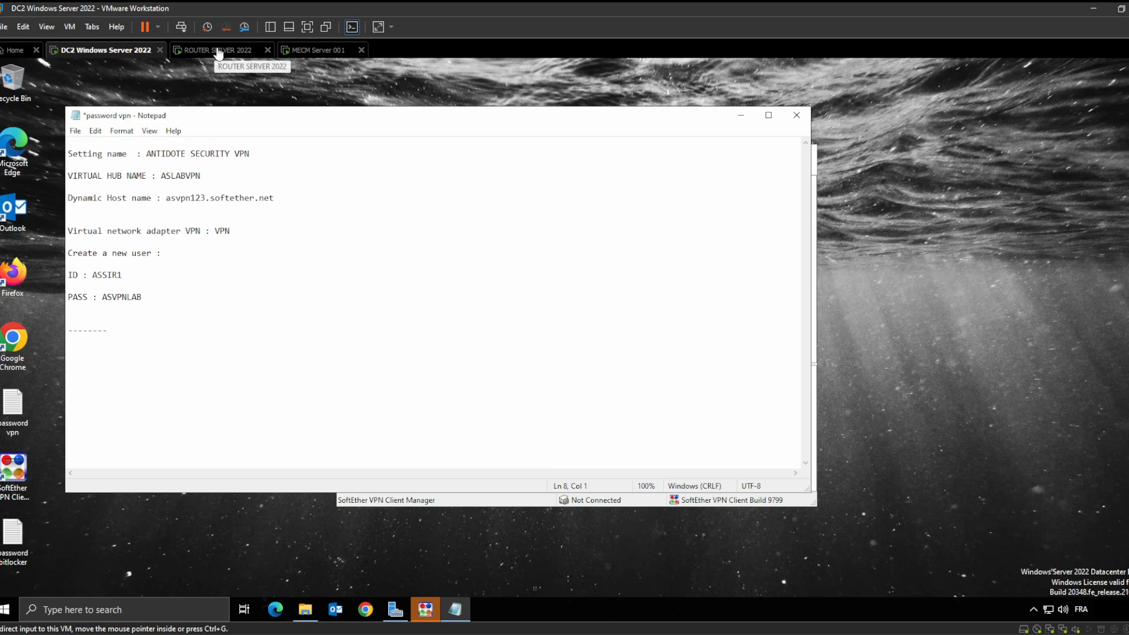
Apply asvpn123.softether.net as the DDNS hostname and save its certificate under that name
left_click(219, 50)
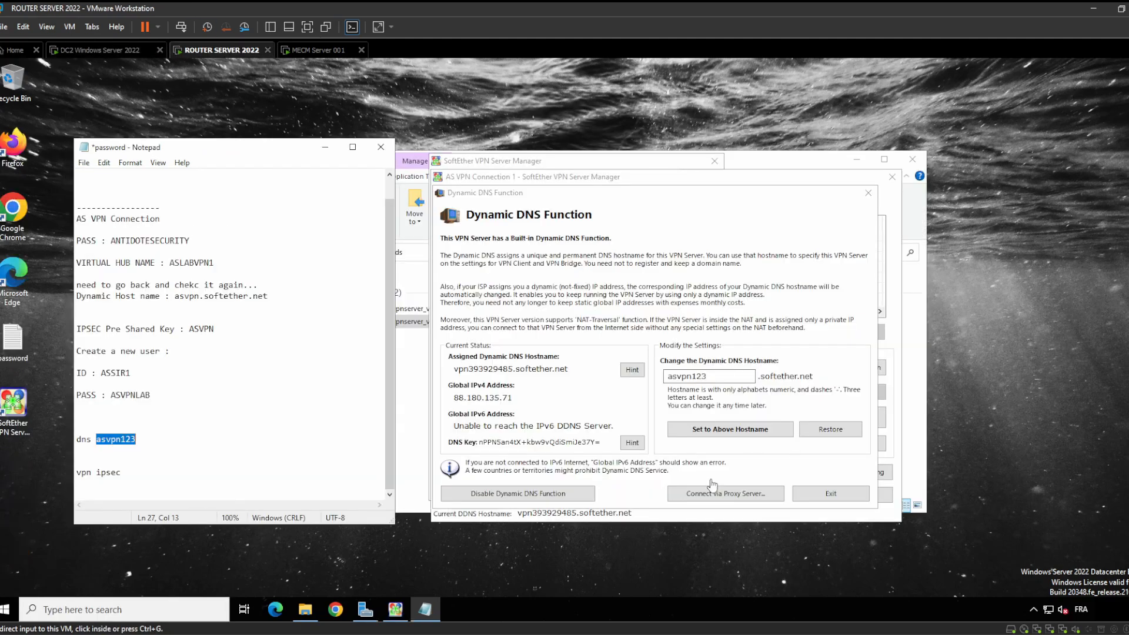
left_click(791, 473)
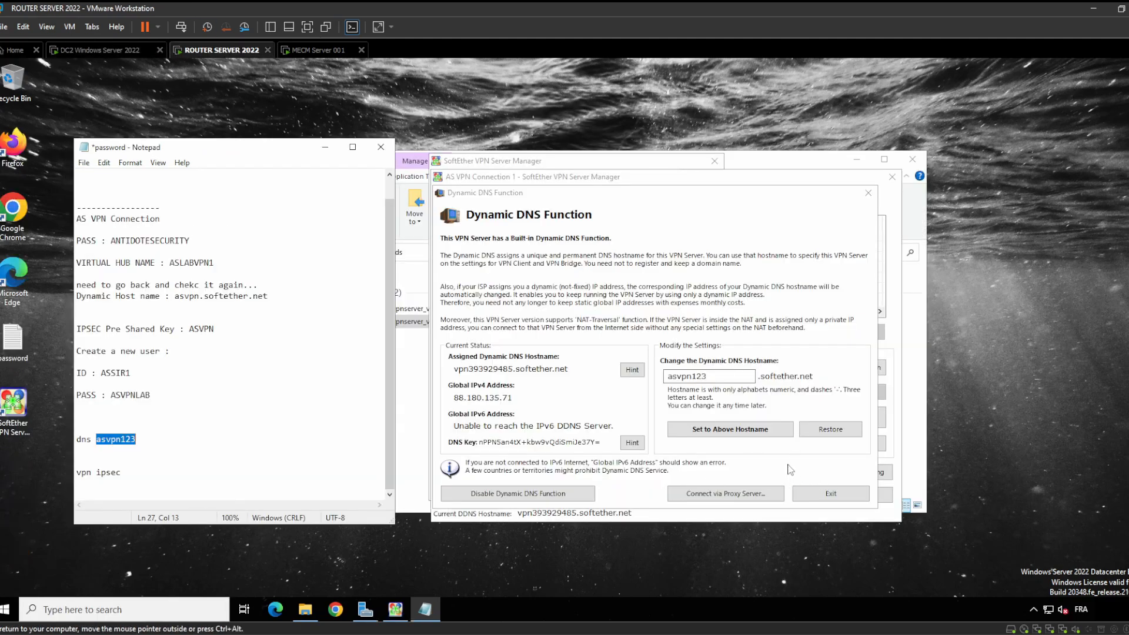
left_click(768, 434)
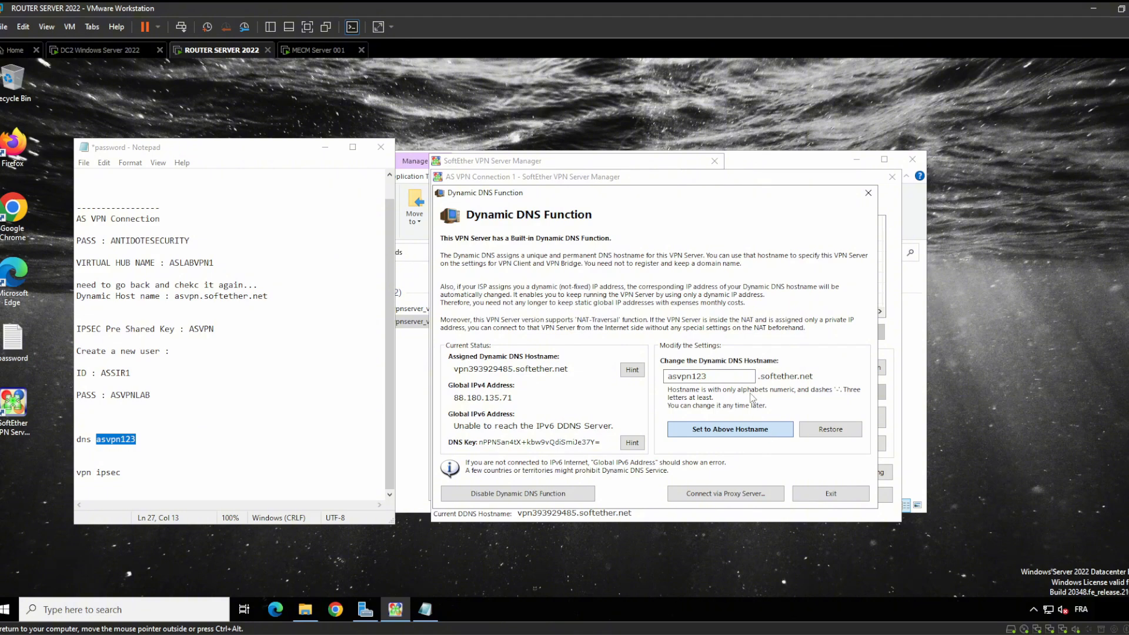
left_click(729, 433)
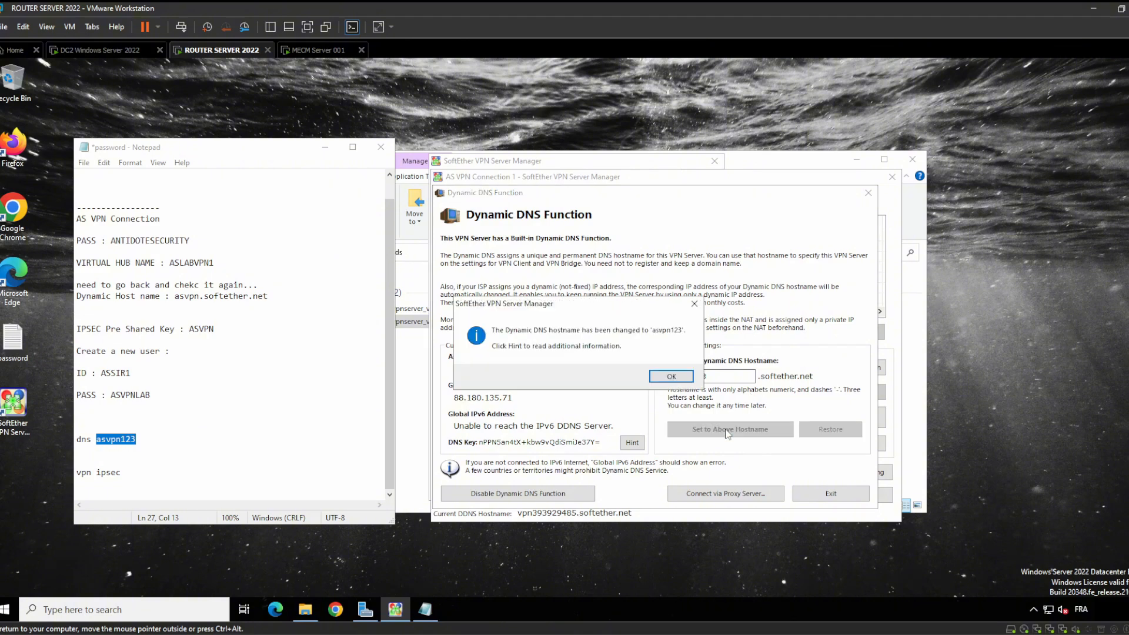
left_click(671, 376)
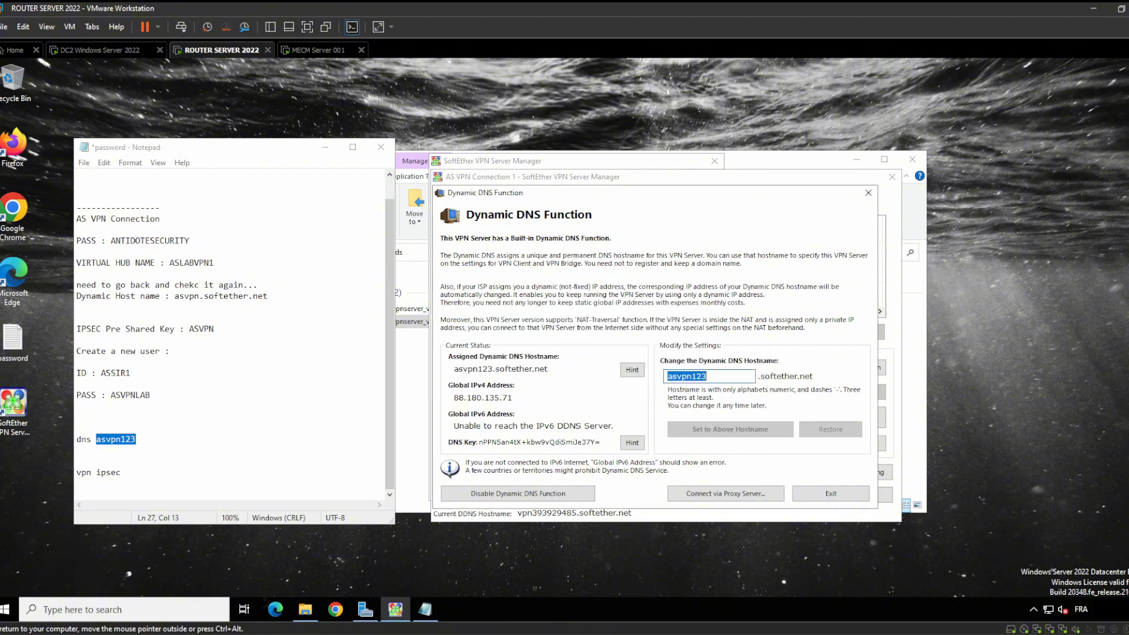
left_click(832, 496)
left_click(622, 419)
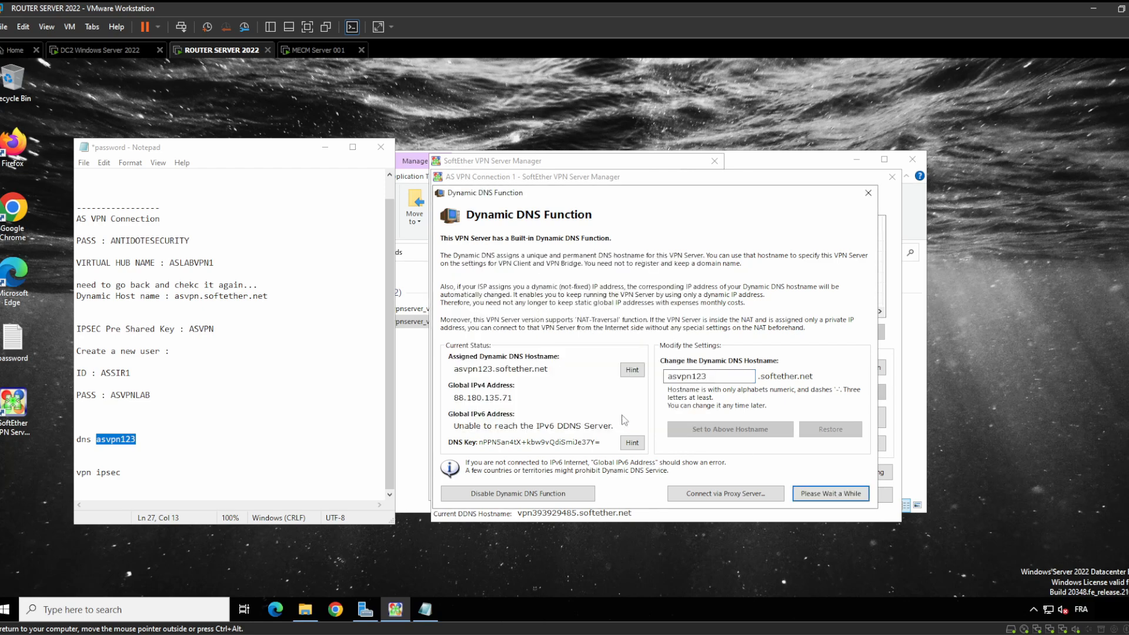
left_click(622, 428)
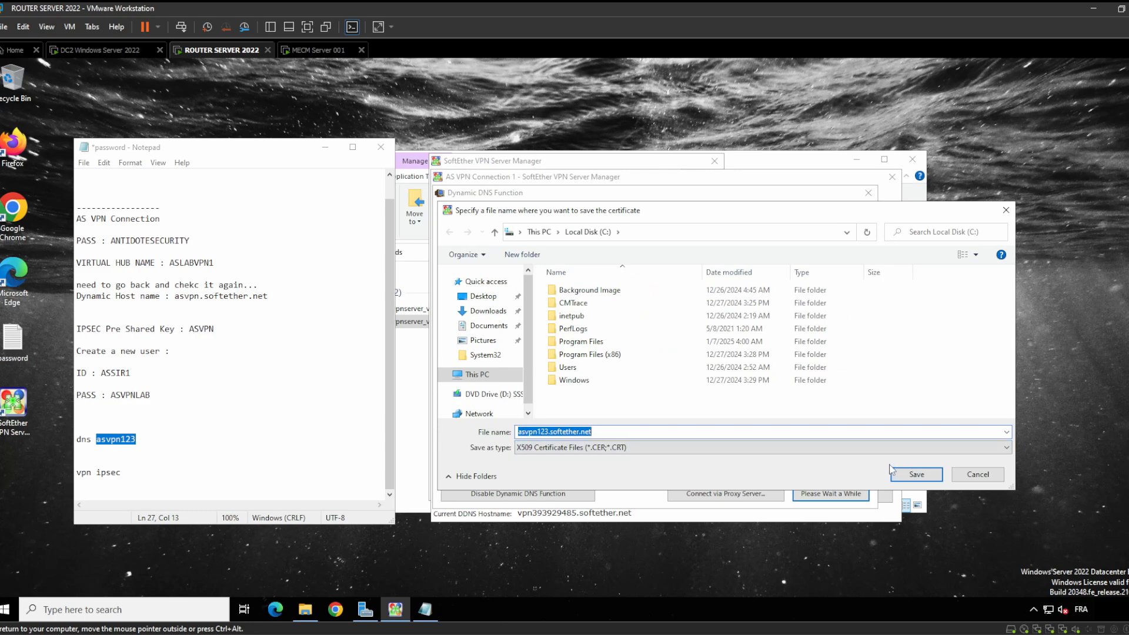
left_click(915, 477)
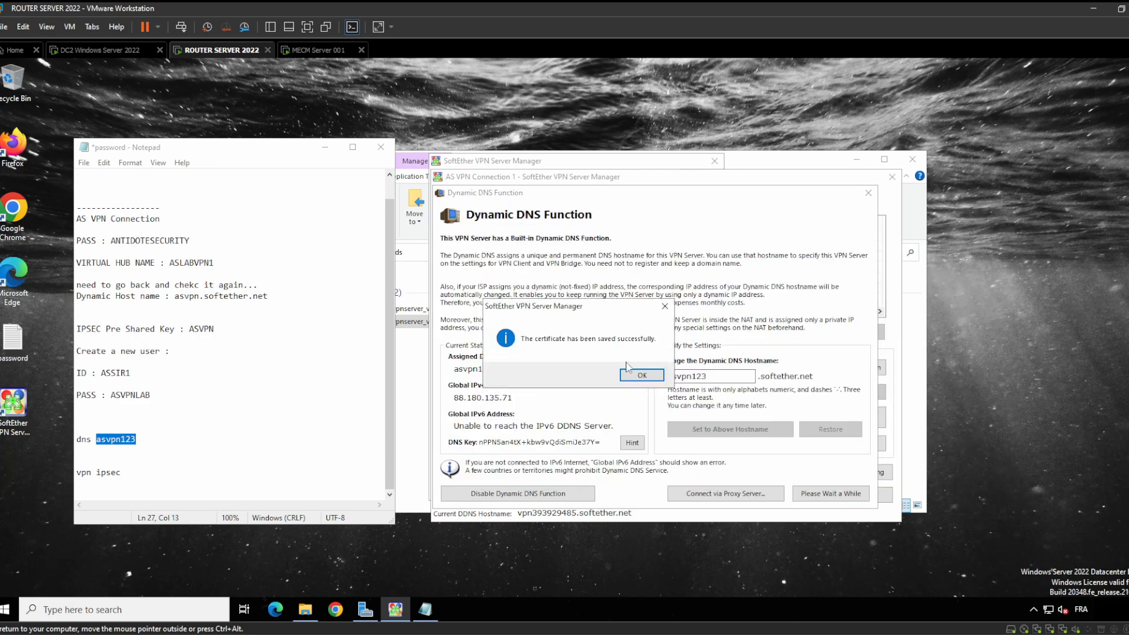
left_click(640, 376)
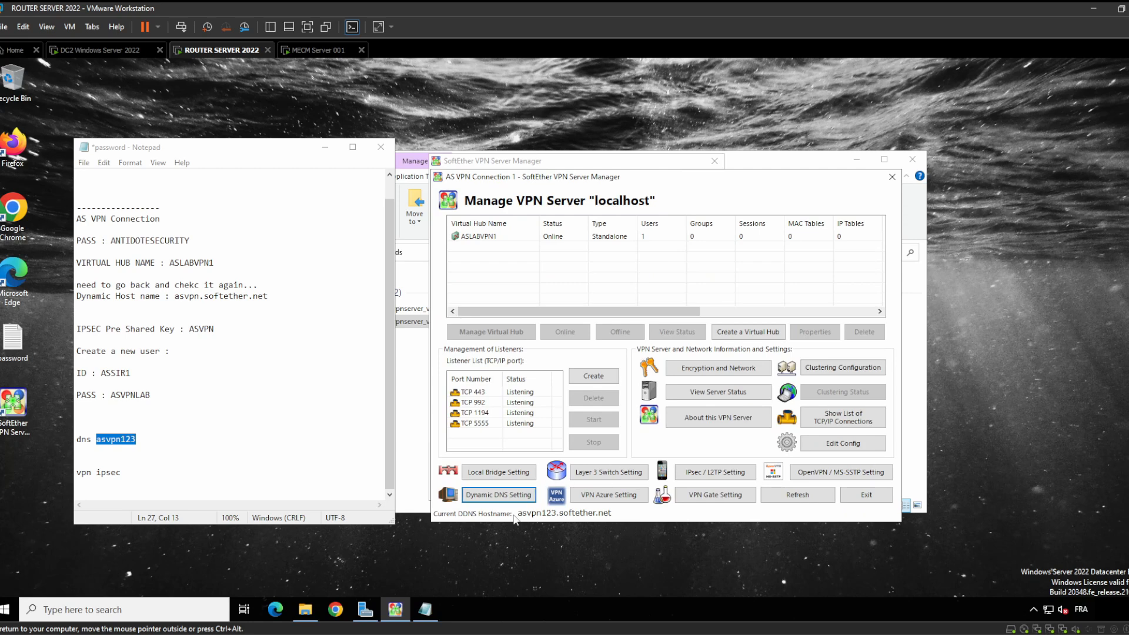
Open and close the ASLABVPN1 hub's management page, then switch to the DC2 machine
left_click(546, 513)
double_click(552, 513)
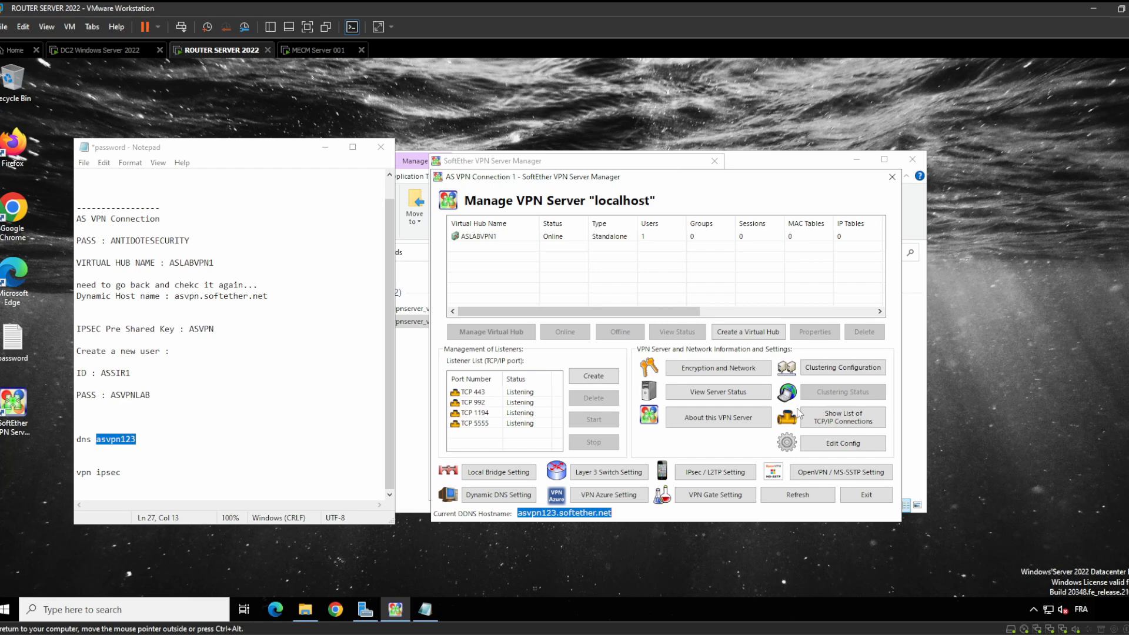
left_click(546, 237)
left_click(499, 333)
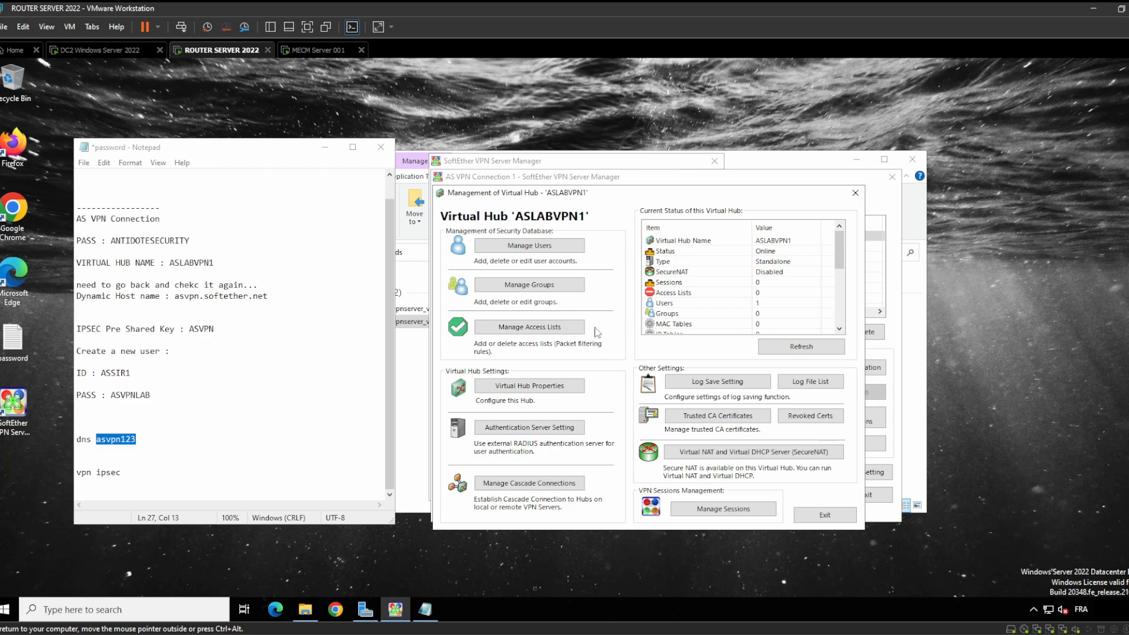
left_click(856, 193)
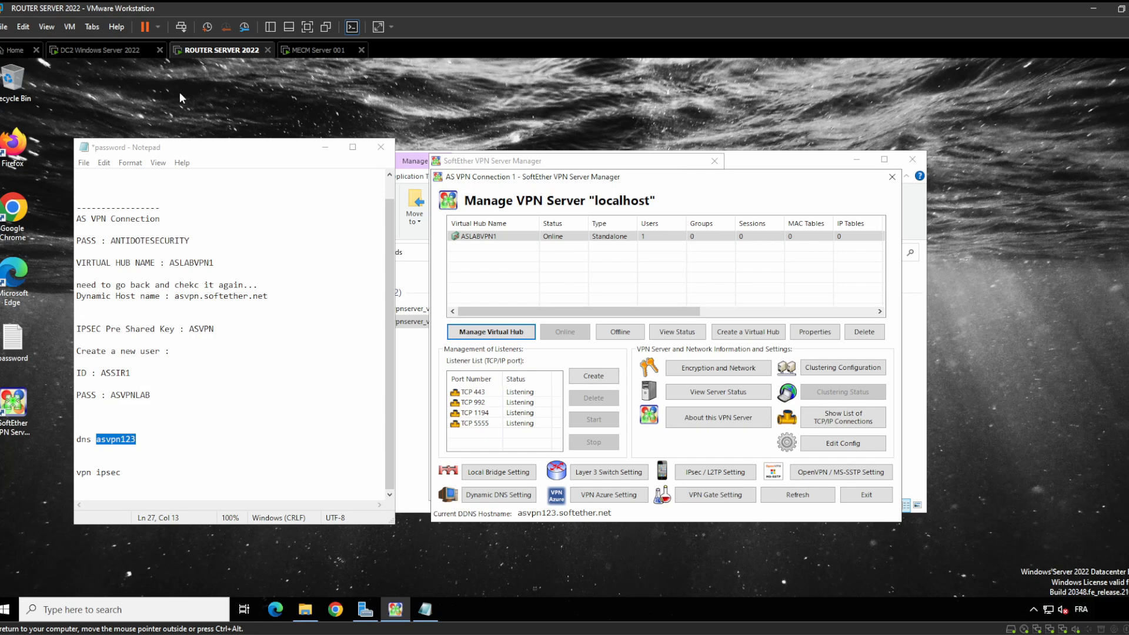
left_click(100, 50)
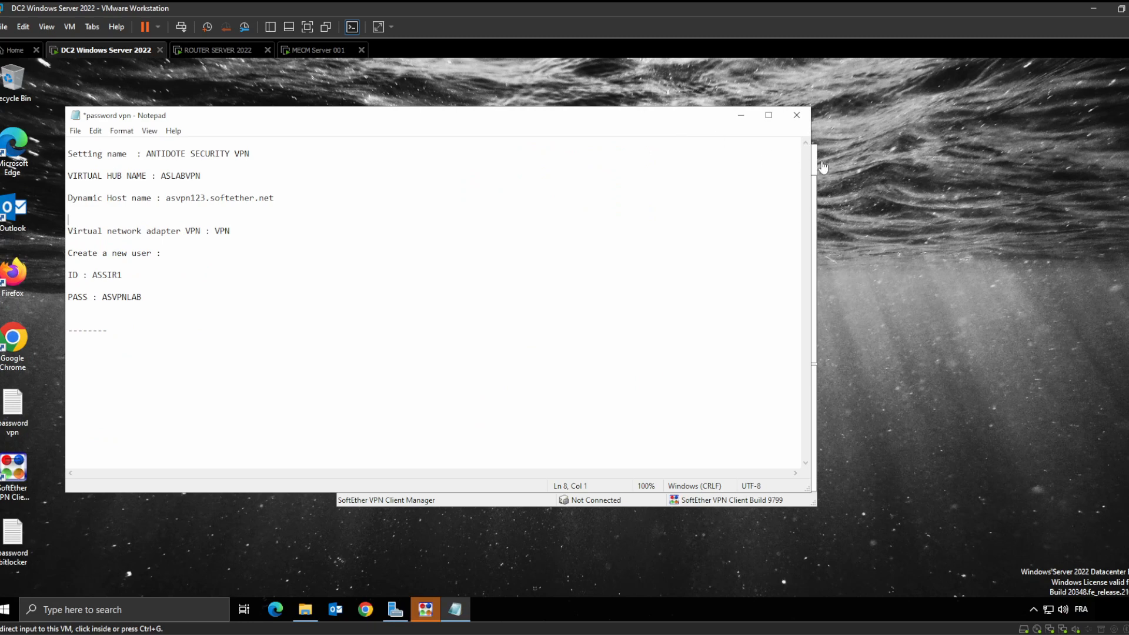
Narrow the notes window, move the Client Manager to the right, and open a new Chrome window
left_click_drag(815, 172, 372, 199)
left_click(615, 161)
left_click(768, 154)
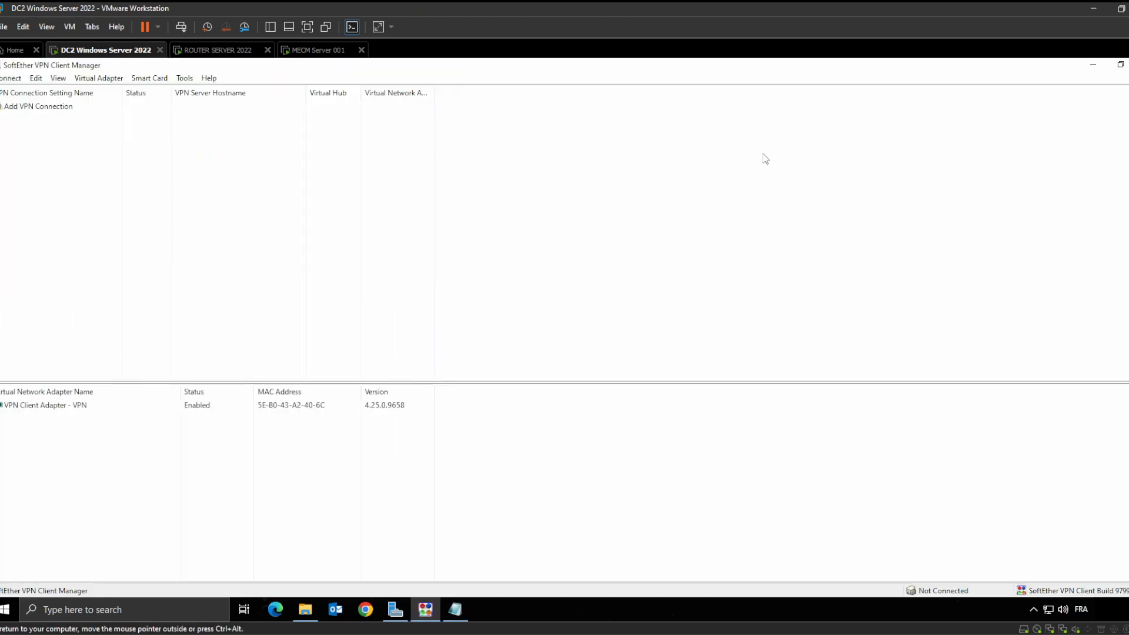
left_click(1121, 66)
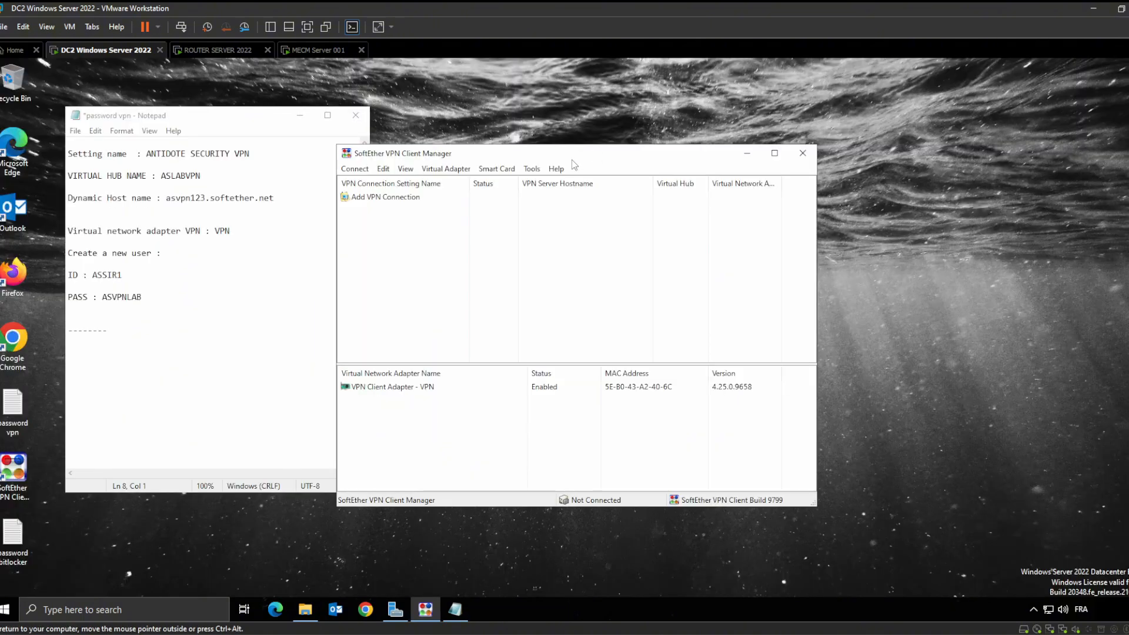
left_click_drag(576, 159, 740, 147)
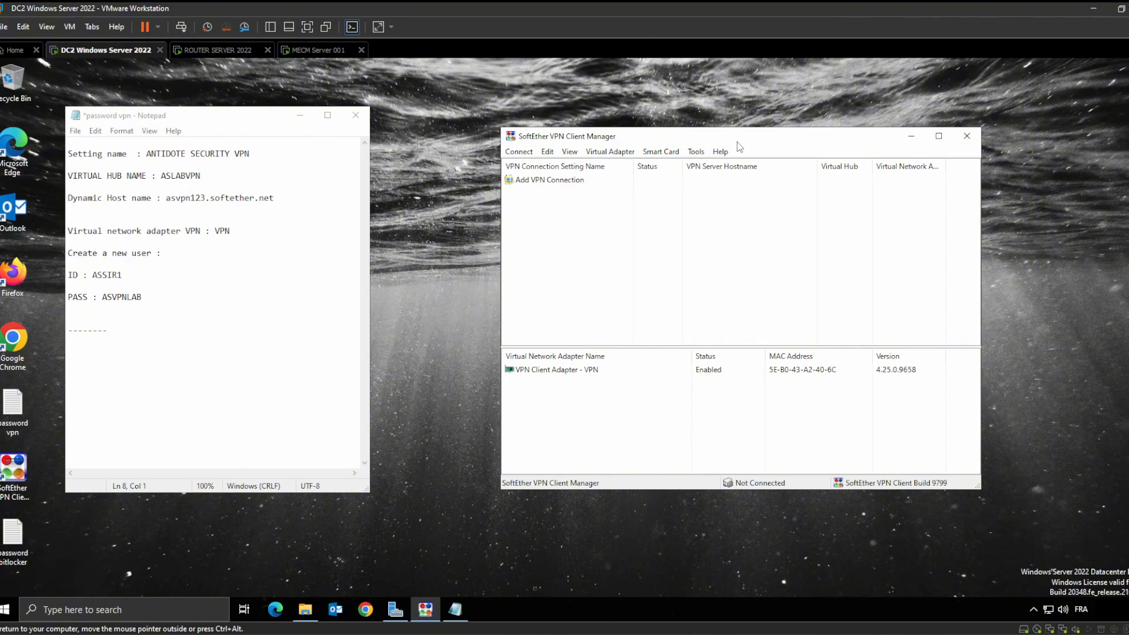
left_click(376, 544)
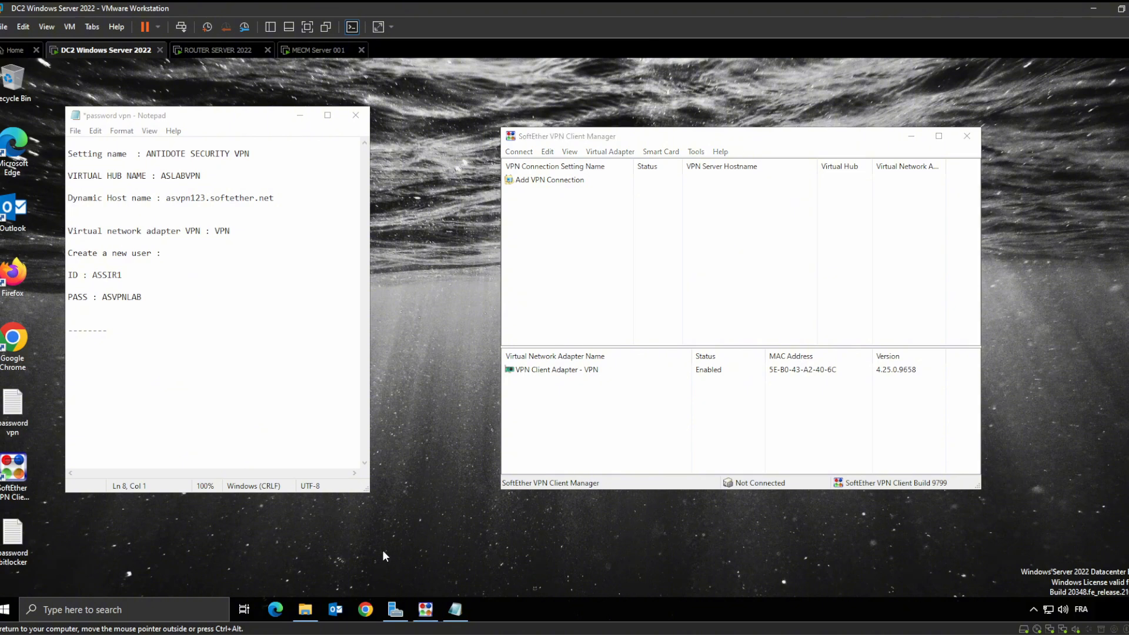
left_click(366, 610)
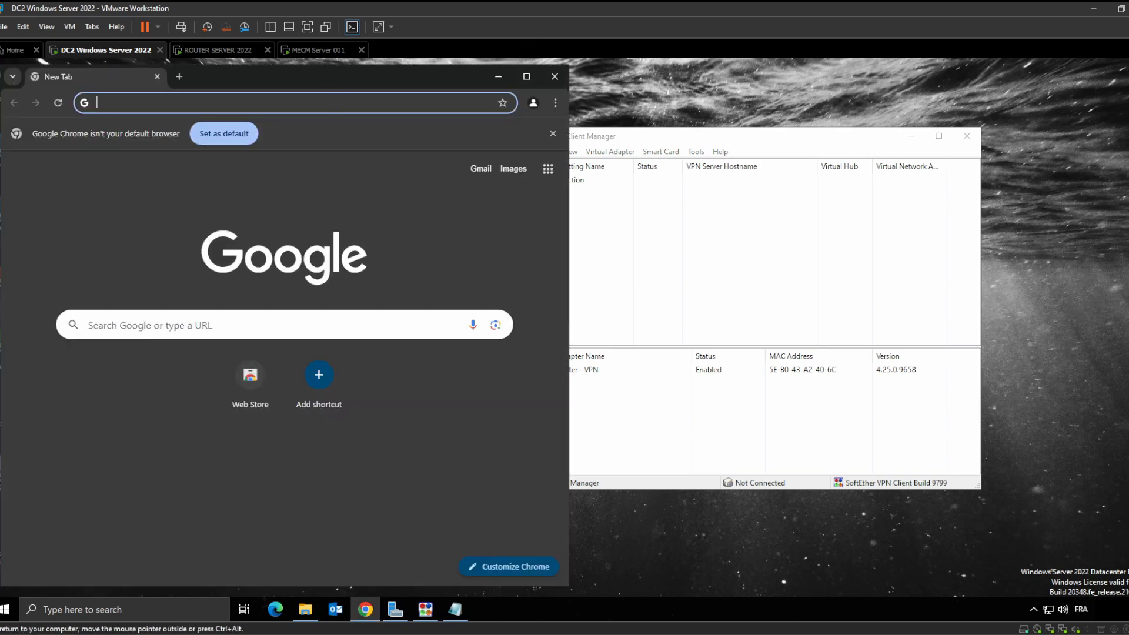
Open the SoftEther Download Center and pick SoftEther VPN Client for Windows
left_click(283, 103)
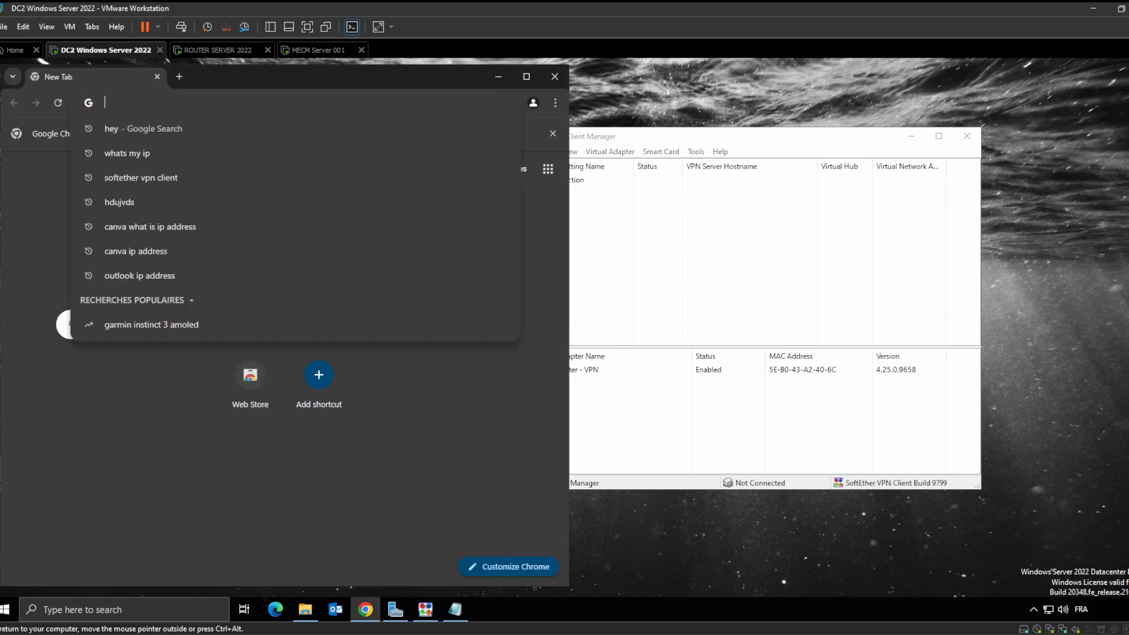
type("soft")
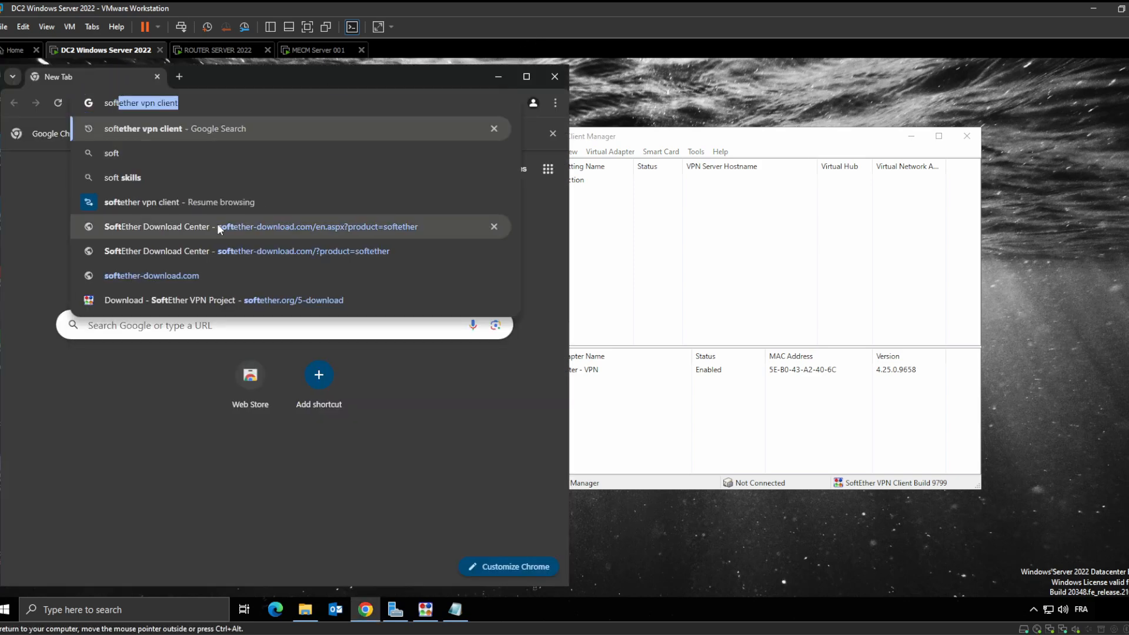
left_click(217, 226)
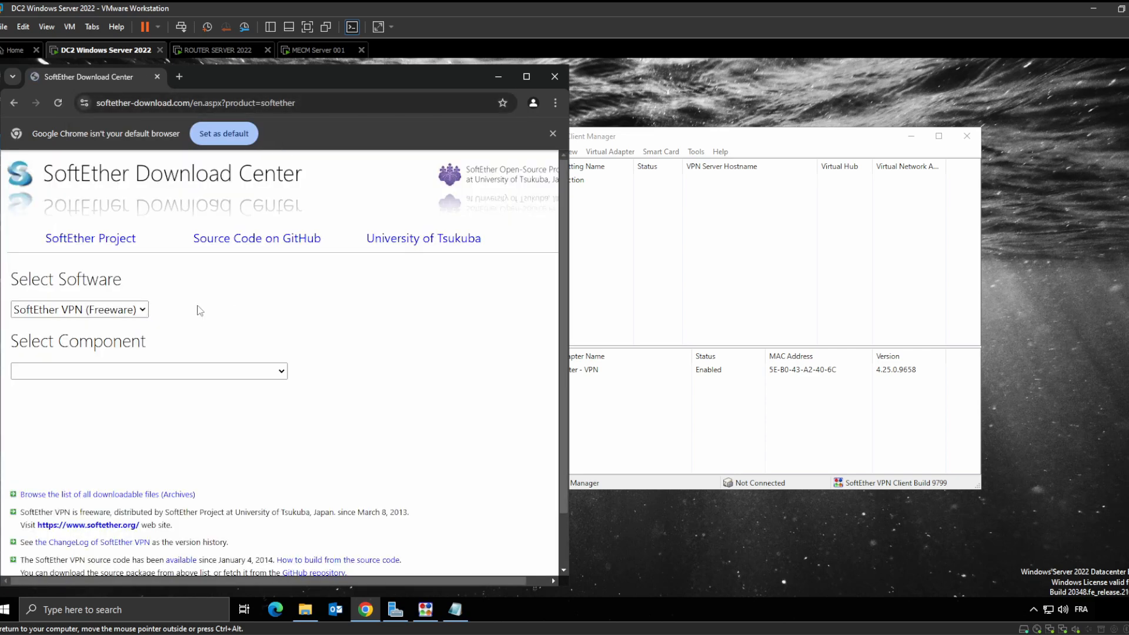
left_click(132, 310)
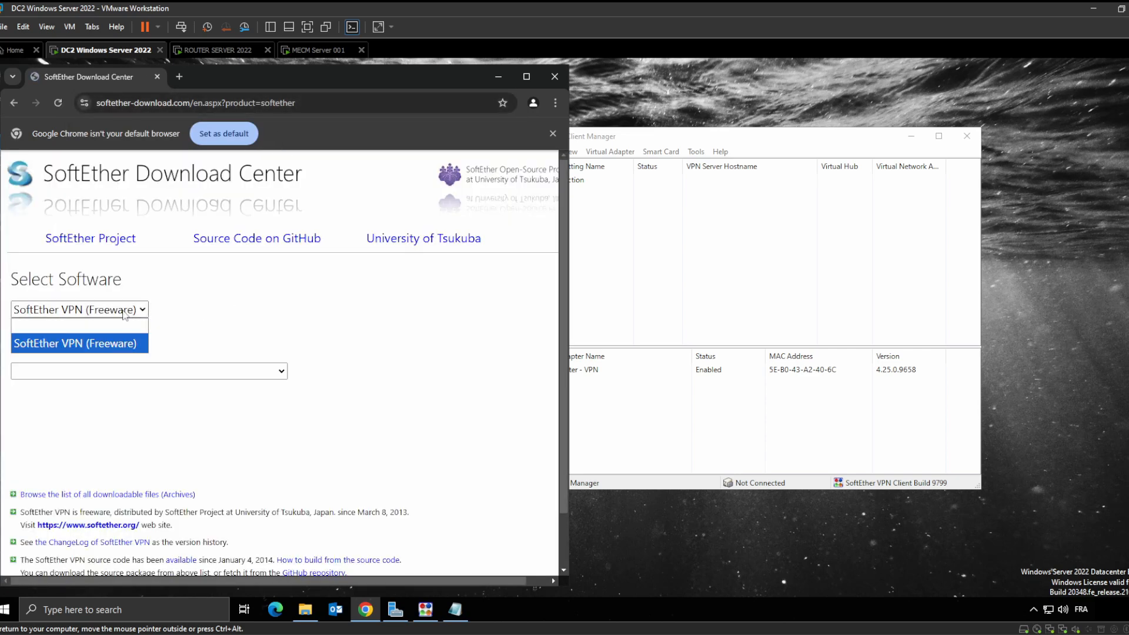
left_click(201, 311)
left_click(181, 370)
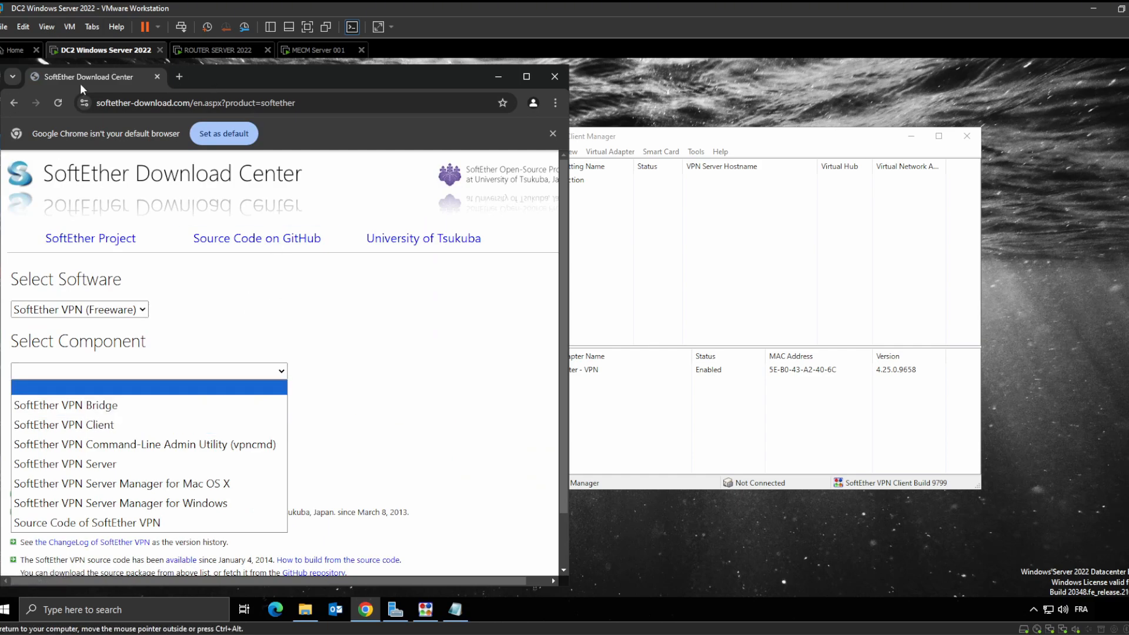
left_click(147, 425)
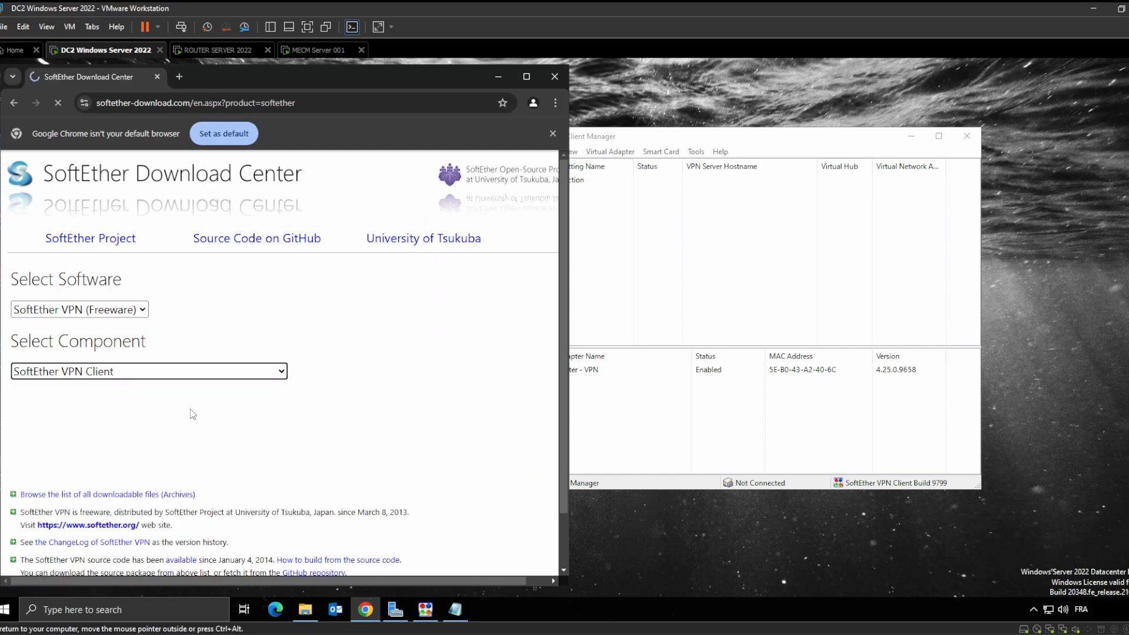
left_click(42, 432)
left_click(56, 468)
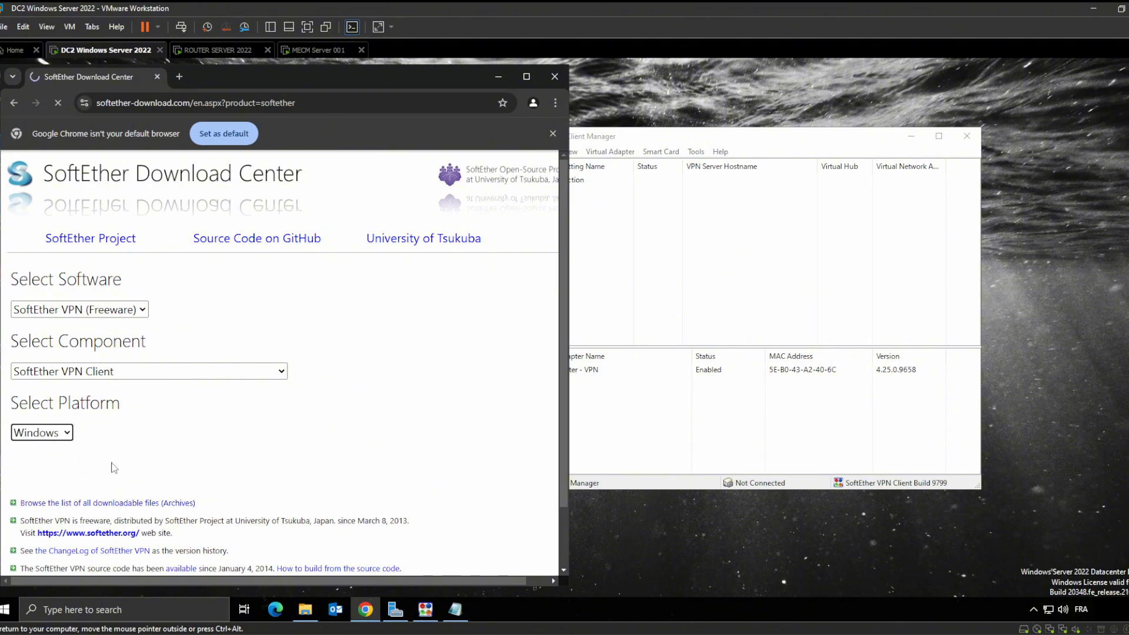
scroll(118, 469, "down", 2)
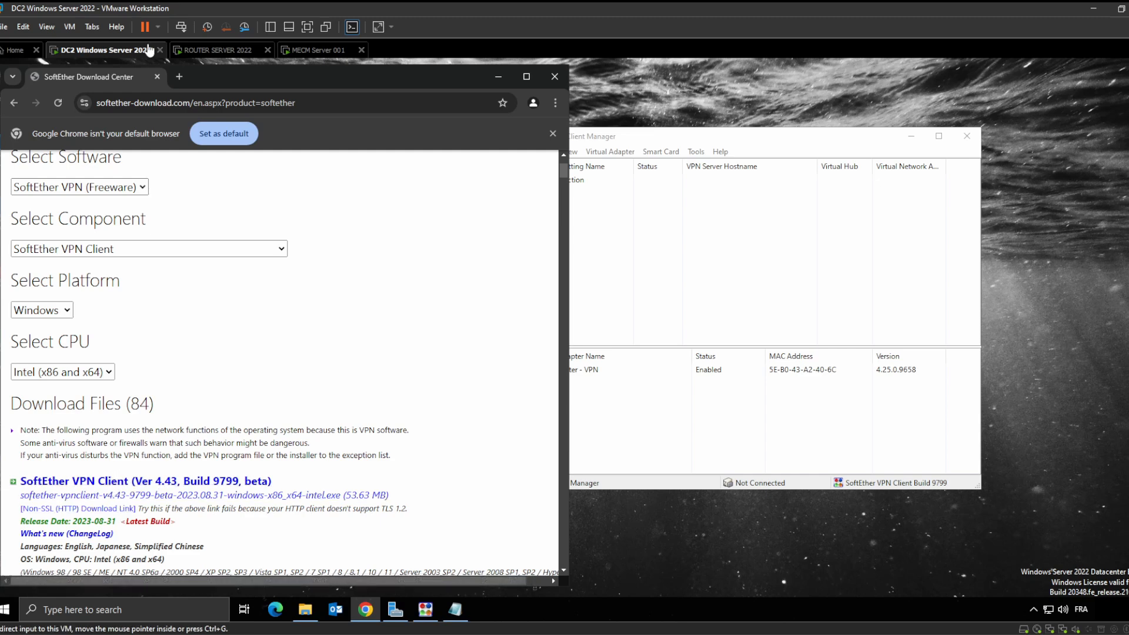
Switch the component to SoftEther VPN Server on Windows, then close Chrome
left_click(133, 192)
left_click(134, 194)
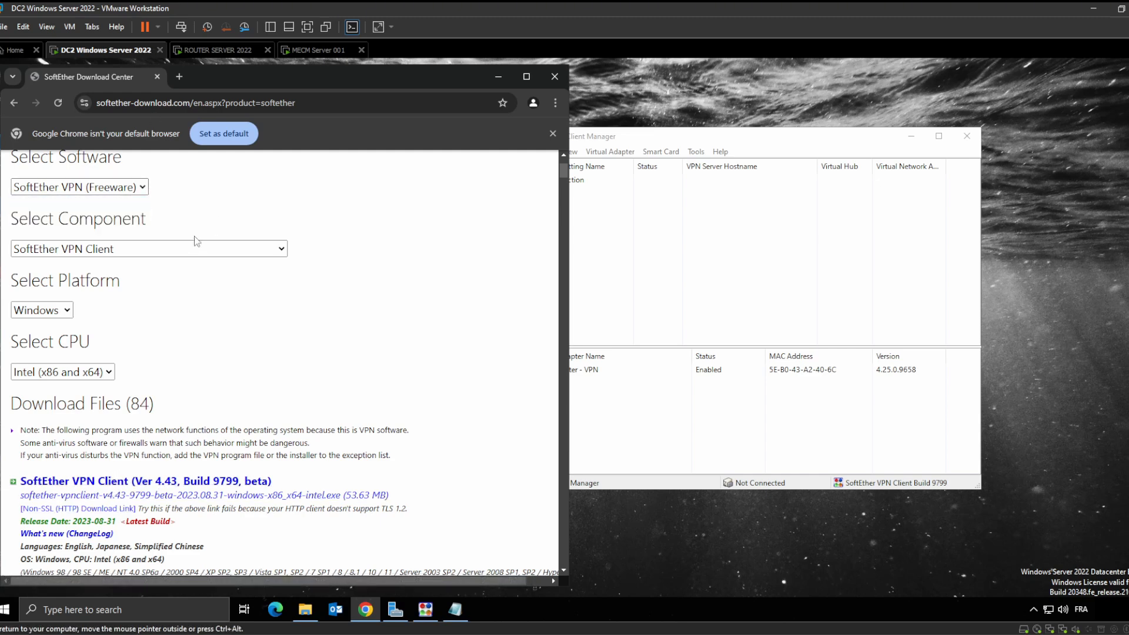
left_click(146, 252)
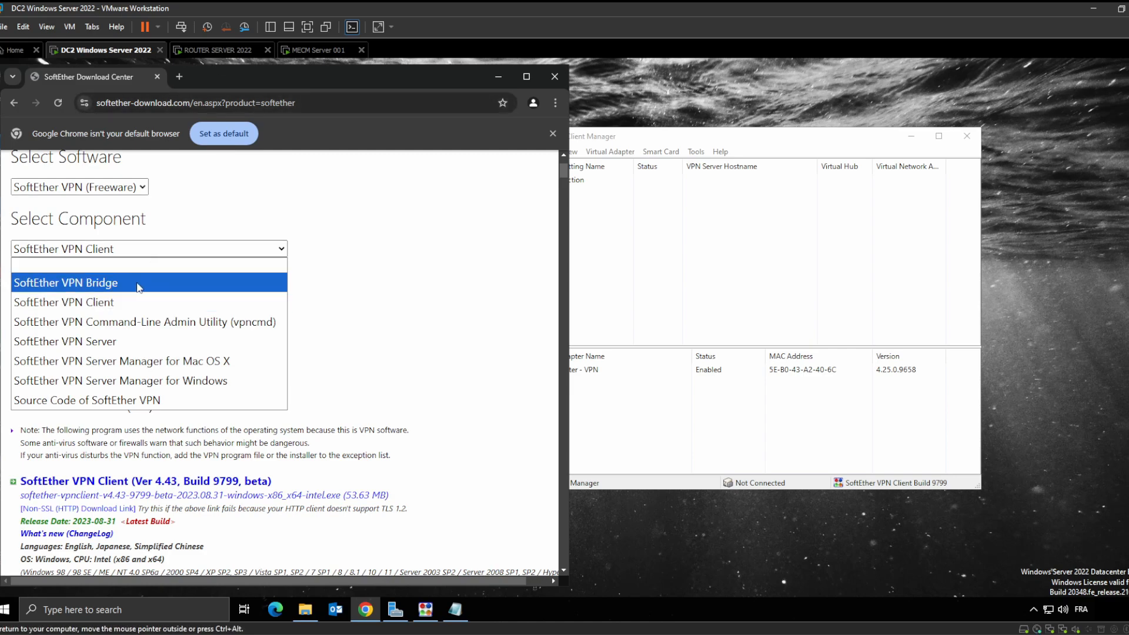
left_click(143, 343)
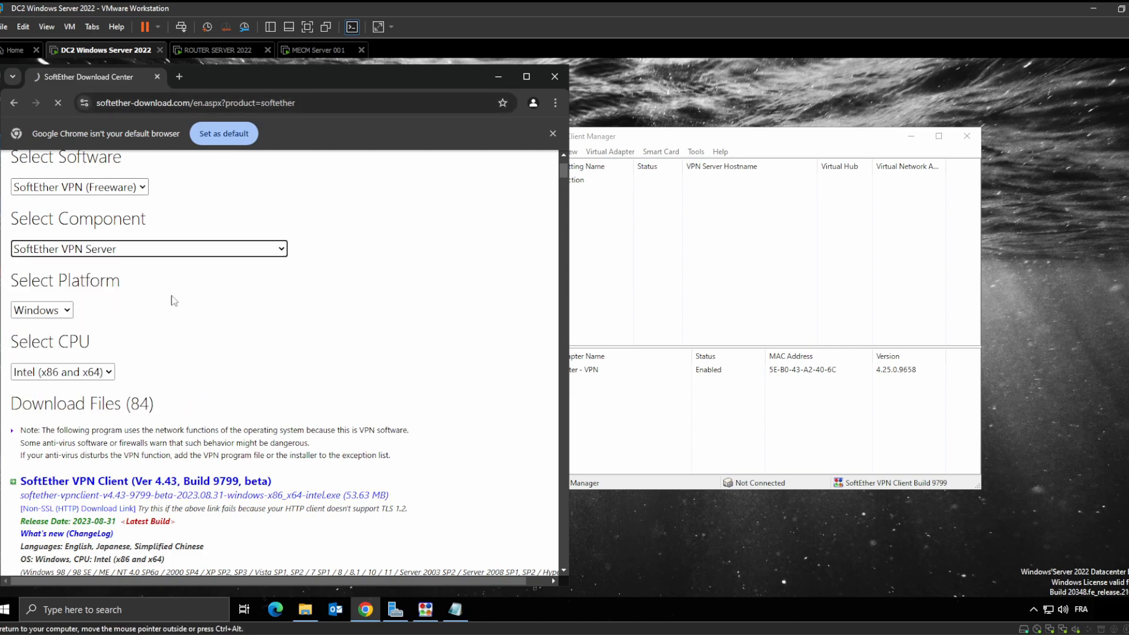
left_click(58, 362)
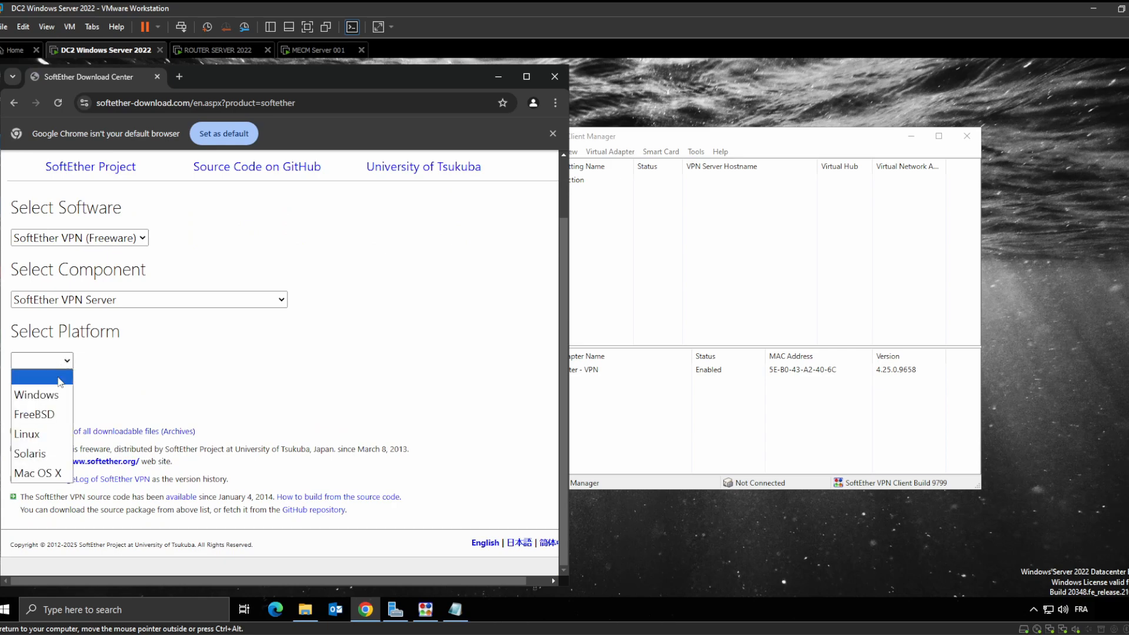
left_click(59, 397)
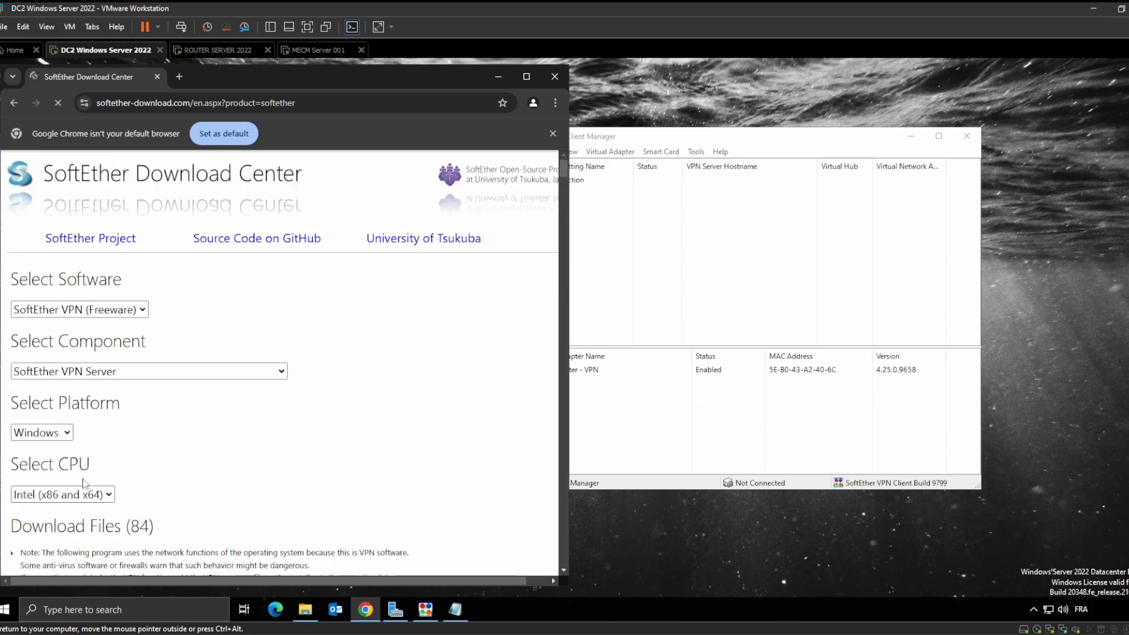
scroll(85, 483, "down", 3)
left_click(555, 76)
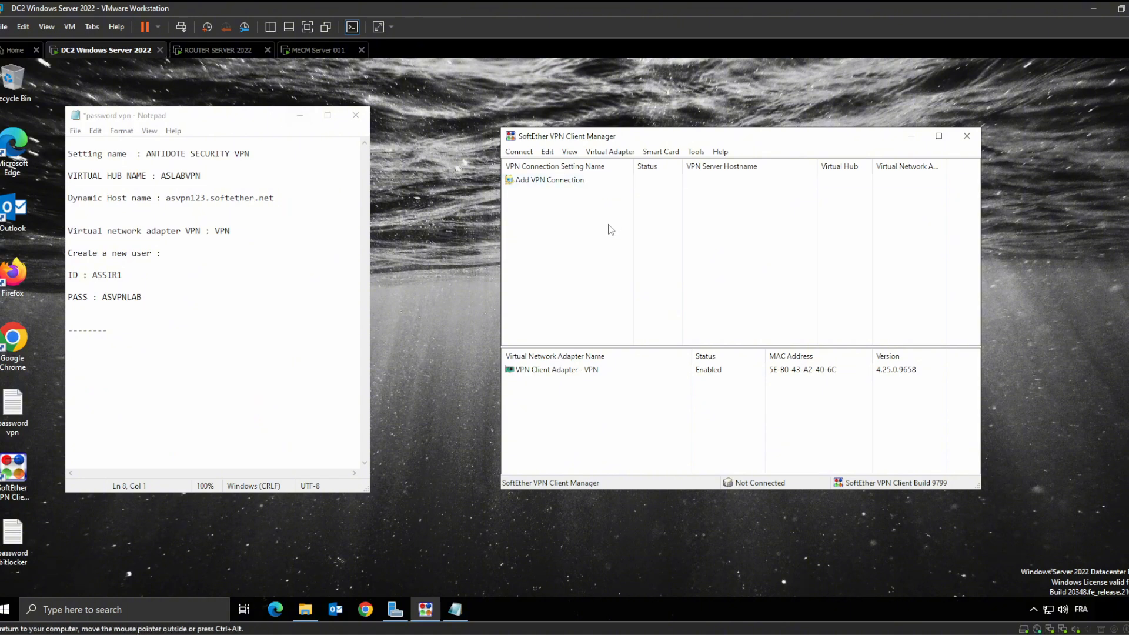
Save the VPN notes file in Notepad
left_click(143, 298)
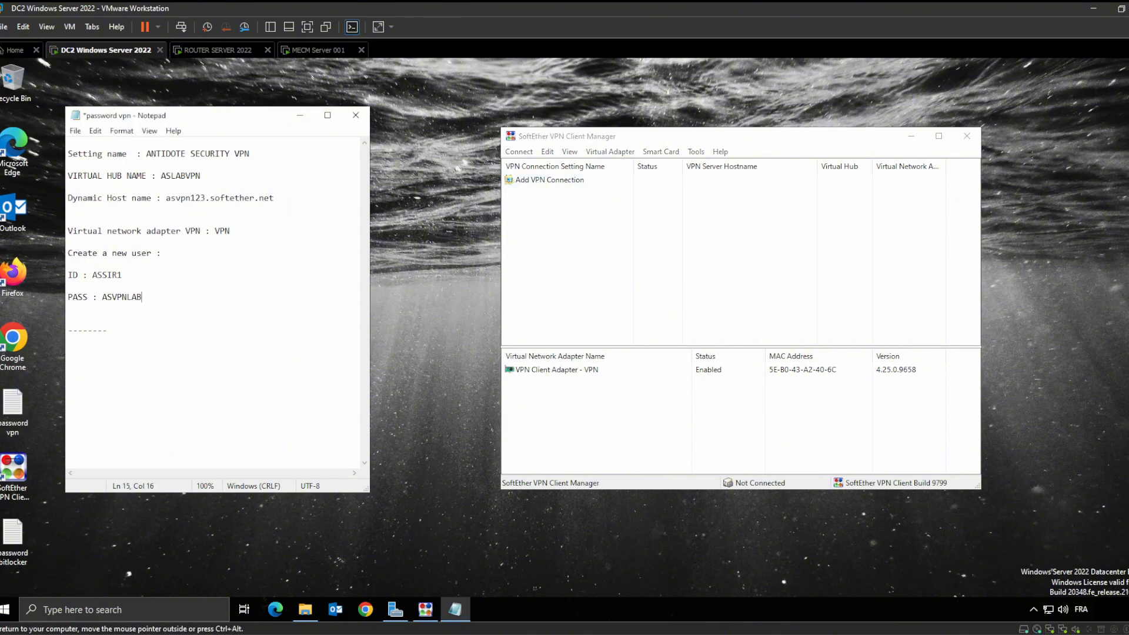
left_click(76, 130)
left_click(112, 184)
double_click(107, 275)
Bring up the context menu on the empty VPN connection list
right_click(568, 213)
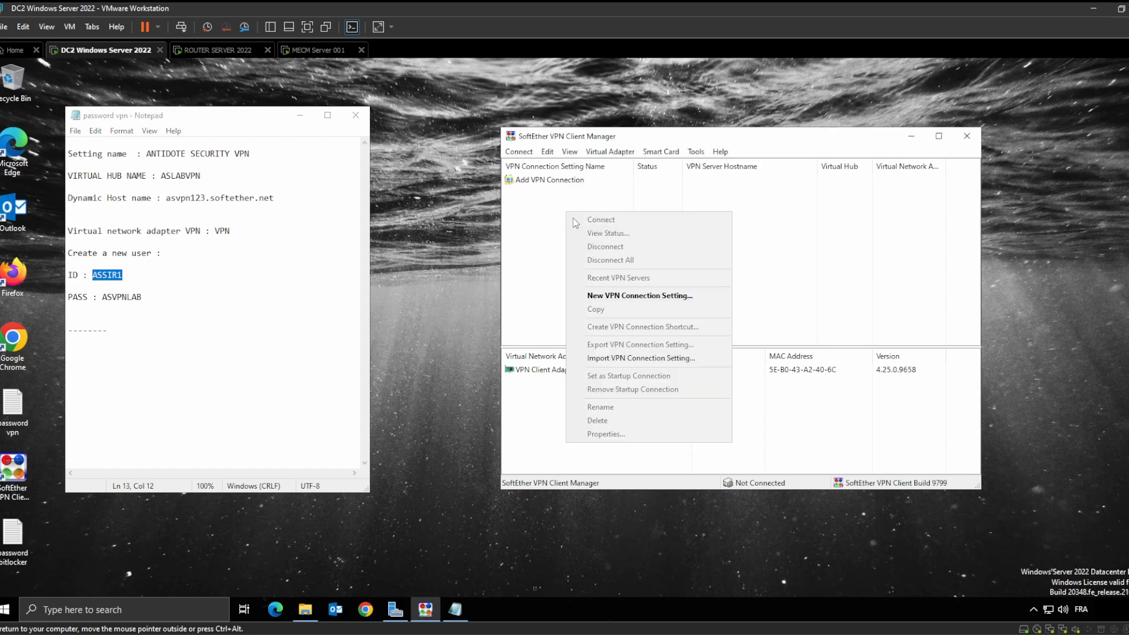
left_click(528, 193)
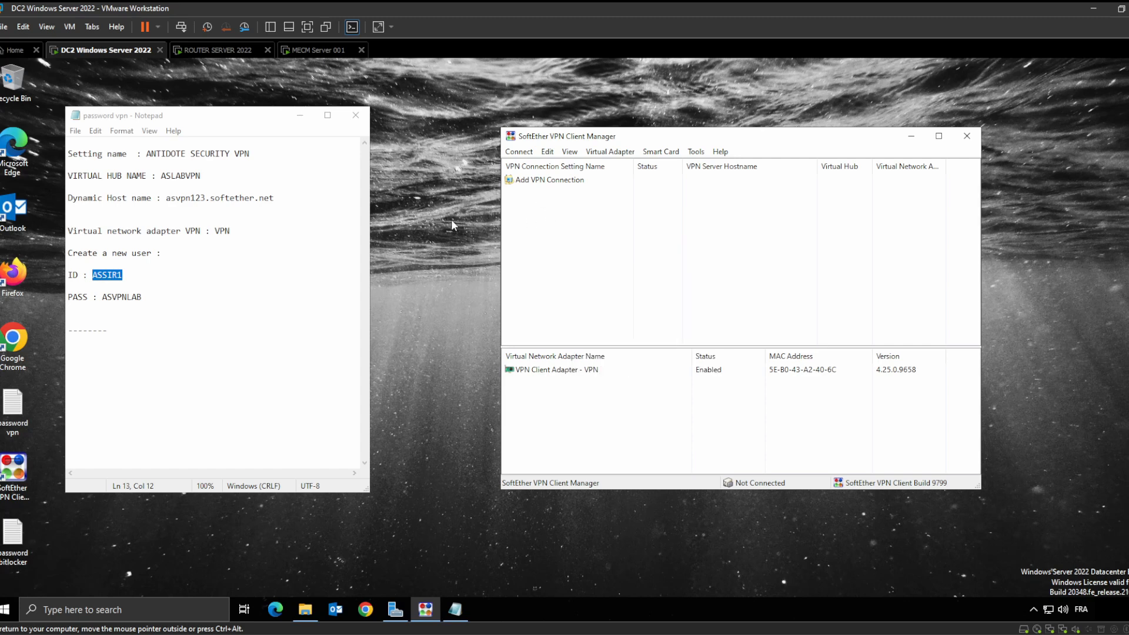
right_click(562, 182)
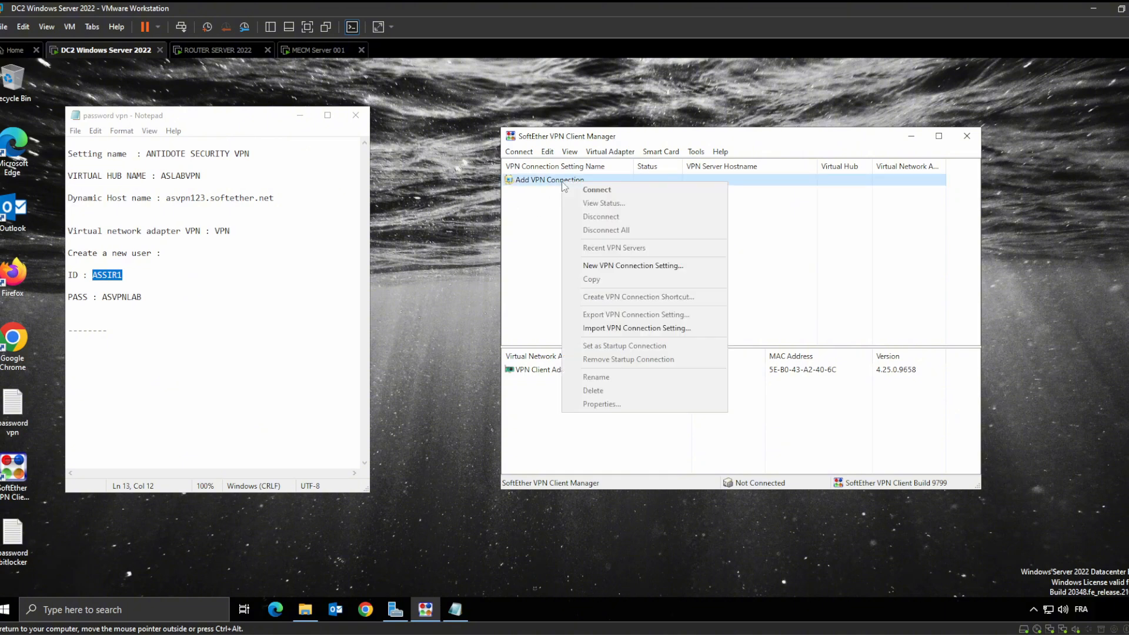
left_click(535, 235)
right_click(566, 246)
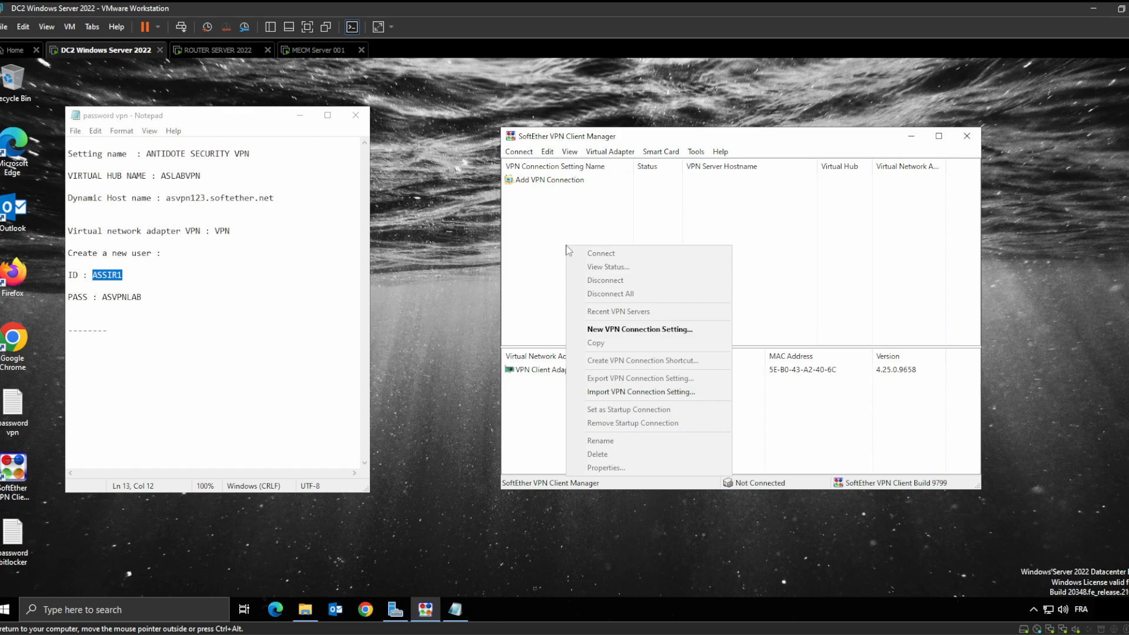
Create a new VPN connection setting named ANTIDOTE SECURITY VPN 1
left_click(629, 331)
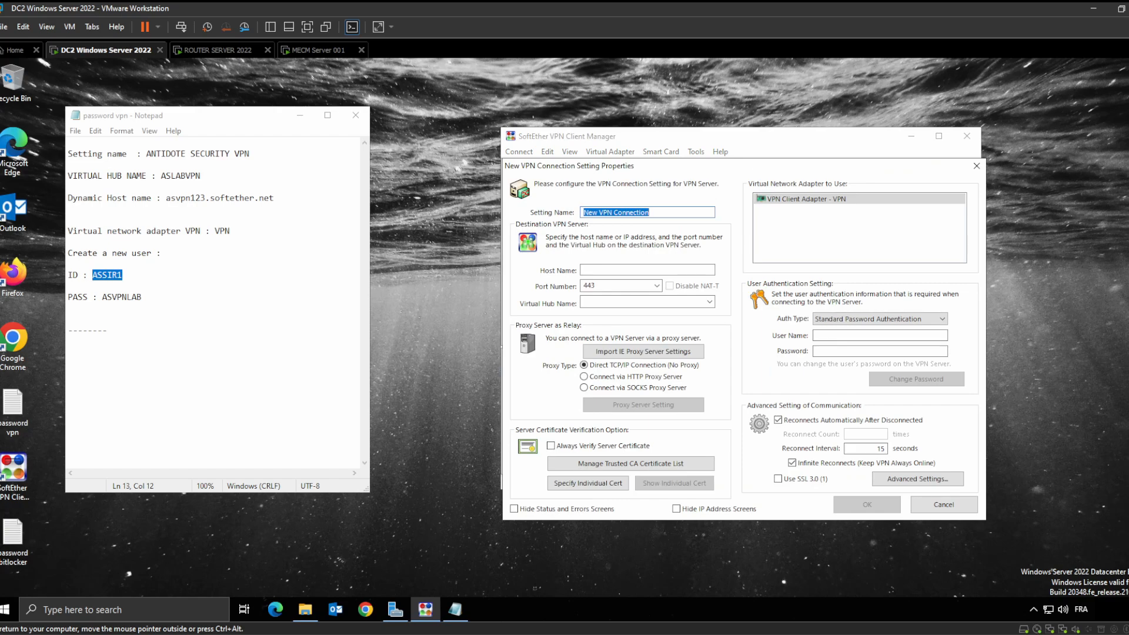
left_click_drag(252, 155, 146, 154)
key("ctrl+c")
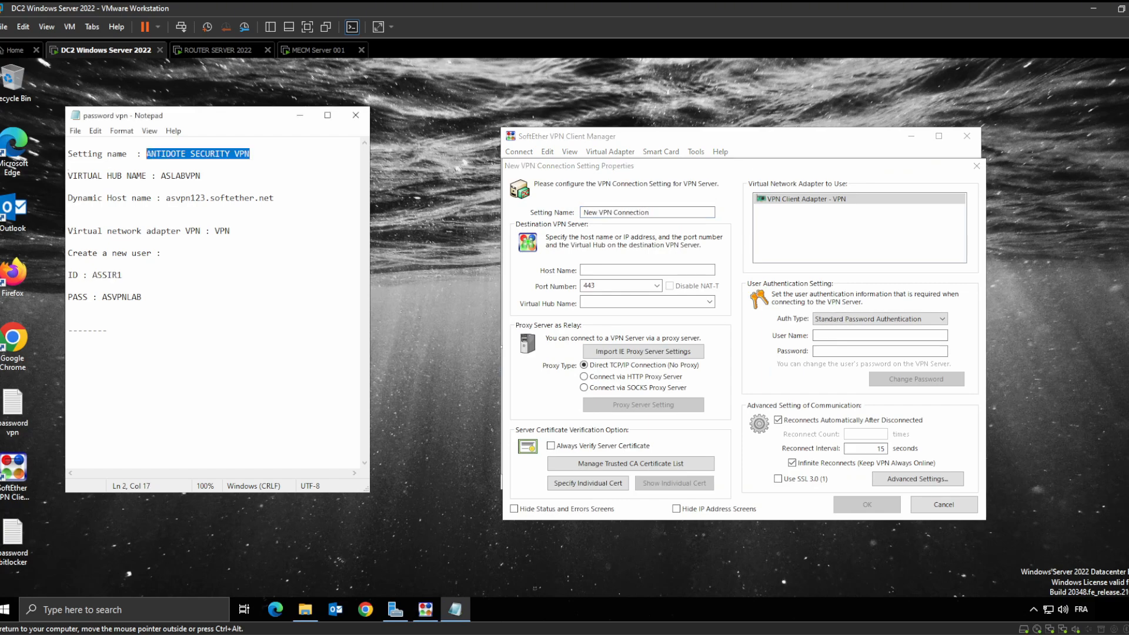
double_click(658, 212)
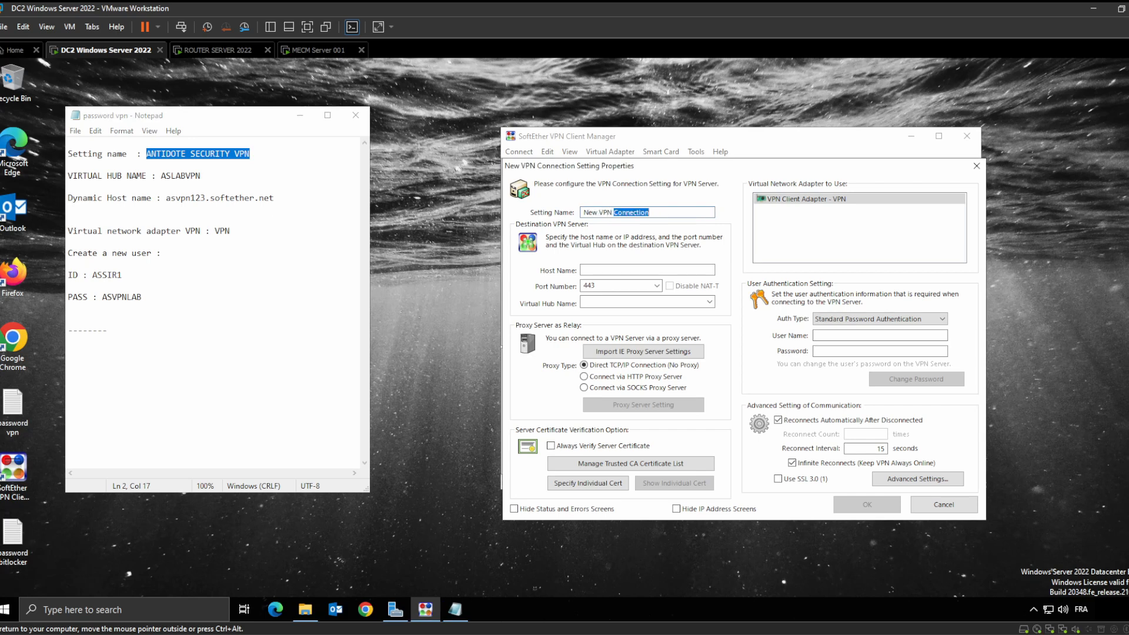
key("BackSpace")
key("BackSpace")
key("BackSpace")
key("BackSpace")
key("BackSpace")
key("BackSpace")
key("BackSpace")
key("BackSpace")
key("BackSpace")
key("ctrl+v")
left_click(253, 154)
type("1")
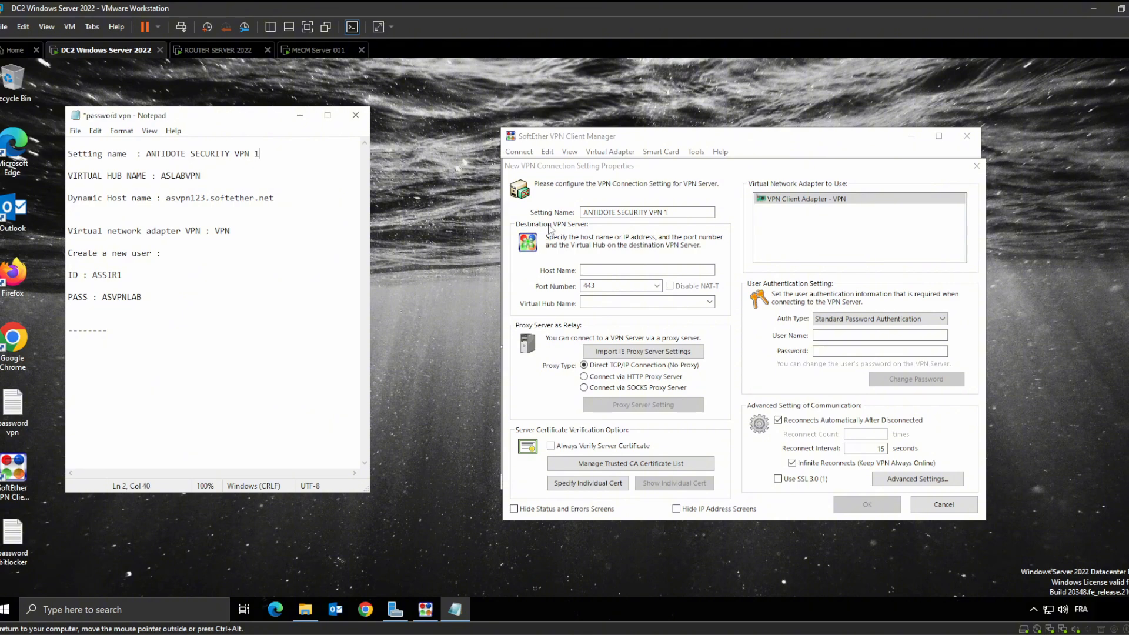
left_click(622, 266)
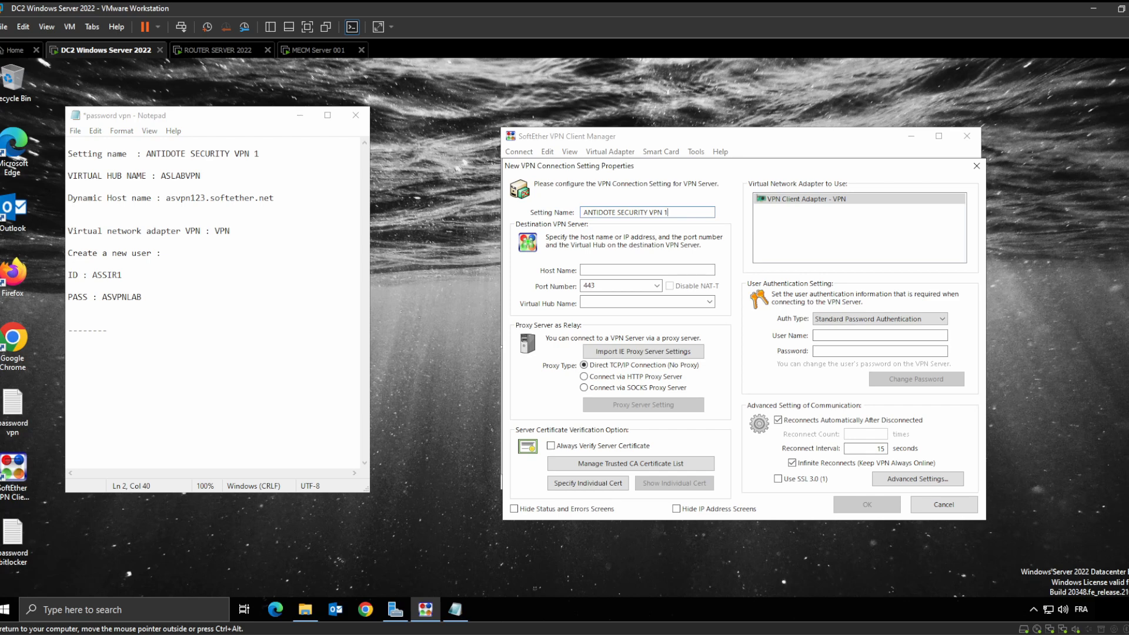
Correct the notes' hub name to ASLABVPN1 and enter it as the Virtual Hub Name
double_click(181, 176)
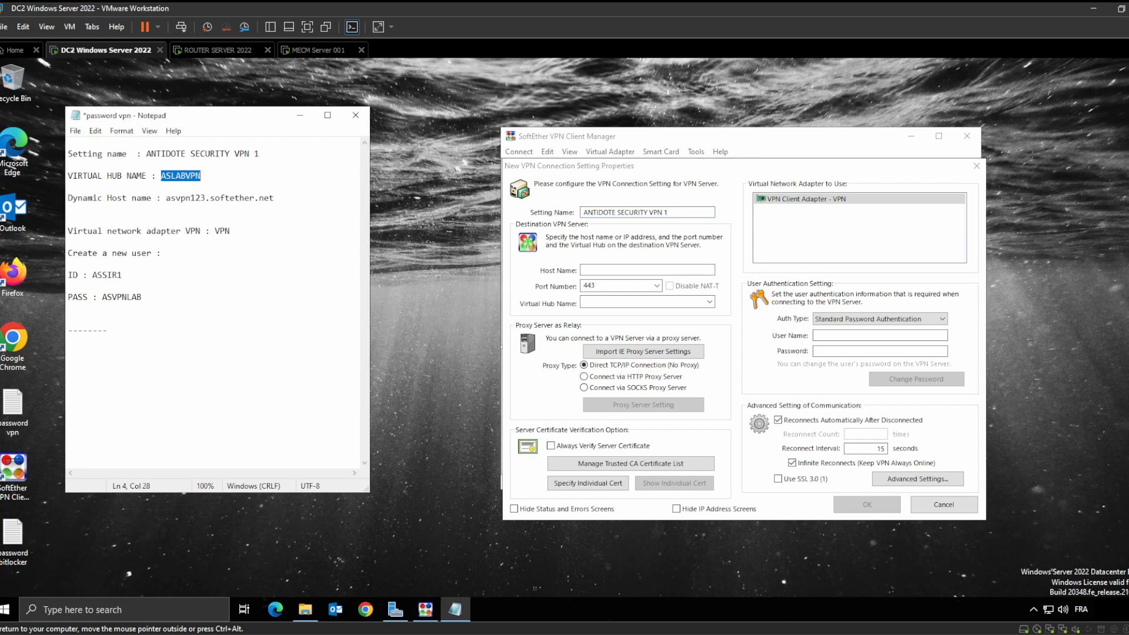
left_click(202, 176)
type("1")
key("shift+Left")
key("shift+Left")
key("shift+Left")
key("shift+Left")
key("shift+Left")
key("shift+Left")
key("shift+Left")
key("shift+Left")
key("shift+Left")
key("ctrl+c")
left_click(207, 51)
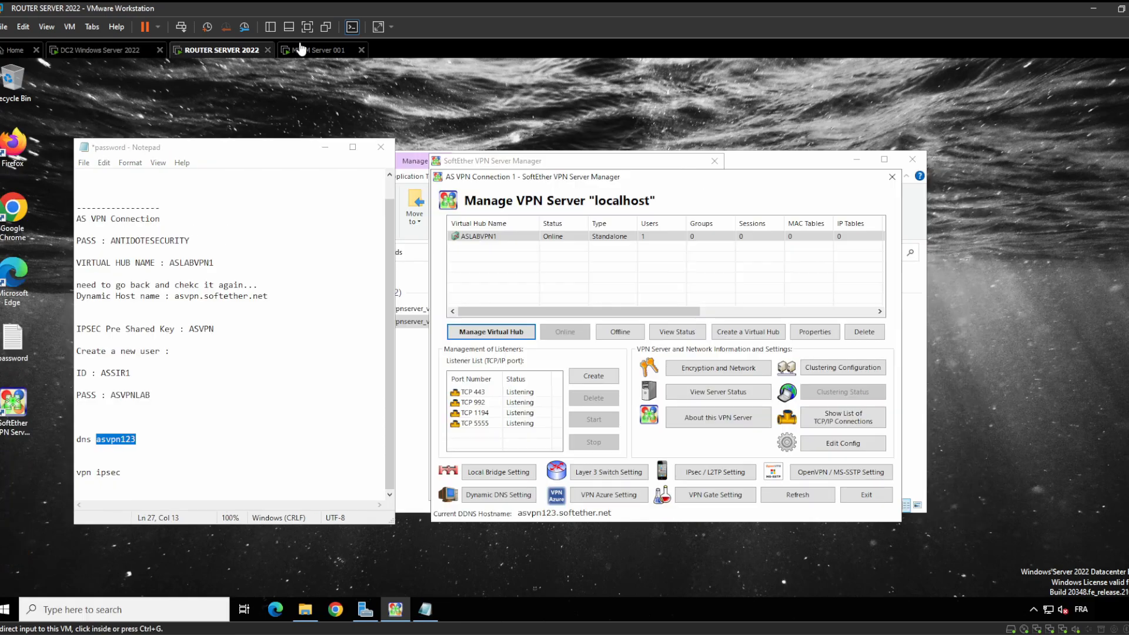
left_click(88, 52)
left_click(601, 271)
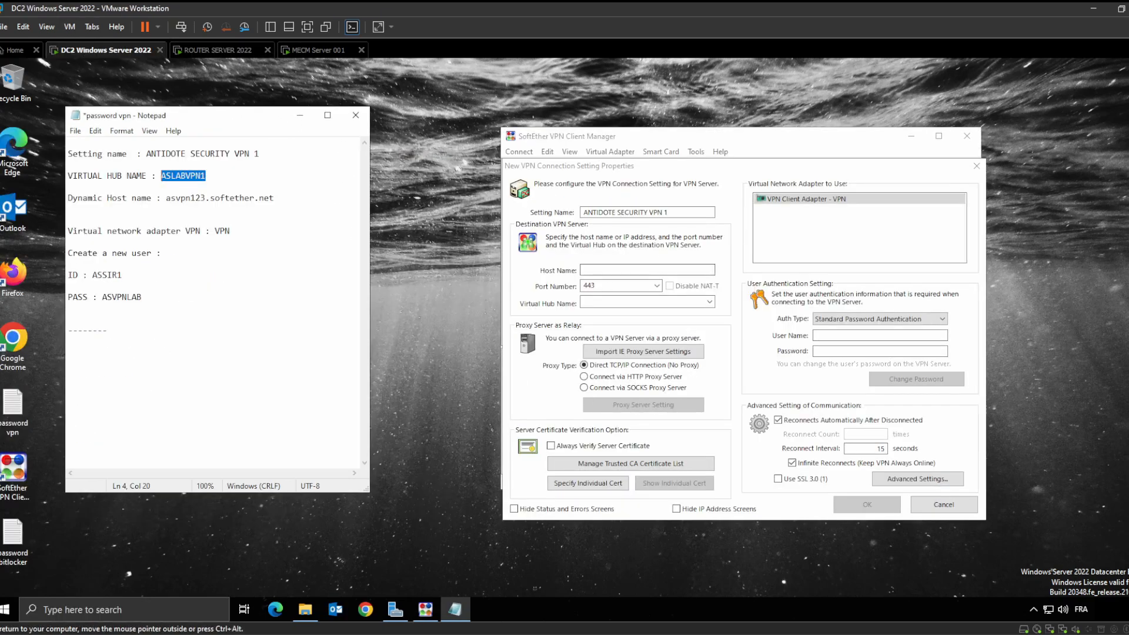
key("ctrl+v")
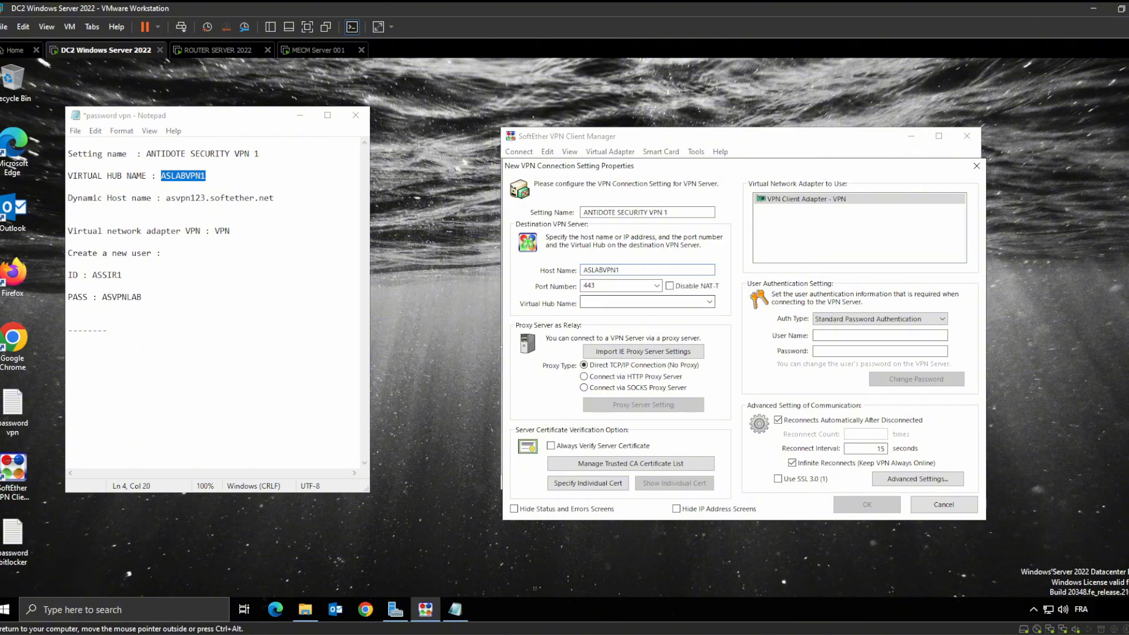
left_click_drag(623, 271, 580, 271)
key("ctrl+c")
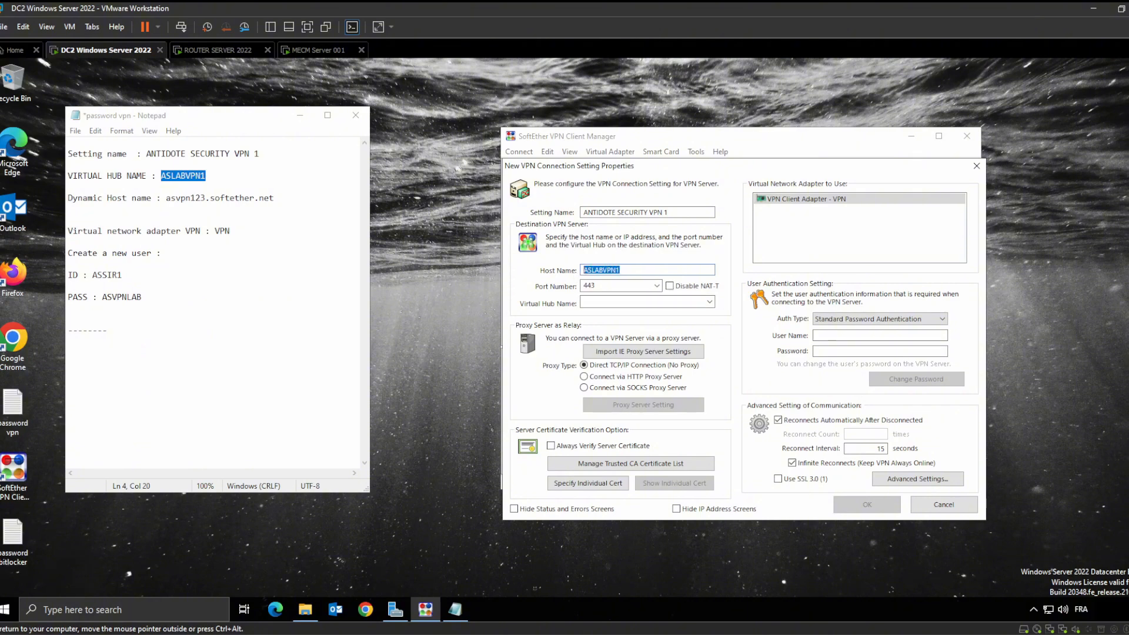
key("BackSpace")
left_click(606, 301)
key("ctrl+v")
Copy asvpn123.softether.net from the notes into the Host Name field
left_click(609, 270)
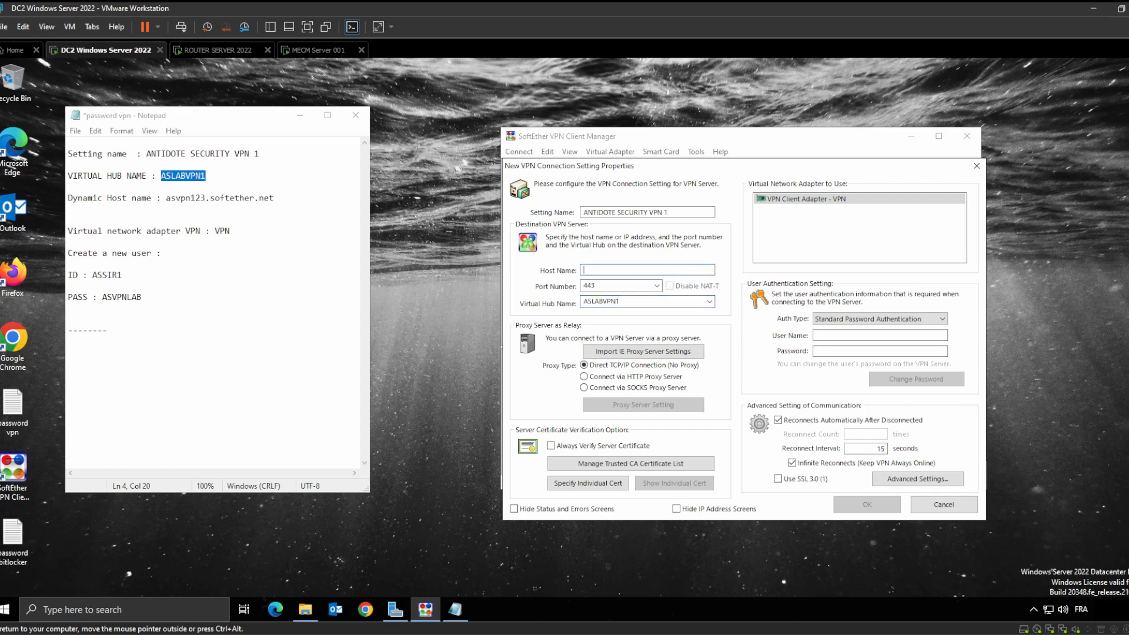
left_click_drag(275, 198, 166, 198)
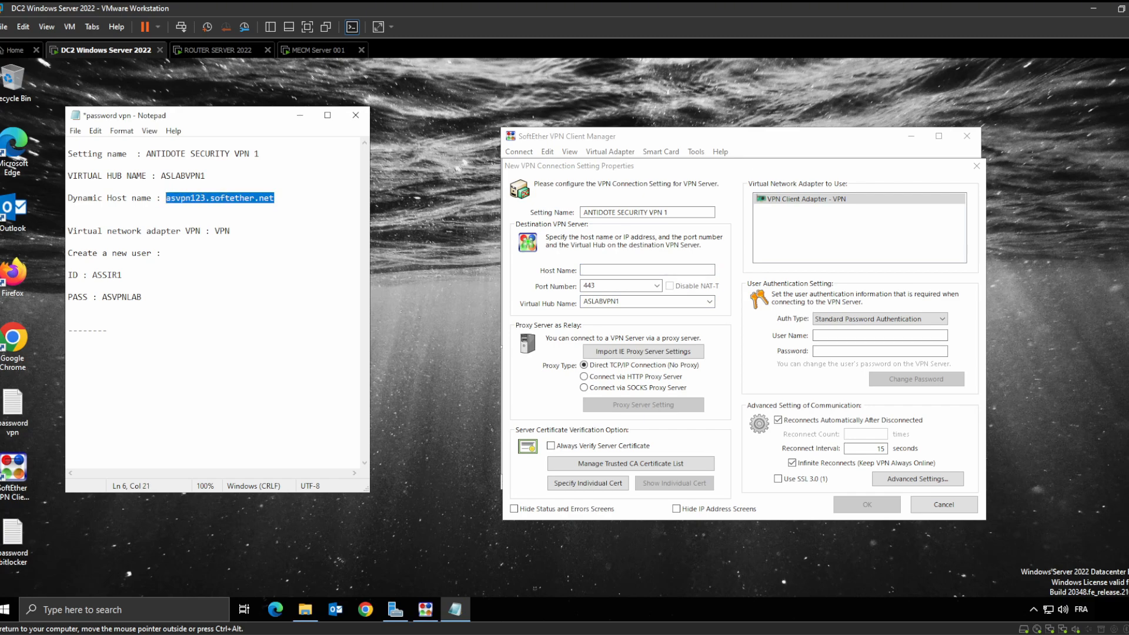
key("ctrl+c")
left_click(647, 269)
key("ctrl+v")
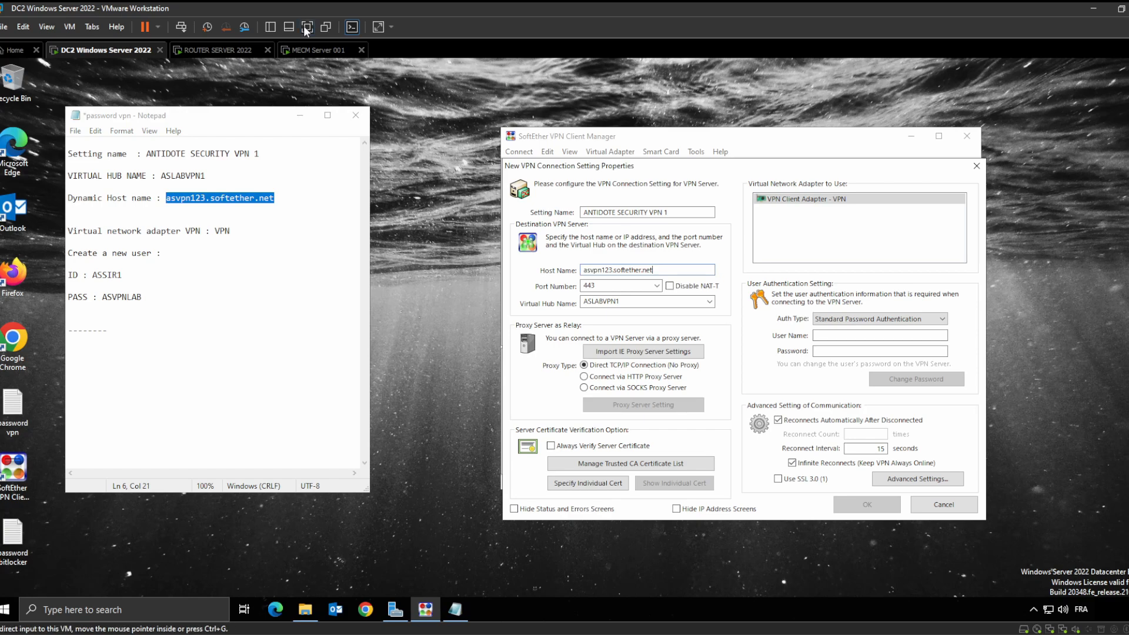
Enter the VPN user name and password from the notes and save the connection setting
left_click(185, 52)
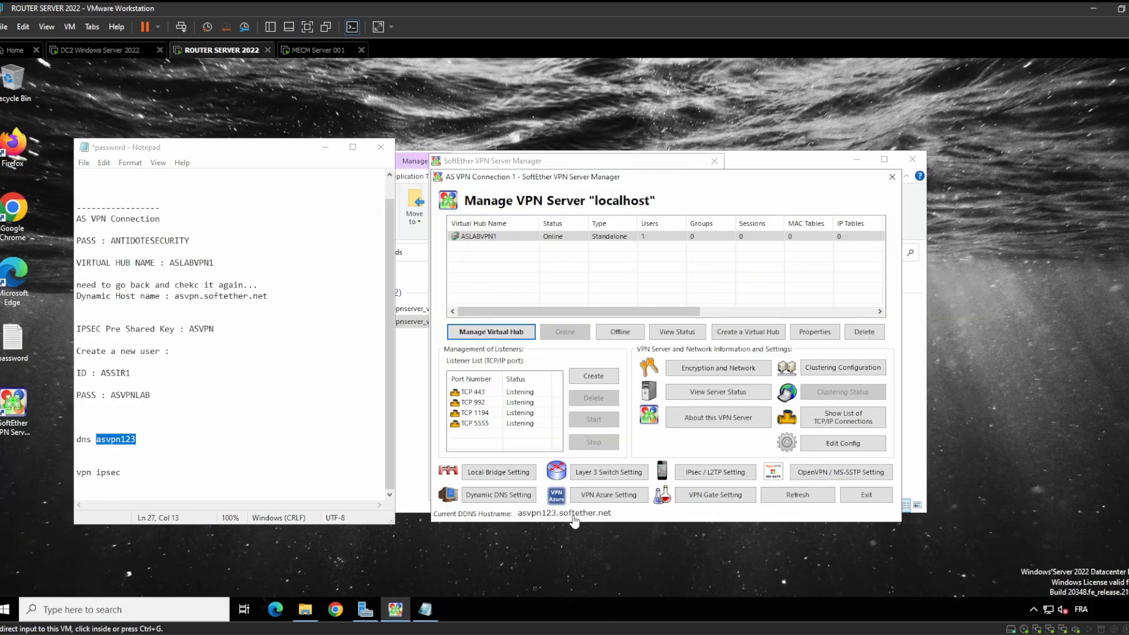
left_click(119, 53)
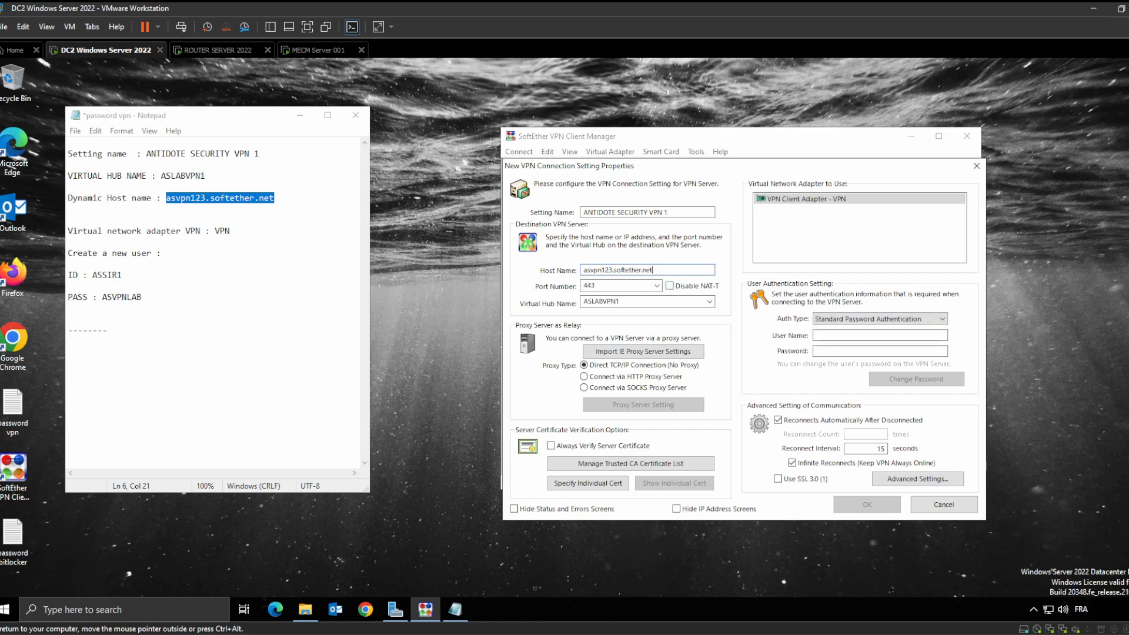
double_click(123, 297)
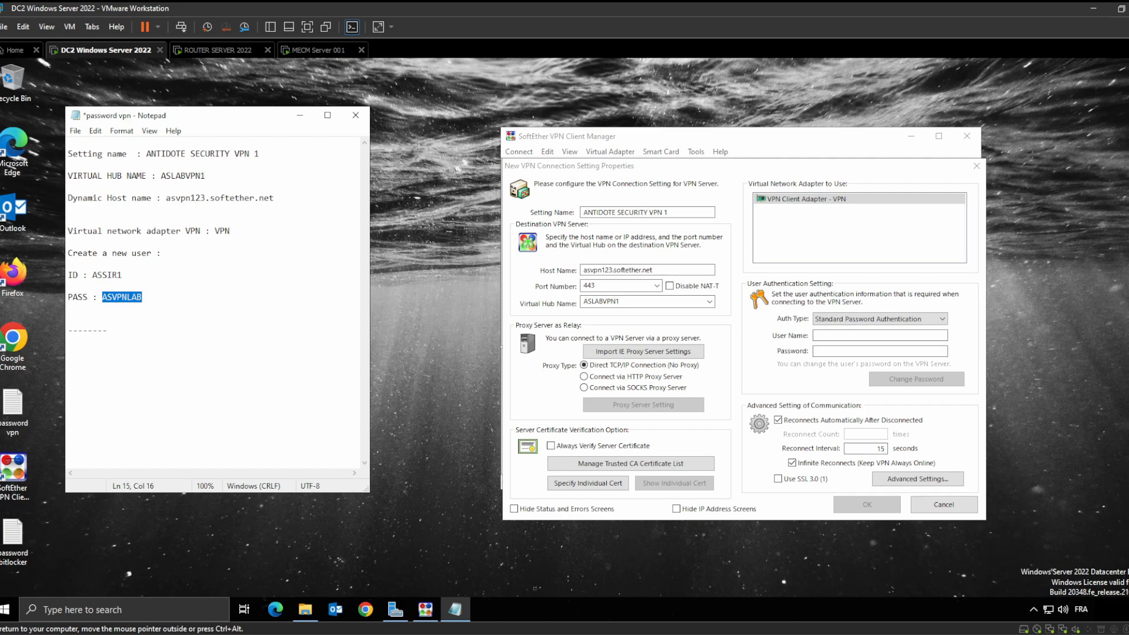
left_click(219, 51)
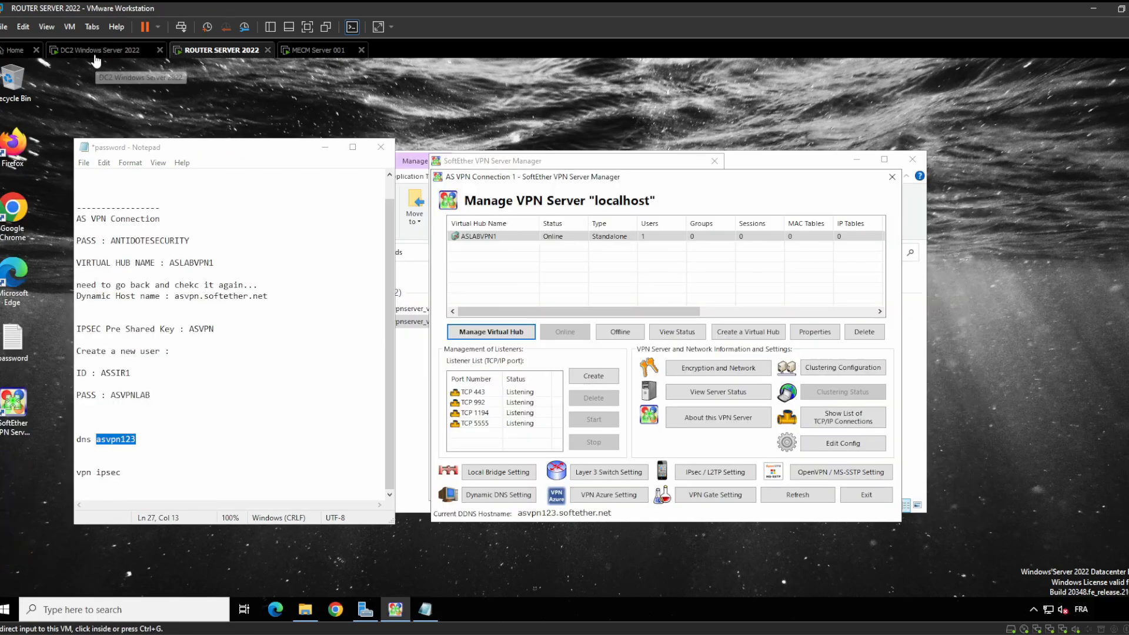
left_click(92, 51)
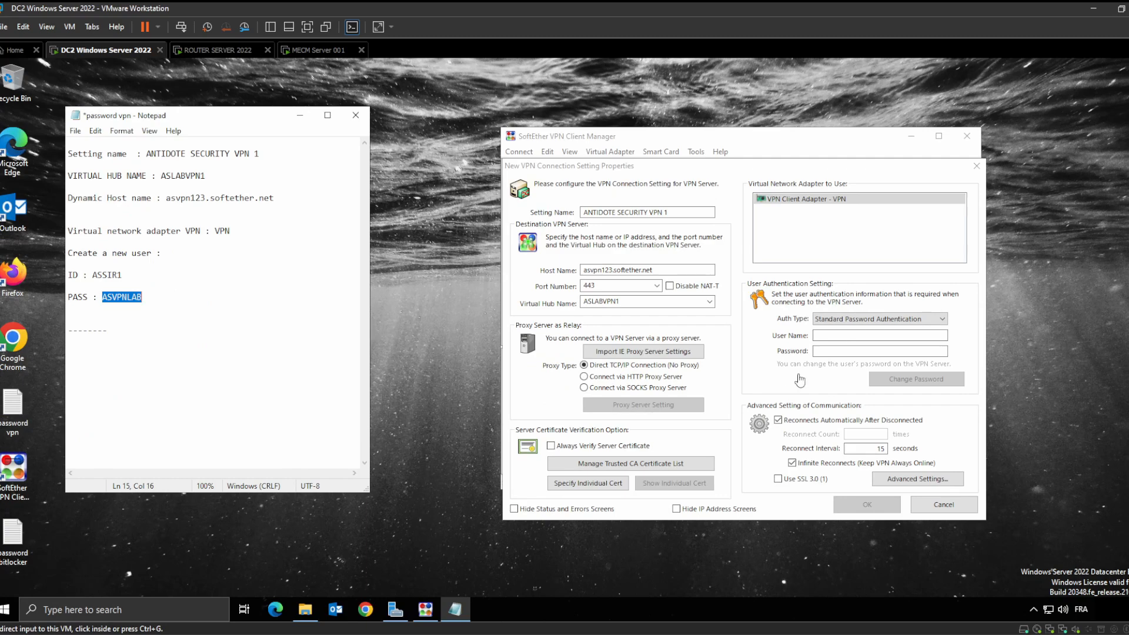
left_click(879, 336)
key("ctrl+v")
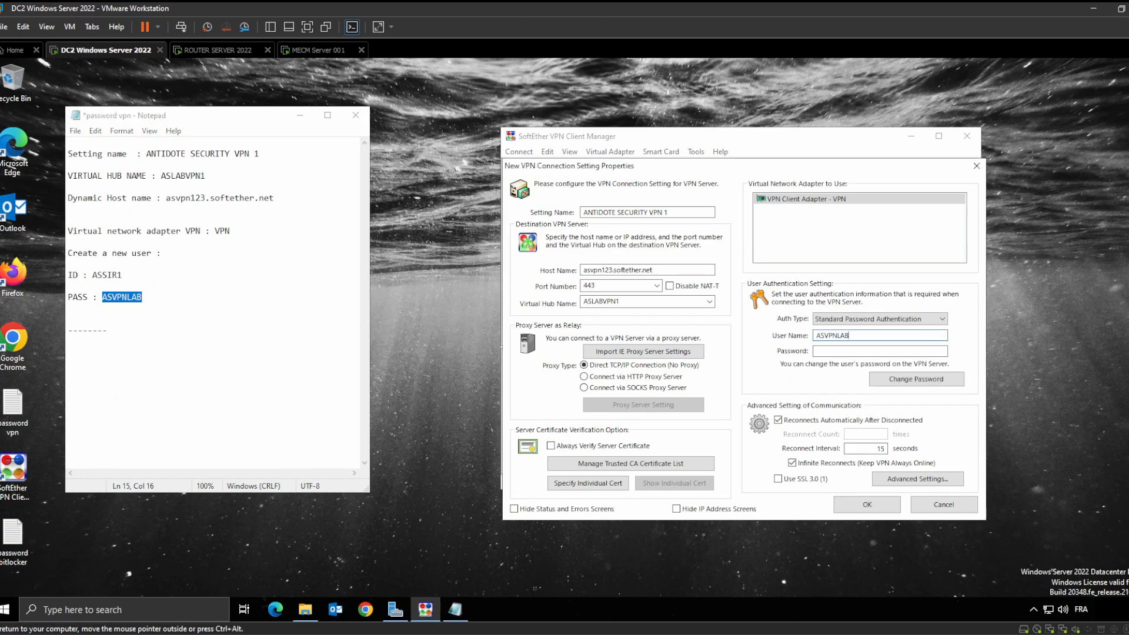
key("Tab")
key("ctrl+v")
left_click(873, 510)
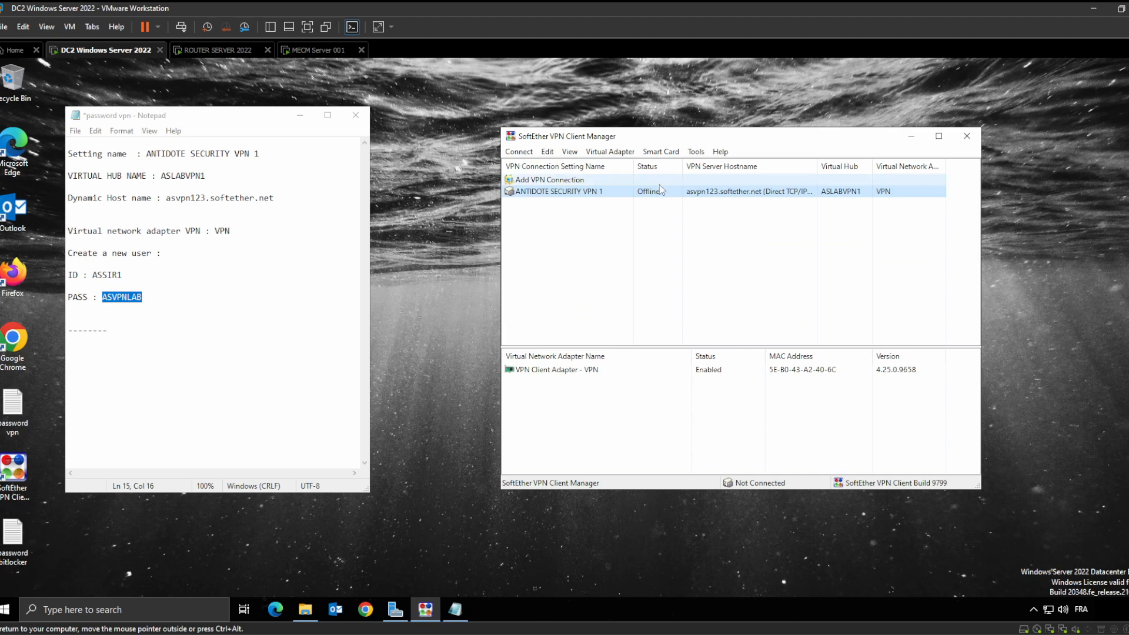
Connect ANTIDOTE SECURITY VPN 1 and begin editing the login prompt's user name
right_click(634, 192)
left_click(671, 198)
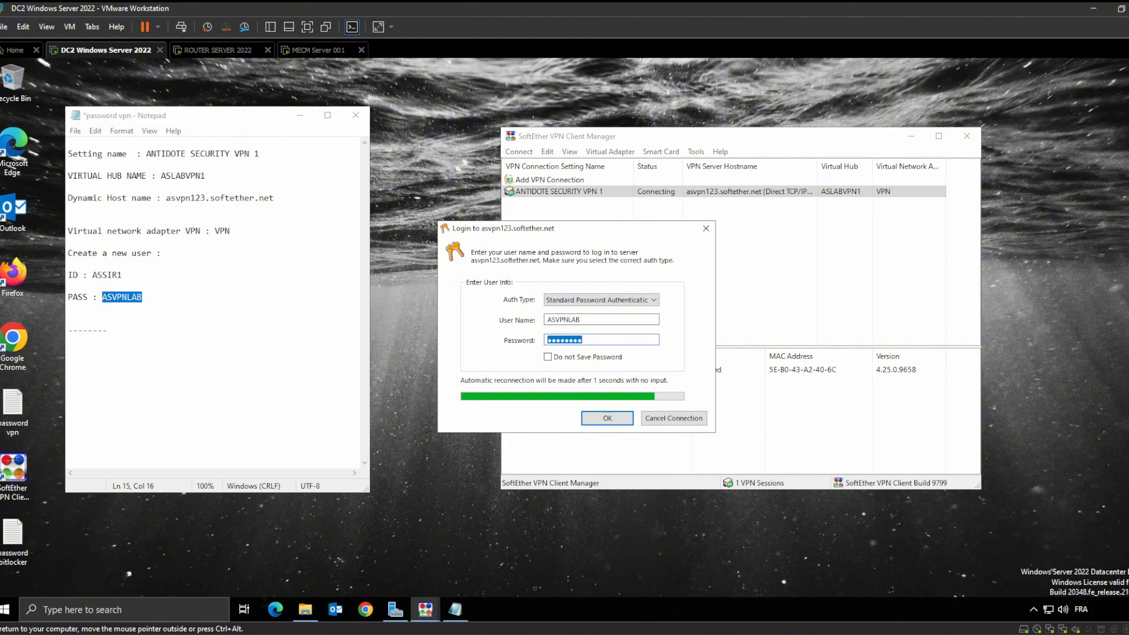
left_click(621, 340)
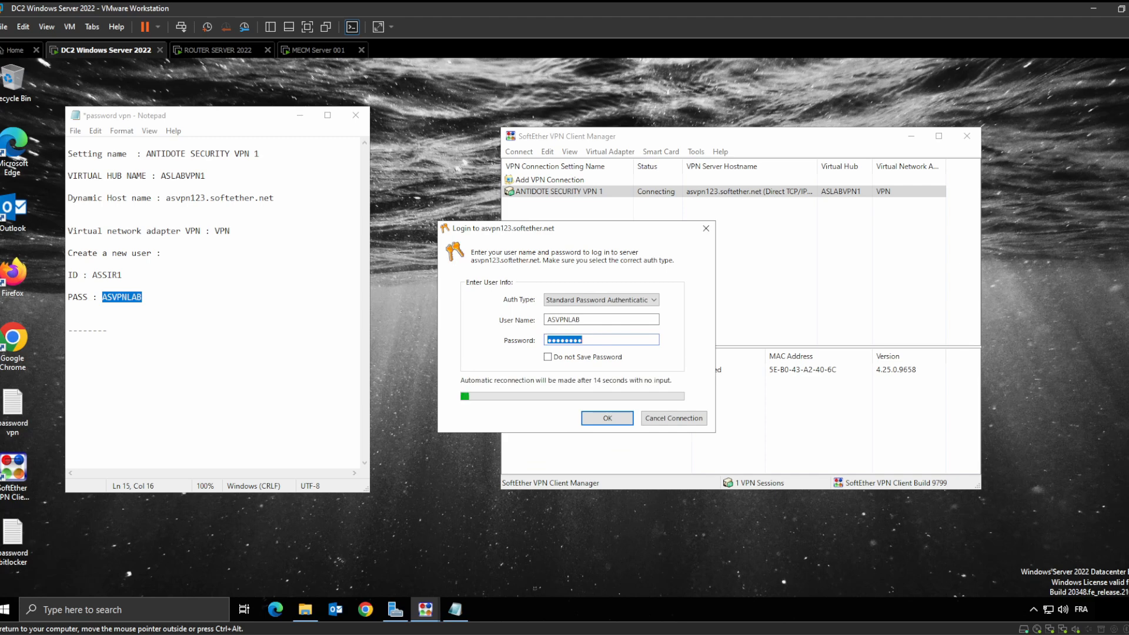
left_click(597, 320)
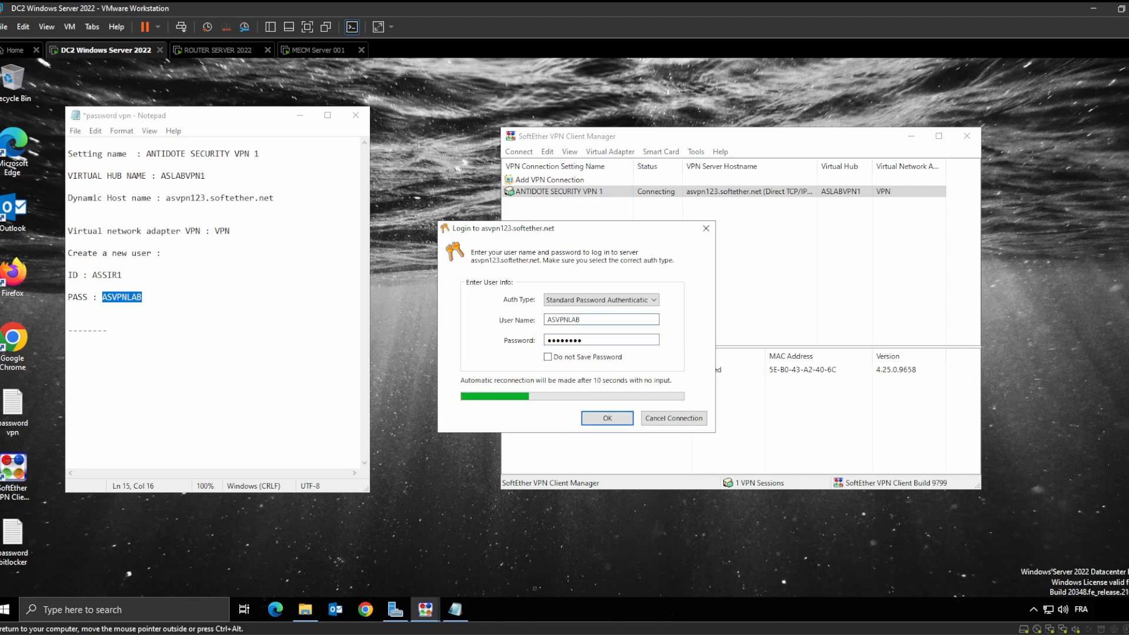
type("1")
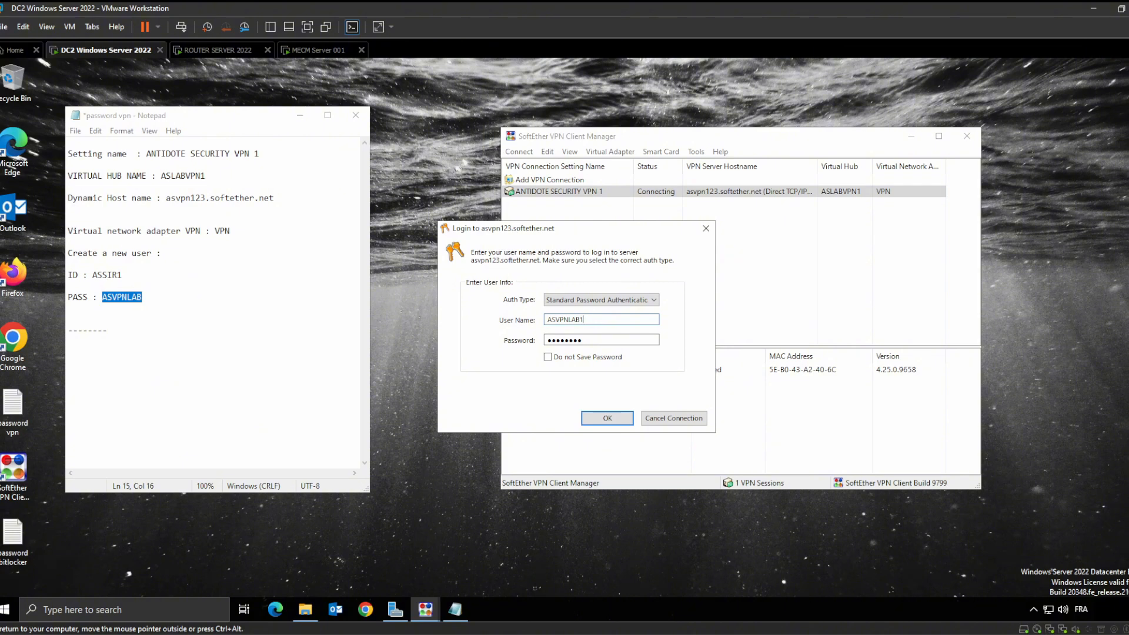
Replace the rejected login user name with the user ID from the notes and resubmit
double_click(580, 320)
left_click(584, 320)
key("ctrl+a")
key("BackSpace")
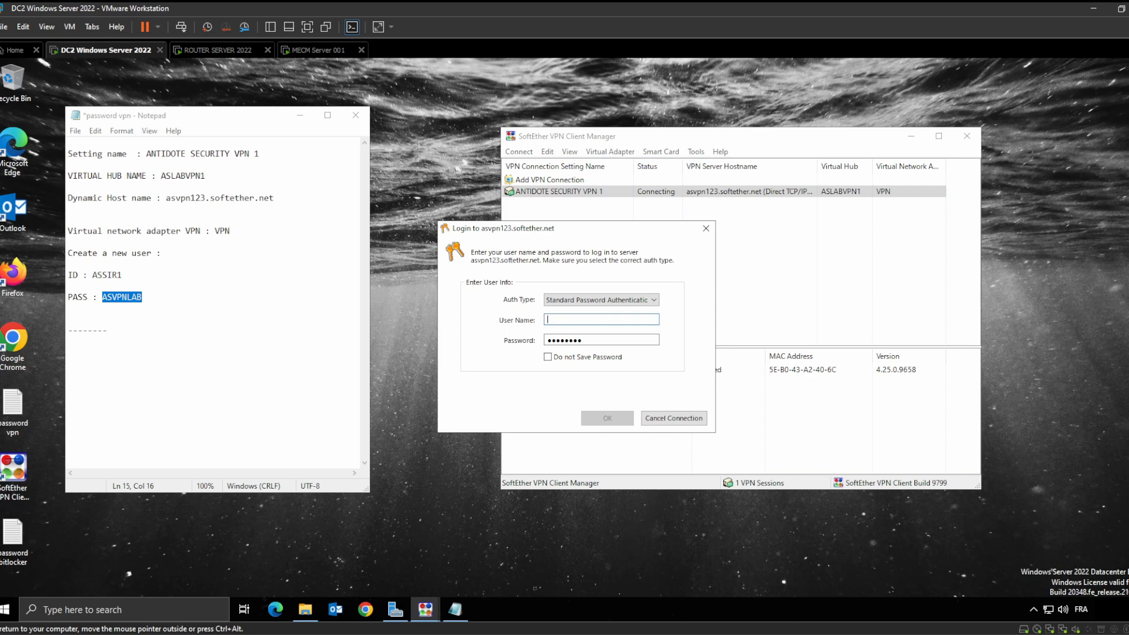
left_click_drag(123, 276, 93, 275)
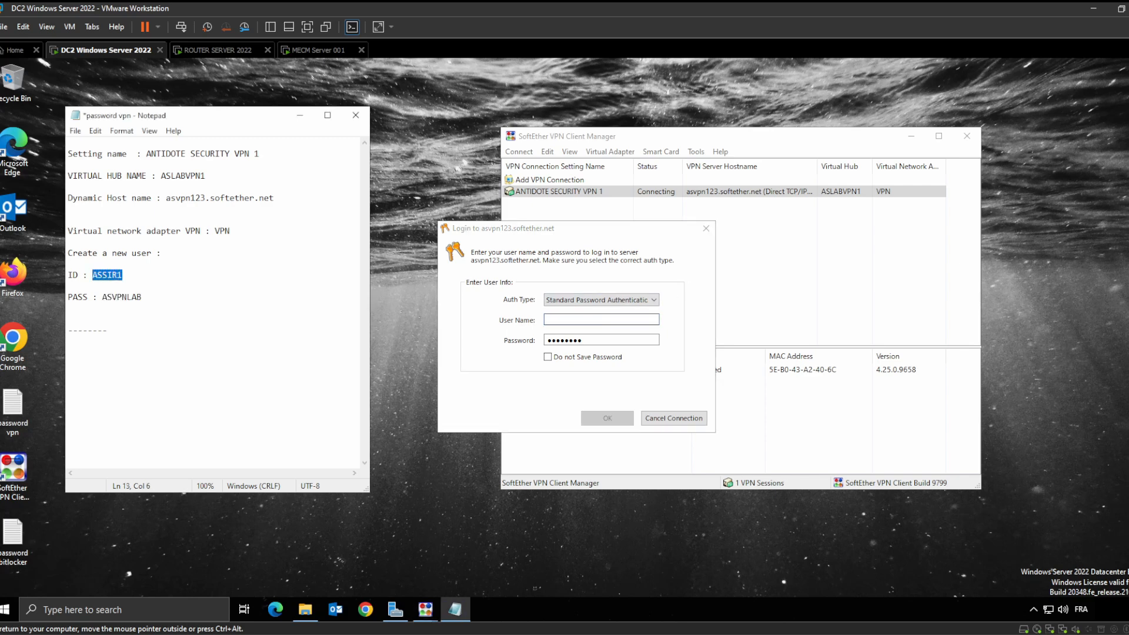
left_click(601, 320)
key("ctrl+v")
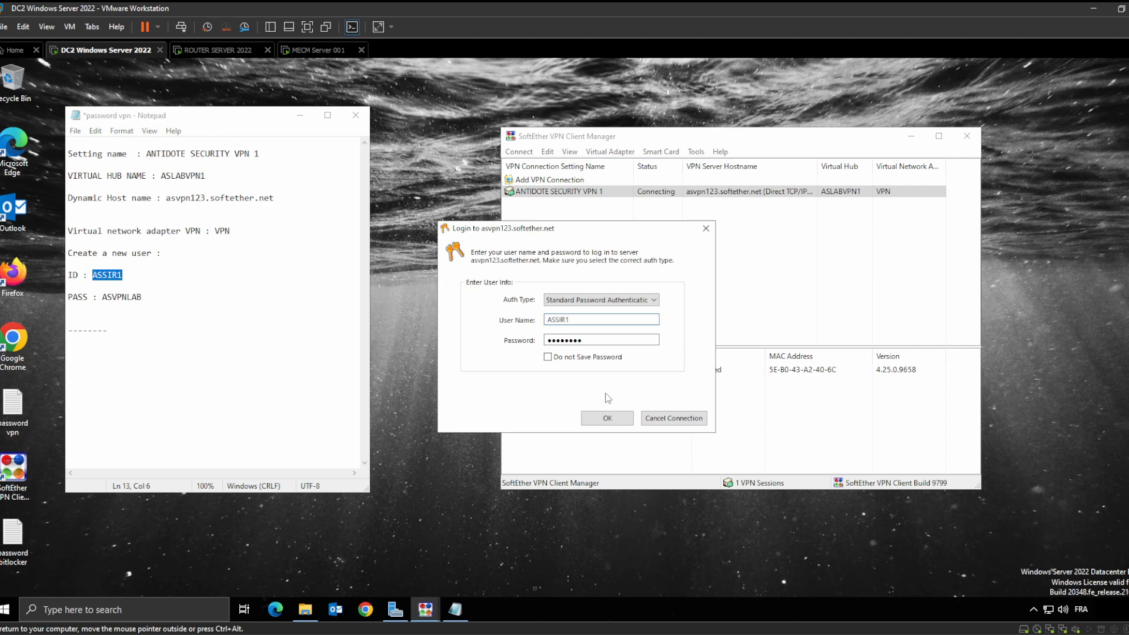
left_click(608, 418)
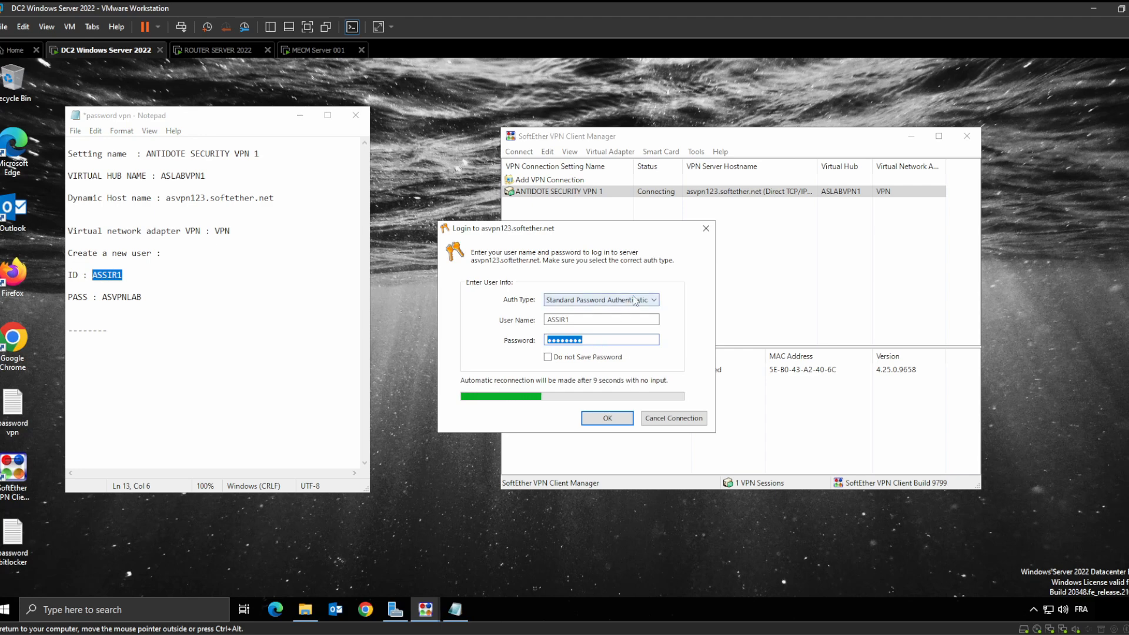
Keep standard password authentication and copy the notes' password to re-enter it
left_click(654, 300)
left_click(666, 279)
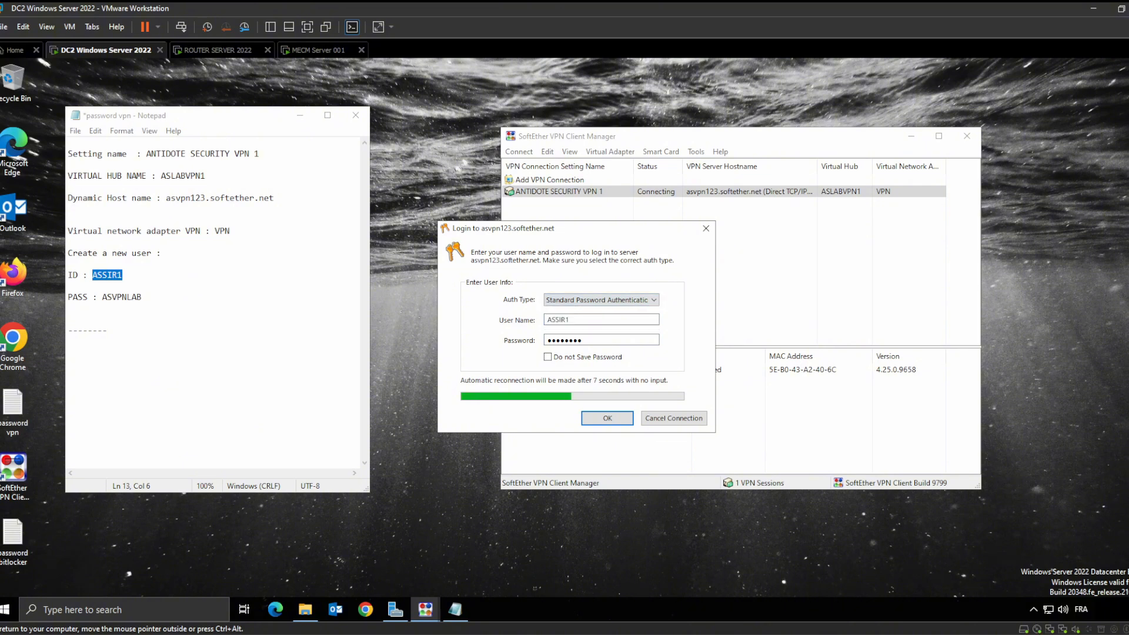
double_click(122, 297)
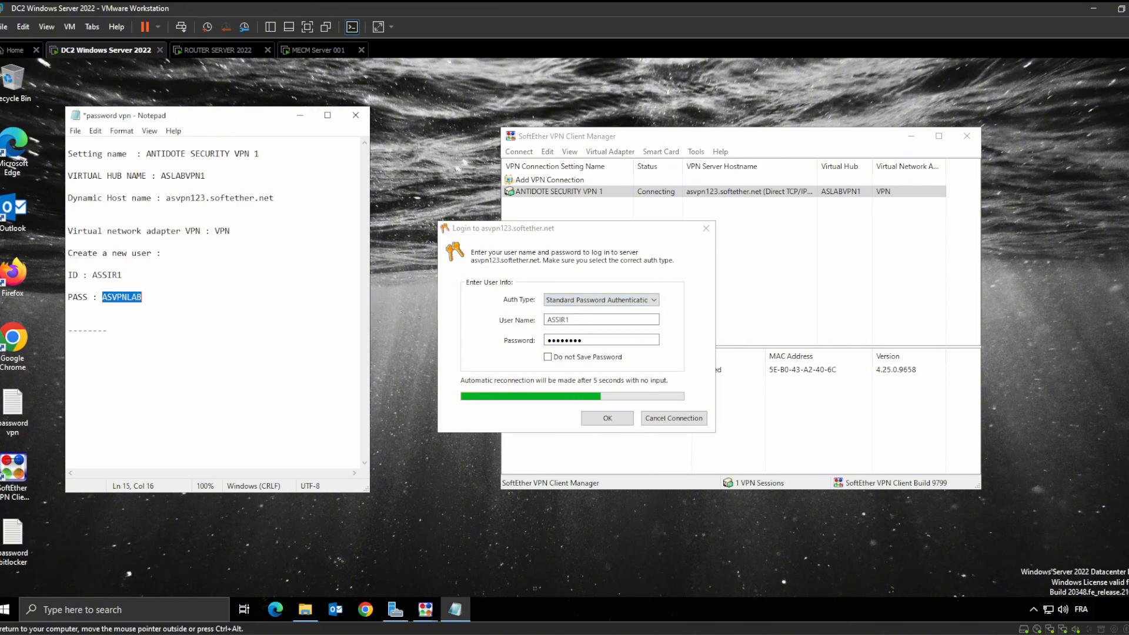
double_click(565, 340)
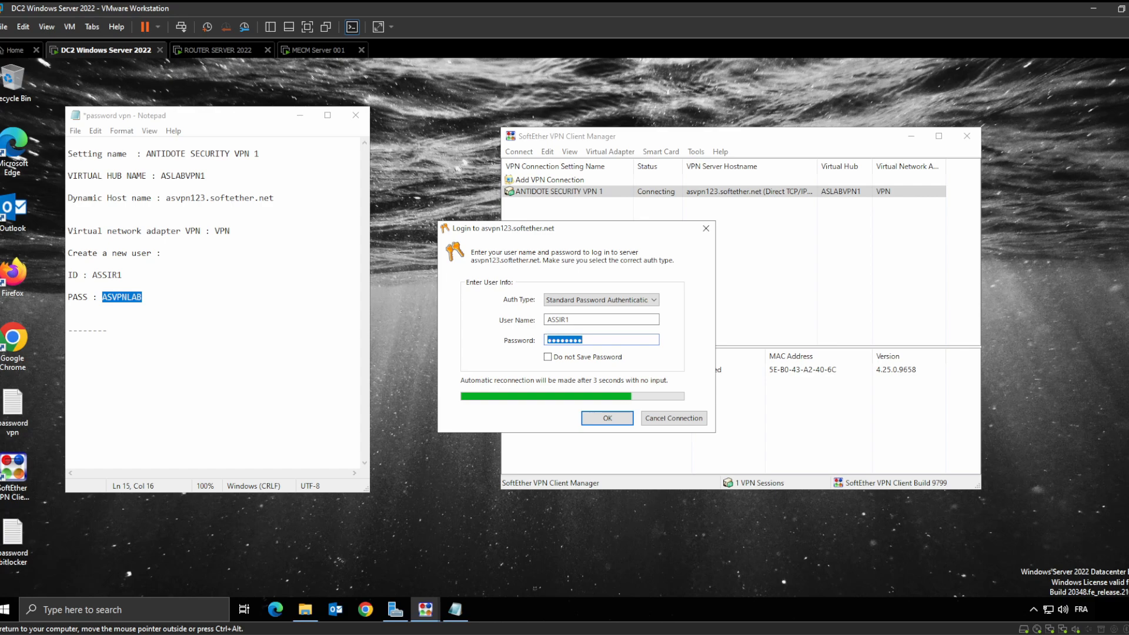
Resubmit the login to connect ANTIDOTE SECURITY VPN 1, and stop the NAT-traversal warning from reappearing
left_click(615, 419)
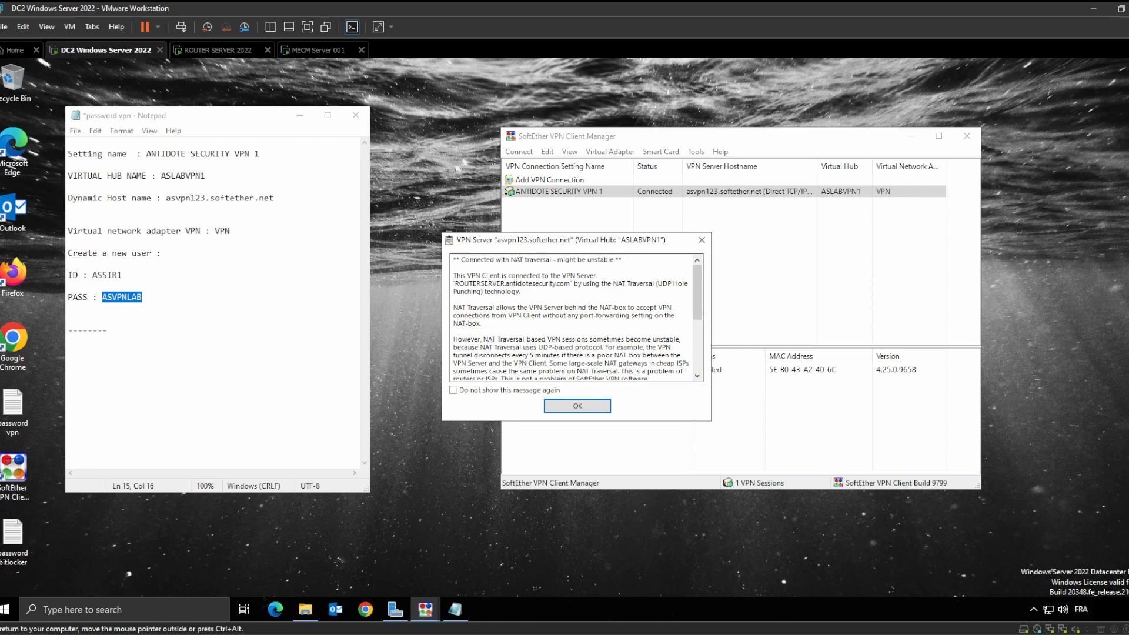
left_click(454, 390)
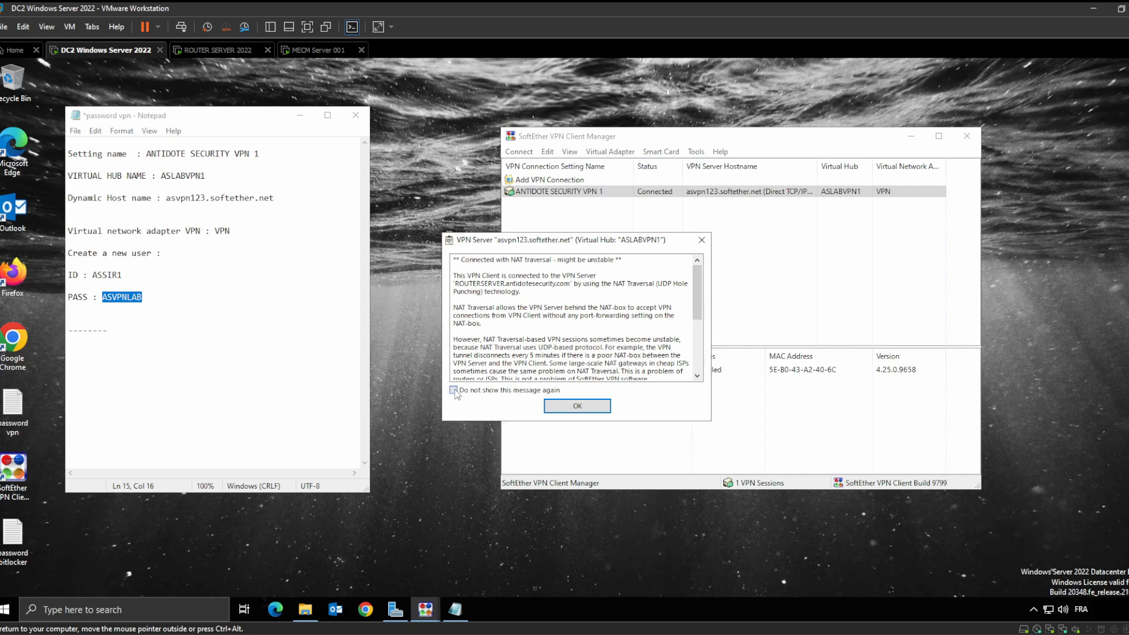
left_click(574, 406)
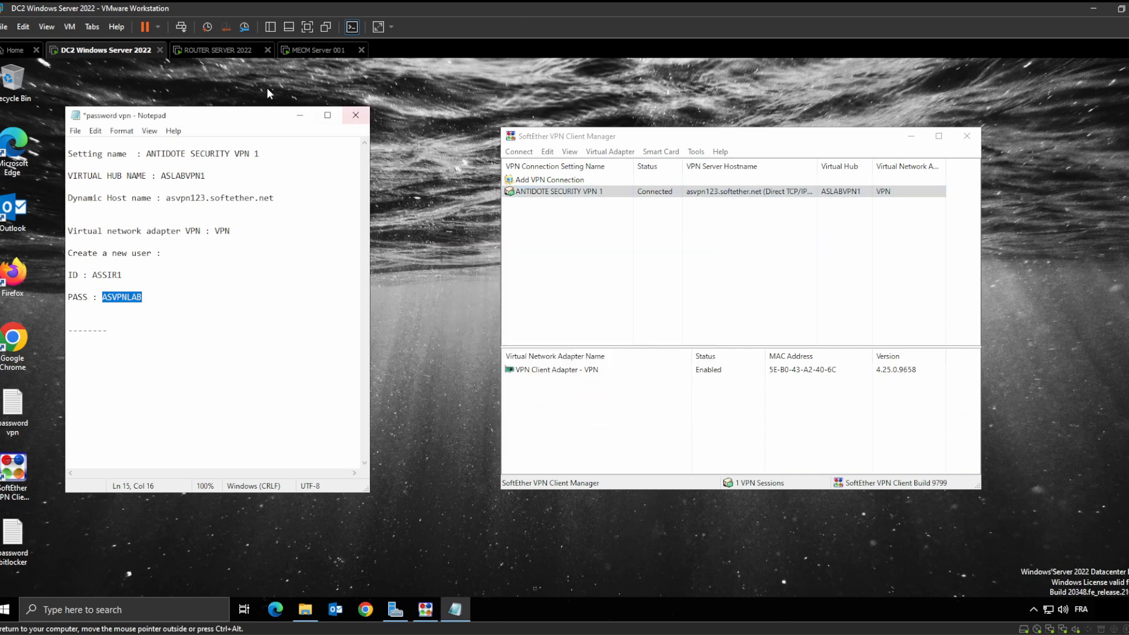
Minimize the Notepad notes and rearrange the windows out of the way
left_click(295, 112)
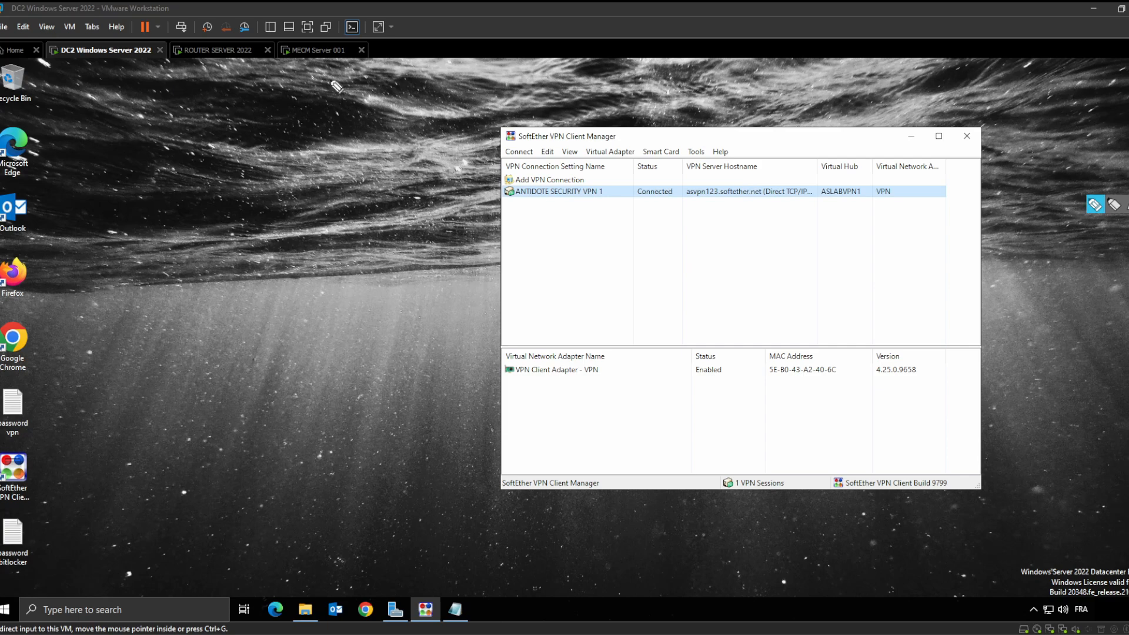
mouse_move(68, 39)
left_mouse_down()
mouse_move(151, 33)
mouse_move(74, 37)
left_mouse_up()
mouse_move(118, 74)
left_mouse_down()
mouse_move(139, 85)
mouse_move(197, 63)
mouse_move(468, 80)
left_mouse_up()
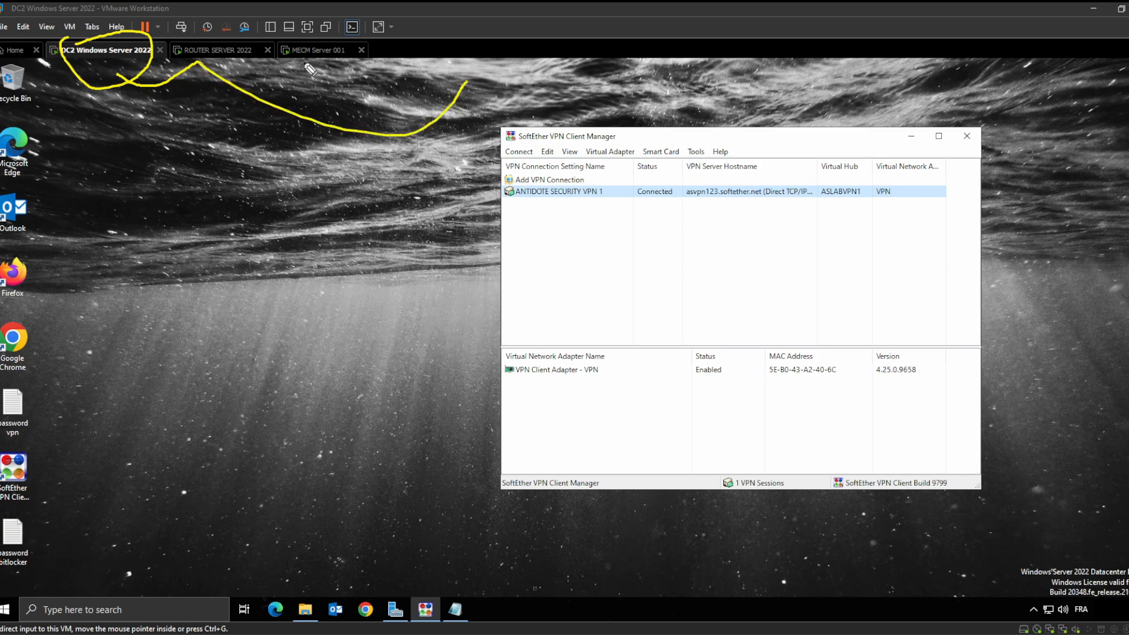
left_click_drag(468, 88, 641, 98)
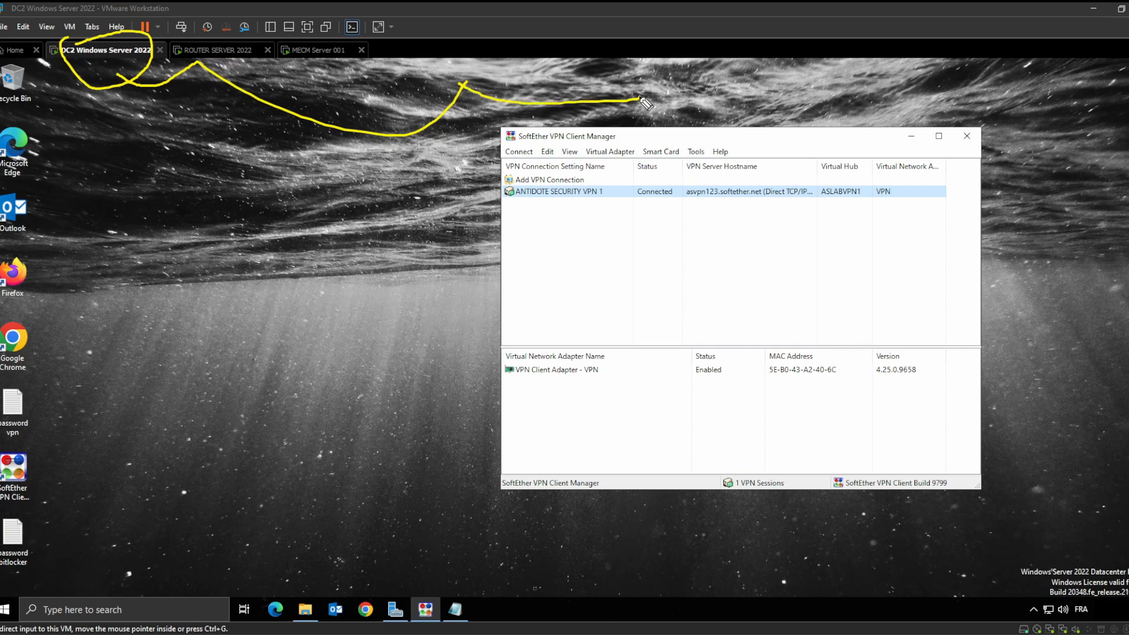
mouse_move(463, 85)
left_mouse_down()
mouse_move(481, 56)
mouse_move(440, 59)
mouse_move(559, 256)
mouse_move(600, 252)
mouse_move(590, 259)
left_mouse_up()
left_click_drag(654, 226, 629, 239)
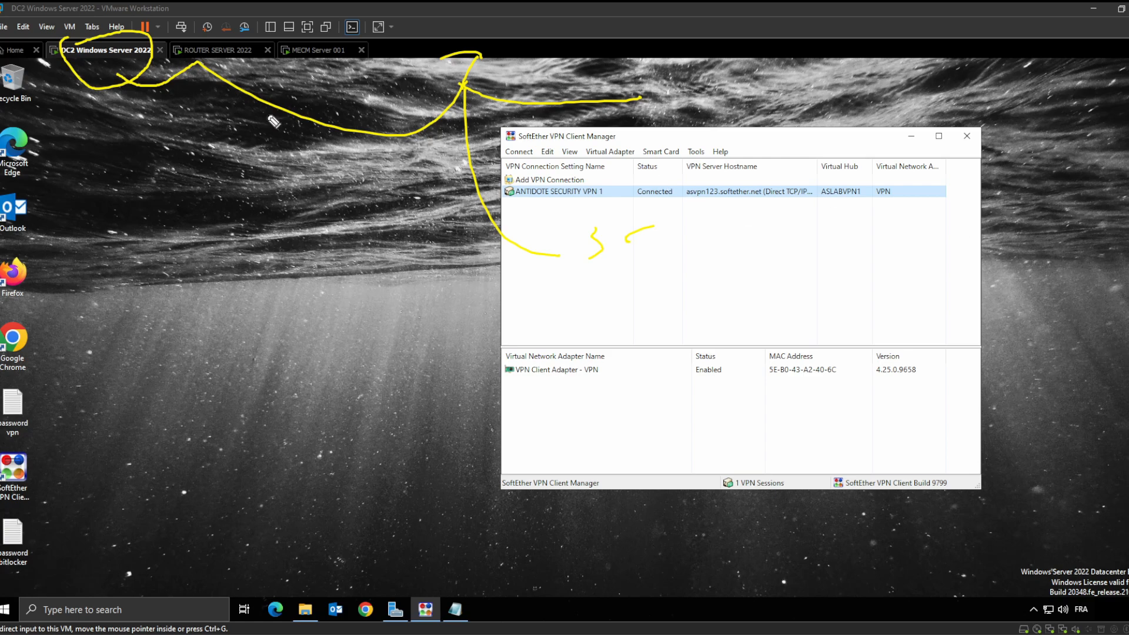
mouse_move(120, 72)
left_mouse_down()
mouse_move(172, 47)
mouse_move(380, 125)
mouse_move(433, 94)
mouse_move(459, 50)
mouse_move(485, 89)
mouse_move(630, 117)
mouse_move(497, 154)
mouse_move(647, 272)
mouse_move(453, 180)
mouse_move(442, 131)
mouse_move(412, 160)
mouse_move(247, 141)
mouse_move(200, 88)
mouse_move(112, 103)
mouse_move(100, 82)
left_mouse_up()
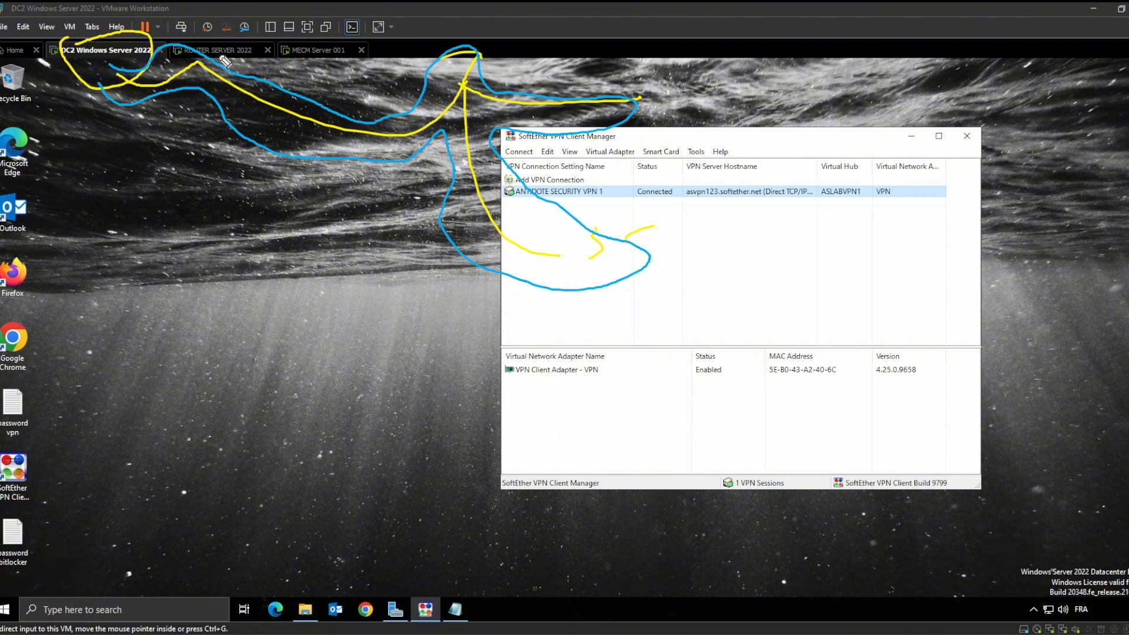
mouse_move(1128, 204)
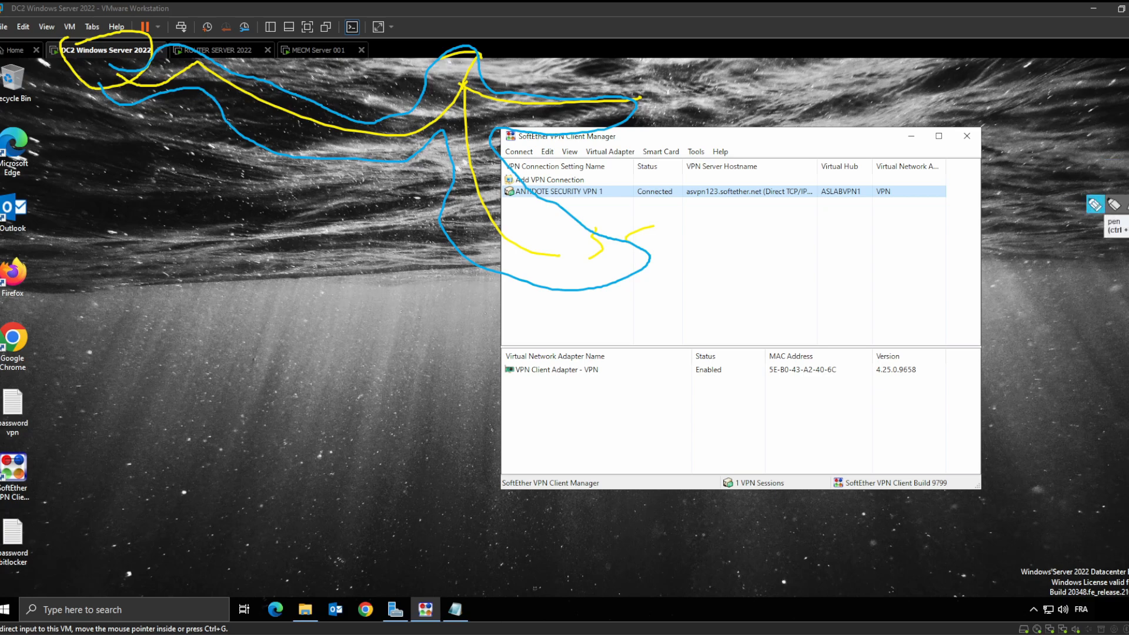
left_click(1095, 204)
left_click_drag(635, 228, 651, 235)
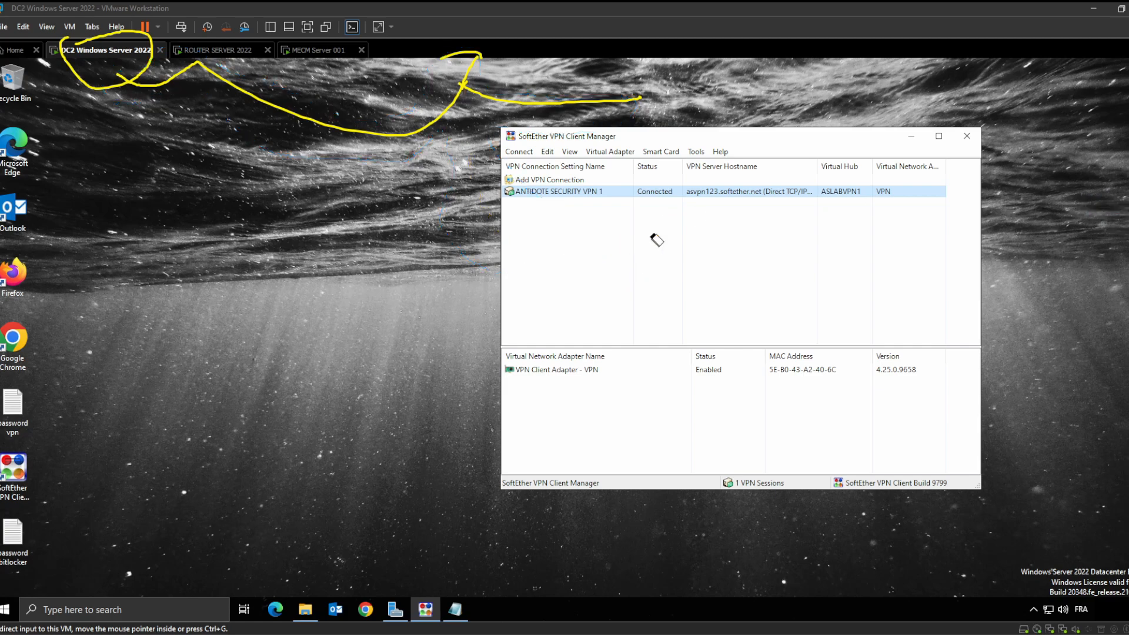
mouse_move(578, 123)
left_mouse_down()
mouse_move(460, 78)
mouse_move(462, 92)
mouse_move(145, 79)
left_mouse_up()
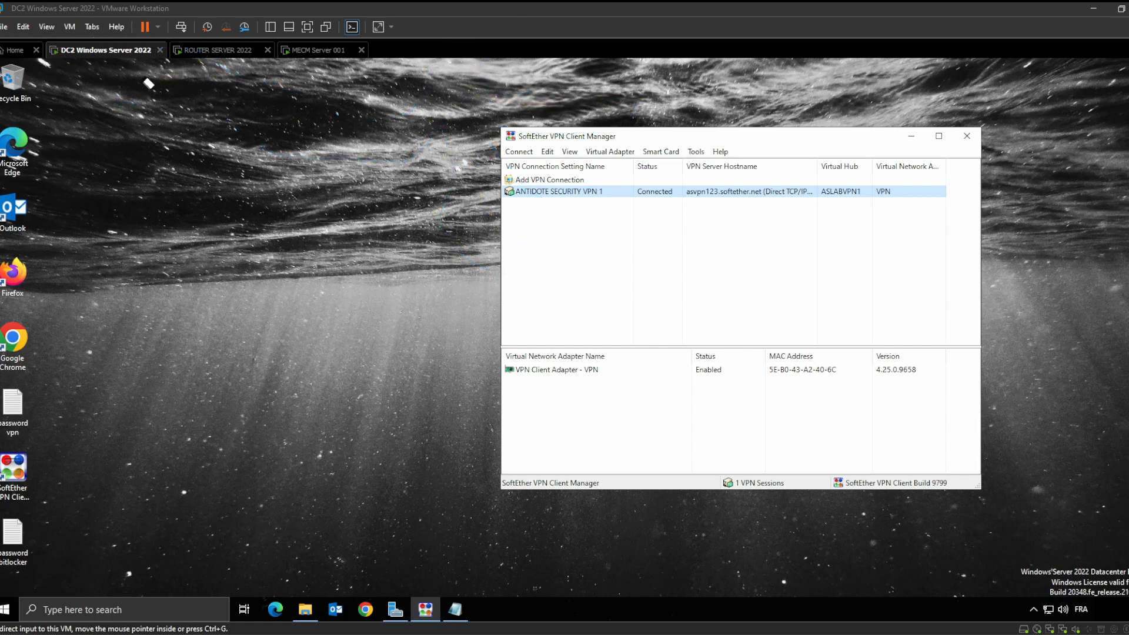
Disconnect ANTIDOTE SECURITY VPN 1 so it shows Offline
left_click(1125, 167)
right_click(574, 192)
left_click(650, 229)
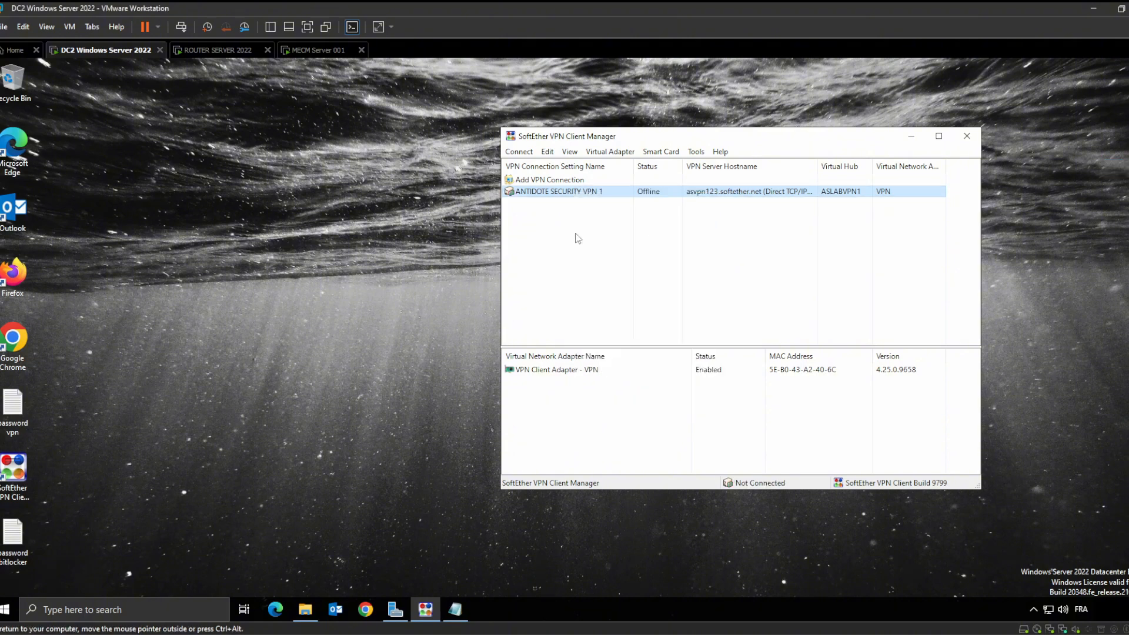
Minimize SoftEther VPN Client Manager to leave the DC2 desktop showing
left_click(912, 136)
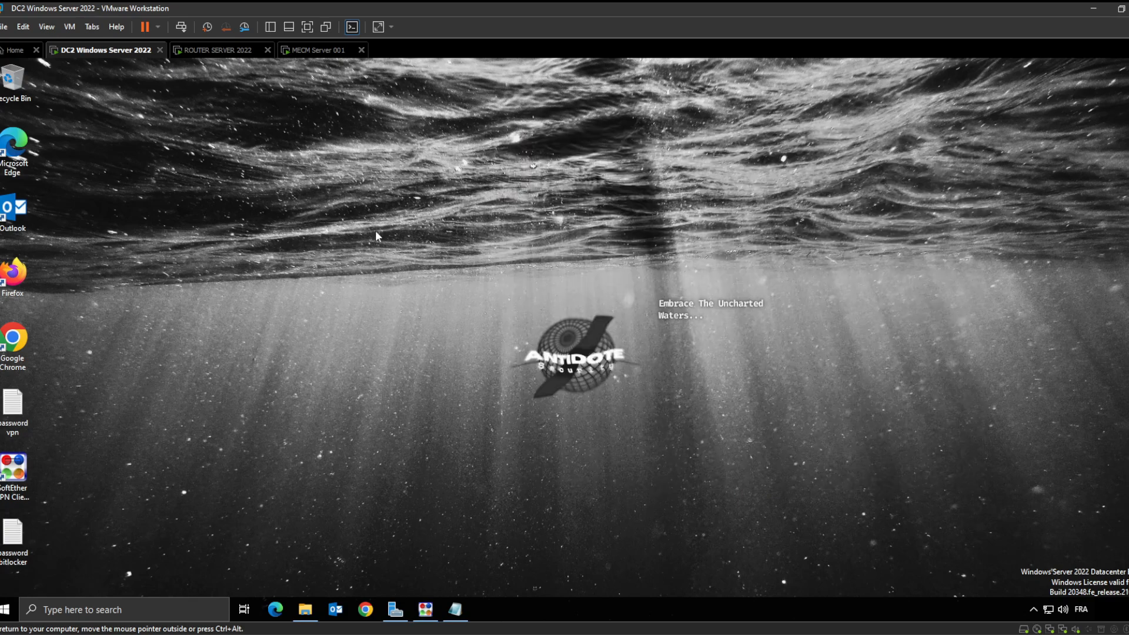
left_click(425, 609)
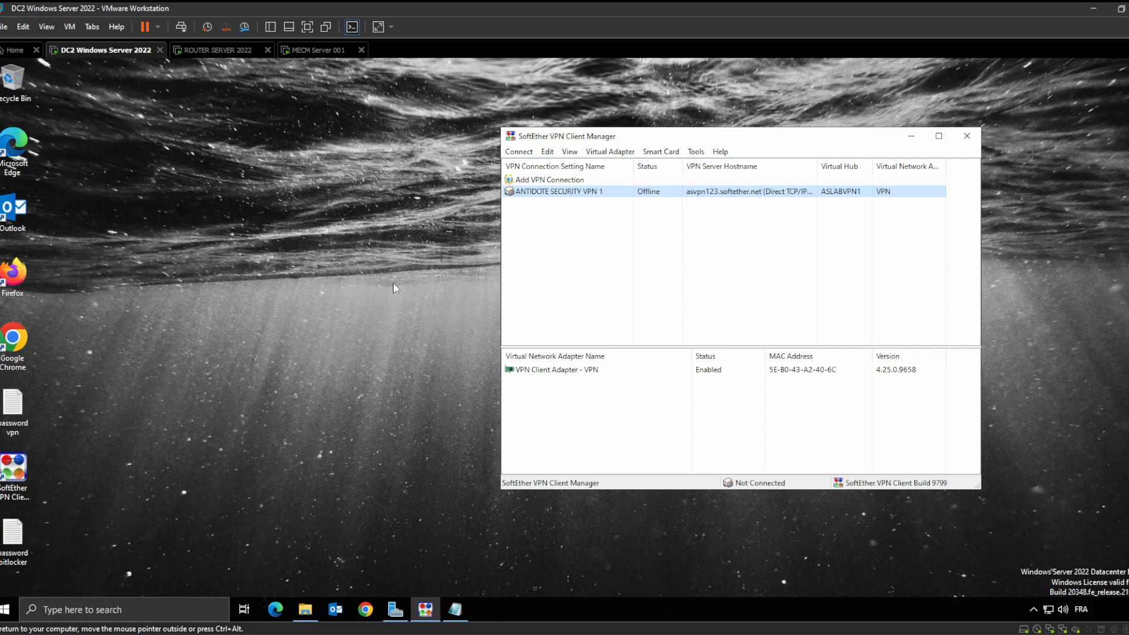
left_click(911, 139)
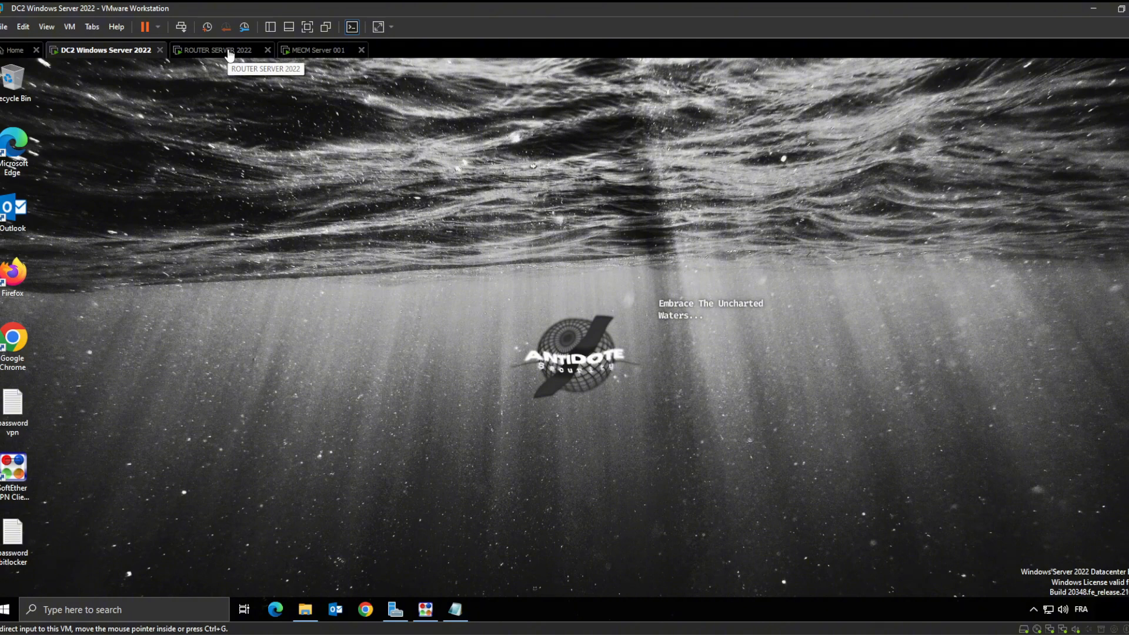
On the MECM Server 001 VM, show Compliance Settings > Configuration Items, which lists 0 items
left_click(314, 51)
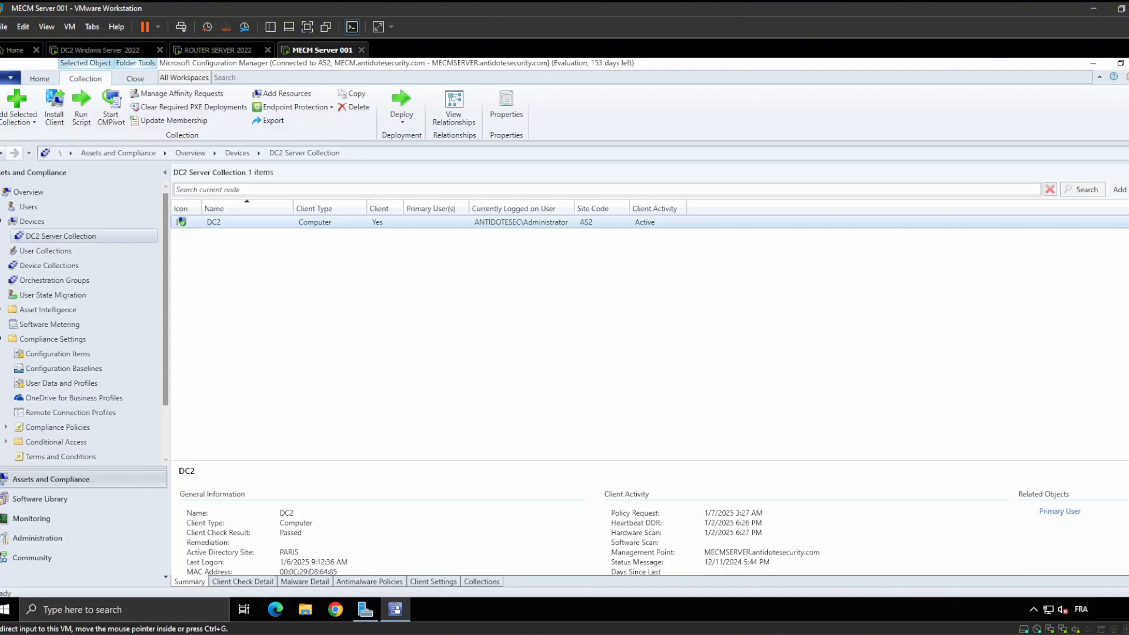
left_click(66, 355)
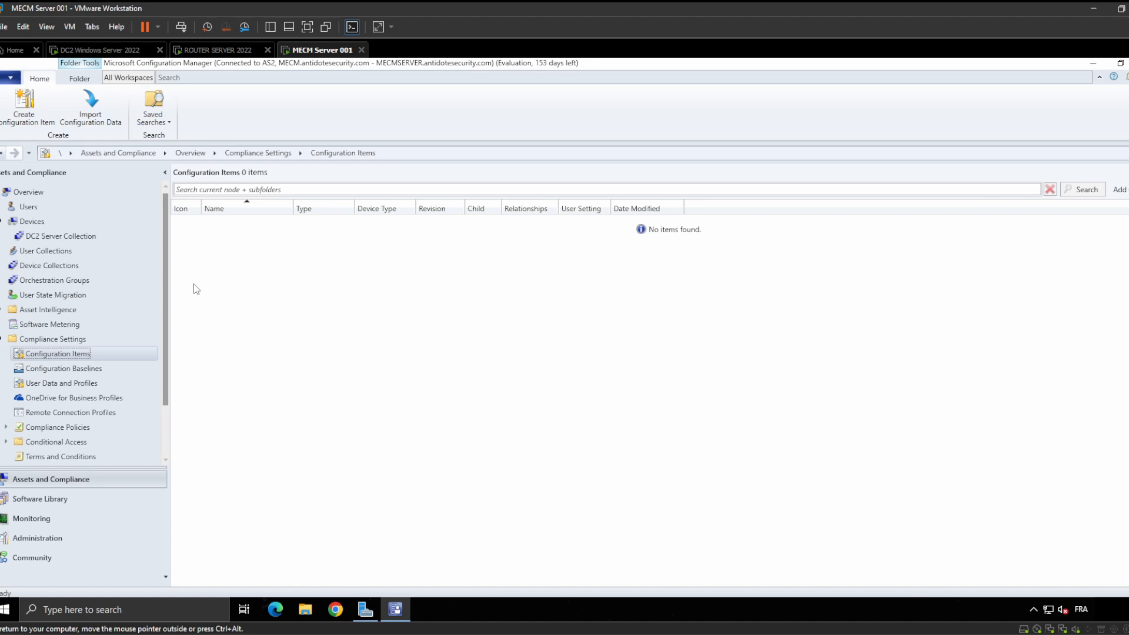
mouse_move(727, 629)
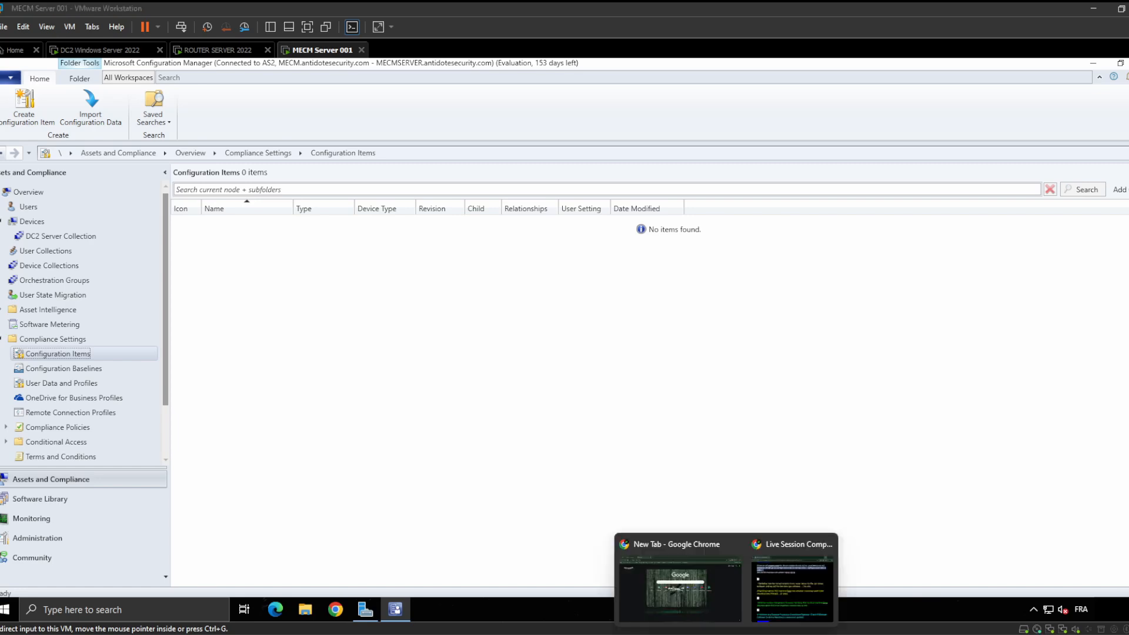
left_click(773, 581)
scroll(609, 284, "up", 1)
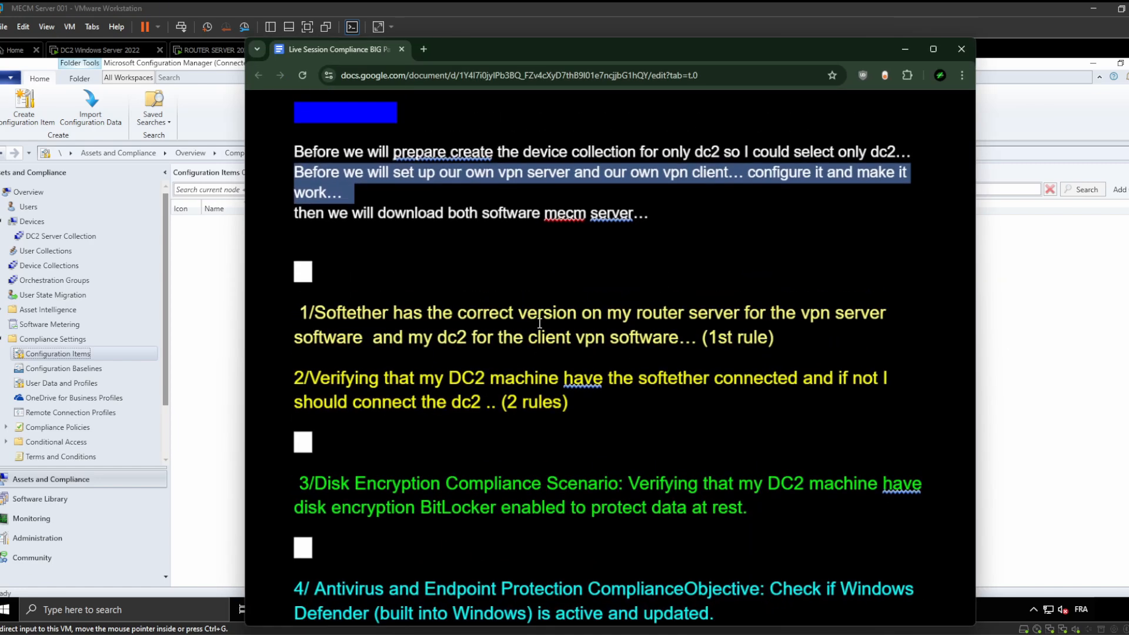
triple_click(574, 317)
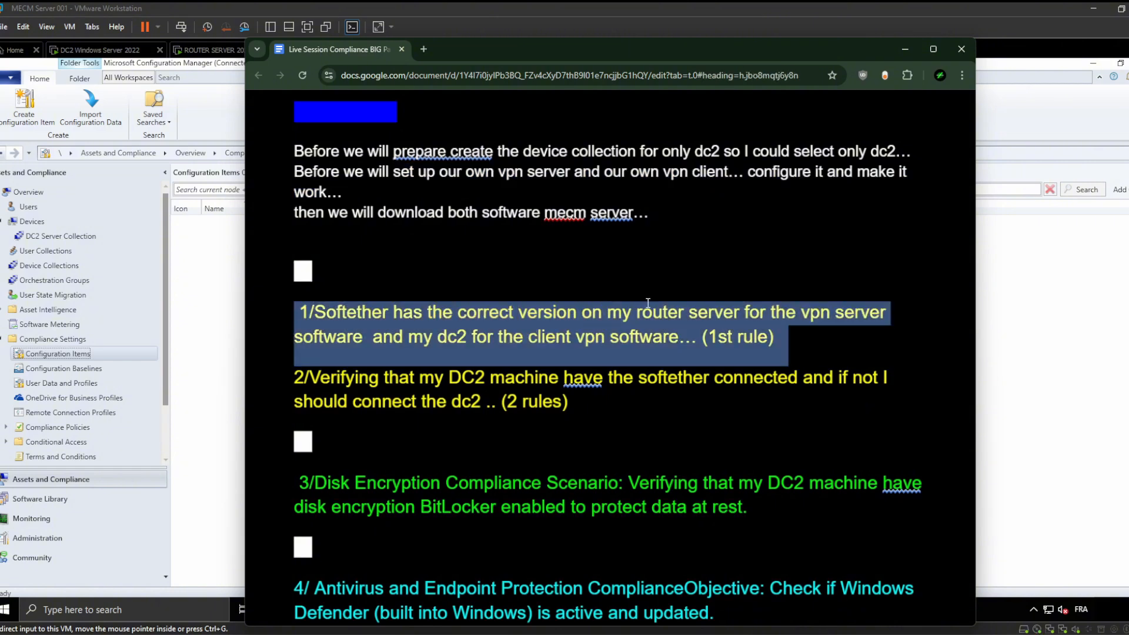
left_click(904, 50)
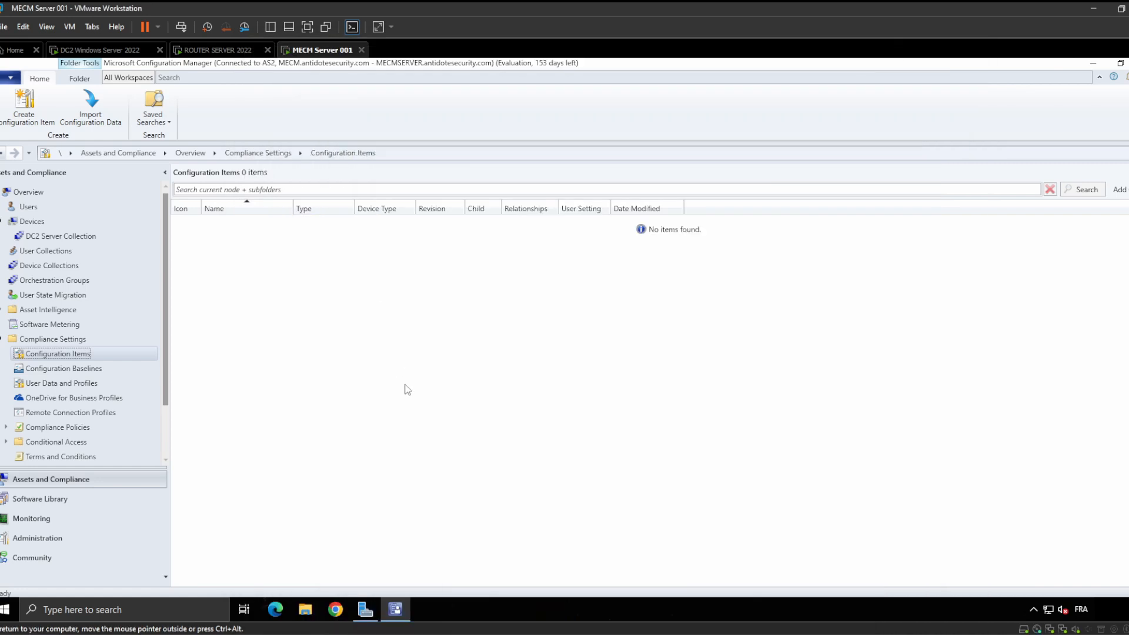
On the router VM, minimize the Notepad password notes and bring the Downloads Explorer window forward
left_click(217, 52)
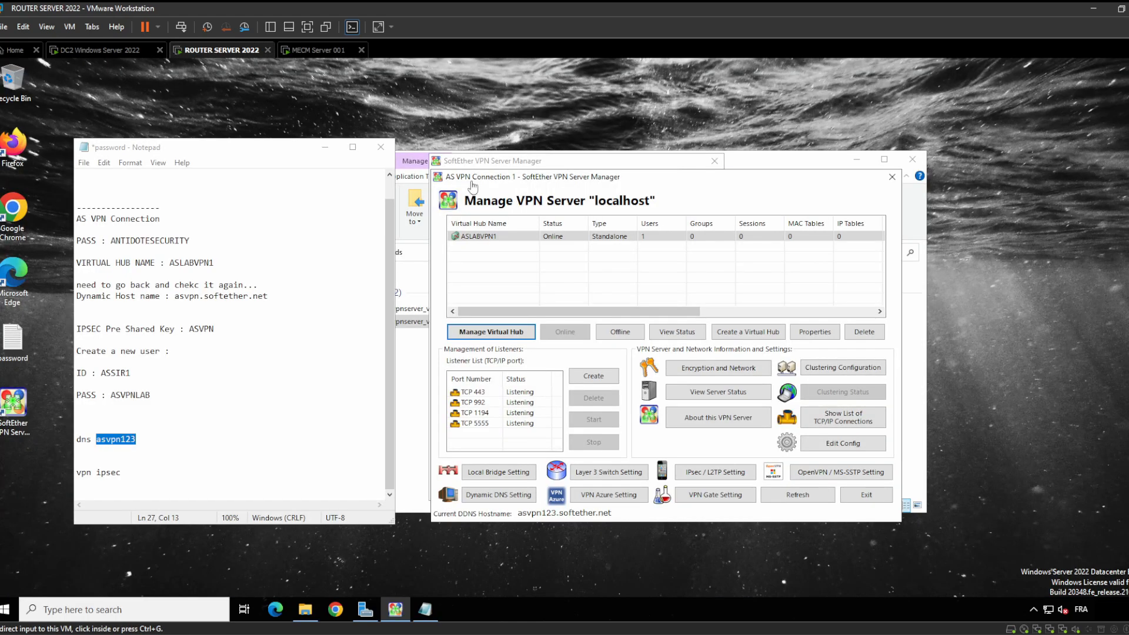
left_click(326, 149)
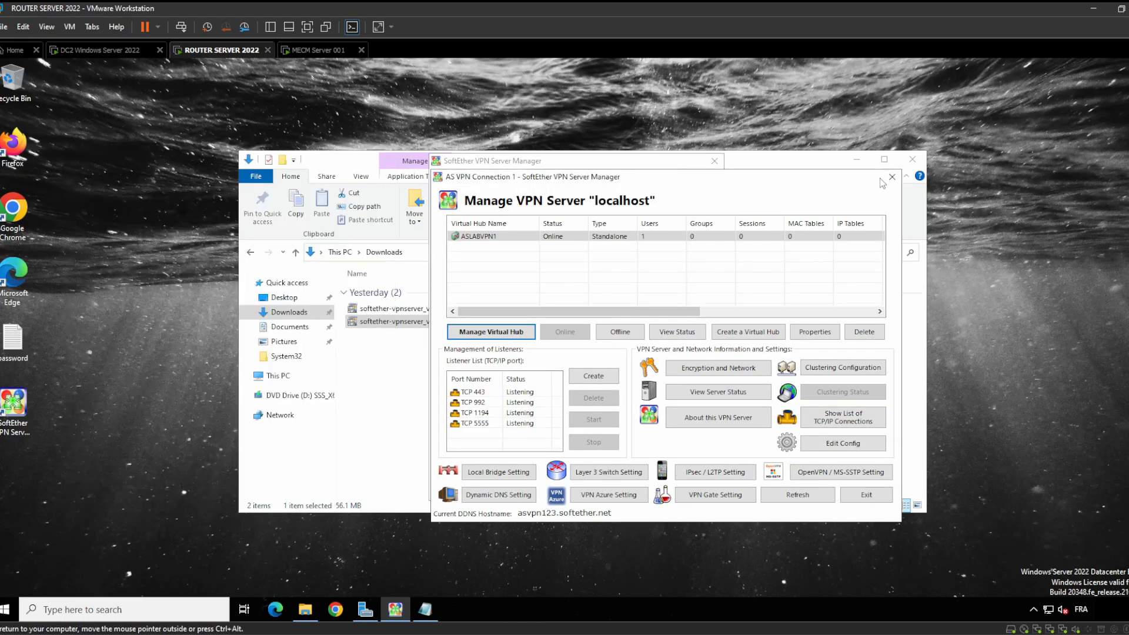
left_click(760, 161)
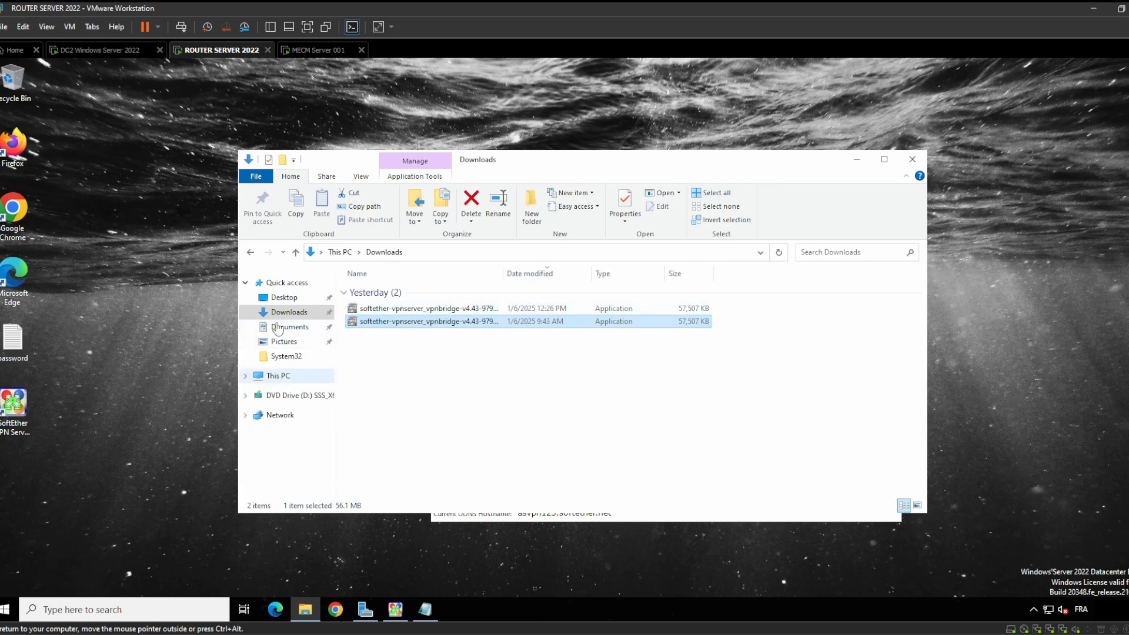
Switch to the MECM Server 001 VM and minimize Configuration Manager to reveal its desktop
left_click(95, 51)
left_click(206, 48)
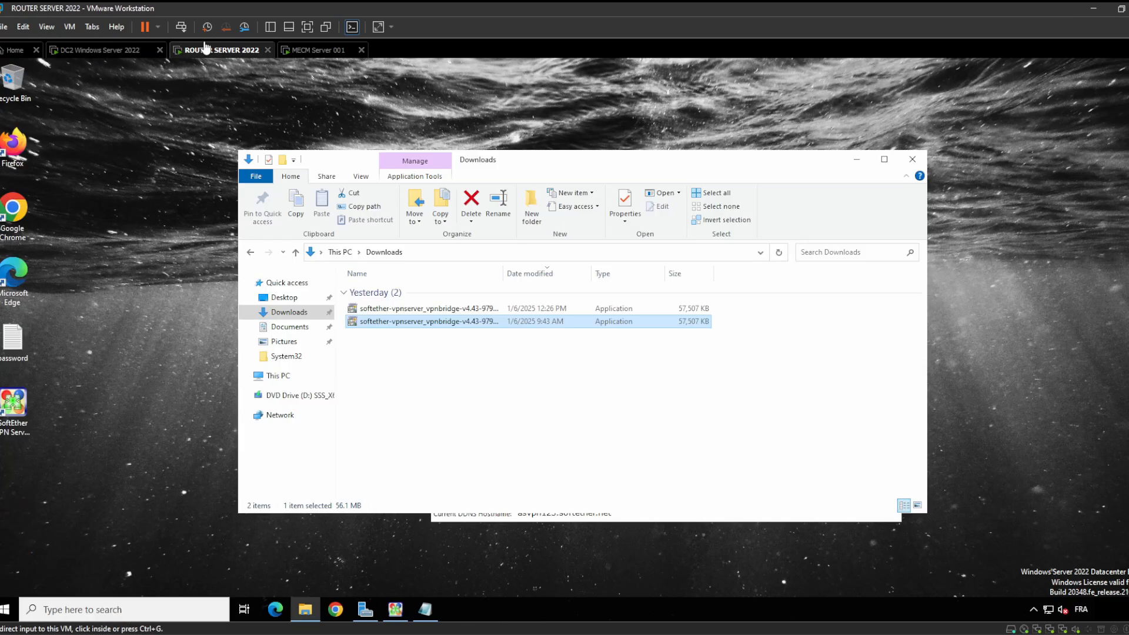
left_click(315, 50)
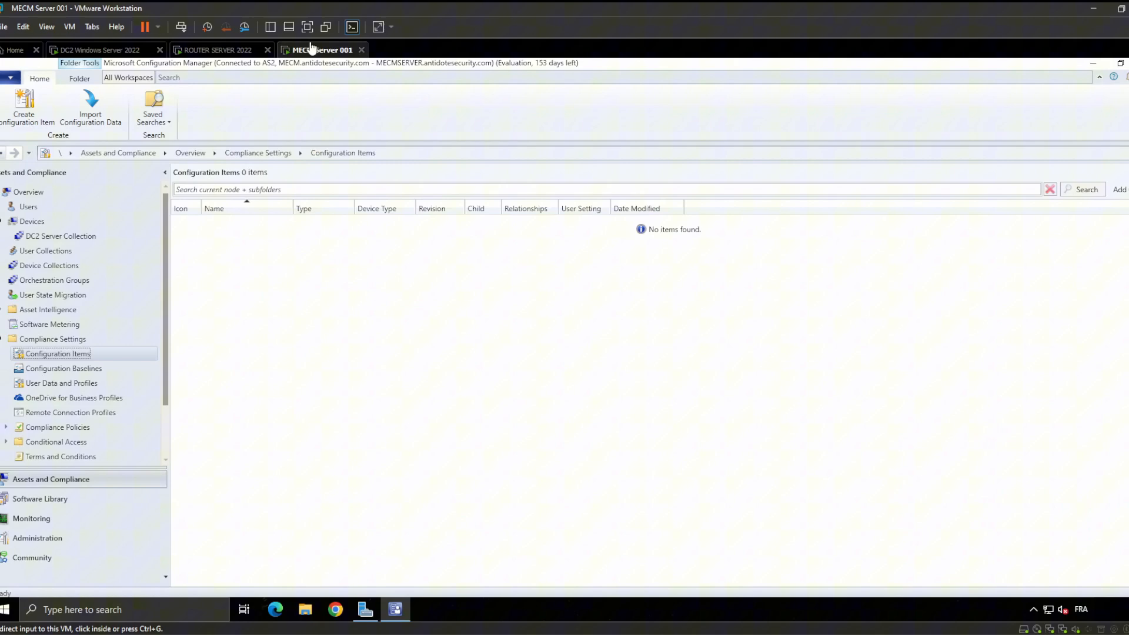
left_click(1092, 64)
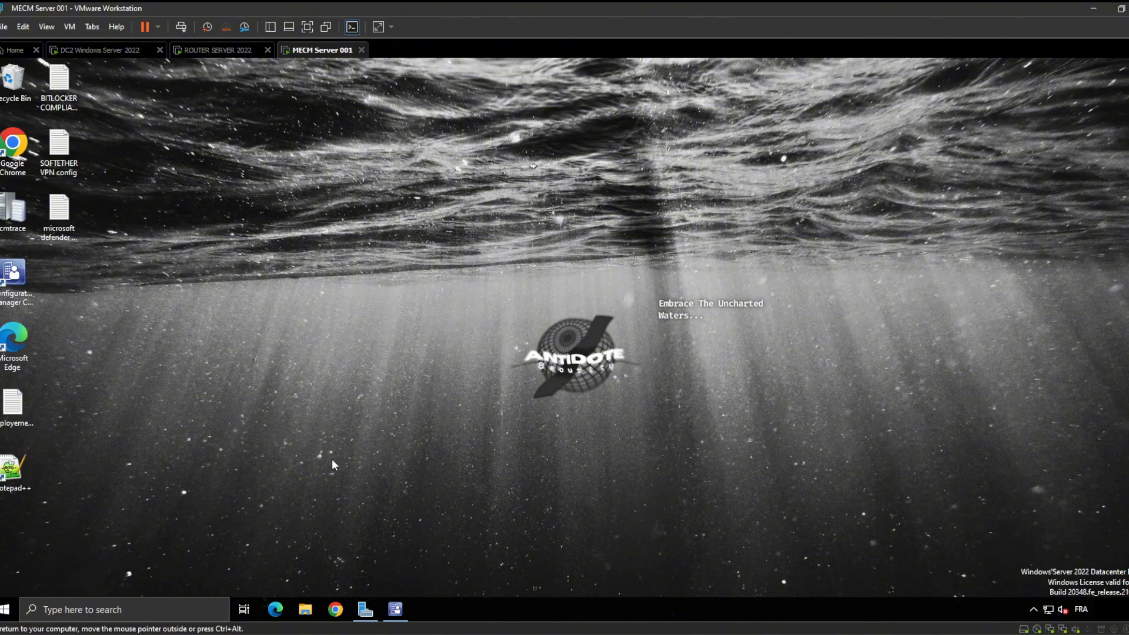
Open a maximized File Explorer on the MECM server at C:\Program Files, then return to the router VM
left_click(306, 607)
left_click(615, 128)
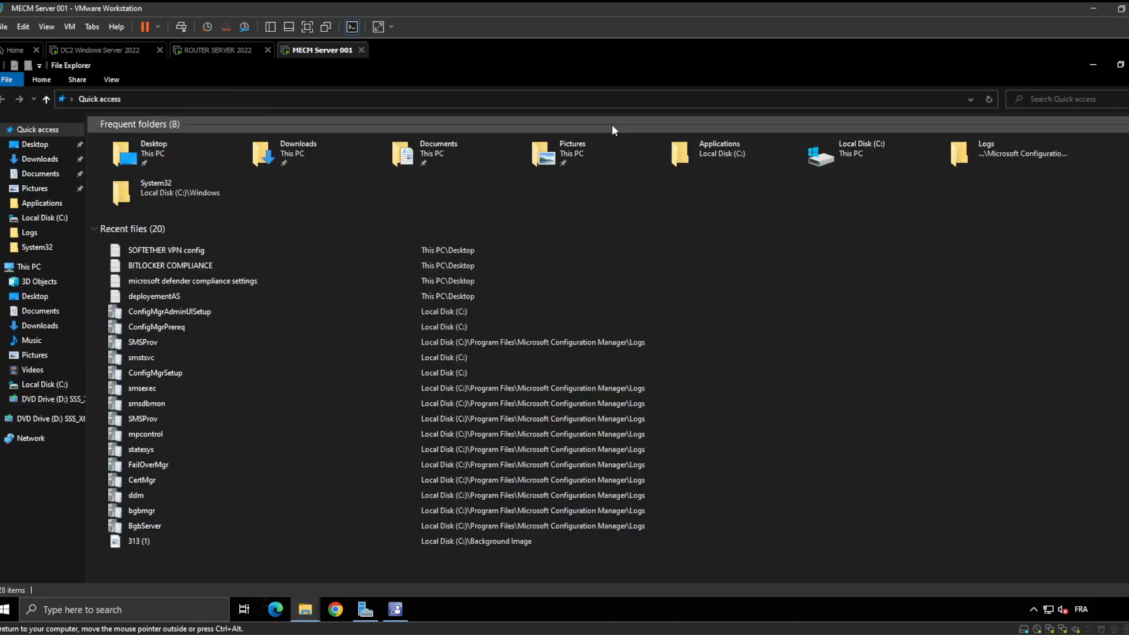
left_click(44, 218)
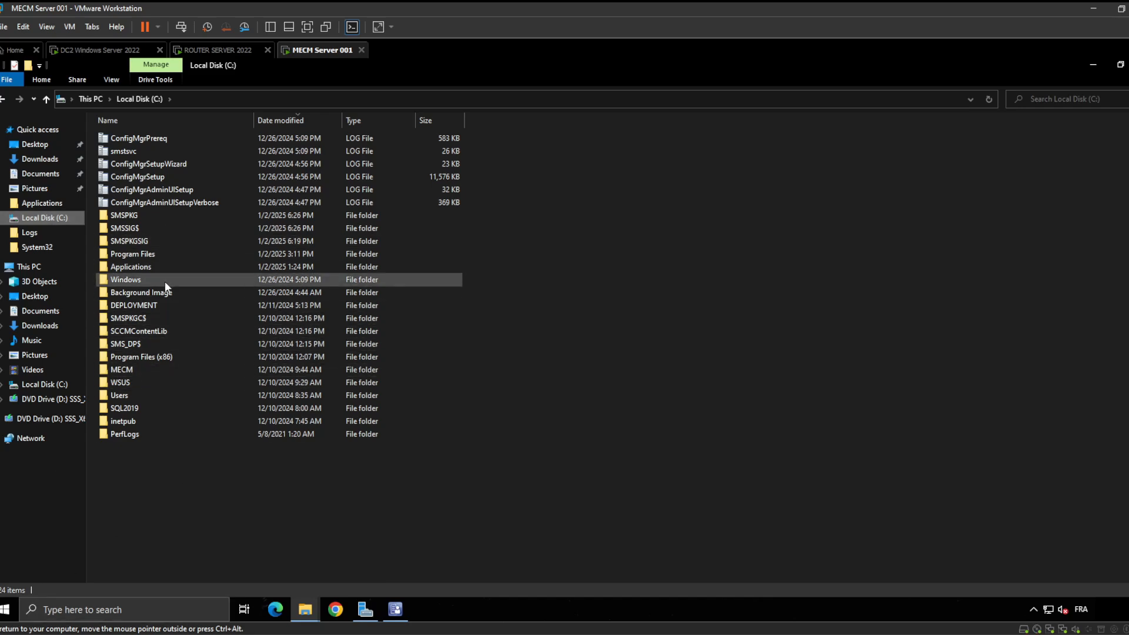
left_click(171, 254)
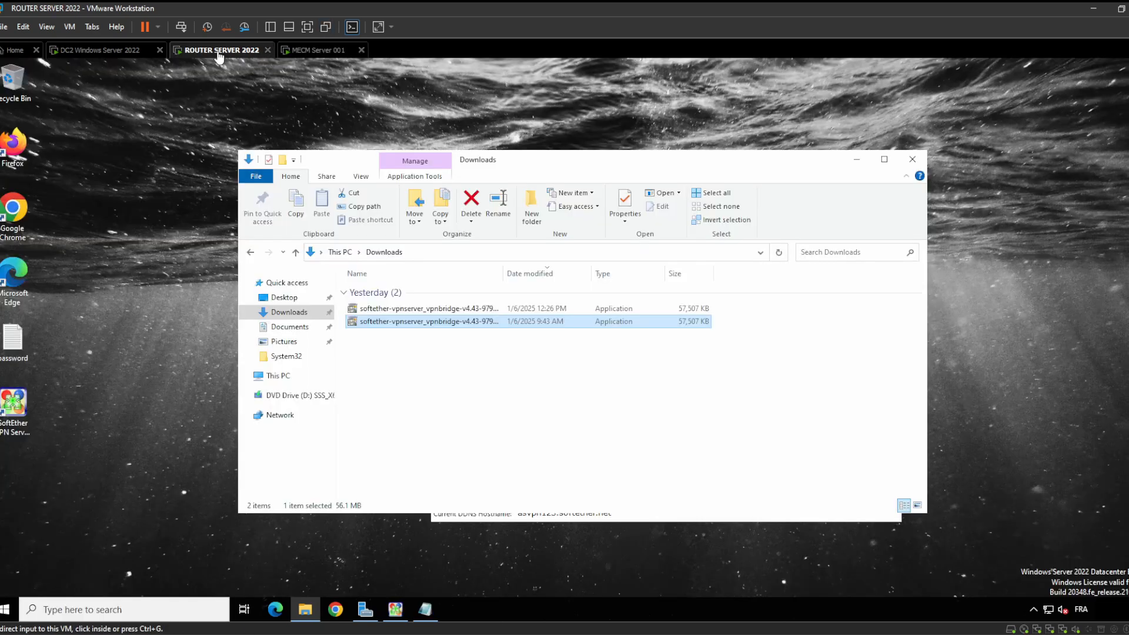
left_click(218, 52)
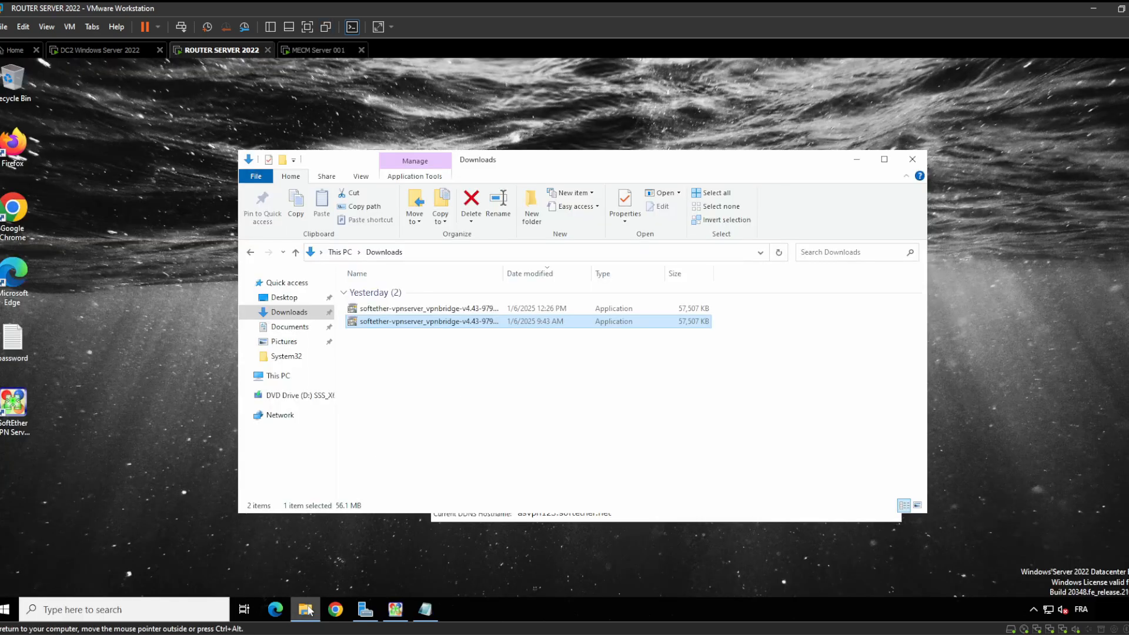
On the router VM, browse File Explorer to C:\Program Files\SoftEther VPN Server
left_click(395, 610)
left_click(303, 608)
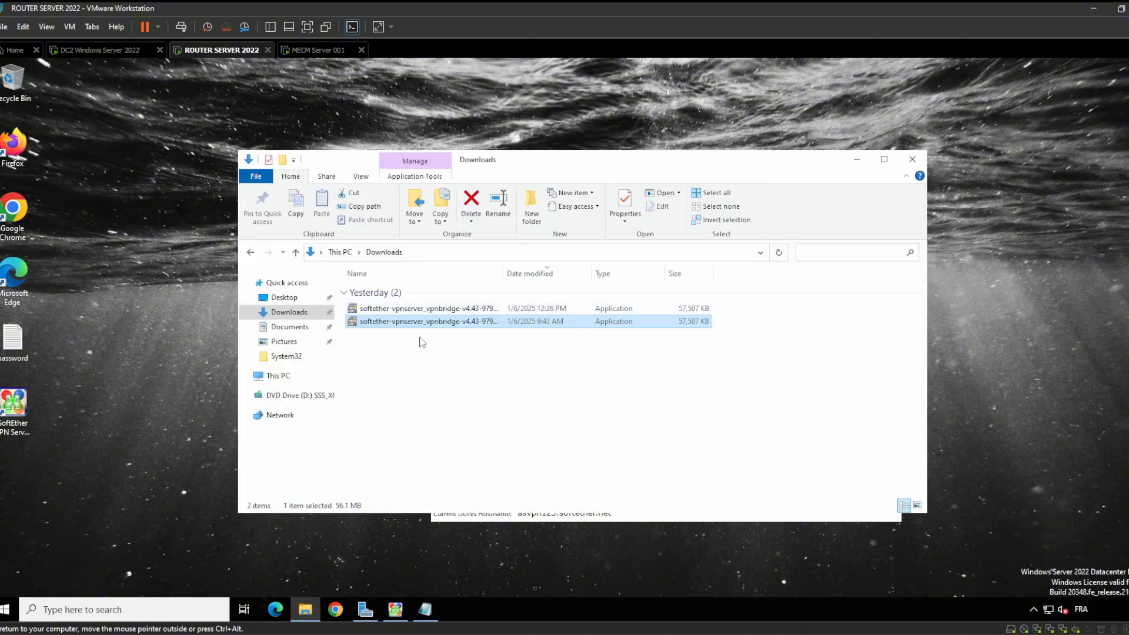
left_click(283, 377)
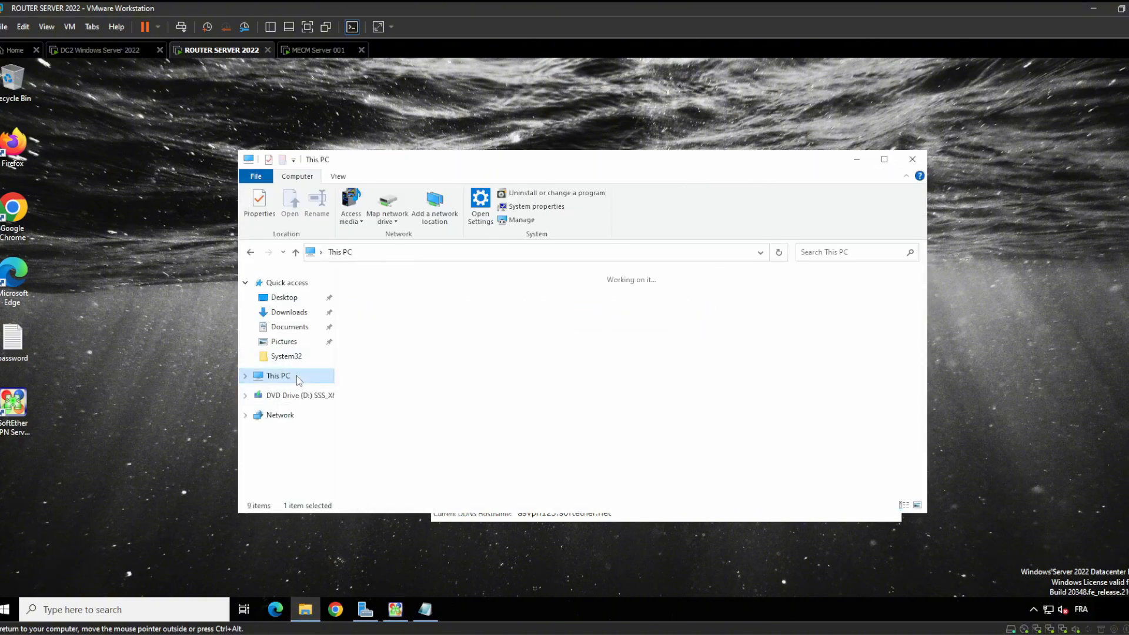
left_click(437, 435)
double_click(437, 435)
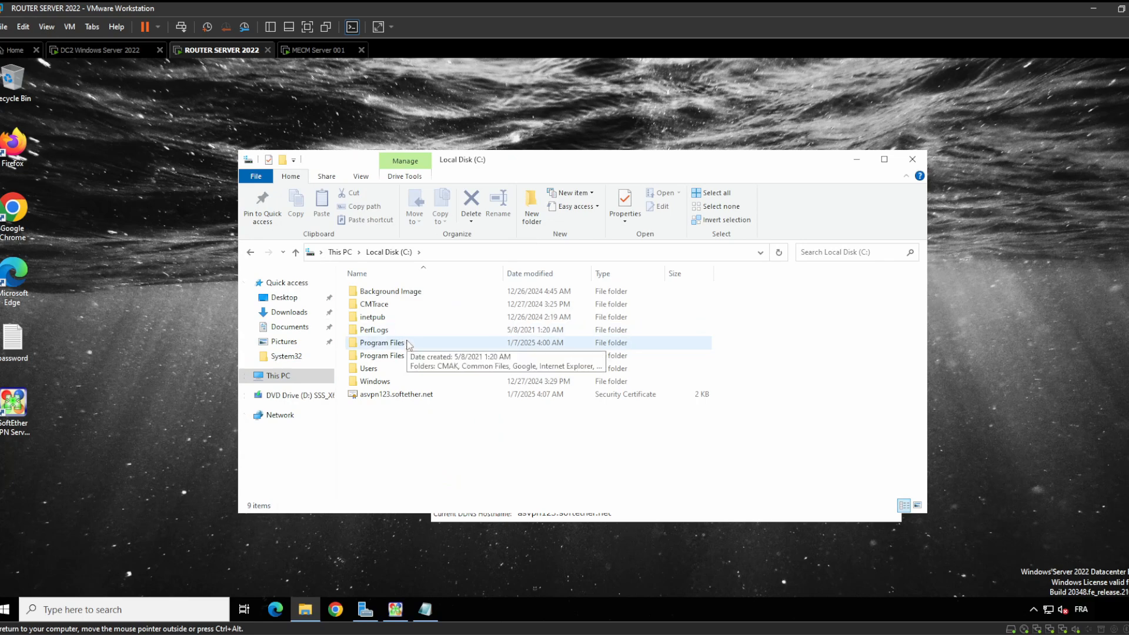
double_click(406, 331)
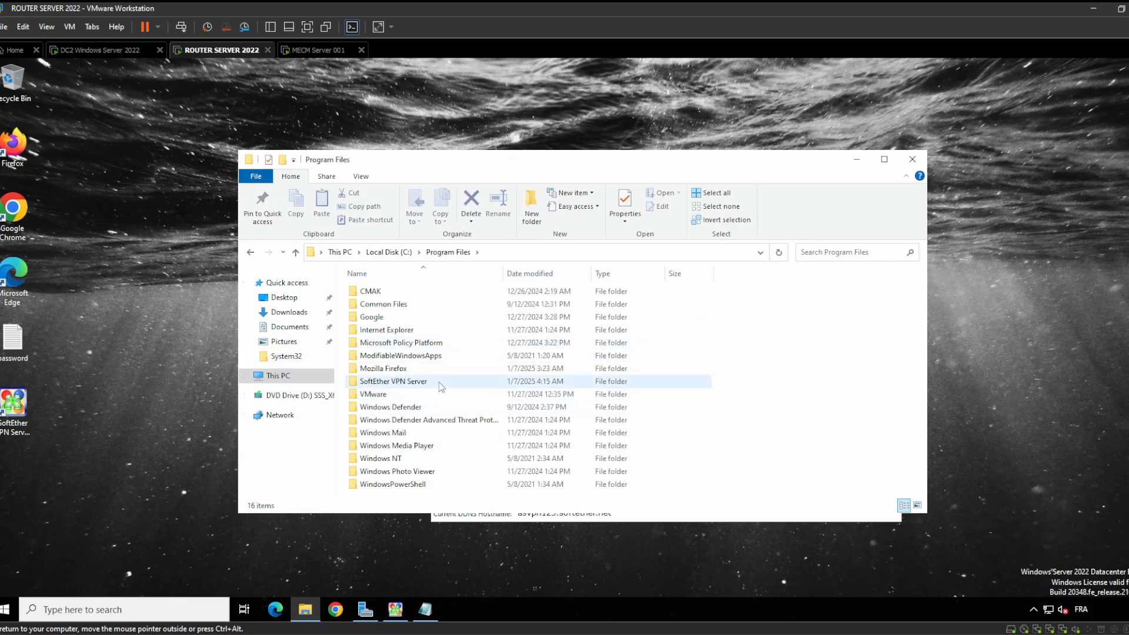
left_click(419, 383)
double_click(419, 384)
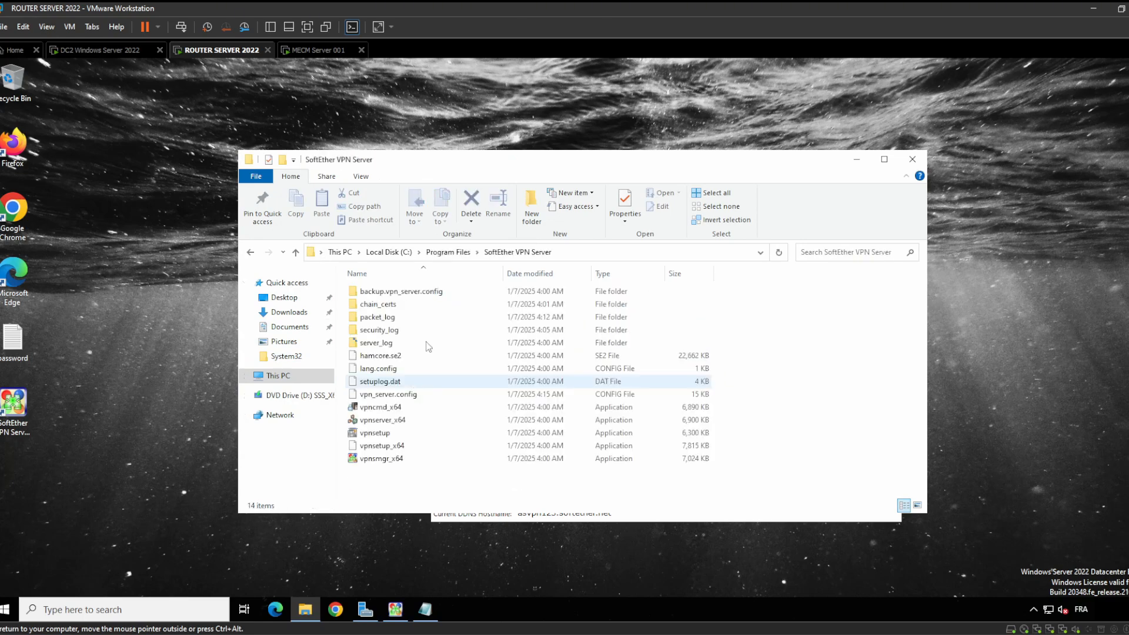
Check vpnsmgr_x64's Properties Details show file version 4.43.0.9799, then switch to the MECM VM
right_click(401, 460)
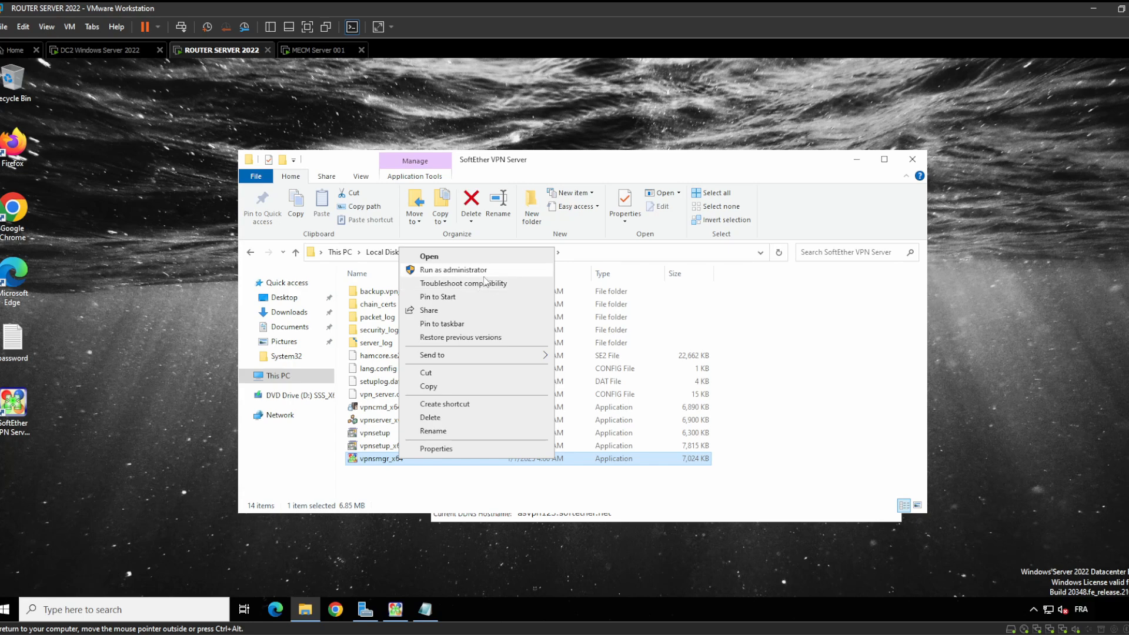
left_click(459, 450)
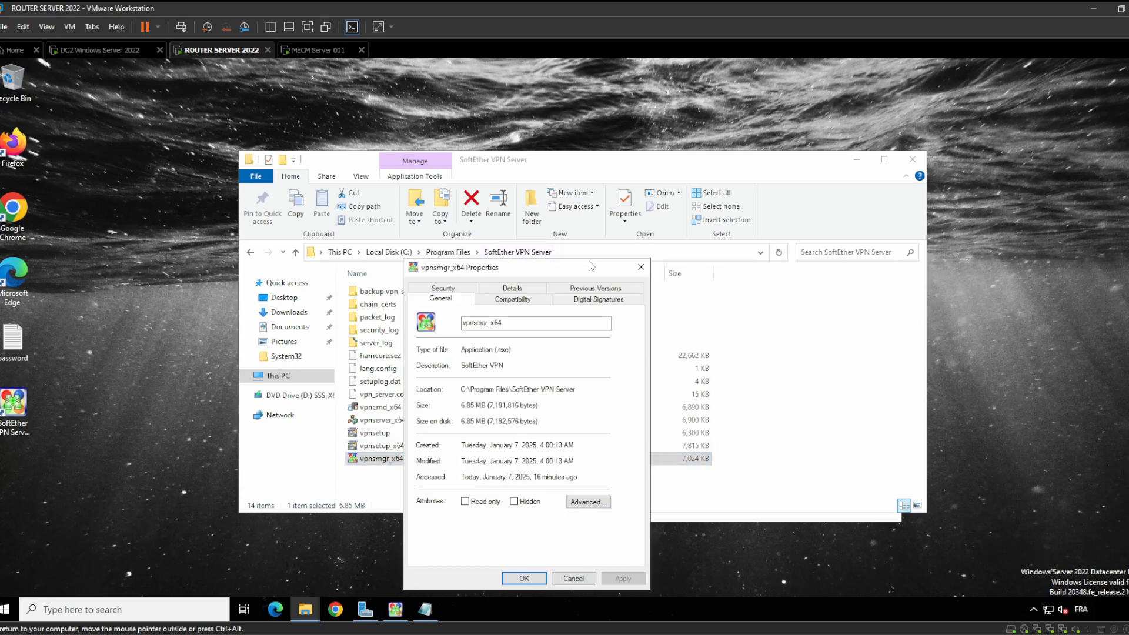
left_click_drag(585, 274, 867, 236)
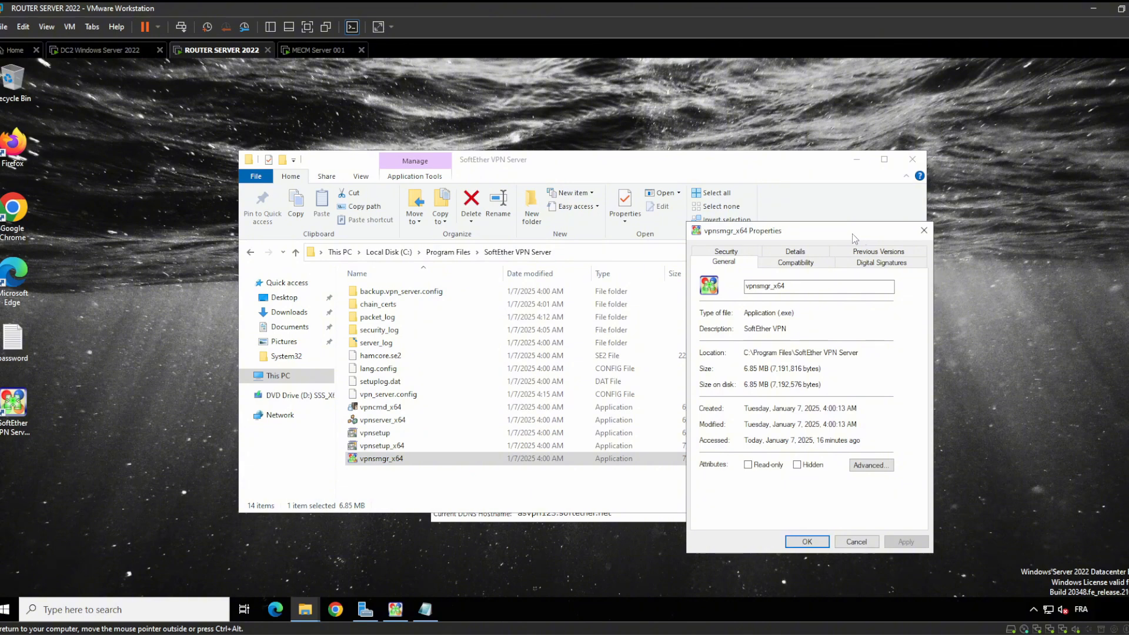
left_click_drag(854, 238, 777, 227)
left_click(718, 240)
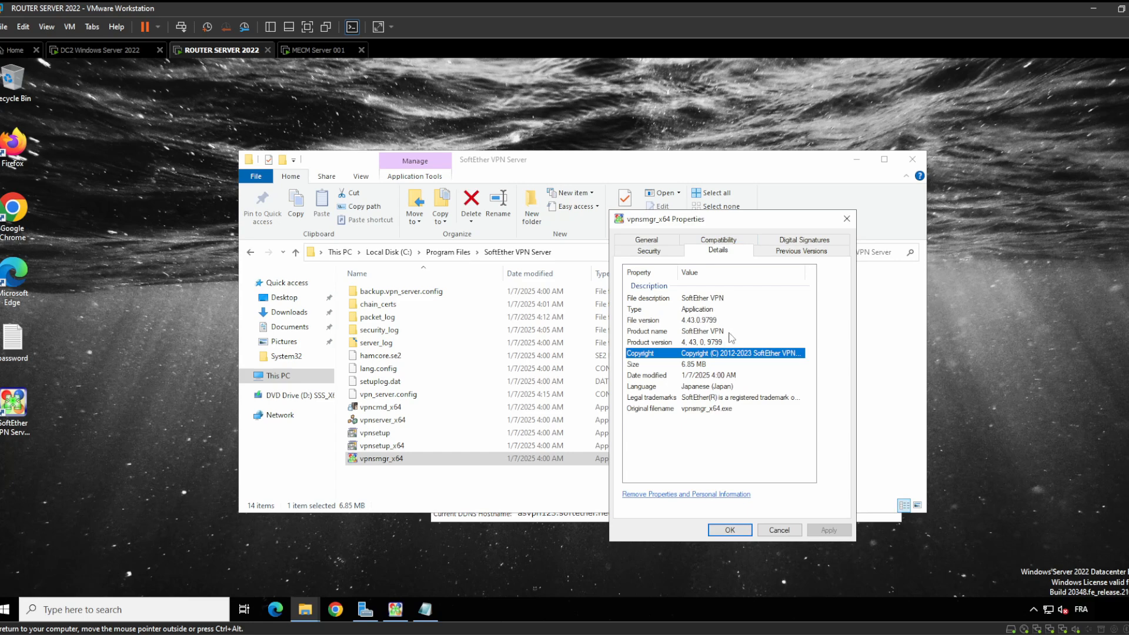
left_click(723, 325)
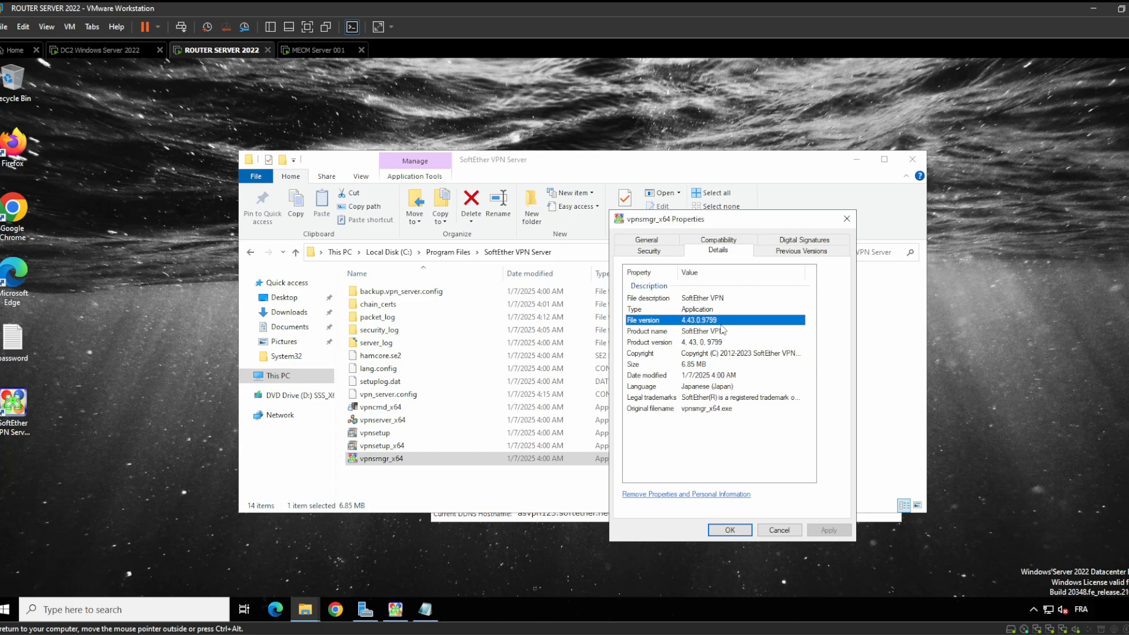
left_click(304, 52)
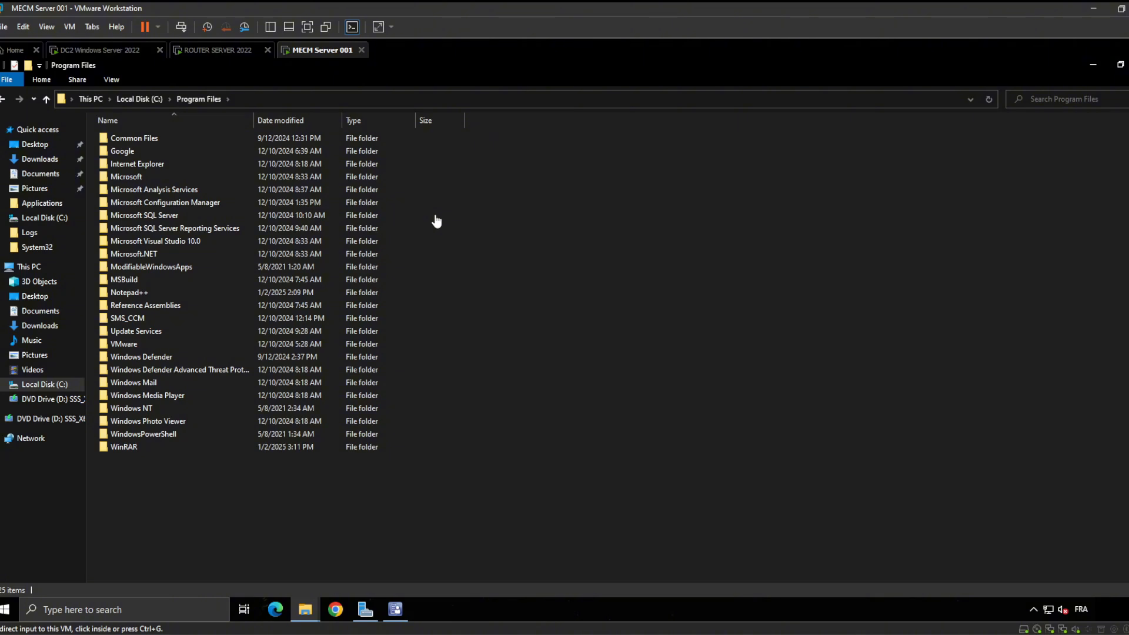
Minimize the MECM Program Files window, maximize Quick access, and briefly check the Configuration Manager console
left_click(1094, 67)
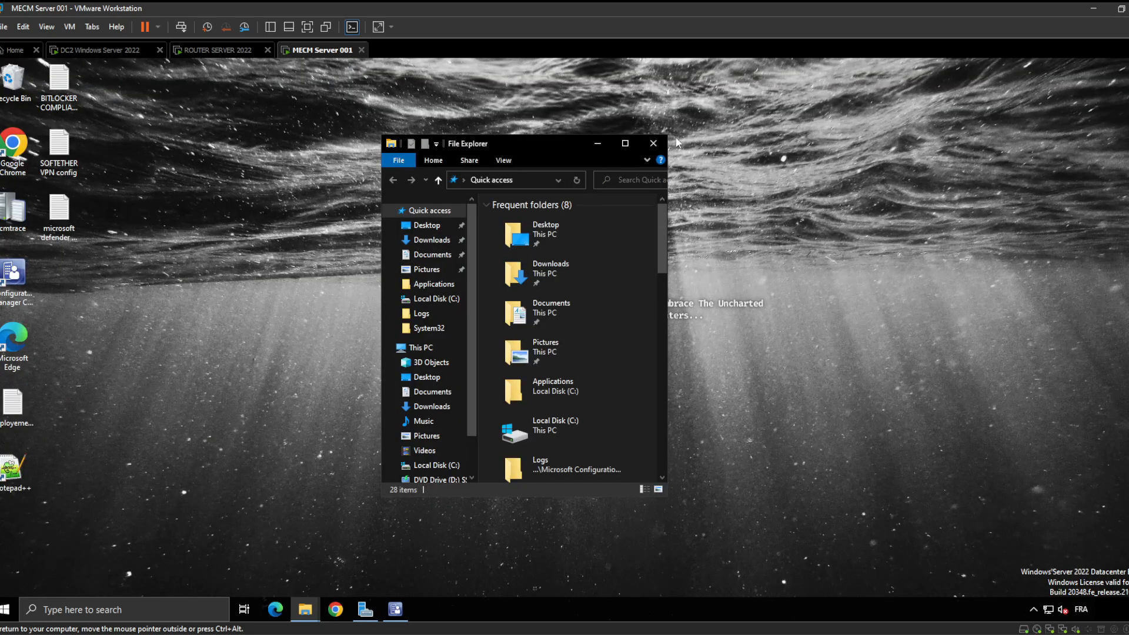
left_click(624, 143)
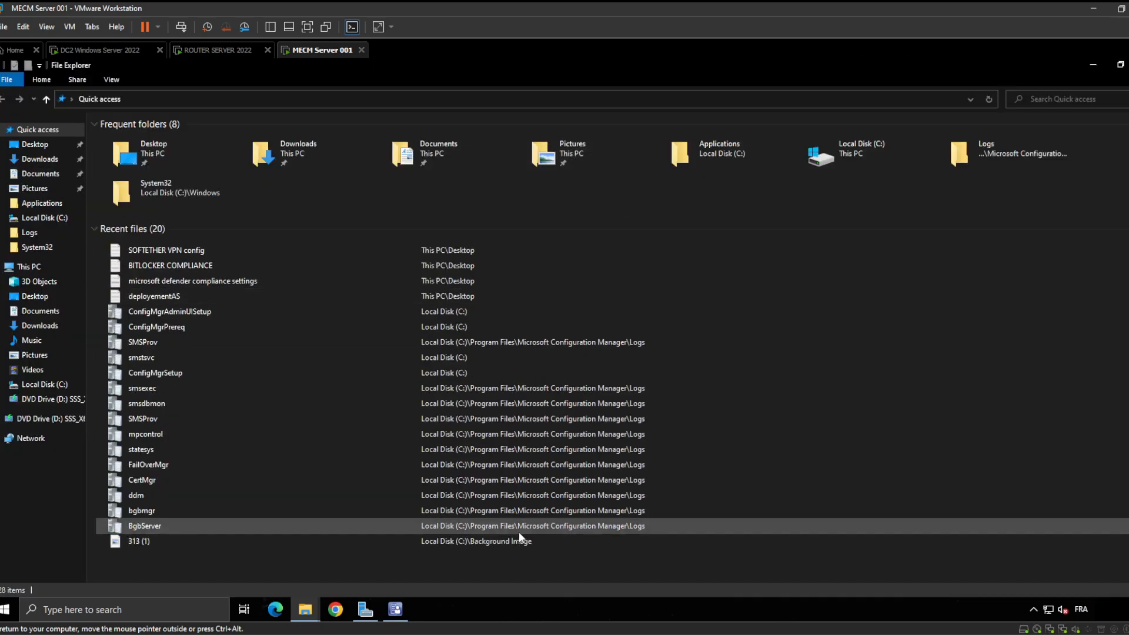
left_click(389, 612)
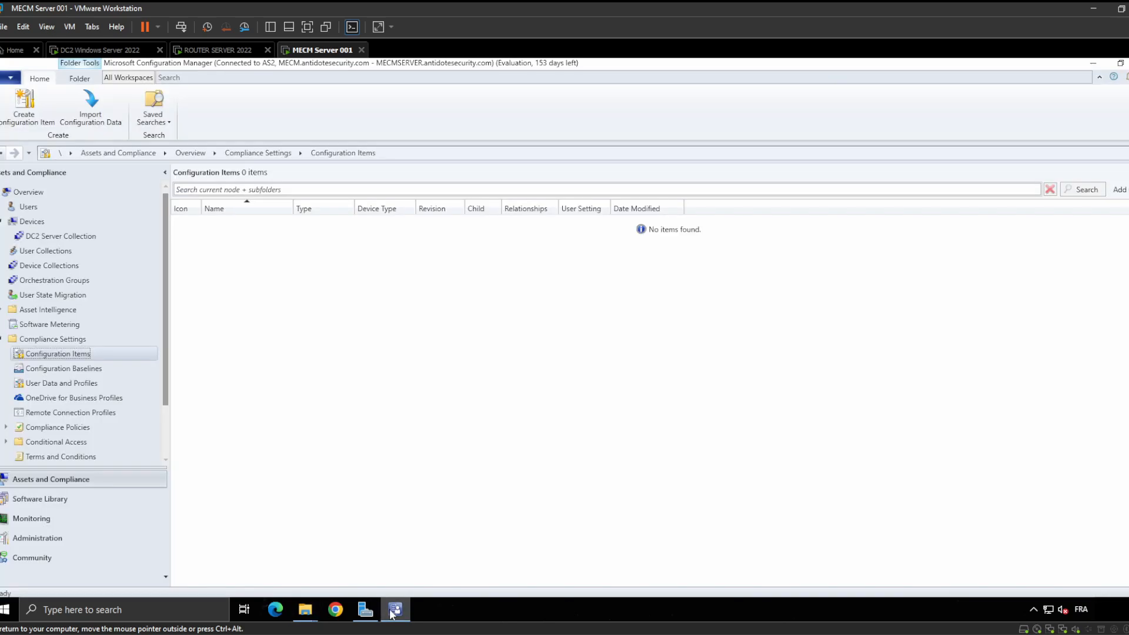
left_click(389, 612)
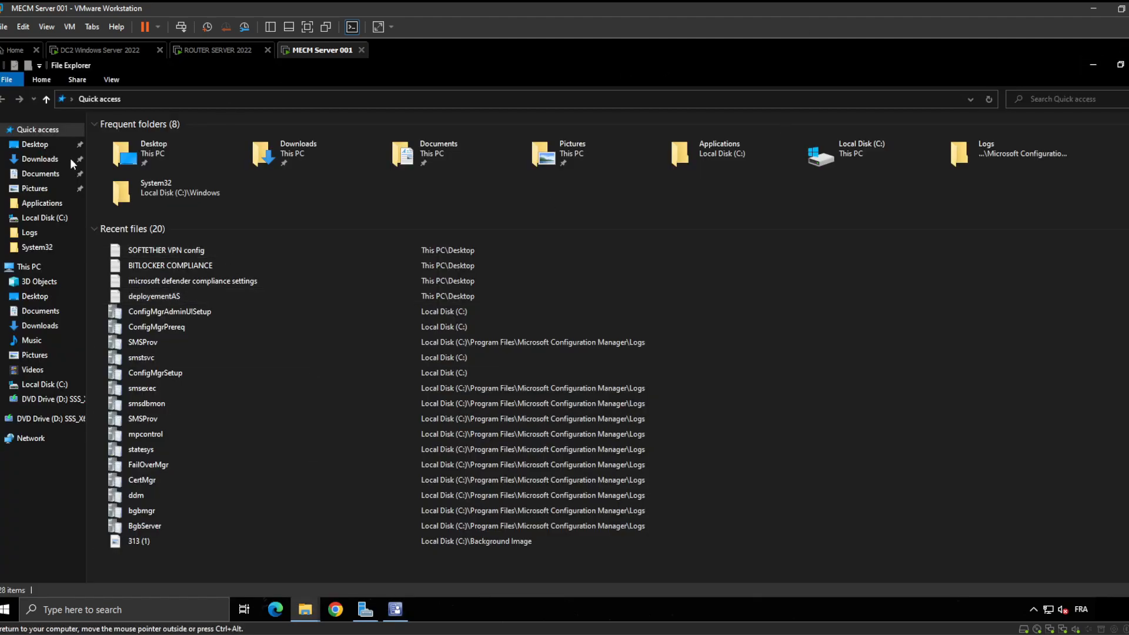
left_click(220, 50)
left_click(328, 51)
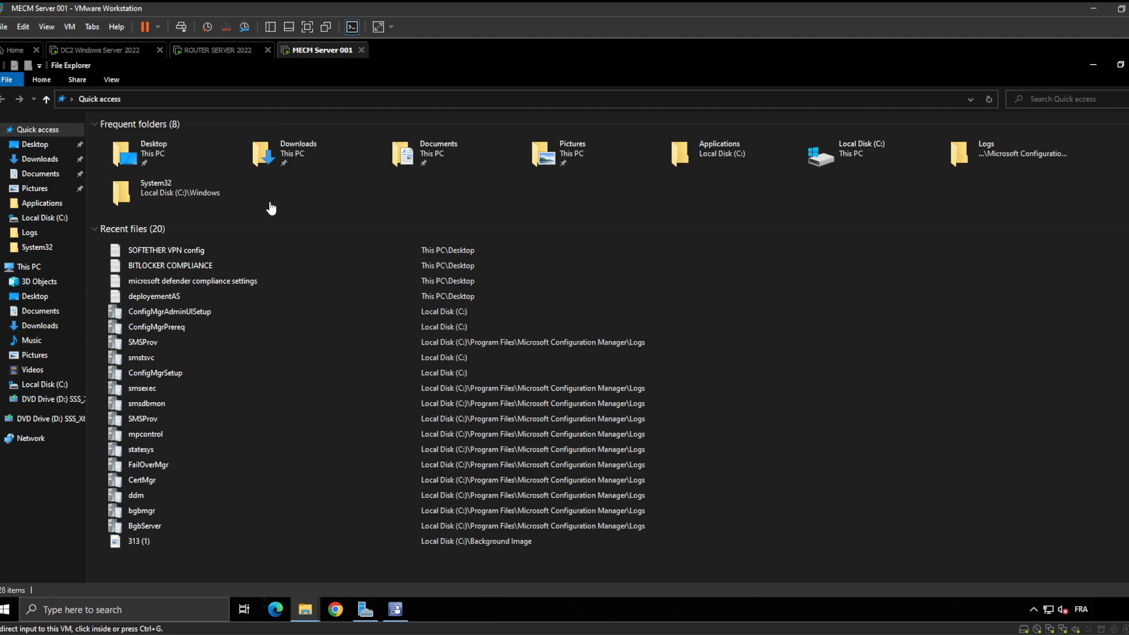
On the router, close vpnsmgr_x64 properties and select the SoftEther VPN Server folder in Program Files
left_click(217, 52)
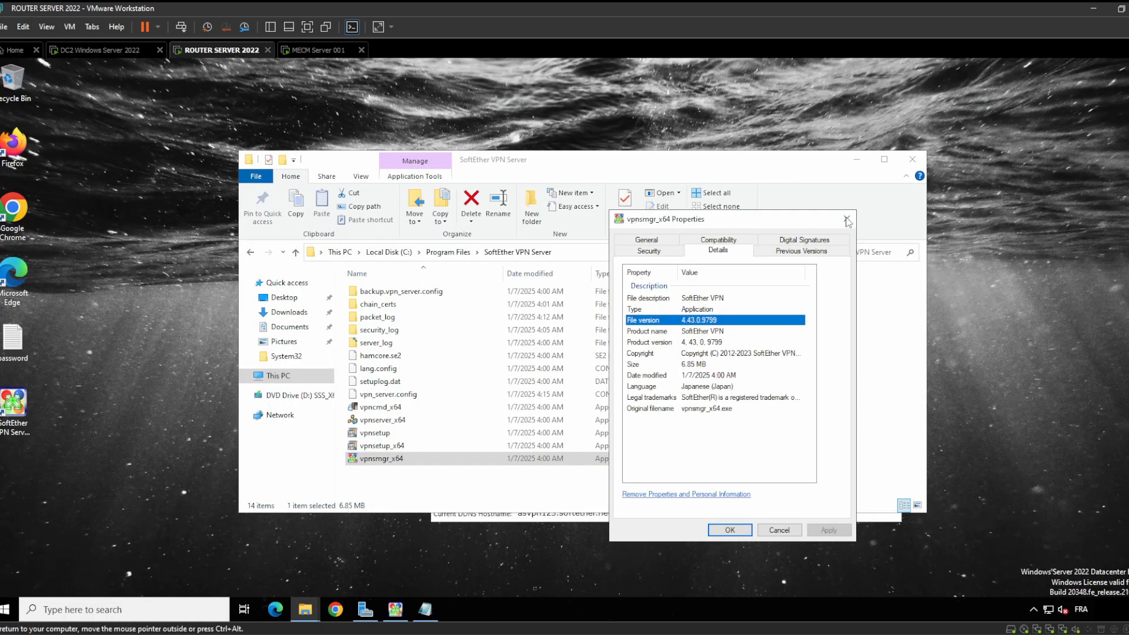
left_click(847, 218)
left_click(249, 254)
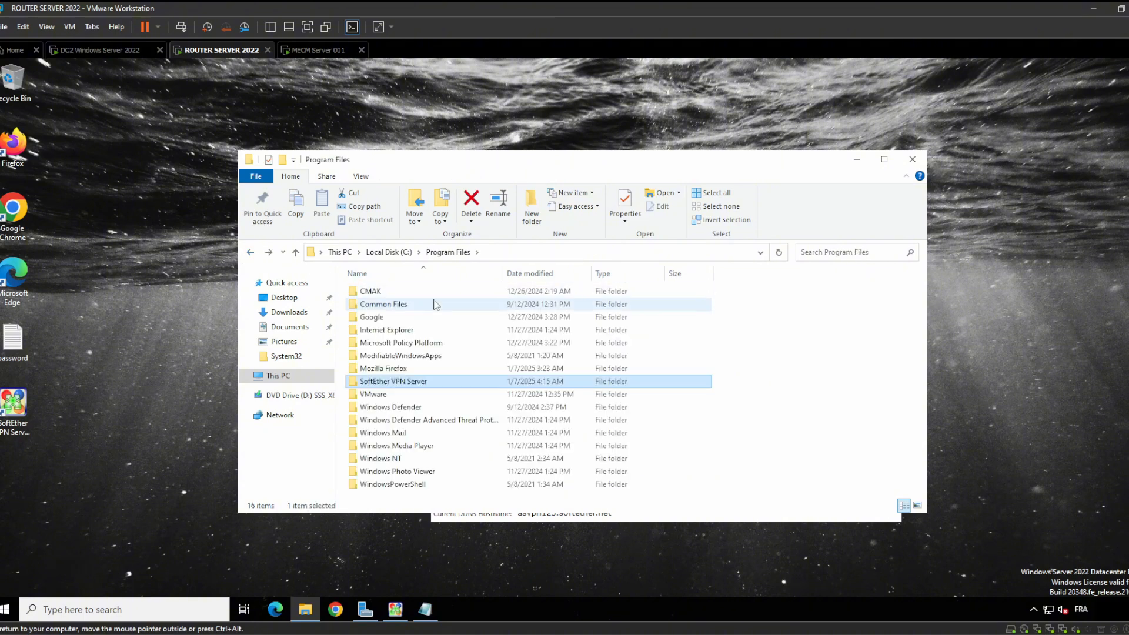
left_click(412, 381)
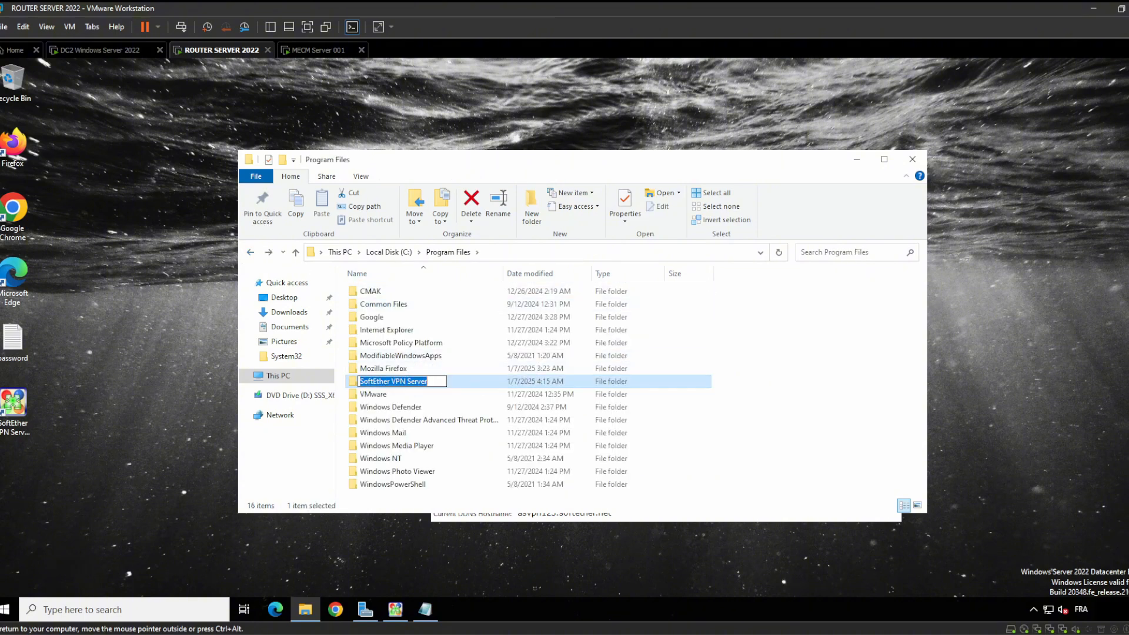
left_click(485, 380)
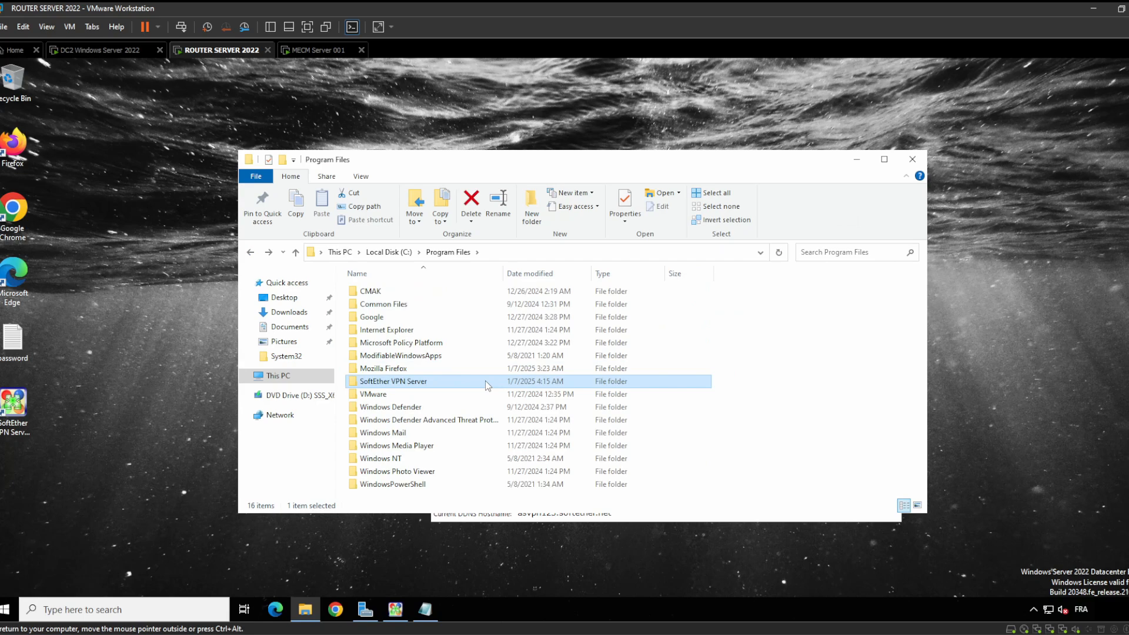
Go to the \\MECMSERVER\c$ share from the address bar
left_click(517, 254)
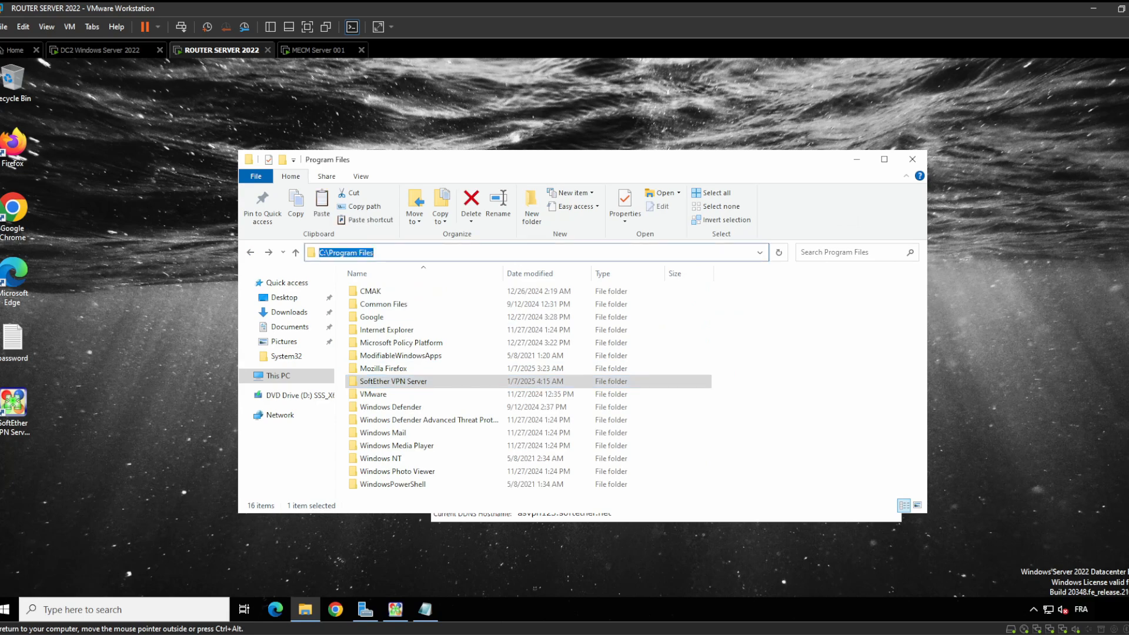
key("BackSpace")
type("<<<<<<<<<<<<<<<88")
key("BackSpace")
key("BackSpace")
key("BackSpace")
key("BackSpace")
key("BackSpace")
key("BackSpace")
key("BackSpace")
key("BackSpace")
key("BackSpace")
key("BackSpace")
key("BackSpace")
key("BackSpace")
key("BackSpace")
key("BackSpace")
key("BackSpace")
key("BackSpace")
key("BackSpace")
type("\\\\")
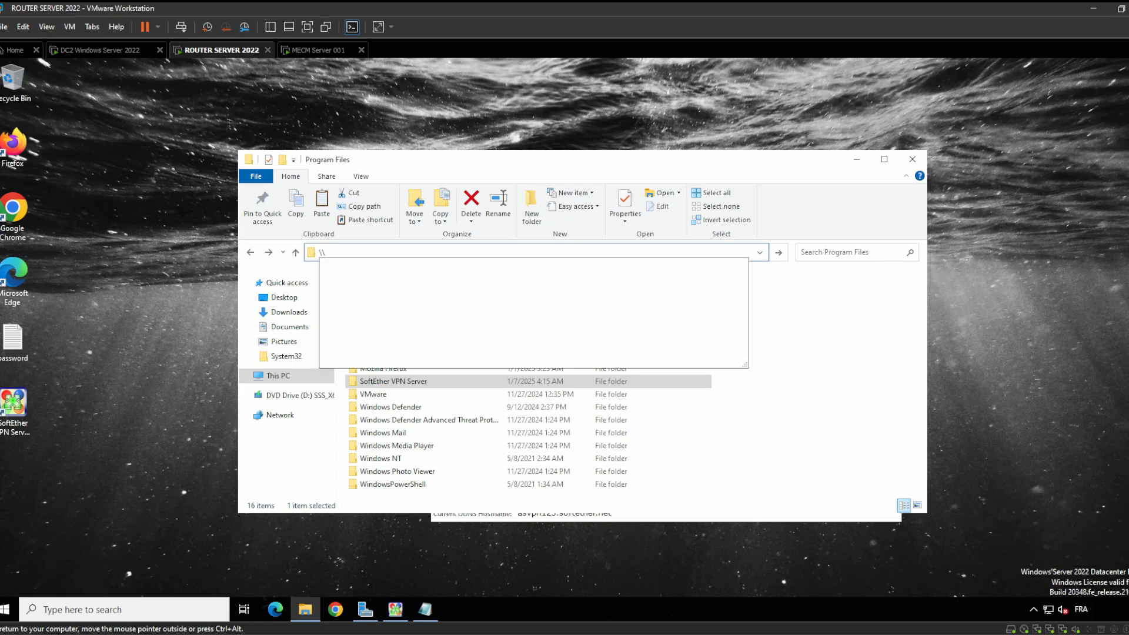
type("MECMSERV")
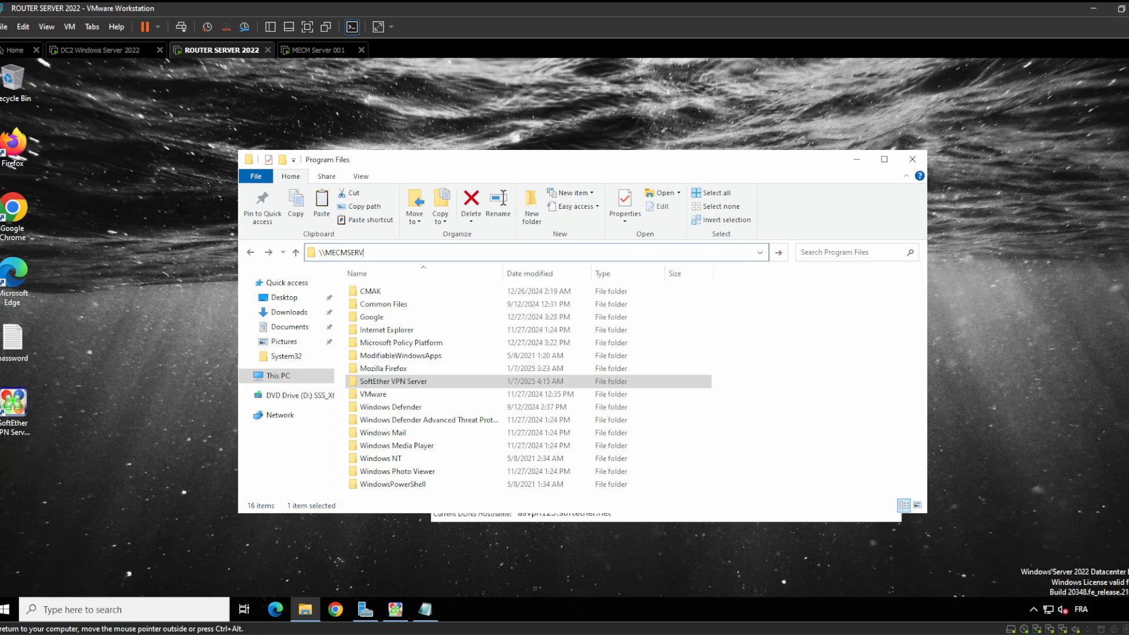
type("ER\\")
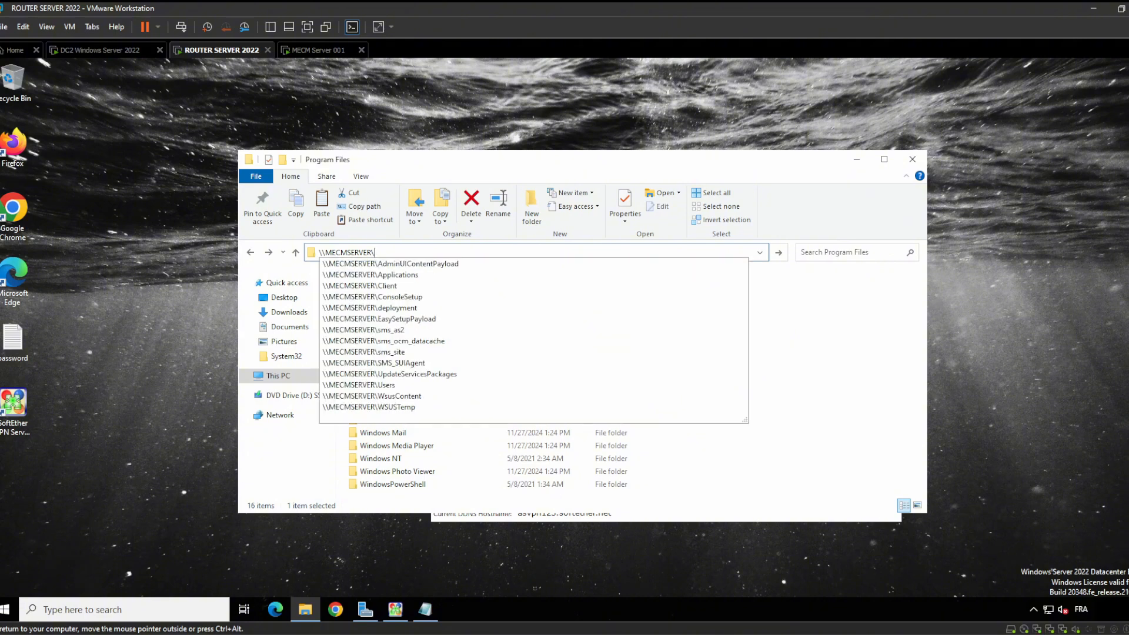
type("C")
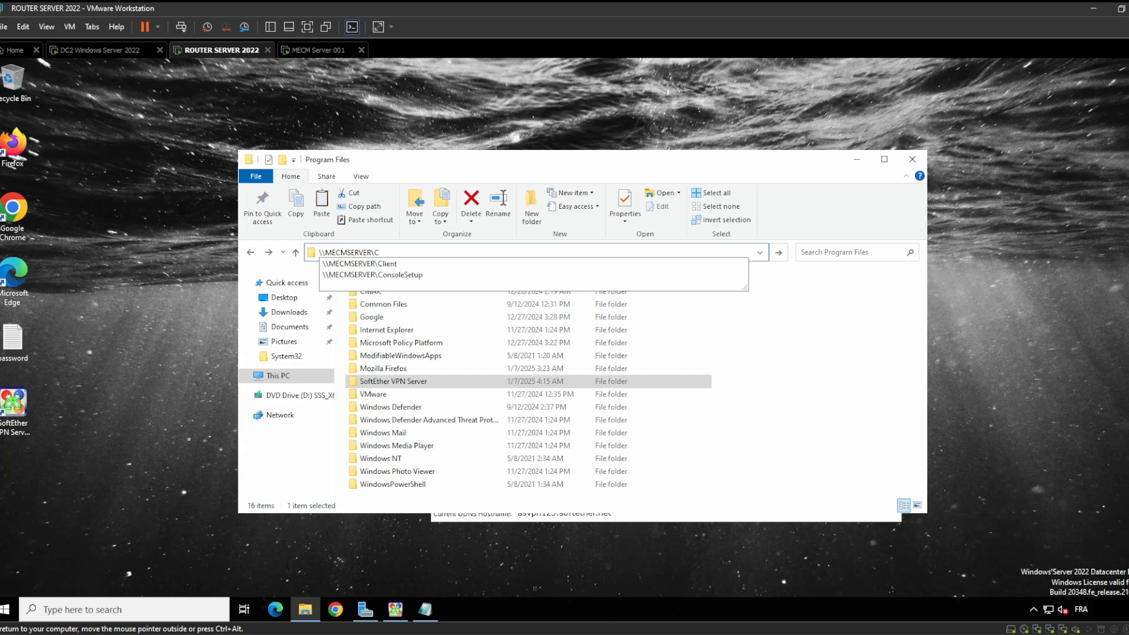
type("E")
key("BackSpace")
key("BackSpace")
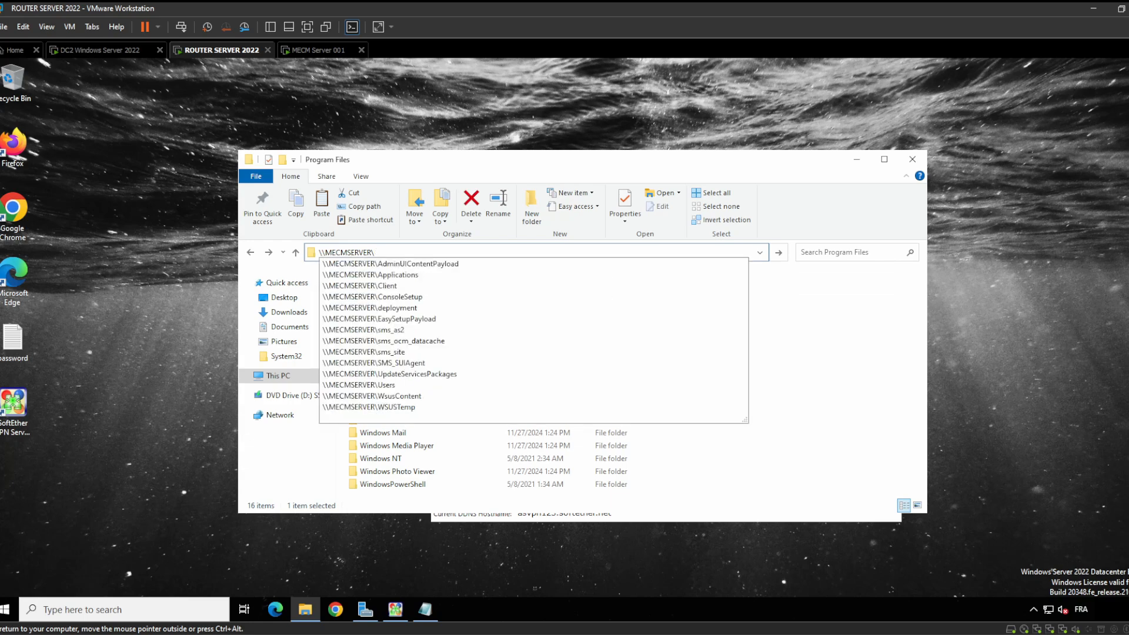
type("c$")
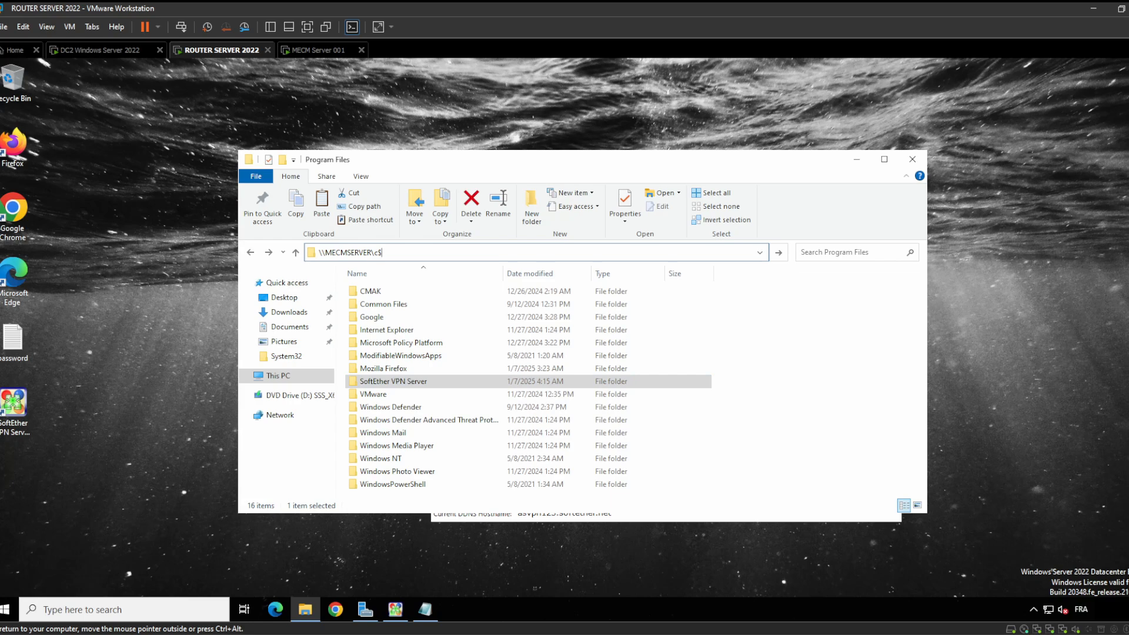
key("Return")
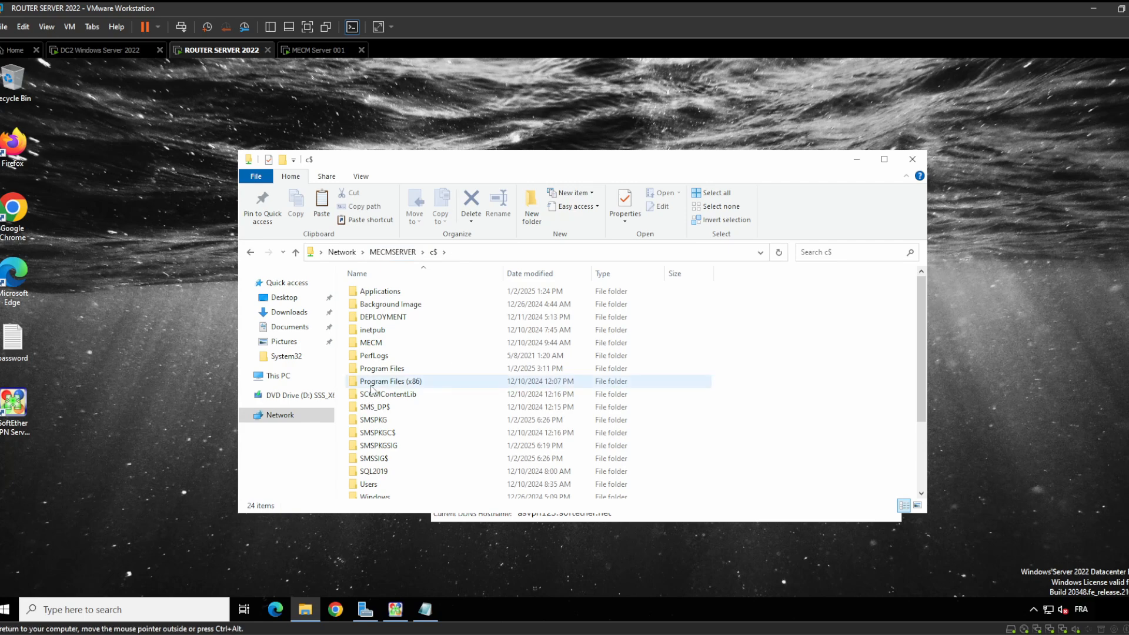
Paste the SoftEther VPN Server folder into MECMSERVER's Program Files with Ctrl+V
double_click(382, 368)
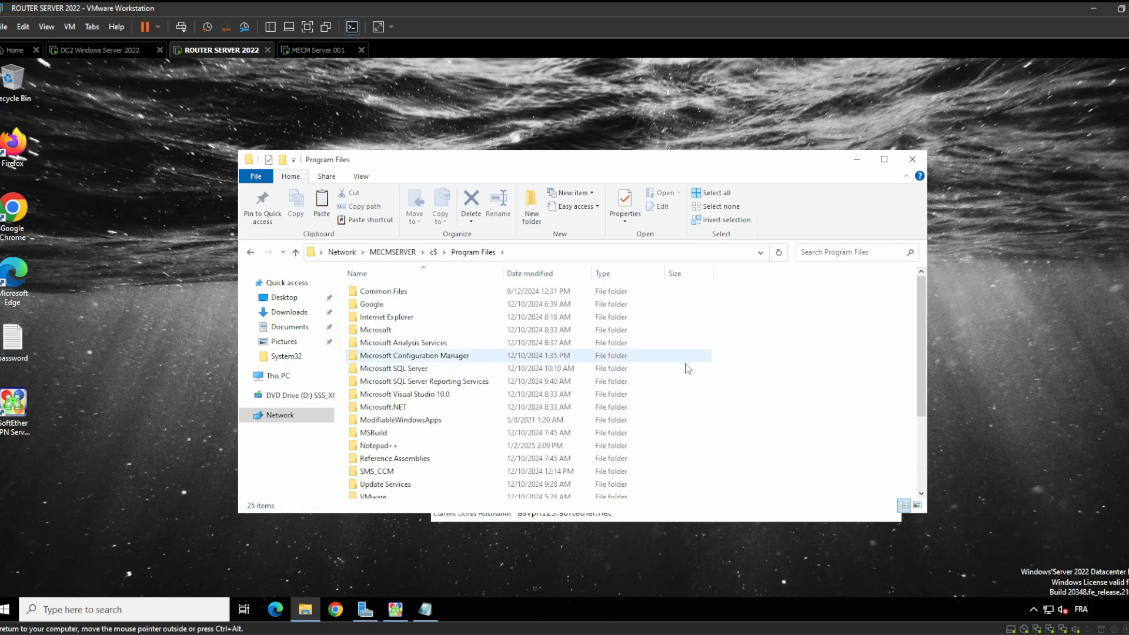
scroll(686, 369, "down", 3)
scroll(687, 369, "up", 3)
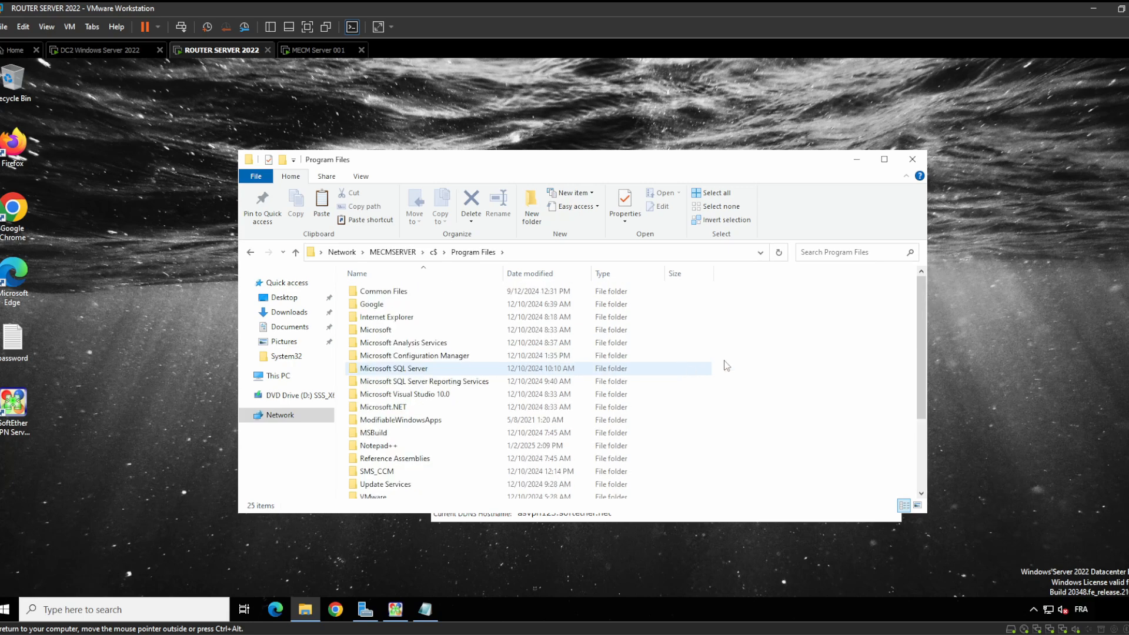
scroll(722, 417, "down", 3)
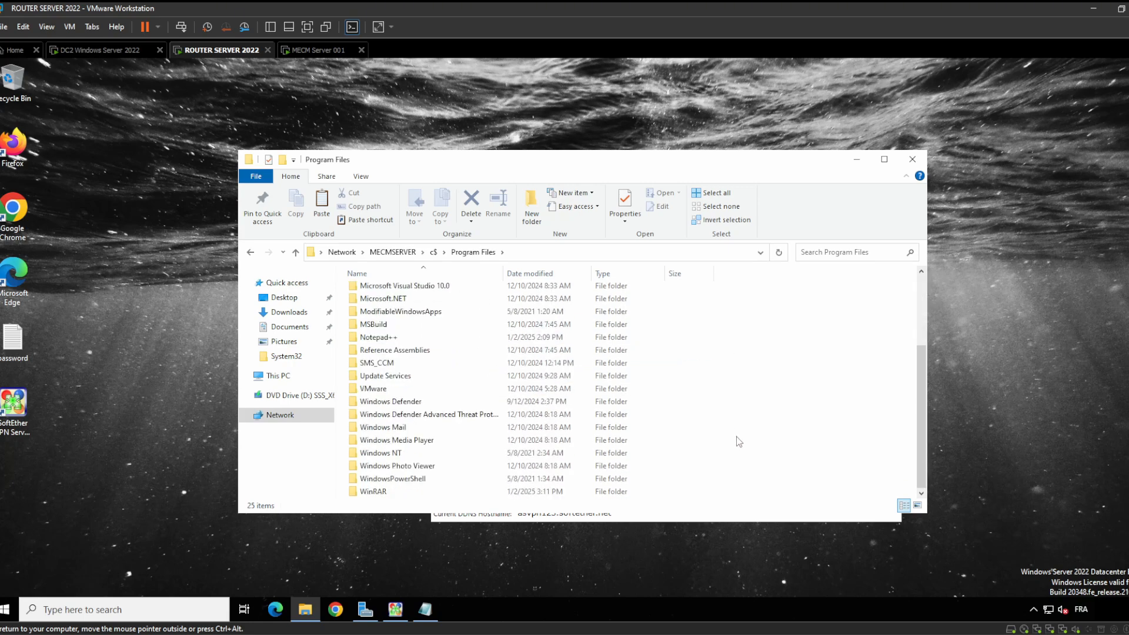
key("ctrl+v")
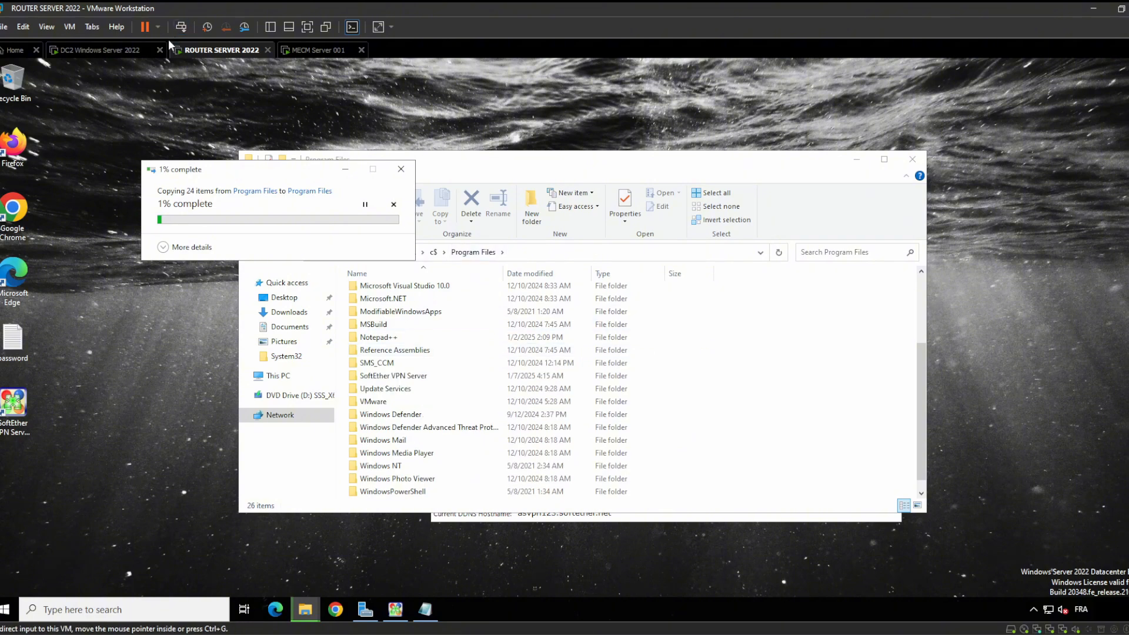
left_click(104, 54)
left_click(310, 609)
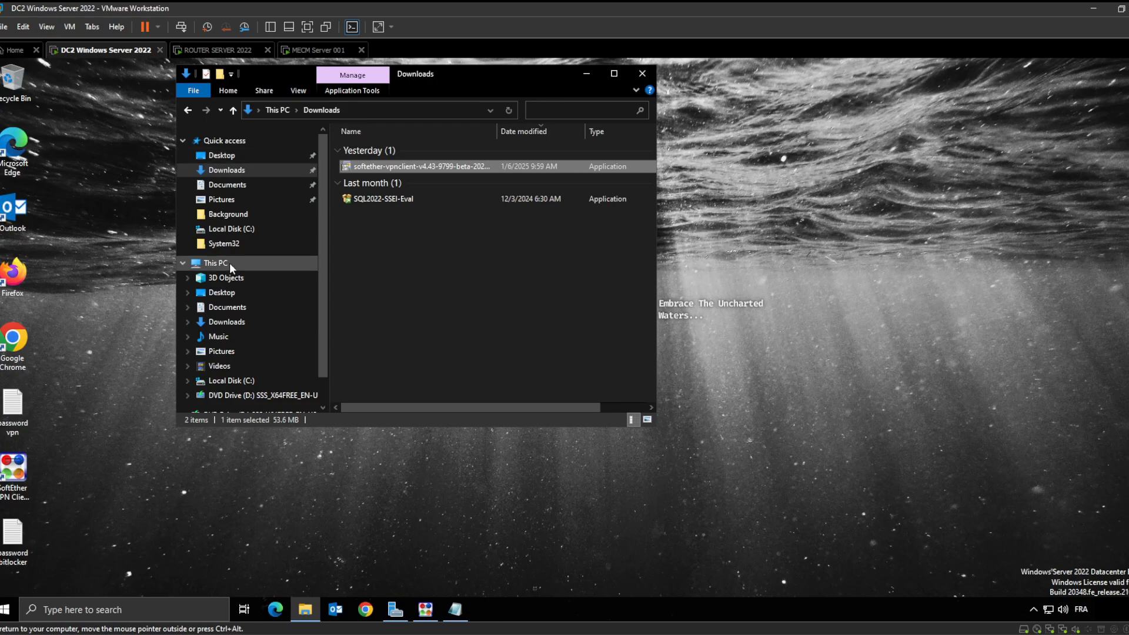
On DC2, open C:\Program Files\SoftEther VPN Client
left_click(259, 223)
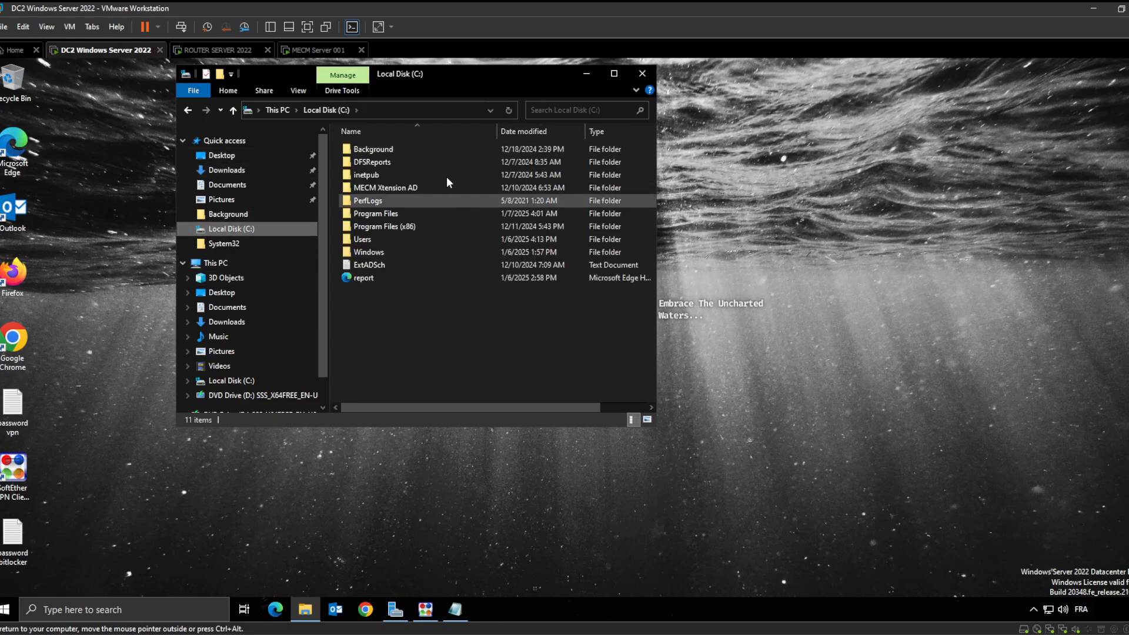
double_click(423, 213)
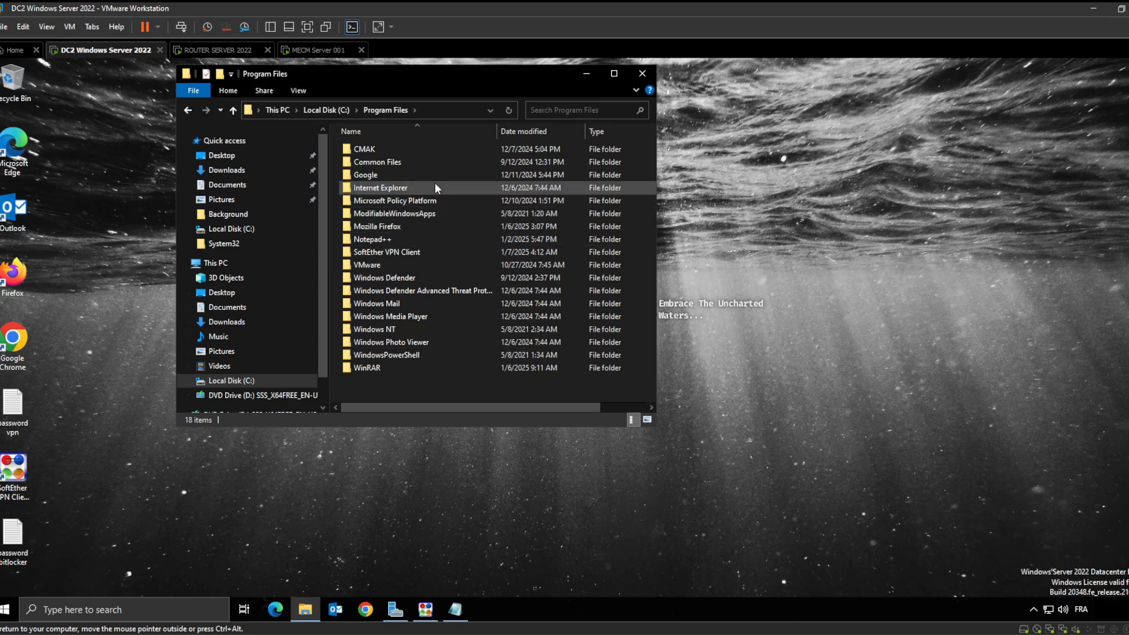
left_click(428, 250)
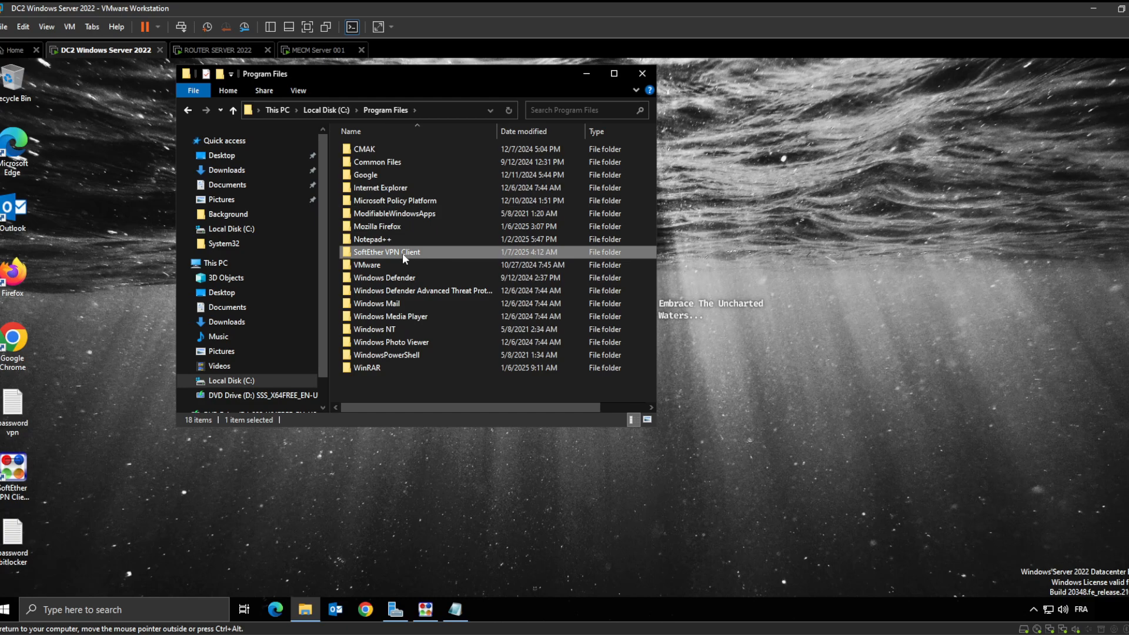
double_click(410, 255)
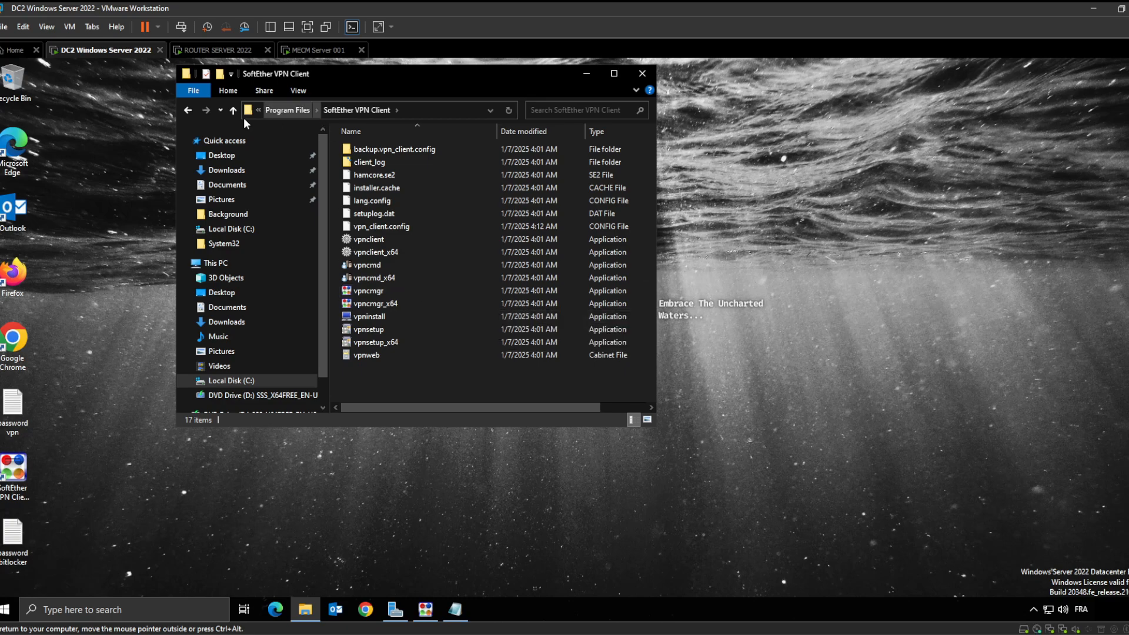
Look over the SoftEther VPN Client folder contents, then return to C:\Program Files
left_click(189, 109)
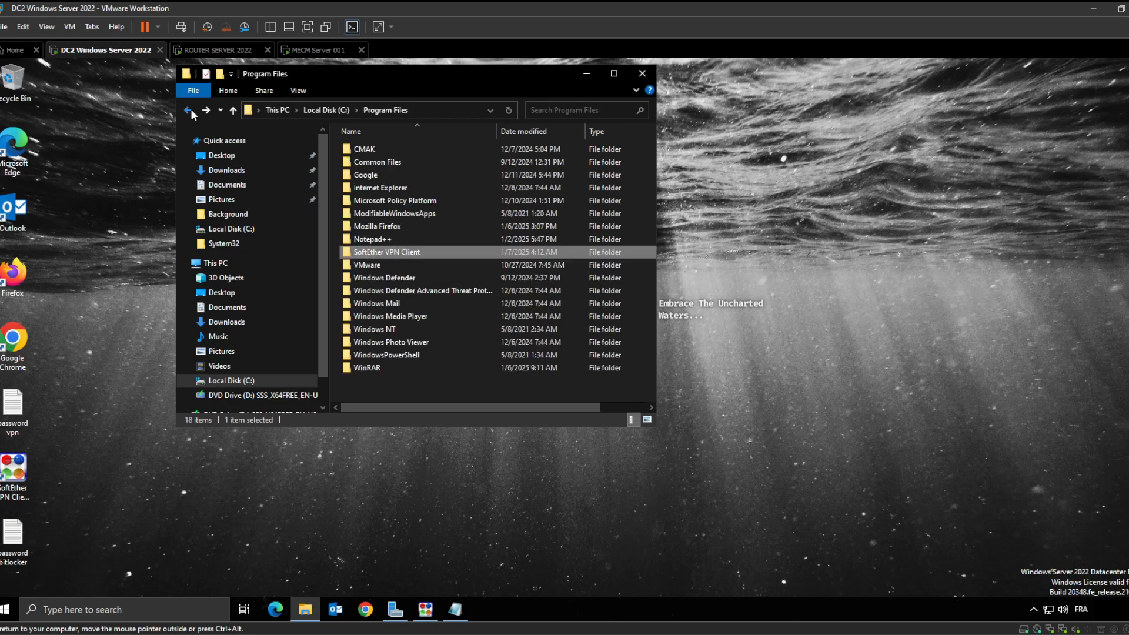
double_click(443, 252)
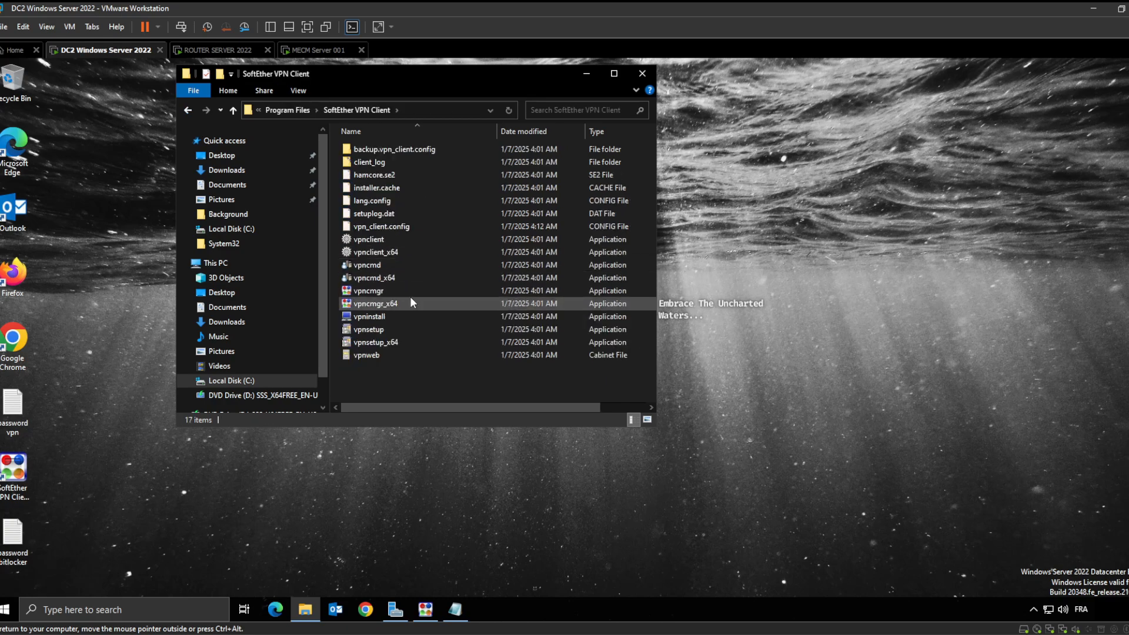
mouse_move(411, 299)
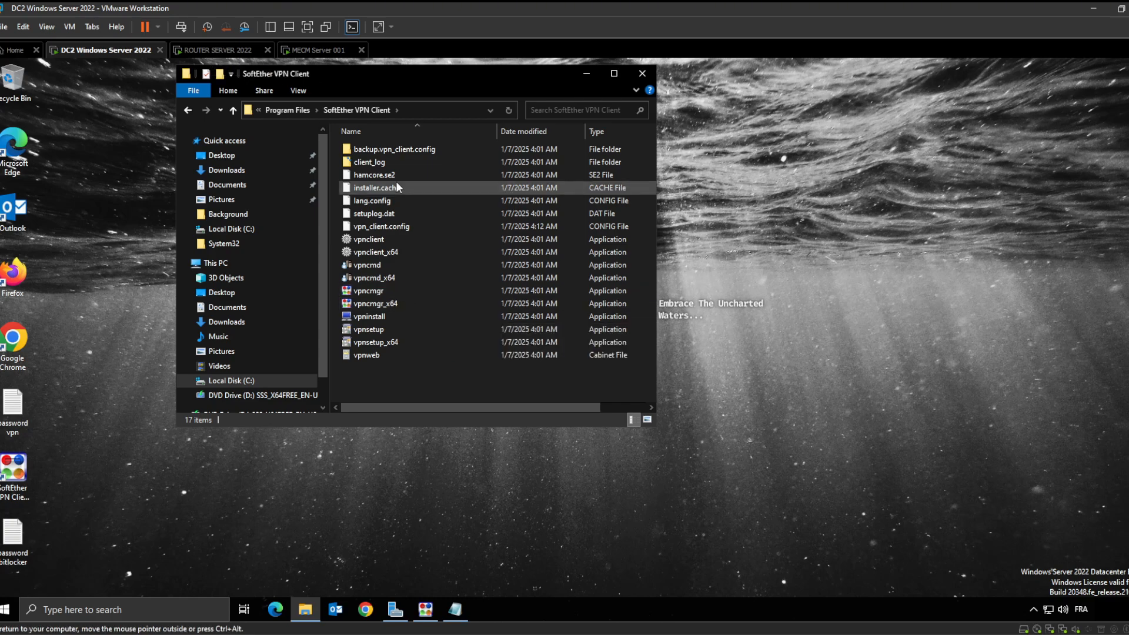
mouse_move(409, 220)
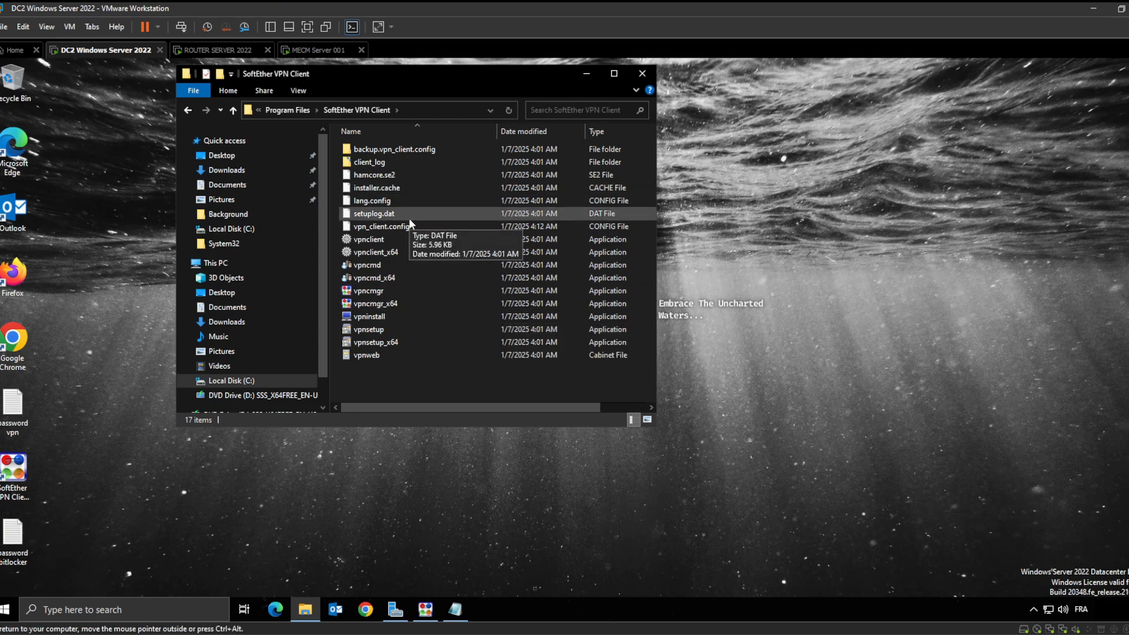
right_click(411, 302)
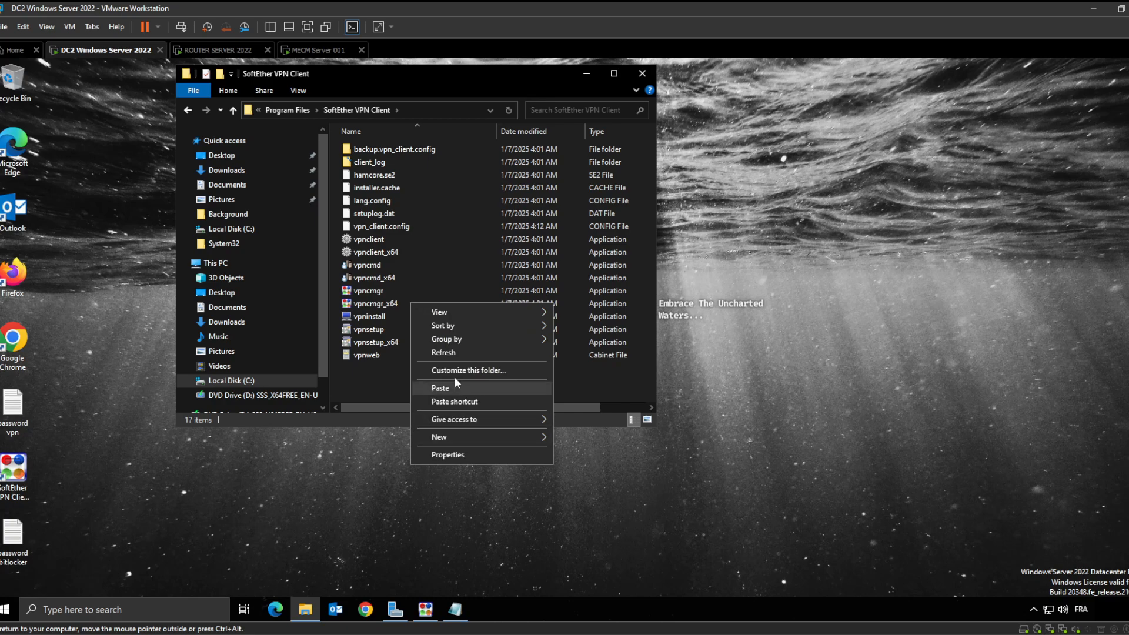
left_click(386, 304)
left_click(187, 110)
mouse_move(435, 202)
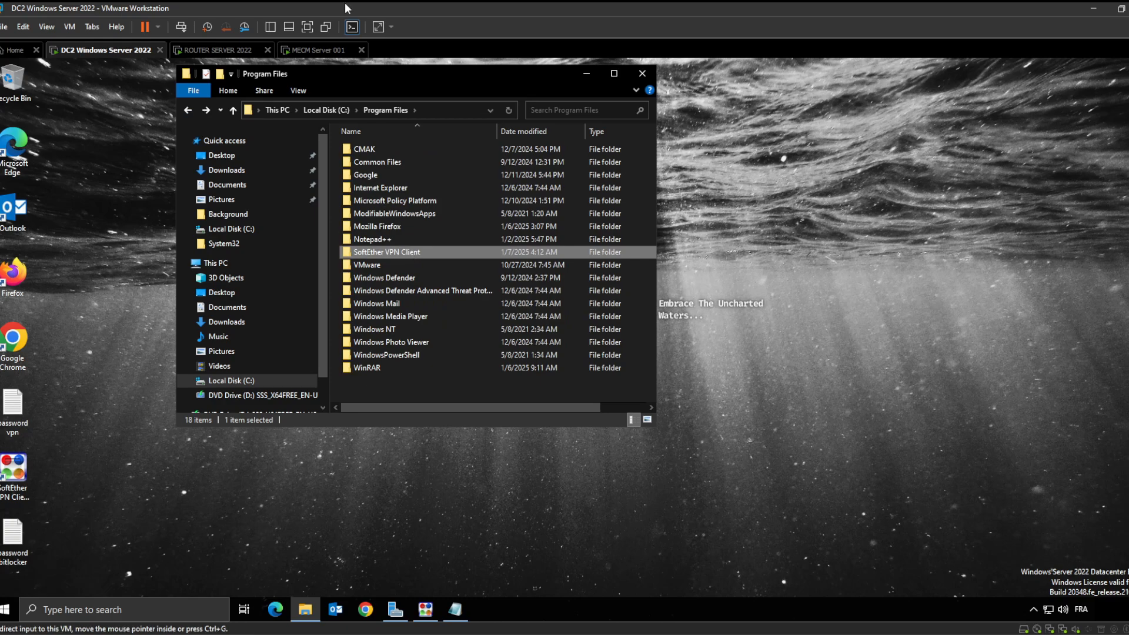
On the router server, browse This PC to Local Disk (C:)
left_click(221, 51)
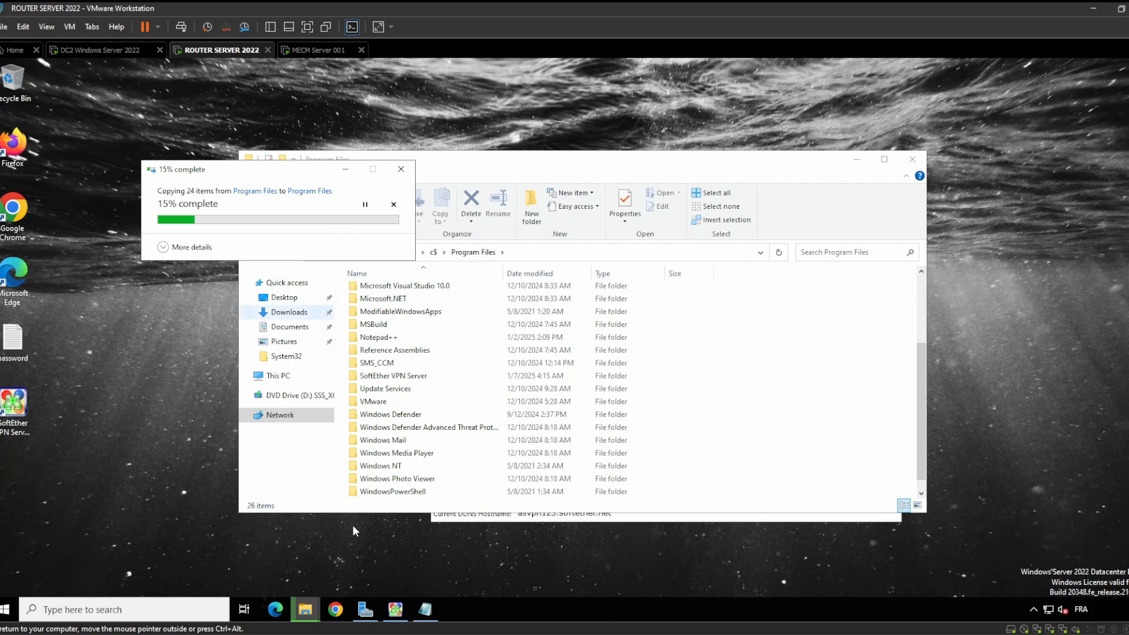
left_click(306, 611)
left_click(239, 571)
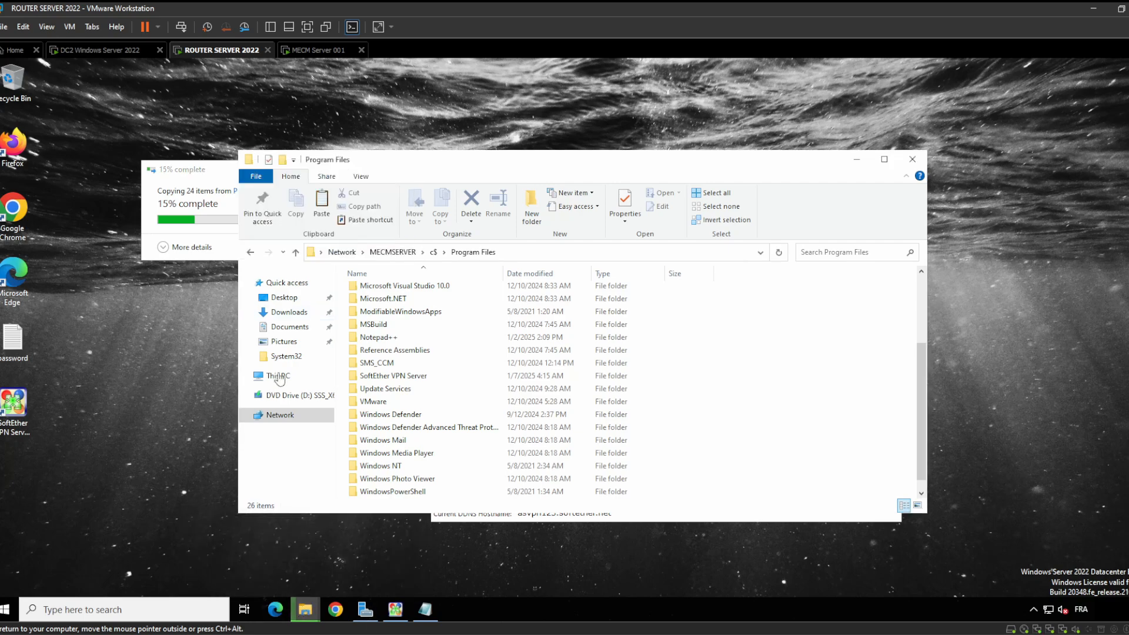
left_click(298, 375)
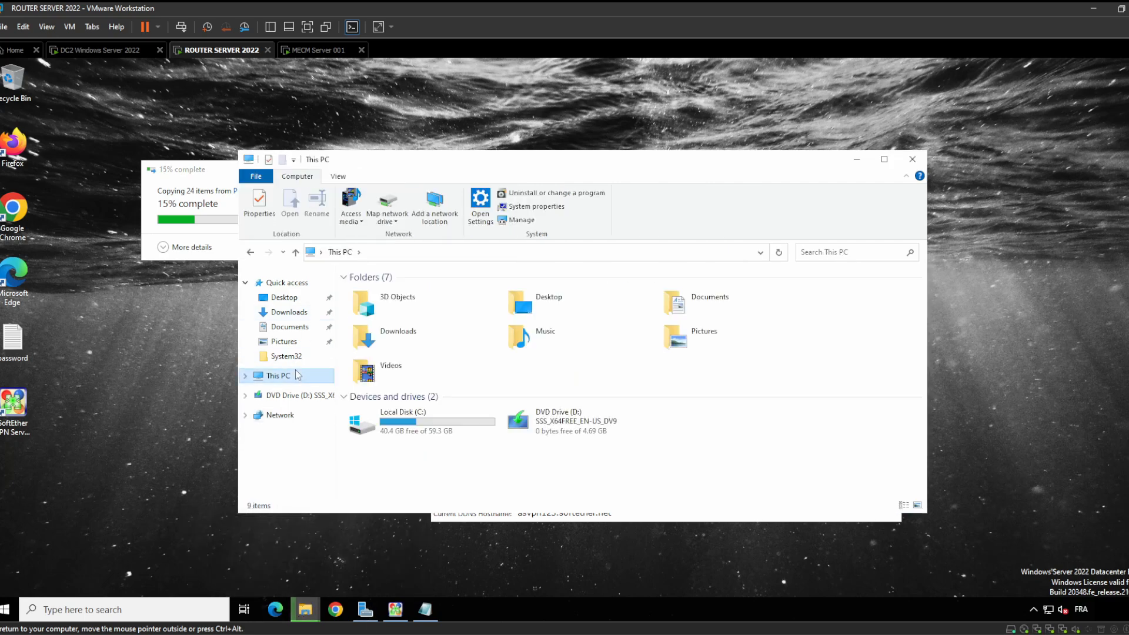
left_click(304, 396)
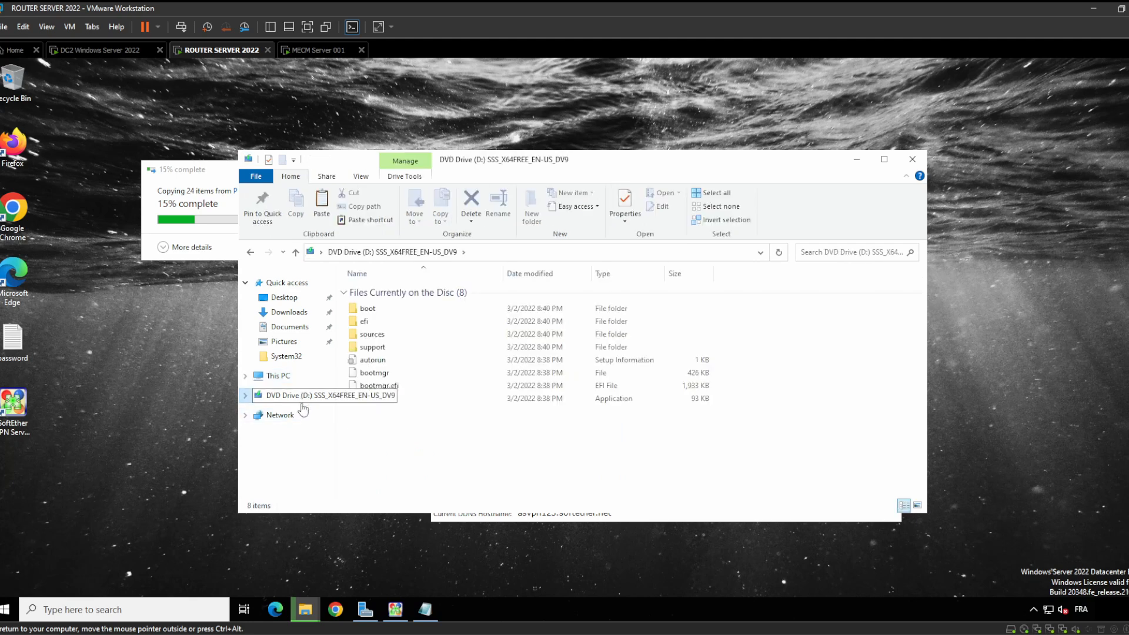
left_click(288, 415)
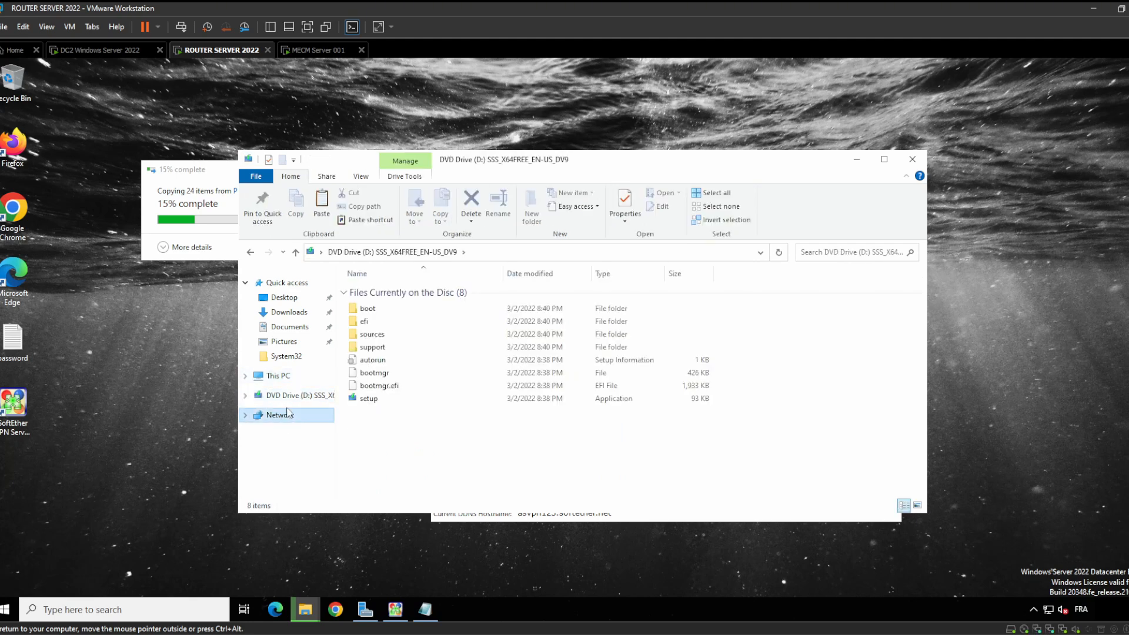
left_click(295, 375)
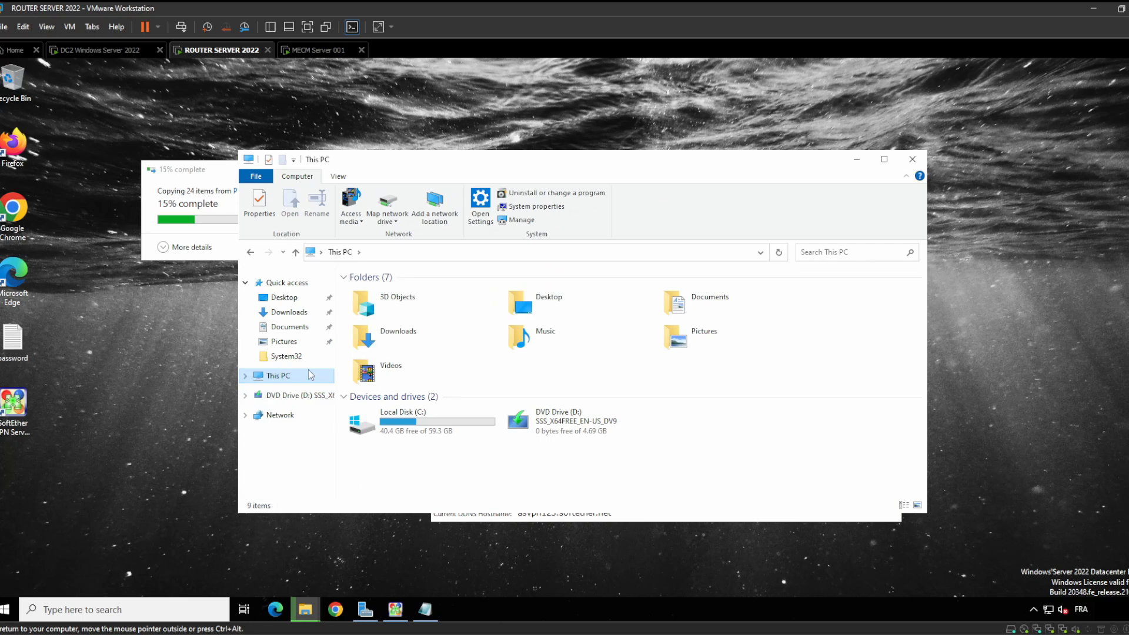
double_click(405, 436)
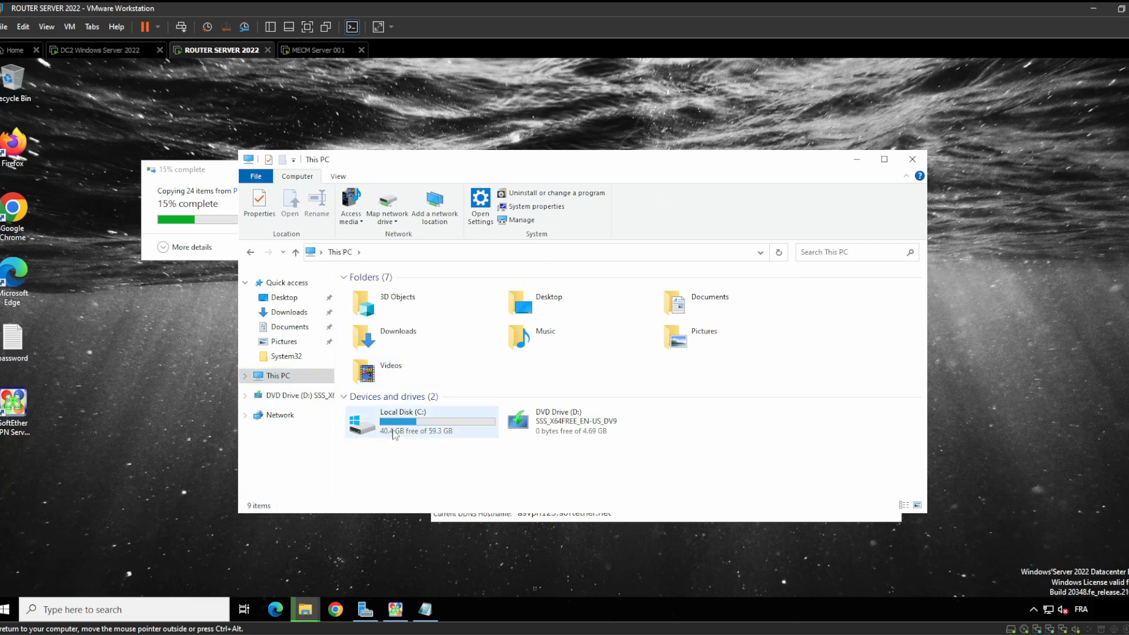
Check the copy progress details showing speed and remaining items, then hide it
left_click(209, 182)
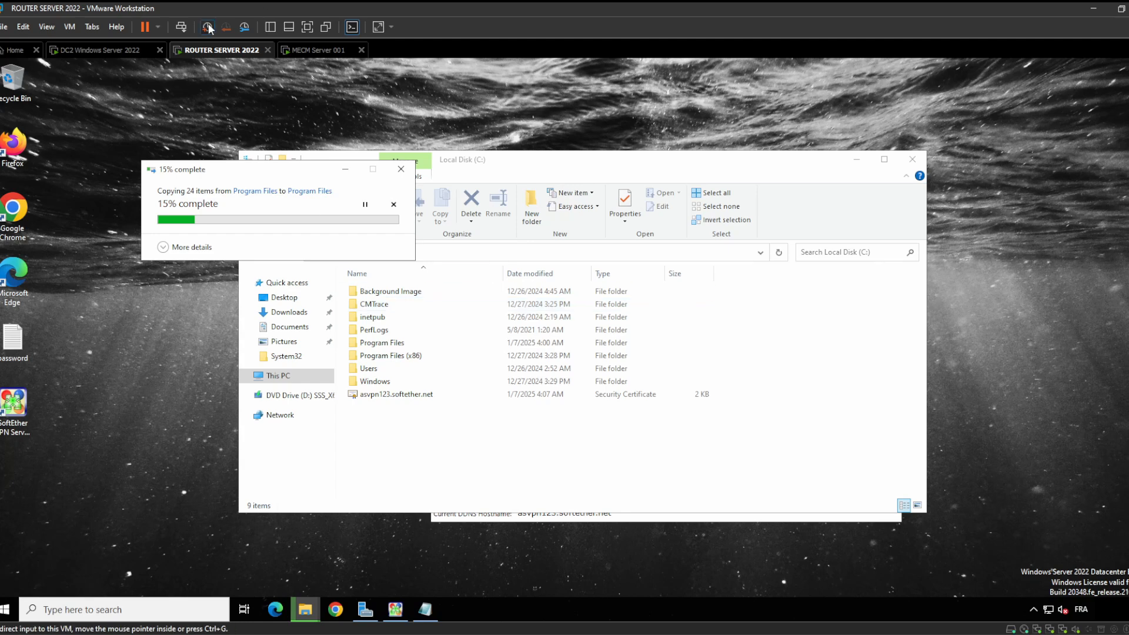
left_click(180, 243)
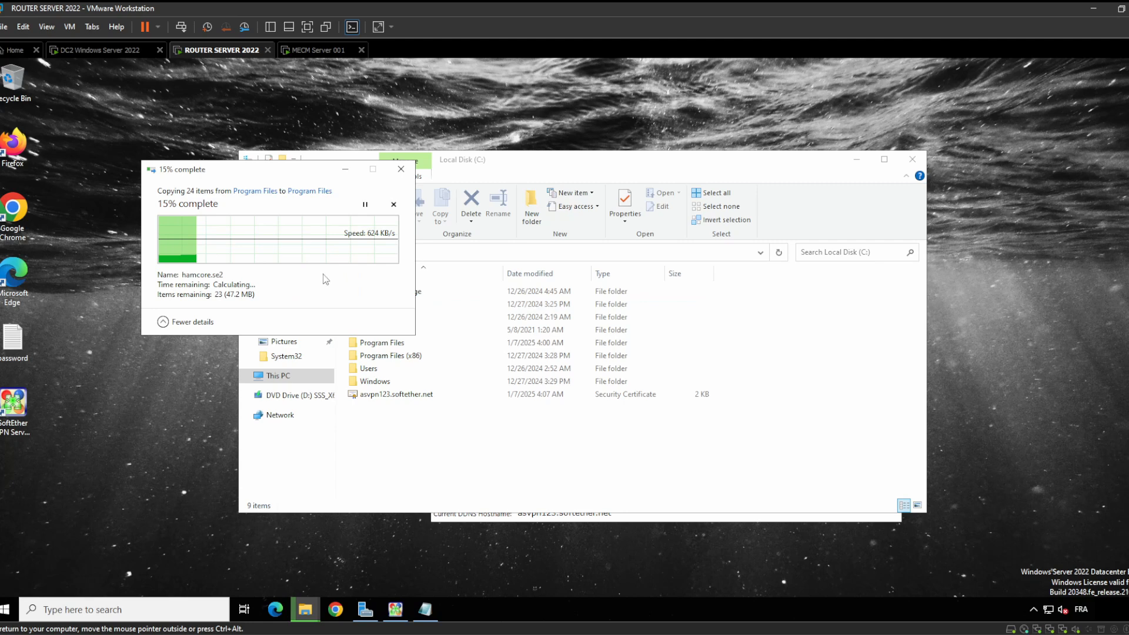
left_click(351, 169)
Clear the address bar and start typing a \\ network path to MECMSERVER
left_click(426, 252)
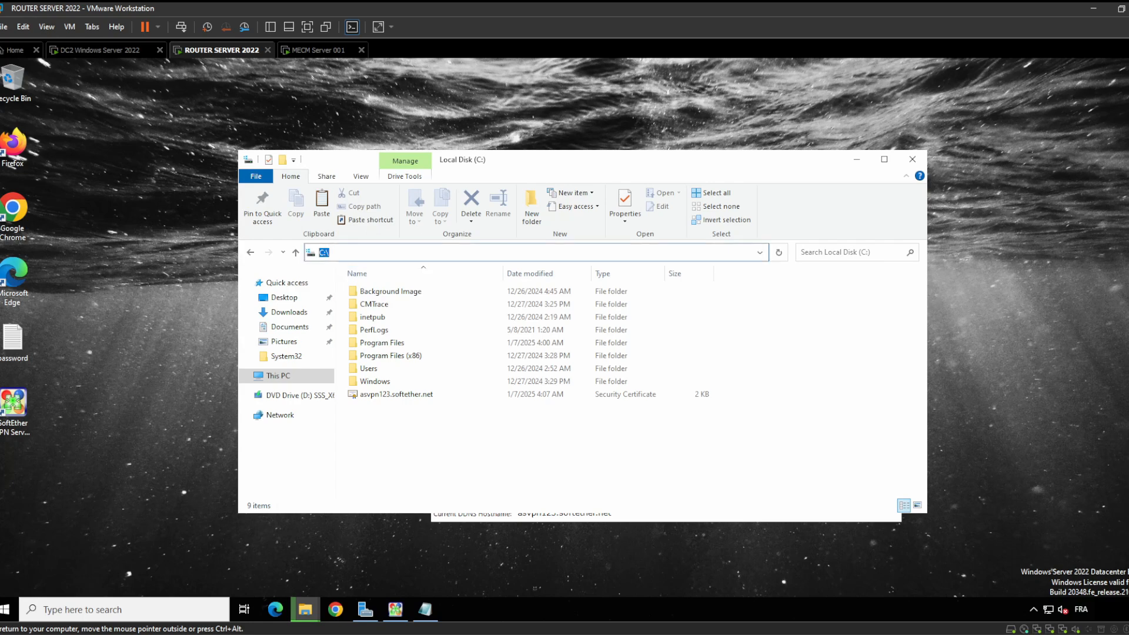
key("BackSpace")
key("Down")
key("BackSpace")
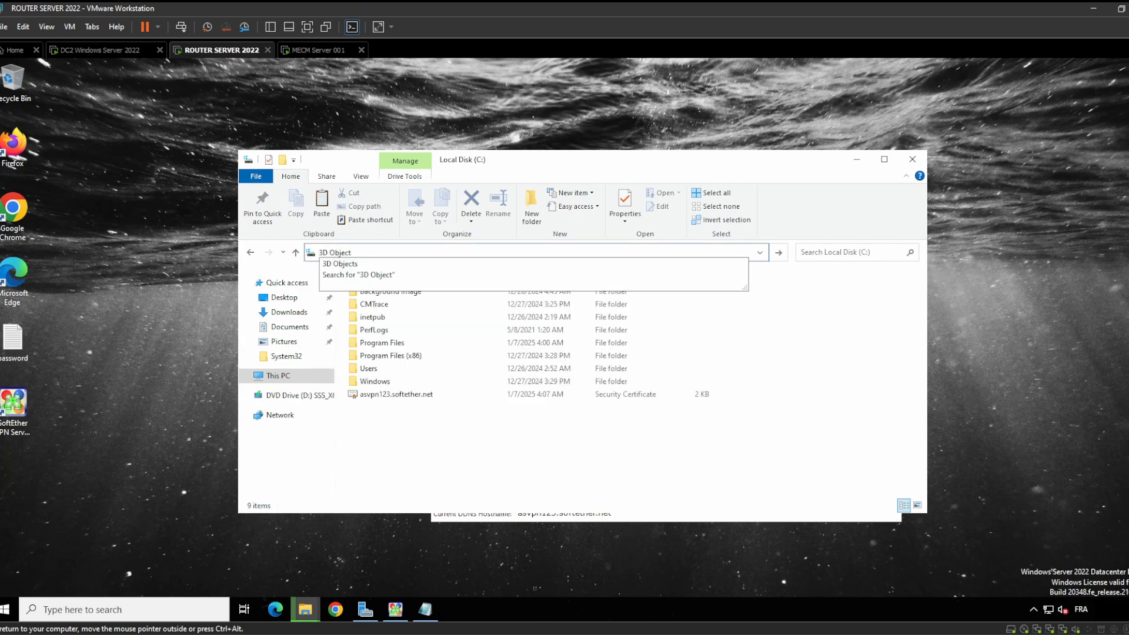
key("BackSpace")
key("BackSpace")
key("BackSpace")
key("BackSpace")
key("BackSpace")
key("BackSpace")
key("BackSpace")
key("BackSpace")
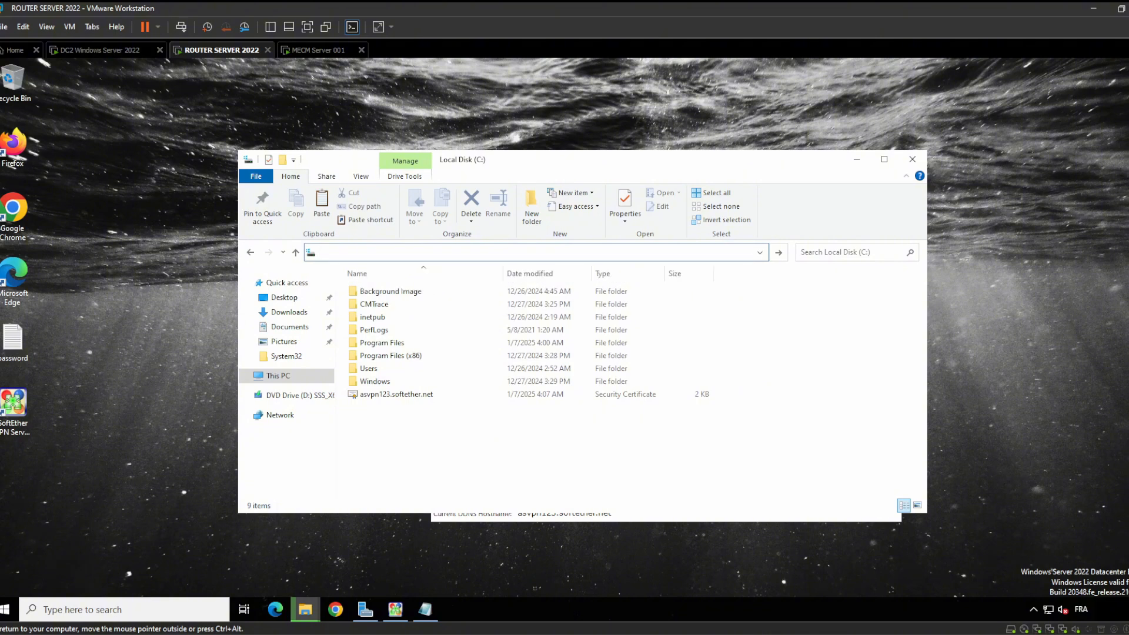
type("\\\\")
key("Down")
key("Down")
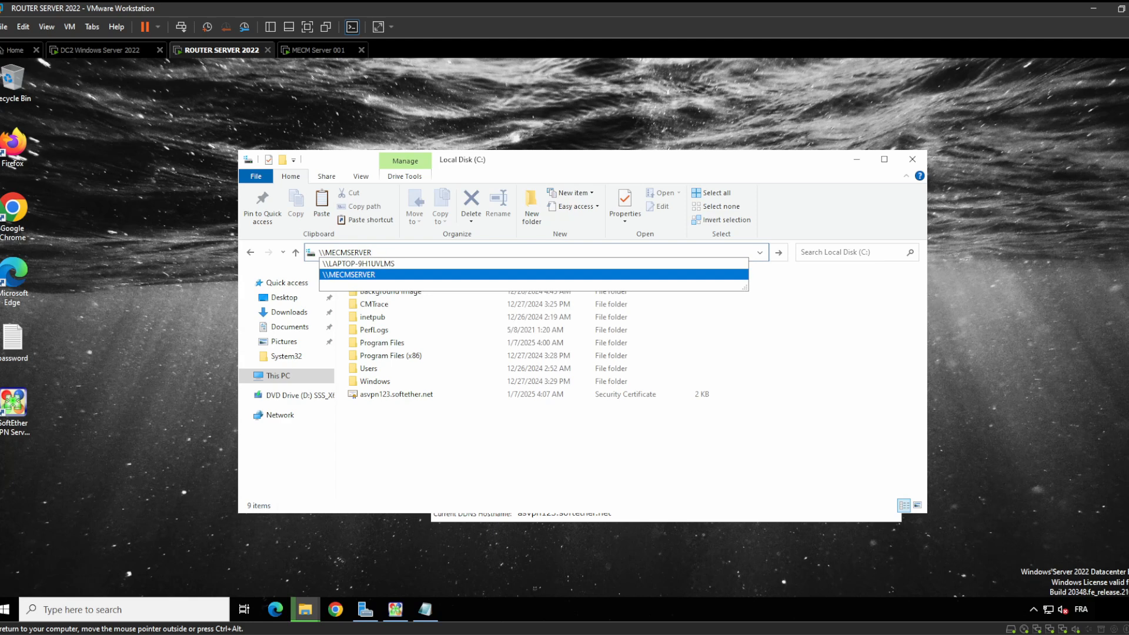
Open \\MECMSERVER\c$, listing its 24 items such as Applications, DEPLOYMENT, MECM and Program Files
key("Return")
key("alt+d")
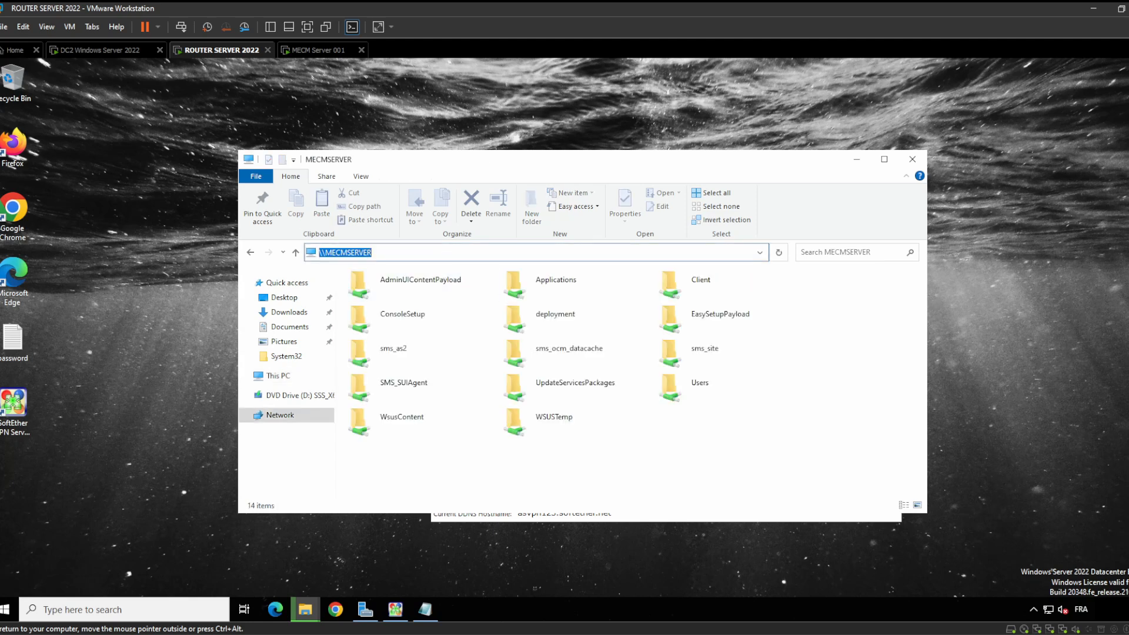
key("End")
type("\\")
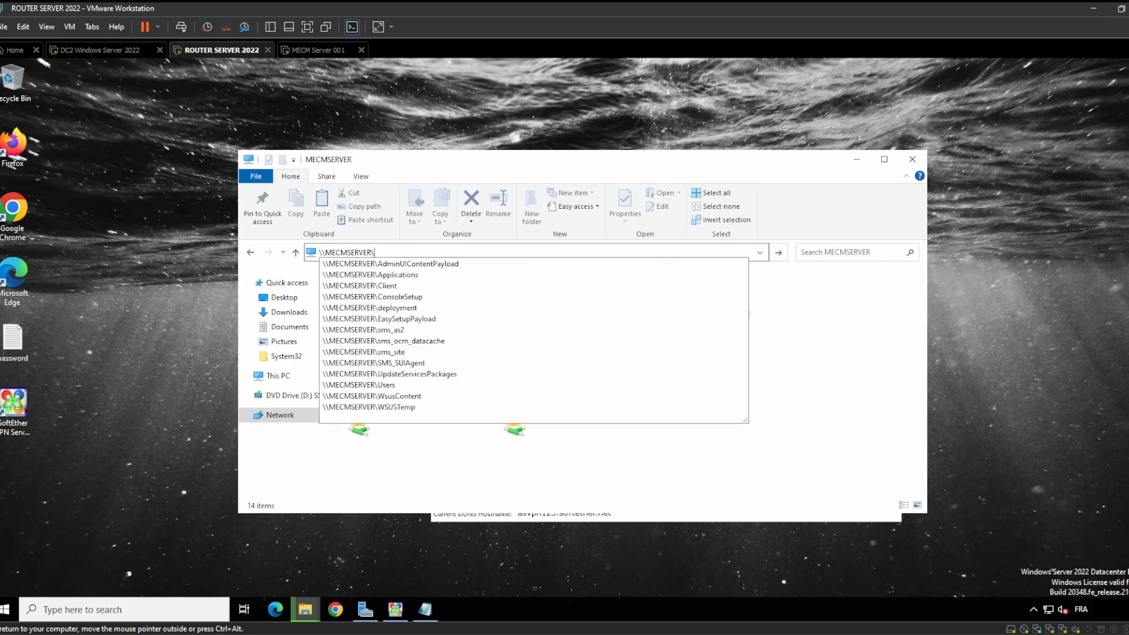
type("c$")
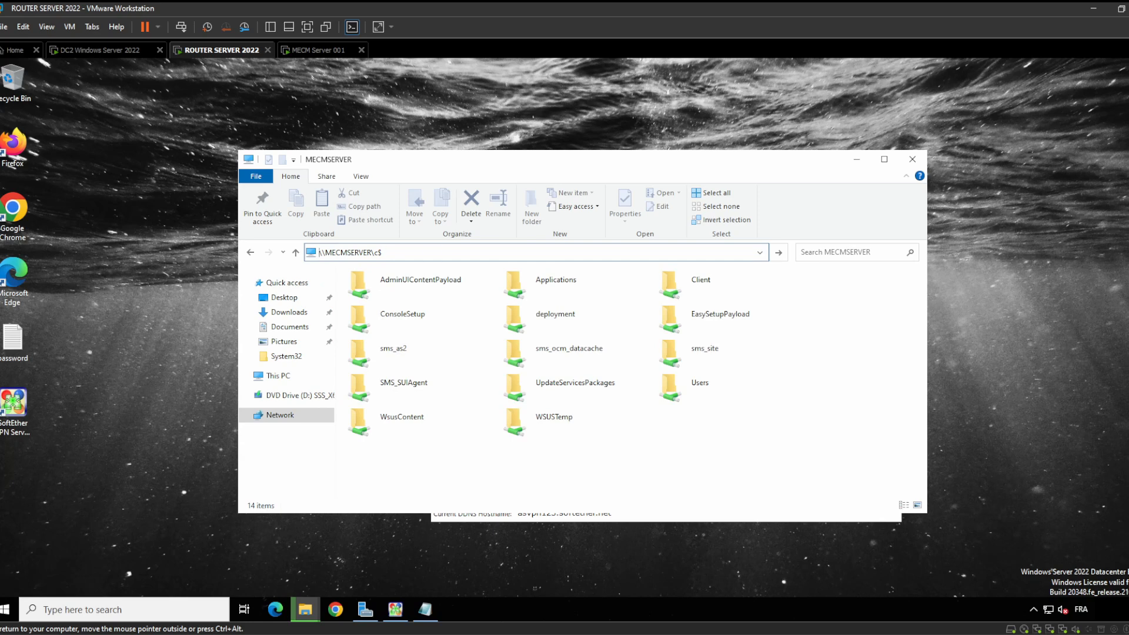
key("Return")
left_click(451, 258)
key("End")
type("\\")
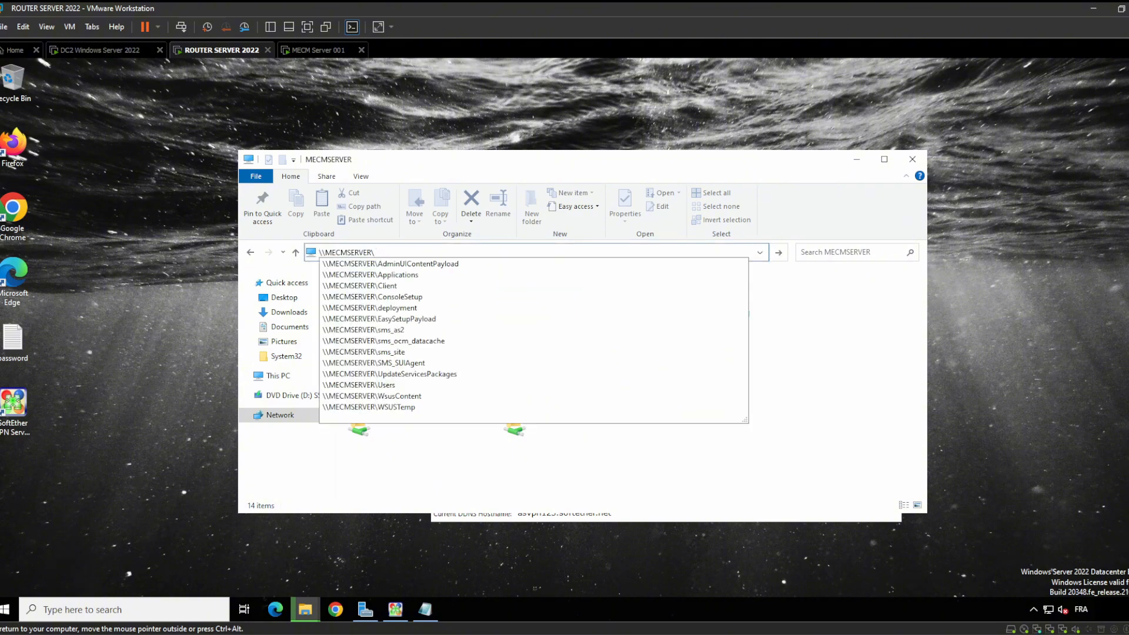
type("c")
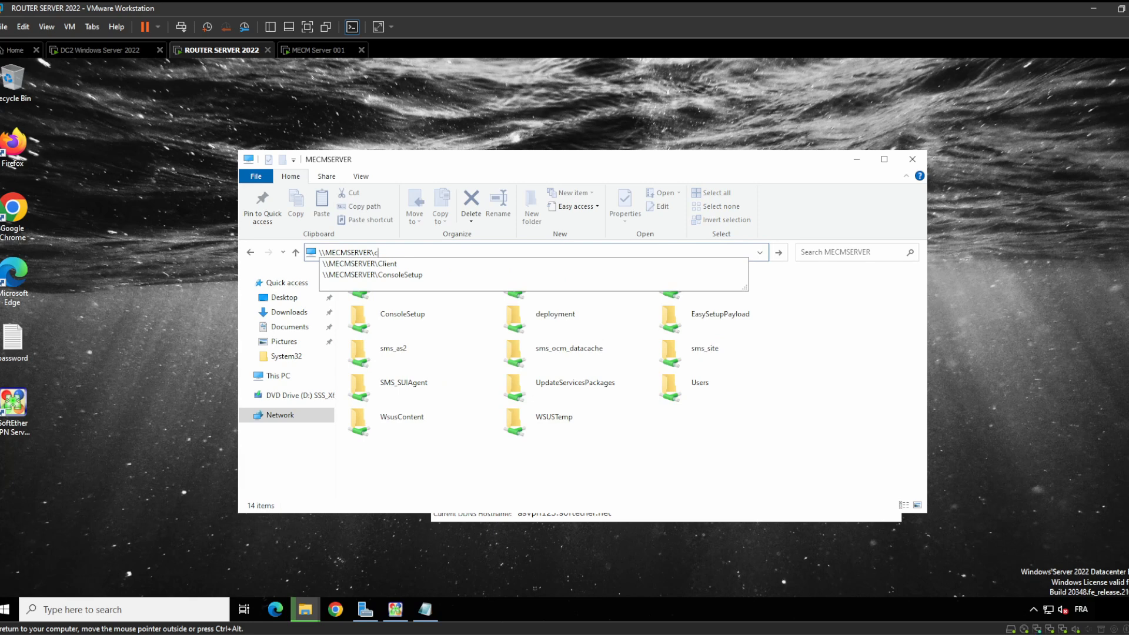
type("$")
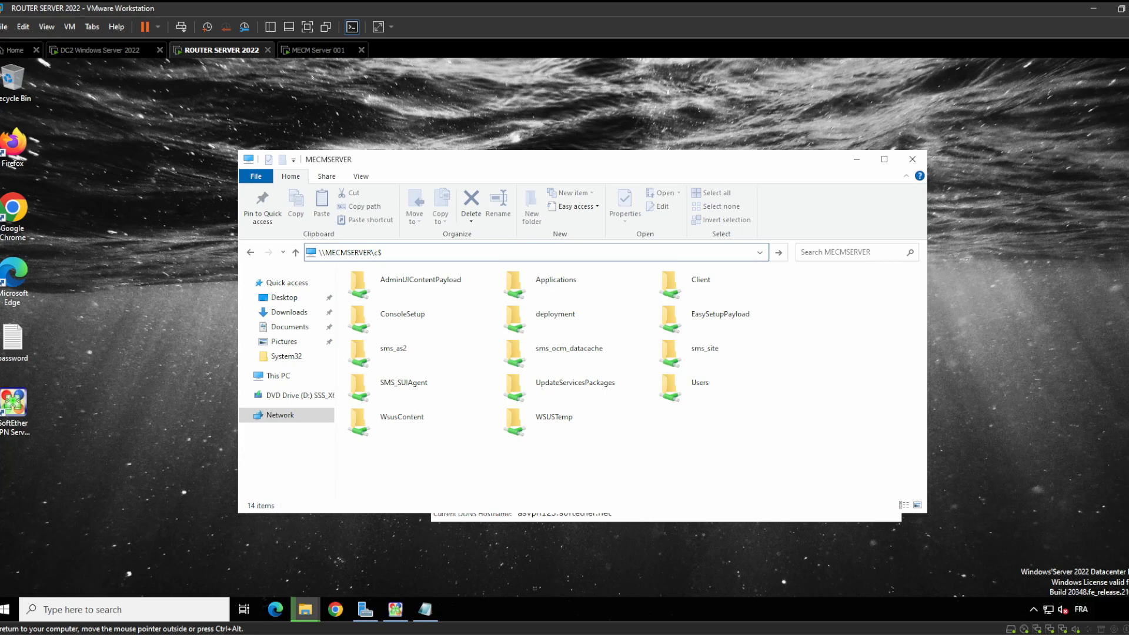
key("Return")
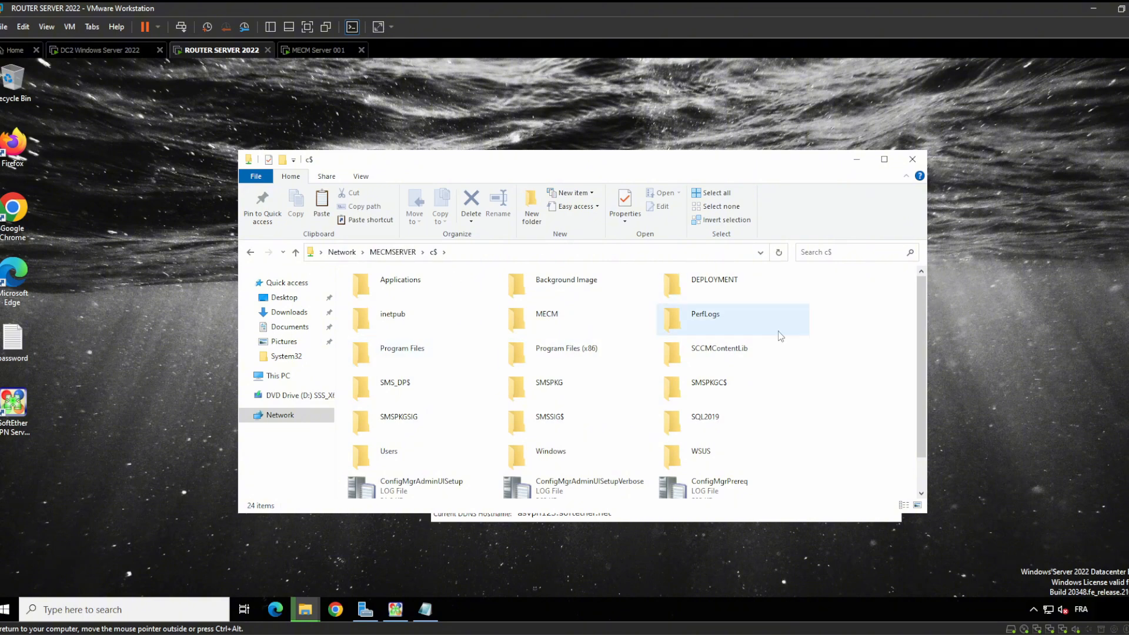
scroll(781, 337, "down", 1)
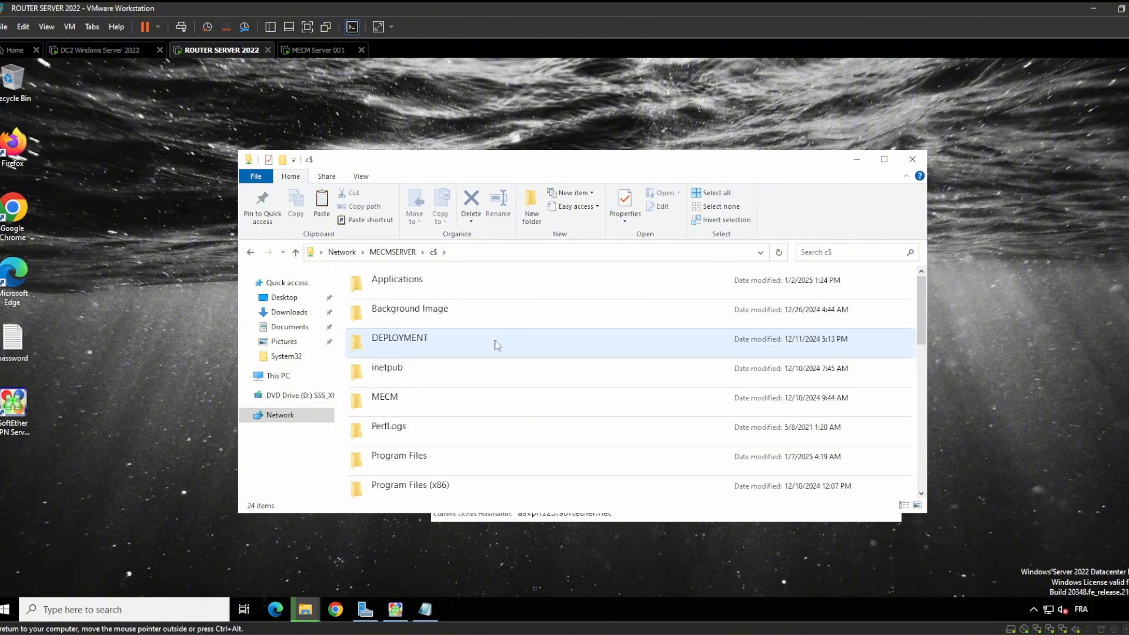
scroll(462, 374, "down", 5)
scroll(462, 374, "up", 5)
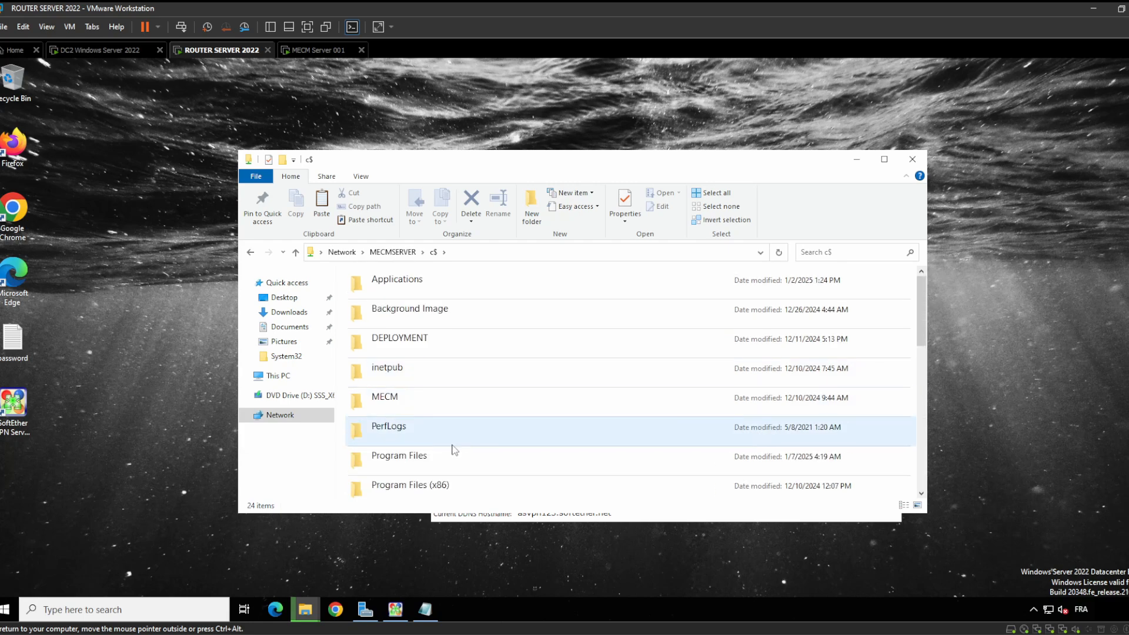
Open MECMSERVER's Program Files, drag the copy progress window aside, and move over to DC2
left_click(451, 465)
double_click(450, 465)
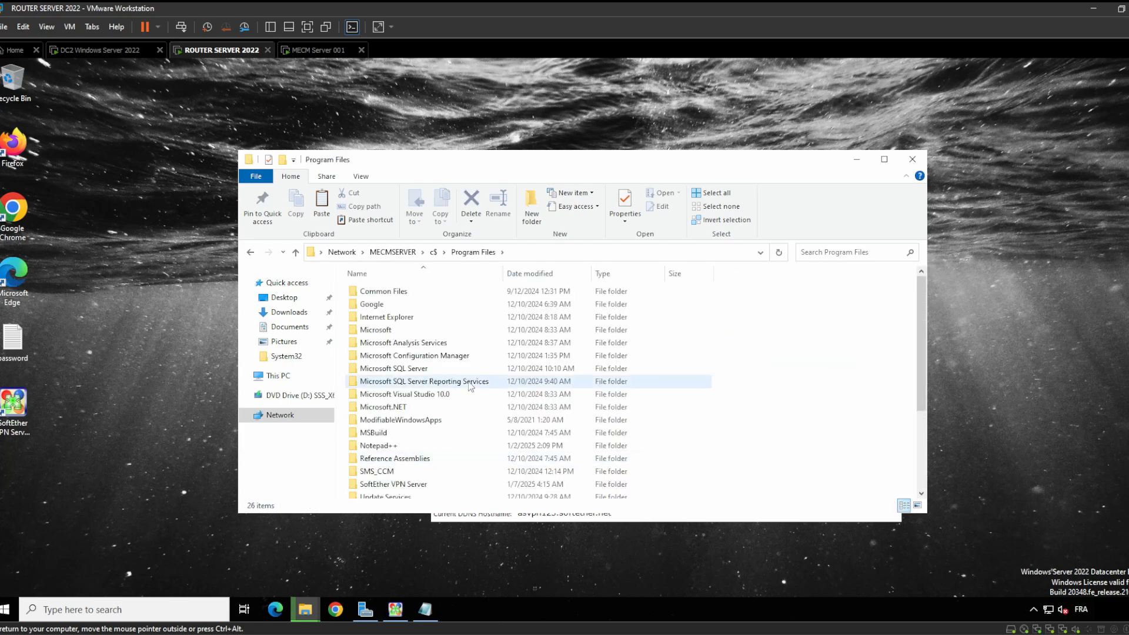
scroll(450, 462, "down", 3)
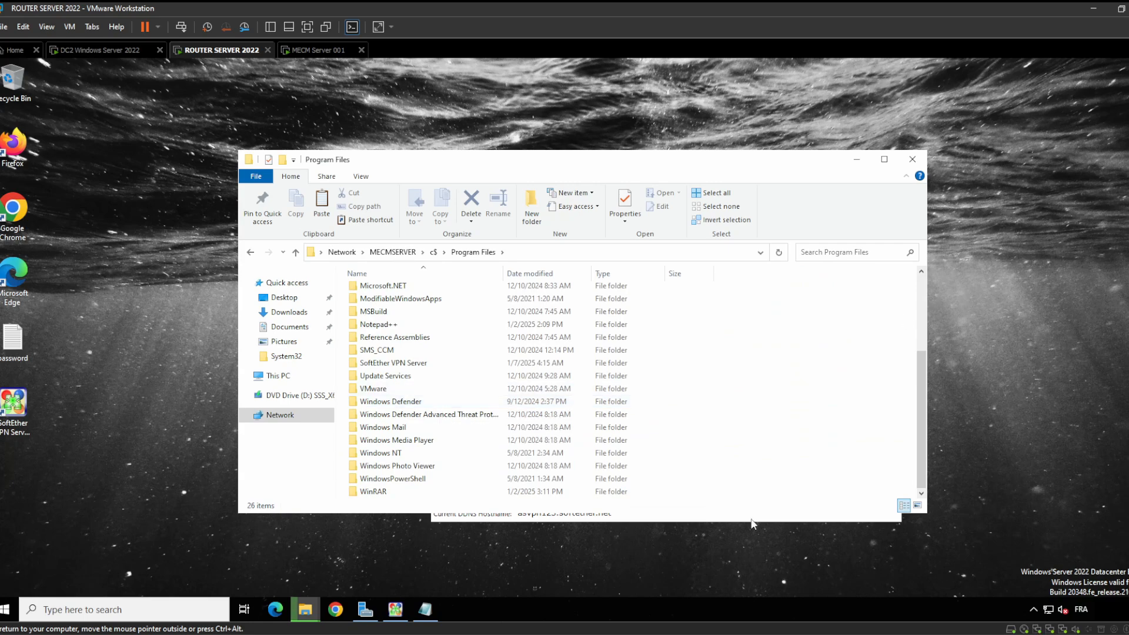
left_click(310, 610)
left_click(363, 564)
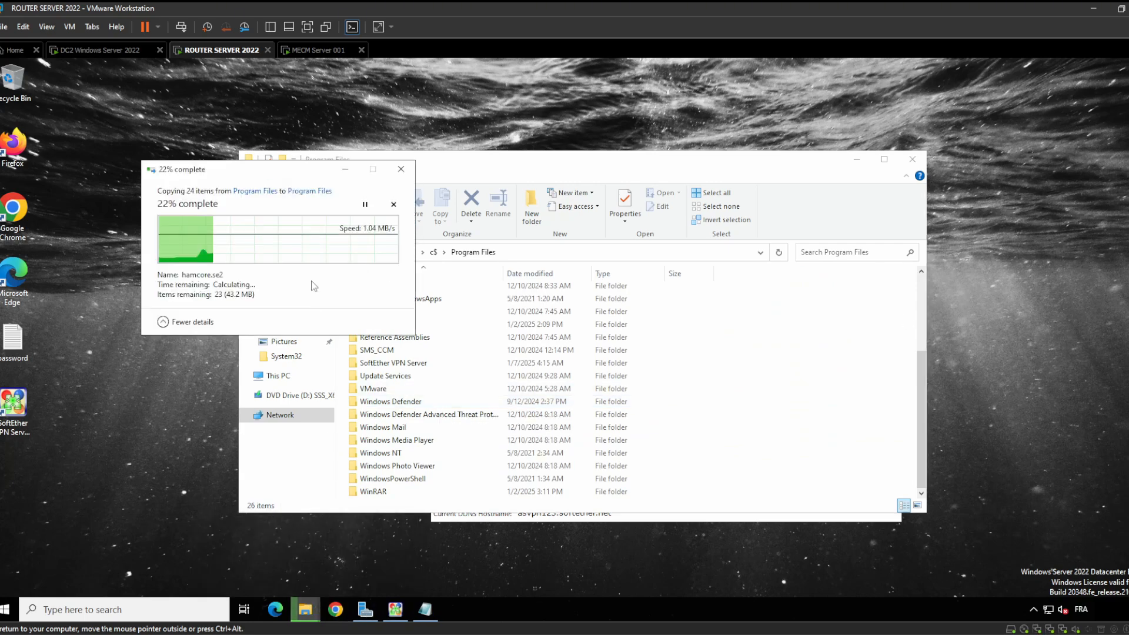
left_click_drag(306, 177, 241, 201)
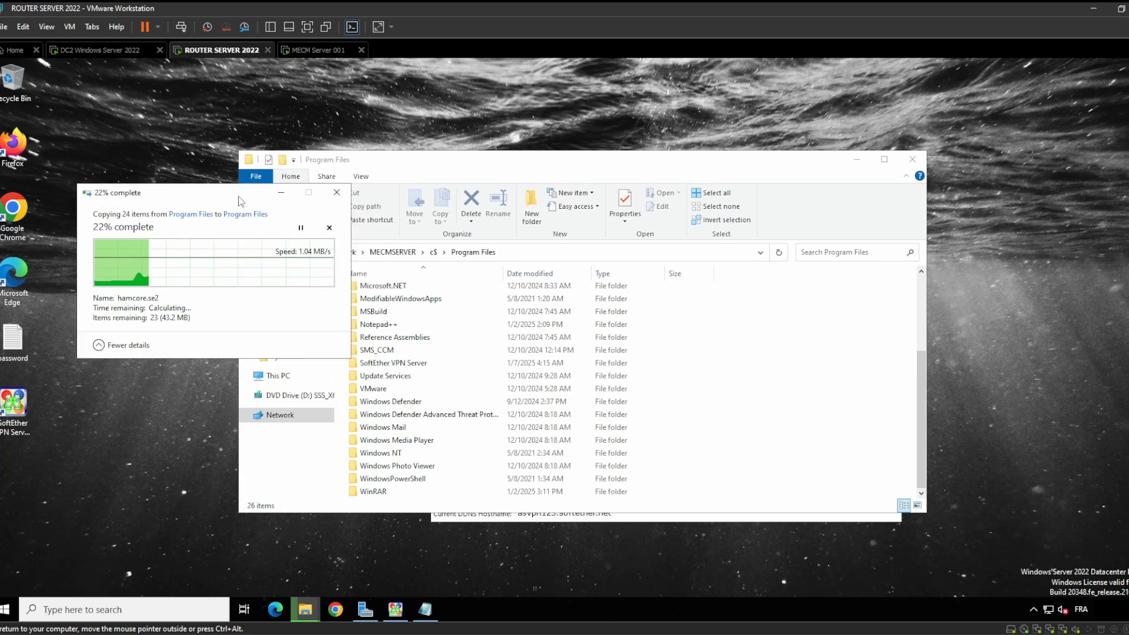
left_click(101, 50)
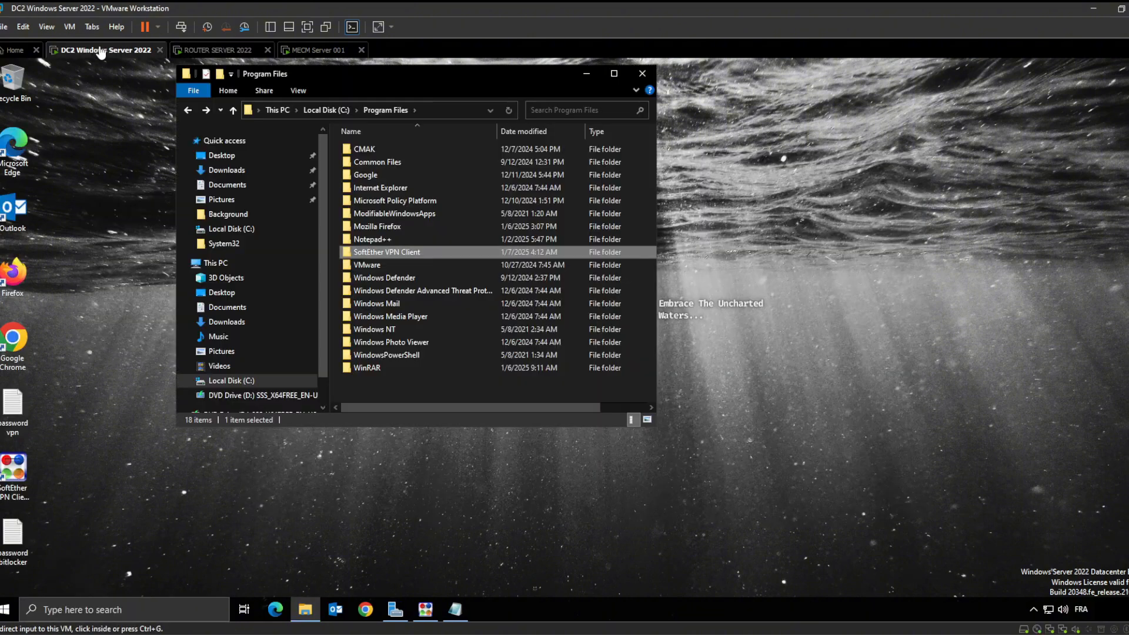
left_click(393, 254)
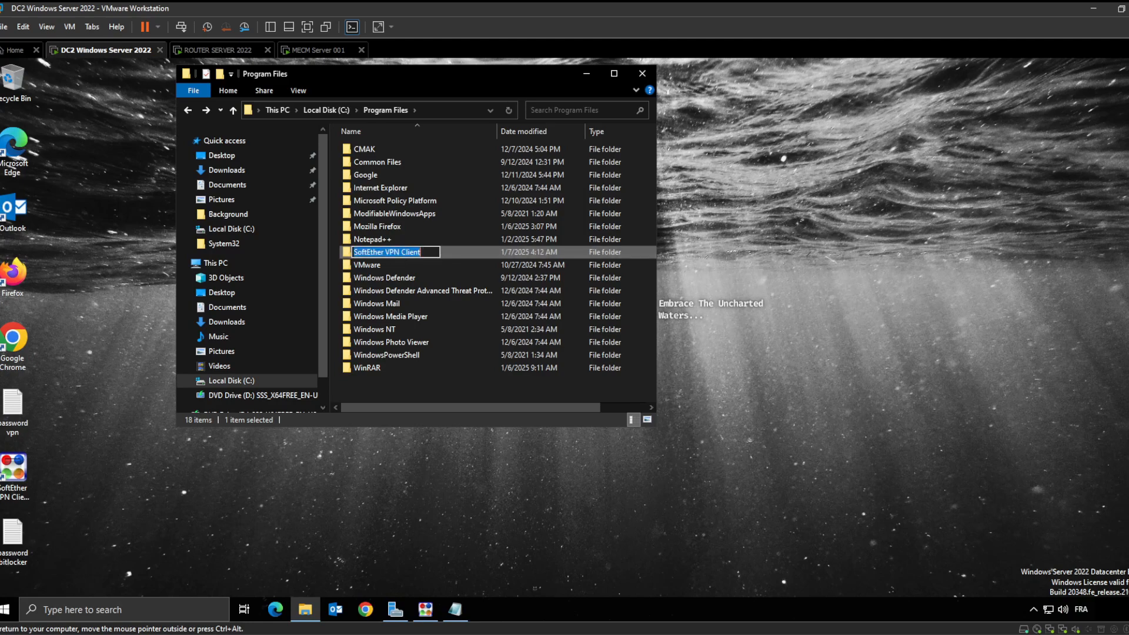
left_click(460, 253)
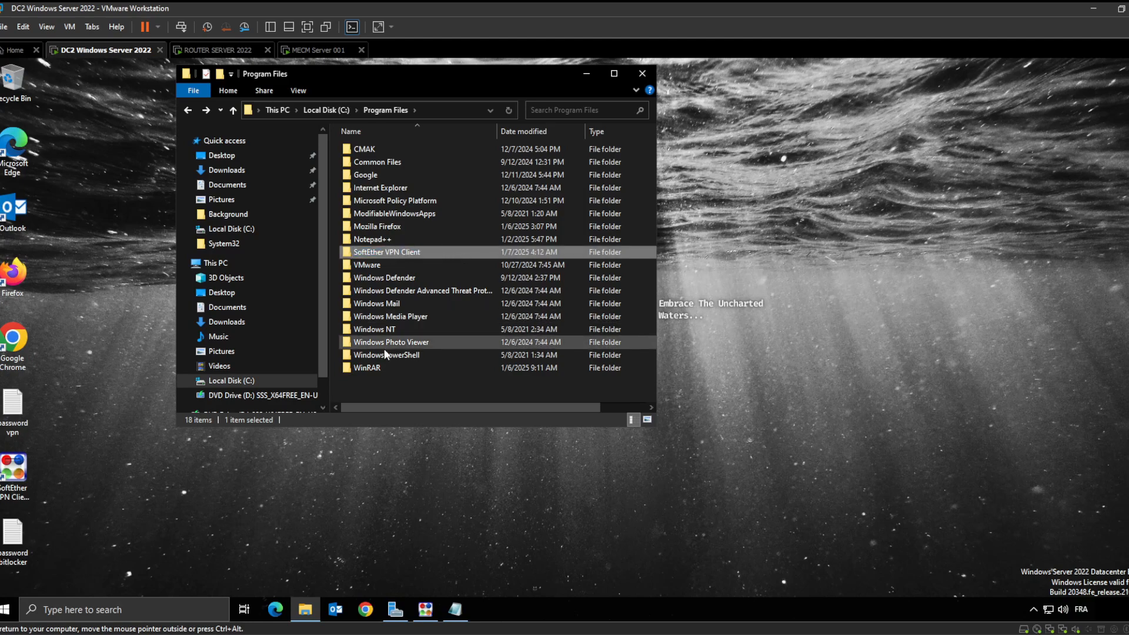
right_click(378, 382)
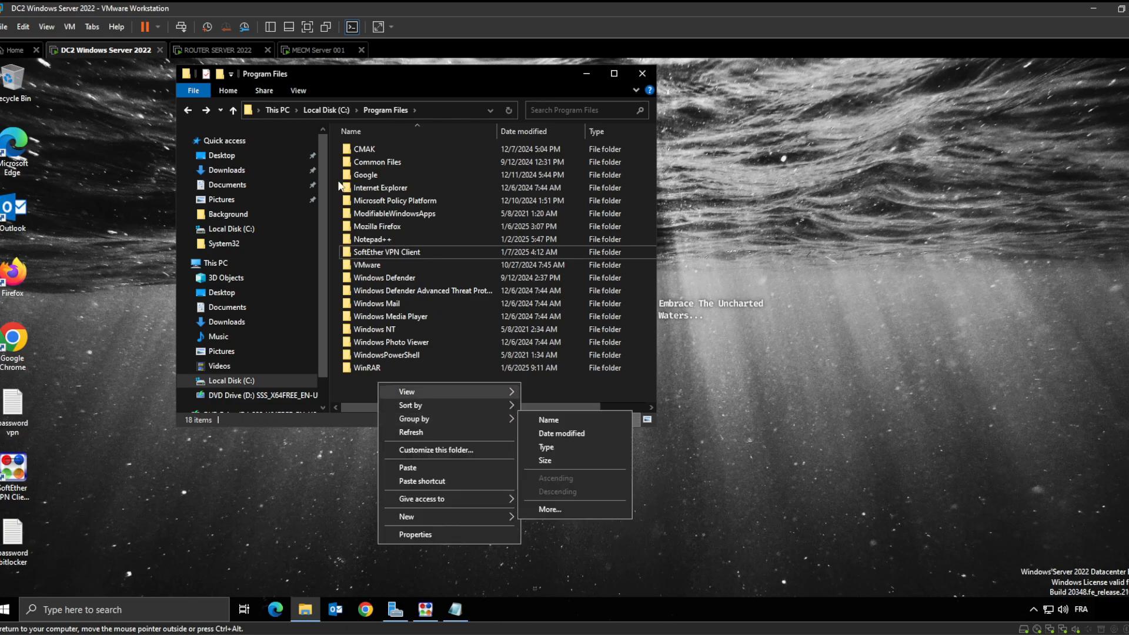
left_click(189, 110)
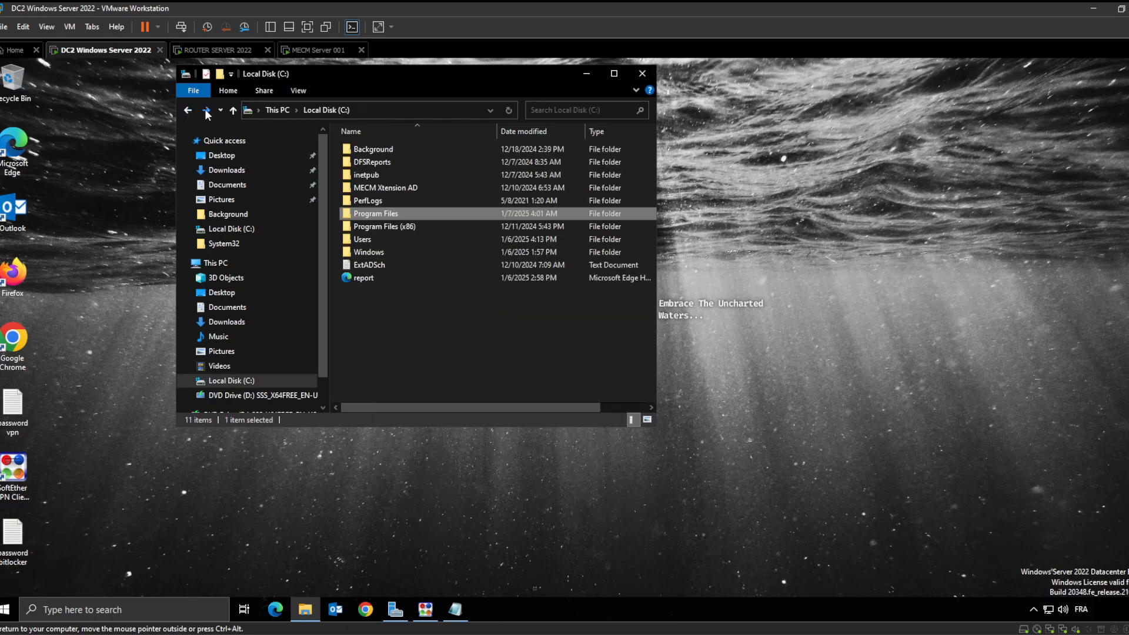
double_click(384, 213)
left_click(421, 250)
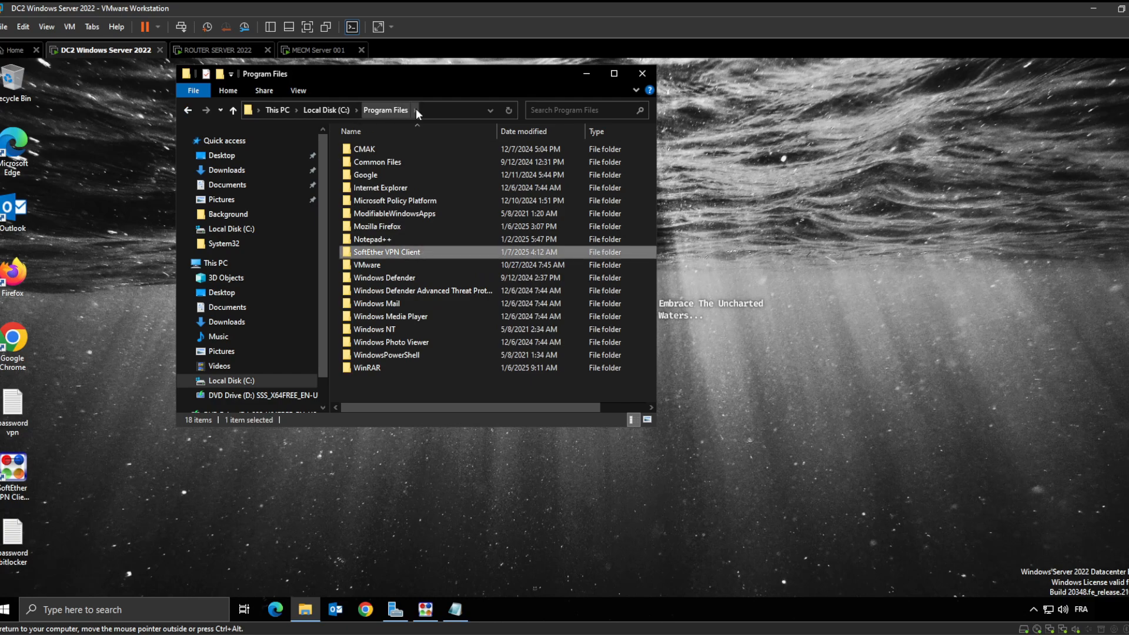
left_click(214, 53)
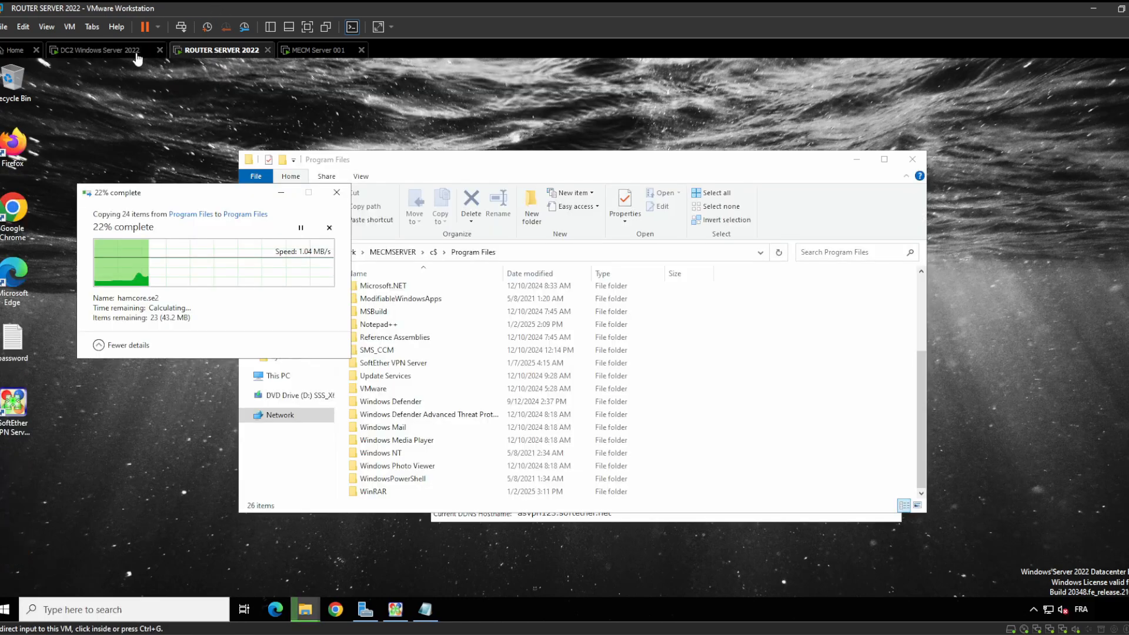
left_click(116, 55)
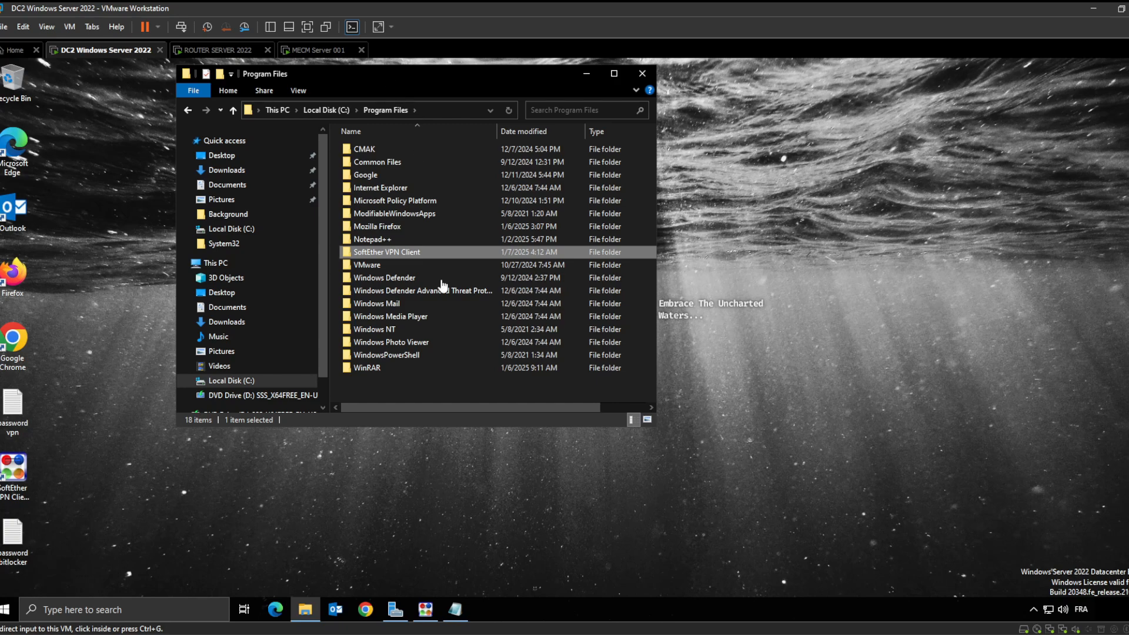
left_click(419, 257)
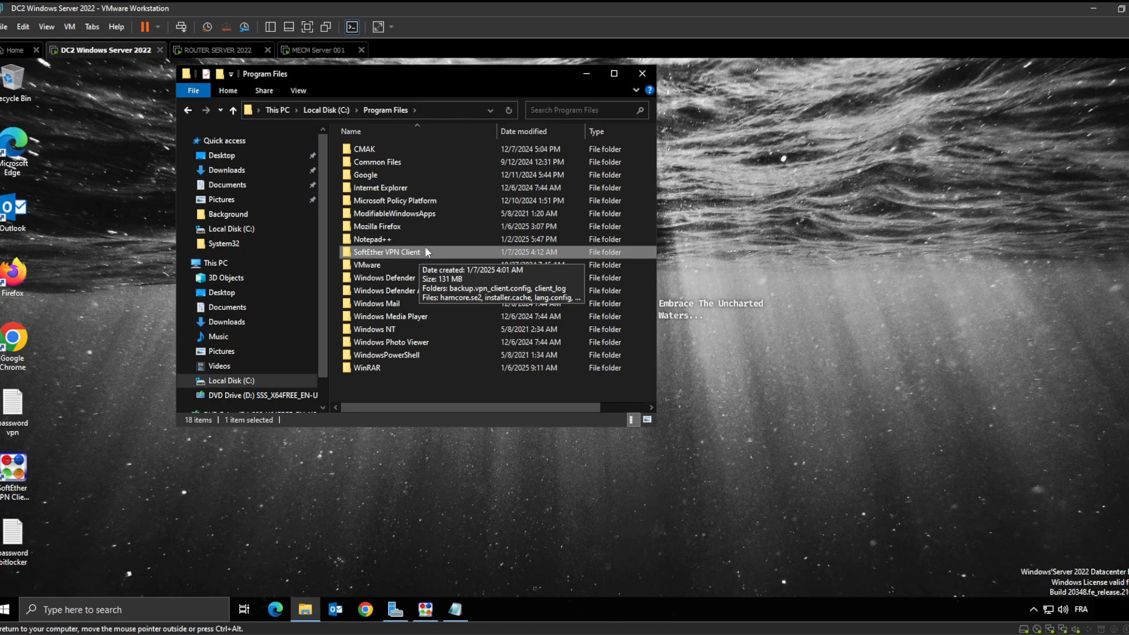
On DC2, go to the \\MECMSERVER\c$ share from the address bar
left_click(440, 109)
key("BackSpace")
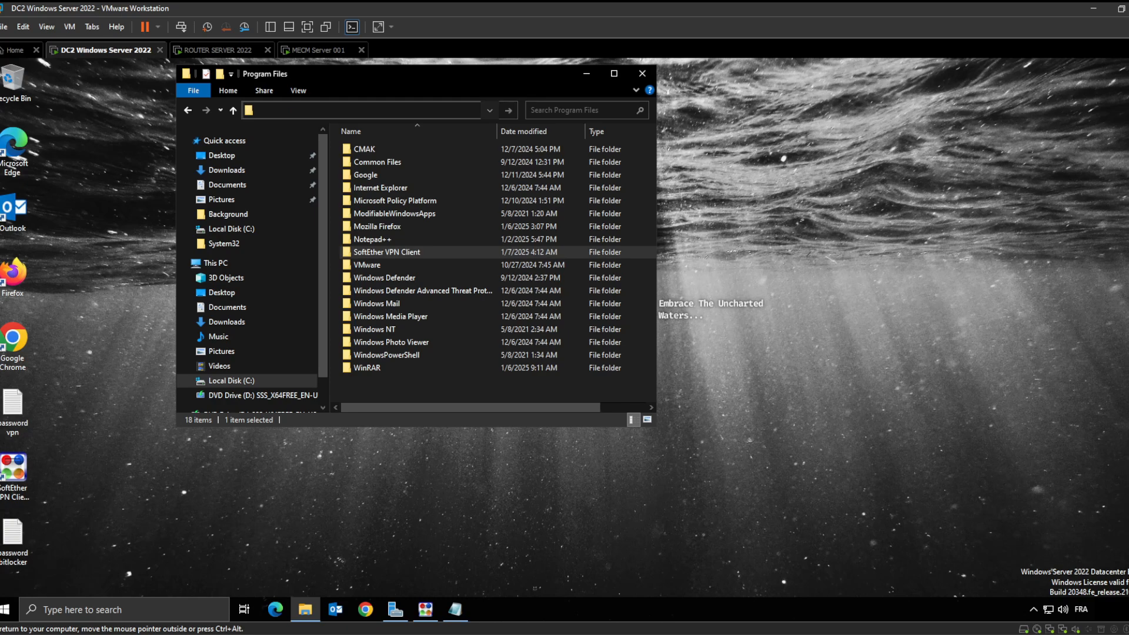
type("\\\\MECMSERVER\\")
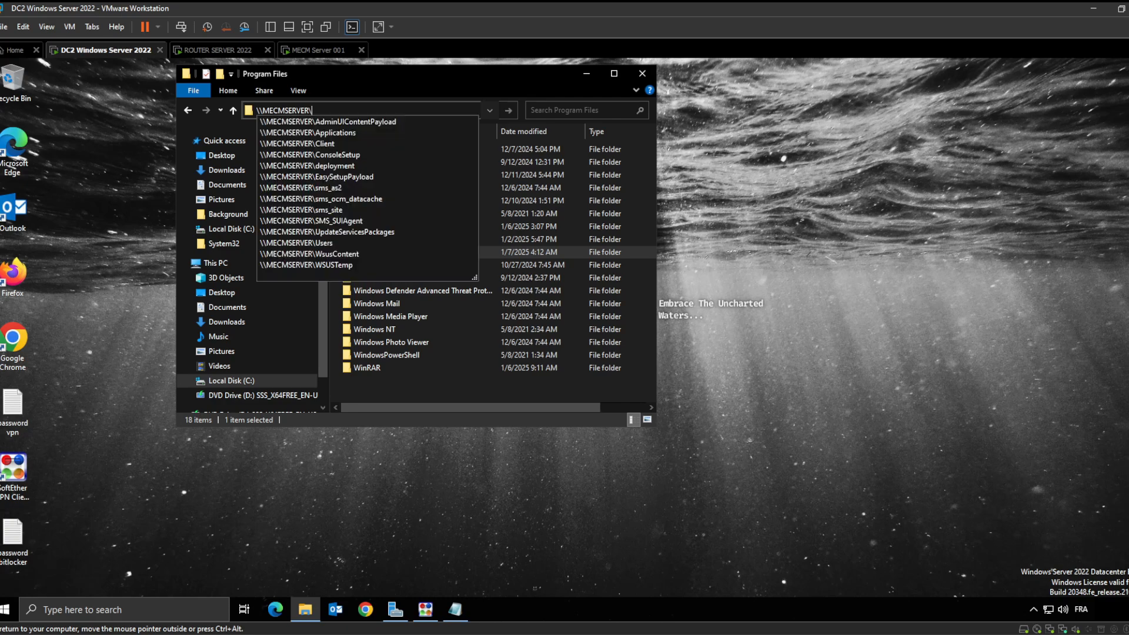
type("c$")
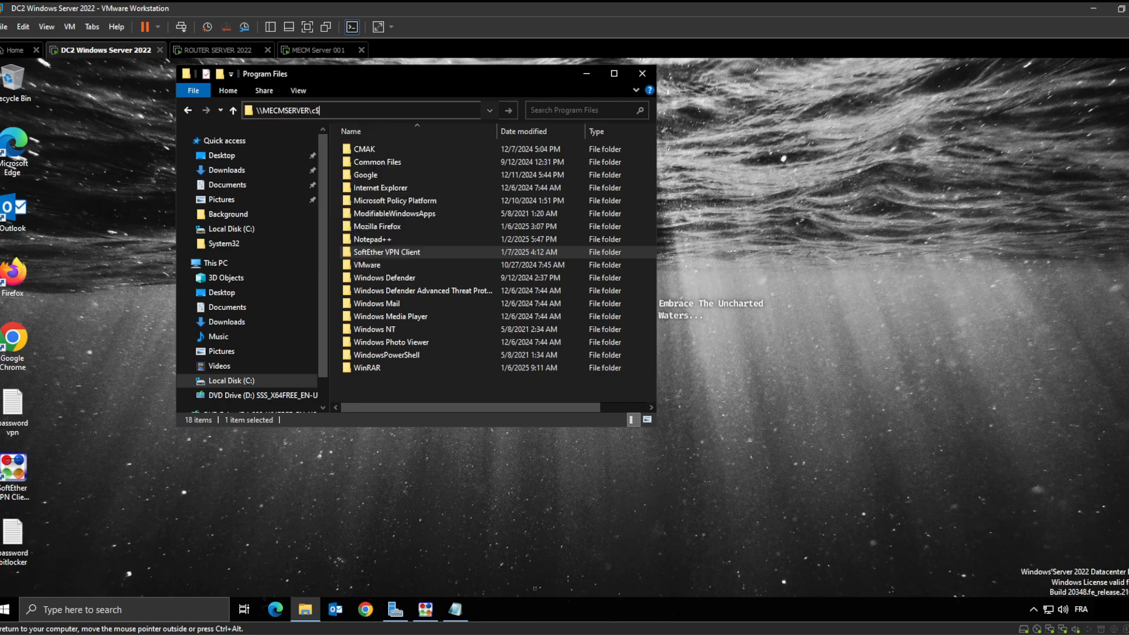
key("Return")
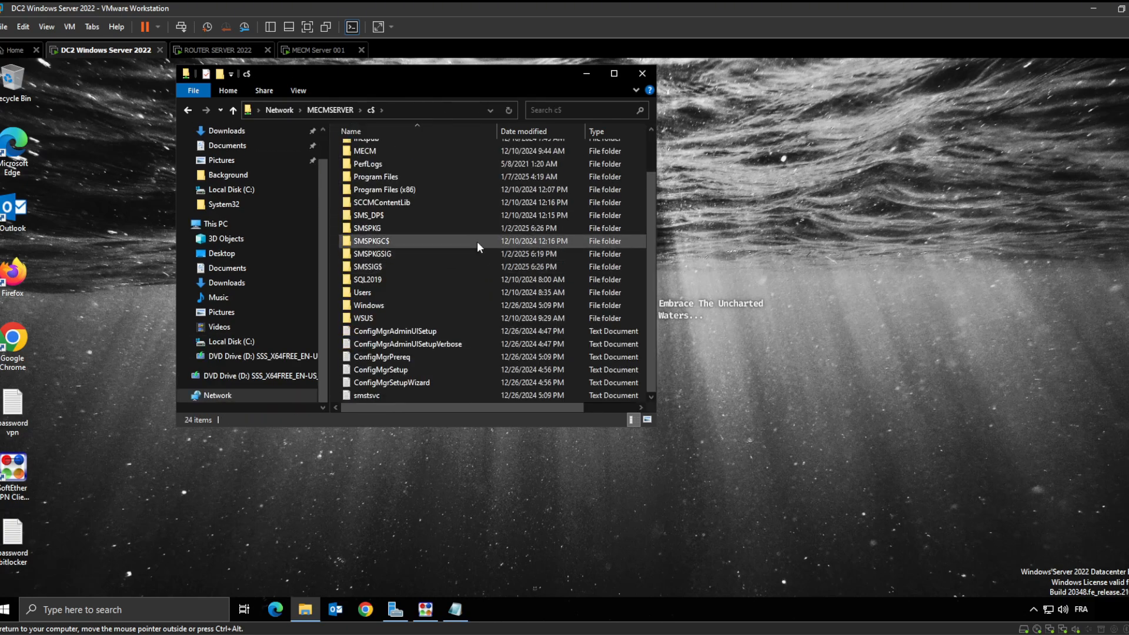
Paste the SoftEther VPN Client folder into MECMSERVER's maximized Program Files window
left_click(419, 175)
double_click(419, 175)
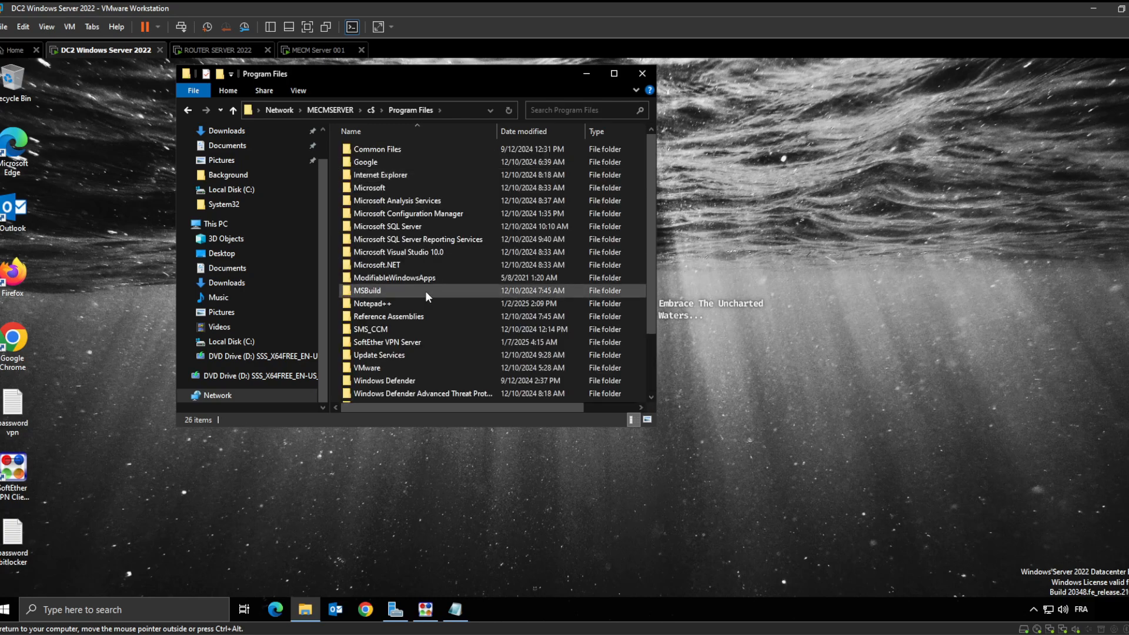
scroll(433, 306, "down", 3)
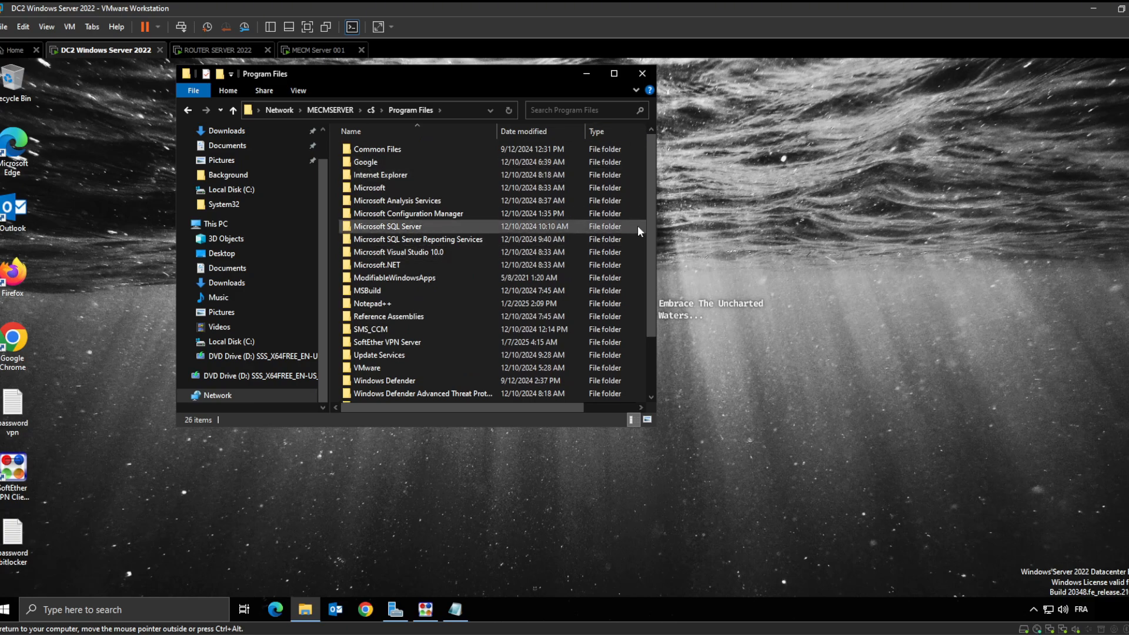
scroll(637, 225, "down", 2)
left_click(613, 74)
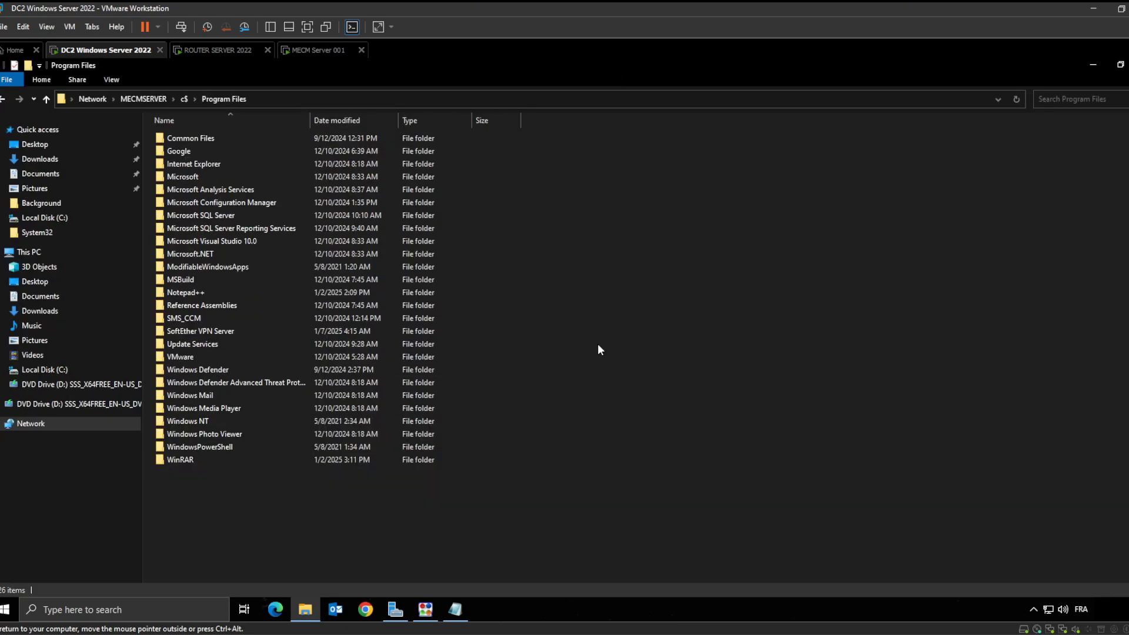
right_click(302, 499)
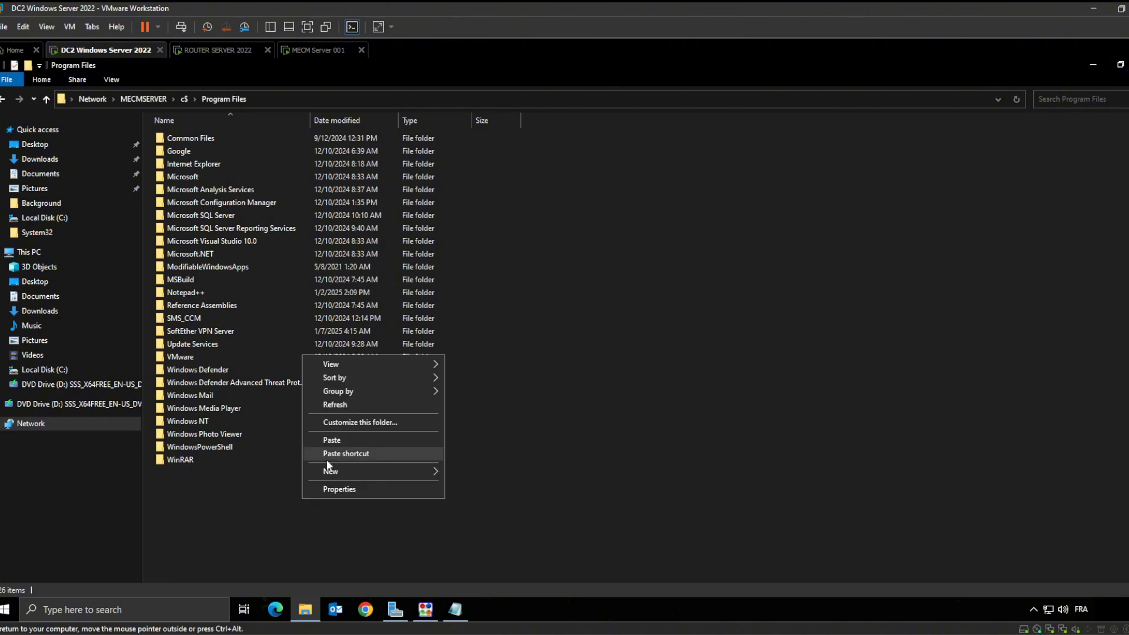
left_click(356, 436)
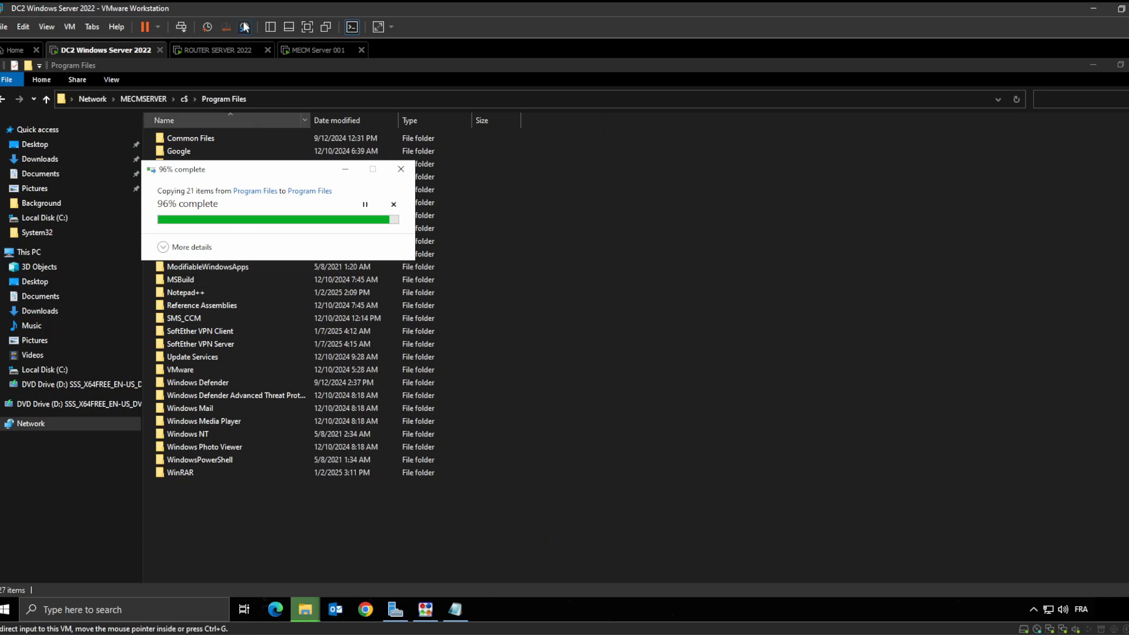
left_click(206, 51)
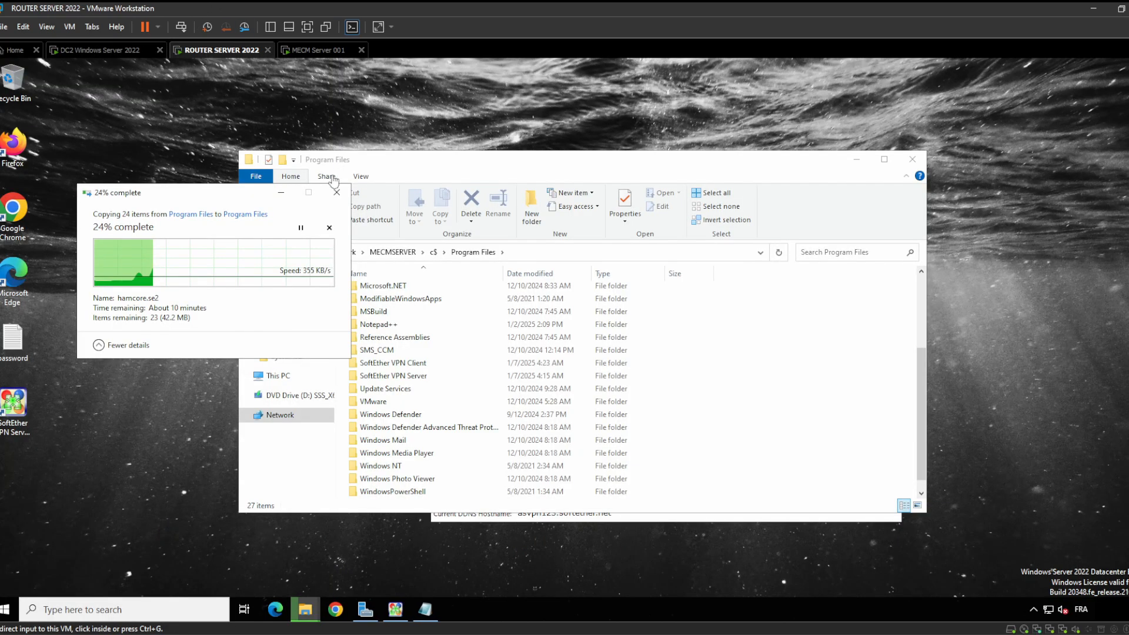
Cancel the router's SoftEther VPN Server copy at 24%
left_click(336, 192)
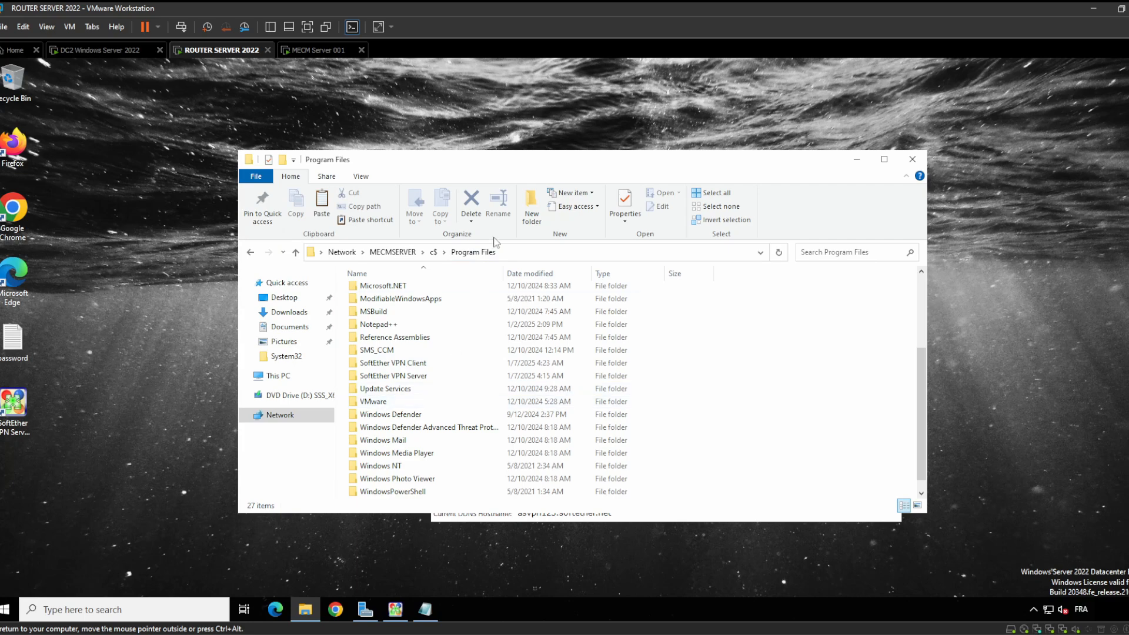
scroll(437, 407, "down", 1)
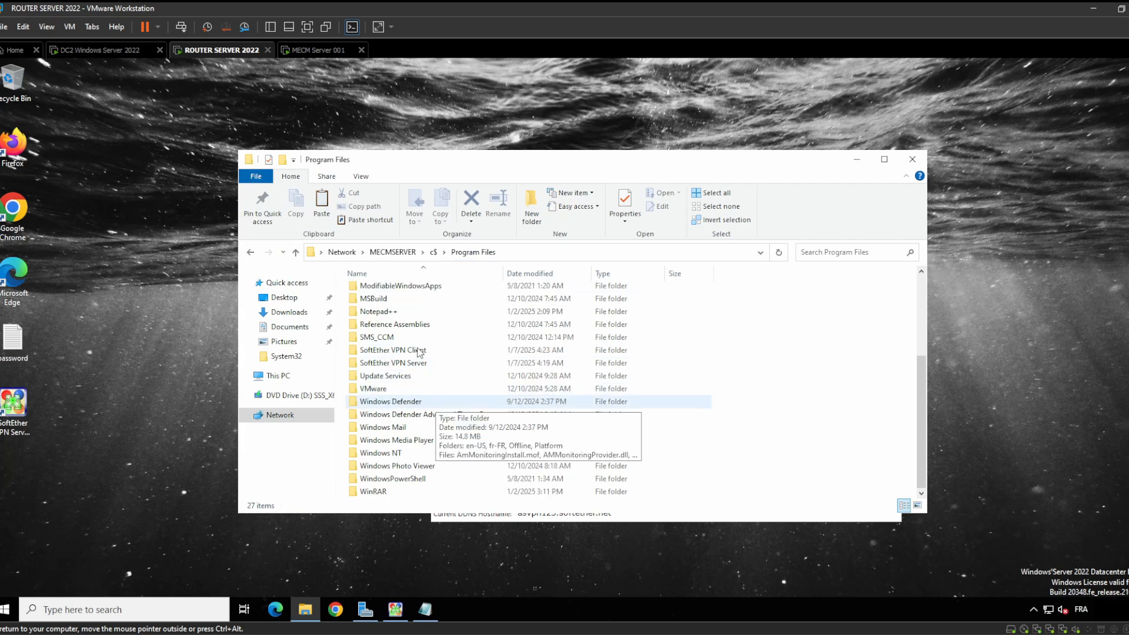
scroll(419, 351, "up", 2)
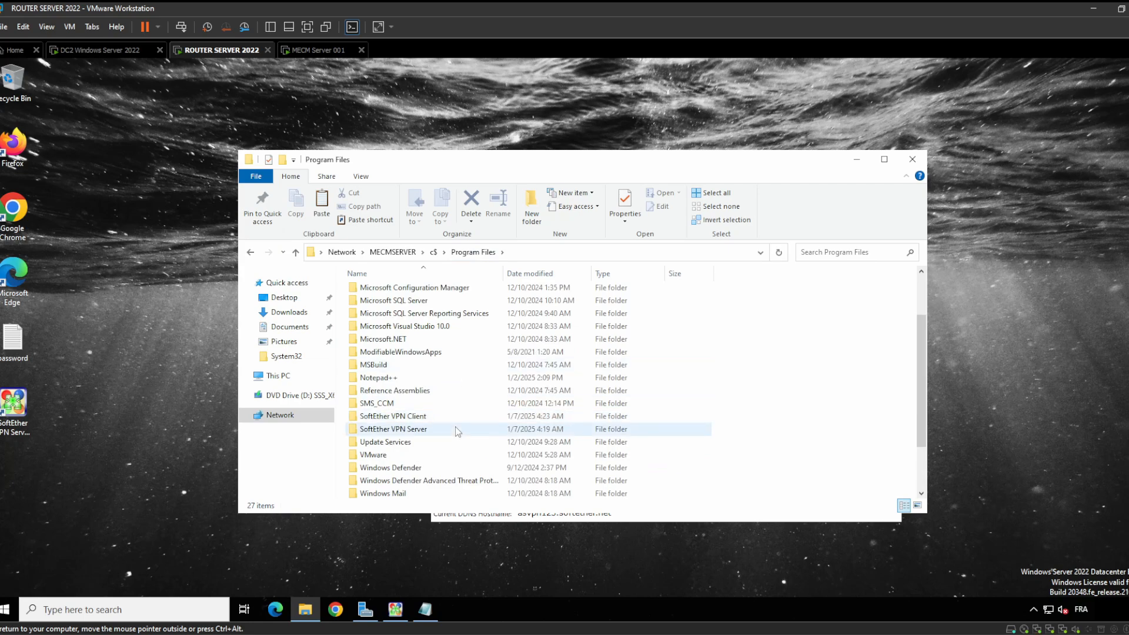
Delete the partial SoftEther VPN Server folder from MECMSERVER's Program Files, then minimize DC2's Explorer
left_click(439, 430)
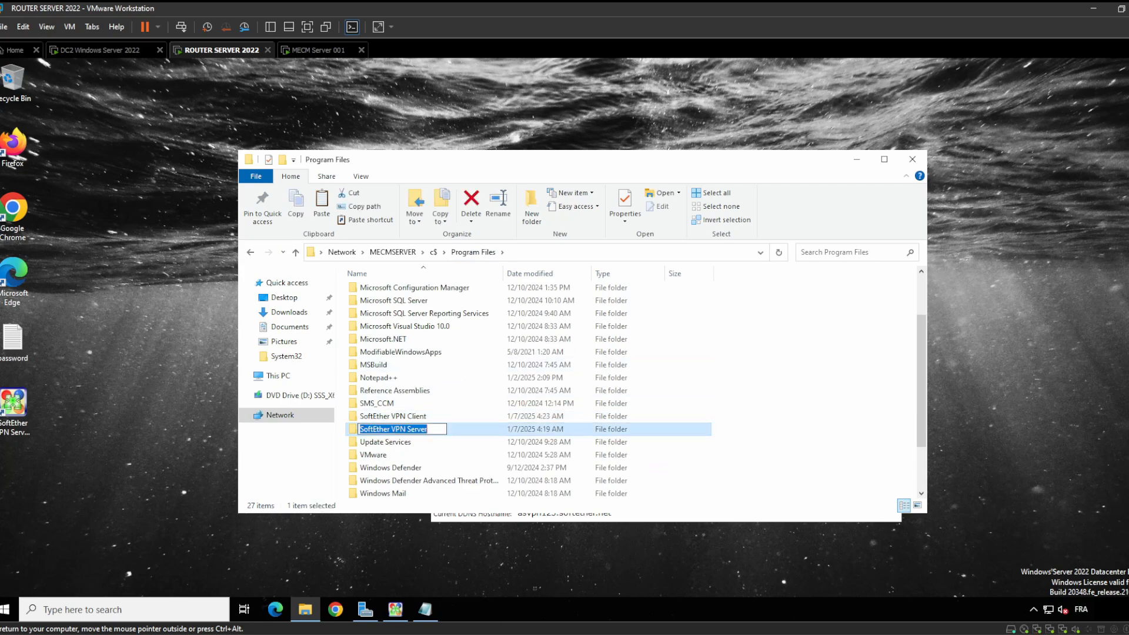
right_click(471, 432)
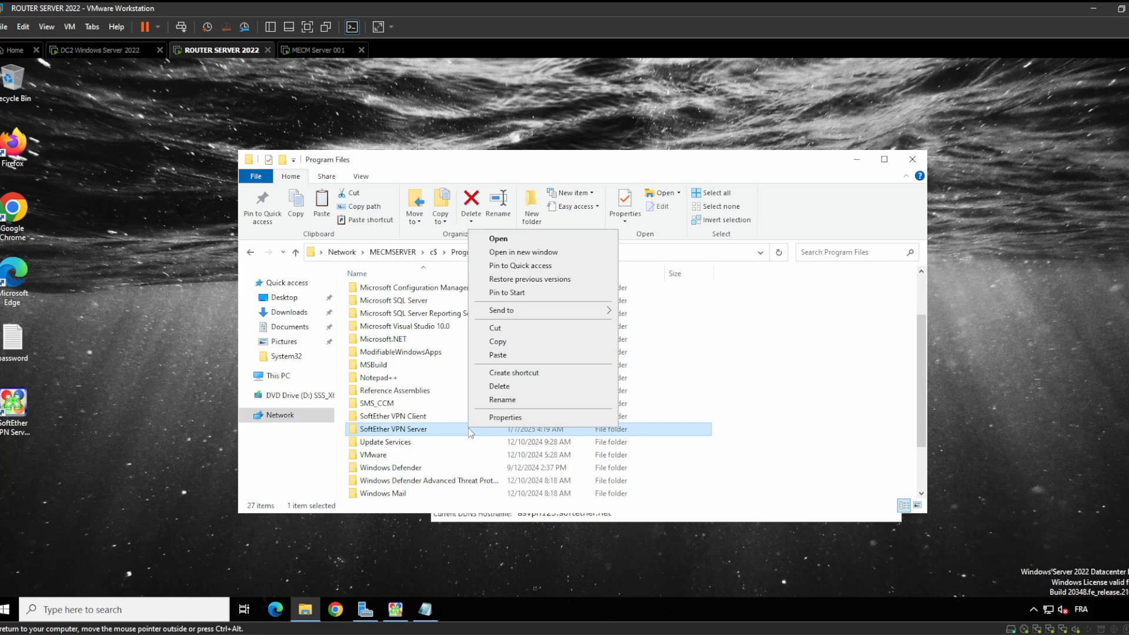
left_click(525, 386)
left_click(625, 384)
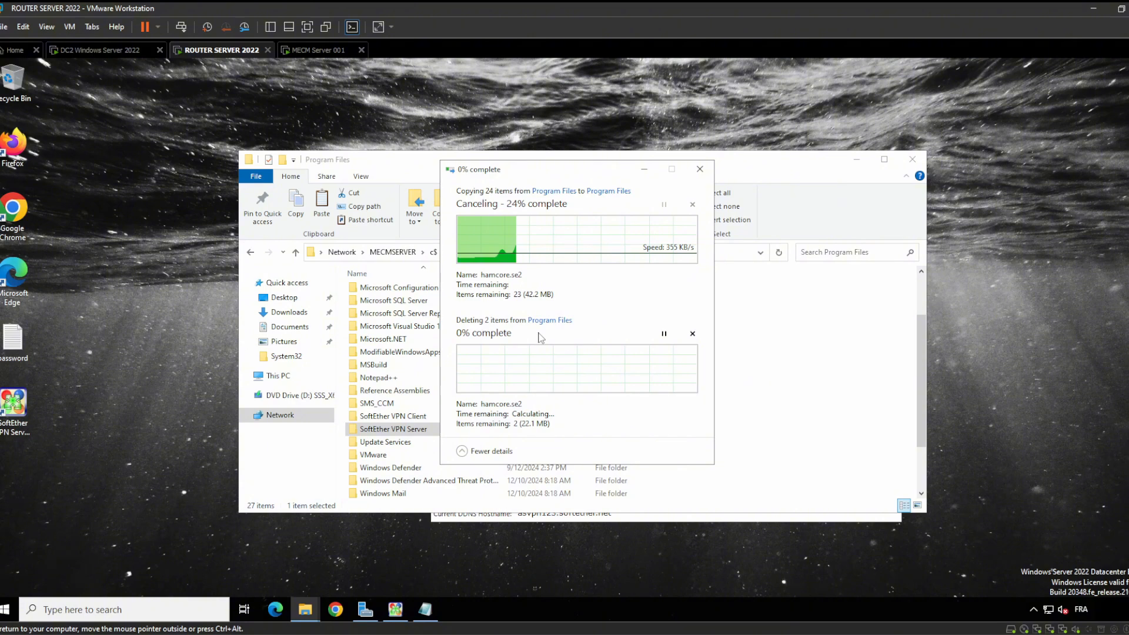
left_click(106, 53)
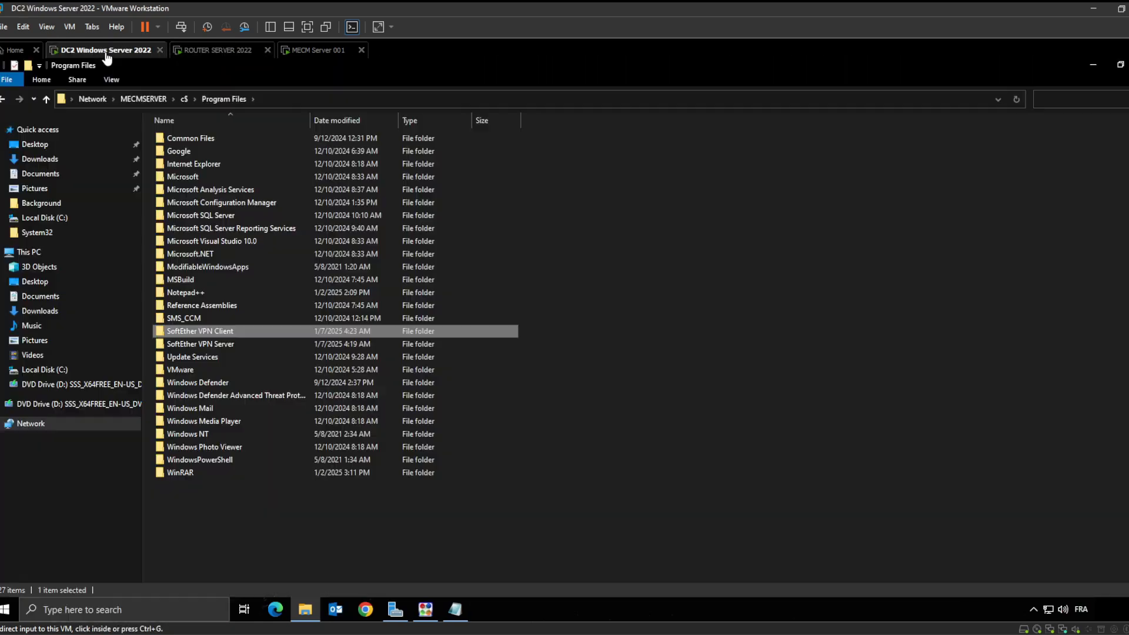
left_click(1094, 66)
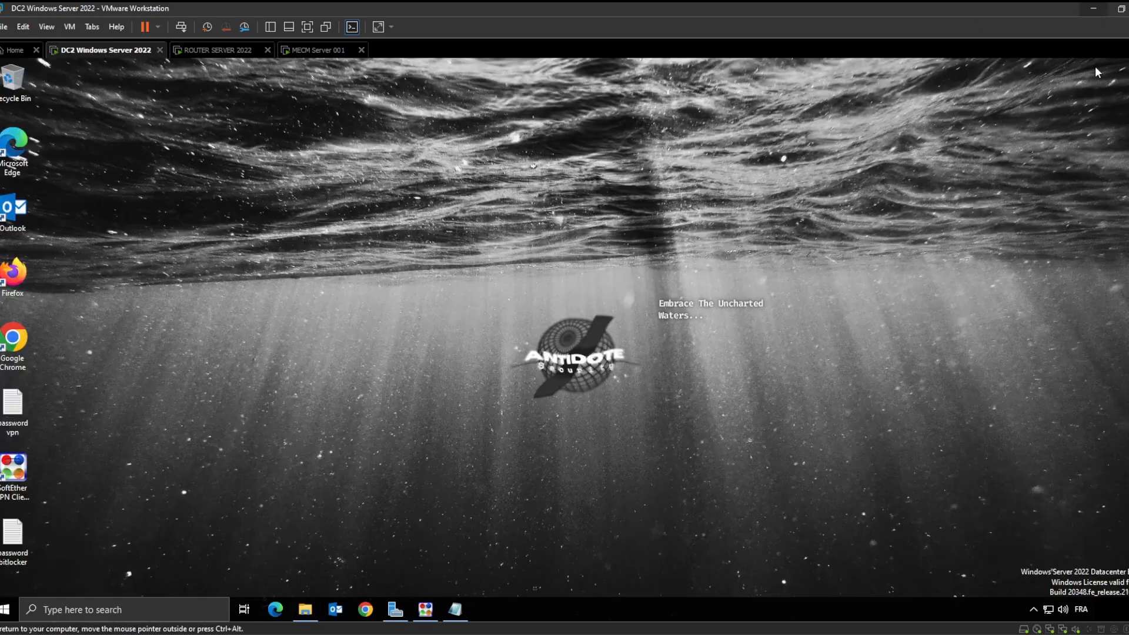
Raise the Live Session Compliance Google Doc window in Chrome
left_click(688, 617)
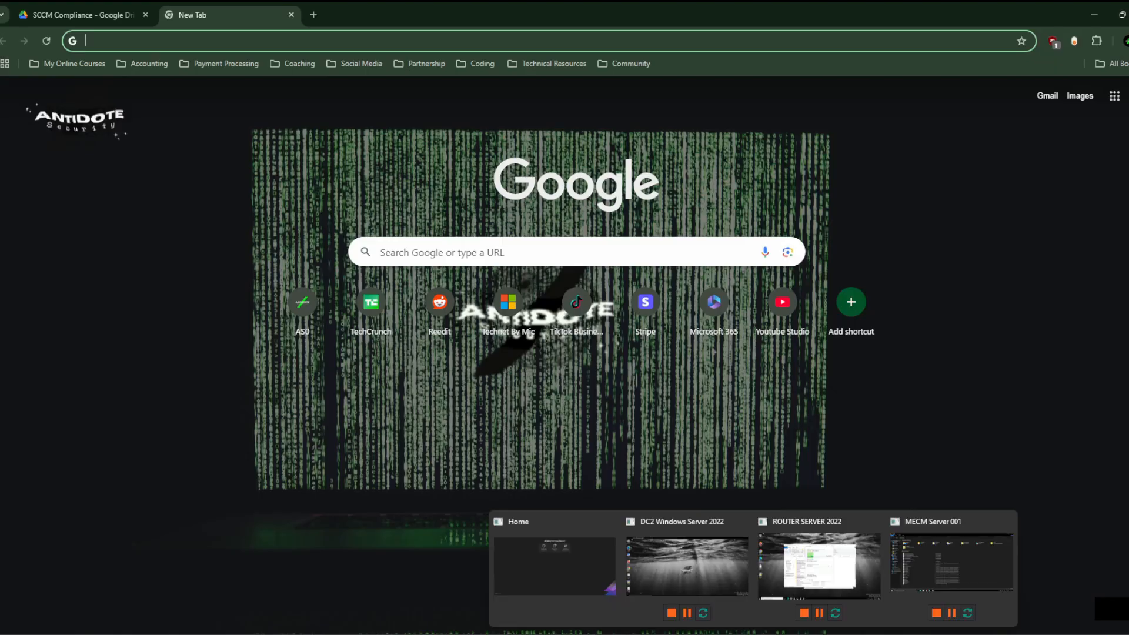
left_click(793, 566)
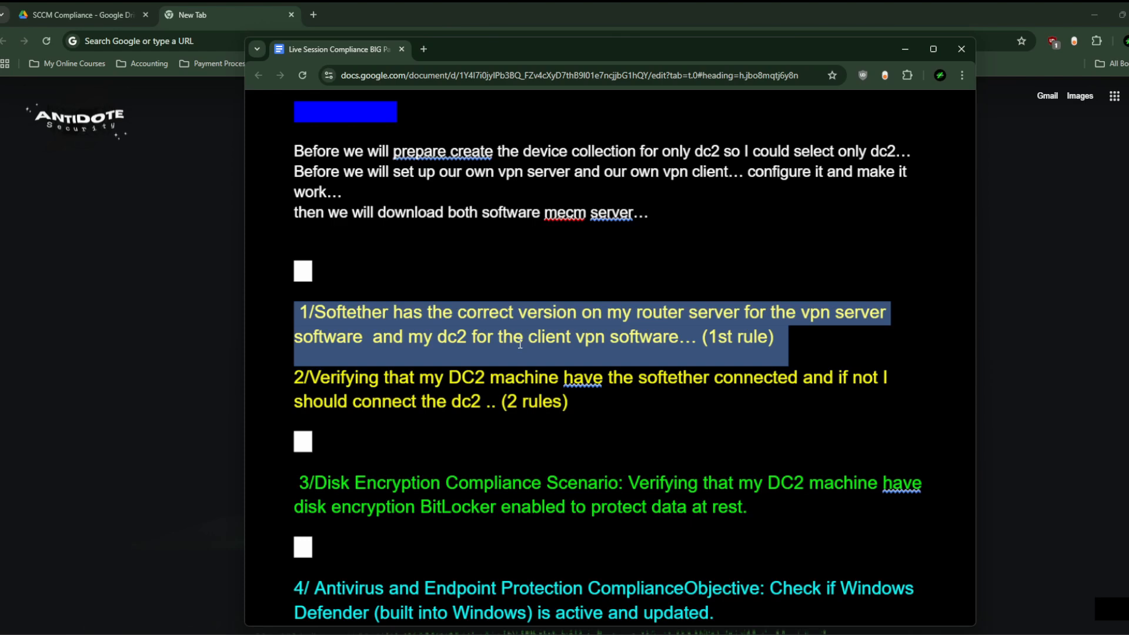
Minimize the Live Session Compliance document and Chrome to reveal DC2's desktop
scroll(614, 381, "down", 2)
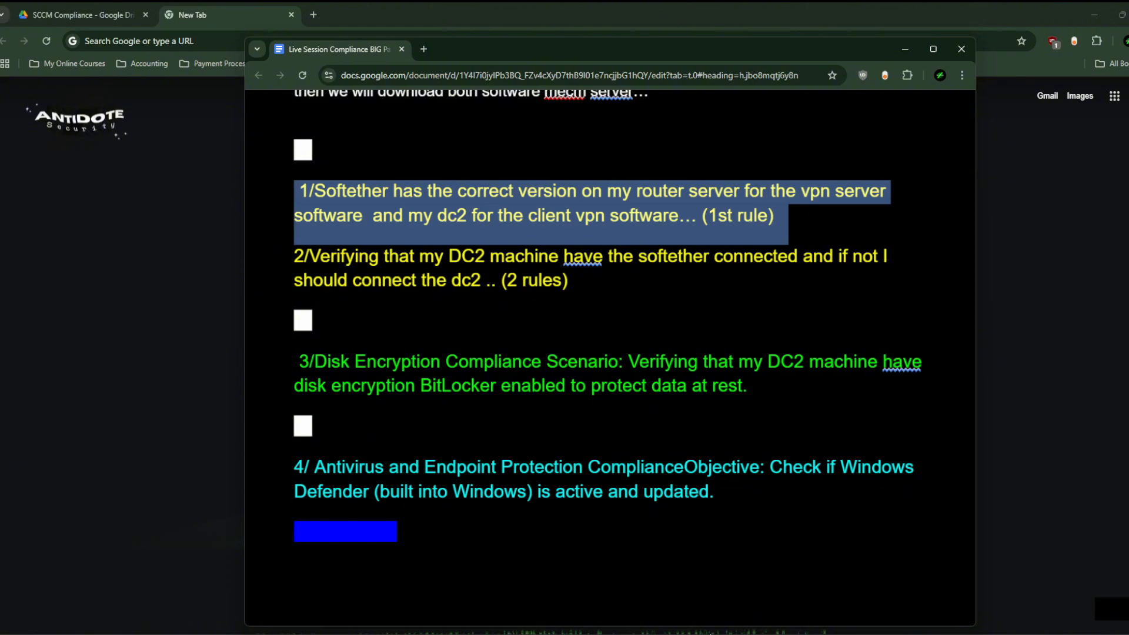
mouse_move(753, 634)
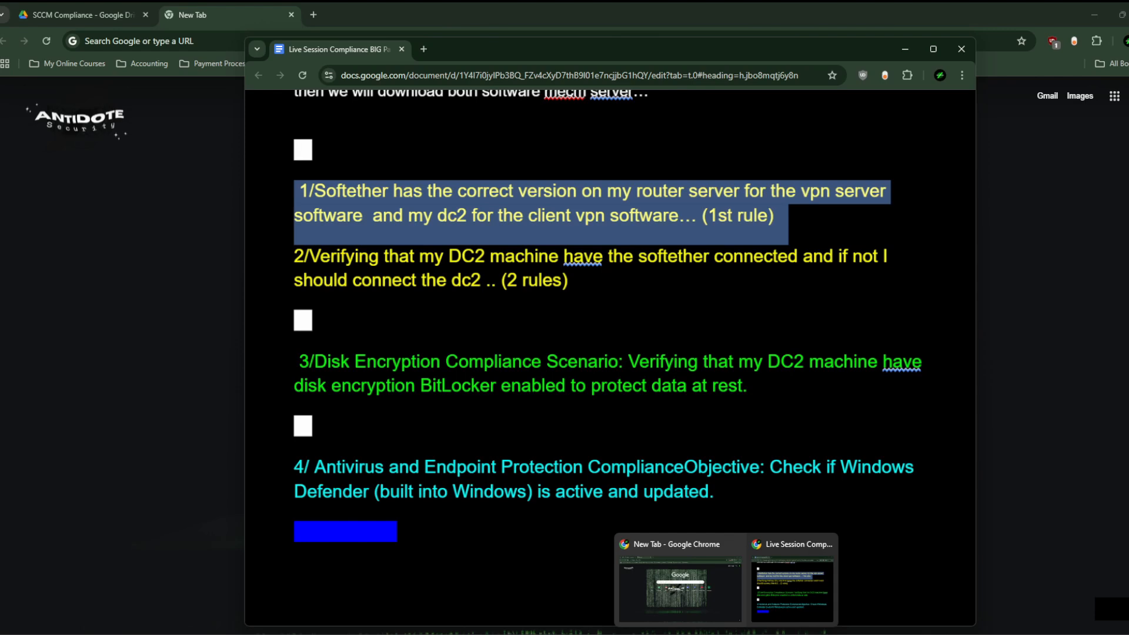
left_click(905, 51)
left_click(1094, 15)
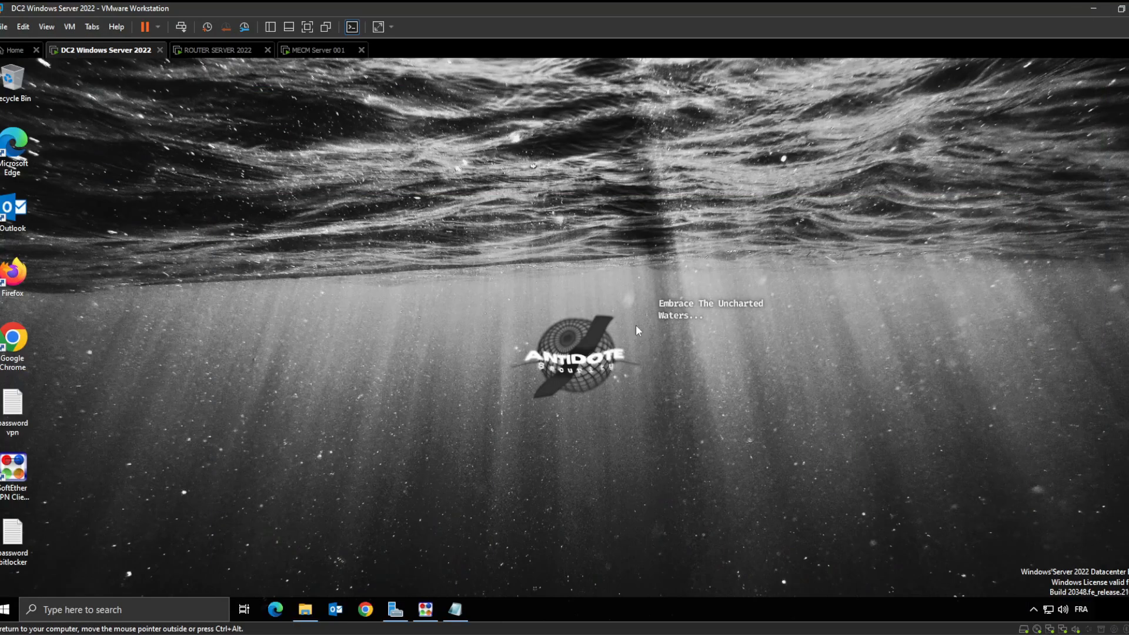
Cancel the stalled 24% SoftEther copy-and-delete operation on the router server VM
left_click(213, 50)
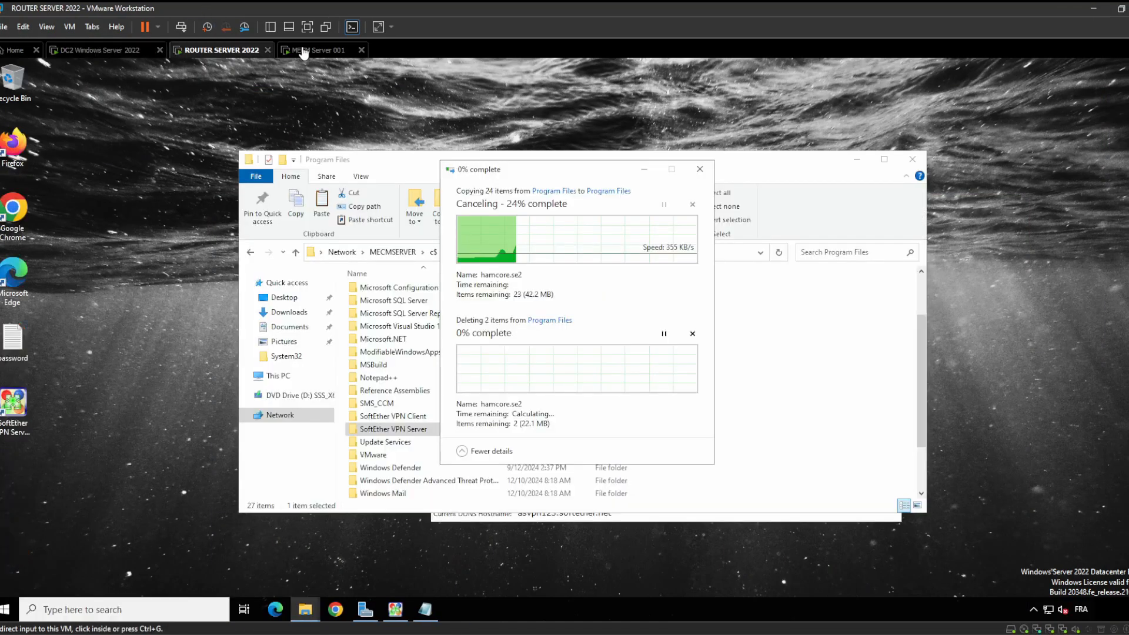
left_click(598, 309)
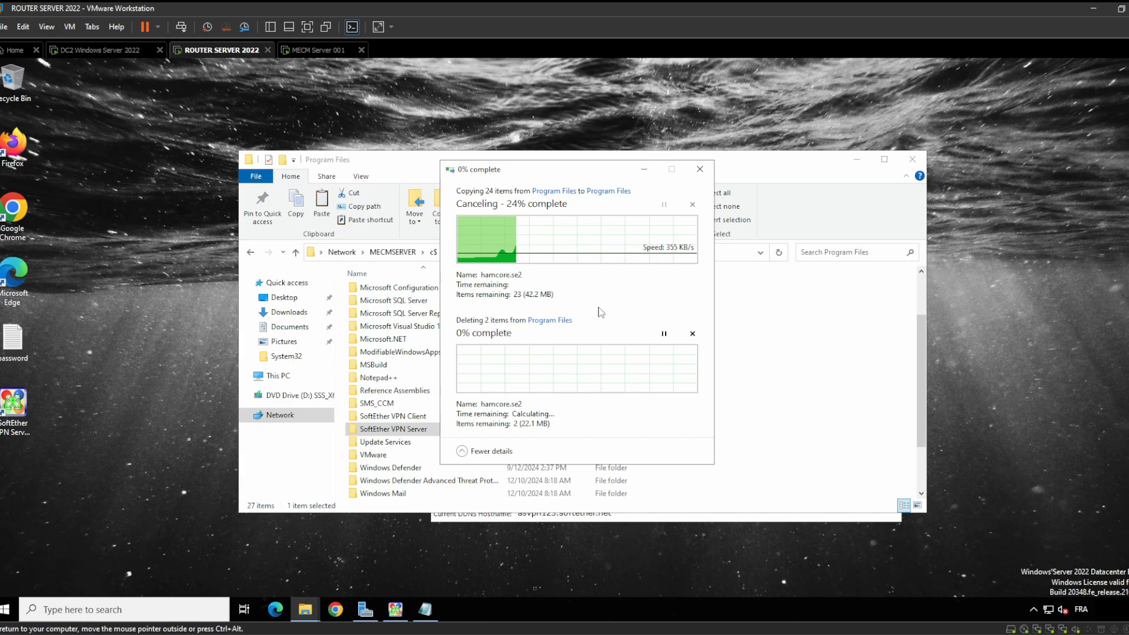
left_click(699, 169)
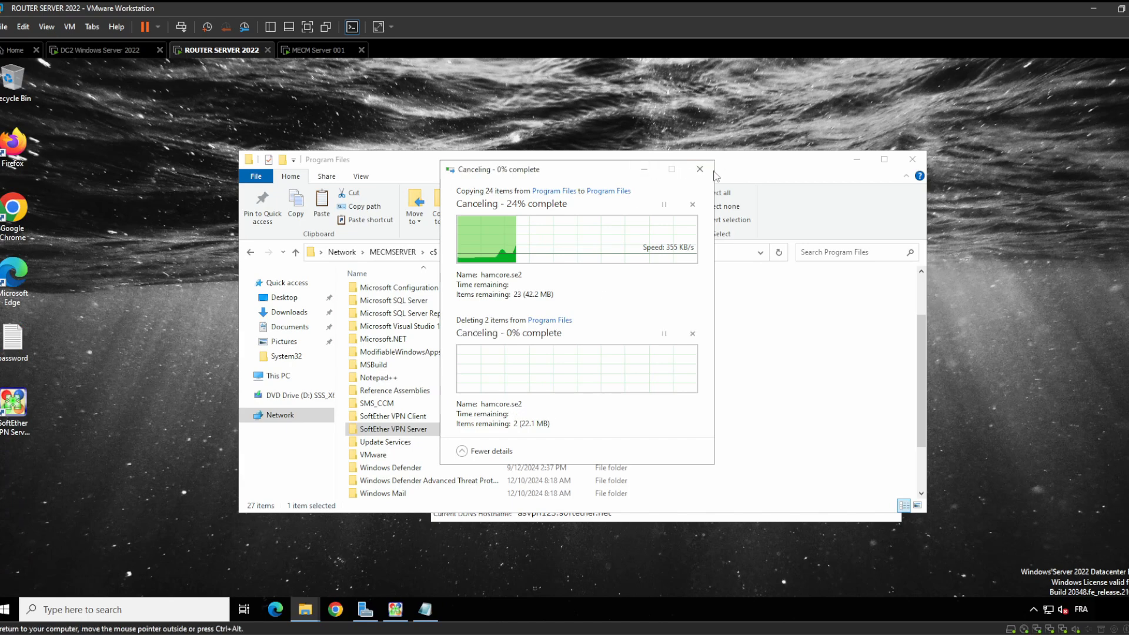
Open C:\Program Files on the MECM server and try deleting SoftEther VPN Server, dismissing the Folder In Use error
left_click(300, 50)
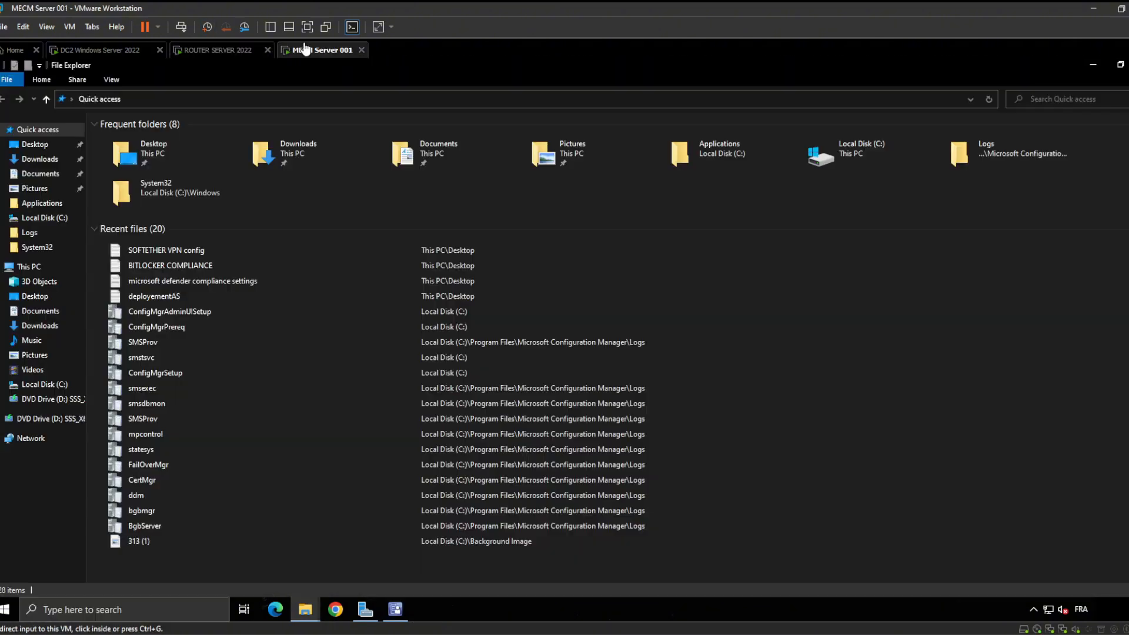
left_click(47, 218)
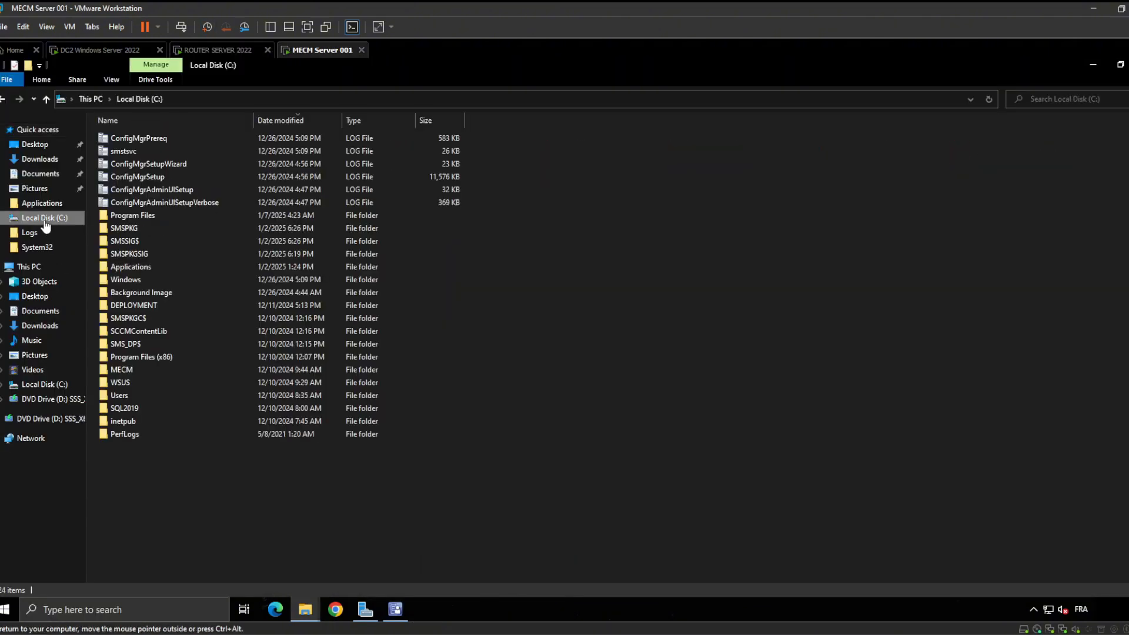
double_click(169, 216)
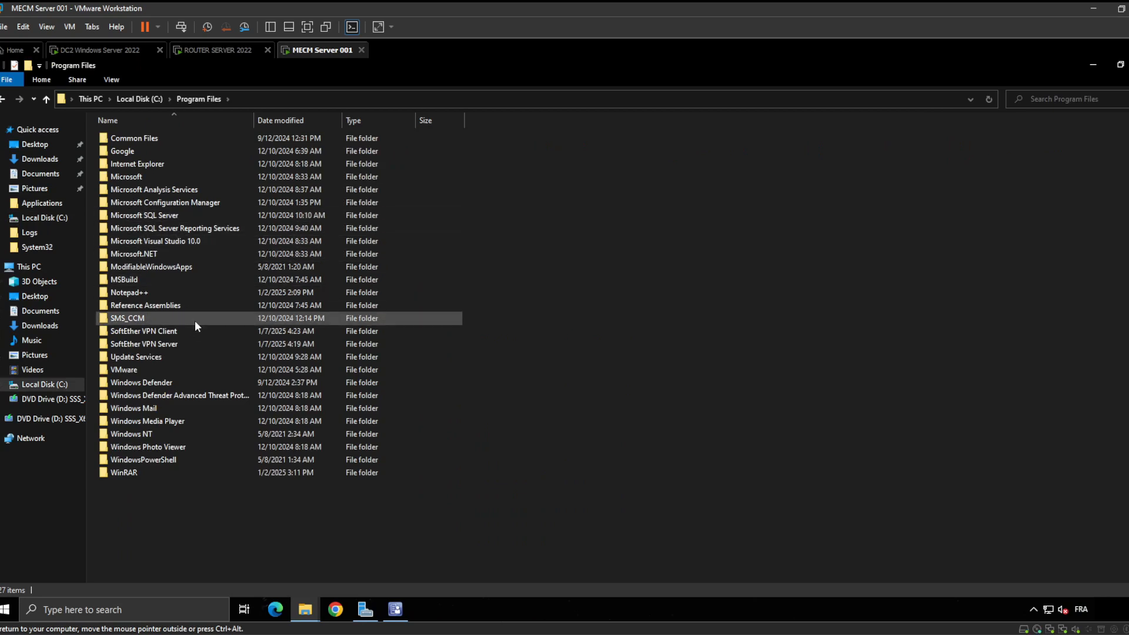
left_click(197, 341)
right_click(196, 341)
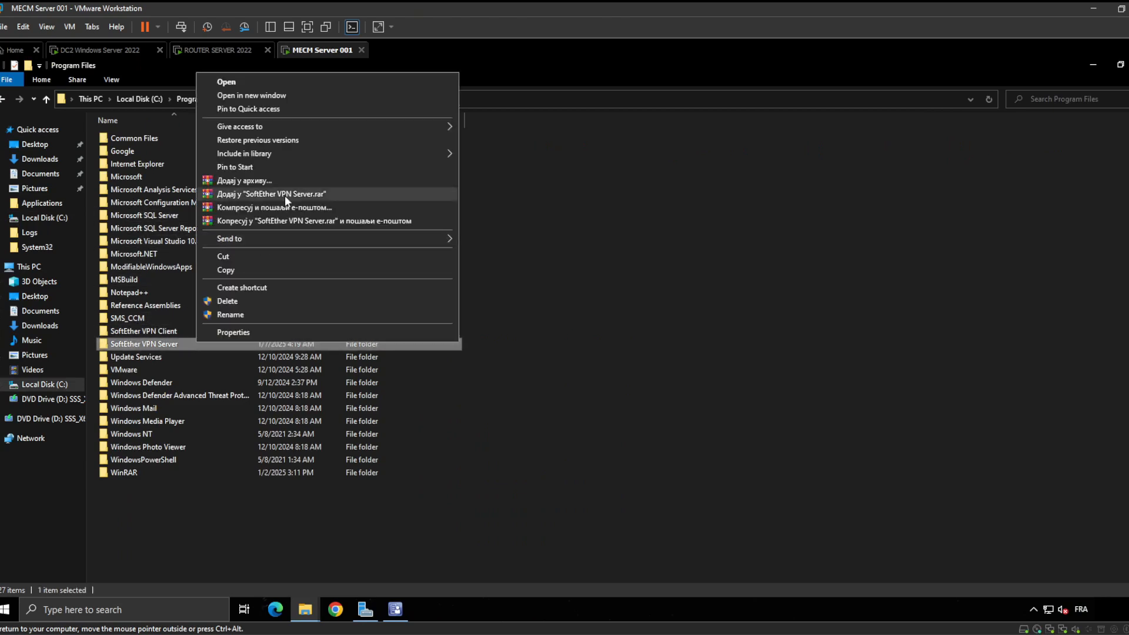
left_click(258, 302)
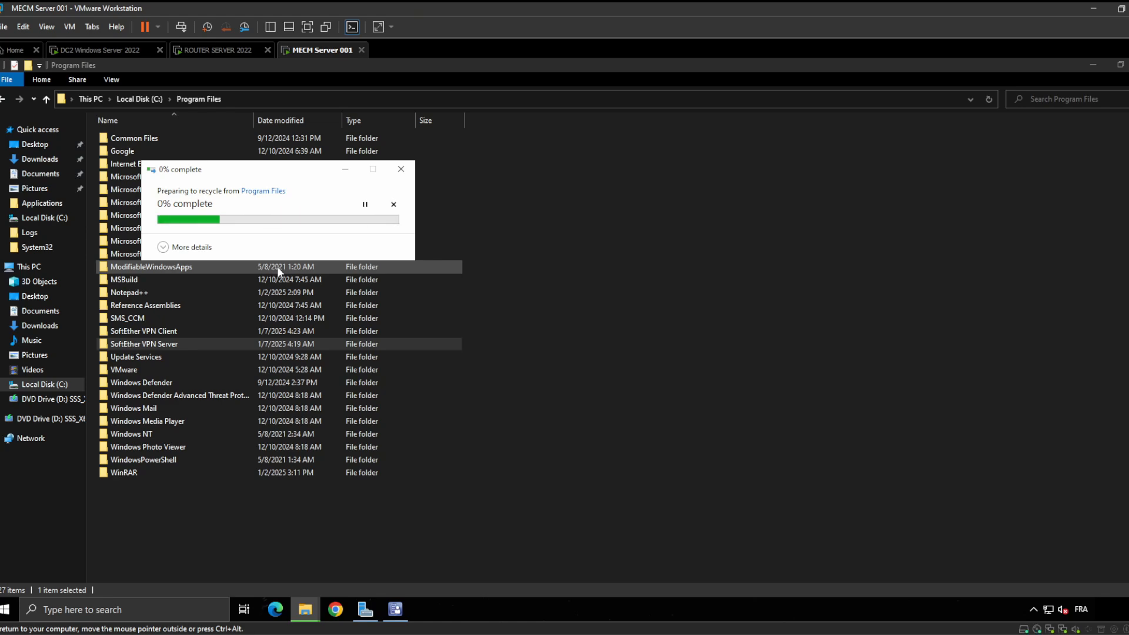
left_click(163, 248)
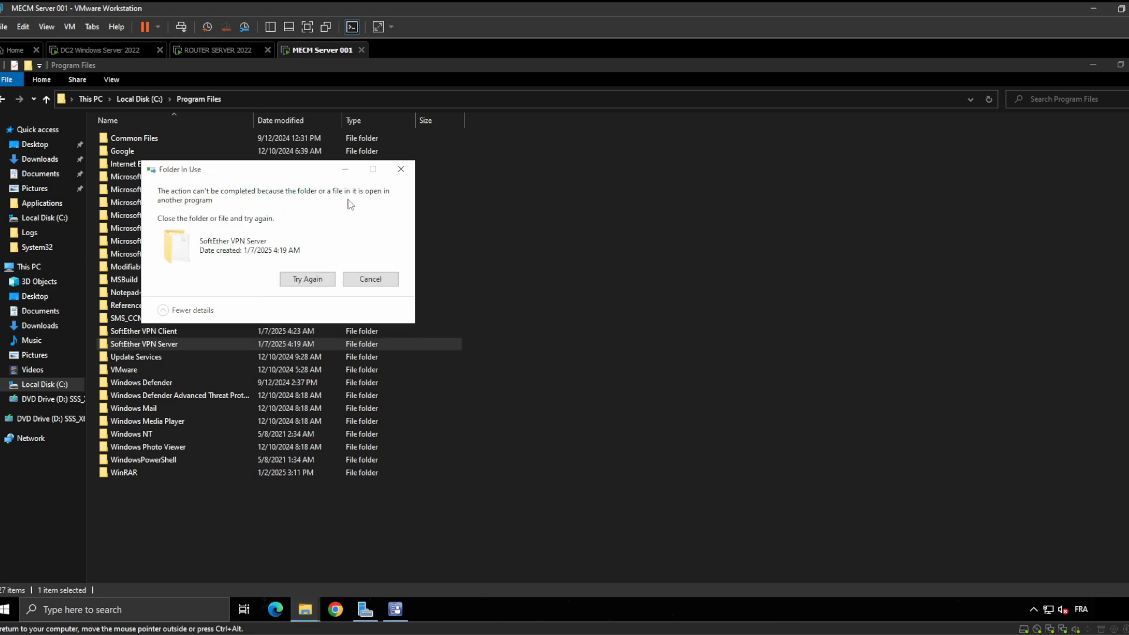
left_click(401, 170)
Close the router server's Explorer window showing the MECM share, then return to the MECM server
mouse_move(305, 609)
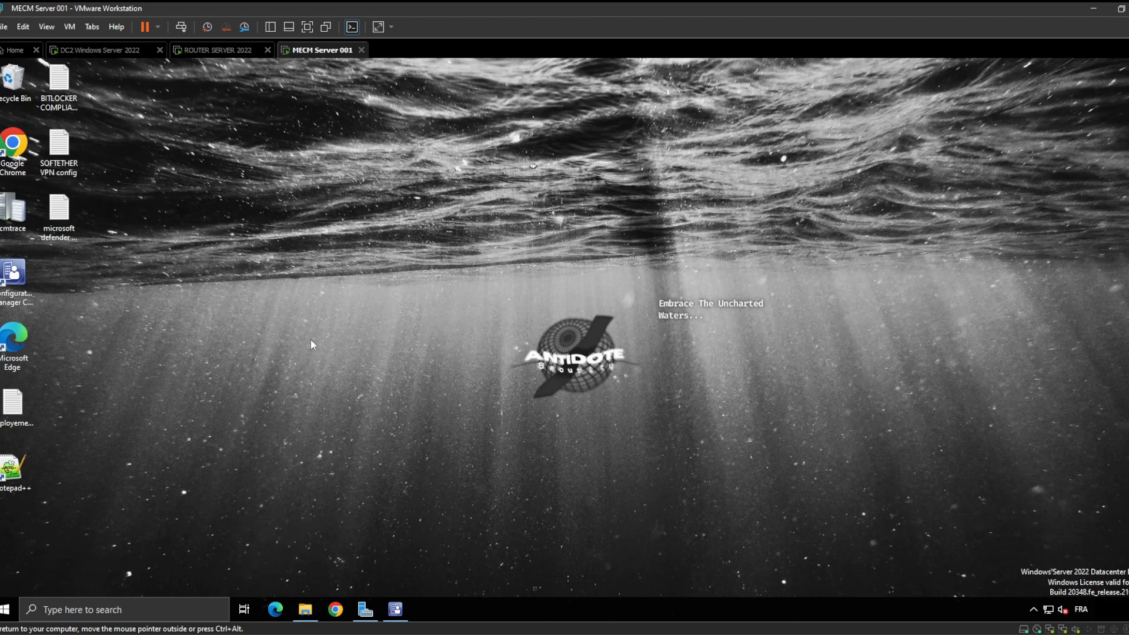
left_click(305, 609)
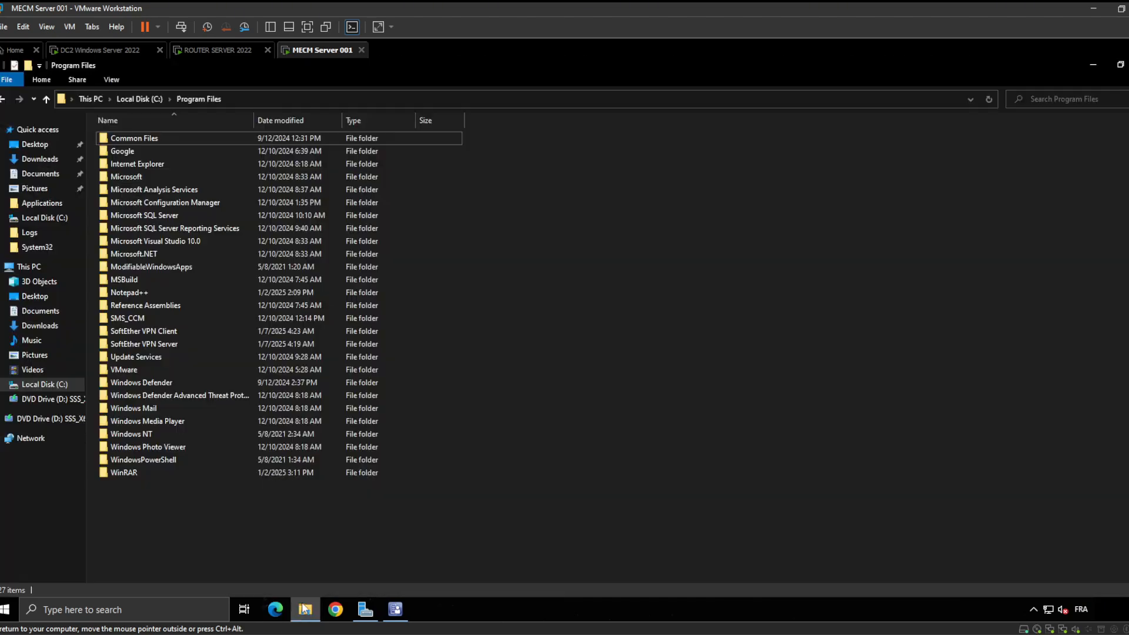
left_click(219, 51)
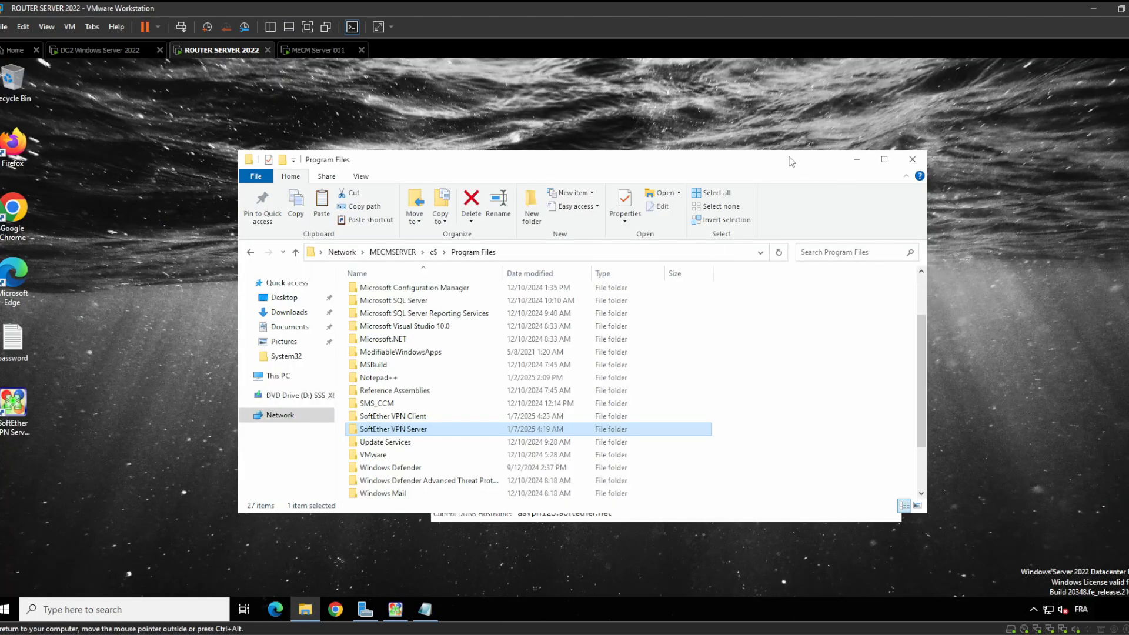
left_click(316, 609)
left_click(305, 610)
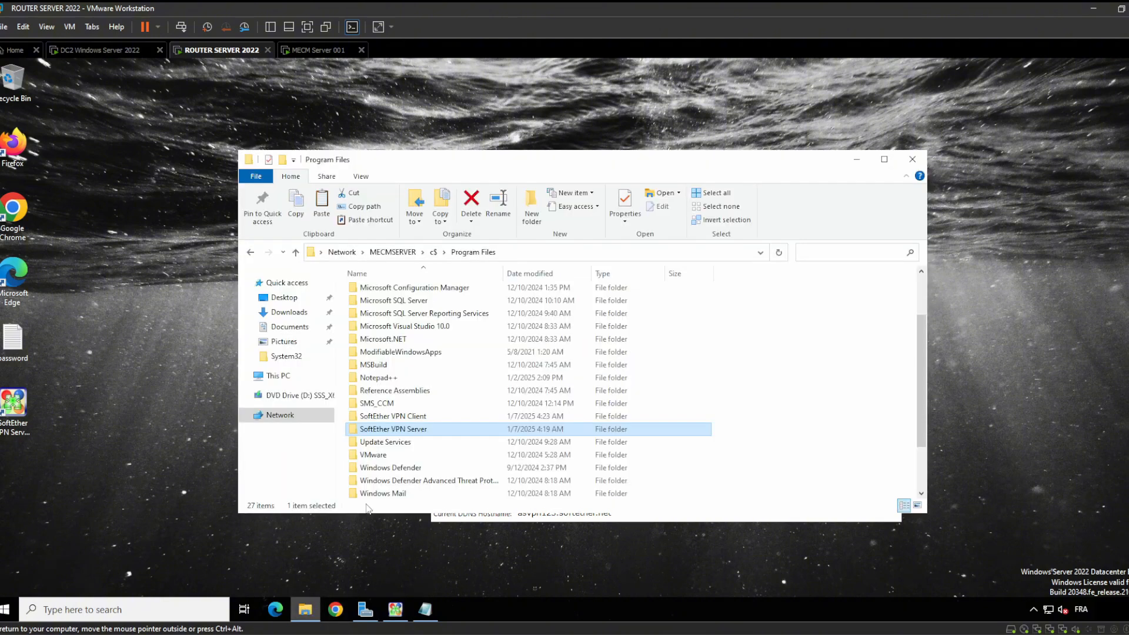
left_click(912, 159)
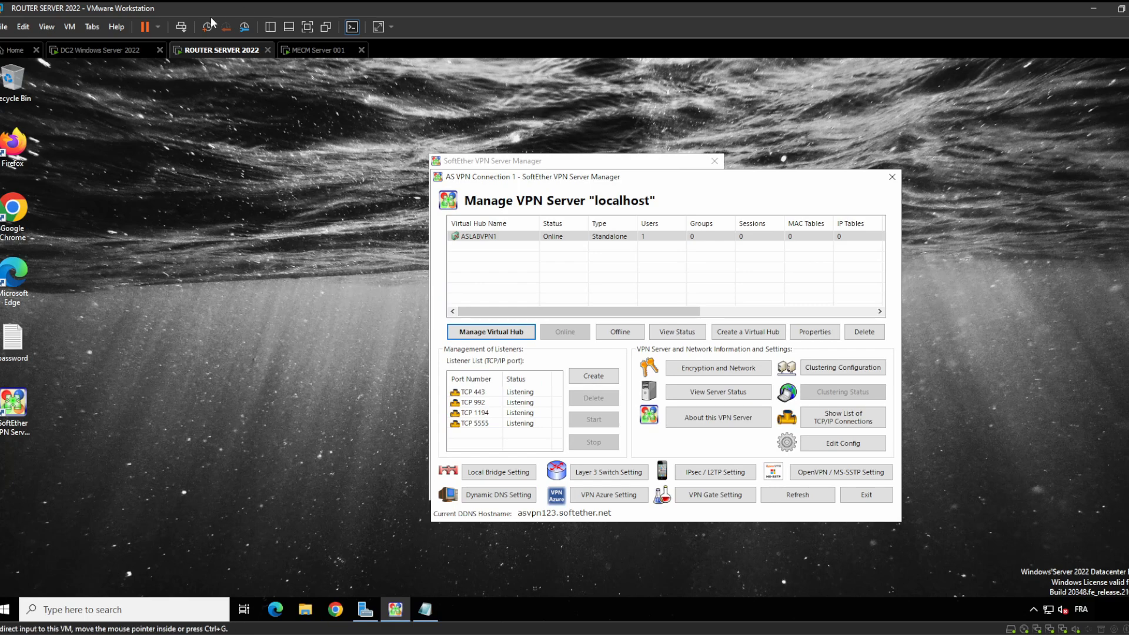
left_click(318, 50)
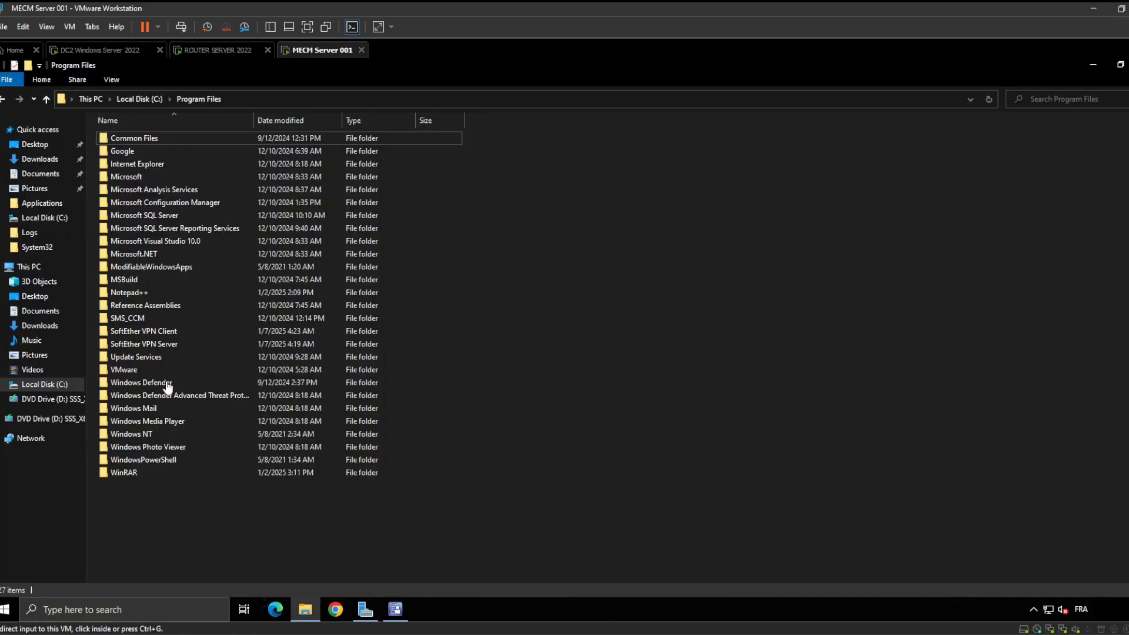
Retry deleting SoftEther VPN Server from Program Files, giving up when it stays in use
right_click(177, 346)
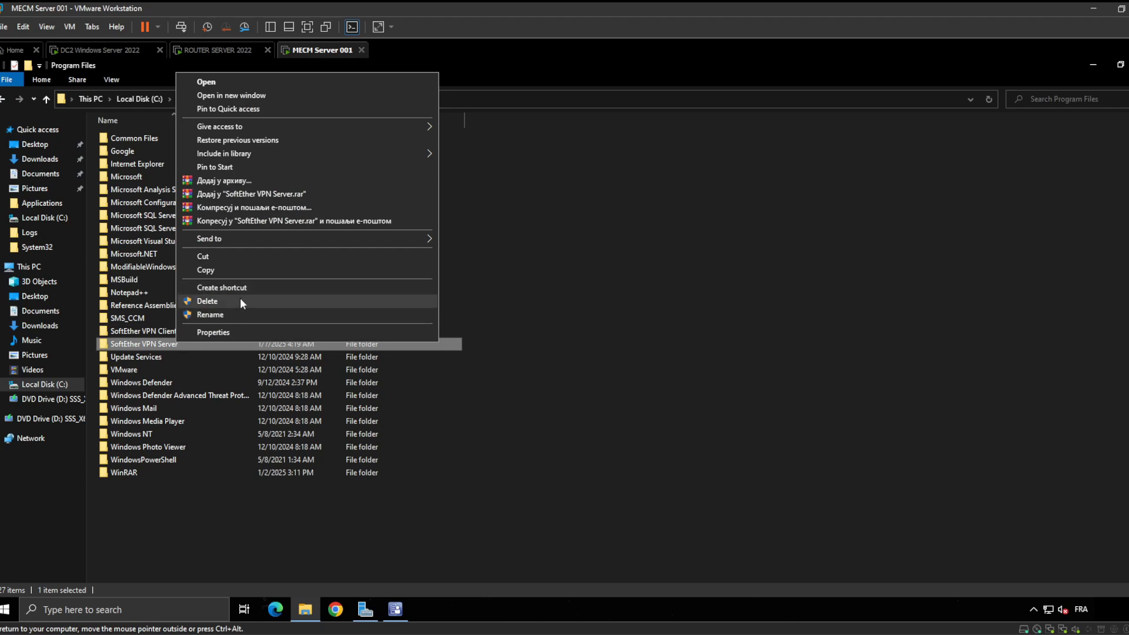
left_click(238, 301)
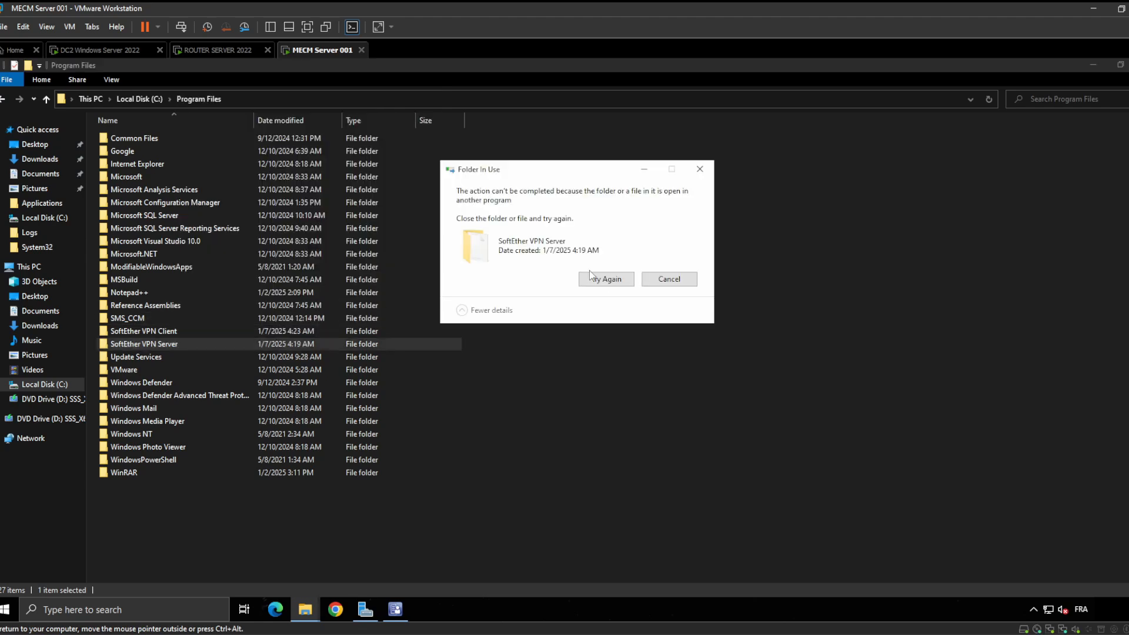
left_click(612, 283)
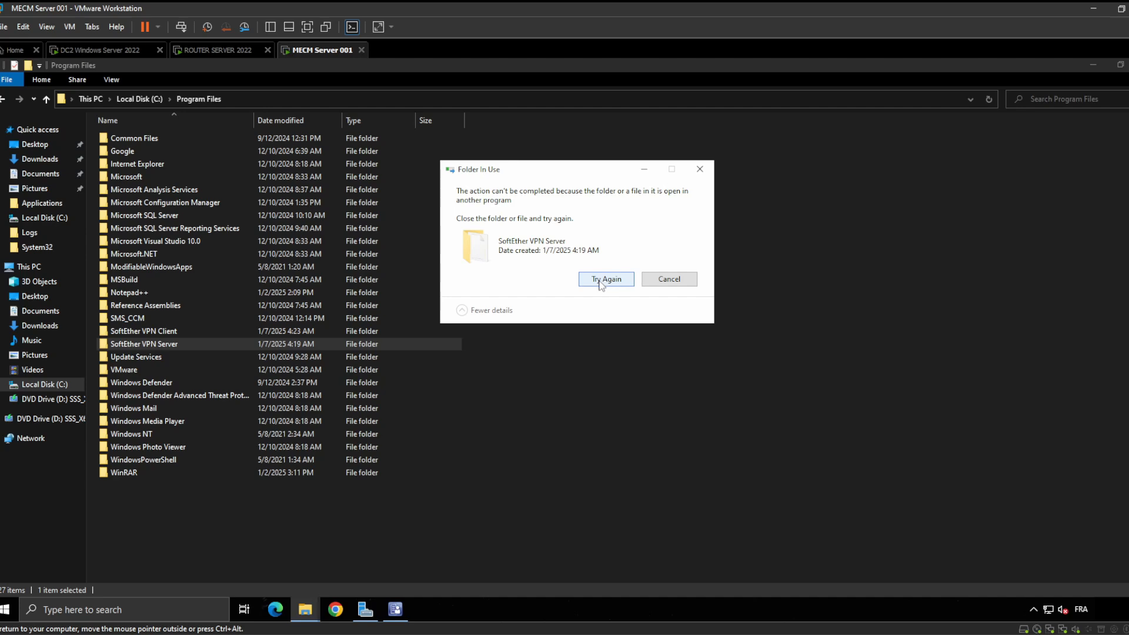
left_click(601, 281)
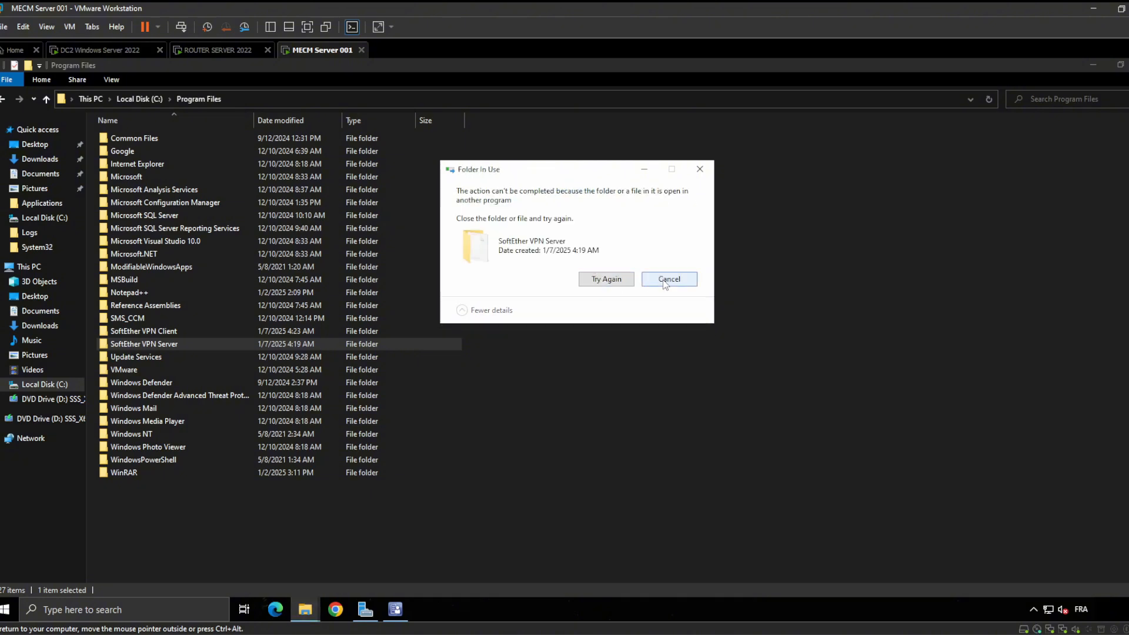
left_click(670, 280)
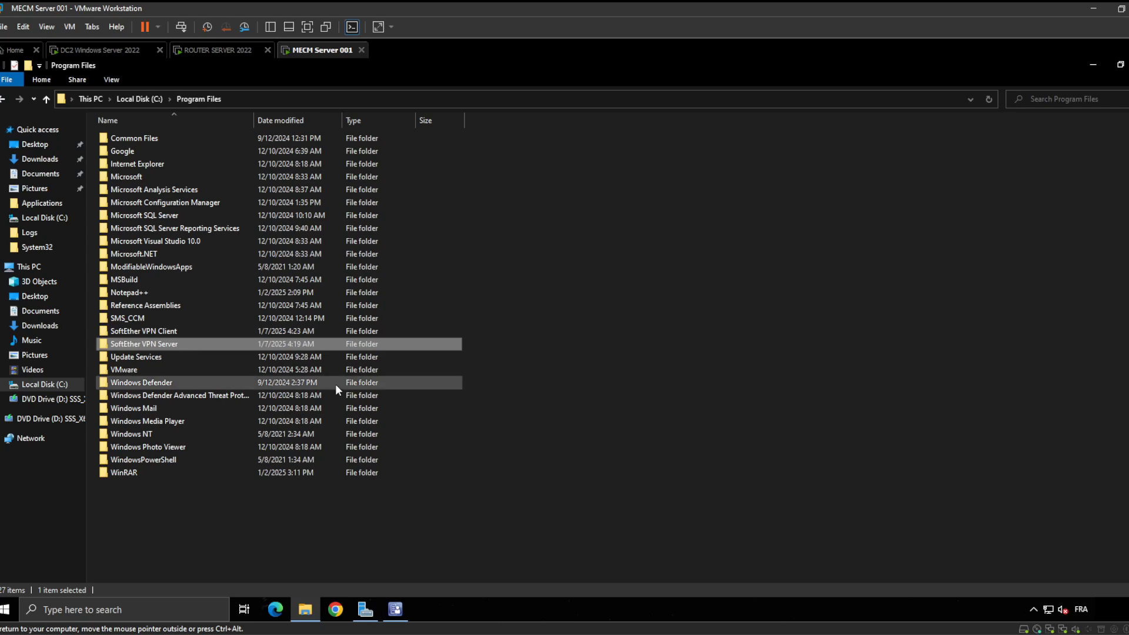
Check the SoftEther VPN Server folder's properties and location path
right_click(169, 349)
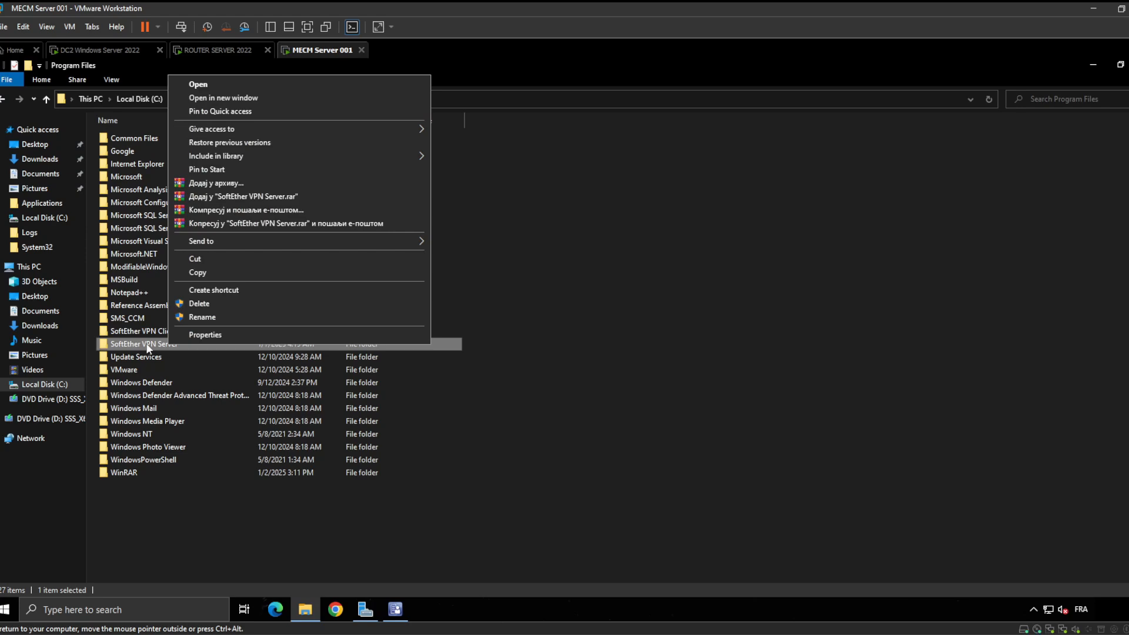
left_click(221, 335)
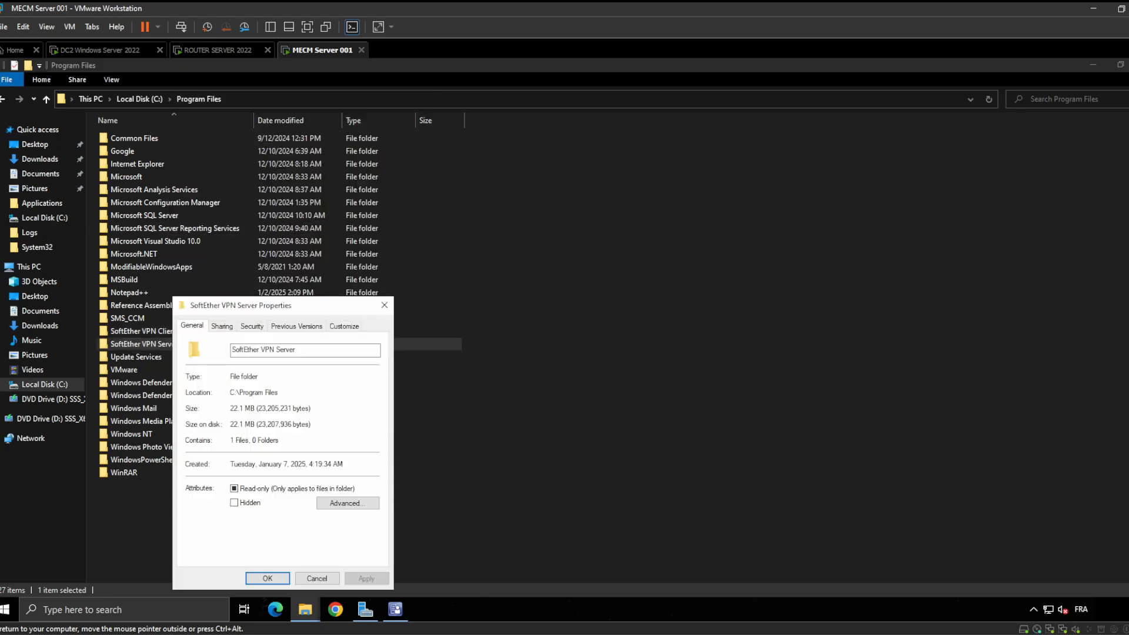
left_click_drag(280, 393, 246, 392)
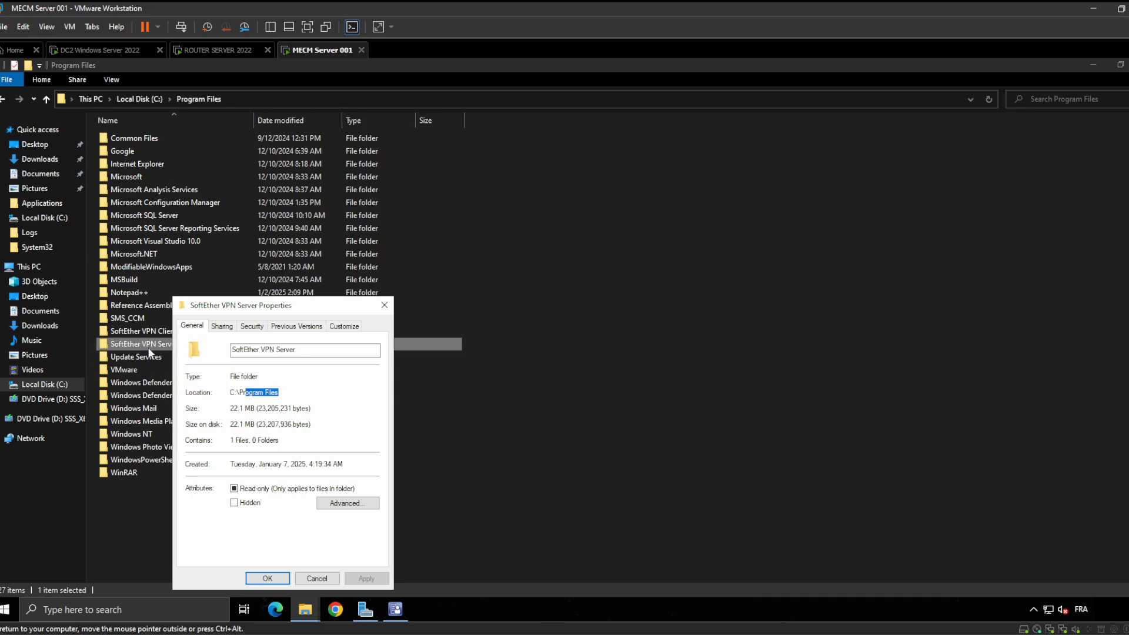
key("Escape")
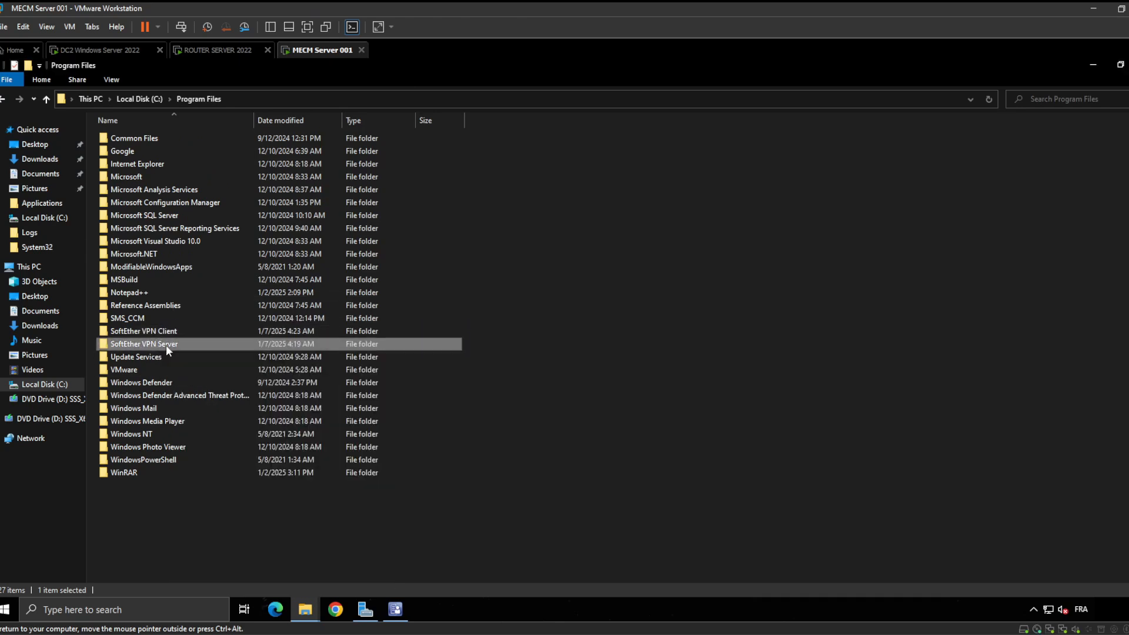
Try deleting the in-use hamcore.se2 file inside the folder, cancel, and go back to Program Files
double_click(166, 345)
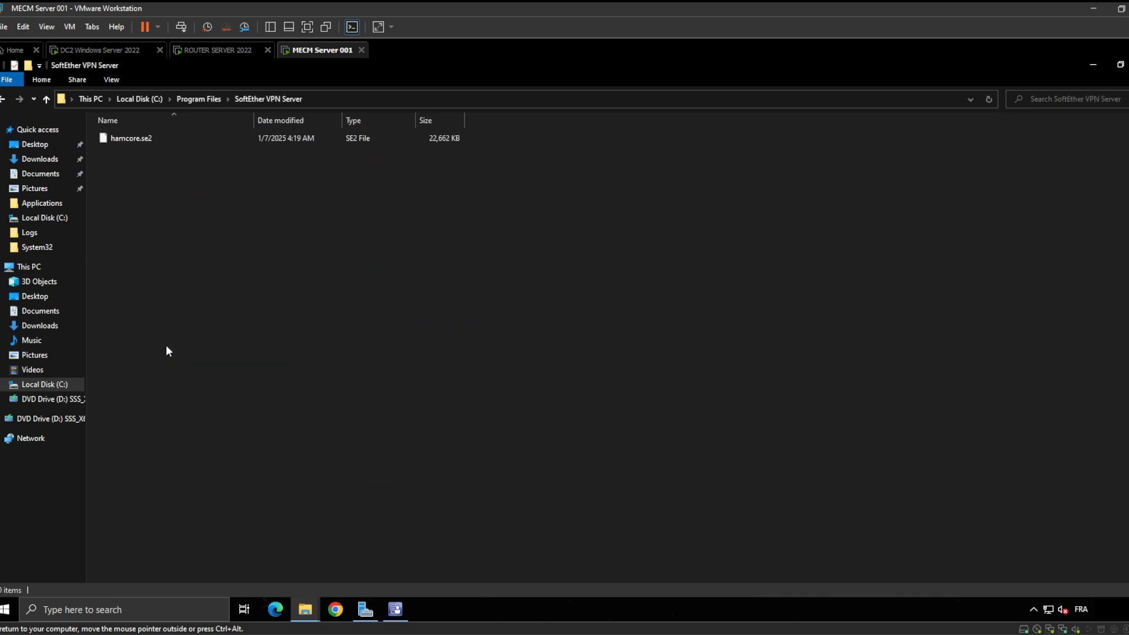
left_click(145, 139)
right_click(145, 139)
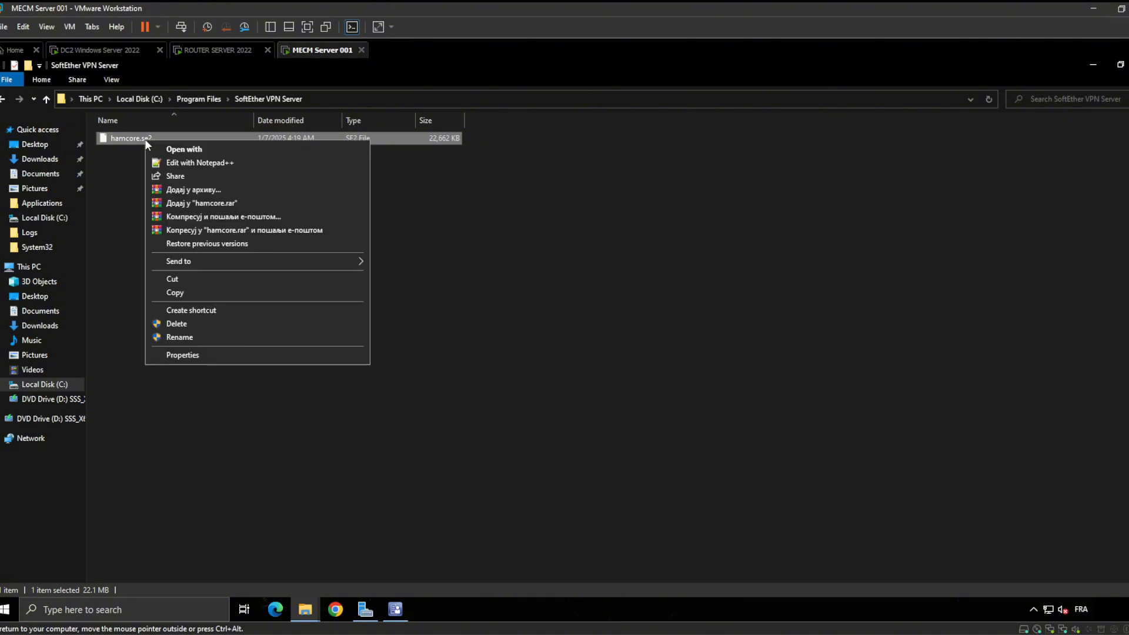
left_click(217, 323)
left_click(606, 276)
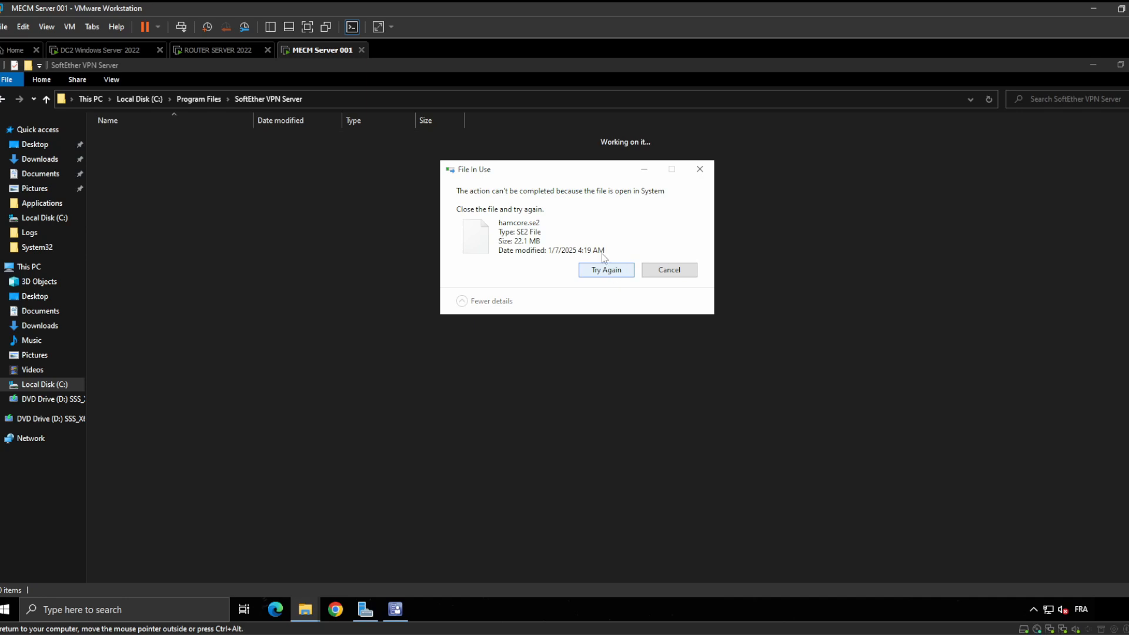
left_click(658, 272)
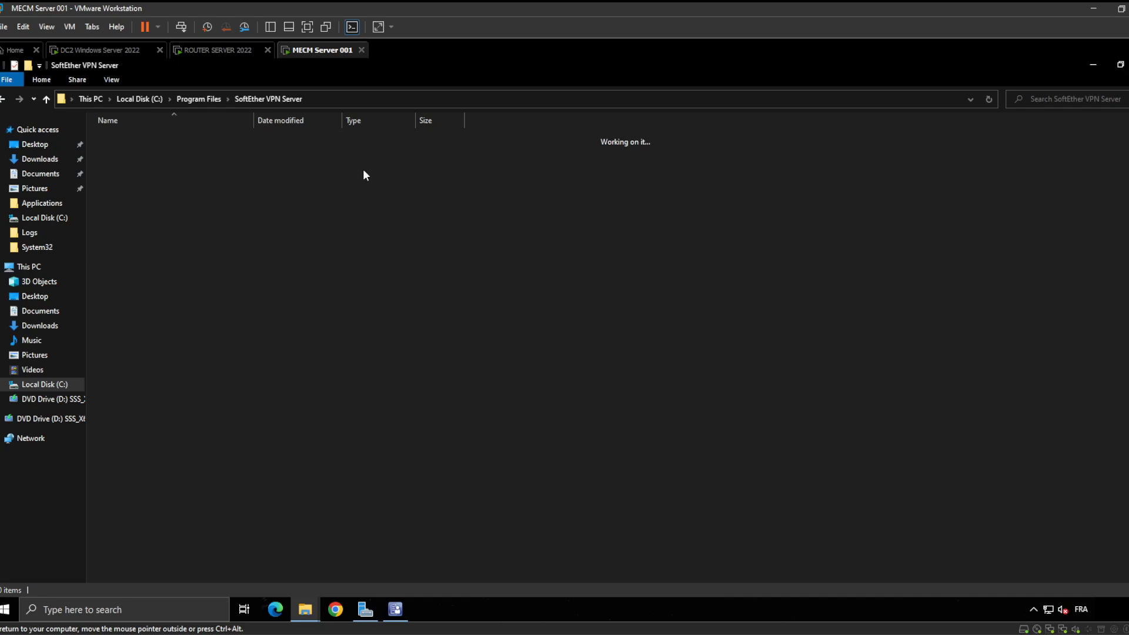
left_click(3, 99)
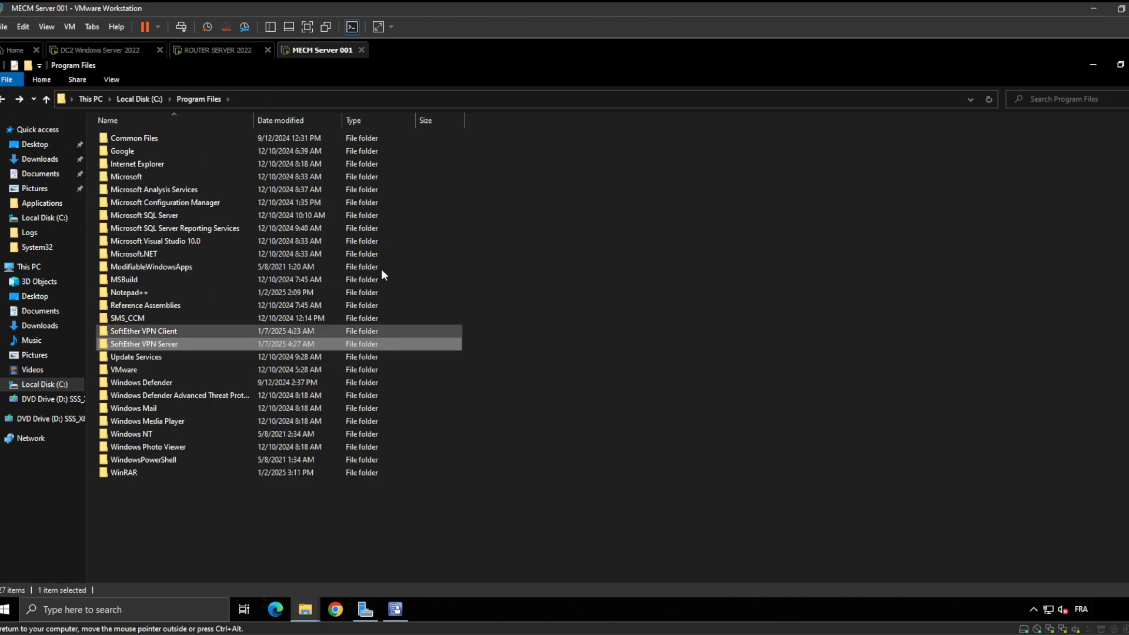
Drag SoftEther VPN Server out of Program Files onto the desktop, continuing past the access warning
left_click(1119, 66)
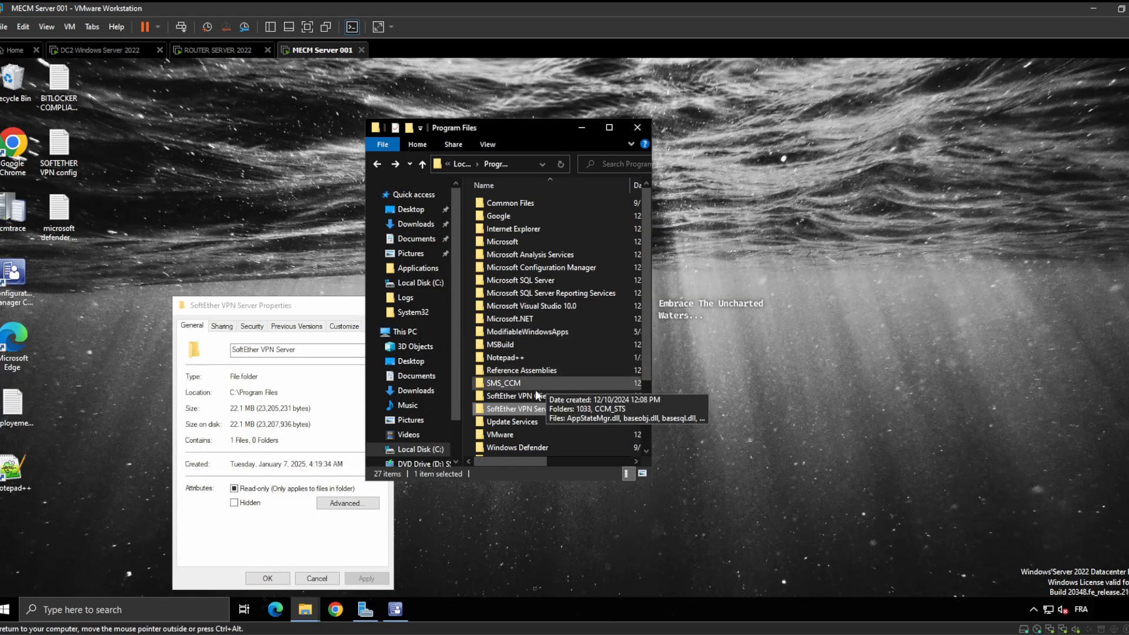
left_click_drag(522, 409, 107, 121)
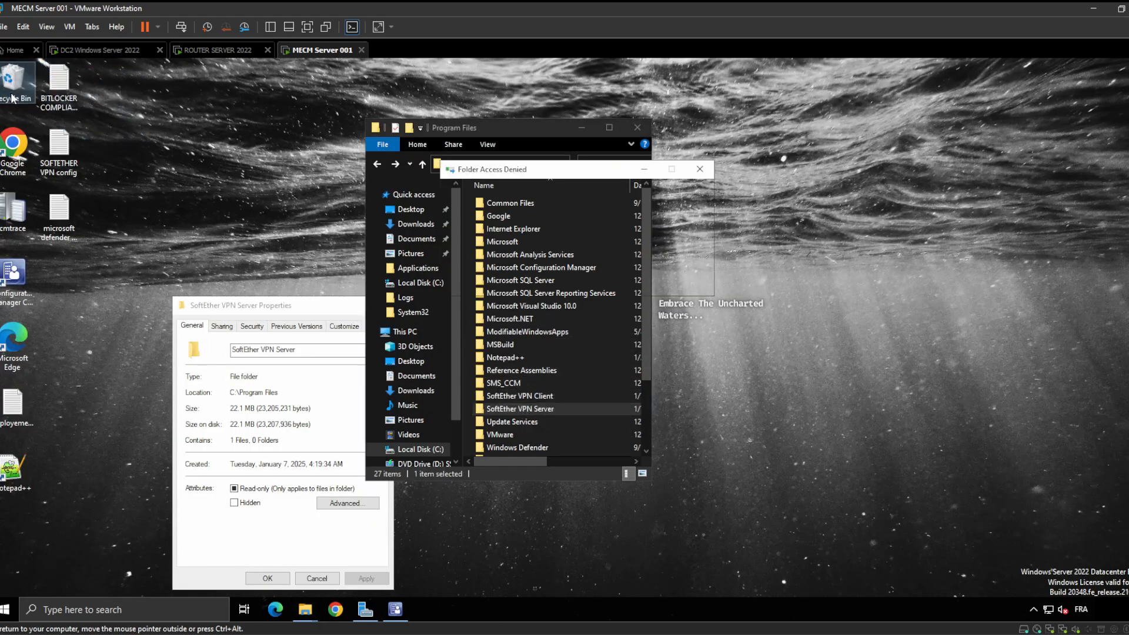
left_click(551, 250)
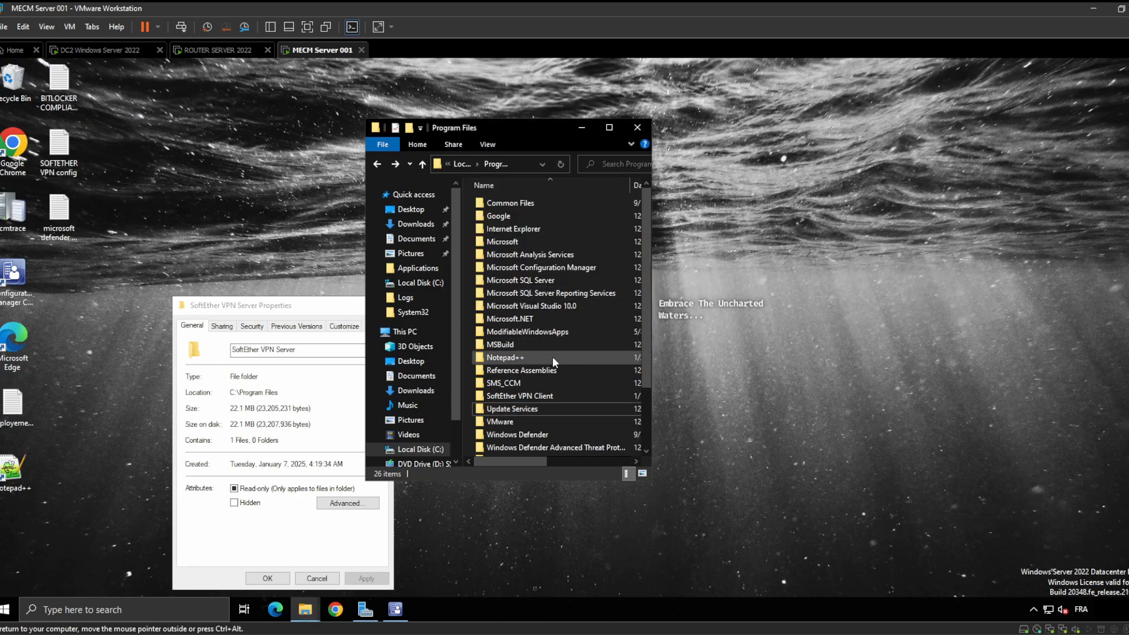
left_click(530, 396)
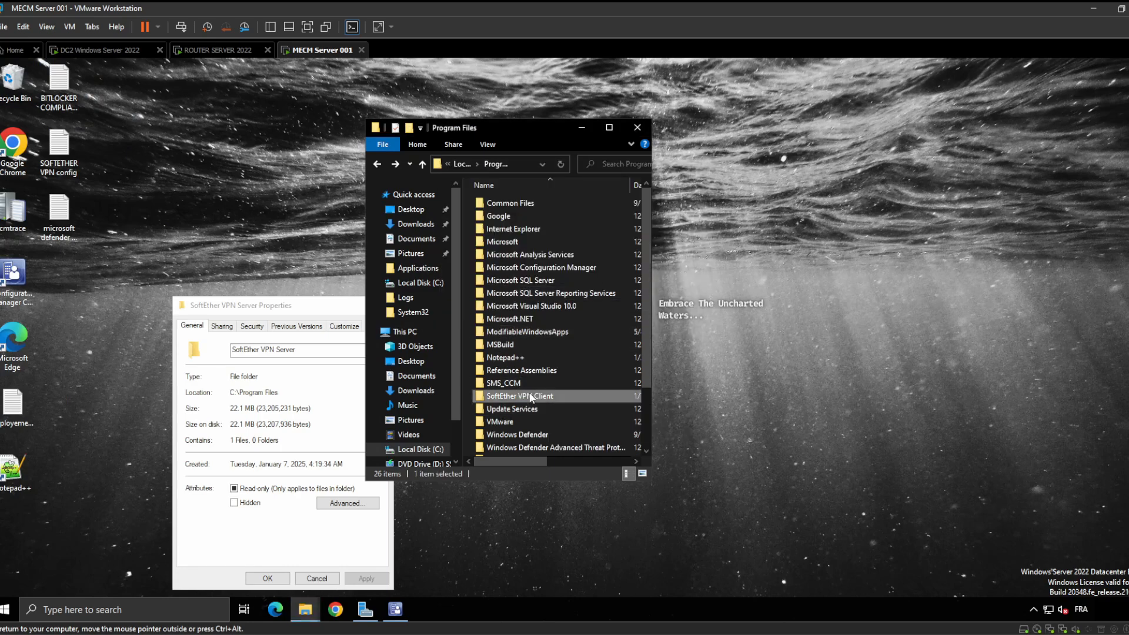
left_click(215, 51)
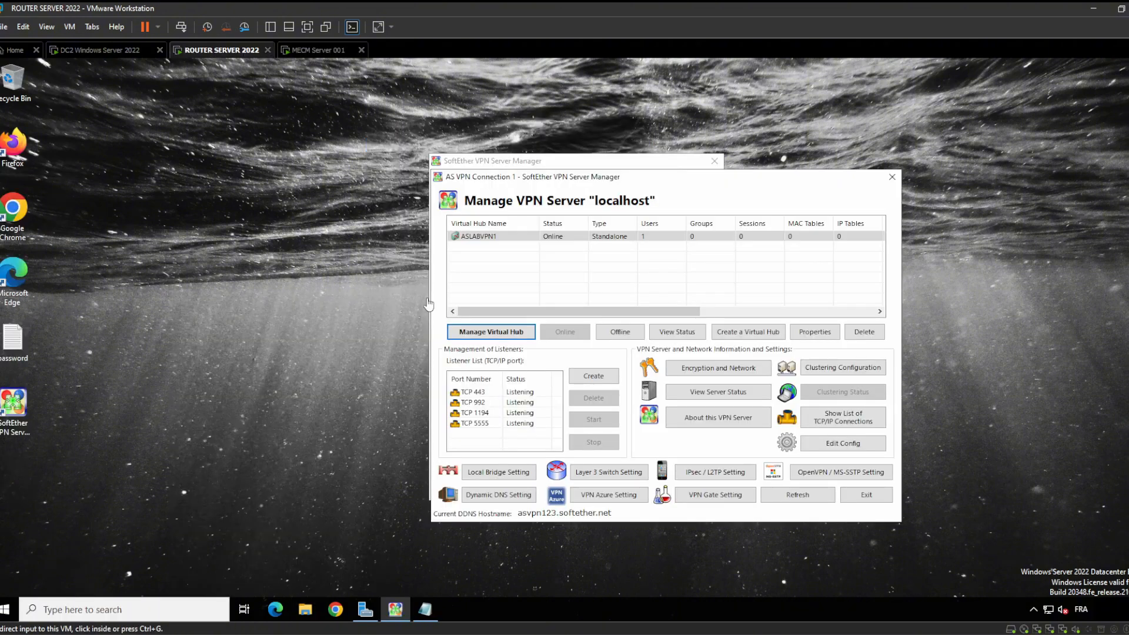
On the router server, browse to C:\Program Files and look inside SoftEther VPN Server
left_click(307, 611)
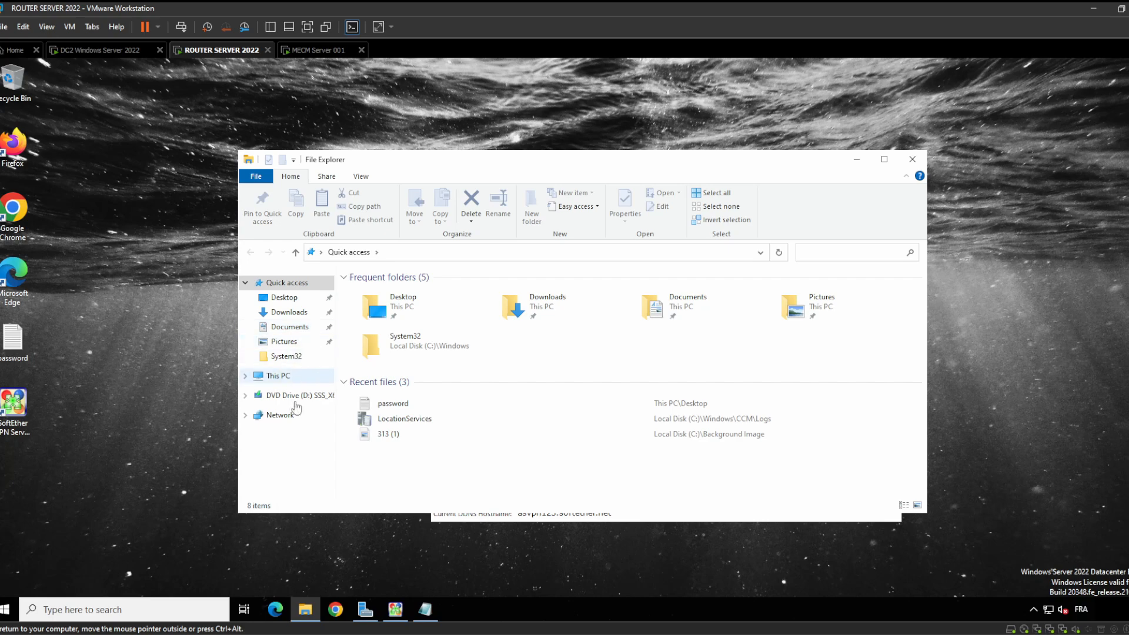
left_click(297, 382)
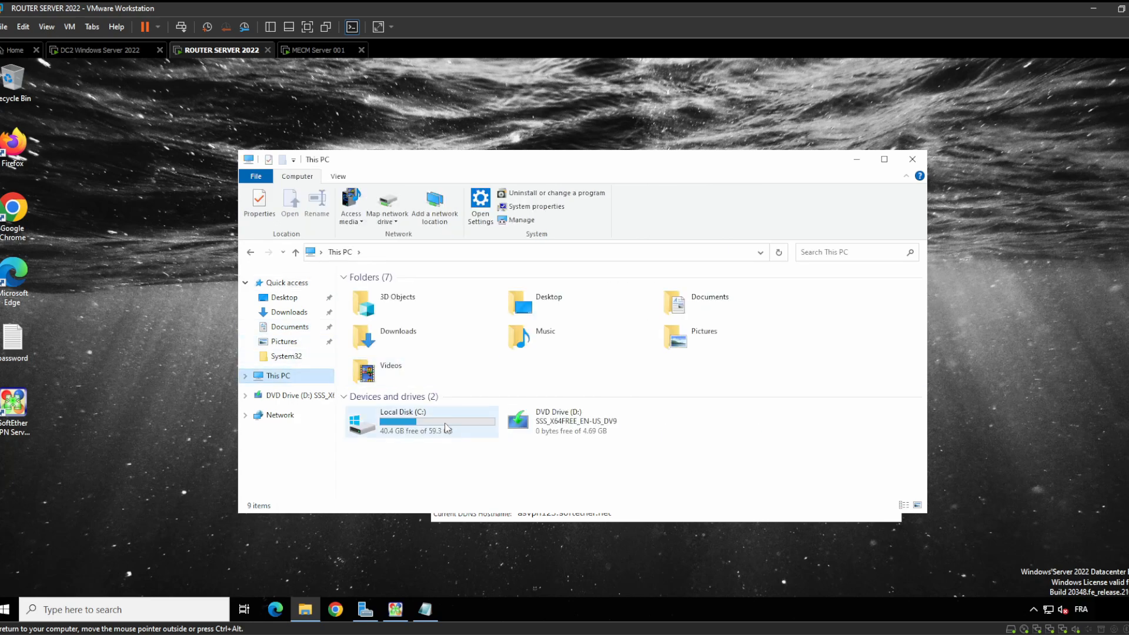
double_click(383, 421)
double_click(415, 347)
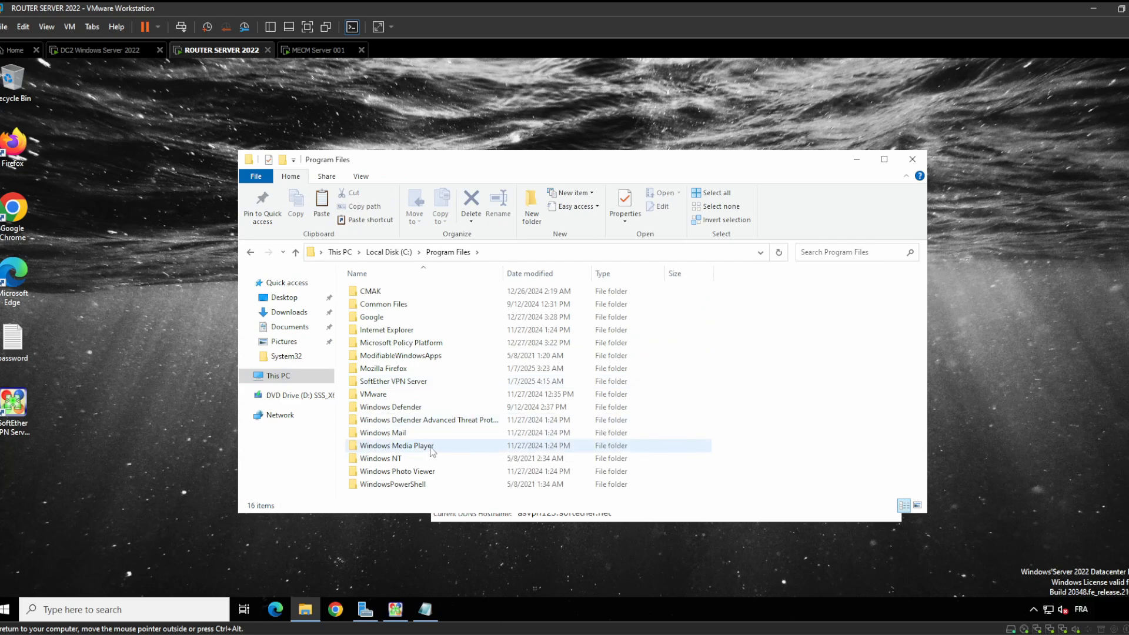
double_click(437, 386)
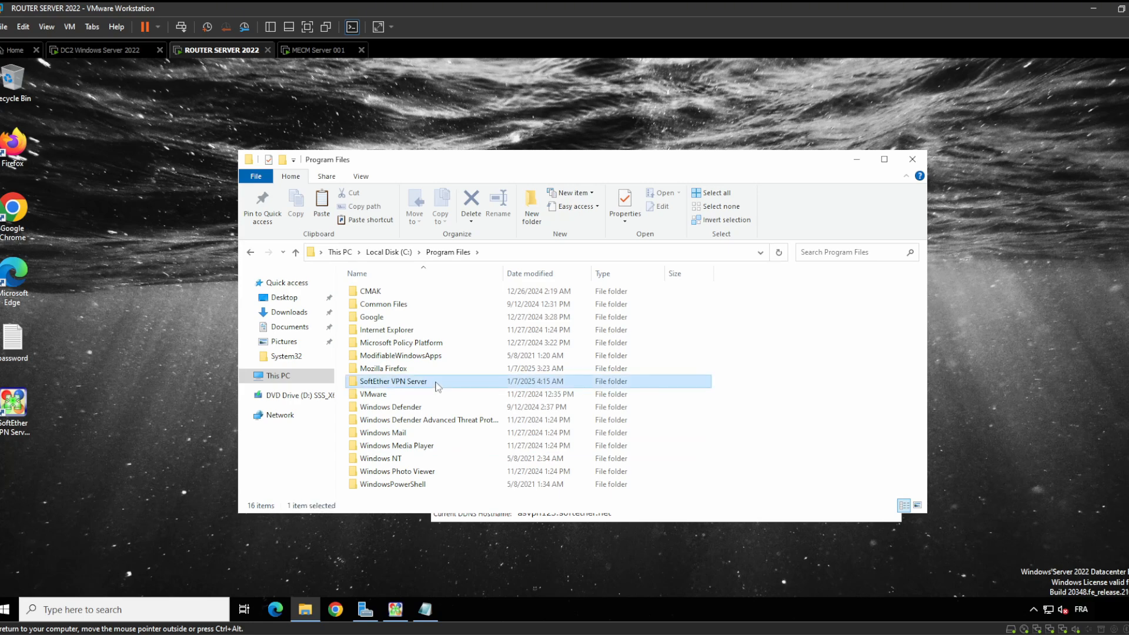
left_click(251, 252)
Copy SoftEther VPN Server onto the Desktop and open the 14-item copy
left_click(397, 384)
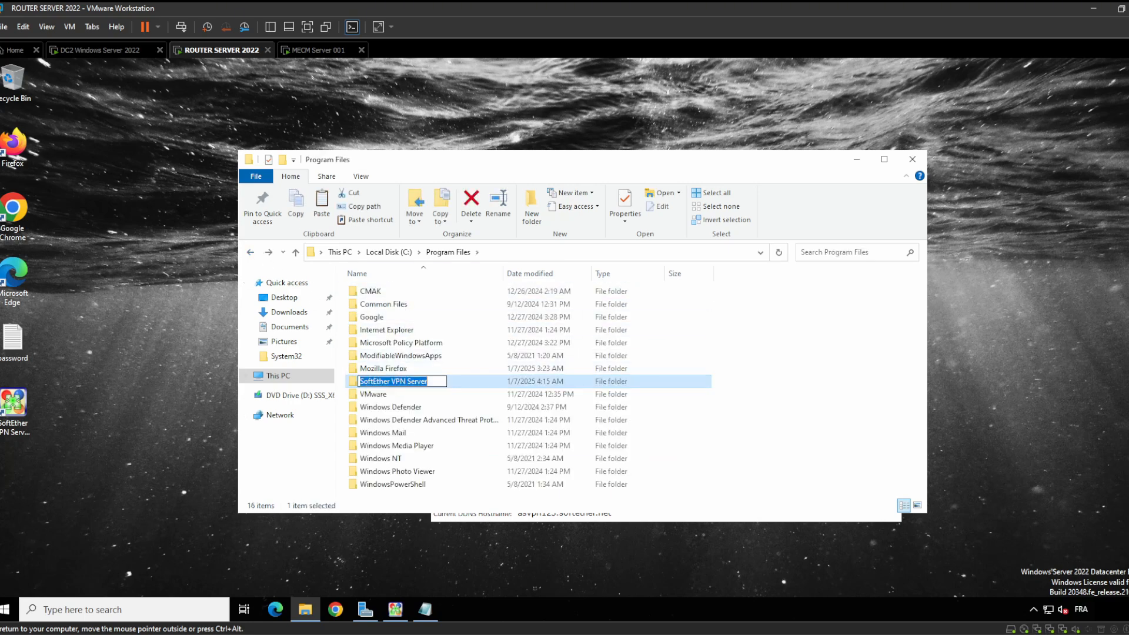
key("ctrl+c")
key("Escape")
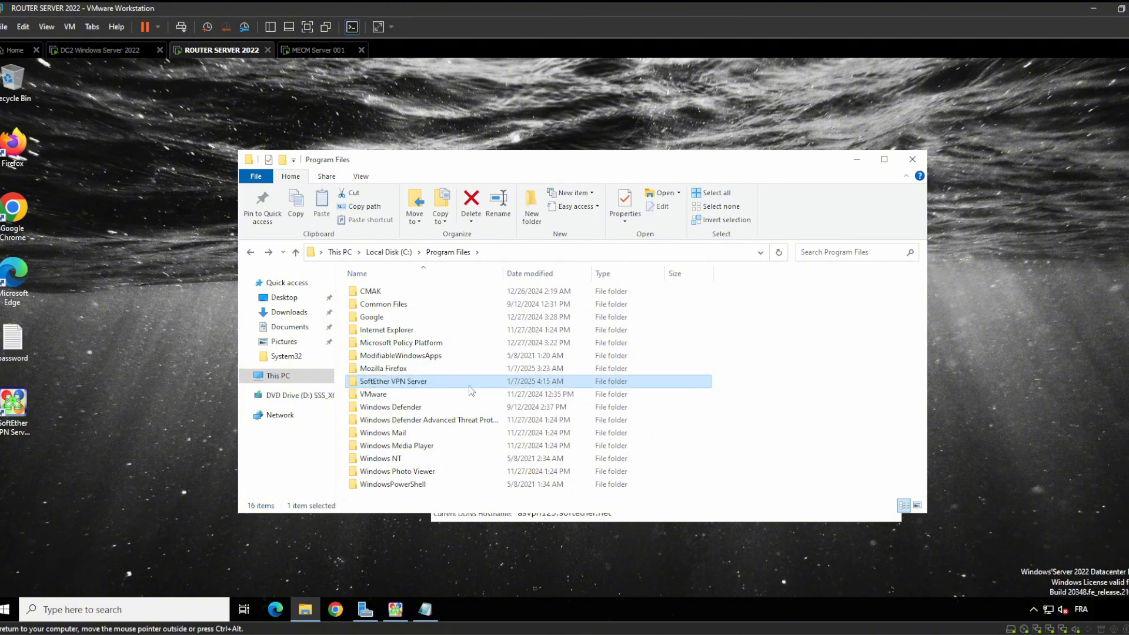
left_click(284, 297)
right_click(414, 345)
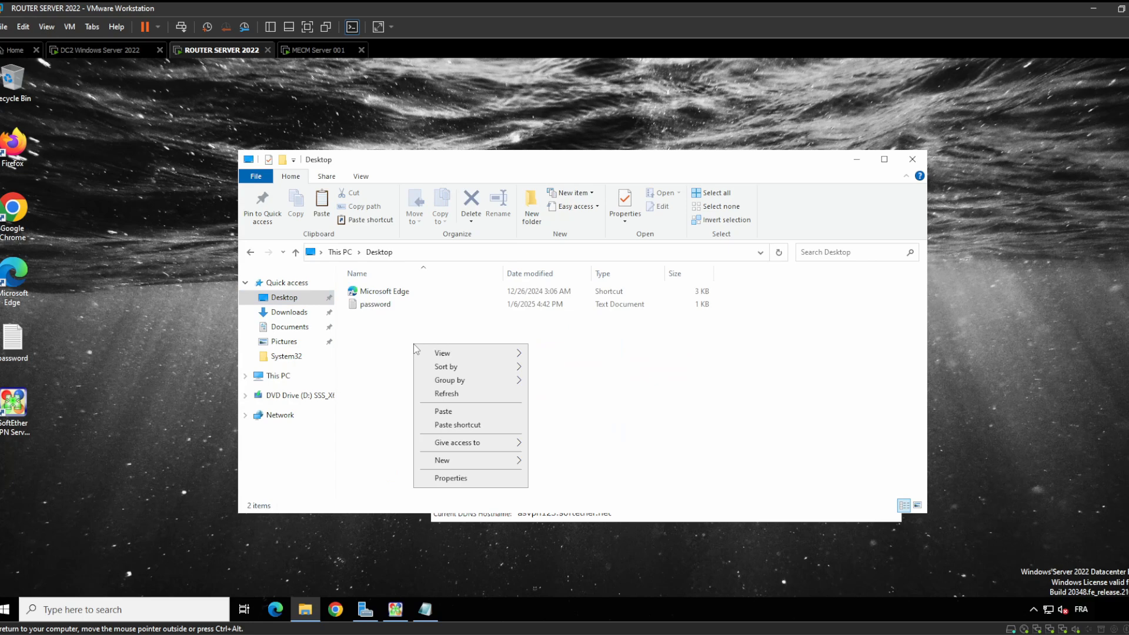
left_click(461, 415)
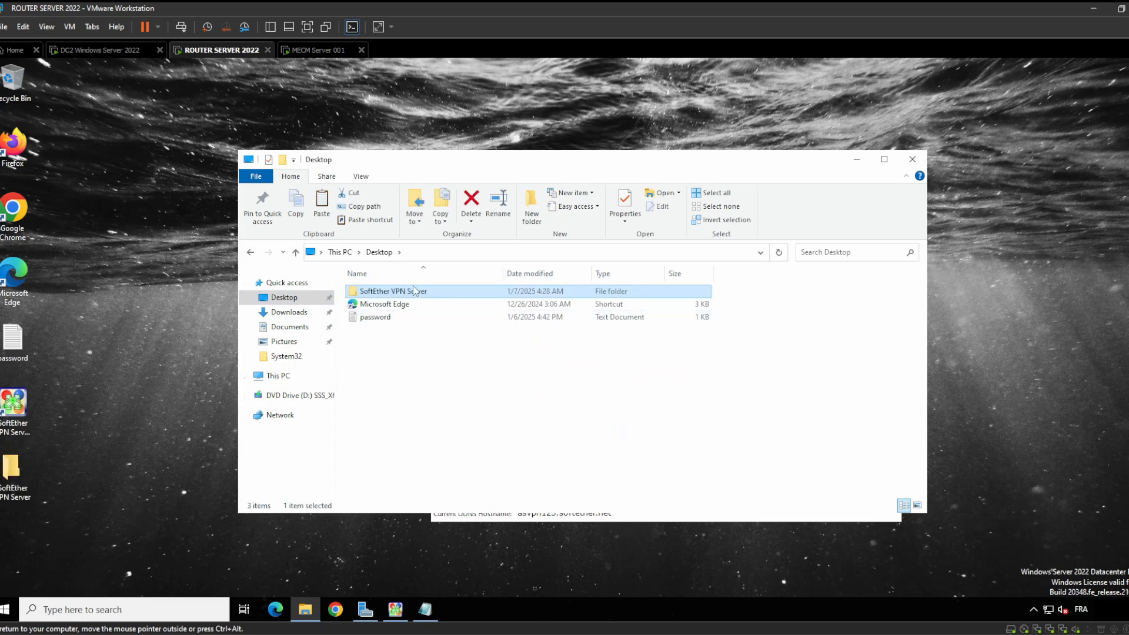
double_click(414, 291)
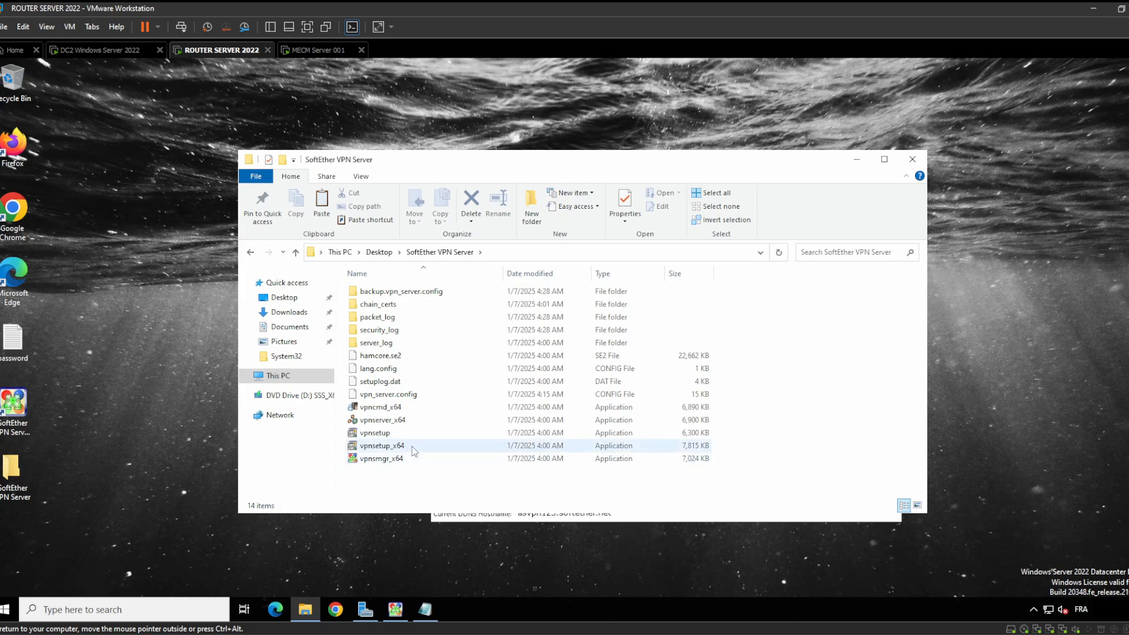
left_click_drag(722, 443, 406, 288)
Remove all 13 items except vpnsmgr_x64 from the Desktop SoftEther VPN Server copy, then return to the Desktop
key("alt+Left")
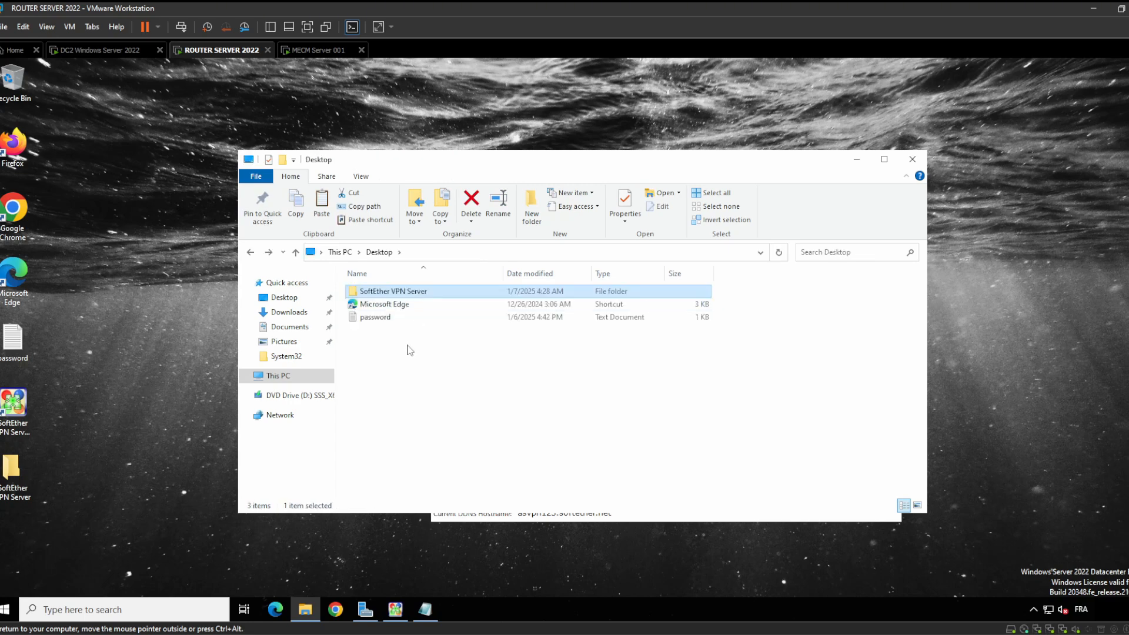
left_click(406, 292)
double_click(405, 293)
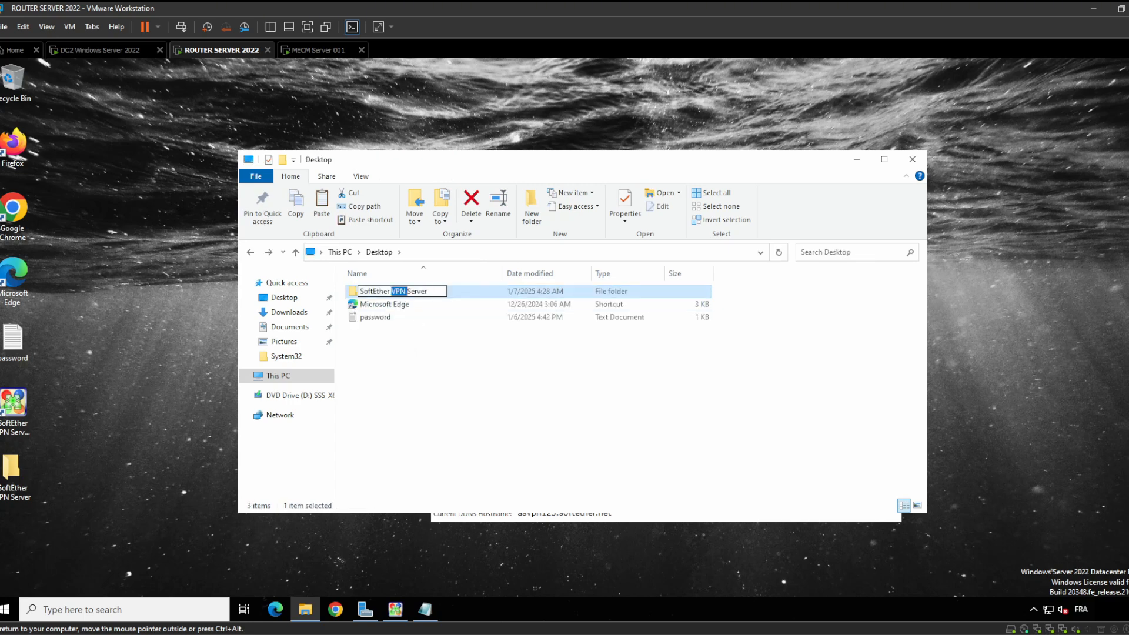
double_click(471, 294)
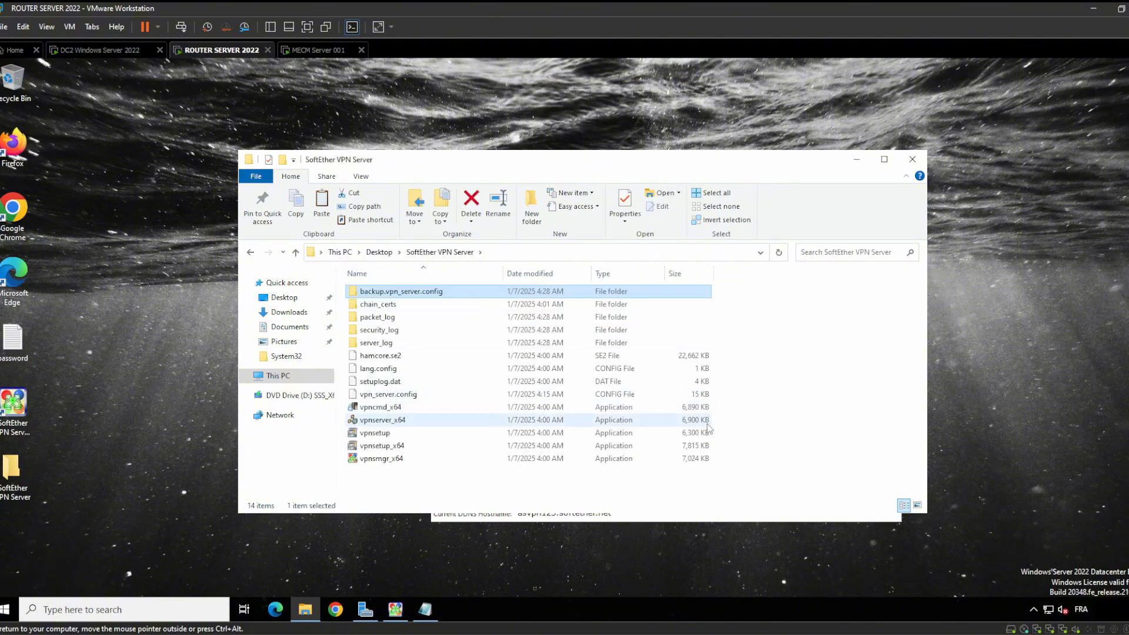
left_click_drag(726, 447, 23, 94)
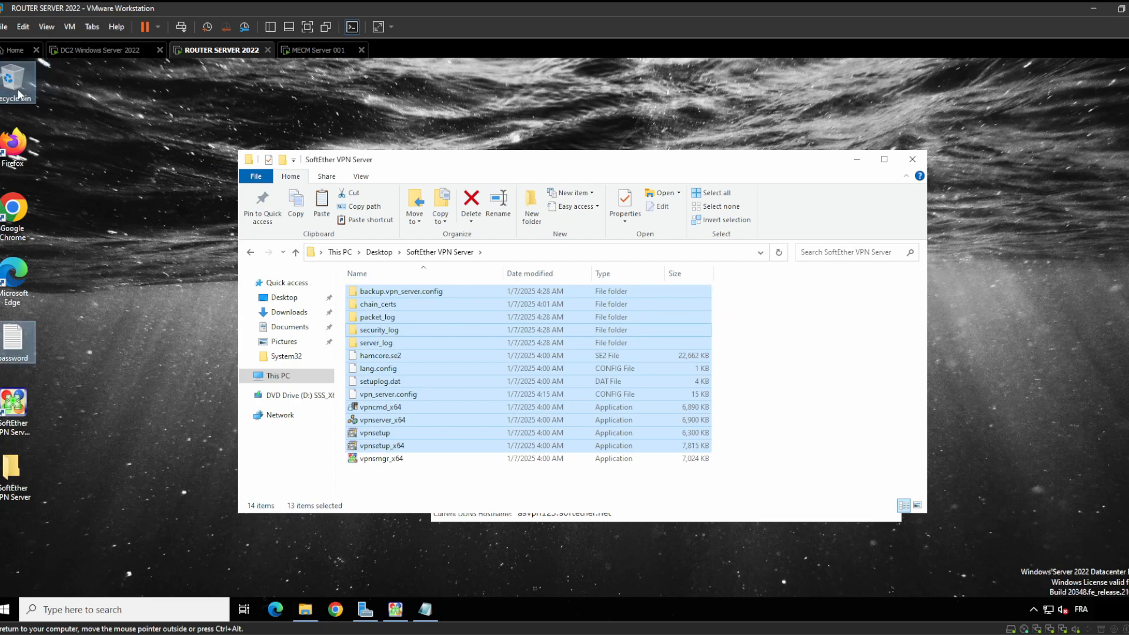
left_click(397, 292)
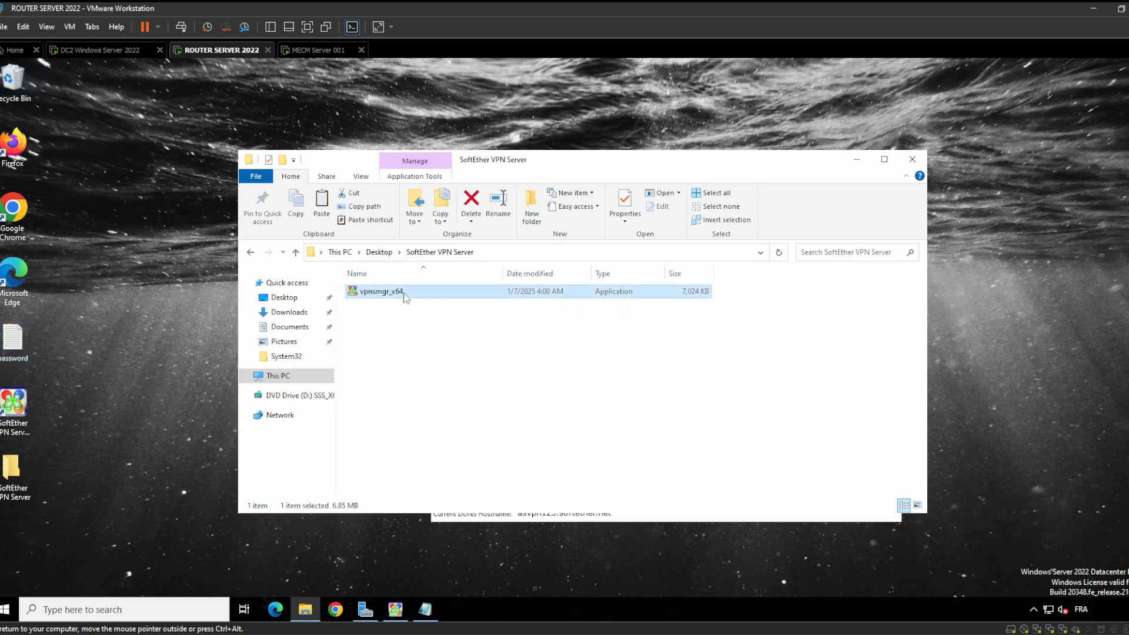
left_click(376, 335)
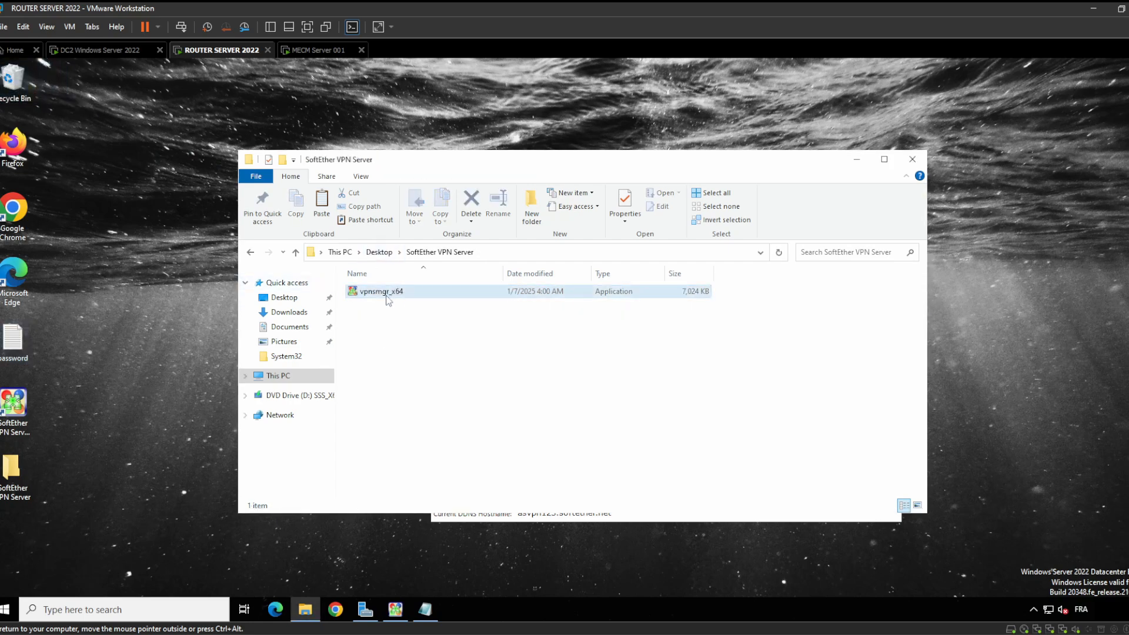
left_click(250, 253)
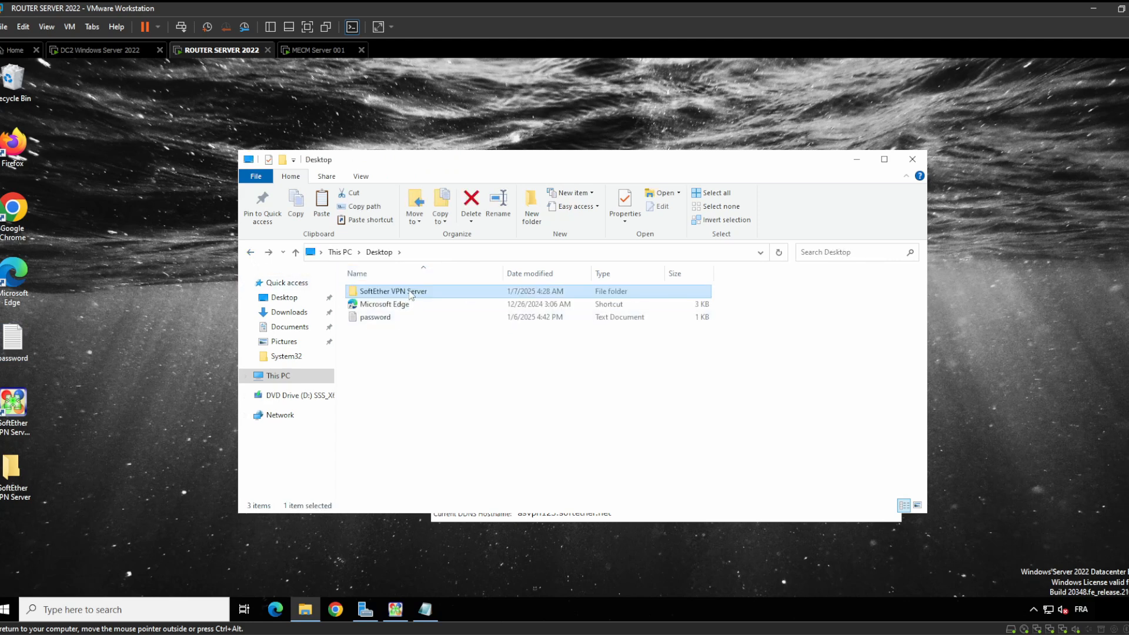
left_click(410, 293)
left_click(496, 290)
left_click(458, 252)
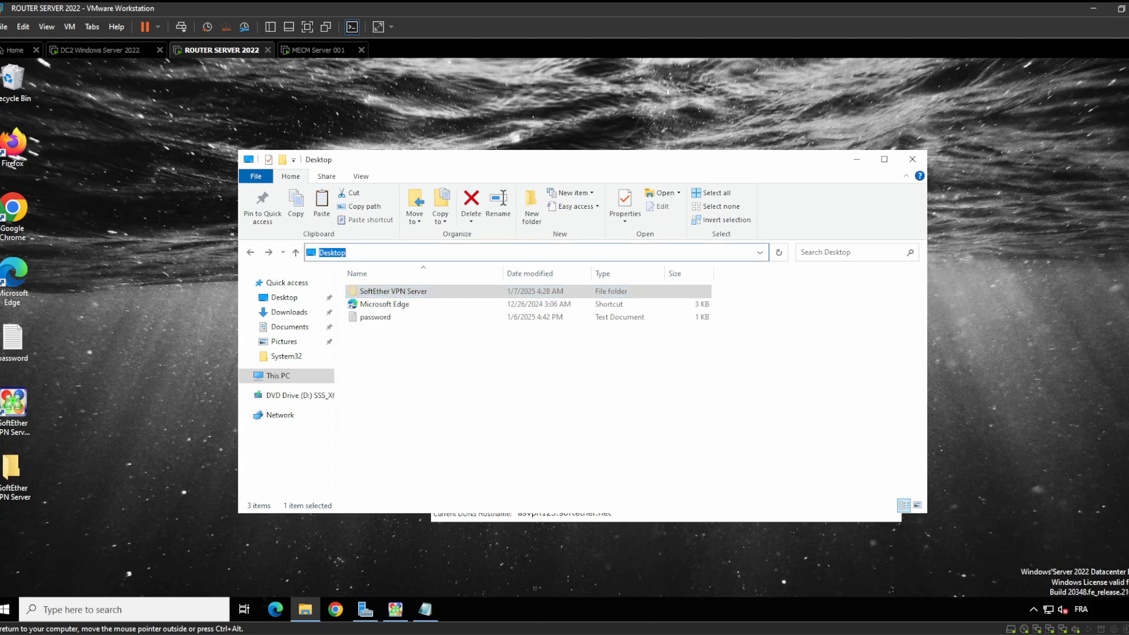
Paste the trimmed SoftEther VPN Server folder into Program Files on \\MECMSERVER\c$
key("BackSpace")
type("\\\\")
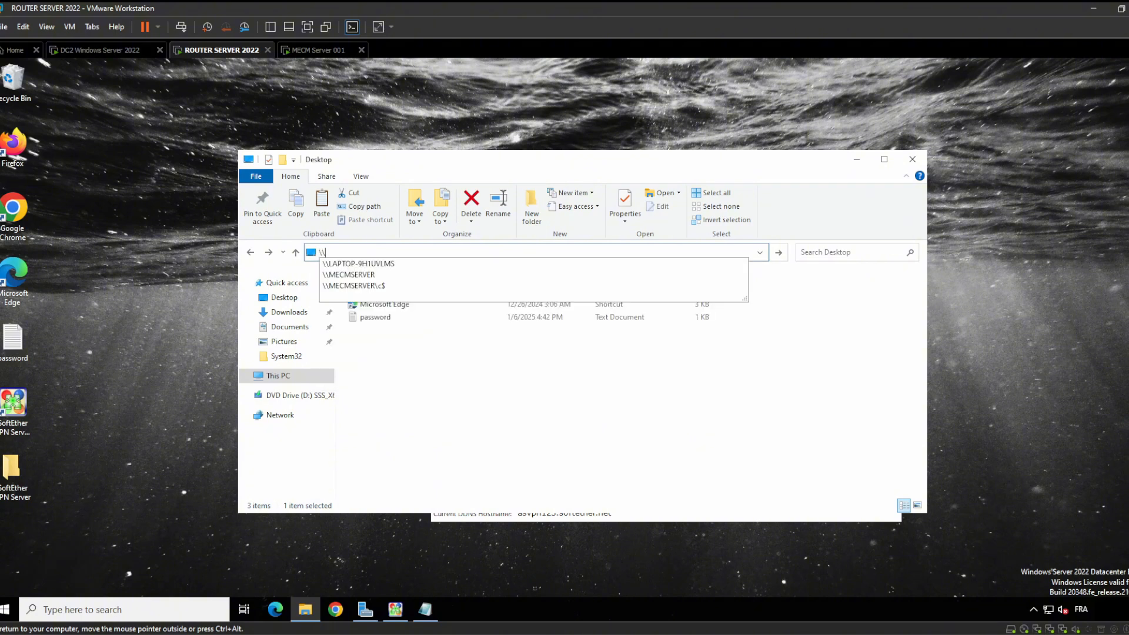
key("Down")
key("Down")
key("Down")
key("Return")
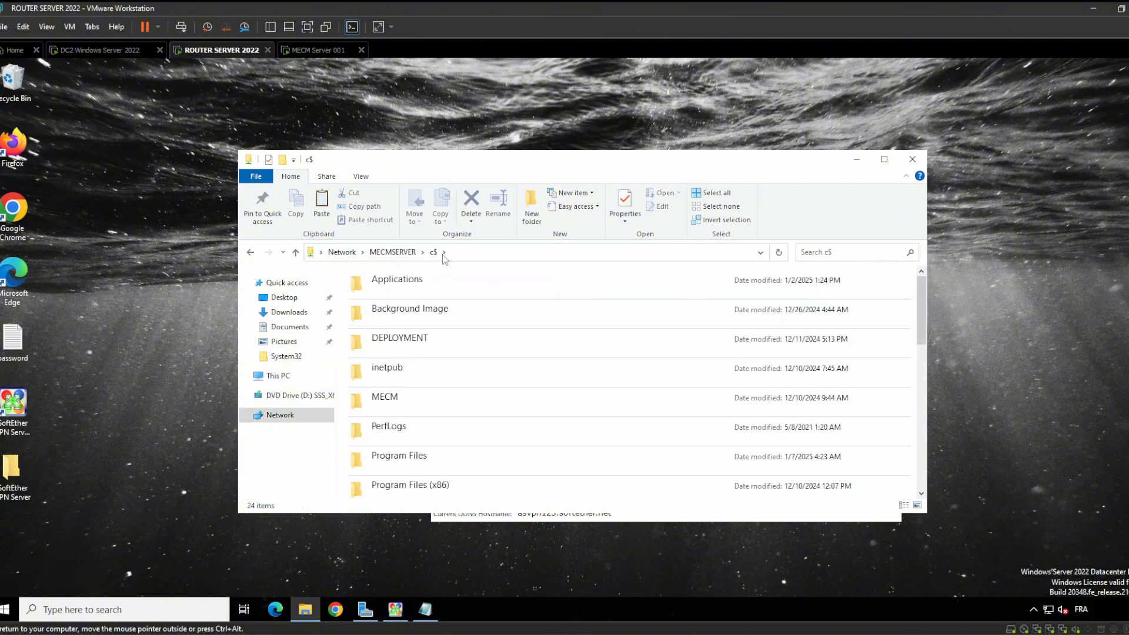
double_click(442, 450)
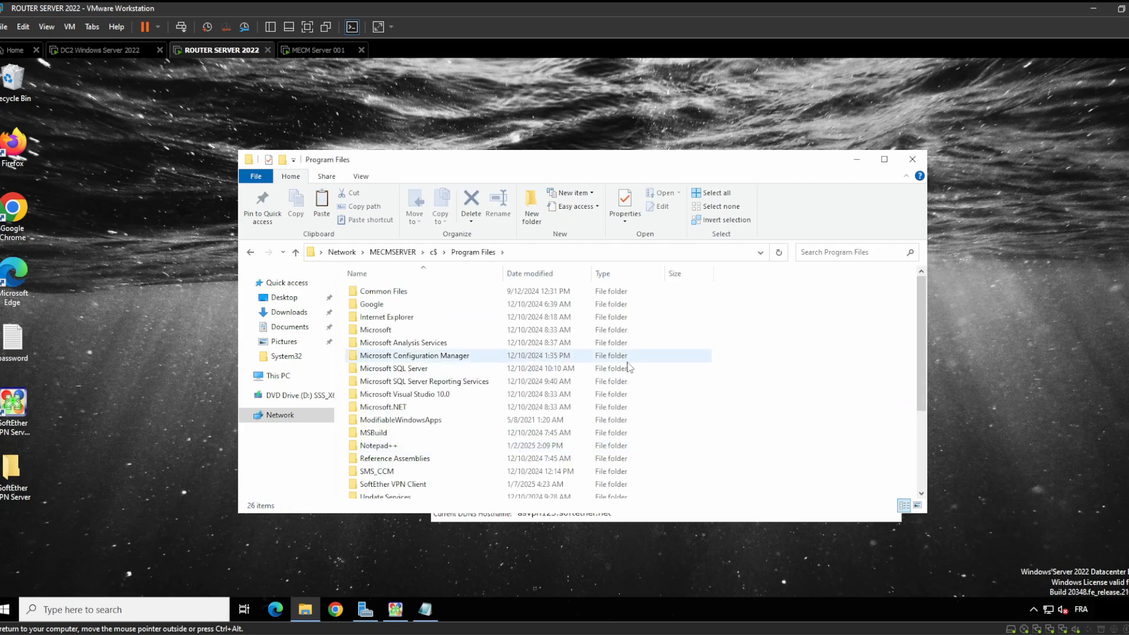
key("ctrl+v")
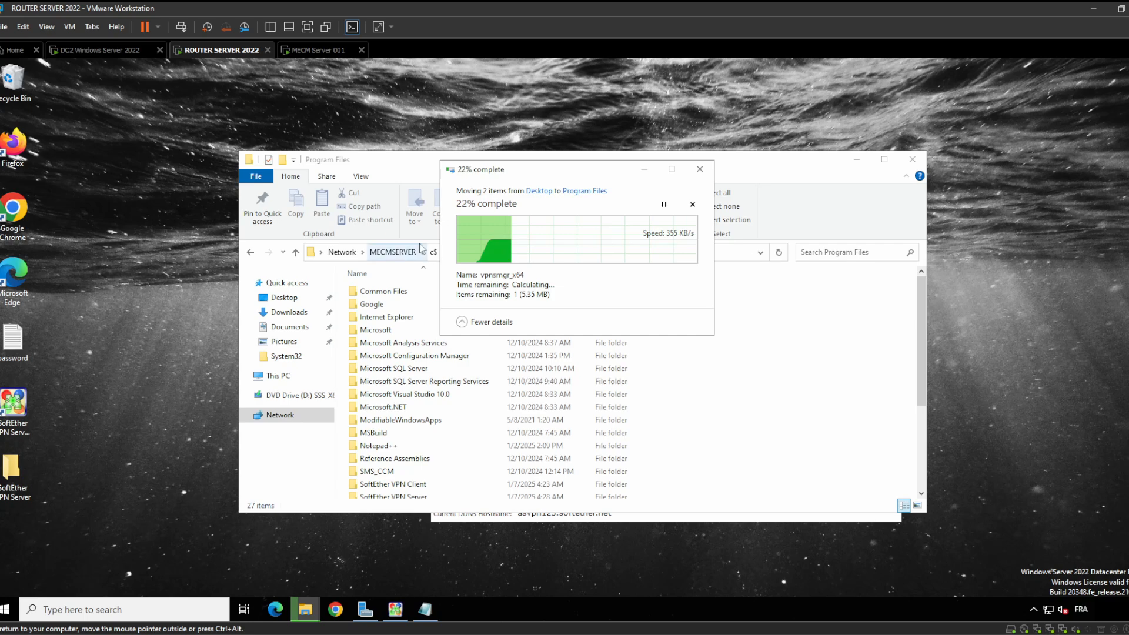
left_click(81, 54)
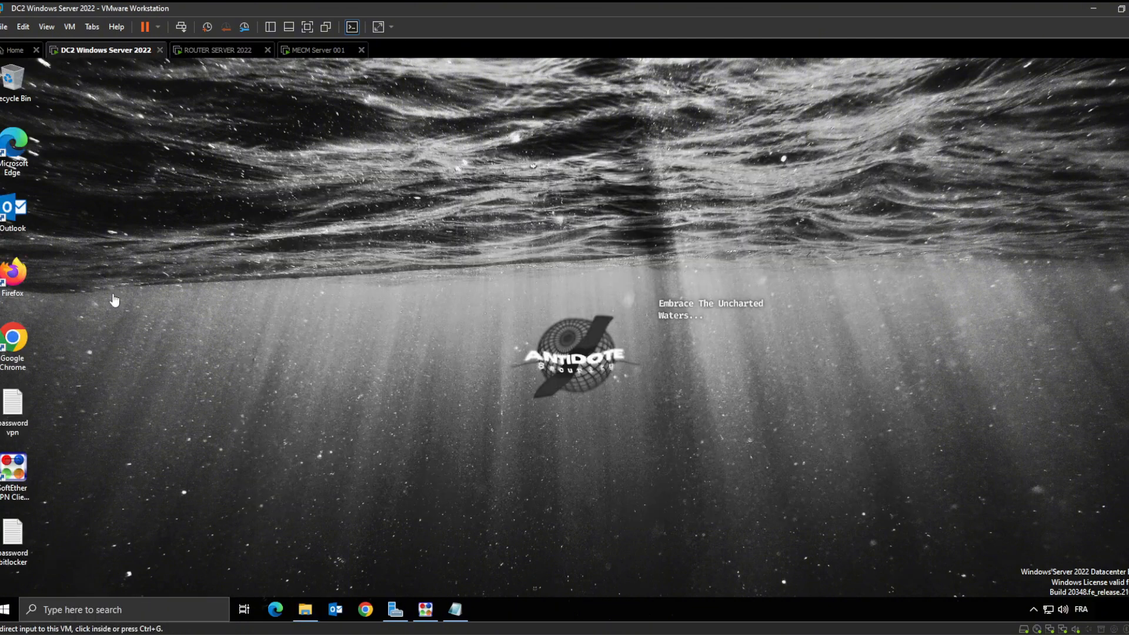
Step through Add Roles and Features to Select features for DC2, then cancel and minimize Server Manager
mouse_move(402, 610)
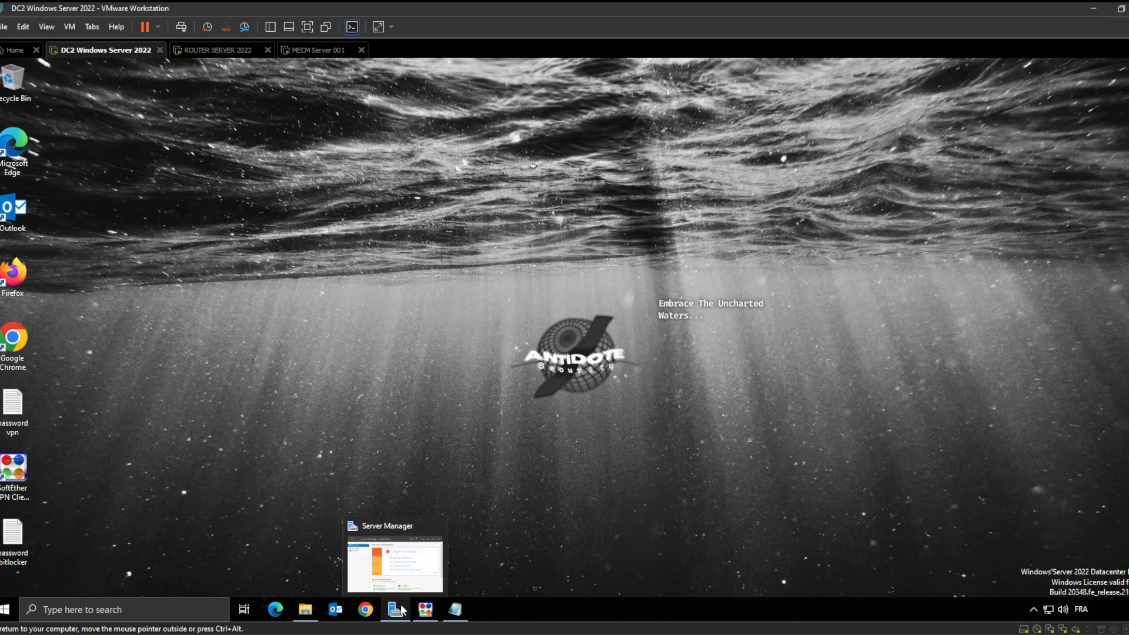
left_click(389, 573)
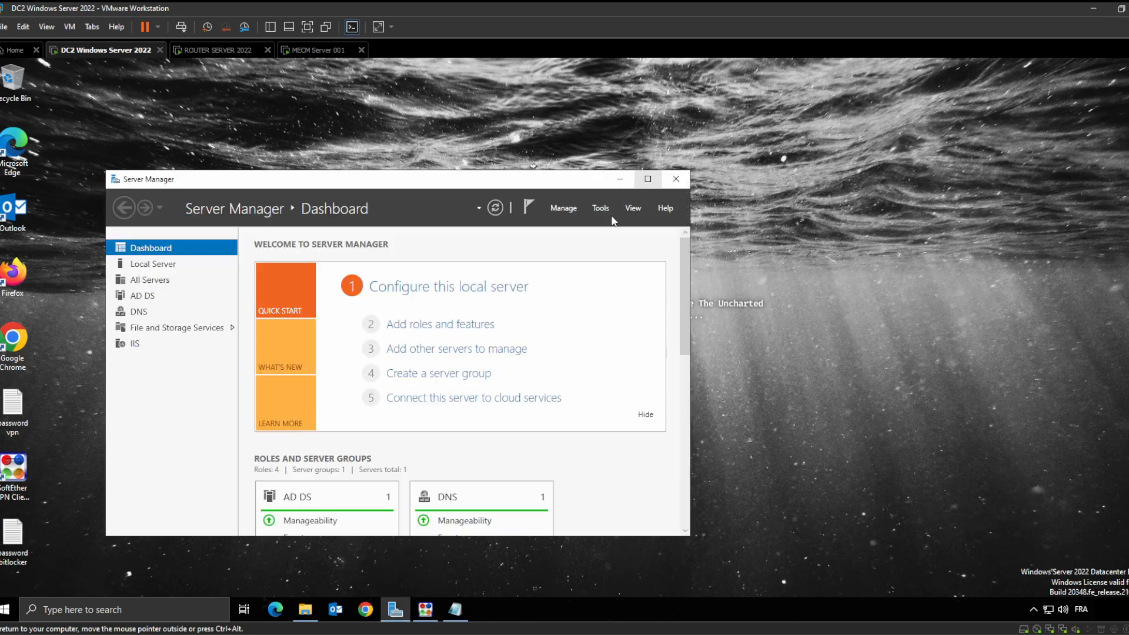
left_click(564, 212)
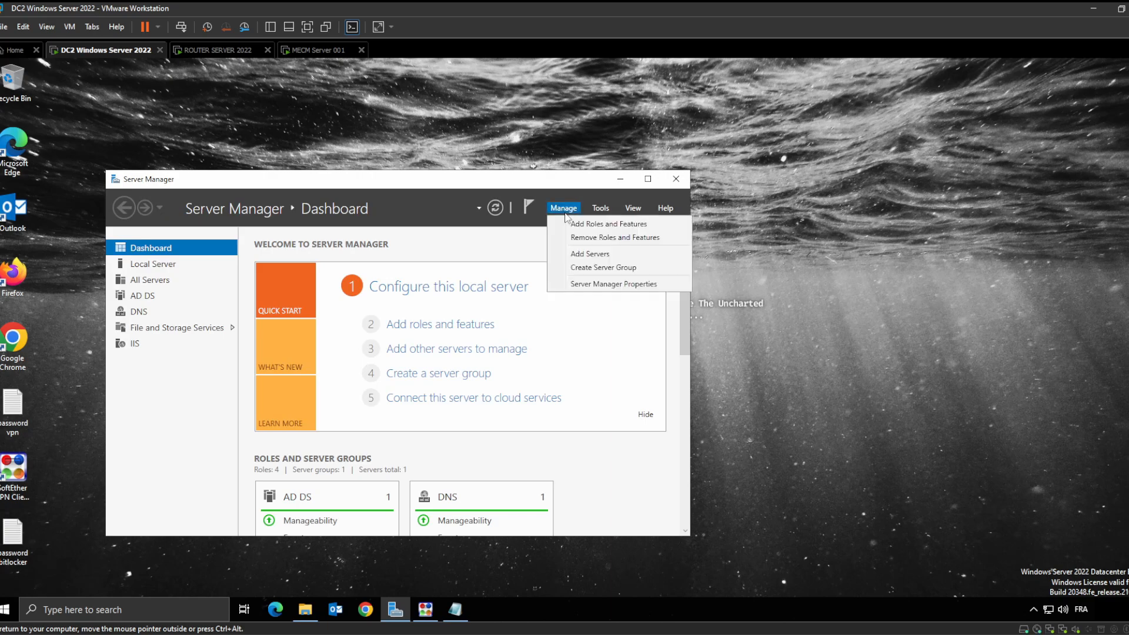
left_click(625, 226)
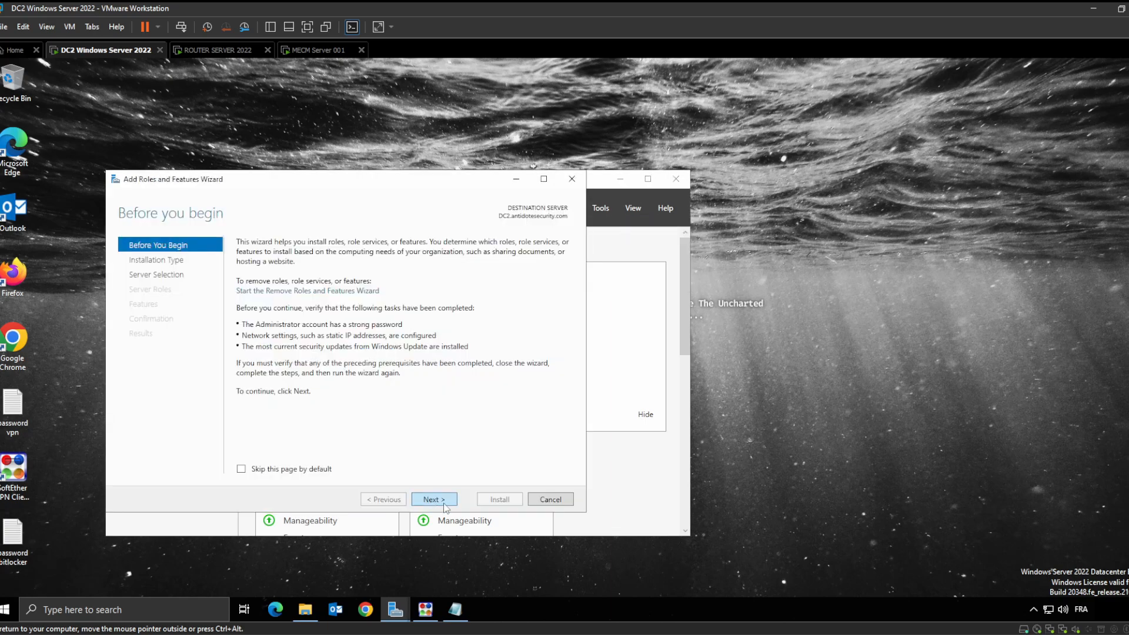
left_click(446, 506)
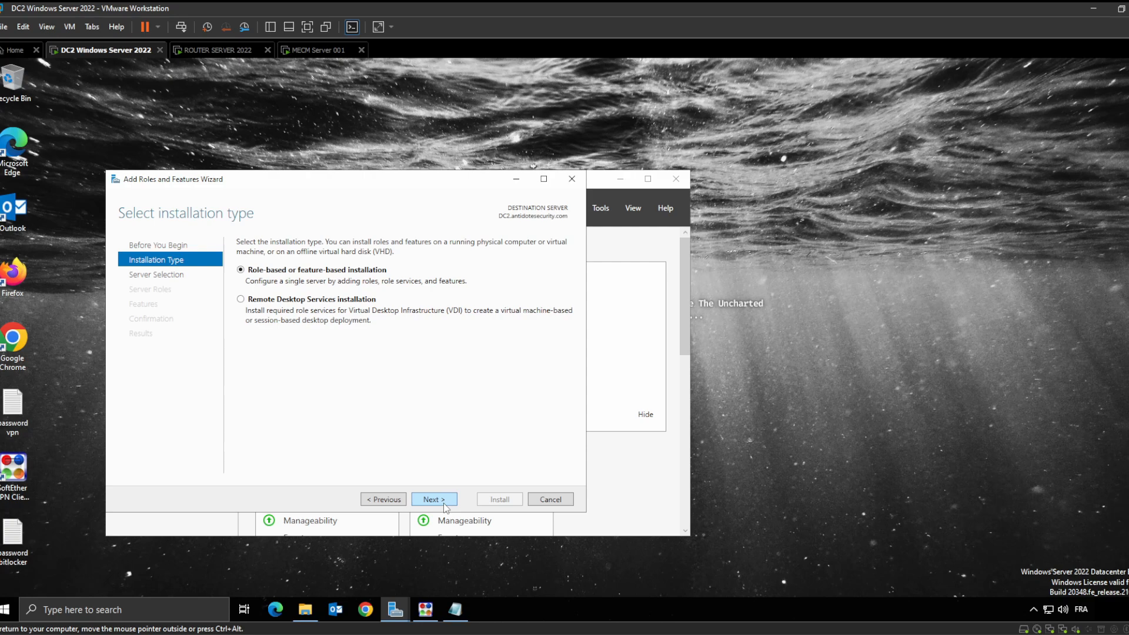
left_click(445, 505)
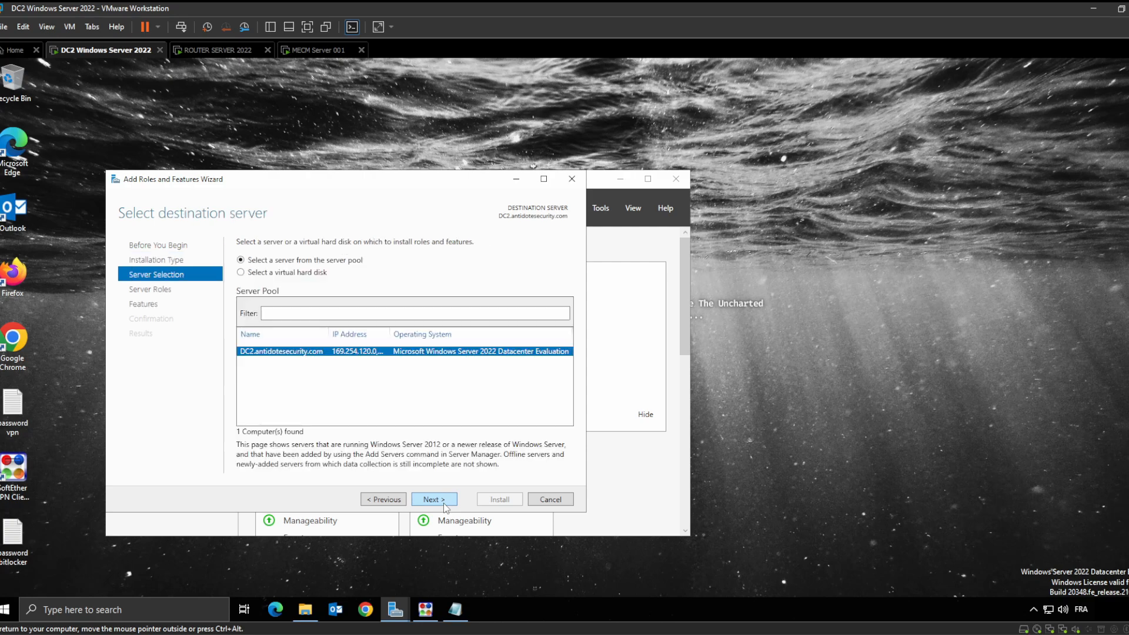
left_click(445, 505)
left_click(438, 501)
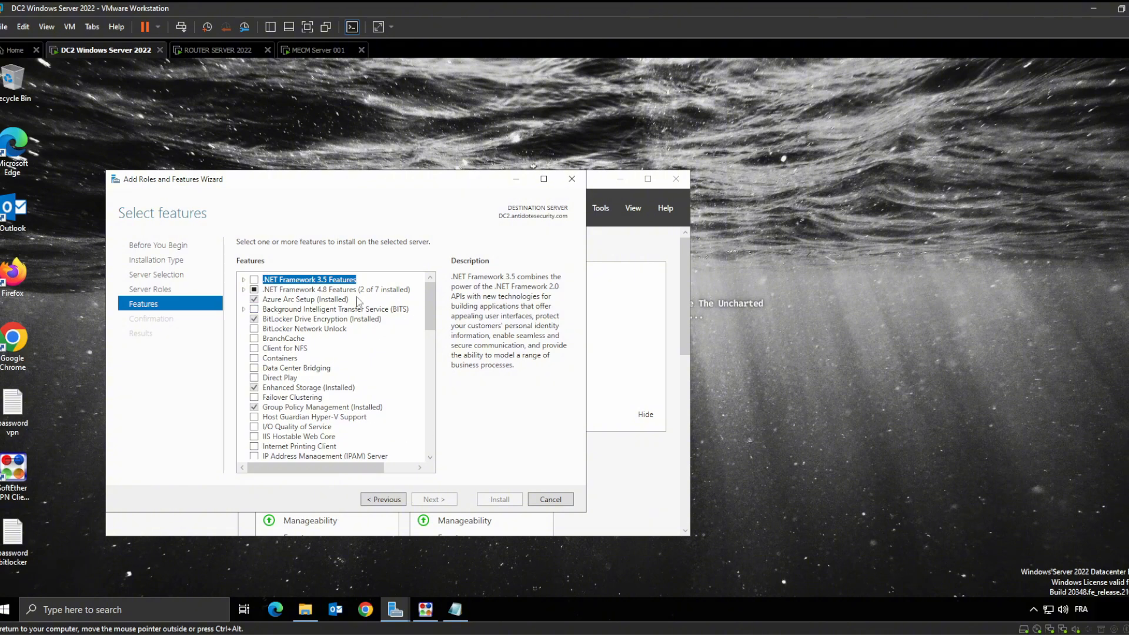
left_click(573, 179)
left_click(620, 179)
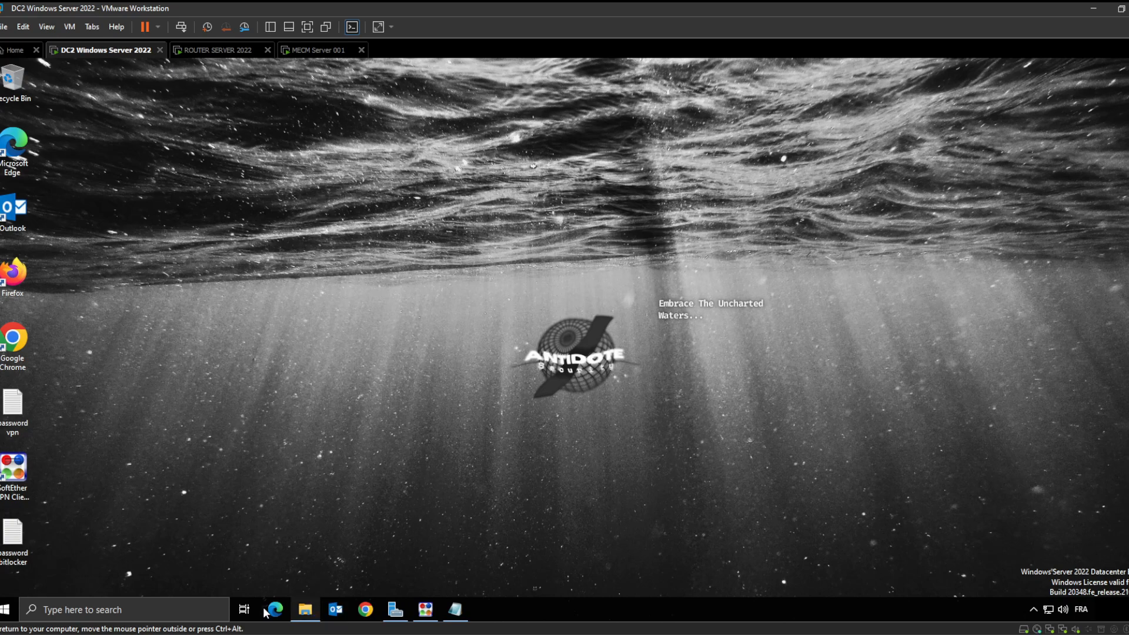
Restore Server Manager and look over its Tools list of administrative tools
left_click(400, 612)
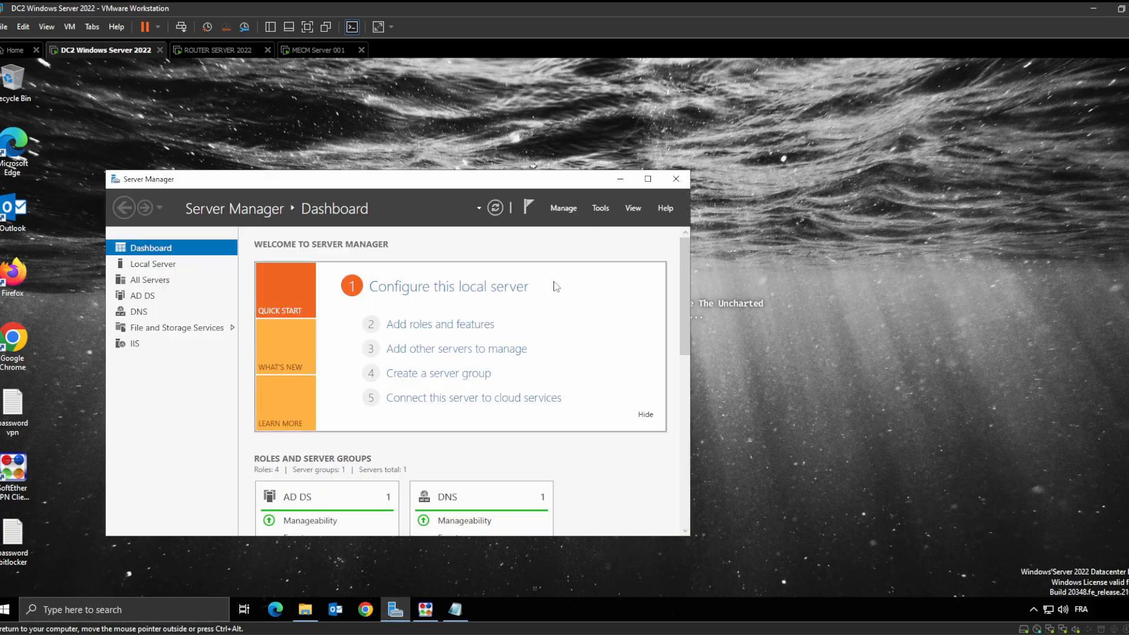
left_click(600, 208)
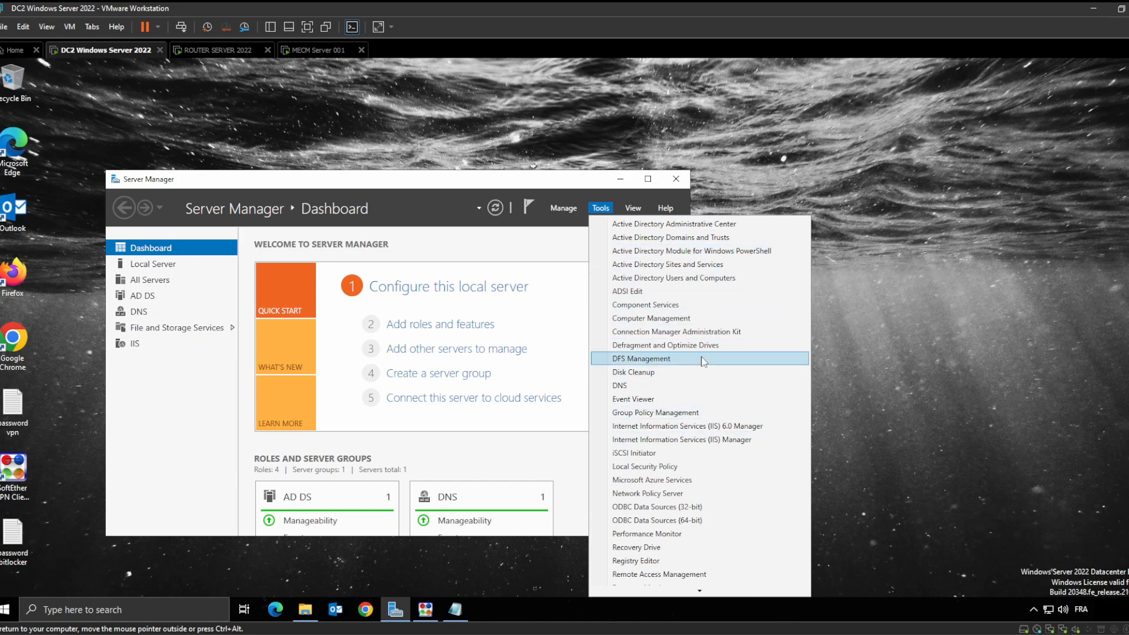
left_click(856, 250)
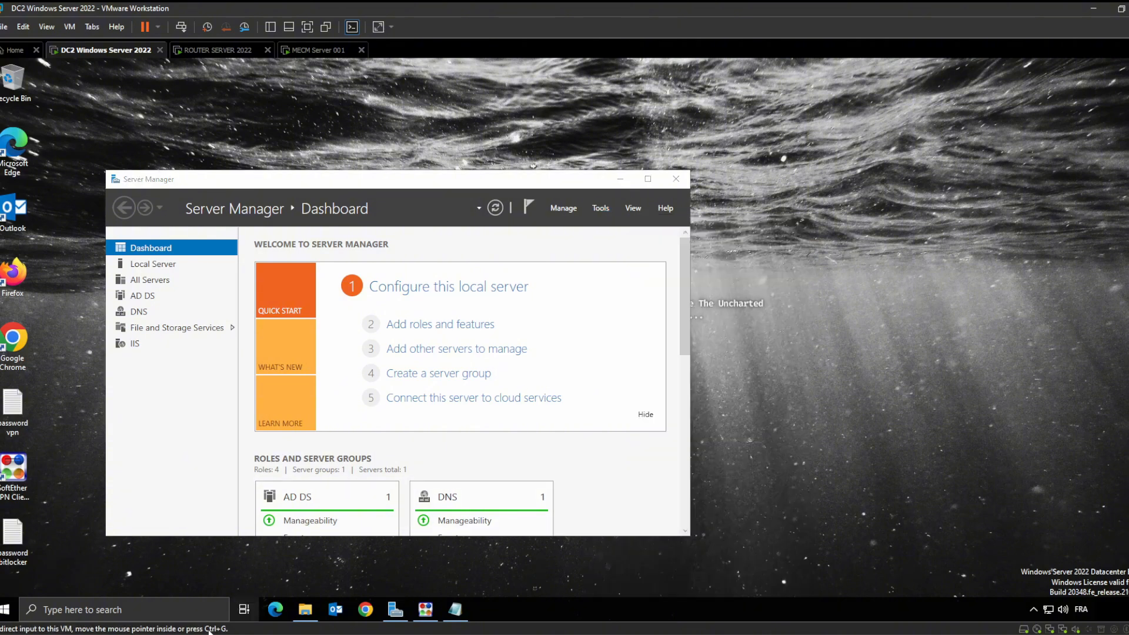
Search 'control' and open Control Panel's BitLocker Drive Encryption page, confirming BitLocker is off on C:
left_click(179, 602)
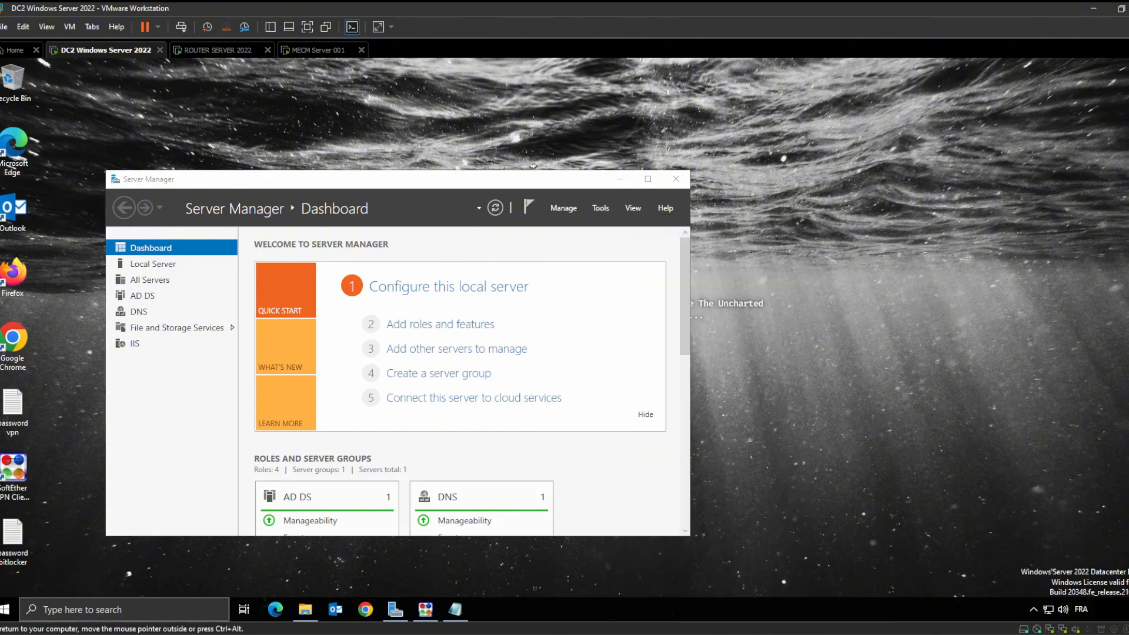
type("control")
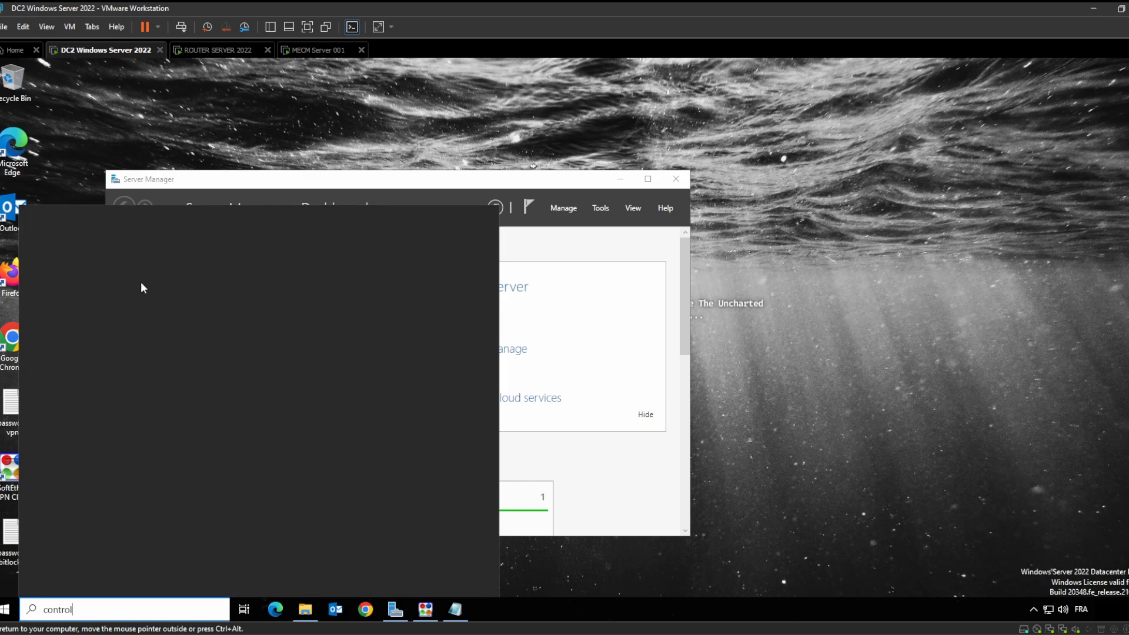
left_click(126, 273)
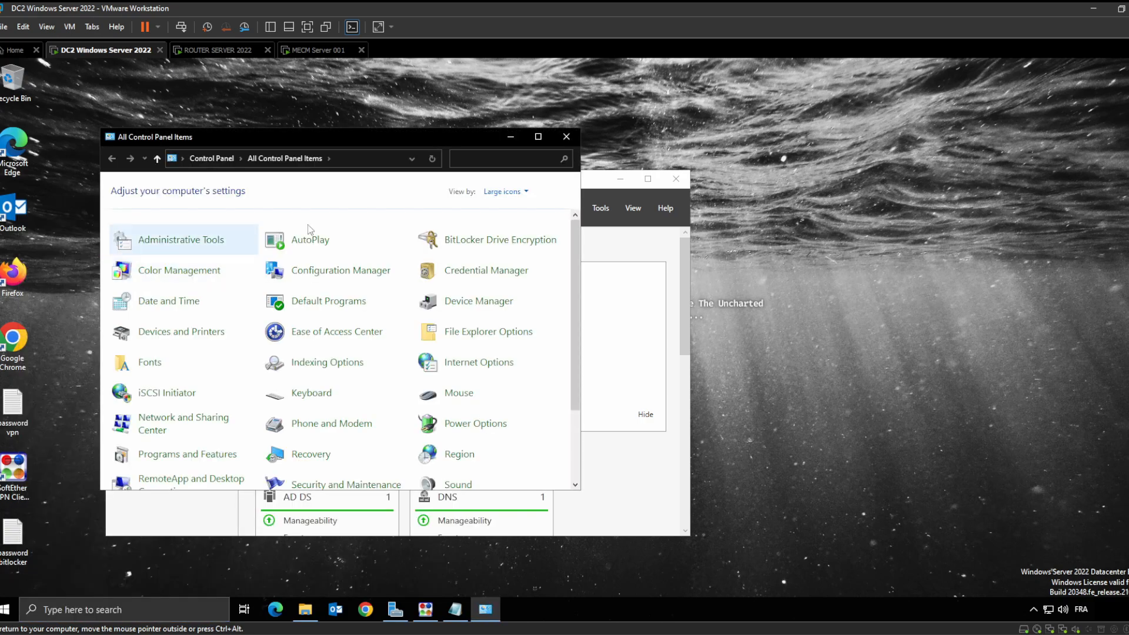
left_click(491, 244)
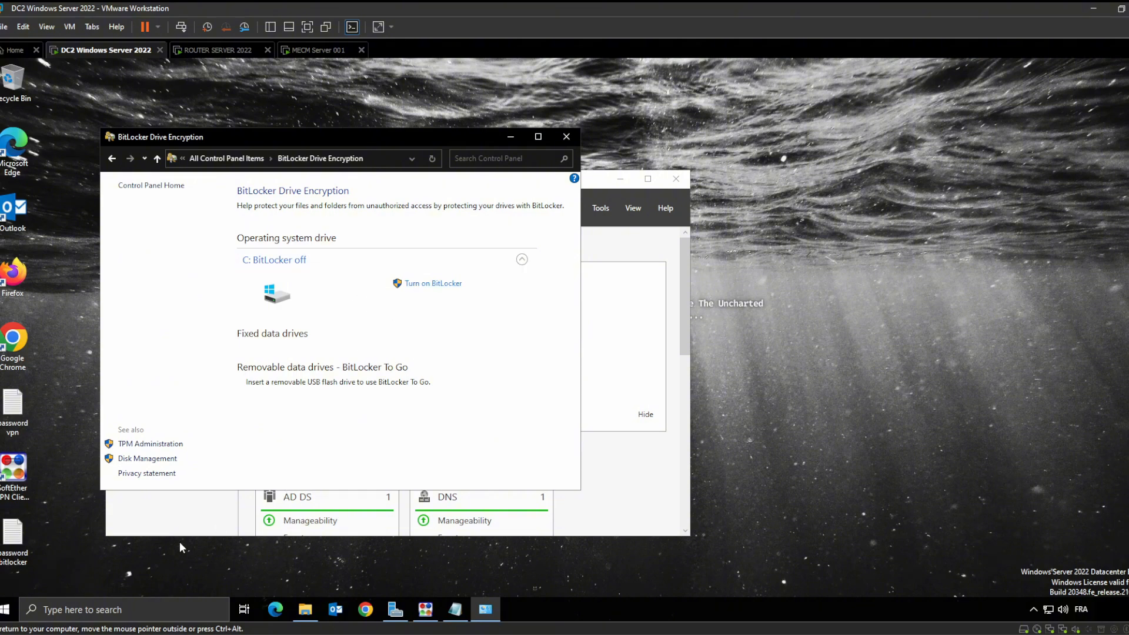
left_click(6, 610)
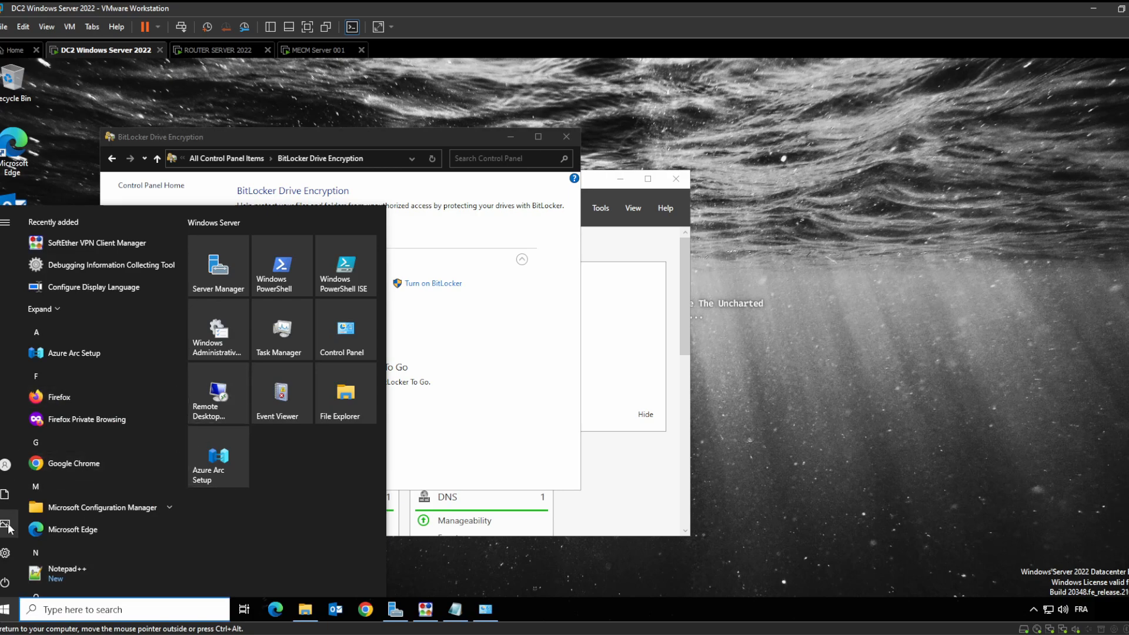
Open Settings > Update & Security > Windows Security > Virus & threat protection, confirming no current threats
left_click(30, 555)
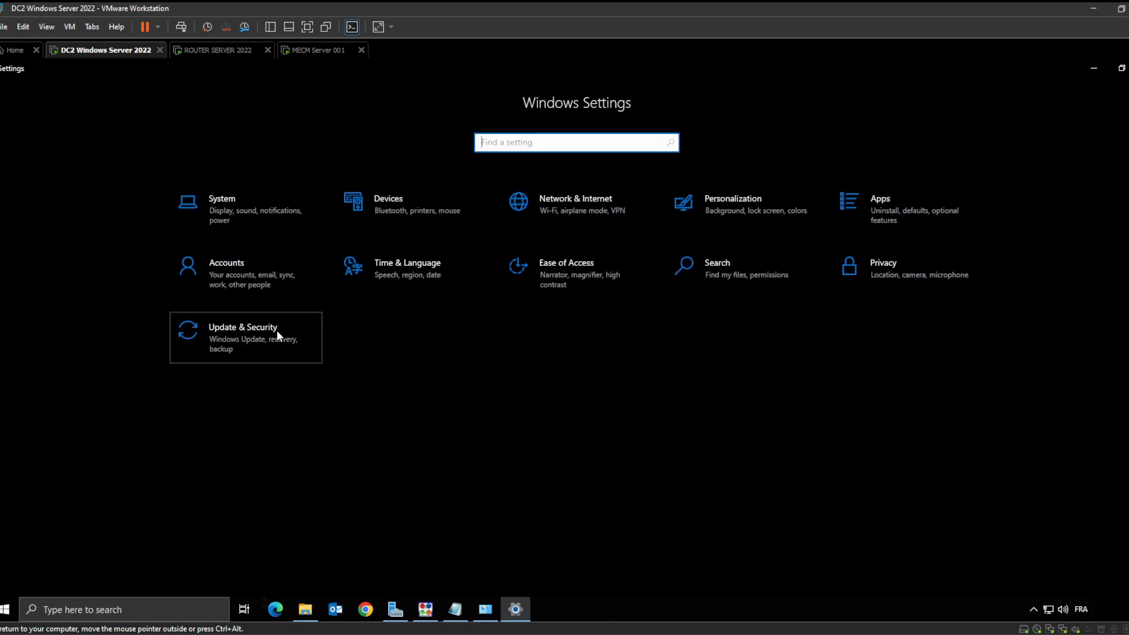
left_click(276, 330)
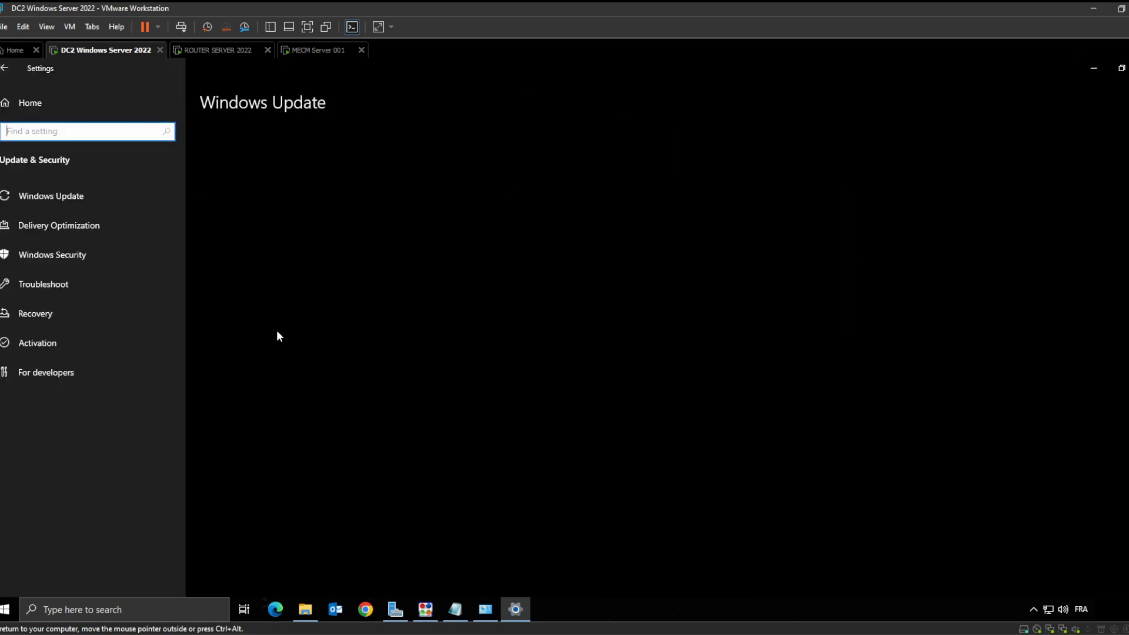
left_click(176, 253)
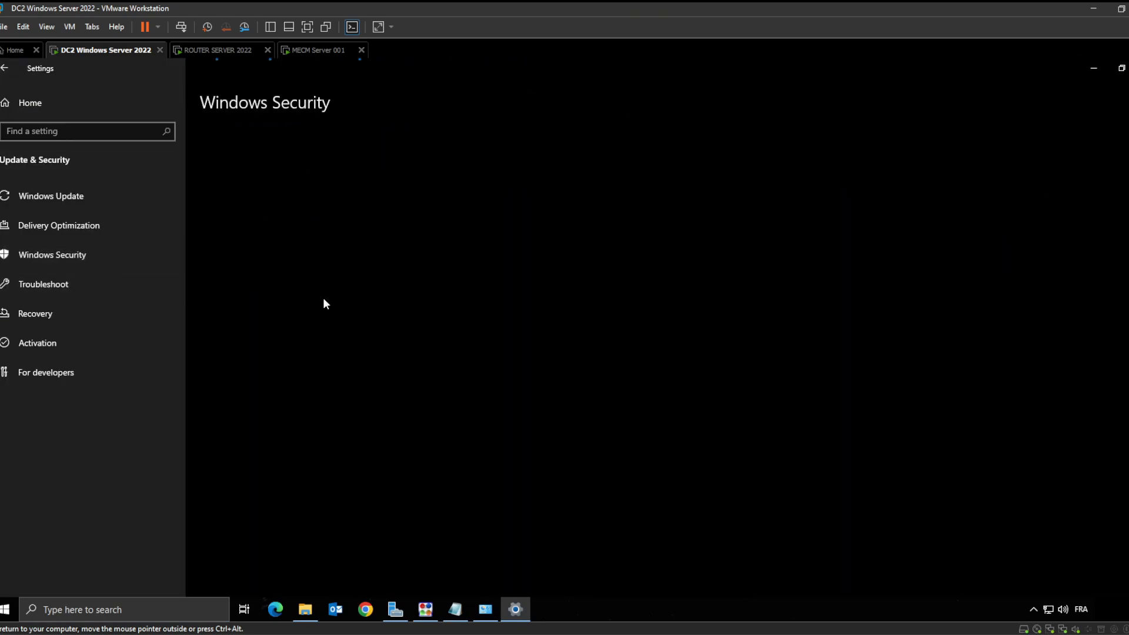
left_click(304, 234)
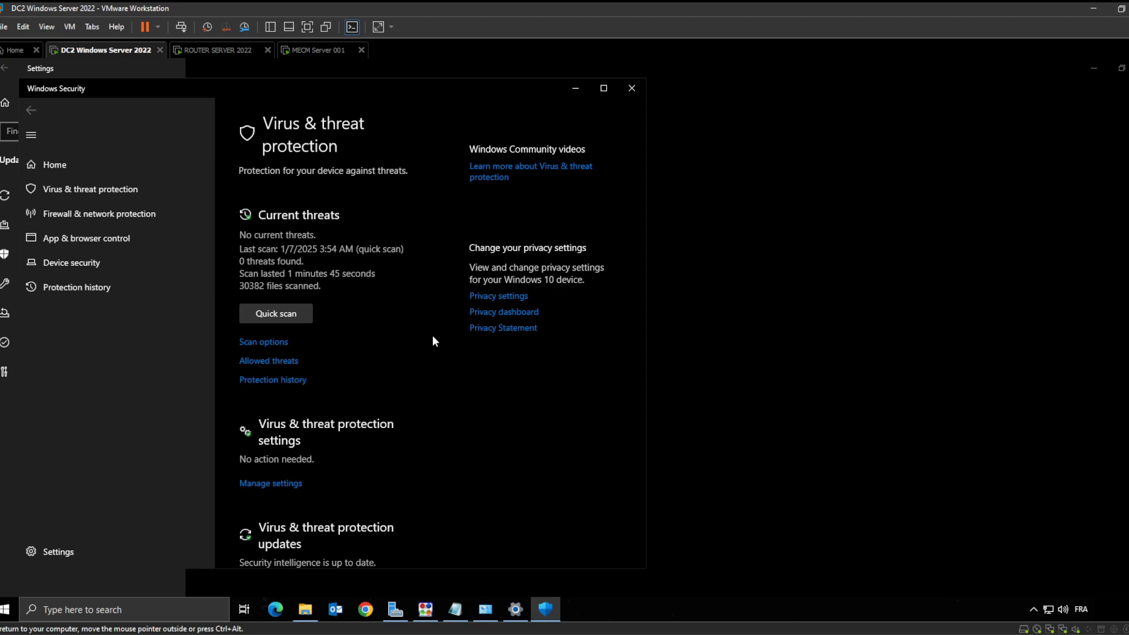
left_click(320, 51)
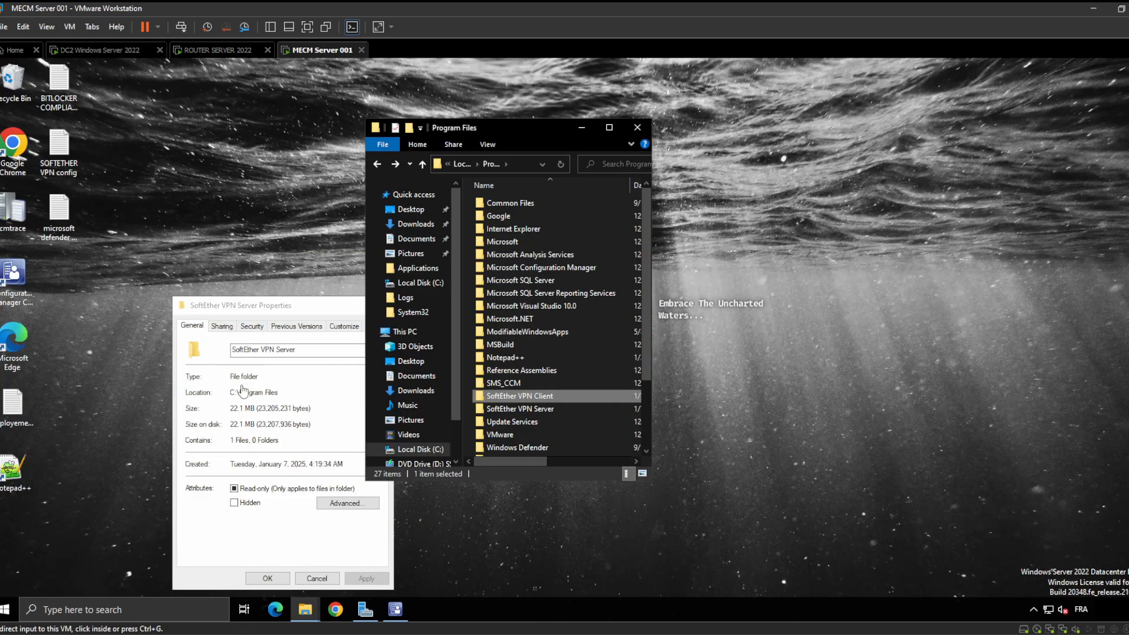
Bring the MECM server's Configuration Manager console forward to its Configuration Items node
left_click(395, 609)
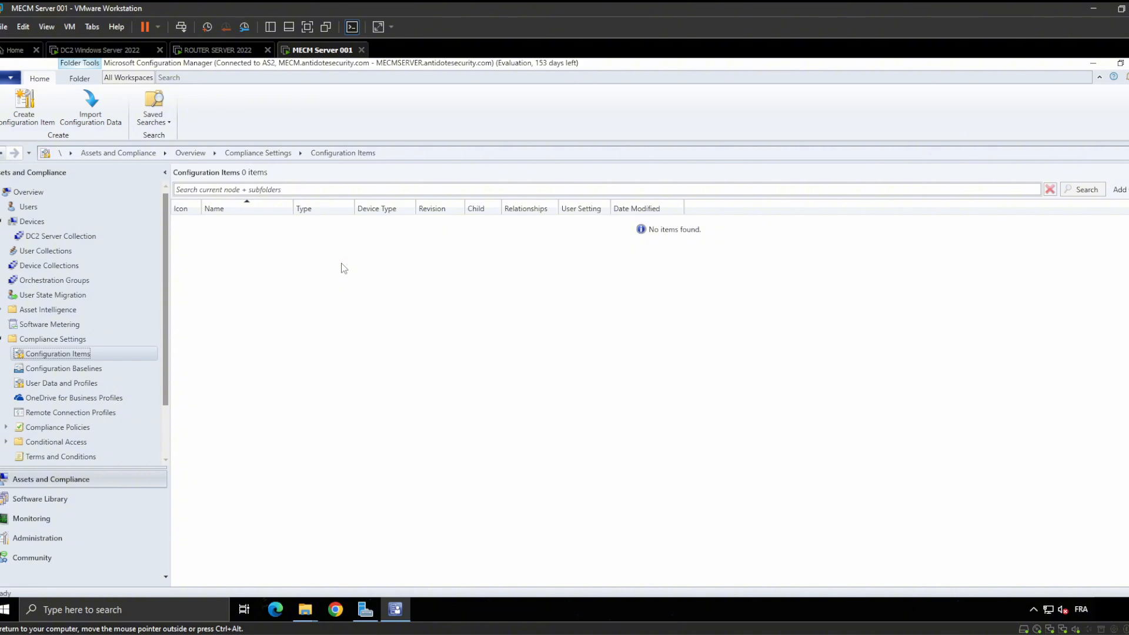
Check the Software Library, dismiss its incomplete-results error, and return to Assets and Compliance
left_click(77, 499)
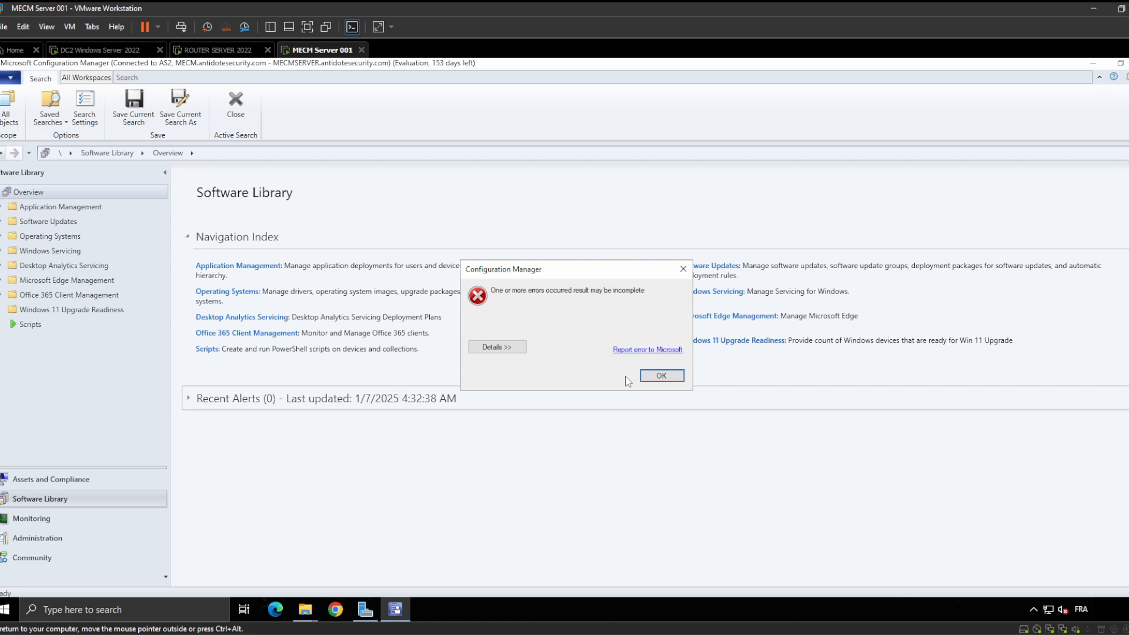
left_click(683, 269)
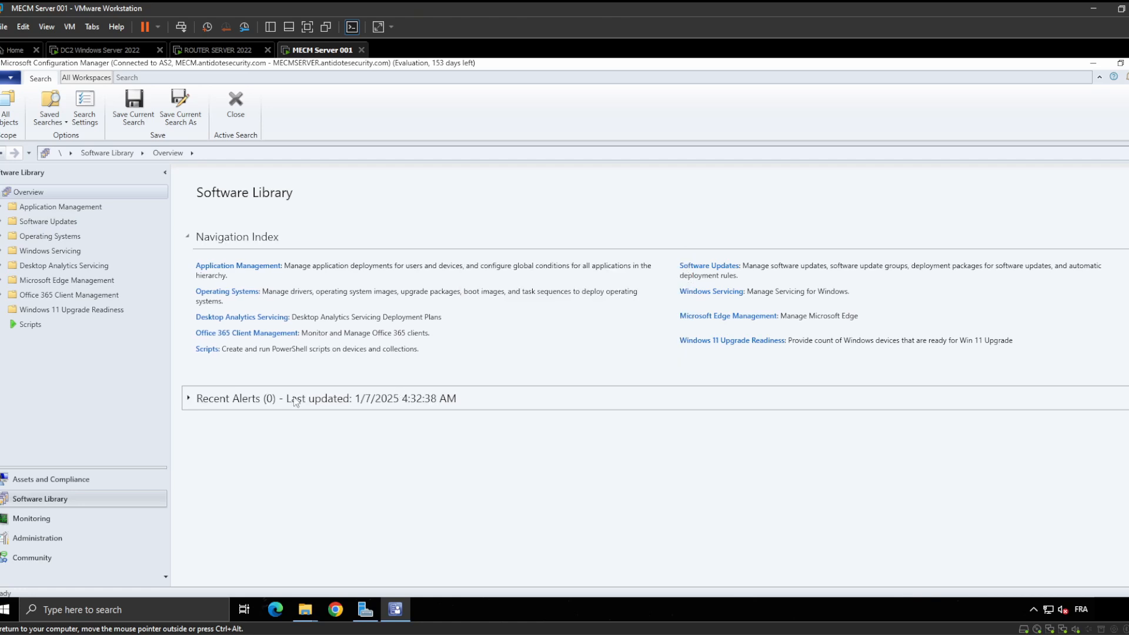
left_click(52, 479)
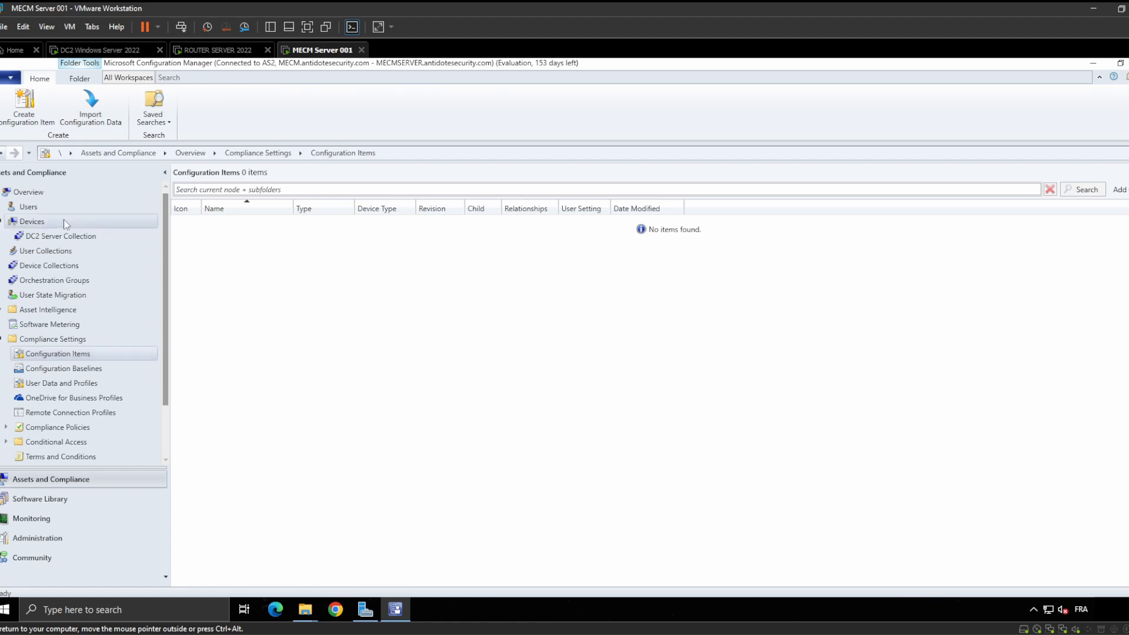
Review the DC2 Server Collection, user collections and seven device collections, then switch to the router server VM
left_click(66, 239)
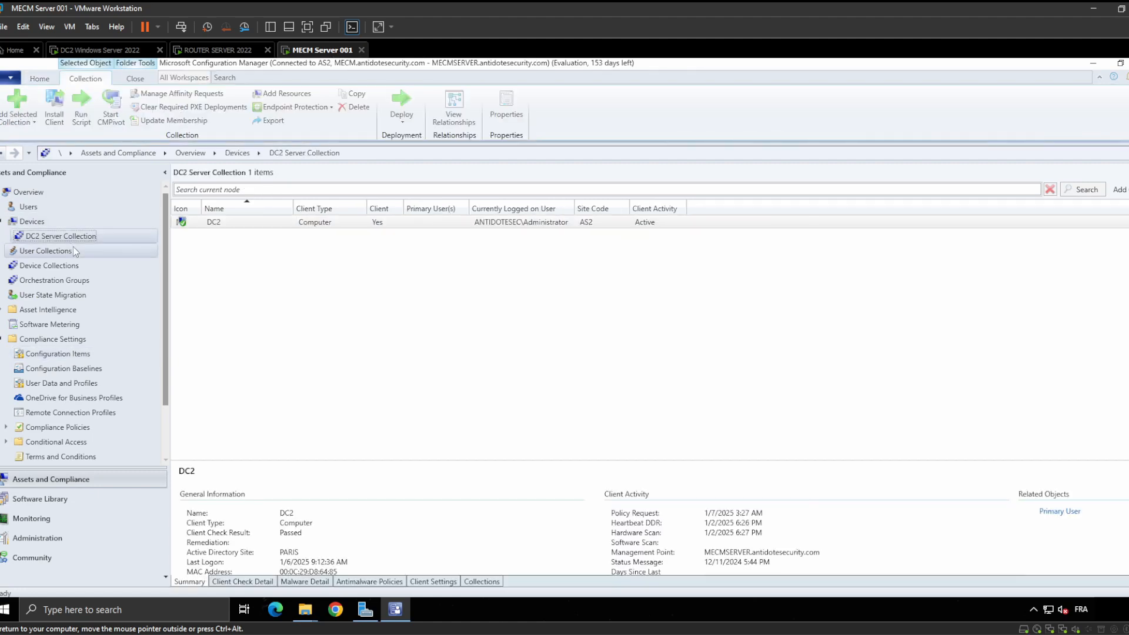
left_click(73, 251)
left_click(73, 264)
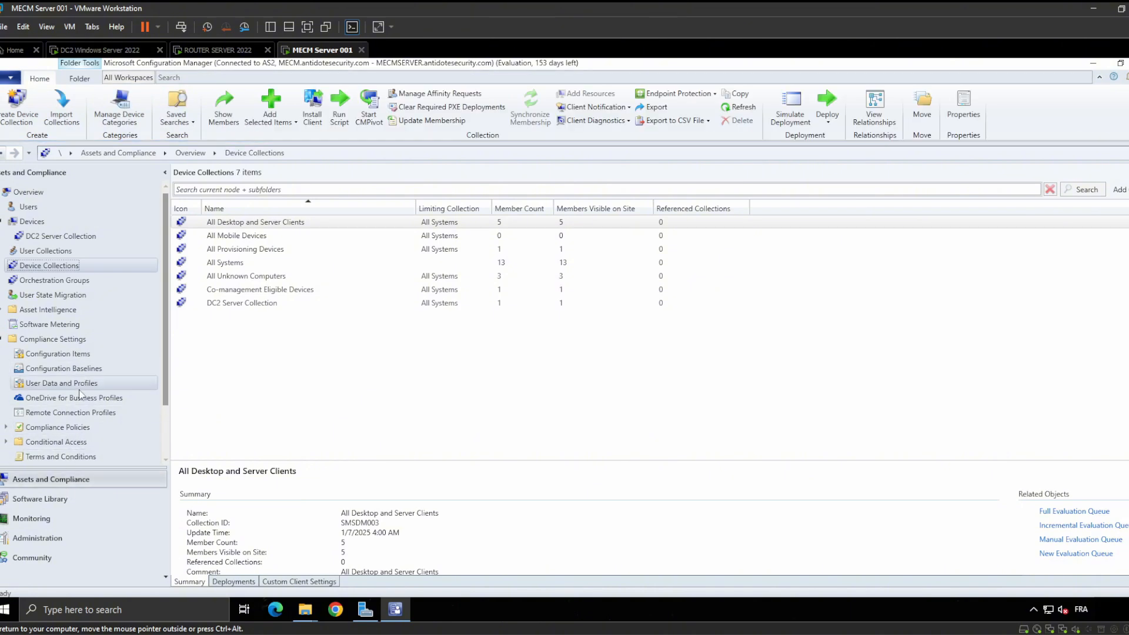
left_click(221, 50)
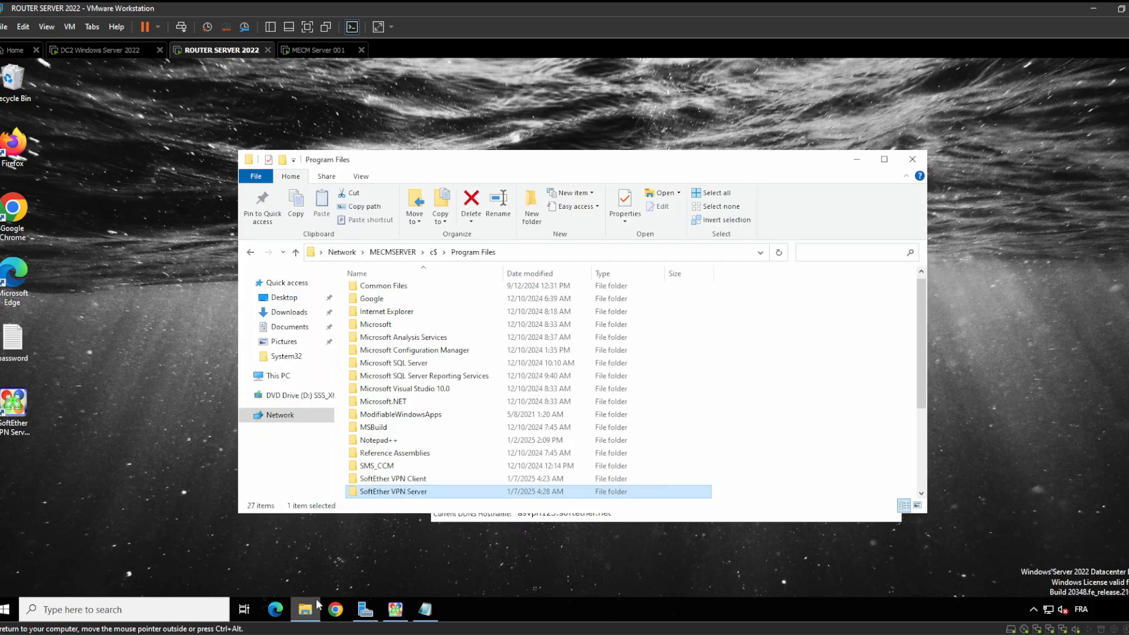
Minimize Program Files to glance at SoftEther VPN Server Manager, then go back to the DC2 VM
left_click(857, 159)
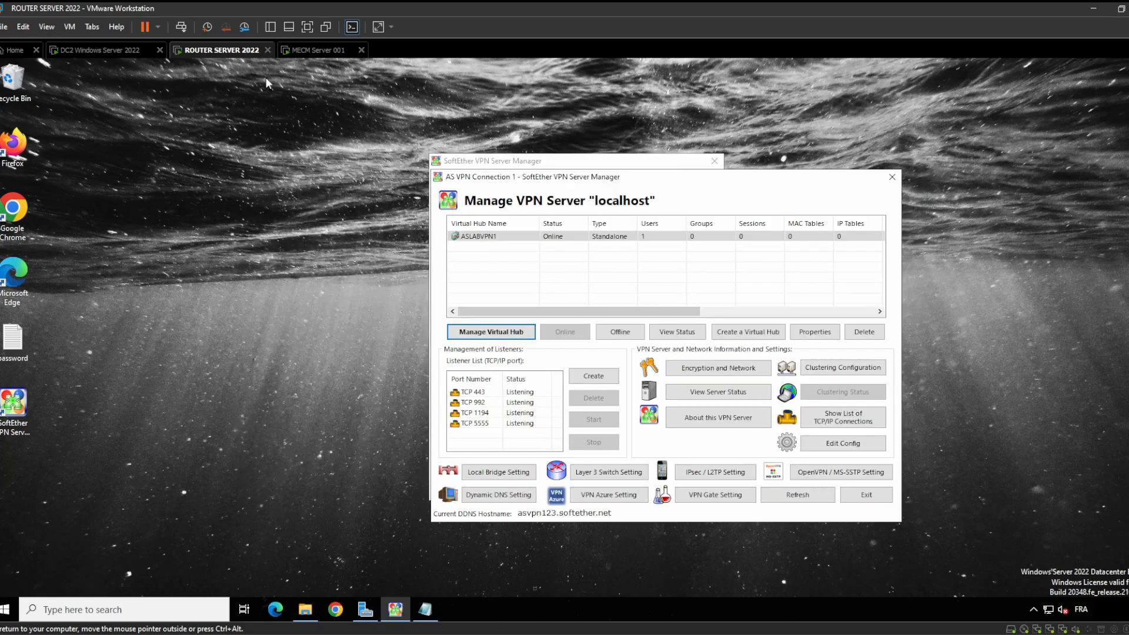
left_click(104, 52)
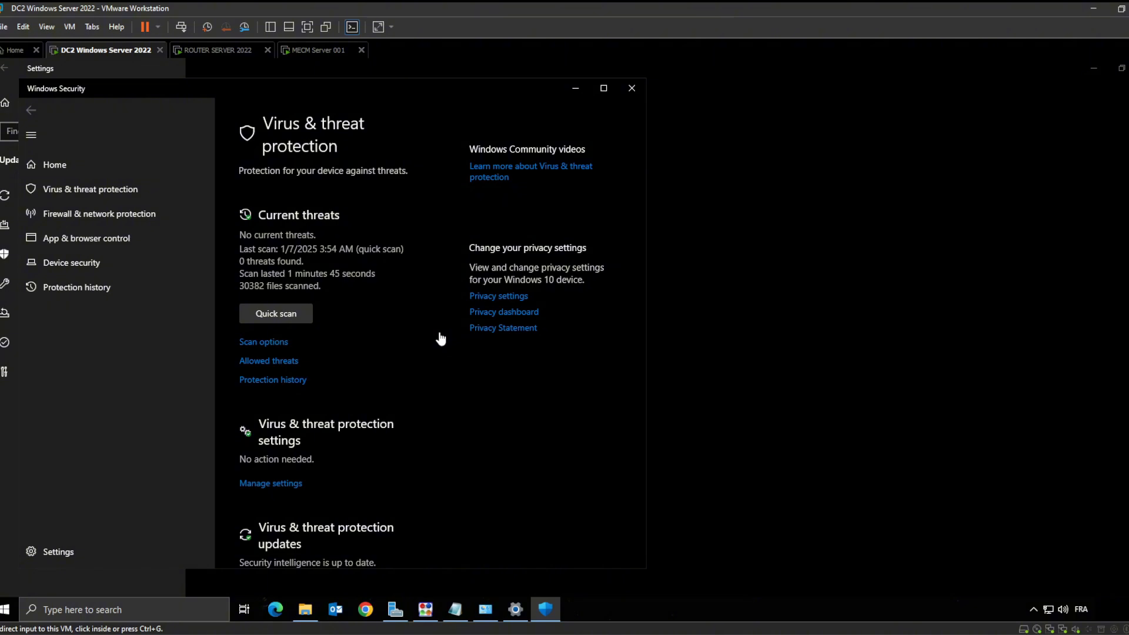
Open Virus & threat protection settings to confirm Tamper Protection is off and administrator-managed
left_click(283, 483)
scroll(331, 424, "down", 10)
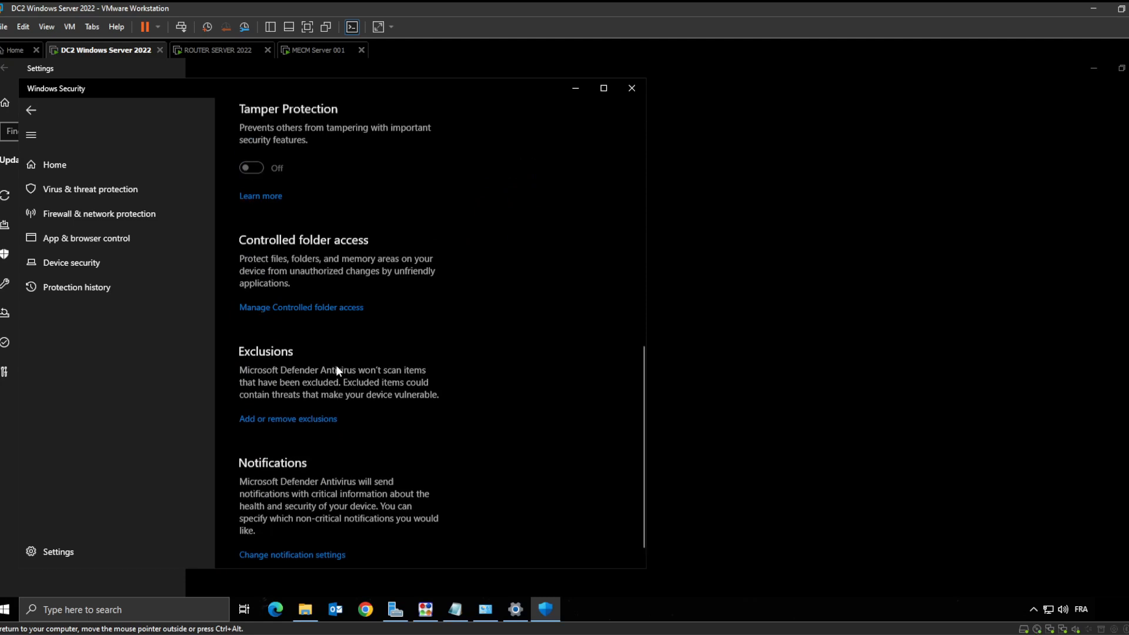
scroll(338, 370, "up", 3)
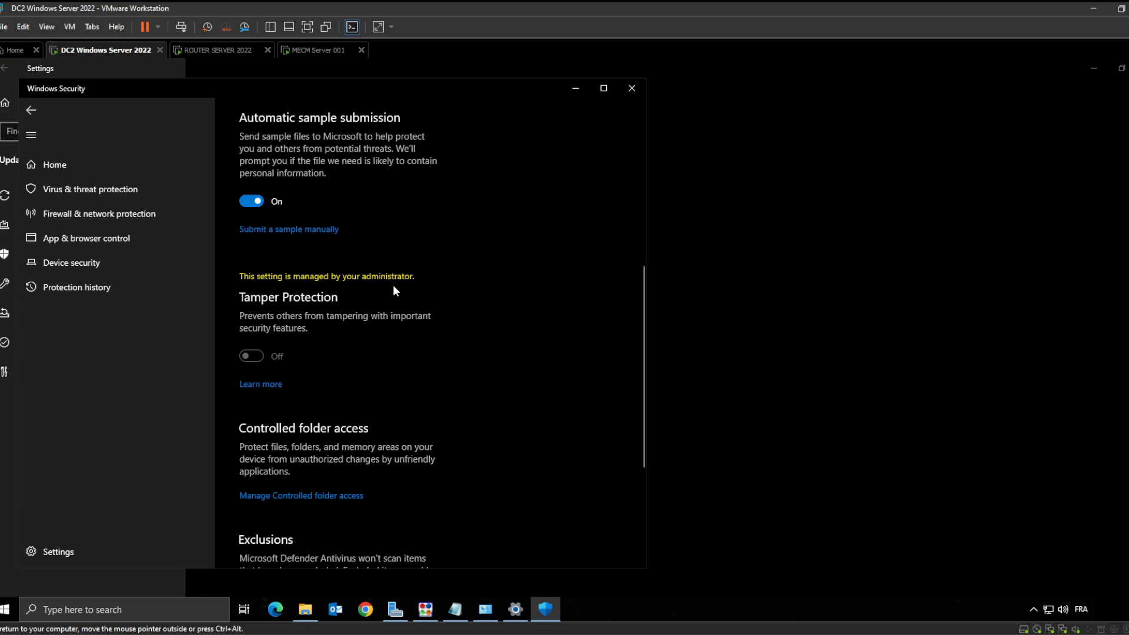
Minimize Windows Security and Settings so BitLocker Drive Encryption shows C: still off
left_click(578, 88)
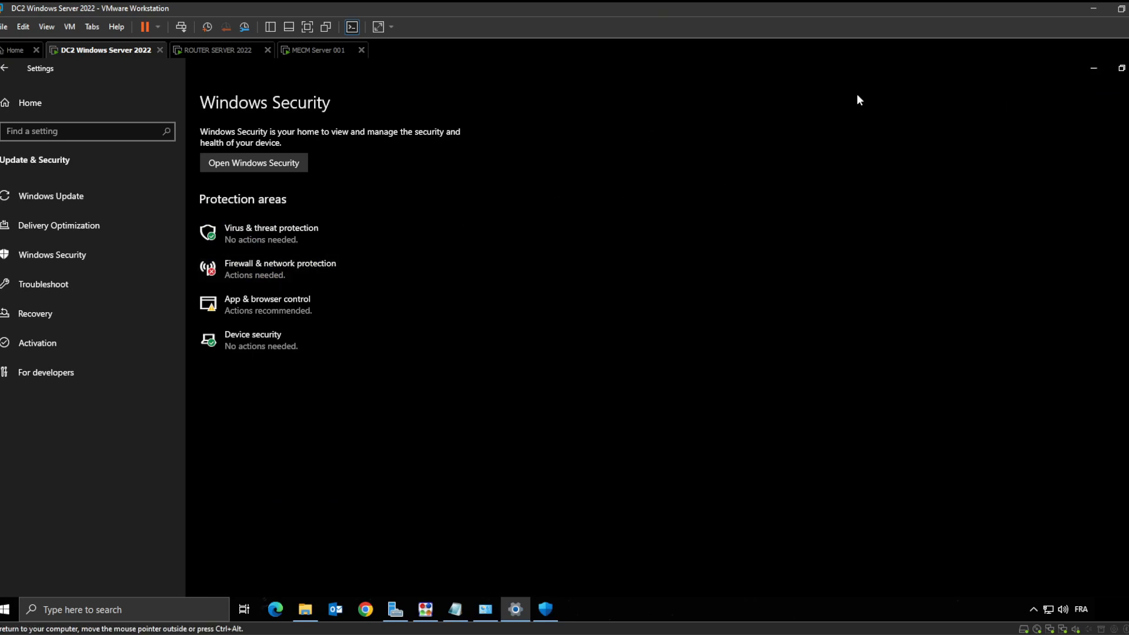
left_click(1096, 68)
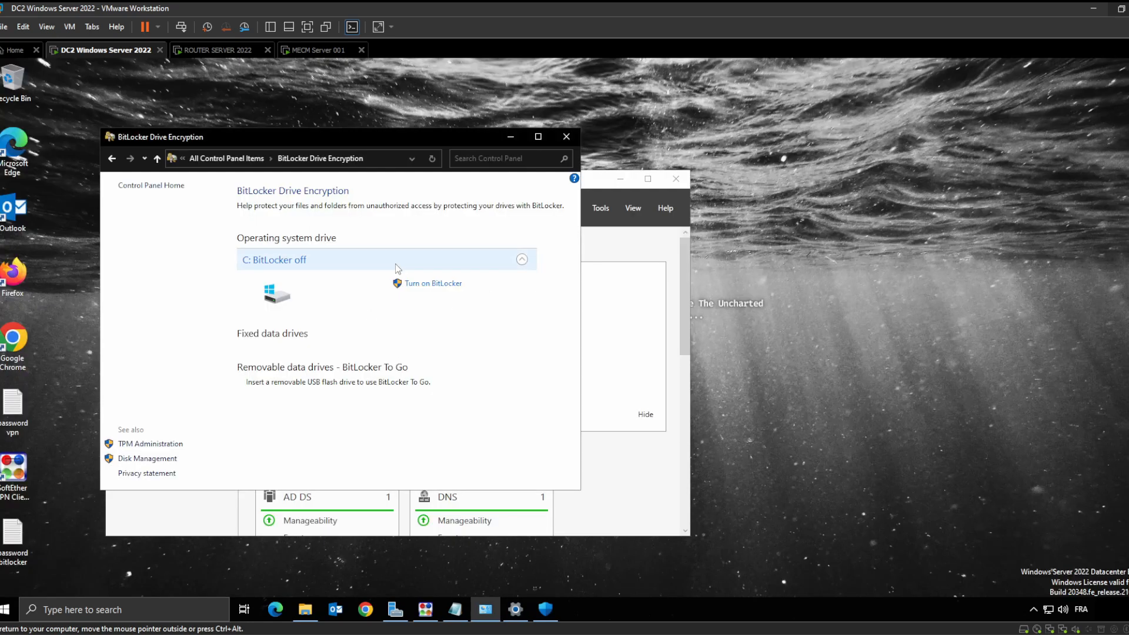
Search 'group' and launch Group Policy Management
left_click(128, 618)
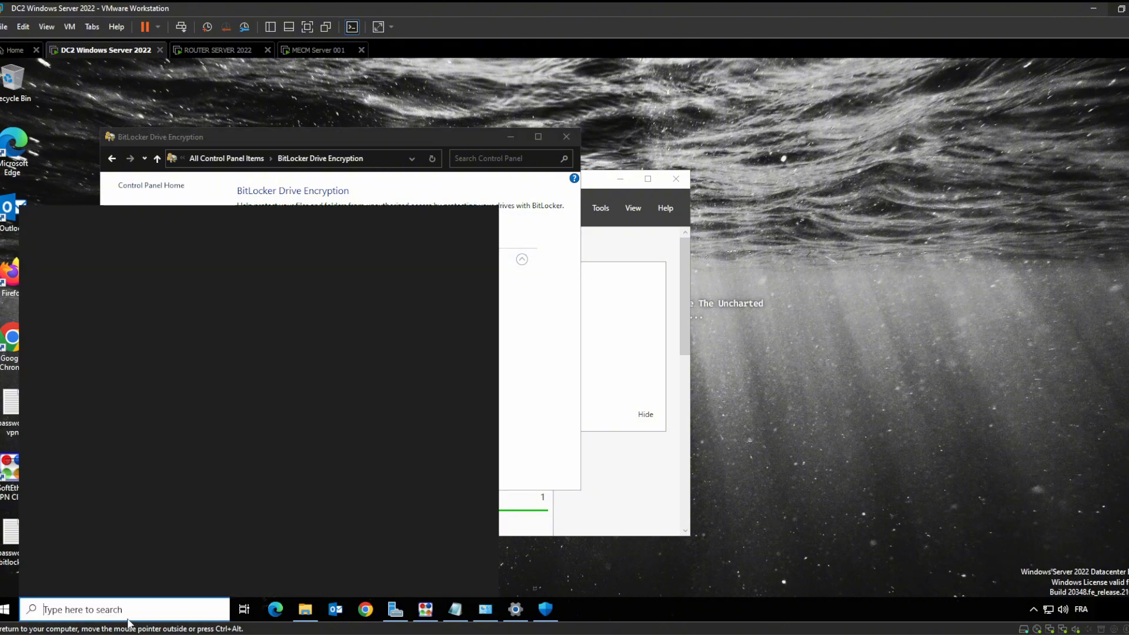
type("group")
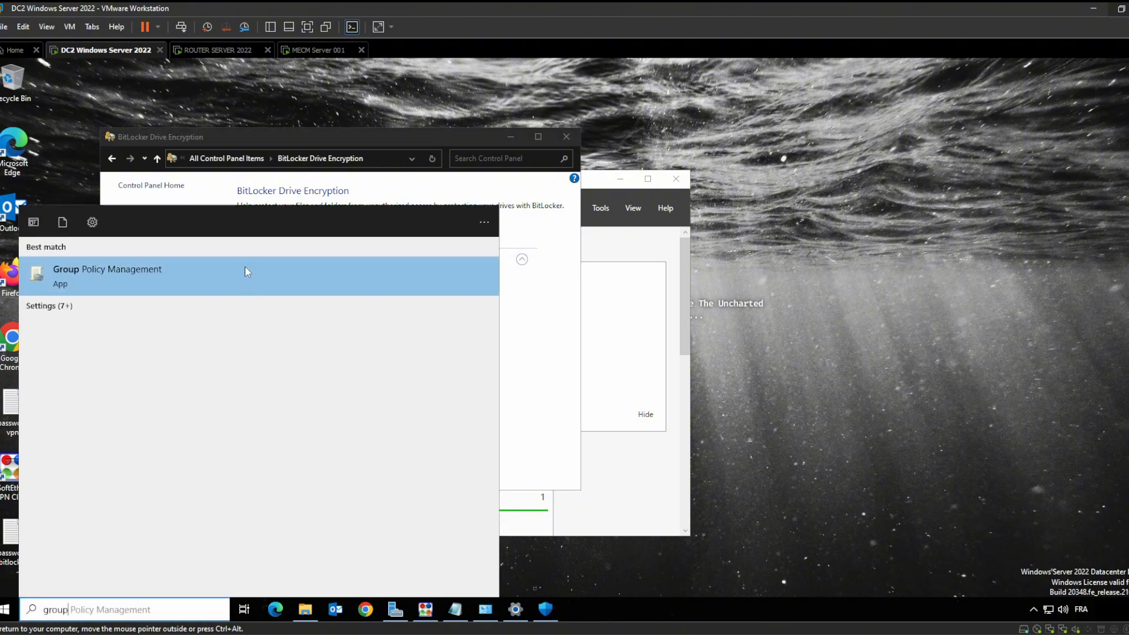
left_click(245, 269)
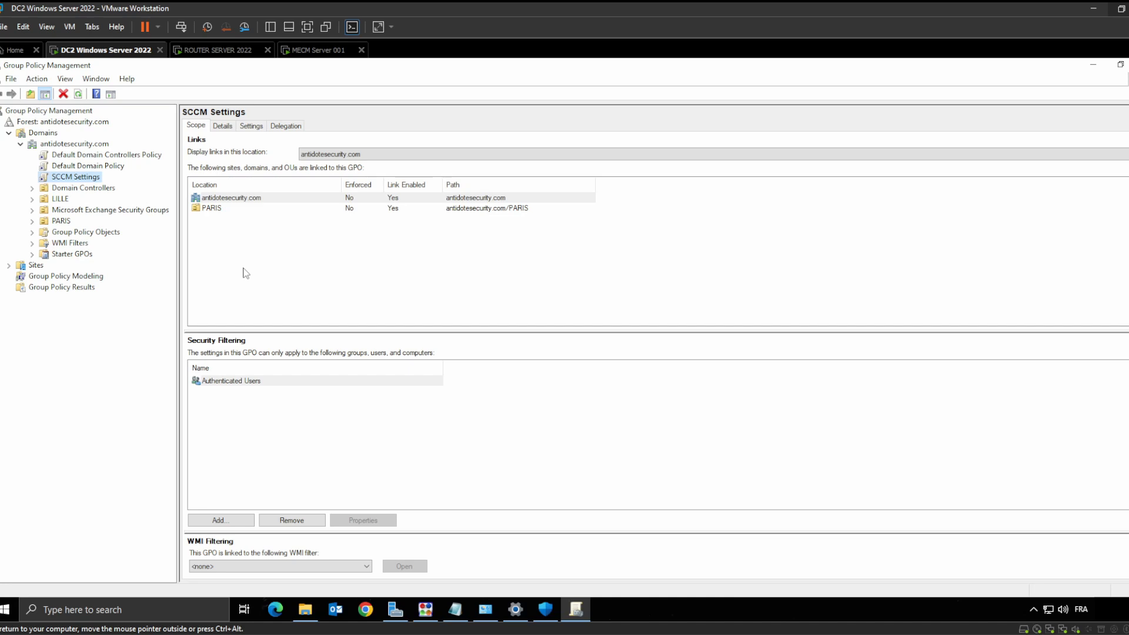
Dismiss the link warning and open Default Domain Controllers Policy for editing
left_click(107, 155)
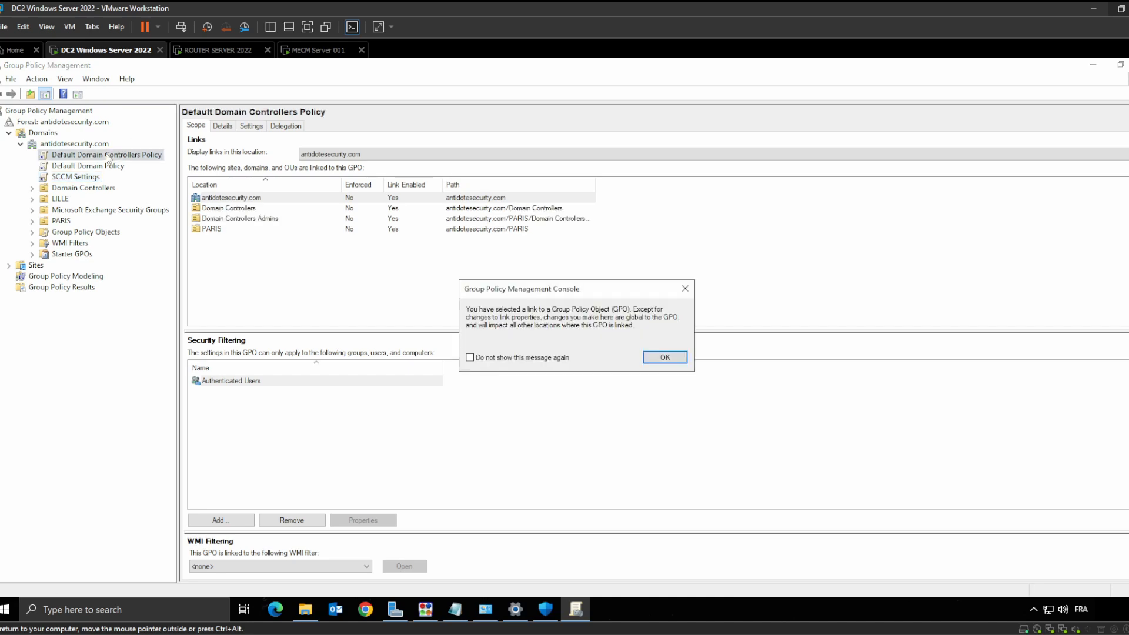
left_click(685, 289)
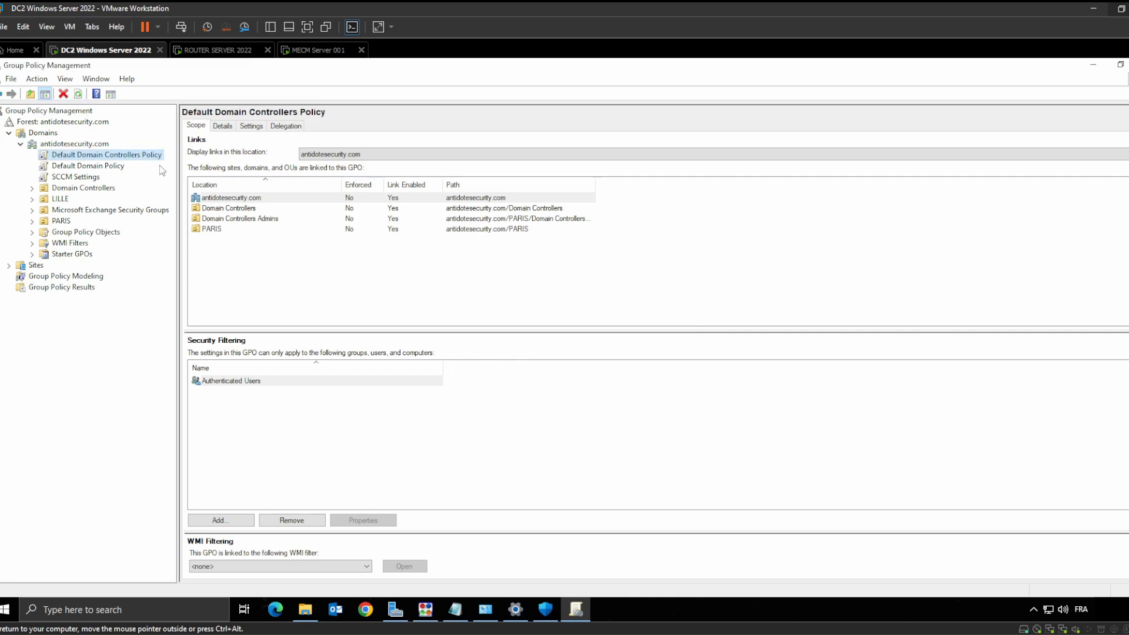
right_click(118, 159)
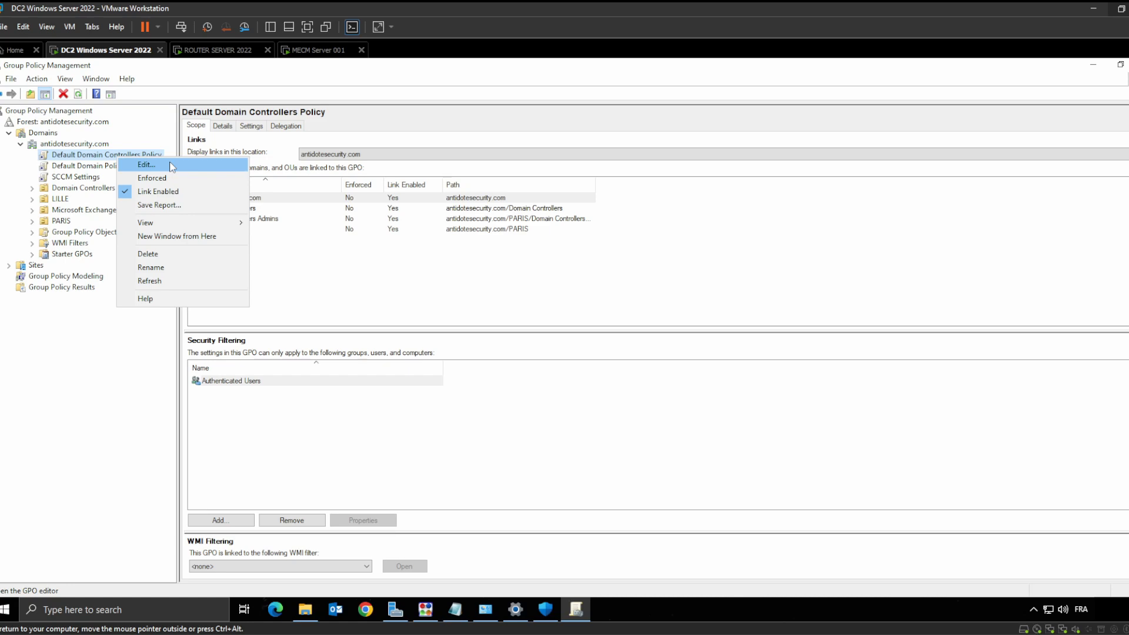
left_click(82, 158)
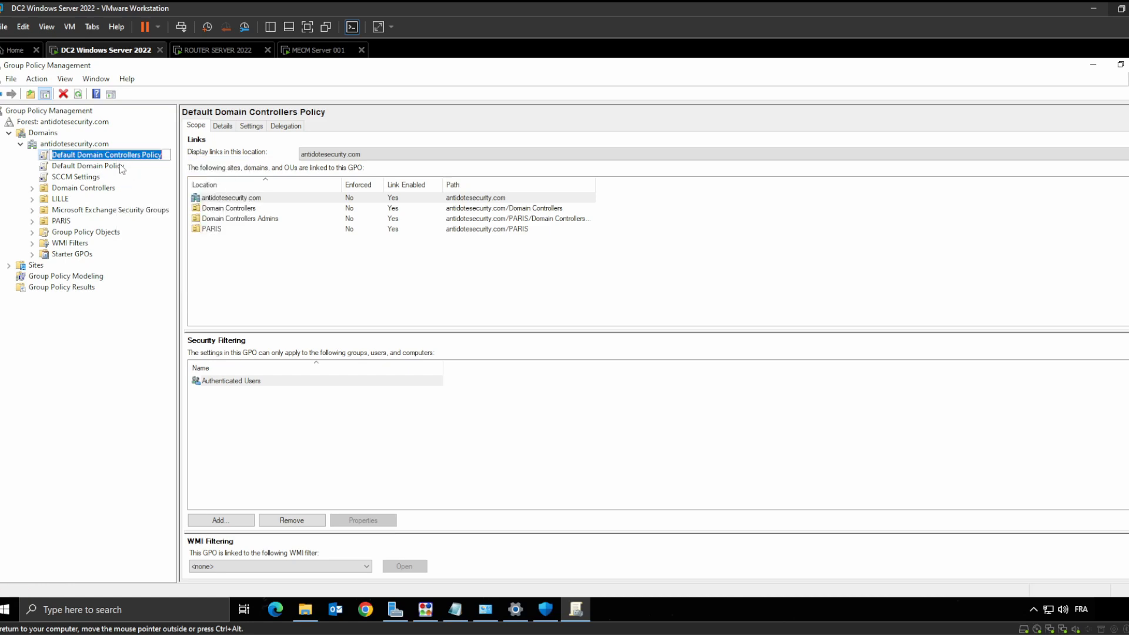
key("Escape")
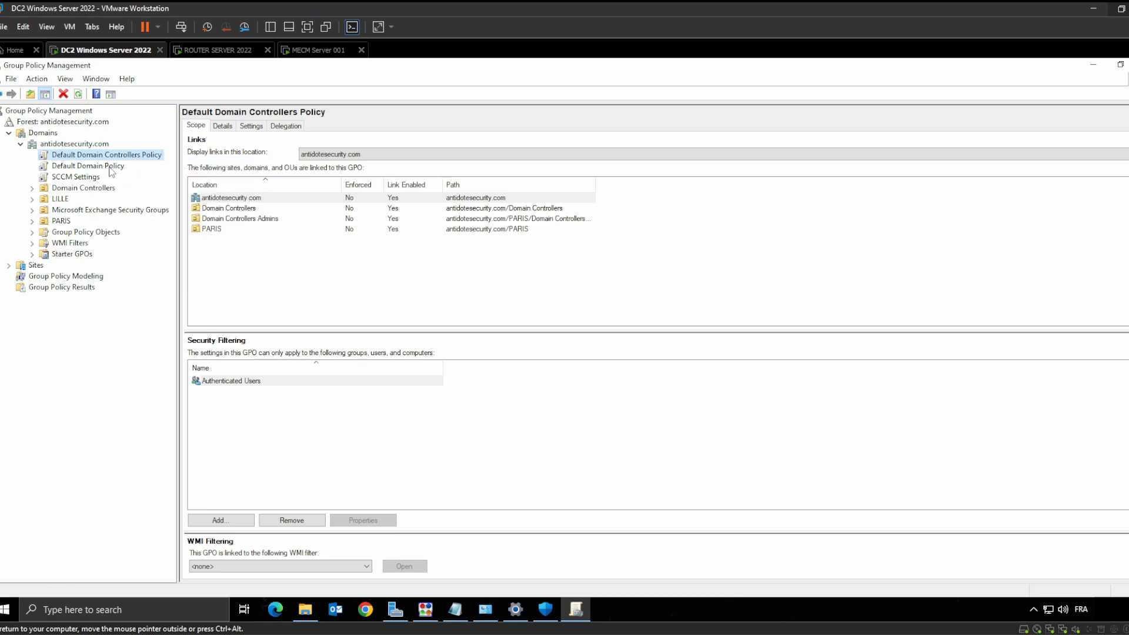
right_click(112, 171)
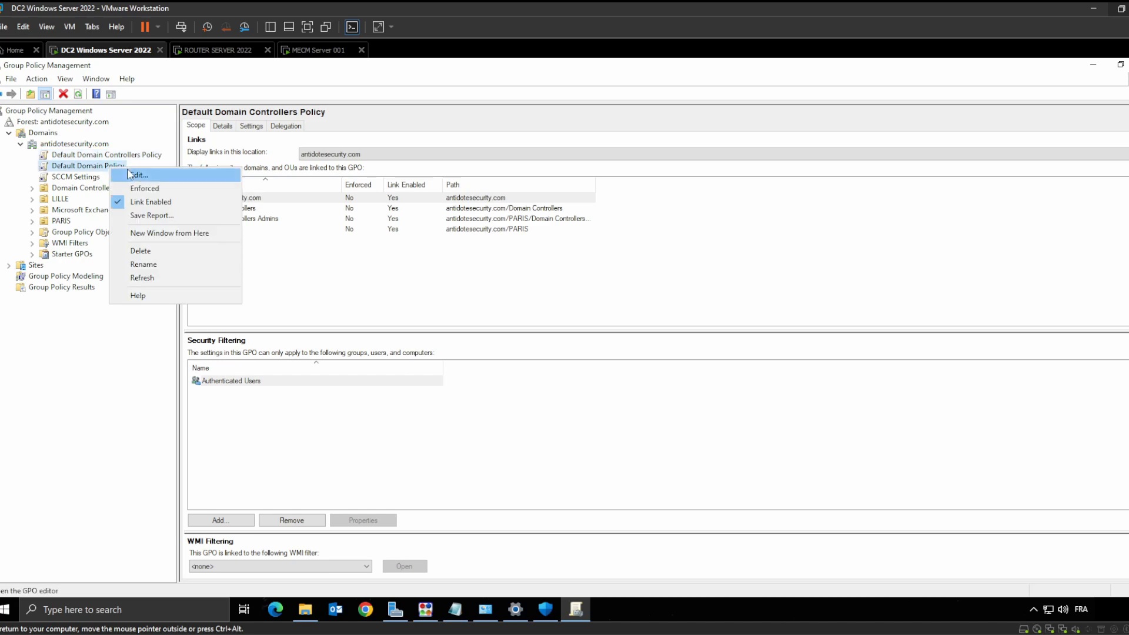
left_click(99, 158)
right_click(106, 157)
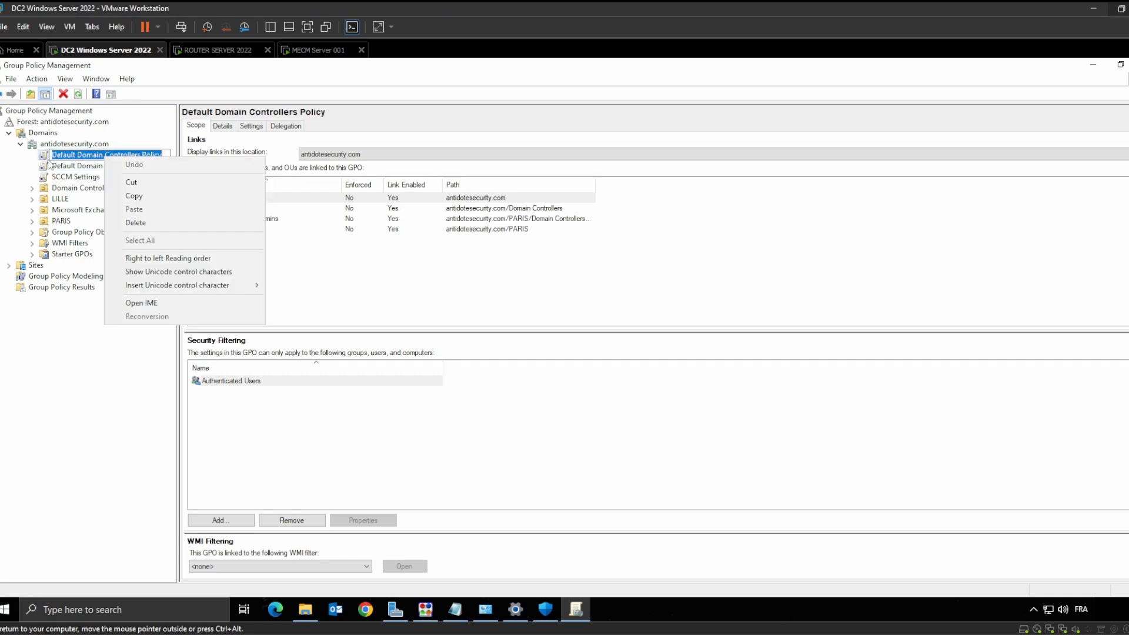
right_click(47, 158)
left_click(75, 165)
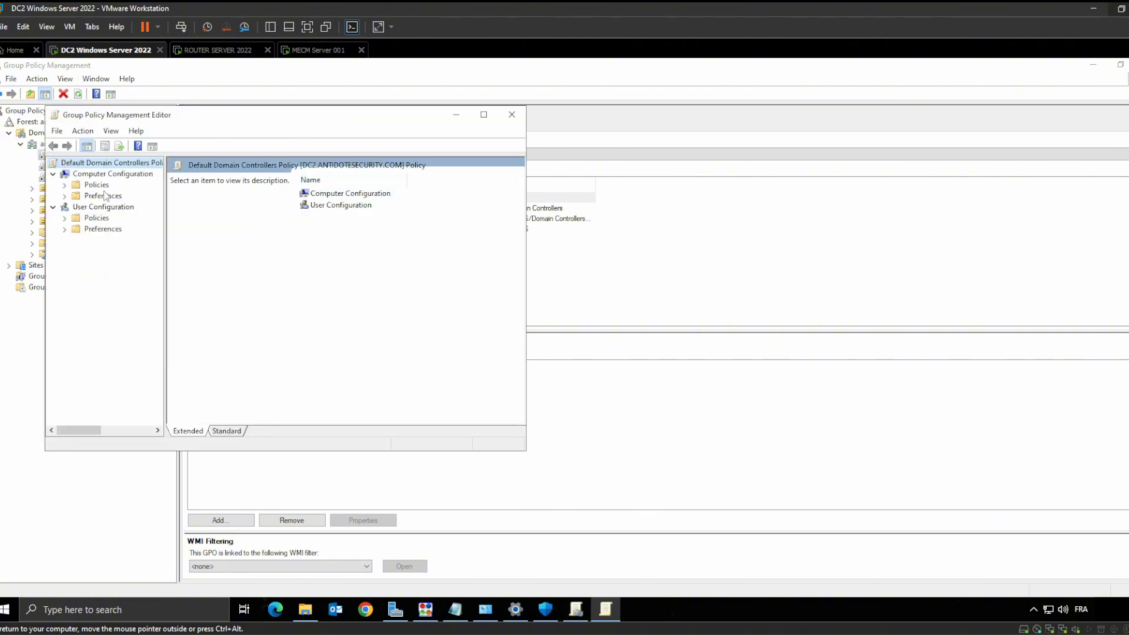
Expand Computer Configuration Policies, Administrative Templates and Windows Components
left_click(65, 185)
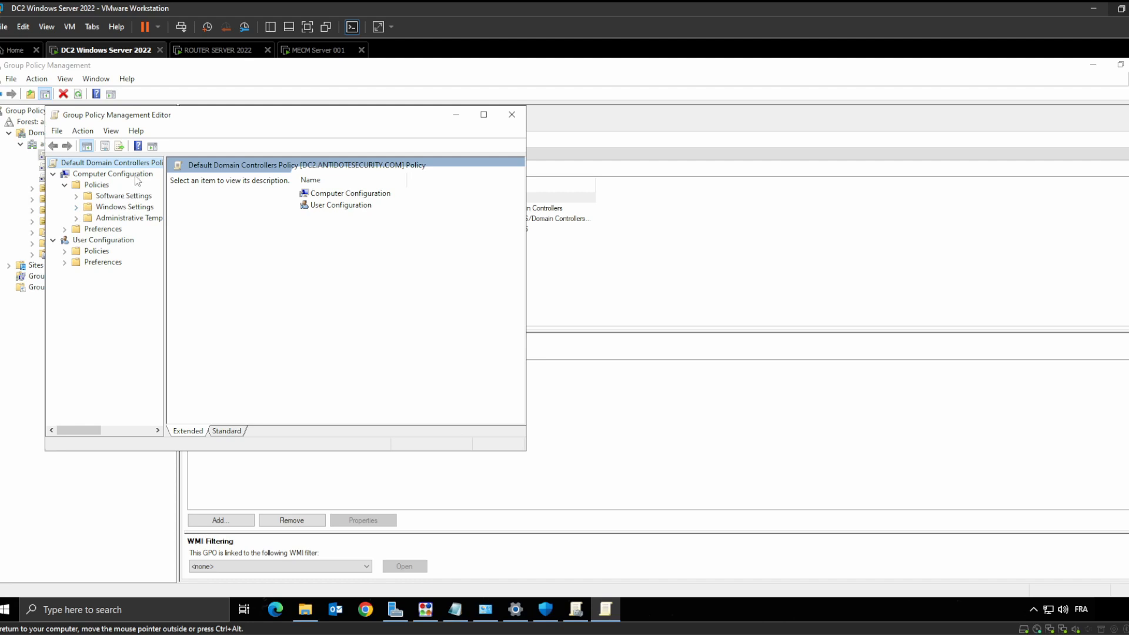
left_click(78, 219)
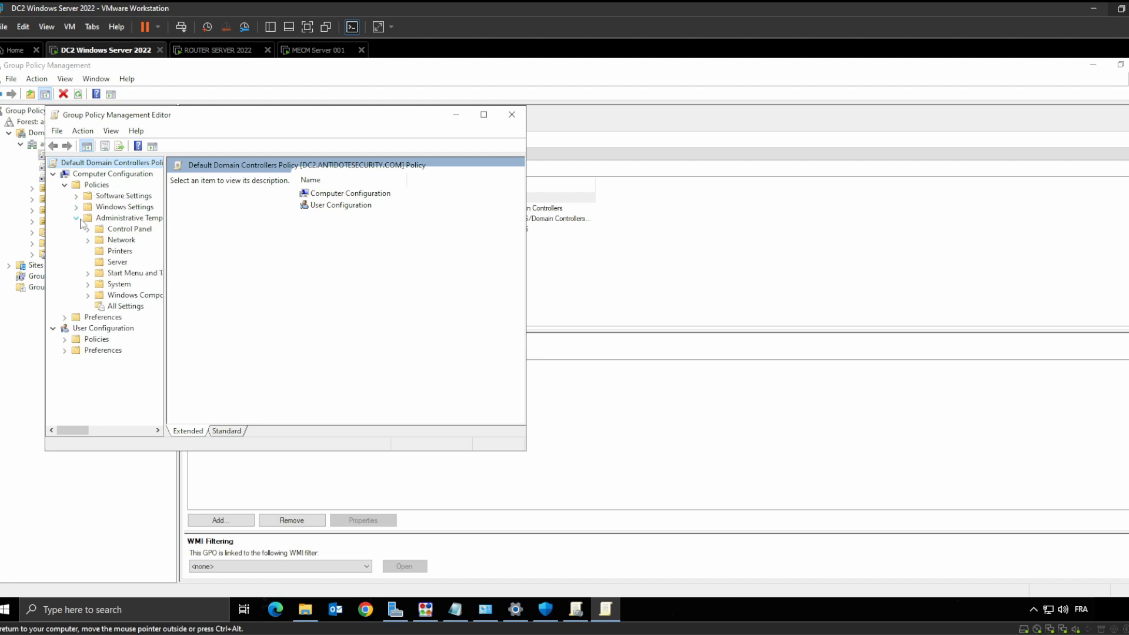
left_click(87, 296)
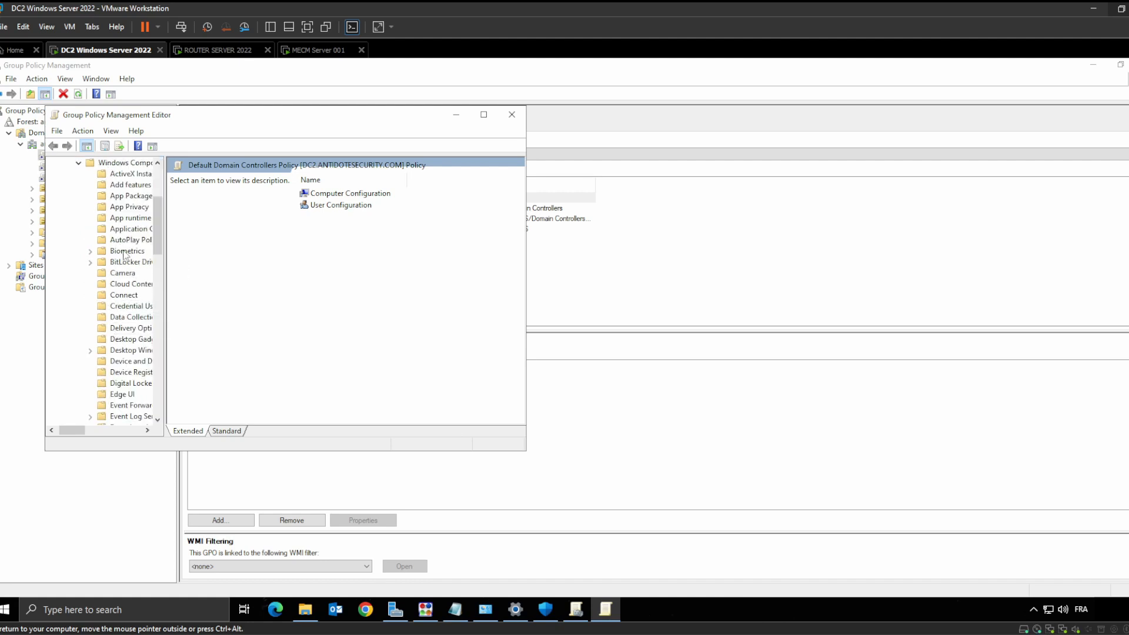
left_click(125, 163)
scroll(386, 278, "down", 1)
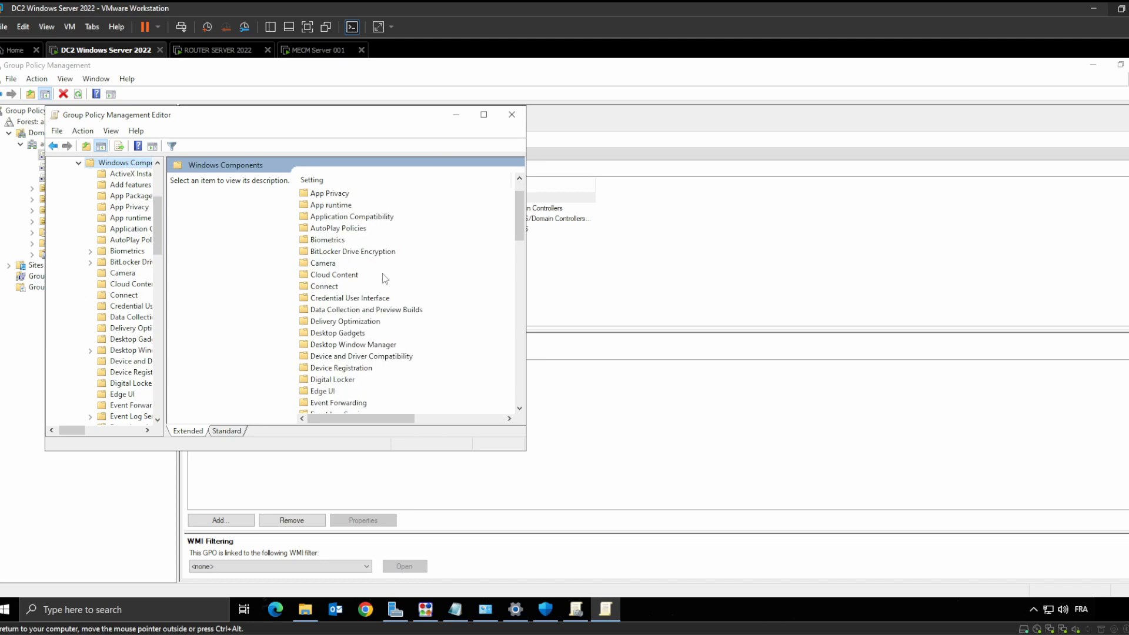
scroll(382, 276, "down", 4)
scroll(373, 268, "up", 5)
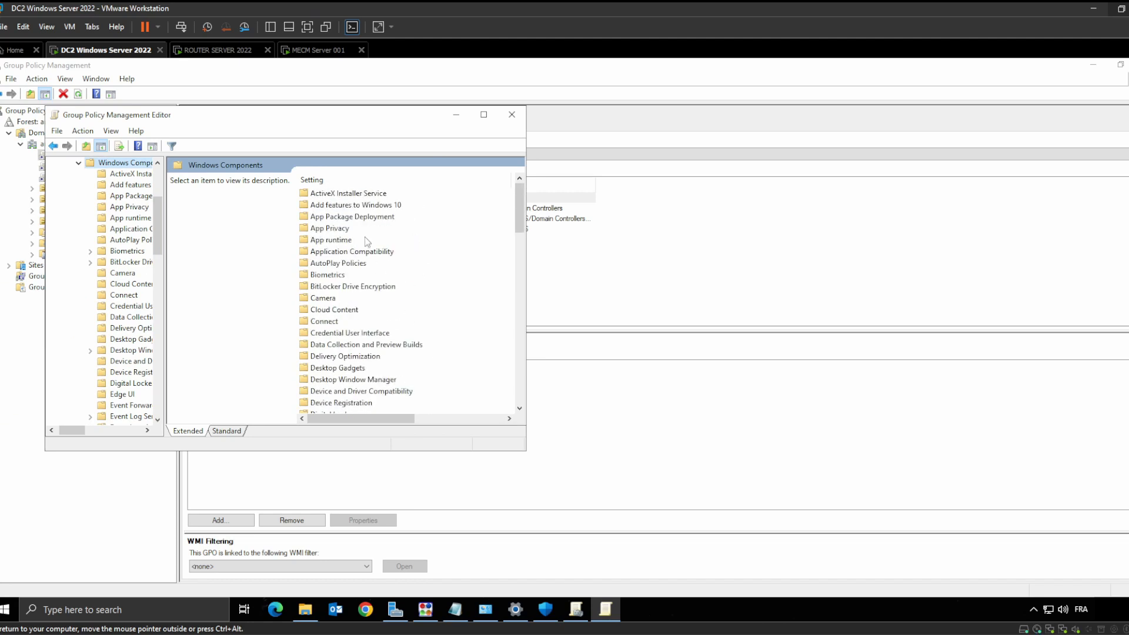
Open BitLocker Drive Encryption, maximize the editor, and open Operating System Drives
double_click(348, 287)
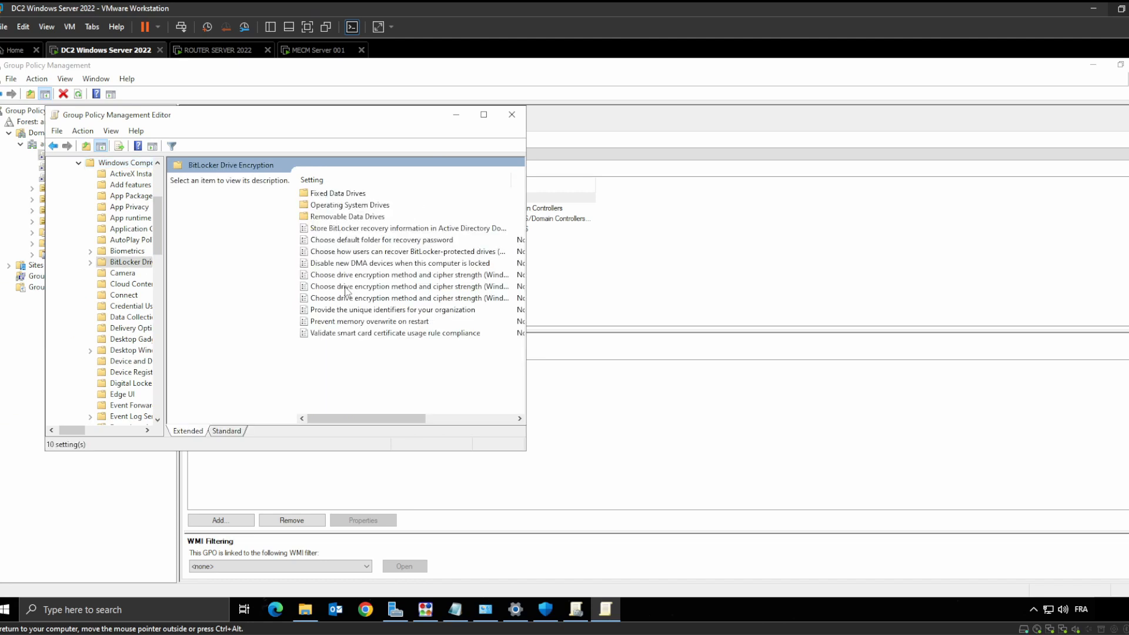
left_click(485, 115)
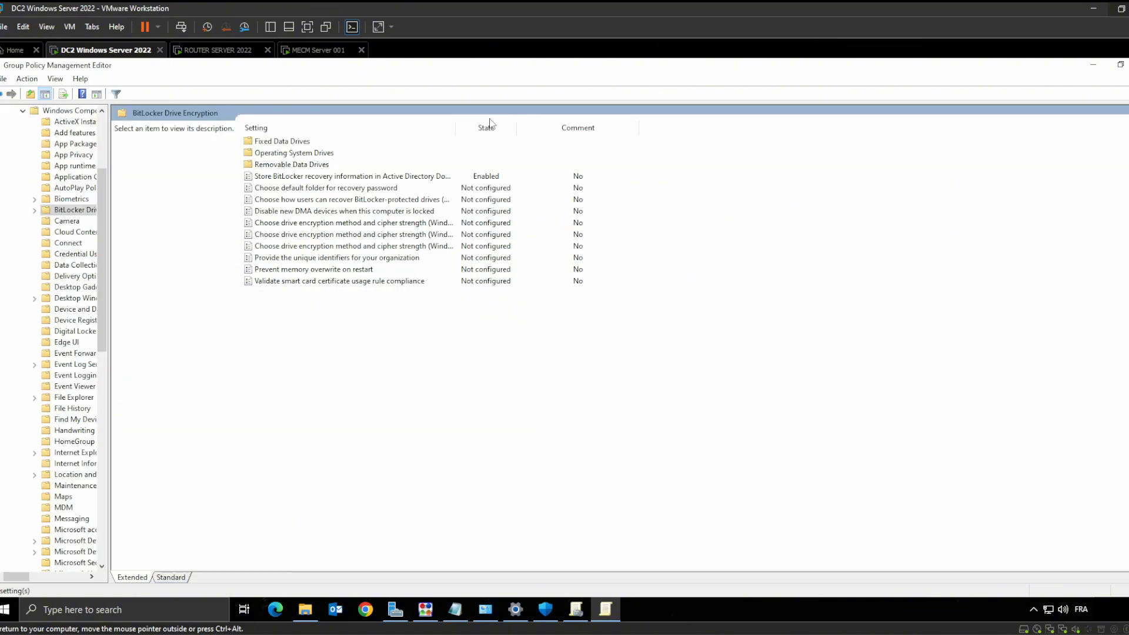
left_click(347, 179)
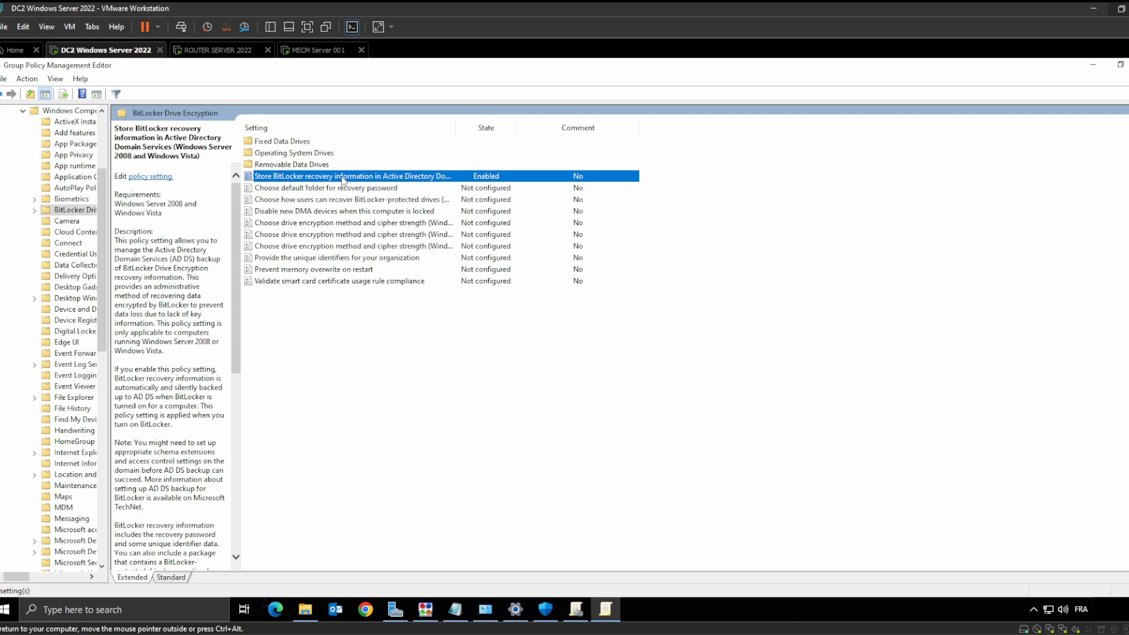
double_click(311, 154)
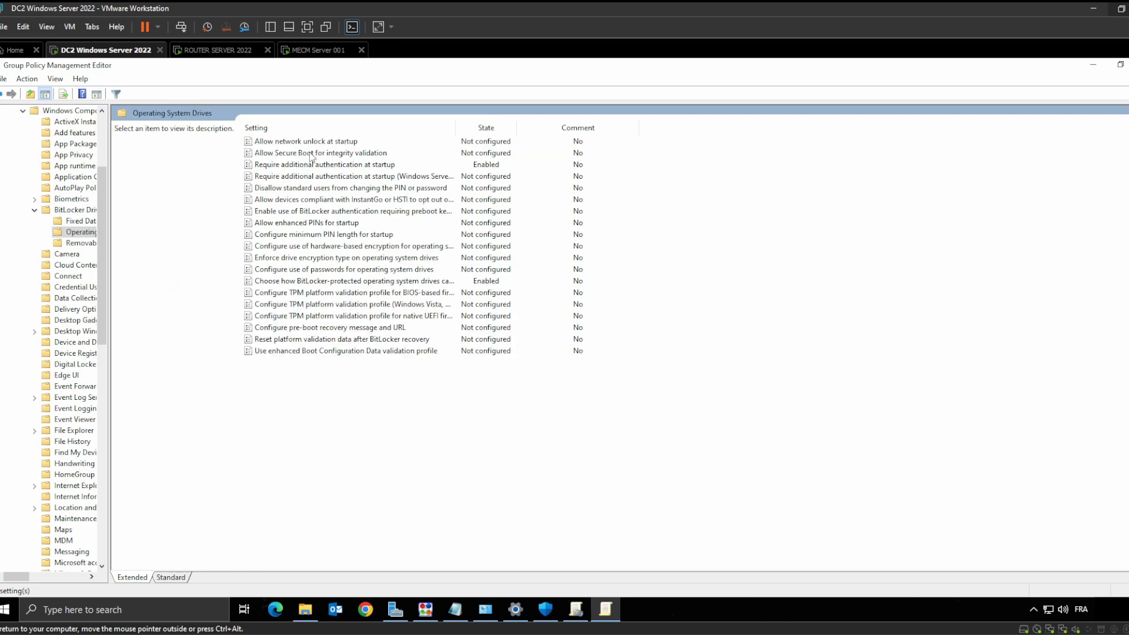
Open the Require additional authentication at startup policy setting
double_click(385, 167)
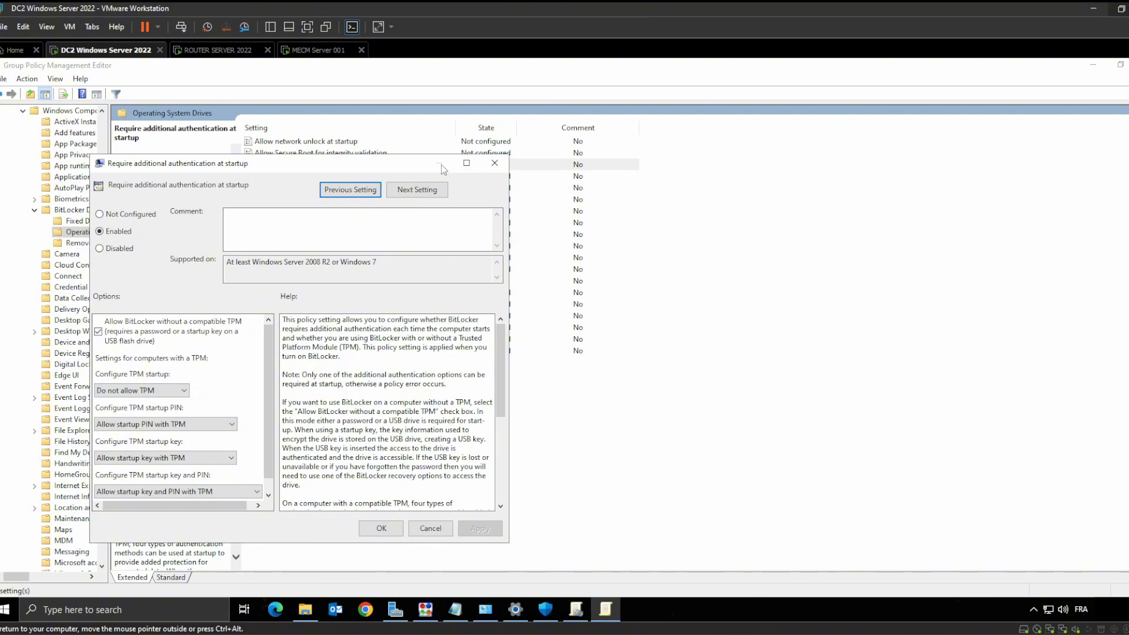
left_click(494, 164)
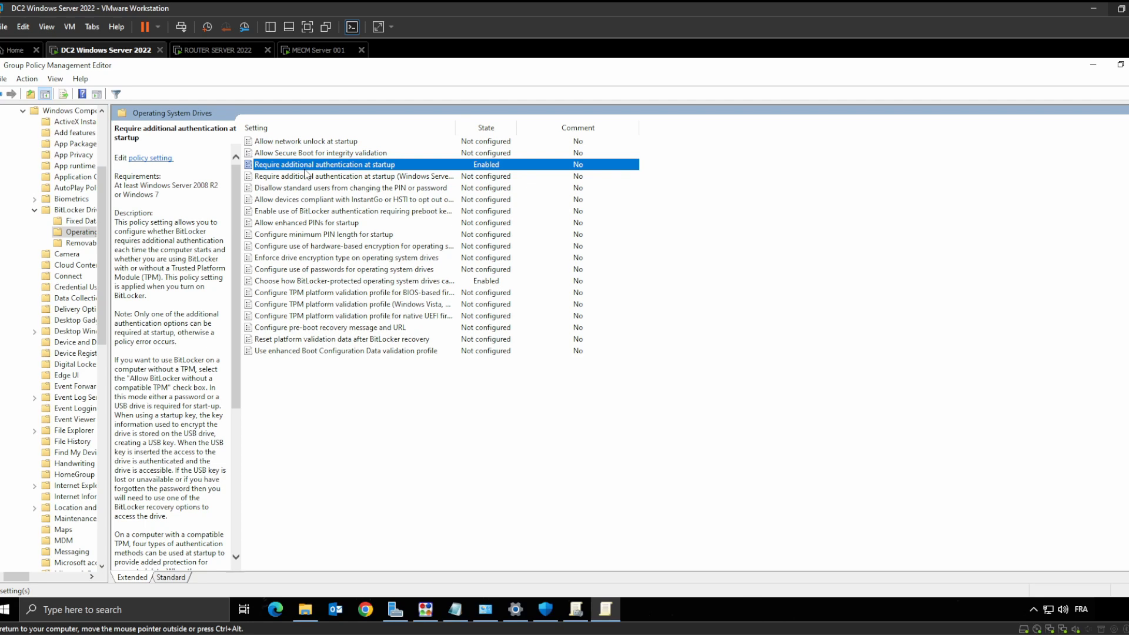
right_click(361, 165)
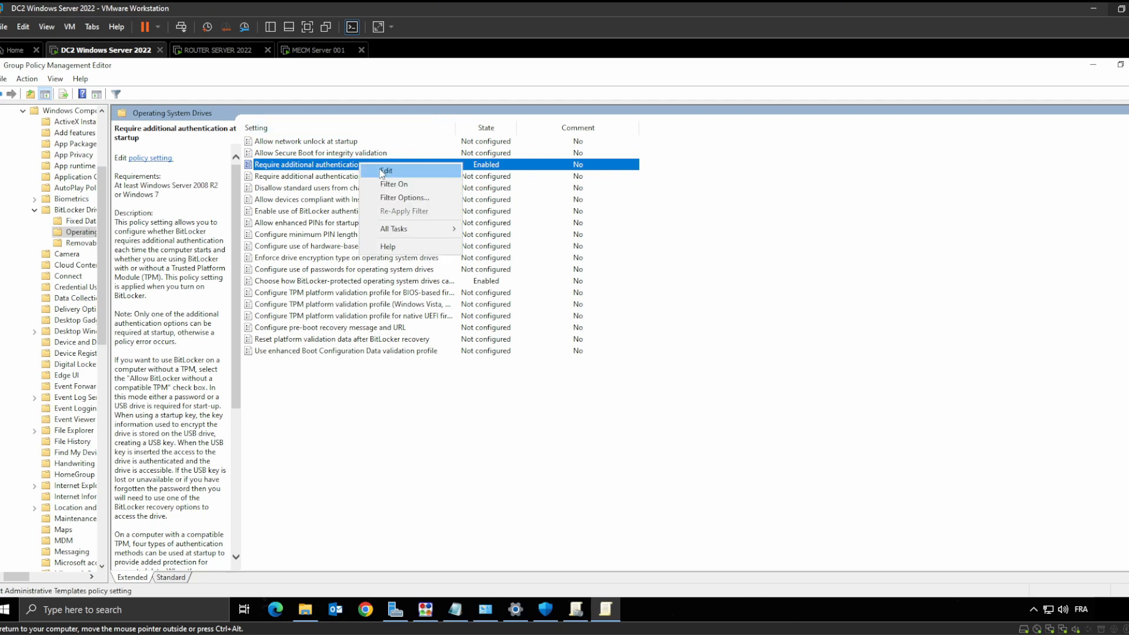
left_click(383, 171)
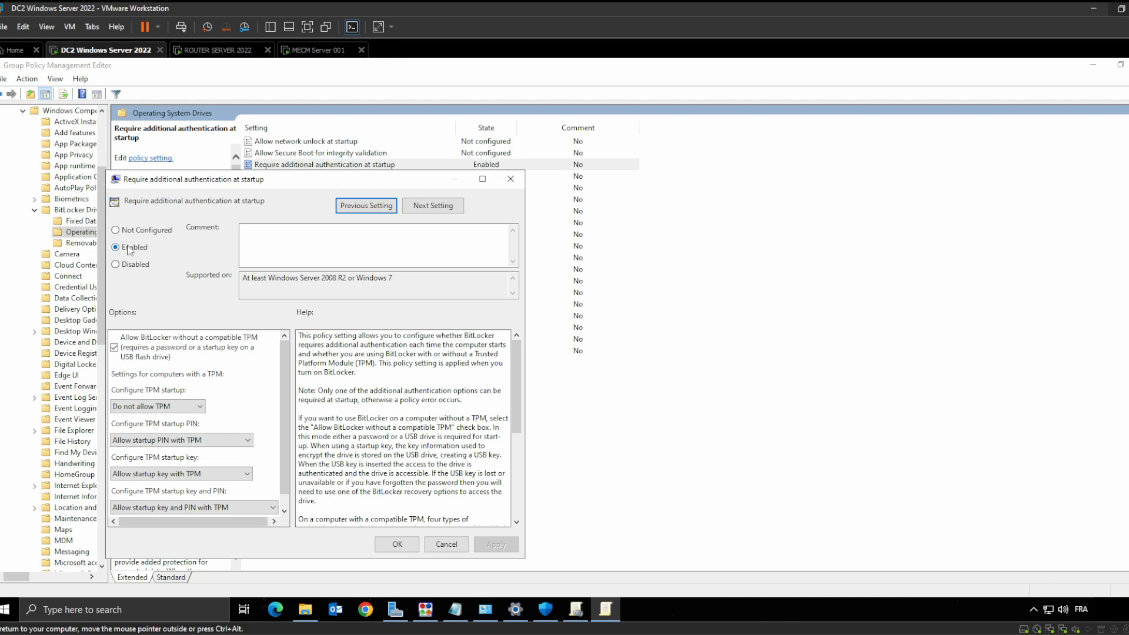
Check the TPM startup PIN choices unchanged, then bring up the Program Files window
scroll(179, 366, "down", 1)
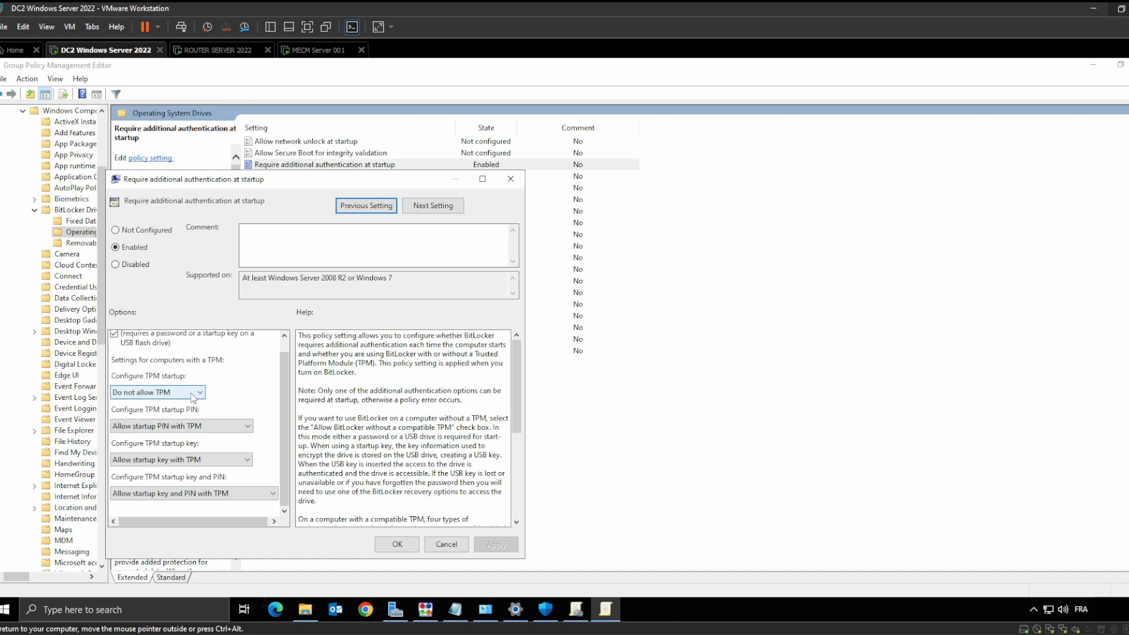
left_click(224, 426)
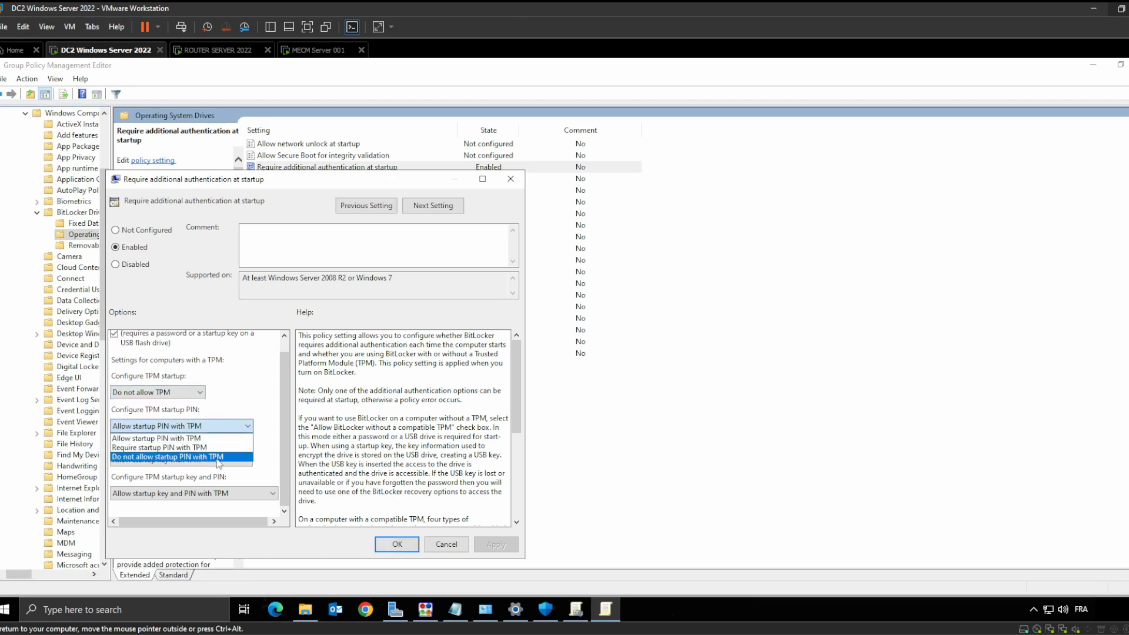
left_click(274, 415)
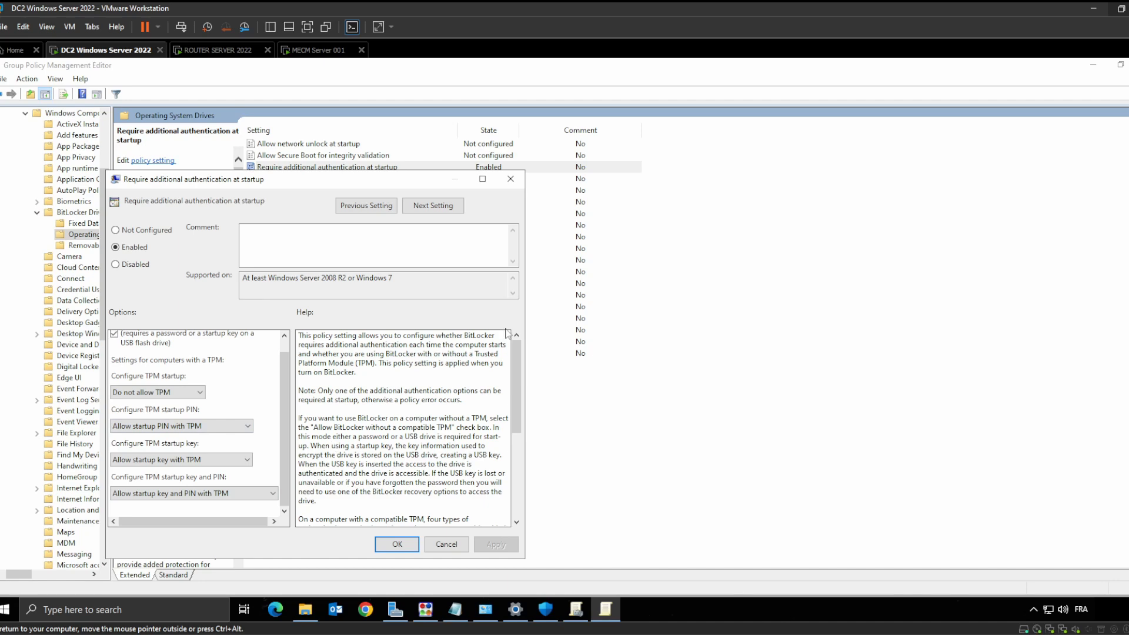
left_click(306, 612)
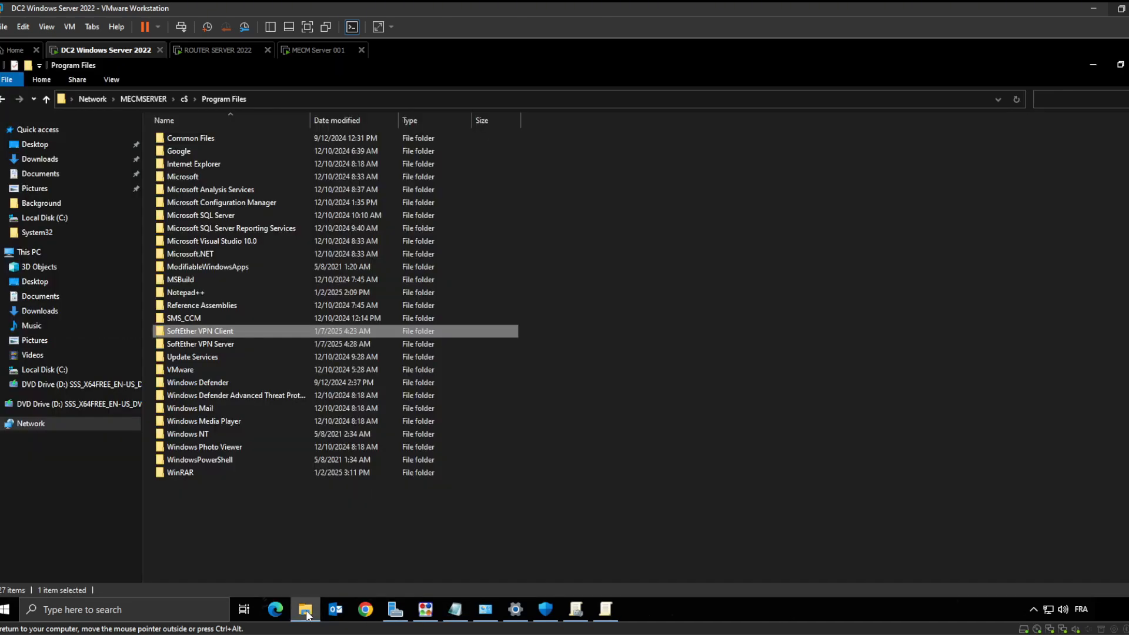
Bring the BitLocker Drive Encryption panel forward and open the host File Explorer Gallery
left_click(306, 613)
left_click(485, 614)
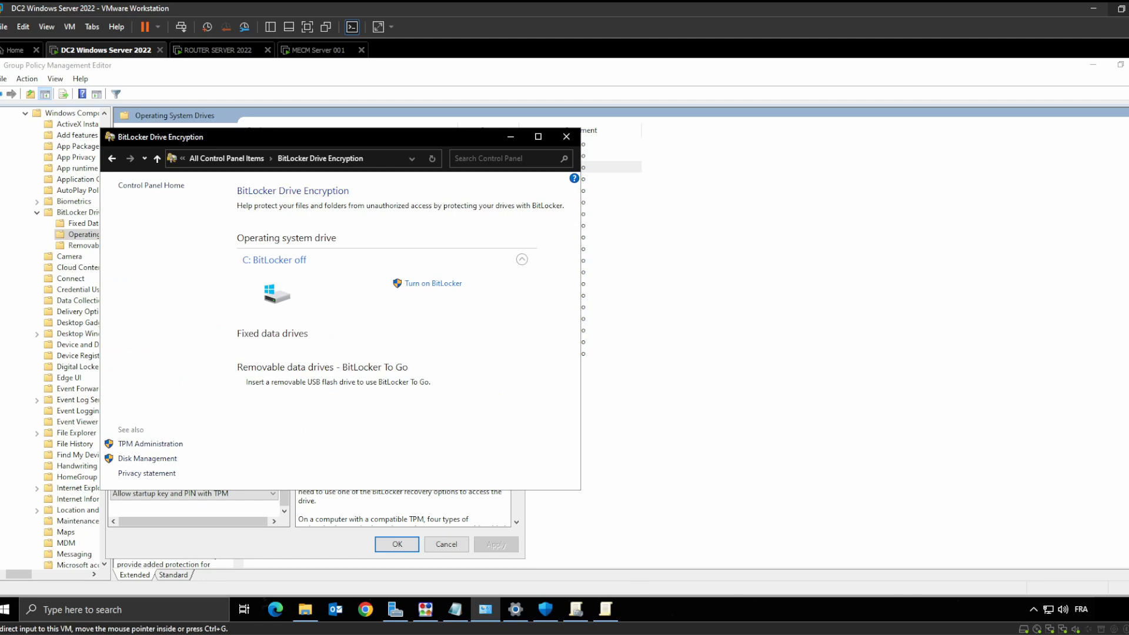
left_click(615, 634)
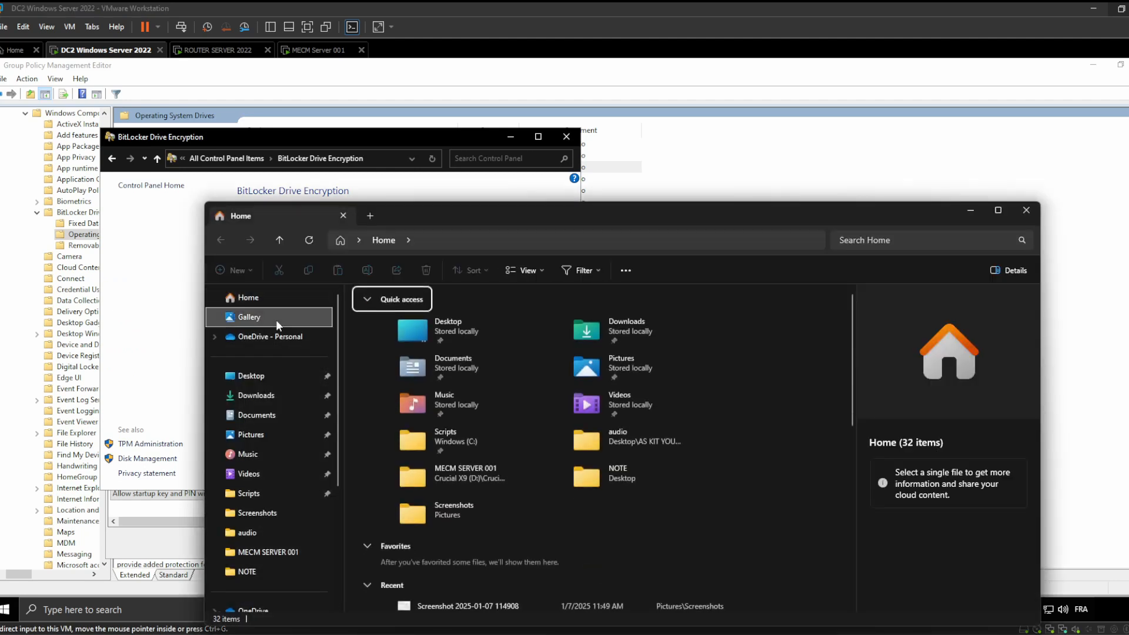
left_click(276, 320)
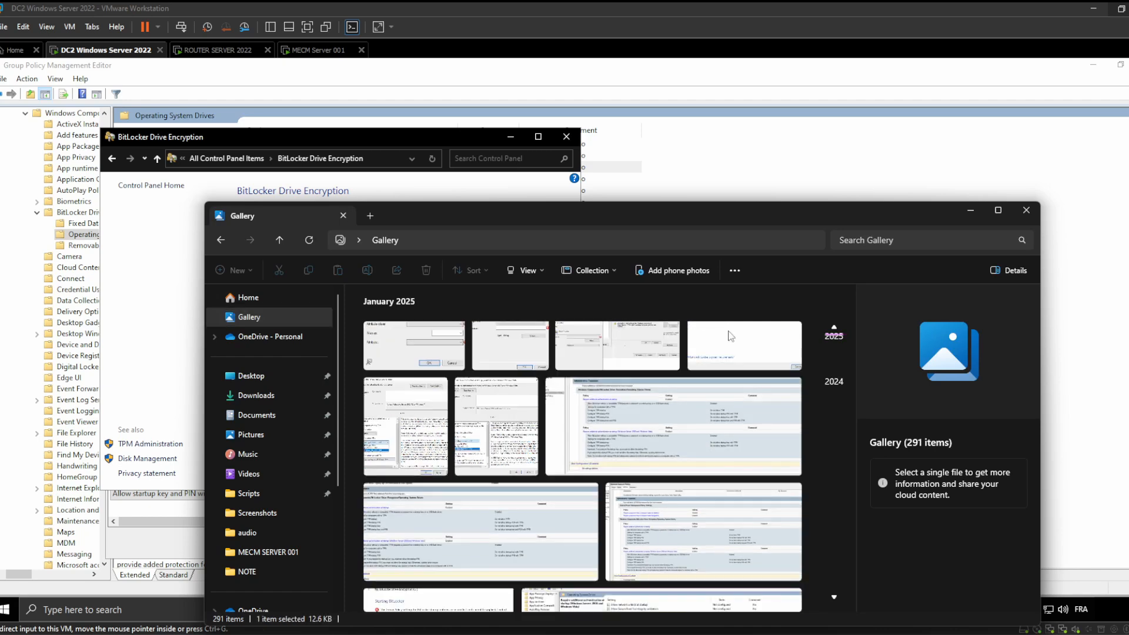
View the BitLocker TPM error and policy conflict screenshots, then minimize the Gallery
left_click(746, 356)
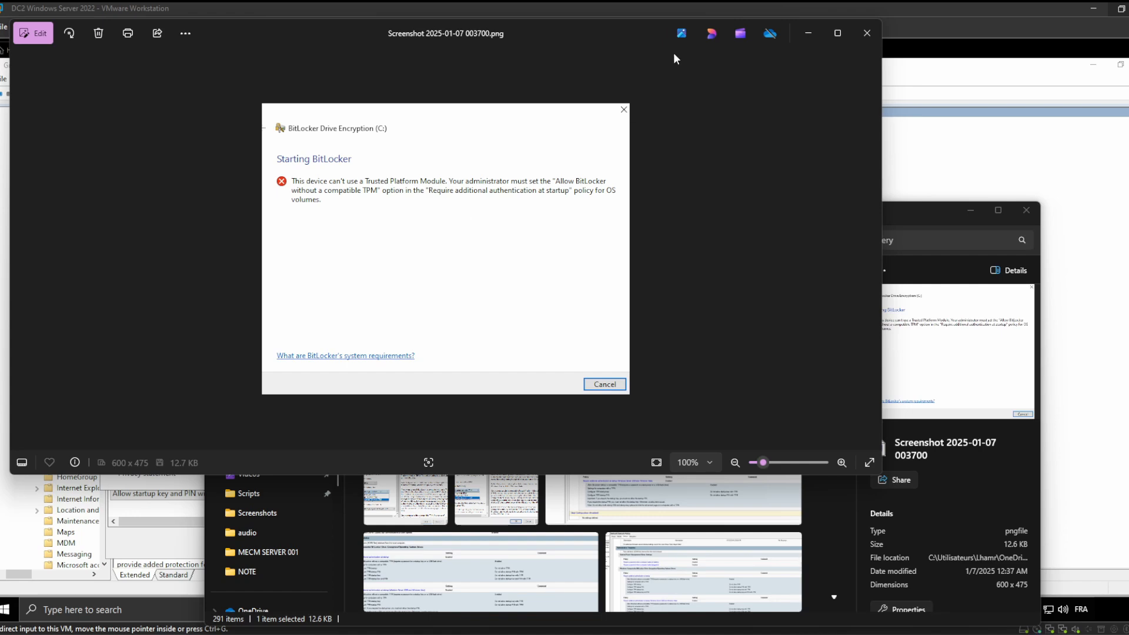
left_click(867, 33)
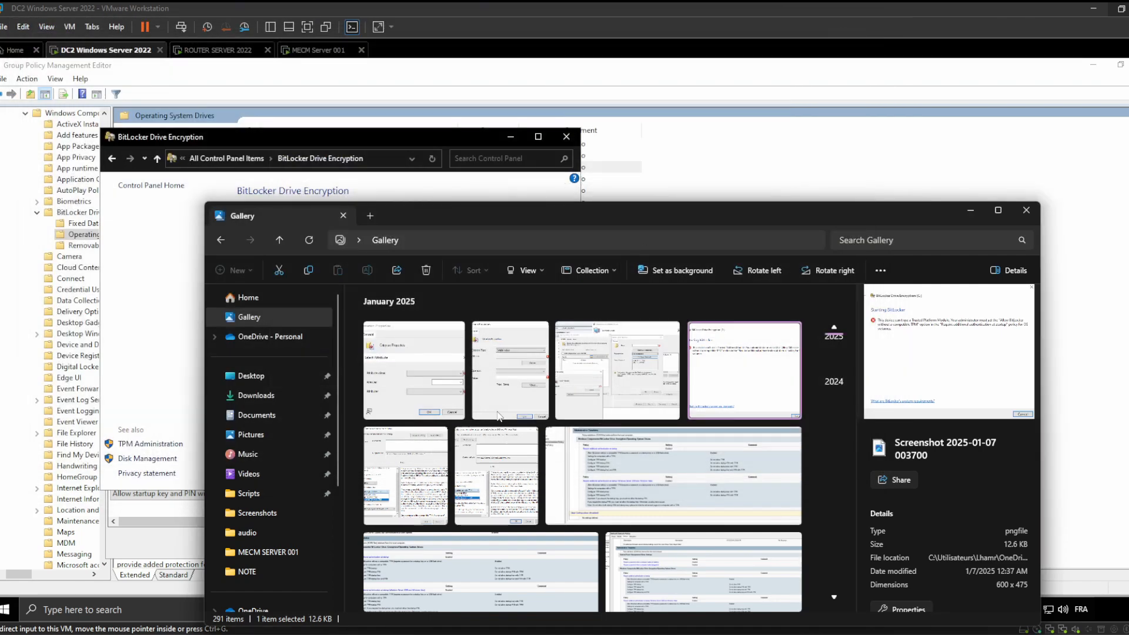
scroll(499, 420, "down", 5)
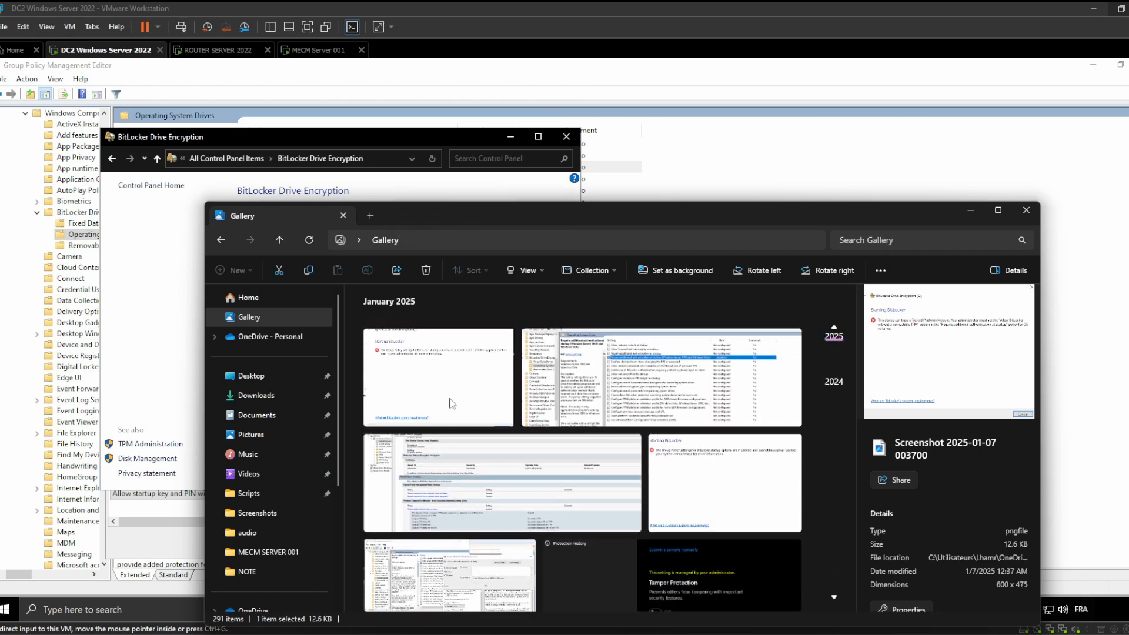
double_click(494, 412)
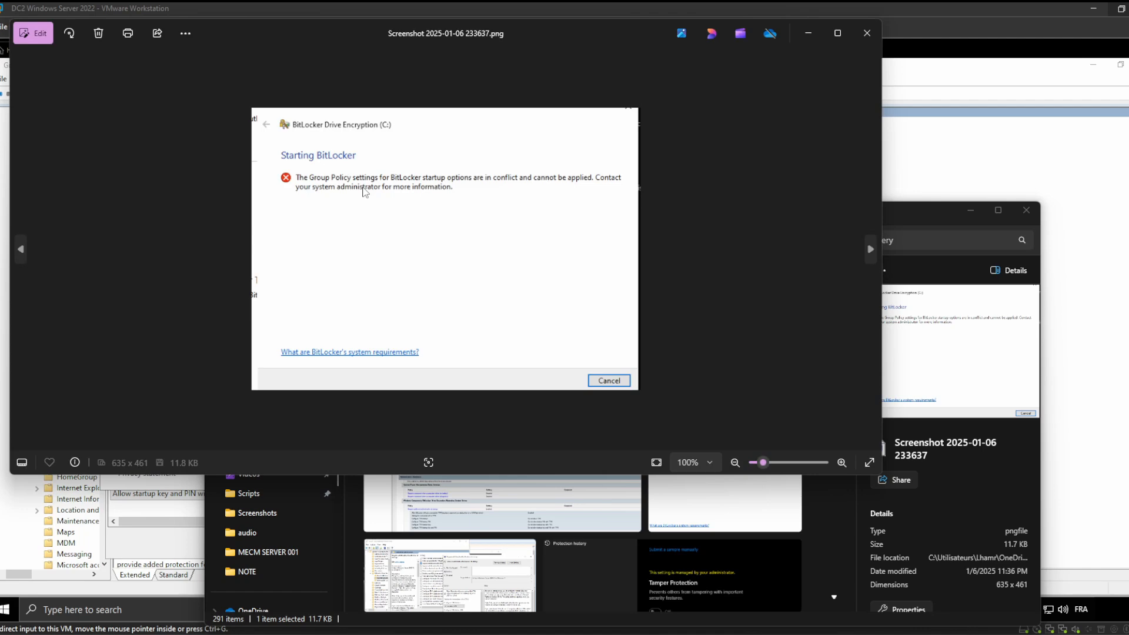
left_click(808, 33)
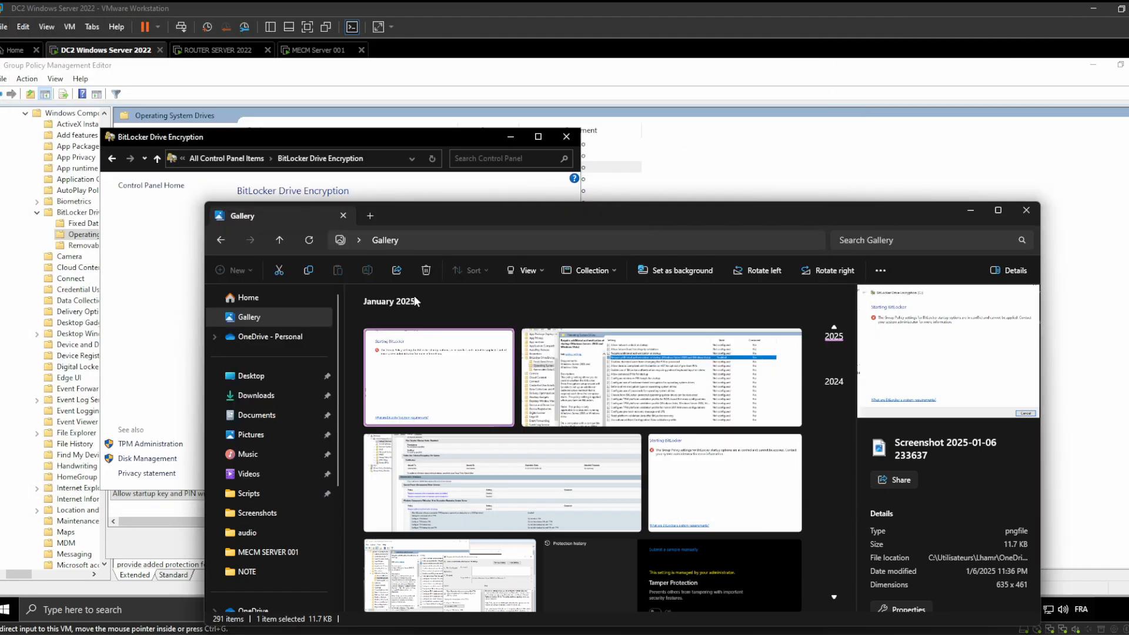
left_click(315, 143)
Review the TPM startup PIN and startup key choices, keeping Allow startup PIN with TPM
left_click(511, 136)
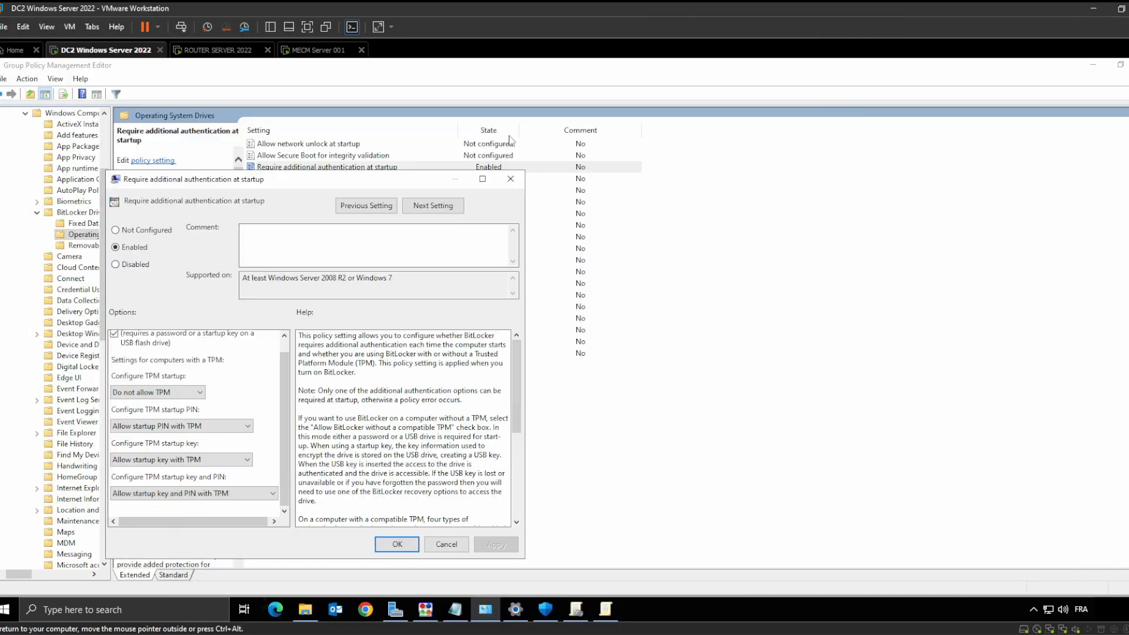
left_click(176, 427)
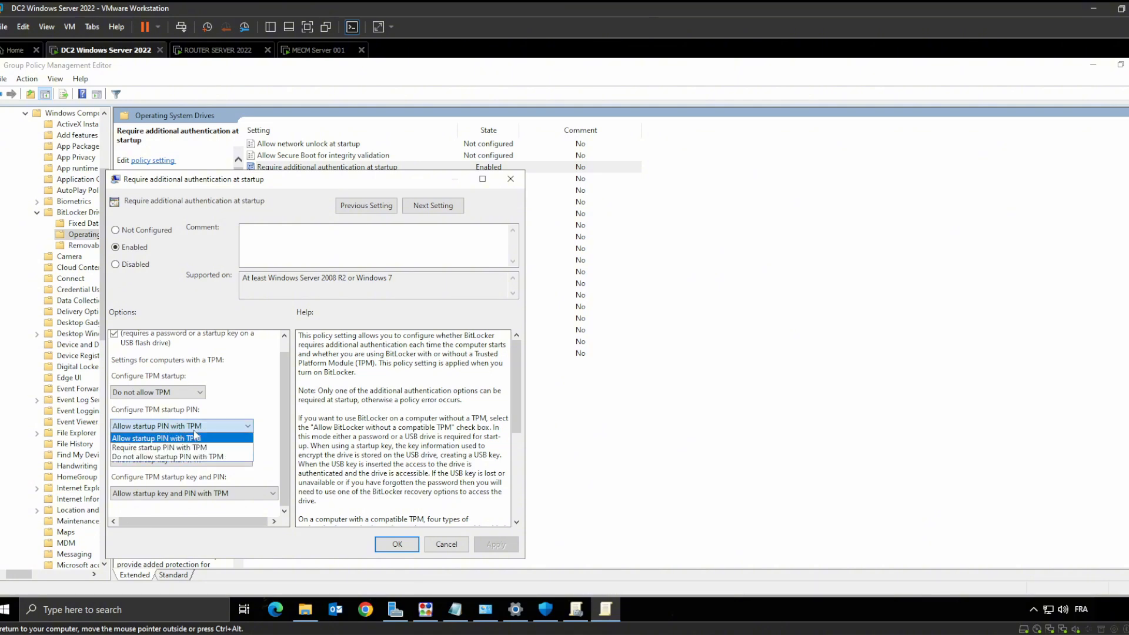
left_click(194, 463)
left_click(188, 461)
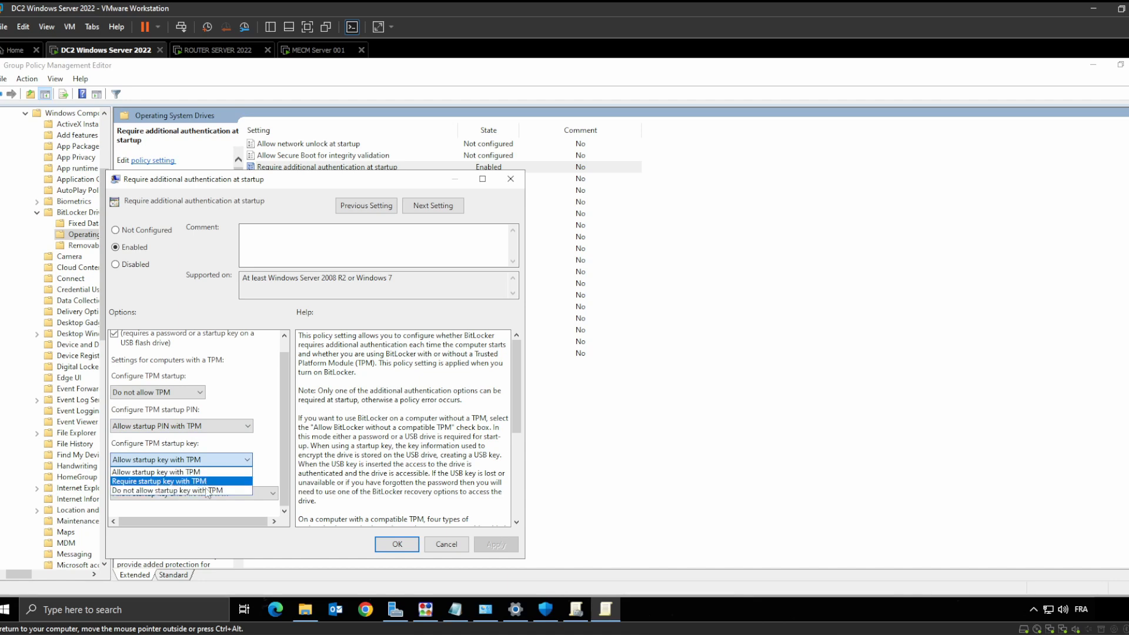
left_click(268, 397)
scroll(209, 433, "down", 1)
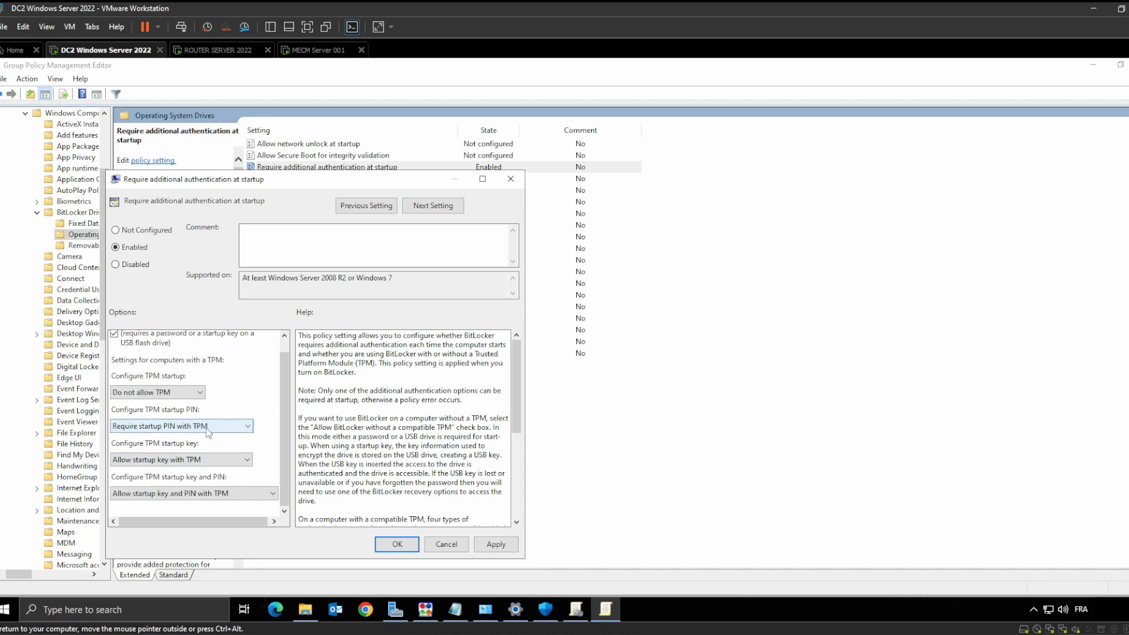
left_click(226, 426)
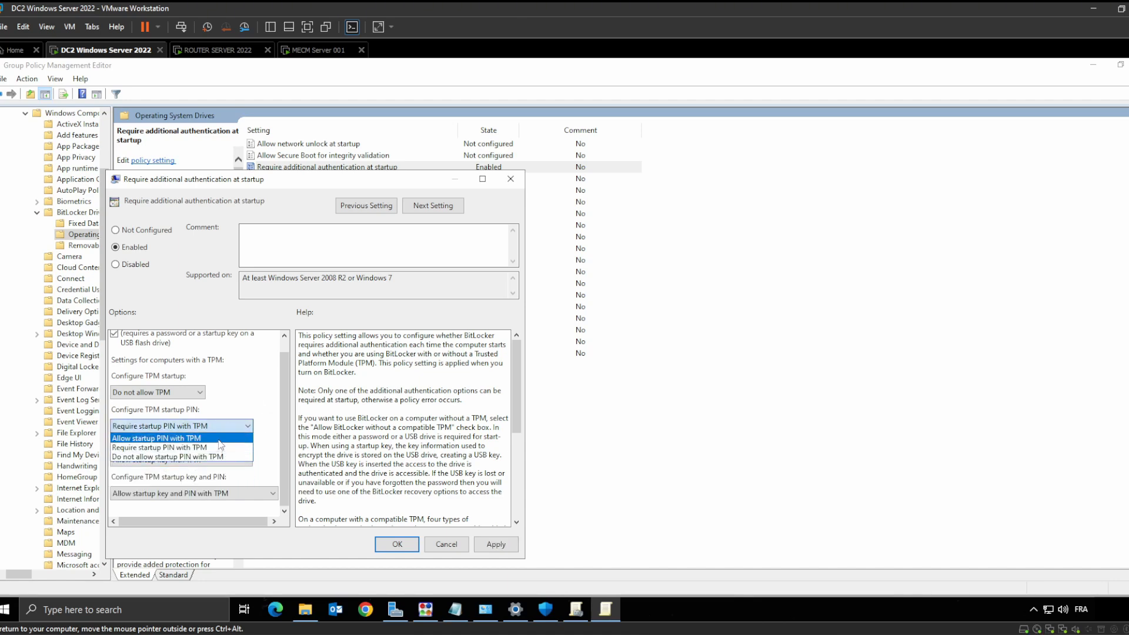
left_click(219, 440)
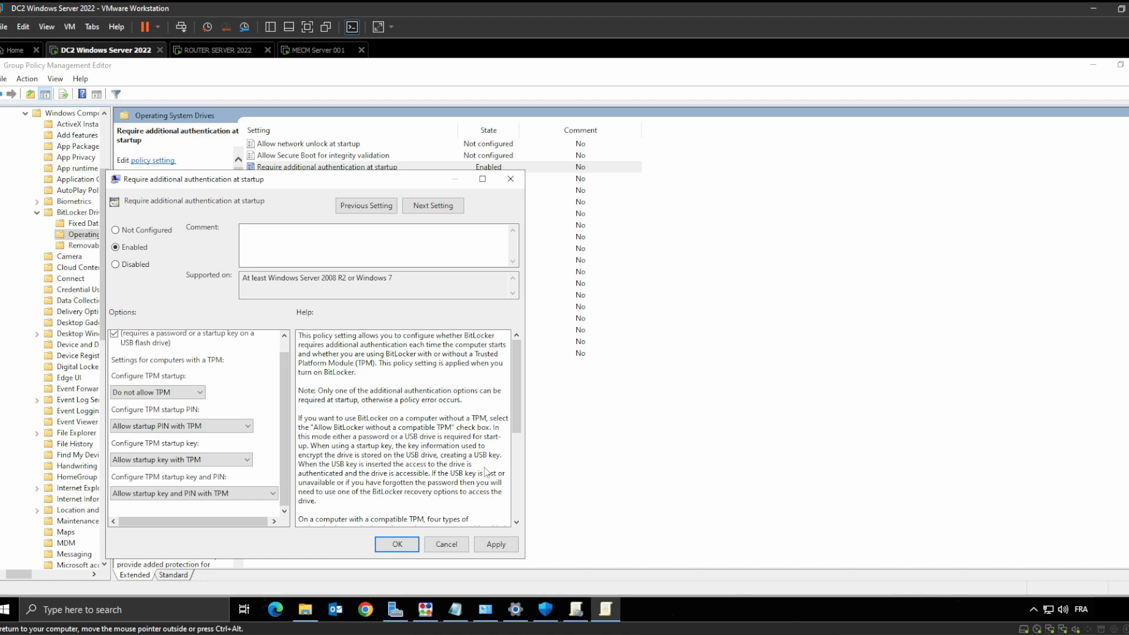
Recheck the conflict error screenshot, confirm Allow startup PIN with TPM, and close the policy
key("alt+Tab")
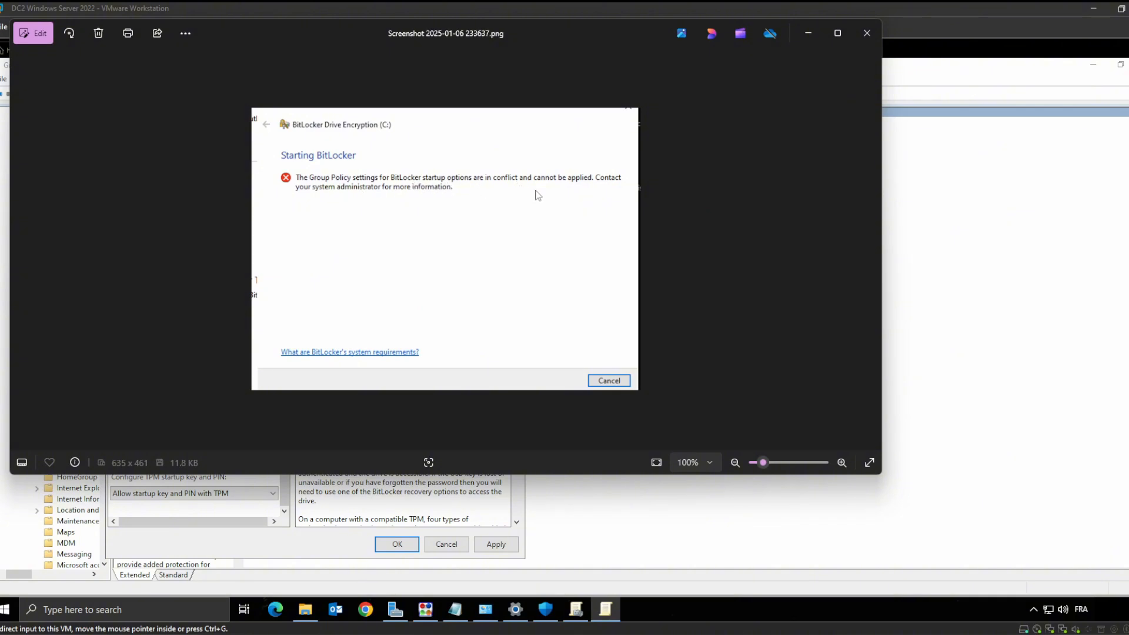
left_click(863, 34)
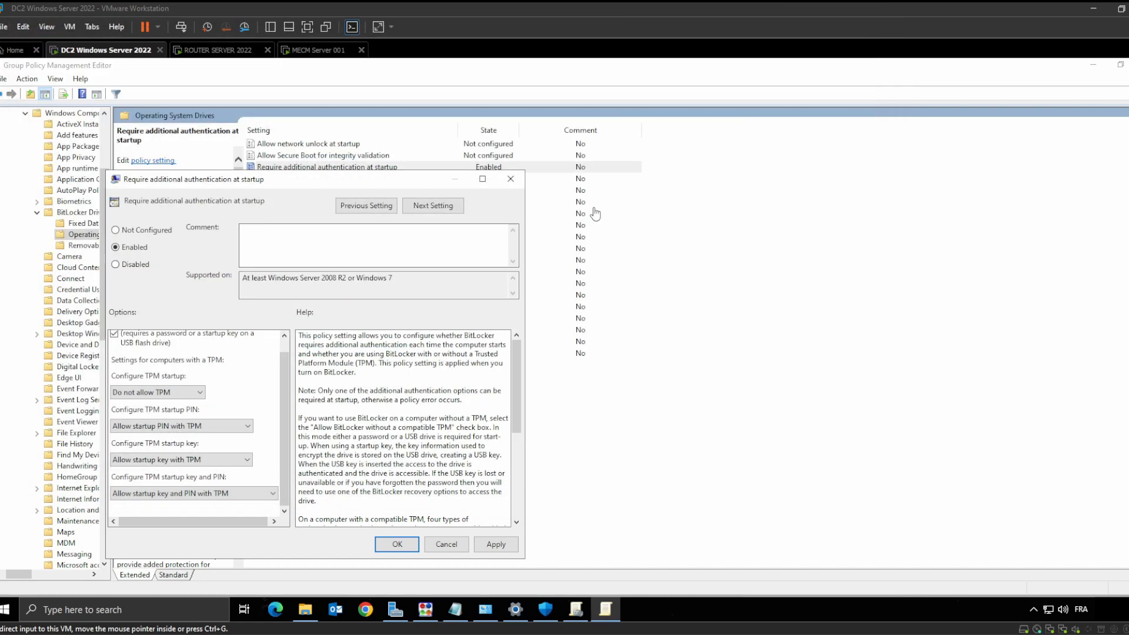
left_click(220, 425)
left_click(218, 437)
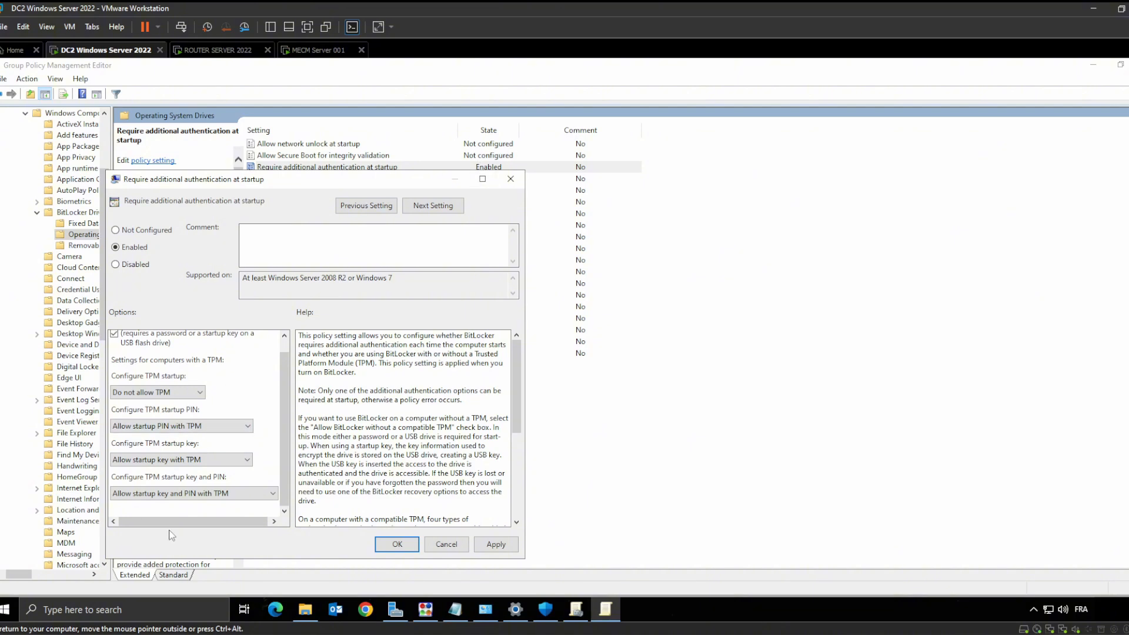
scroll(220, 371, "up", 1)
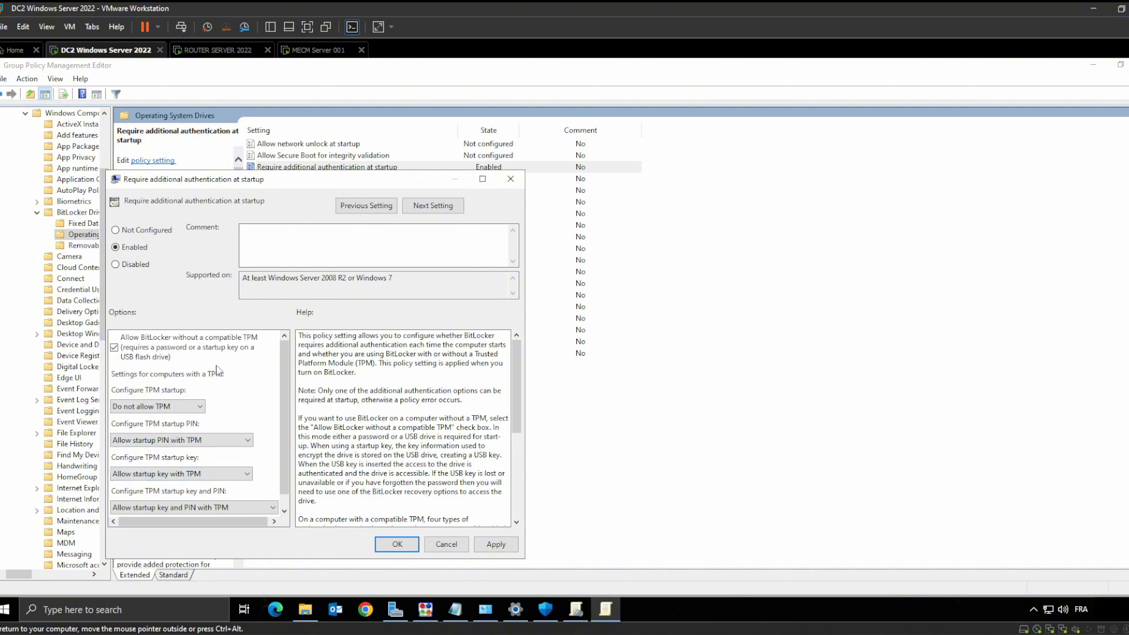
scroll(167, 375, "down", 1)
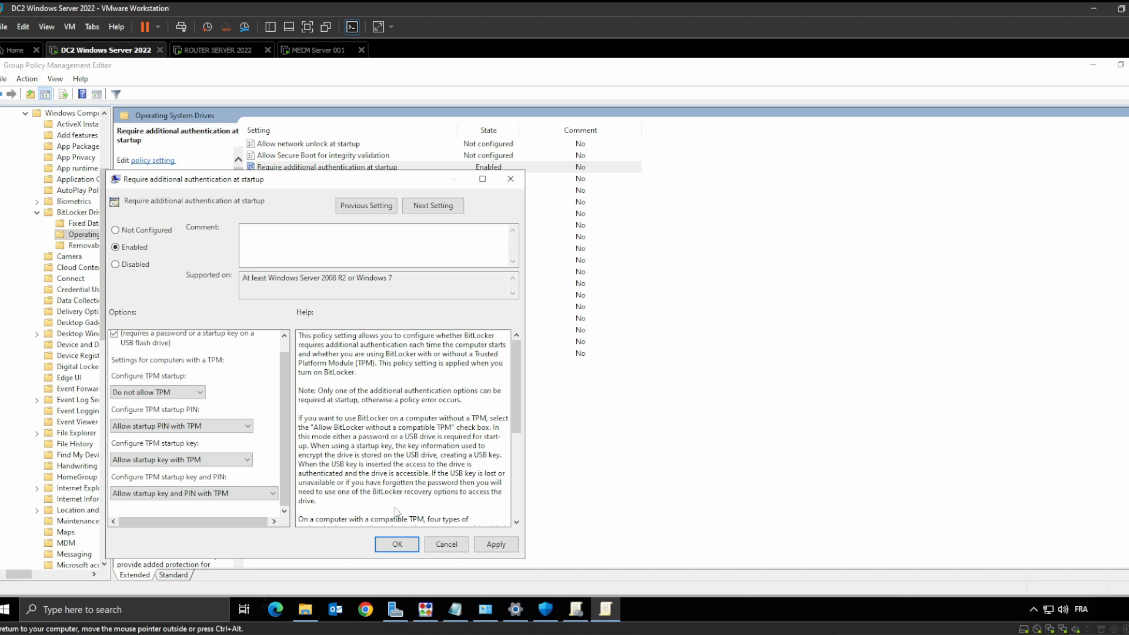
left_click(505, 178)
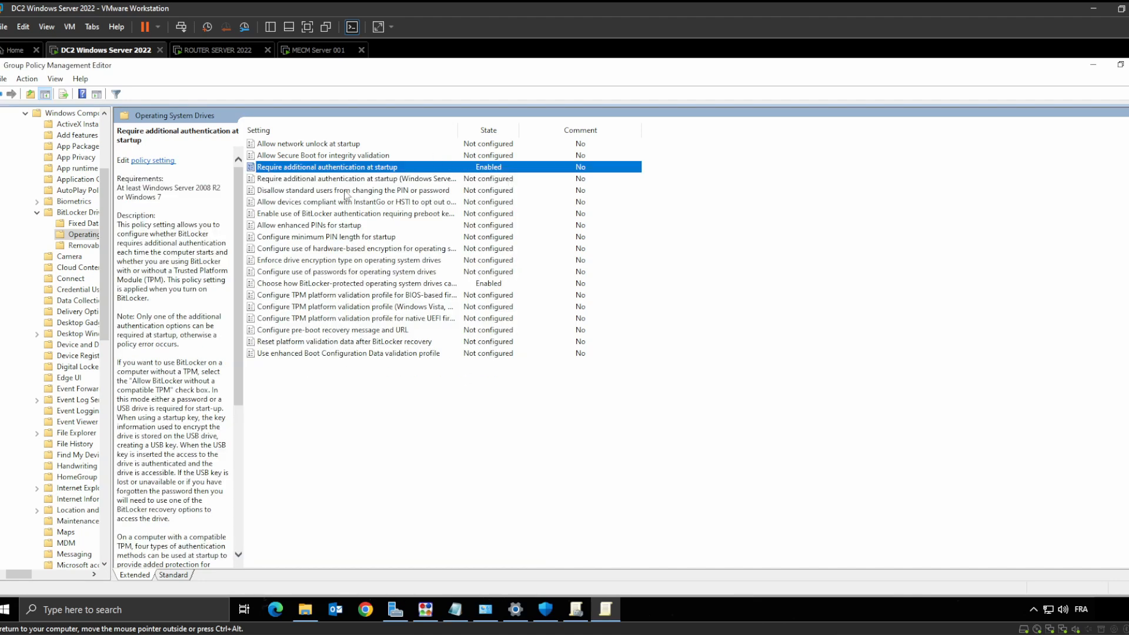
Review the operating system drive recovery policy settings and close them
left_click(368, 285)
double_click(368, 284)
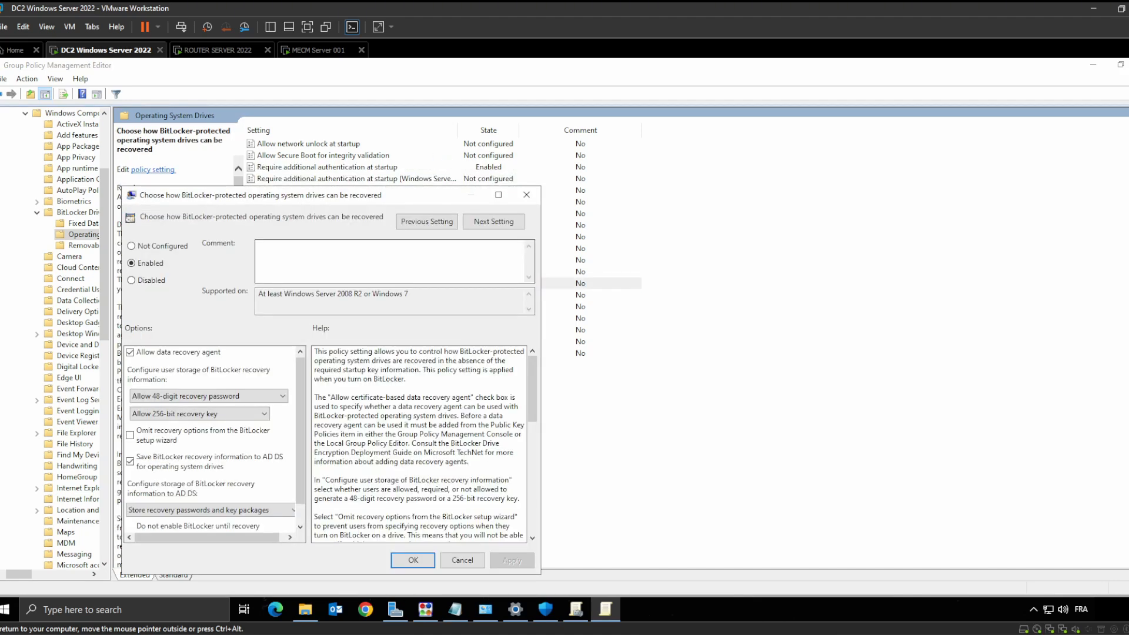
scroll(180, 463, "down", 1)
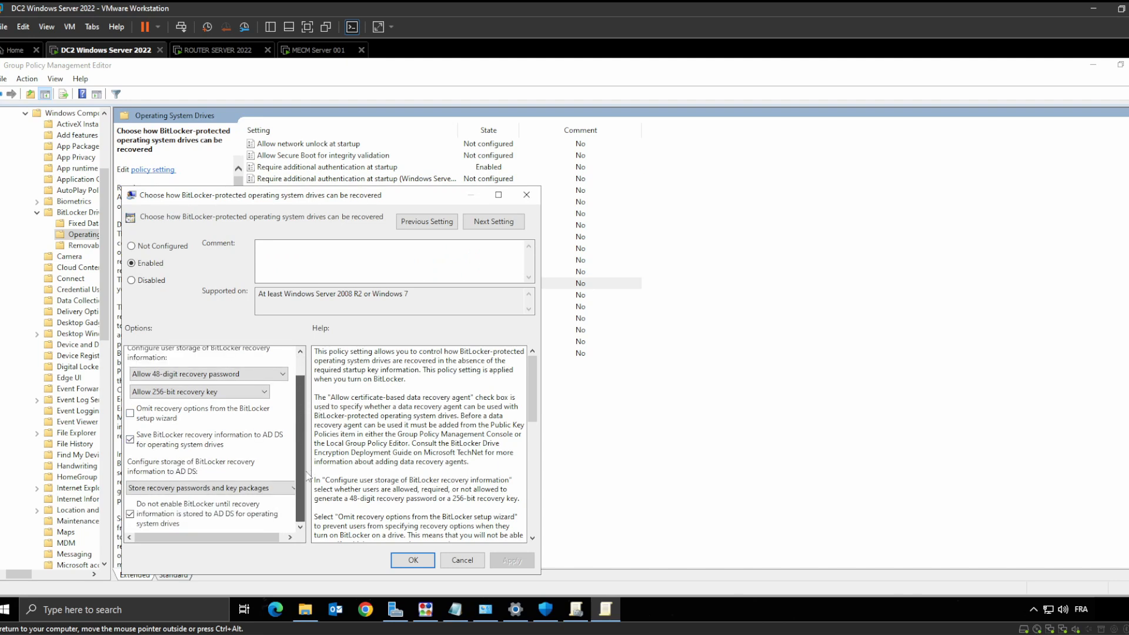
left_click_drag(298, 459, 296, 424)
left_click(413, 560)
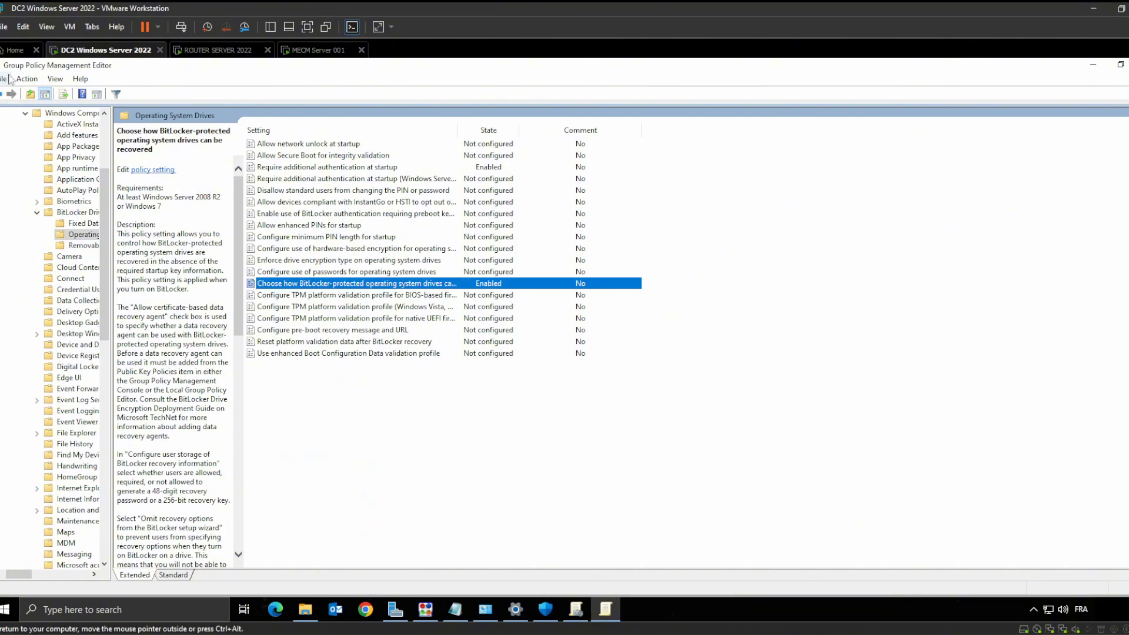
Review Store BitLocker recovery information in AD DS unchanged, then minimize the editor
left_click(2, 94)
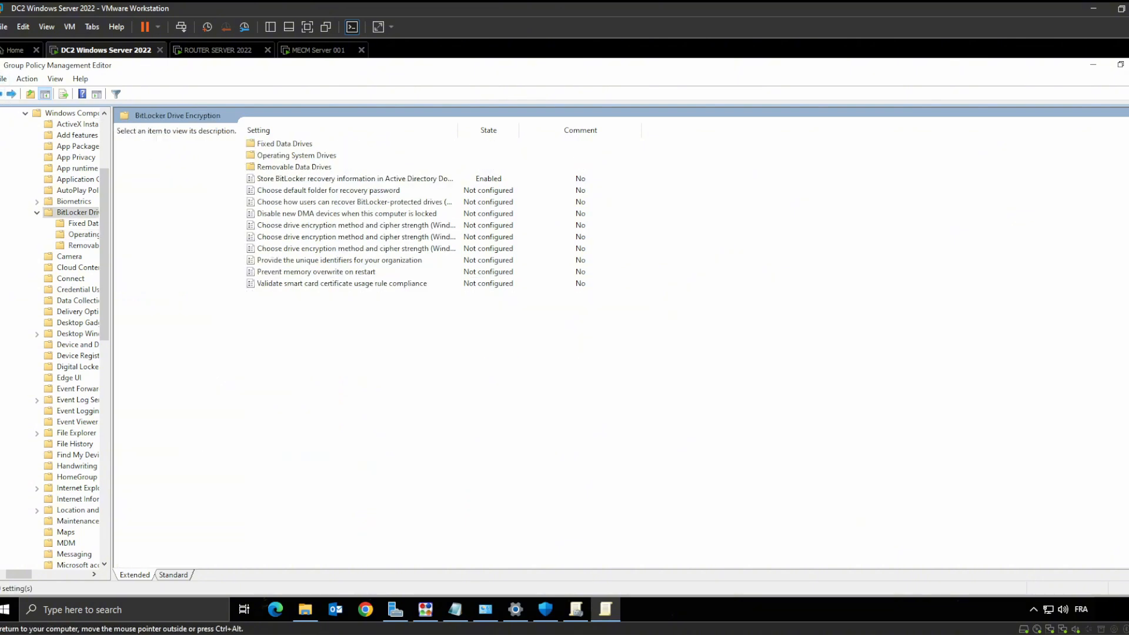
double_click(380, 168)
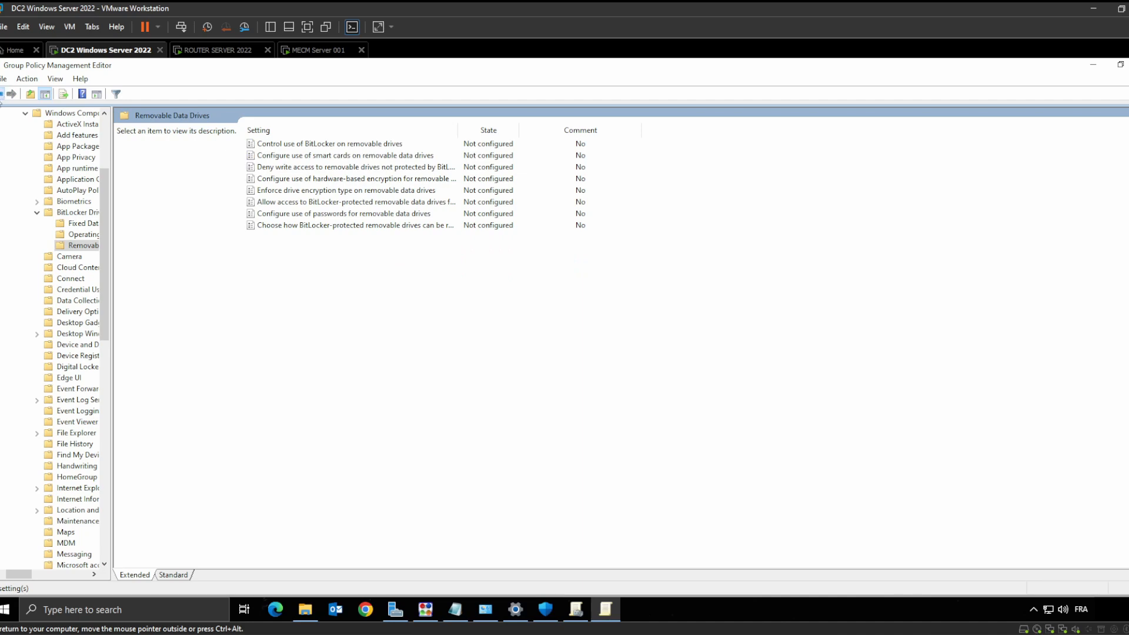
left_click(3, 95)
left_click(365, 180)
double_click(364, 179)
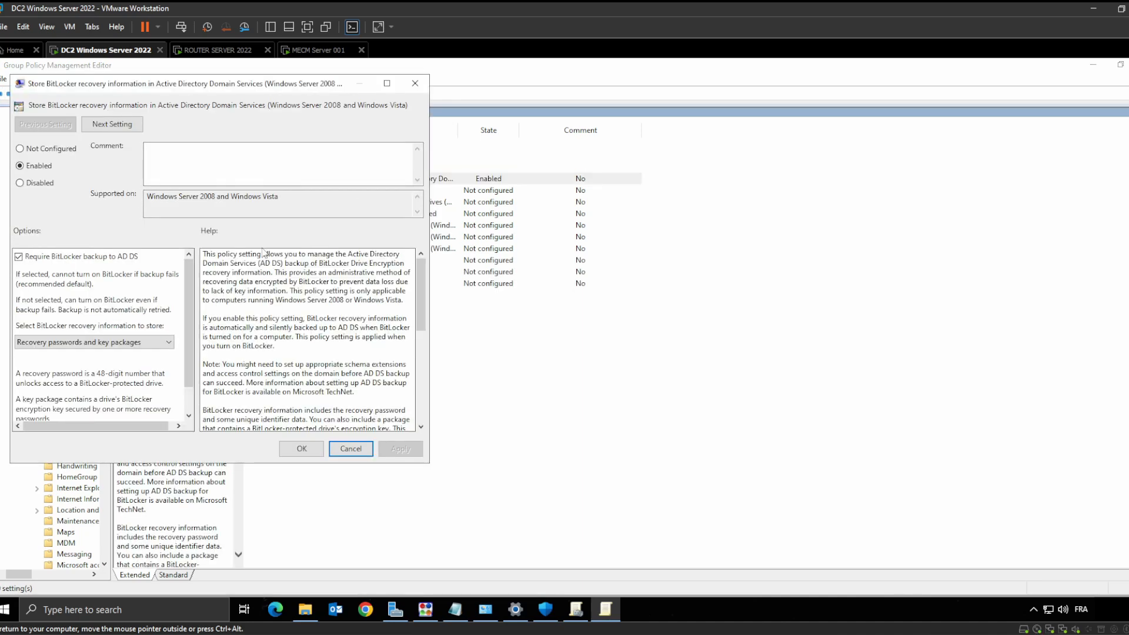
scroll(159, 333, "down", 1)
scroll(159, 332, "up", 1)
left_click(351, 449)
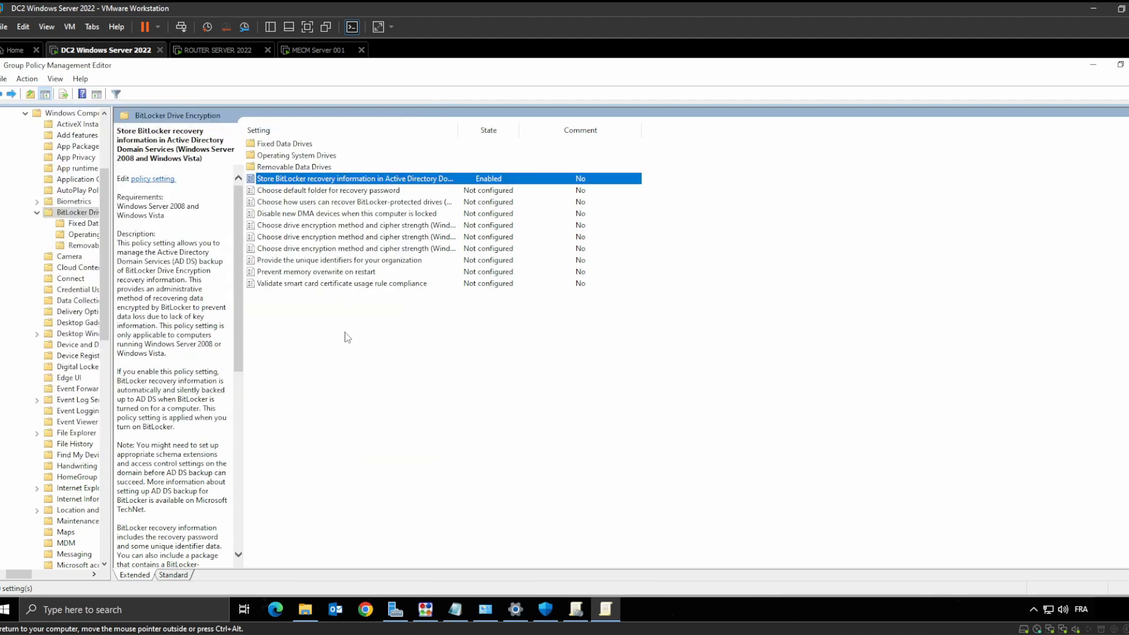
left_click(1096, 67)
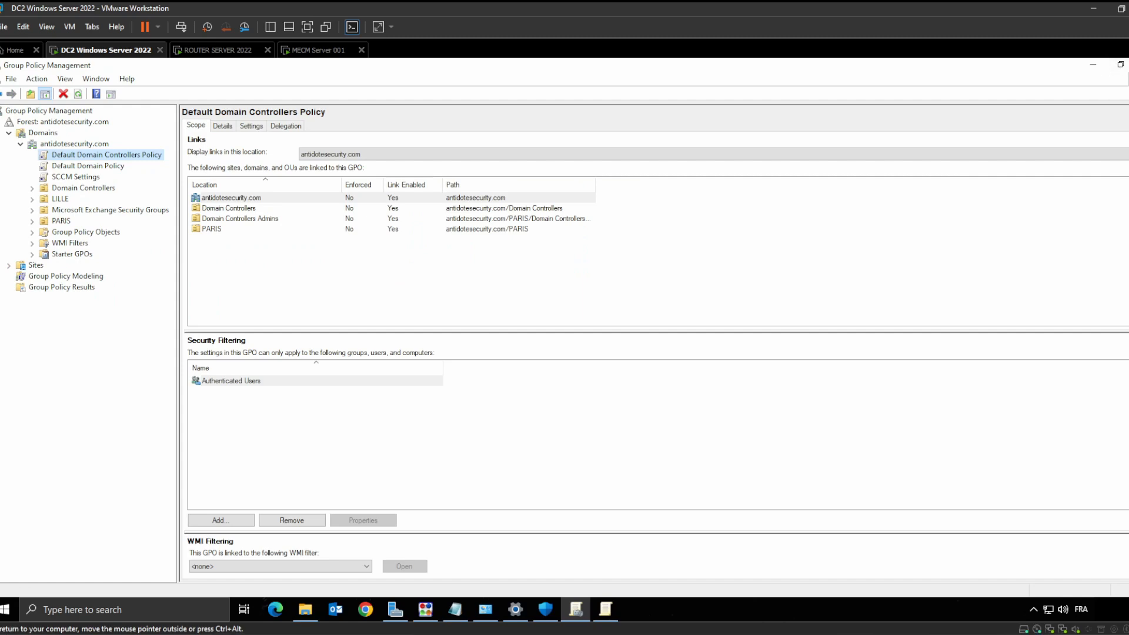
Minimize Group Policy Management and Server Manager, then close the policy editor with Alt+F4
left_click(1096, 67)
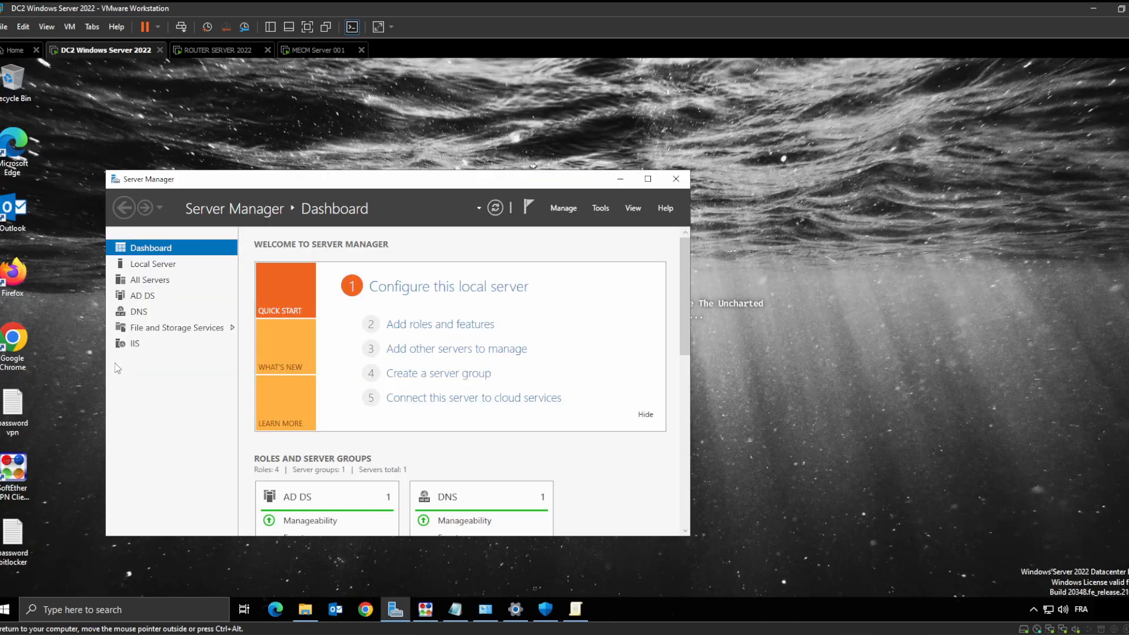
left_click(620, 178)
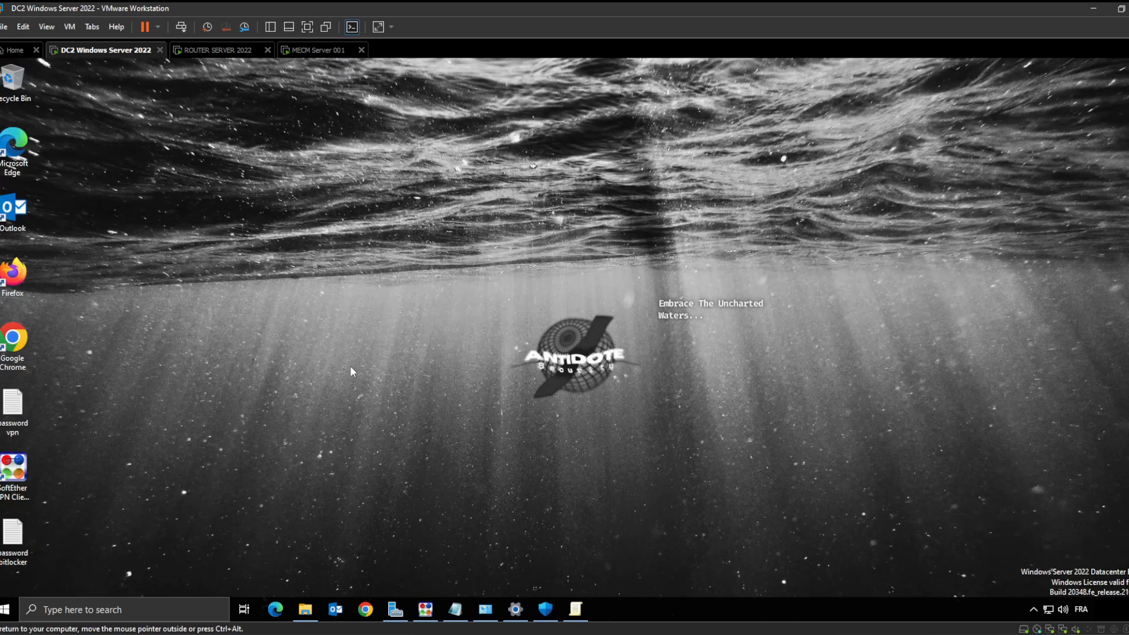
left_click(577, 610)
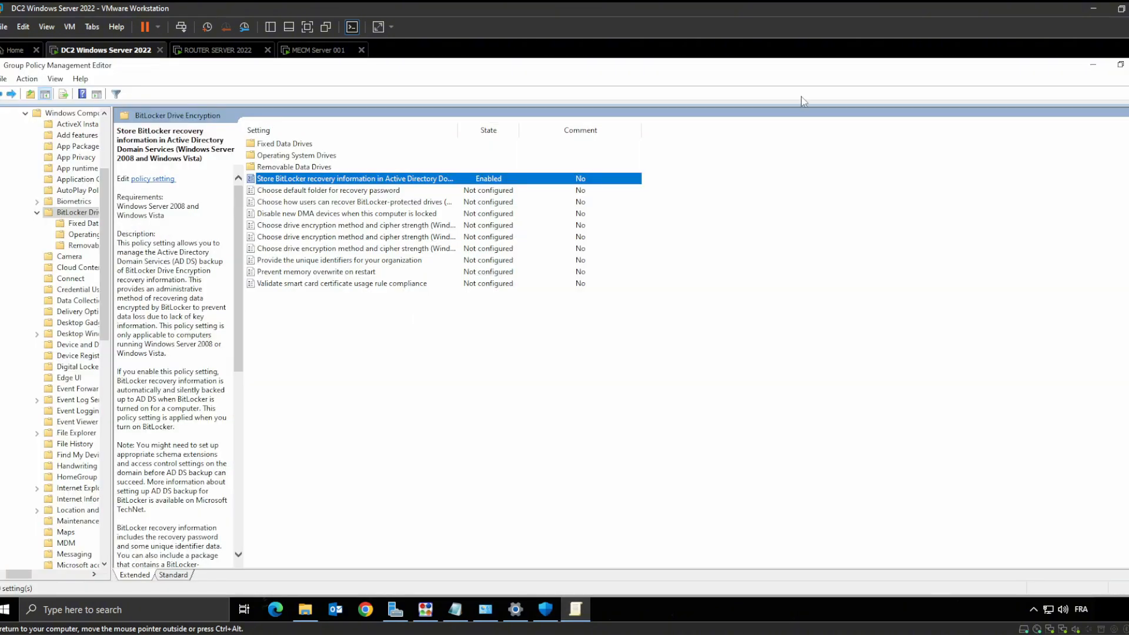
key("alt+F4")
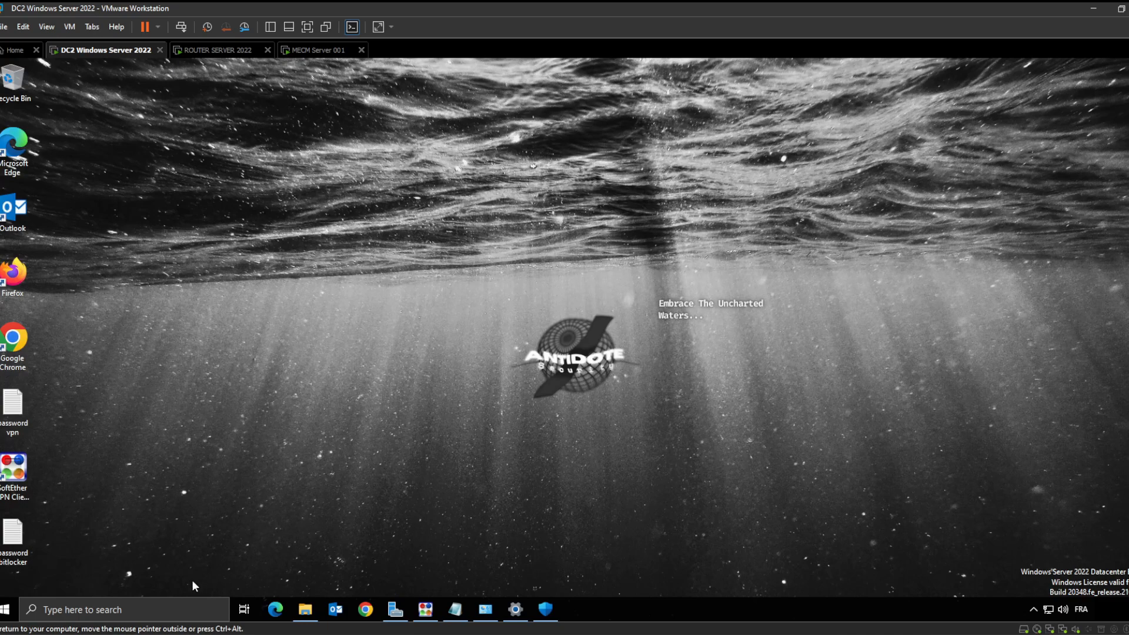
Relaunch Group Policy Management via 'gr', expand the PARIS OU, then minimize the console
left_click(177, 610)
type("gr")
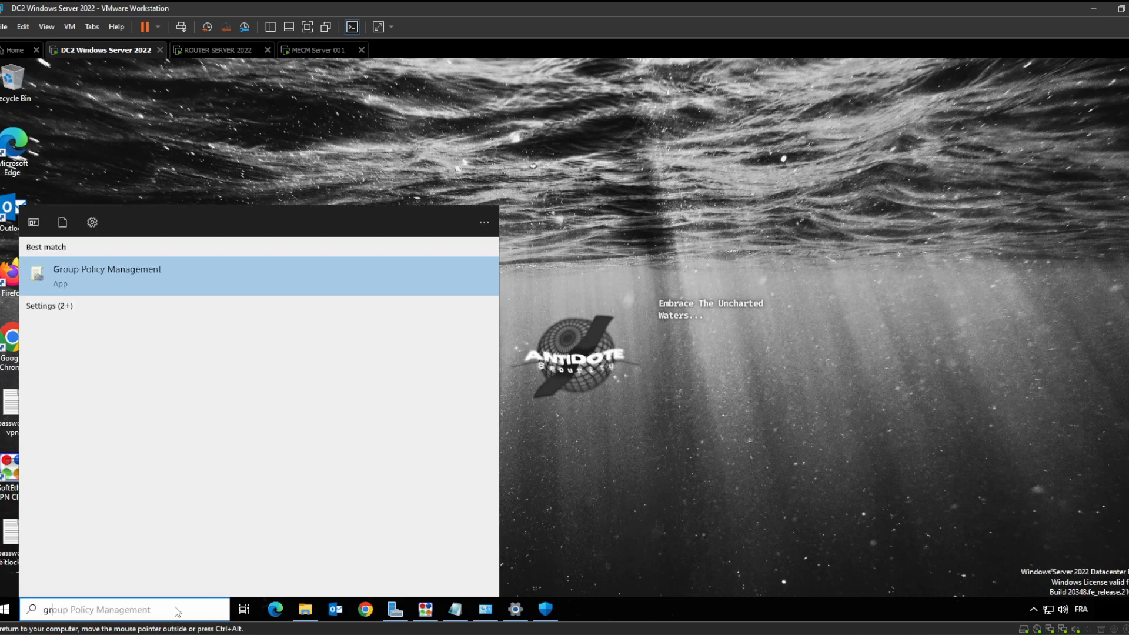
left_click(199, 274)
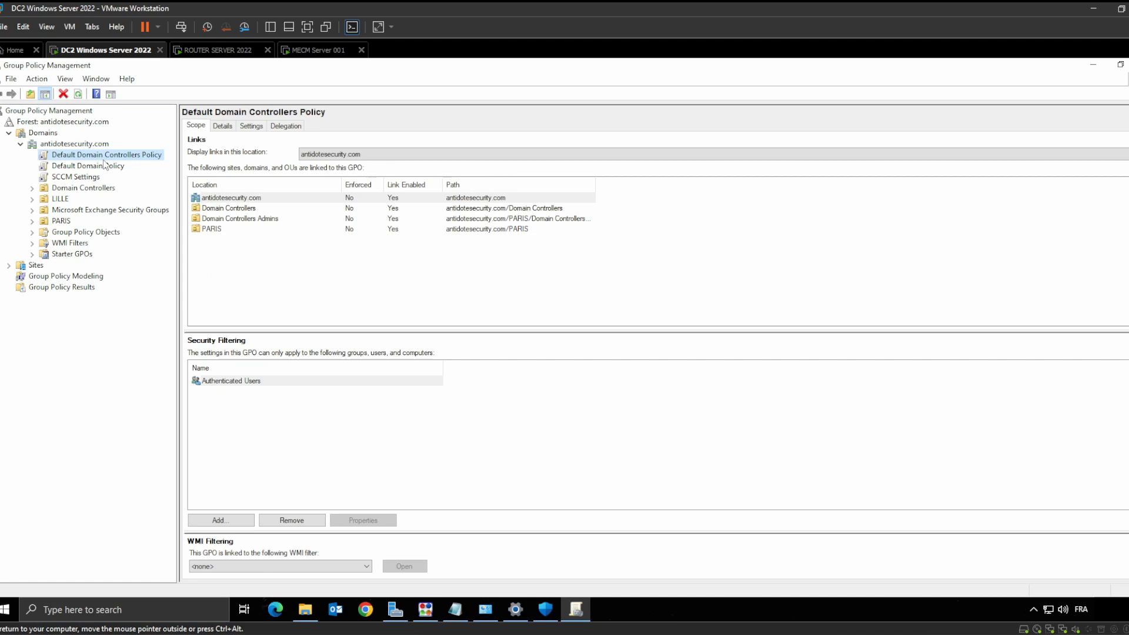
right_click(107, 158)
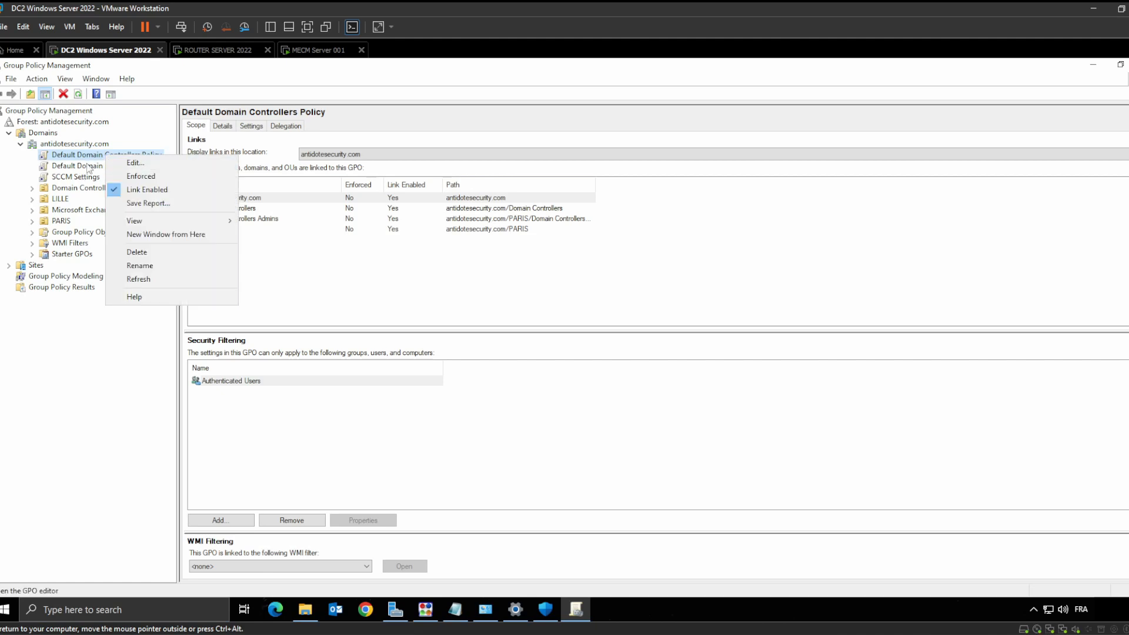
left_click(86, 167)
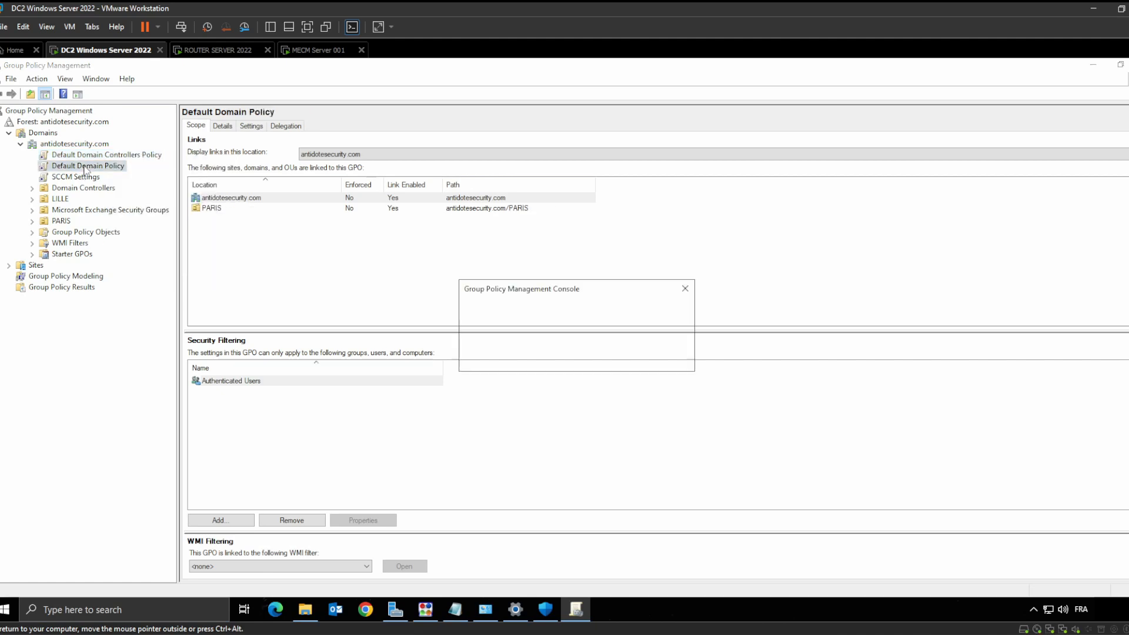
left_click(685, 288)
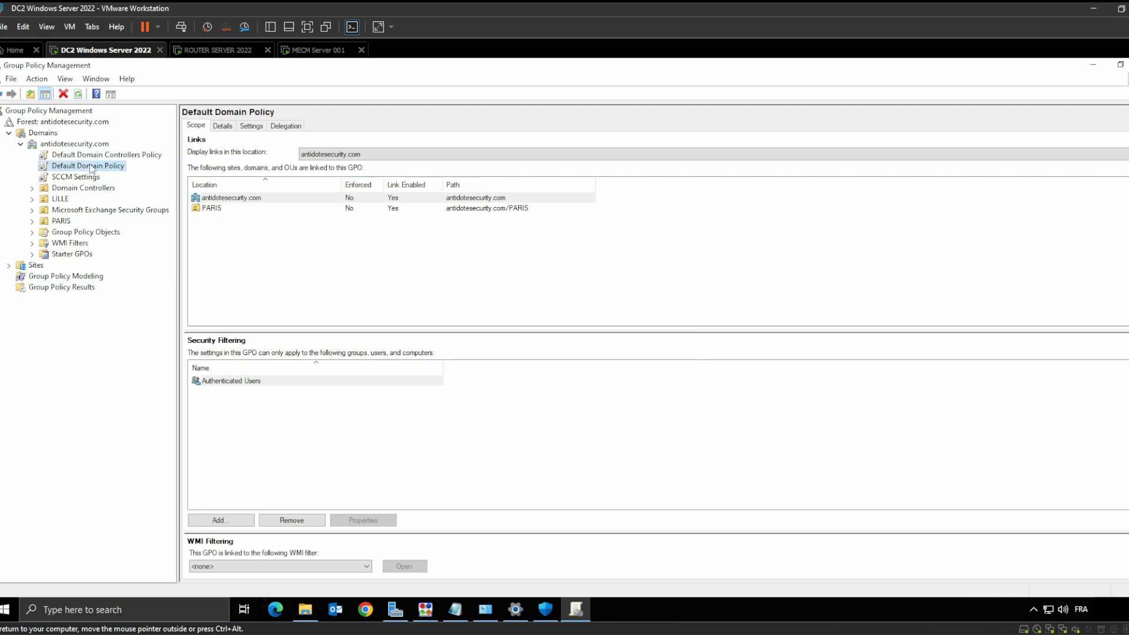
left_click(33, 222)
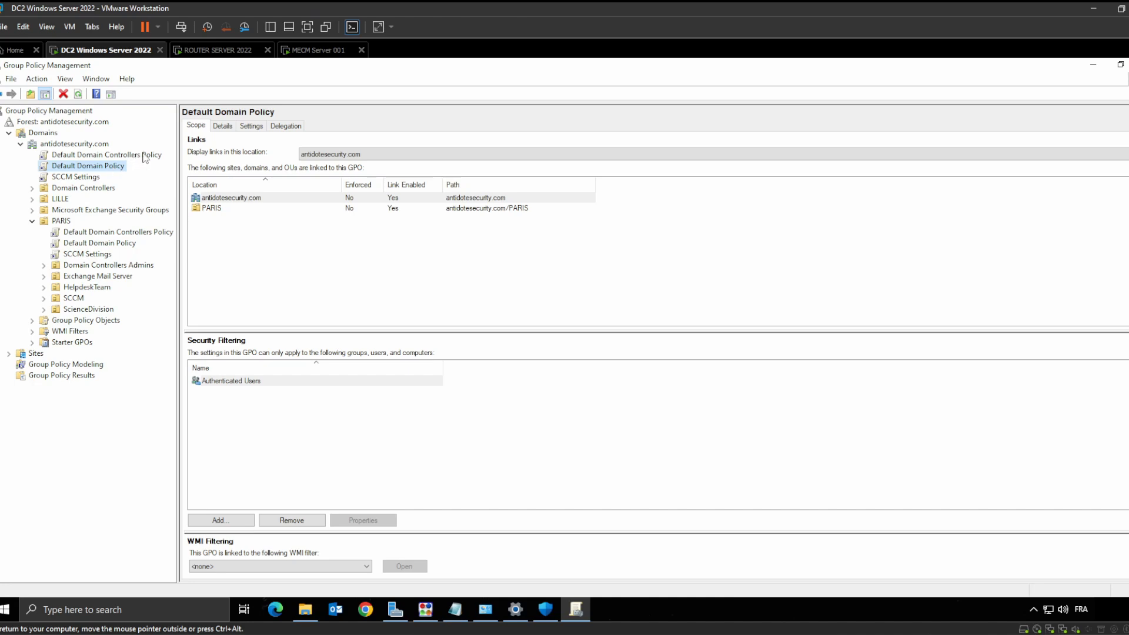
left_click(1095, 65)
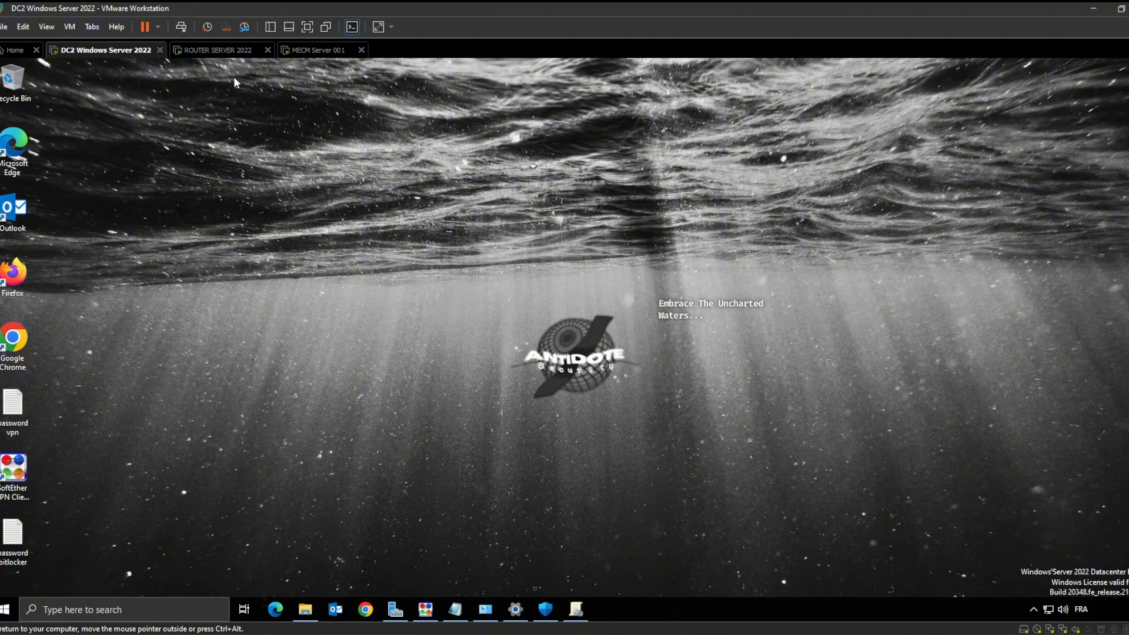
On the MECM Server VM, close SoftEther VPN Server properties and maximize Program Files
left_click(313, 50)
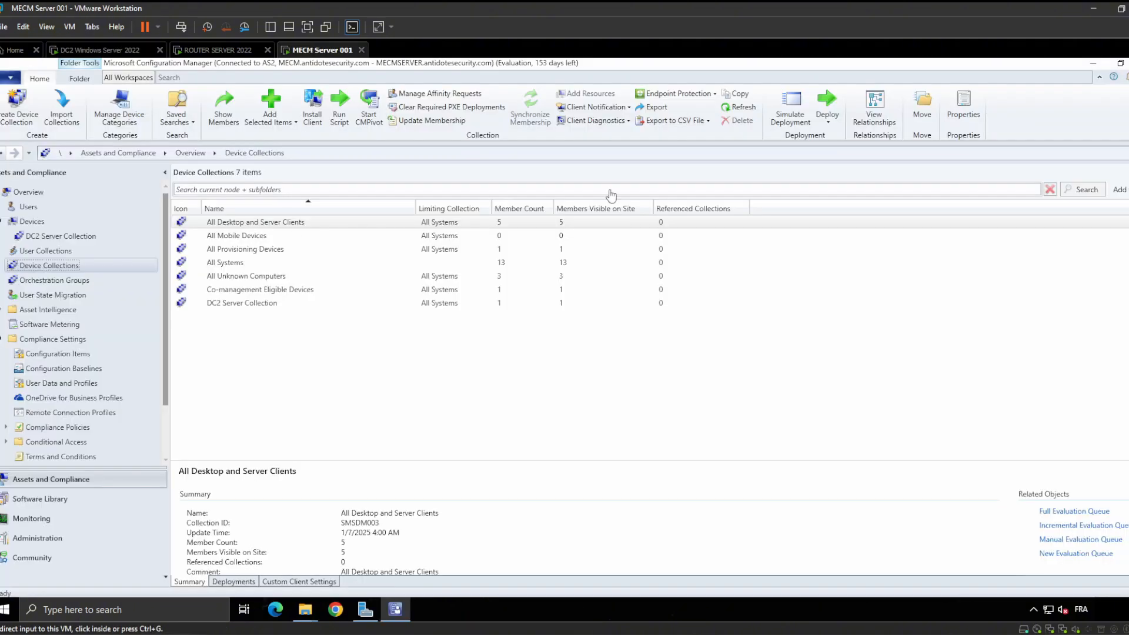
left_click(1093, 65)
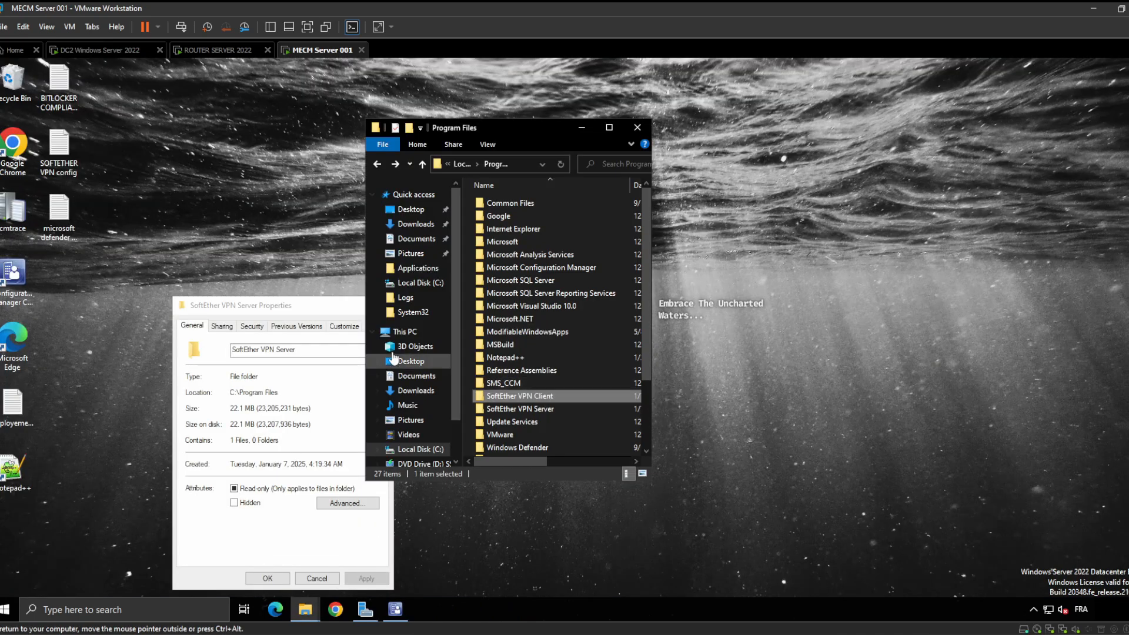
left_click(346, 307)
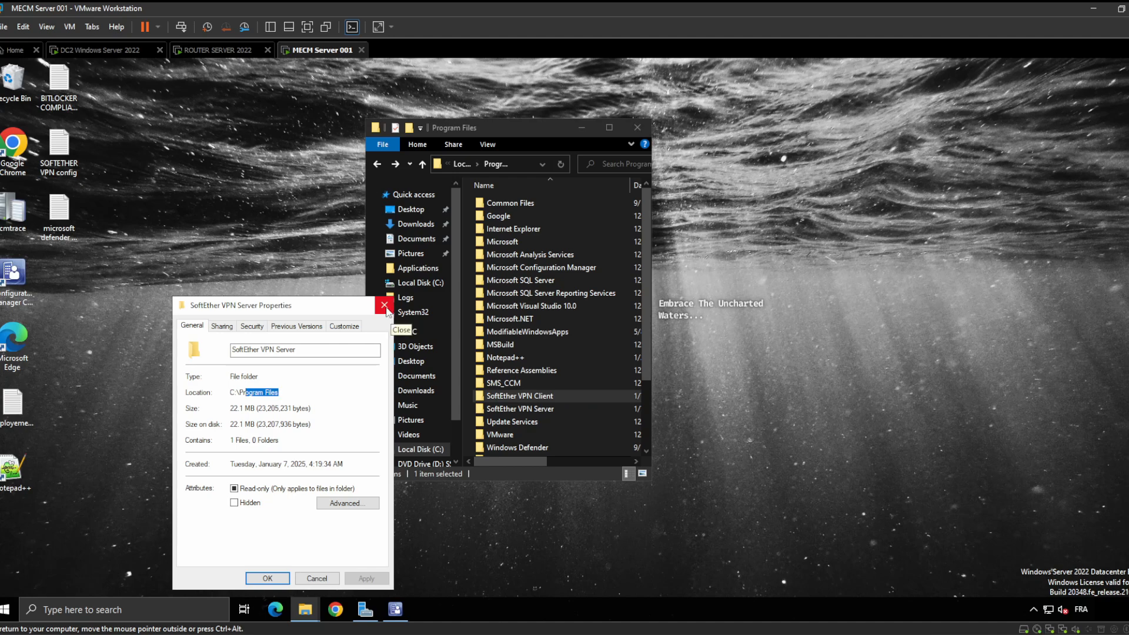
left_click(386, 308)
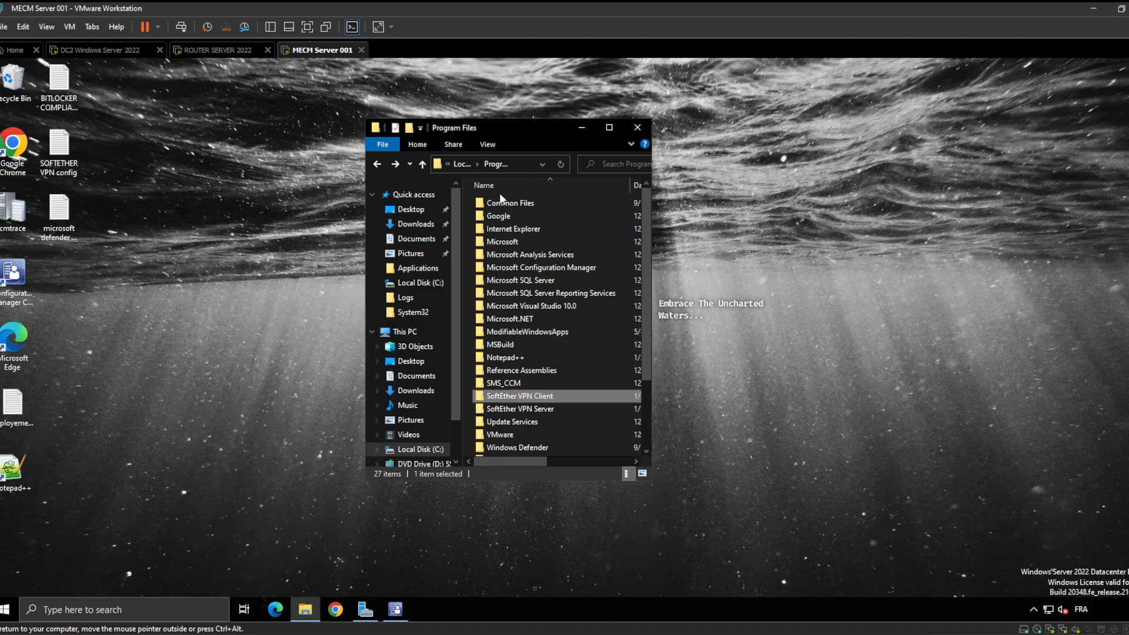
left_click(609, 127)
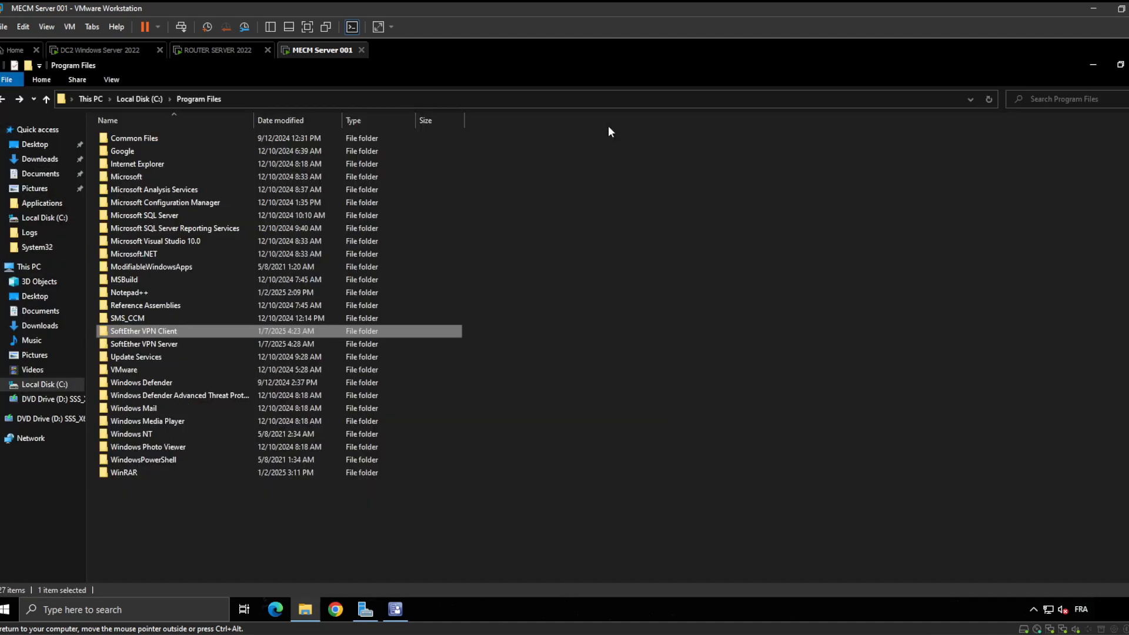
Open the SoftEther VPN Server folder, then the SoftEther VPN Client folder
double_click(162, 345)
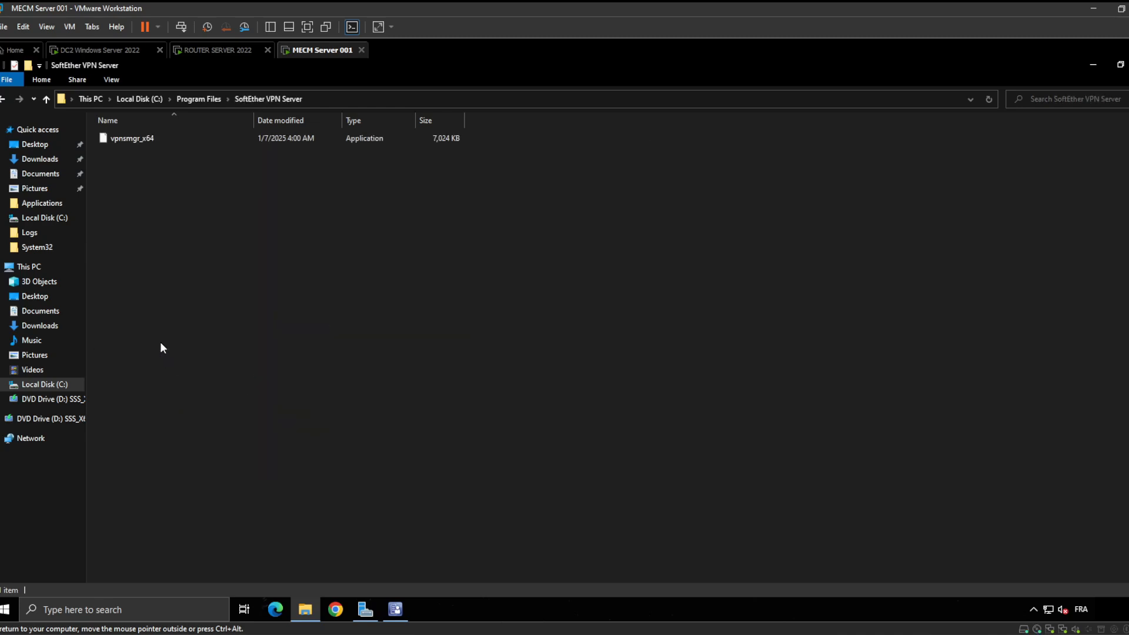
right_click(160, 137)
left_click(3, 100)
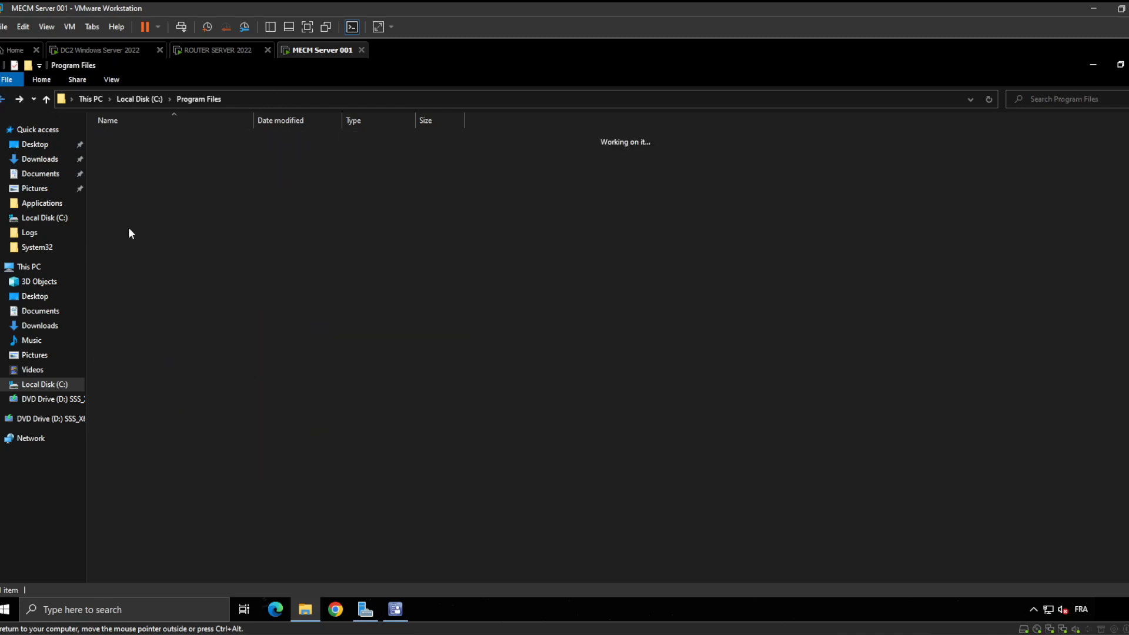
left_click(181, 333)
double_click(181, 332)
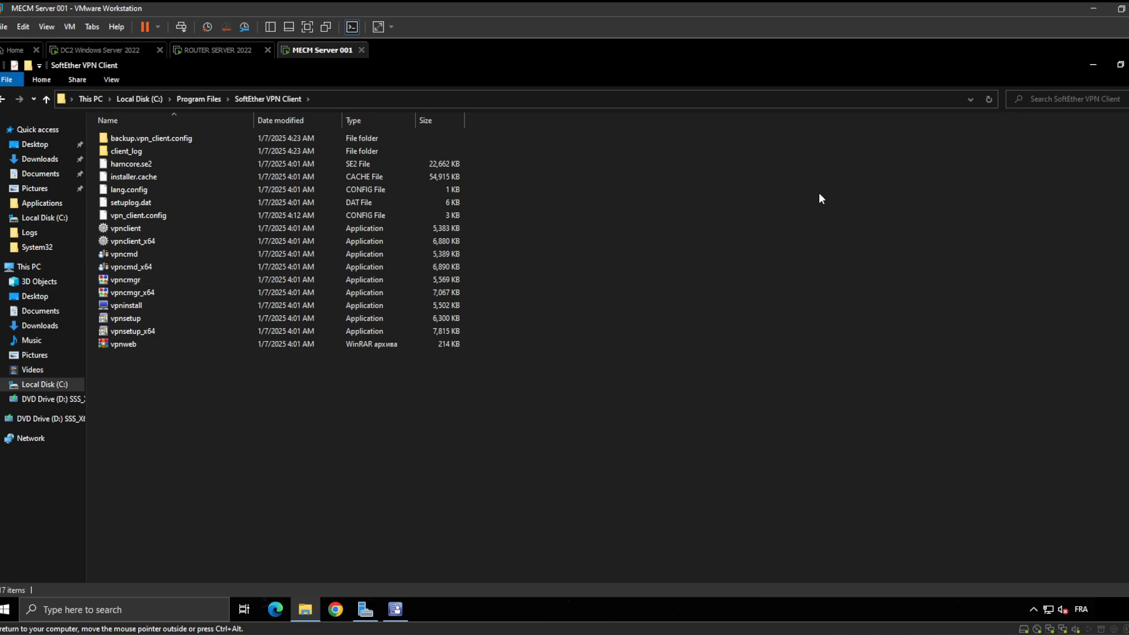
Minimize the folder and bring up the Live Session Compliance notes in Chrome
left_click(1099, 66)
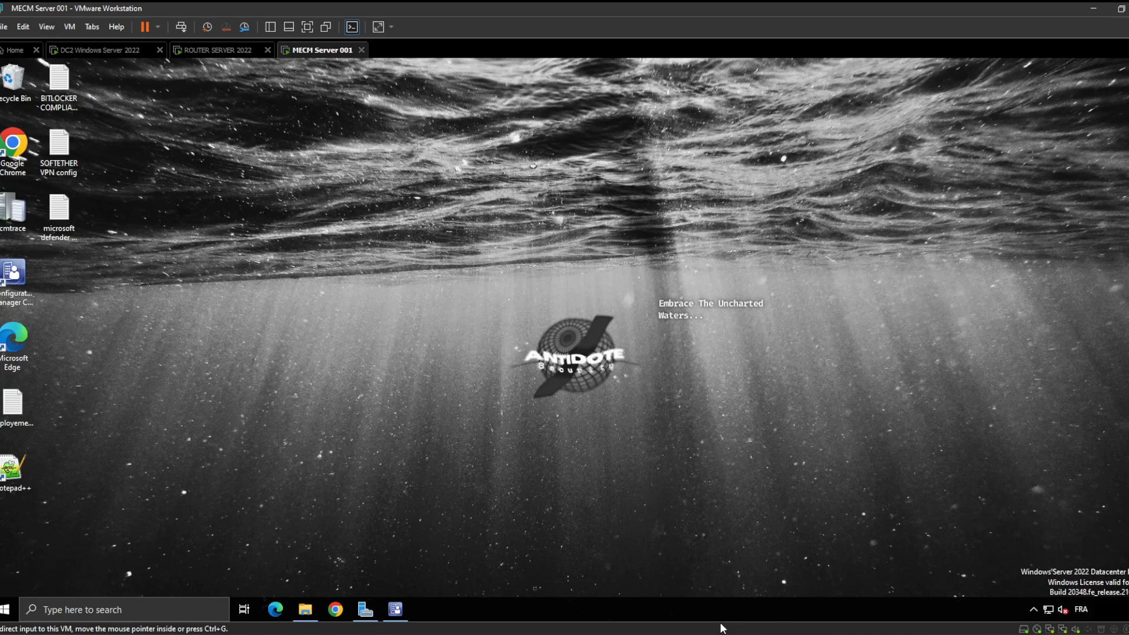
left_click(711, 615)
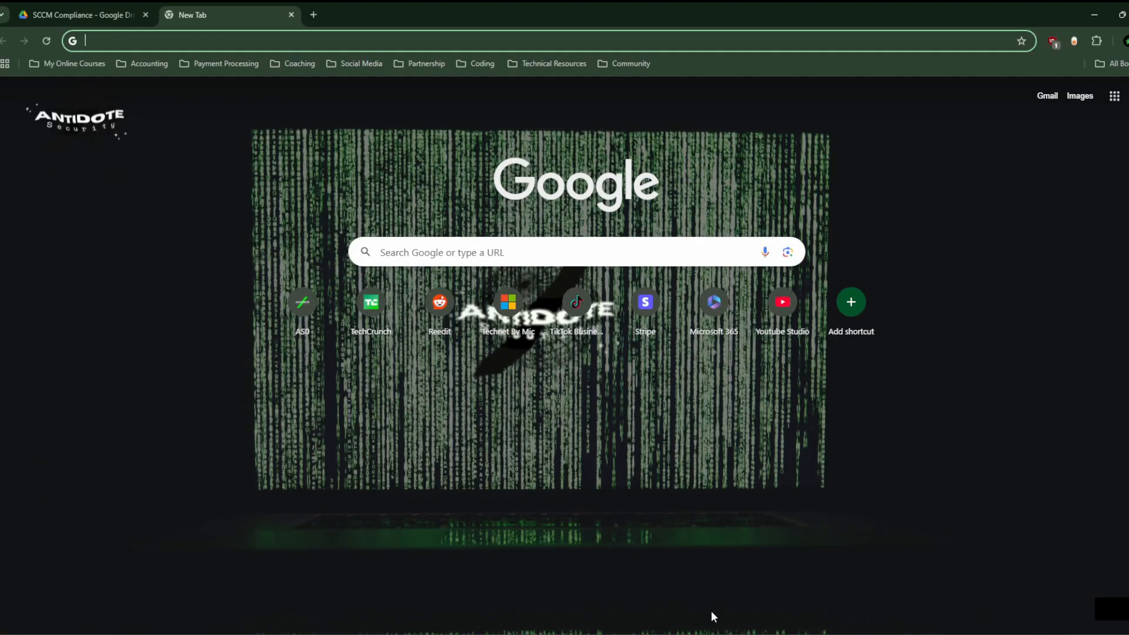
left_click(771, 578)
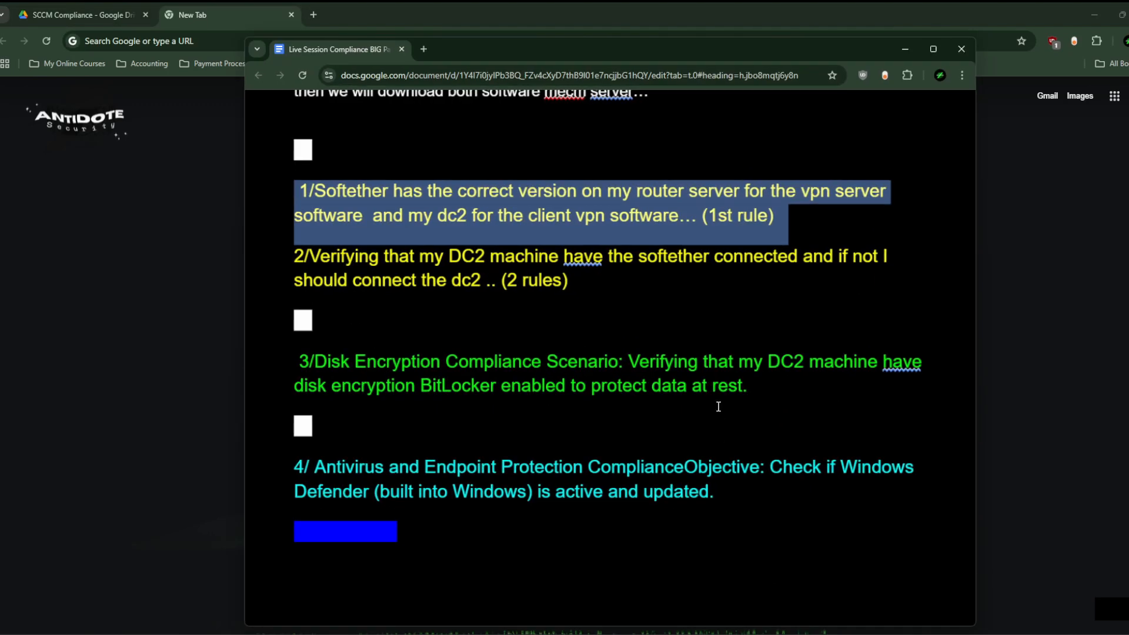